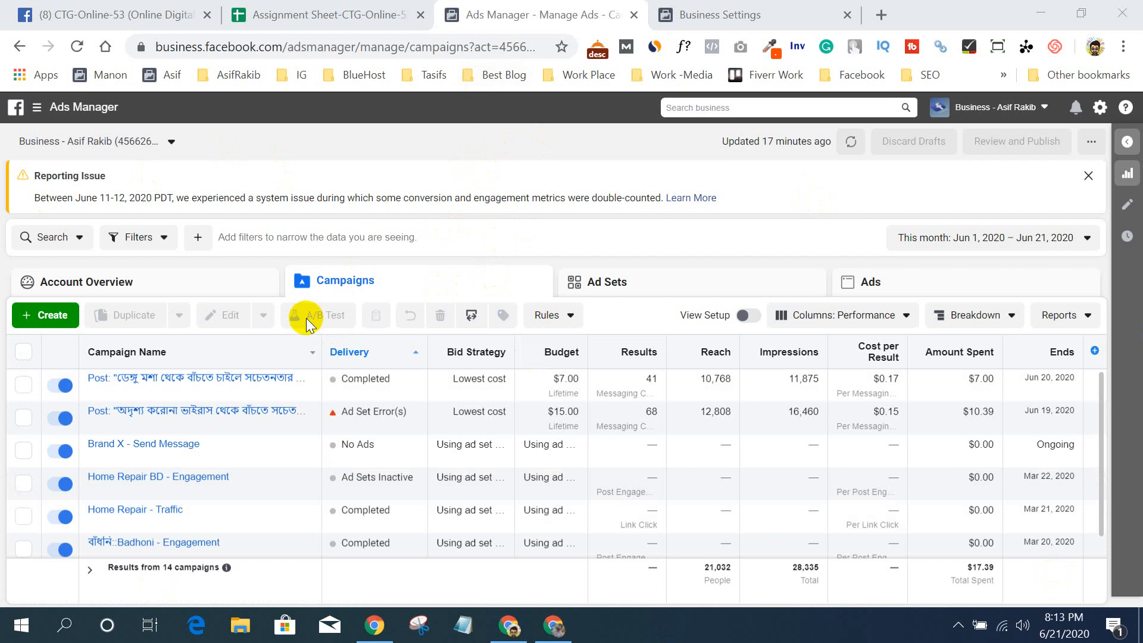
- Switch to the Google Meet call, check the chat messages, and return to Ads Manager
{"action": "left_click", "coordinate": [557, 632]}
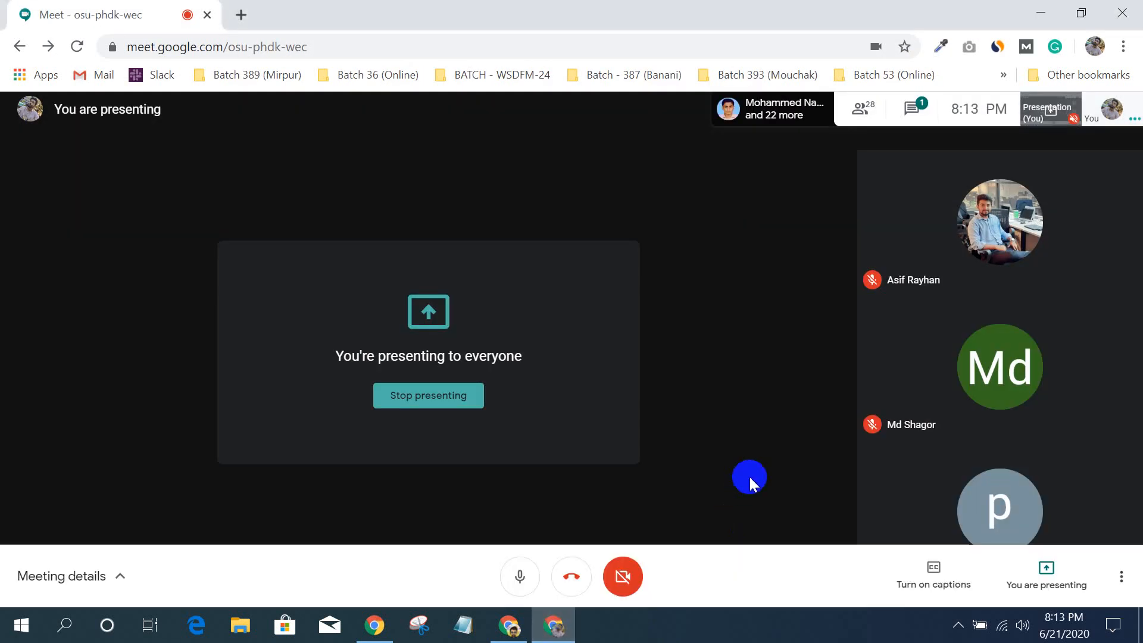
{"action": "left_click", "coordinate": [917, 108]}
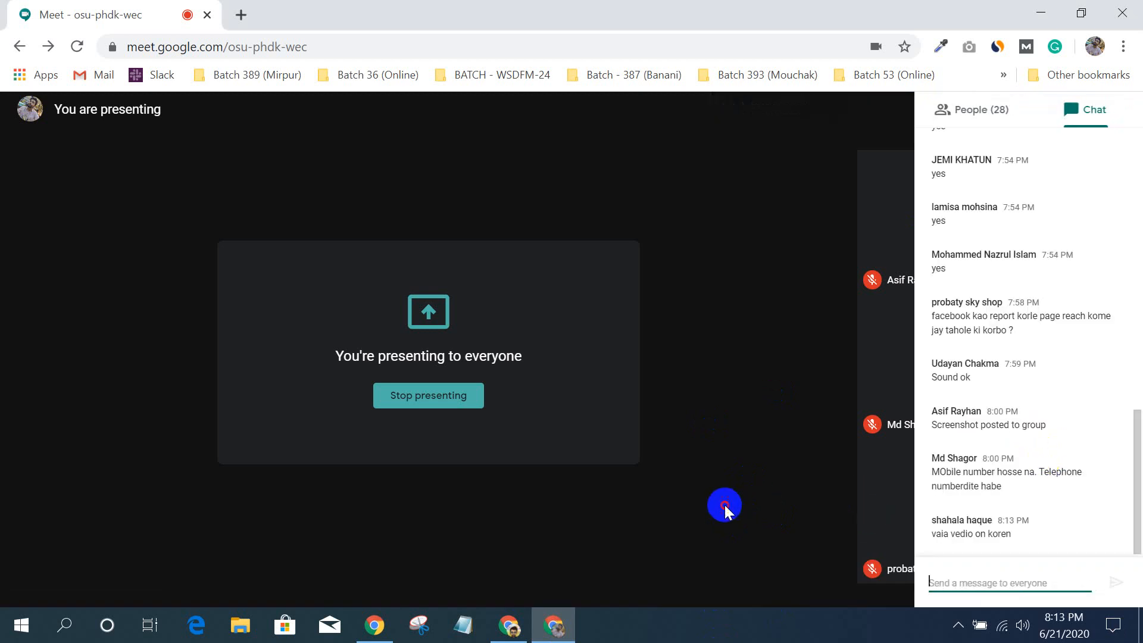
{"action": "left_click", "coordinate": [724, 505]}
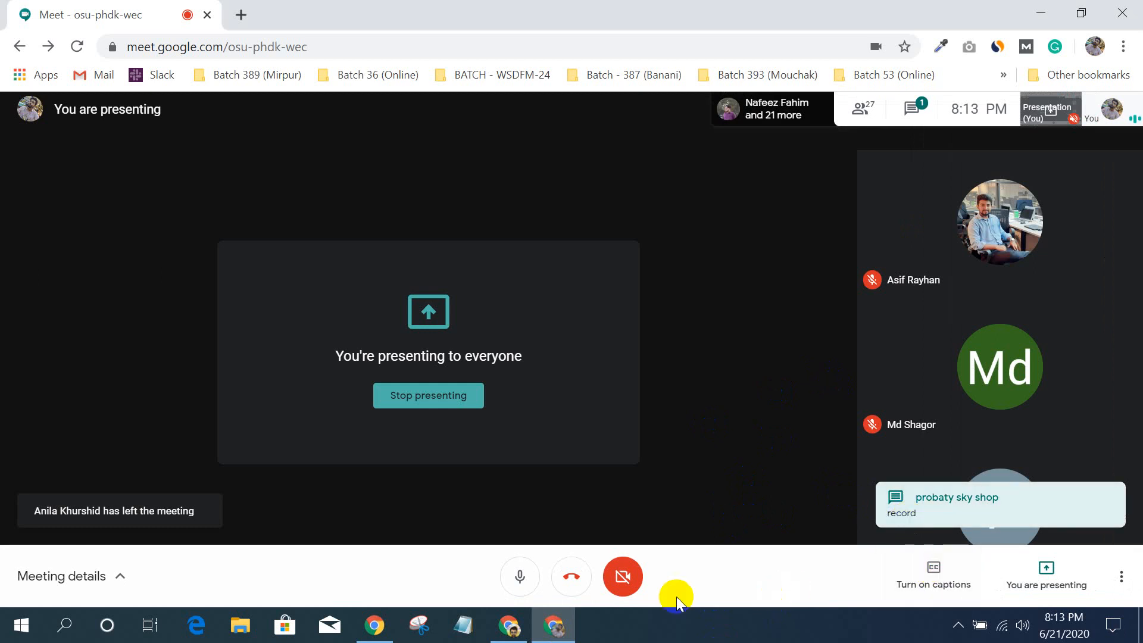
{"action": "left_click", "coordinate": [562, 632]}
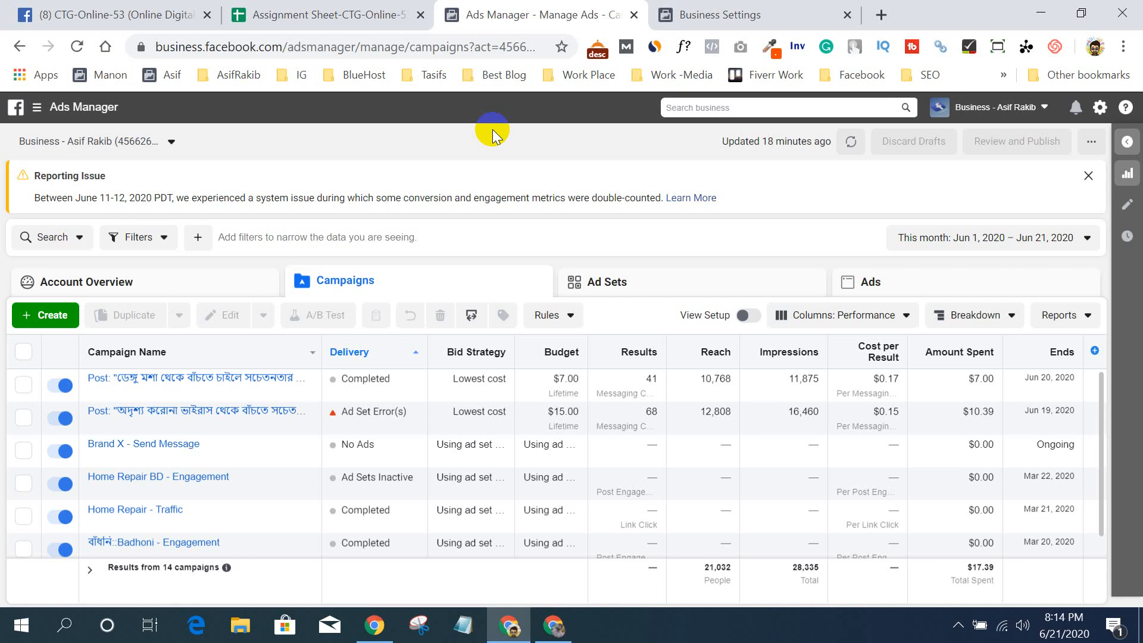
- Admit the participant waiting to join the Google Meet call and return to the Ads Manager campaign list
{"action": "left_click", "coordinate": [552, 630]}
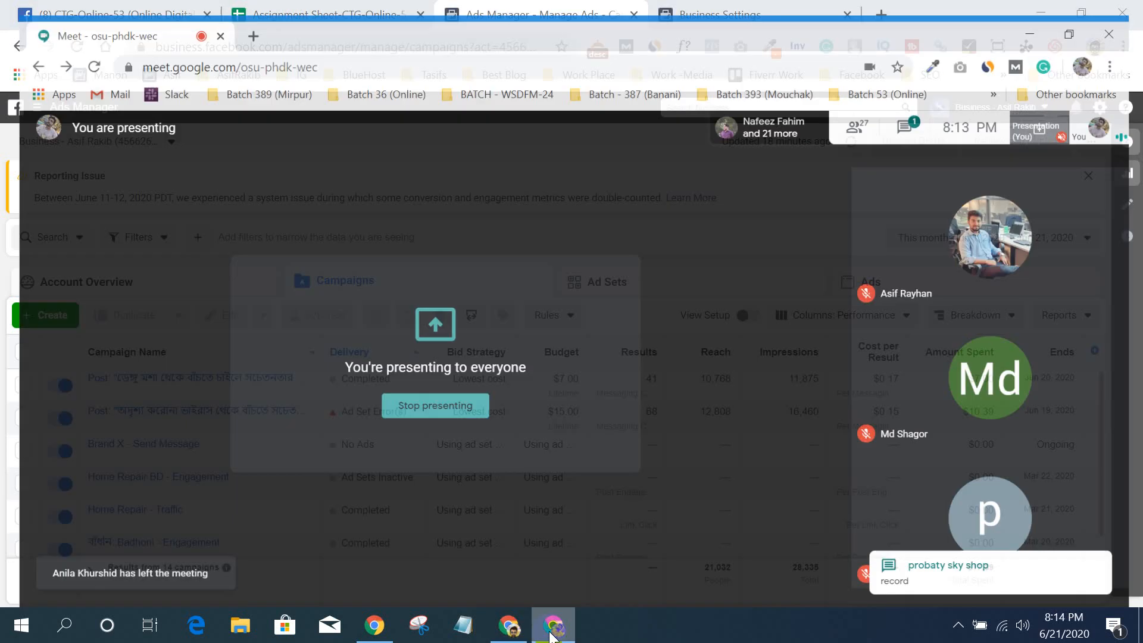
{"action": "left_click", "coordinate": [719, 393]}
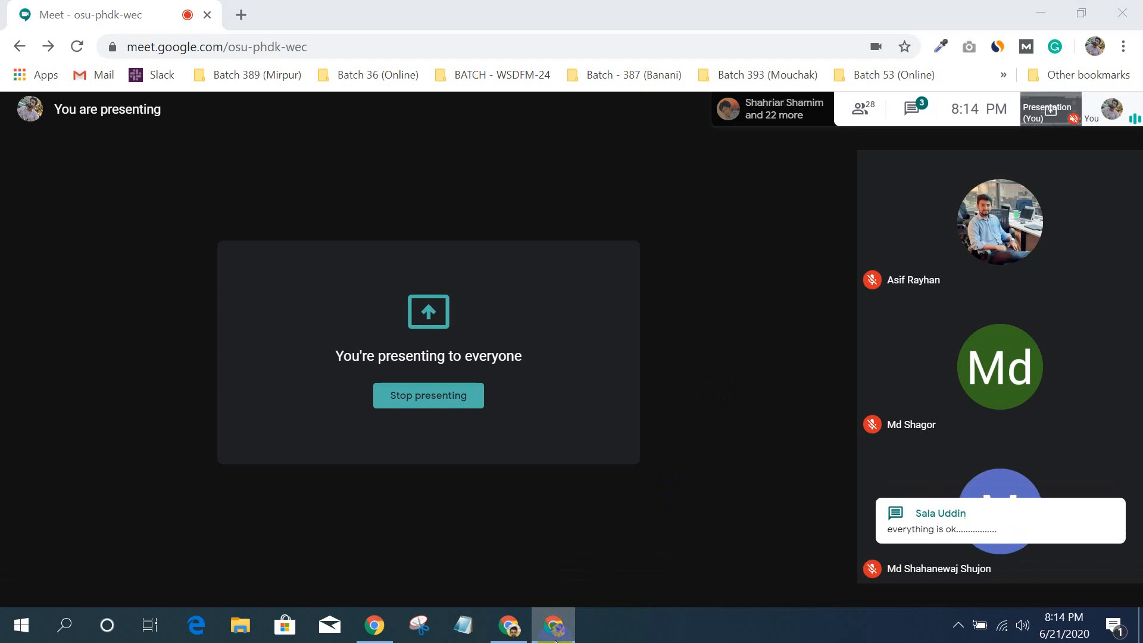
{"action": "left_click", "coordinate": [555, 638]}
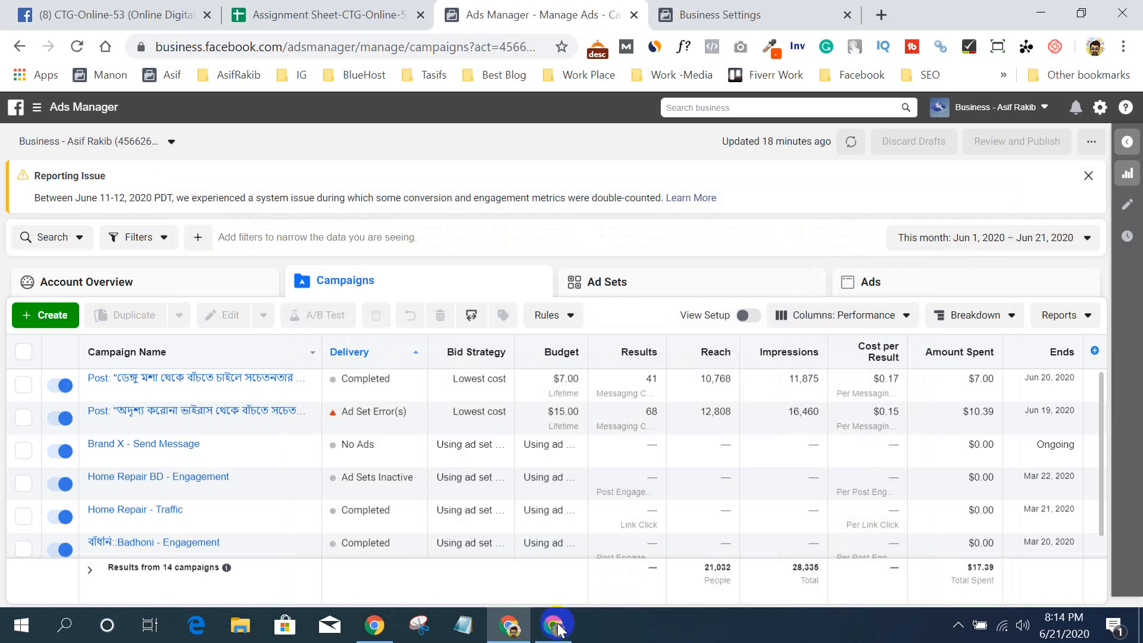
{"action": "left_click", "coordinate": [541, 638]}
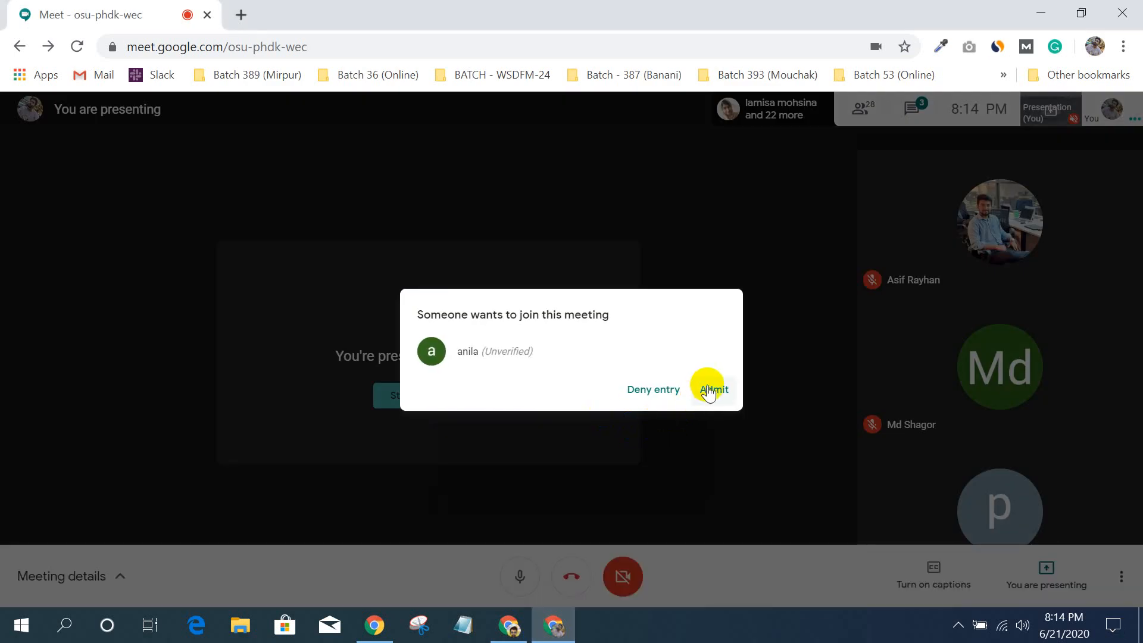
{"action": "left_click", "coordinate": [711, 390]}
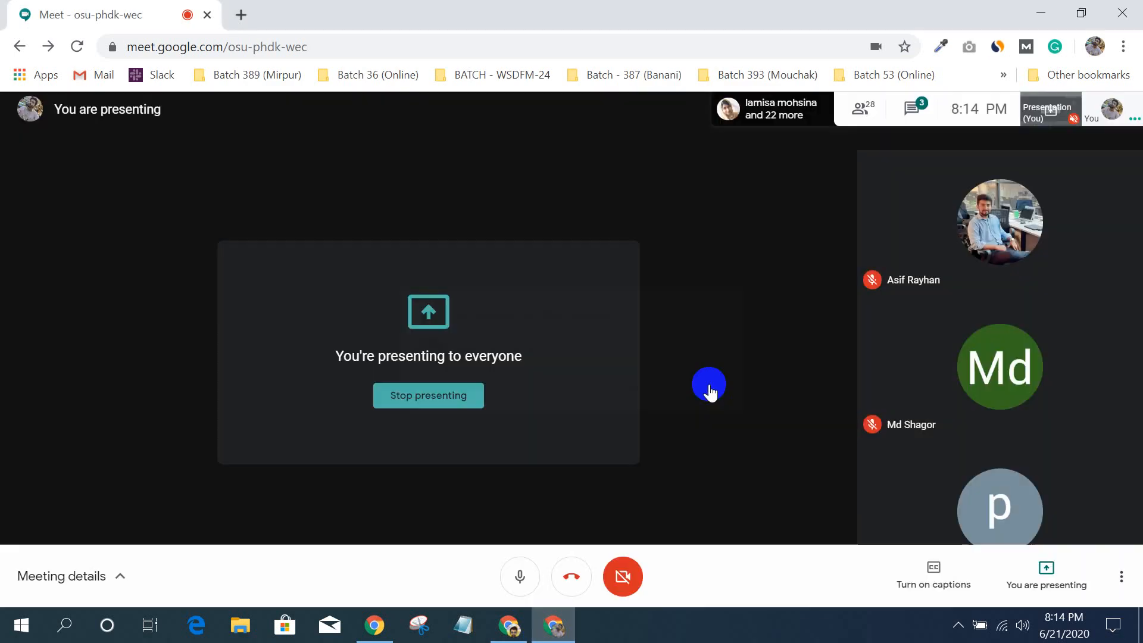
{"action": "left_click", "coordinate": [546, 636]}
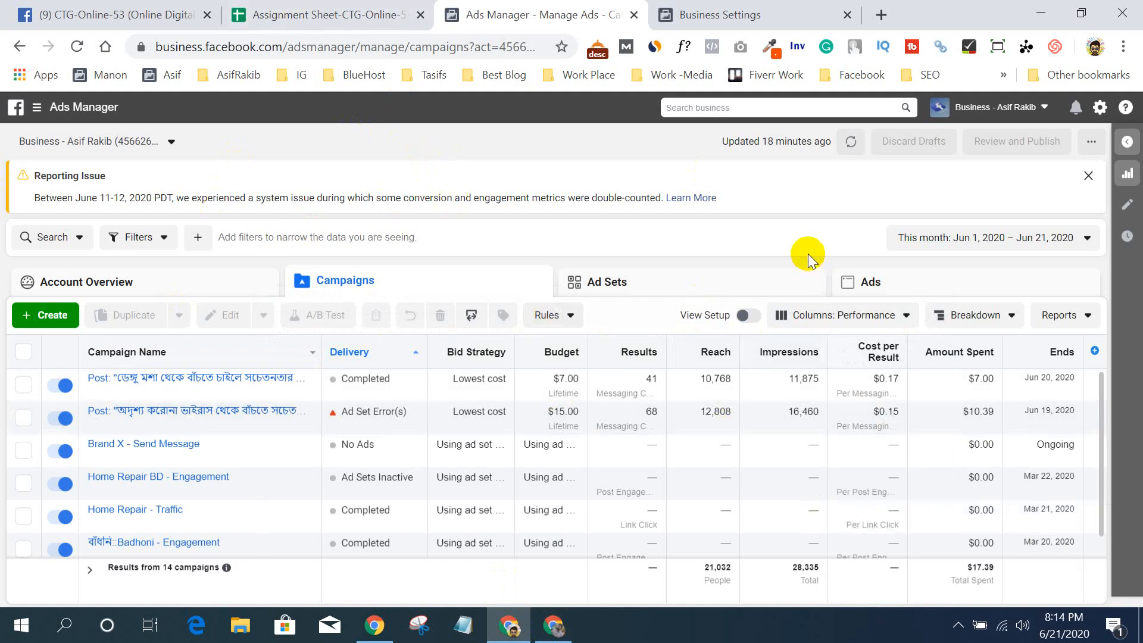
- Start creating a new campaign and switch from guided to Quick Creation
{"action": "left_click", "coordinate": [49, 325]}
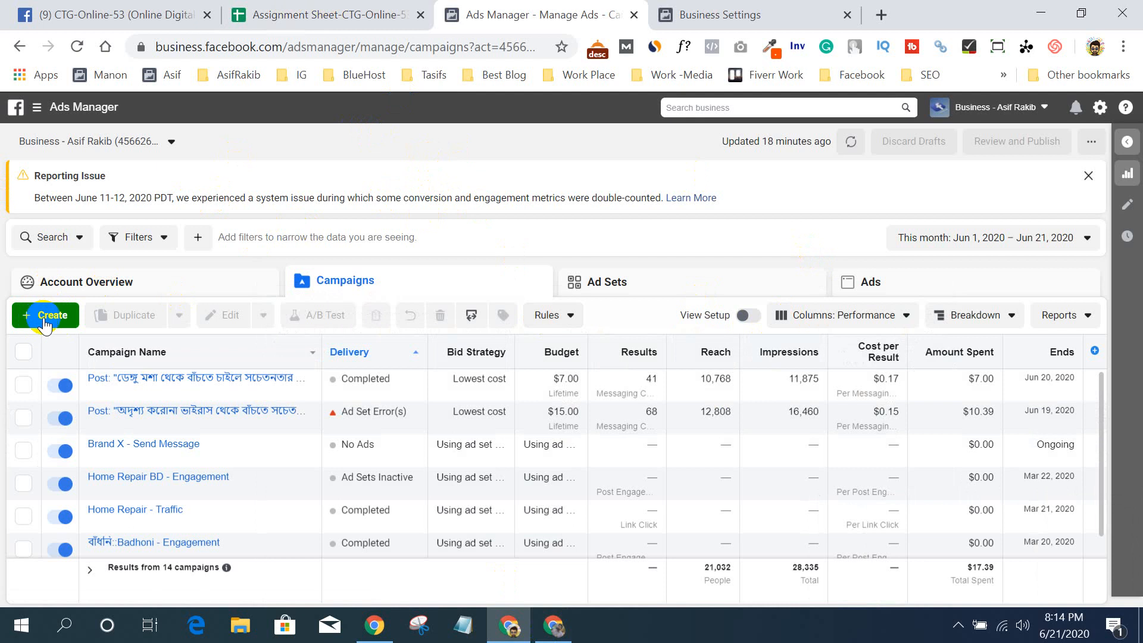
{"action": "left_click", "coordinate": [53, 325]}
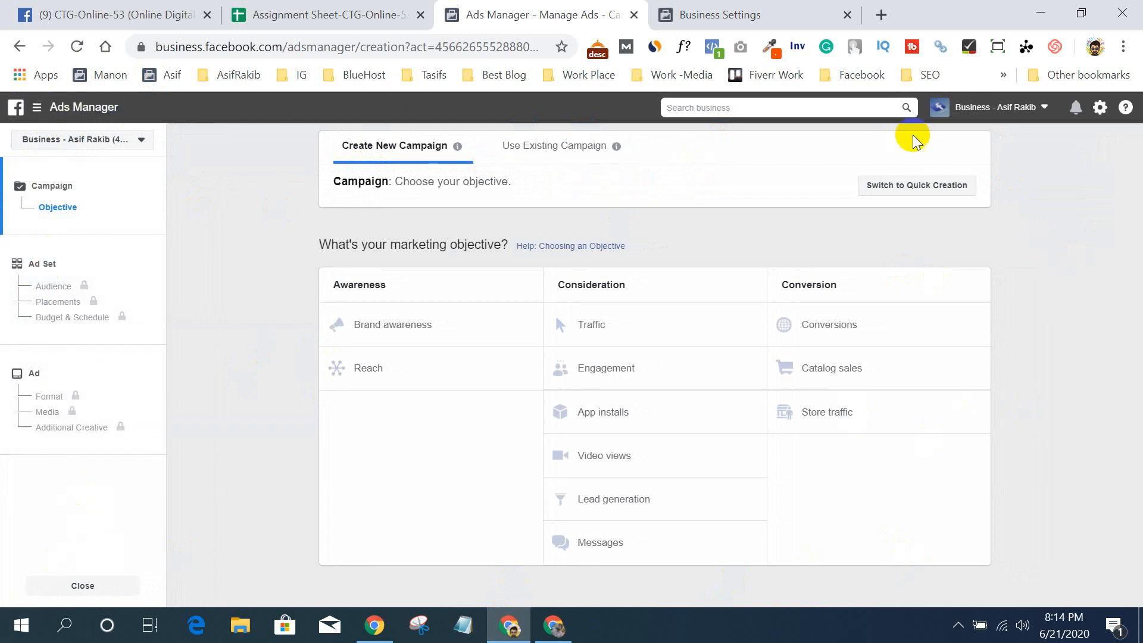
{"action": "left_click", "coordinate": [929, 191]}
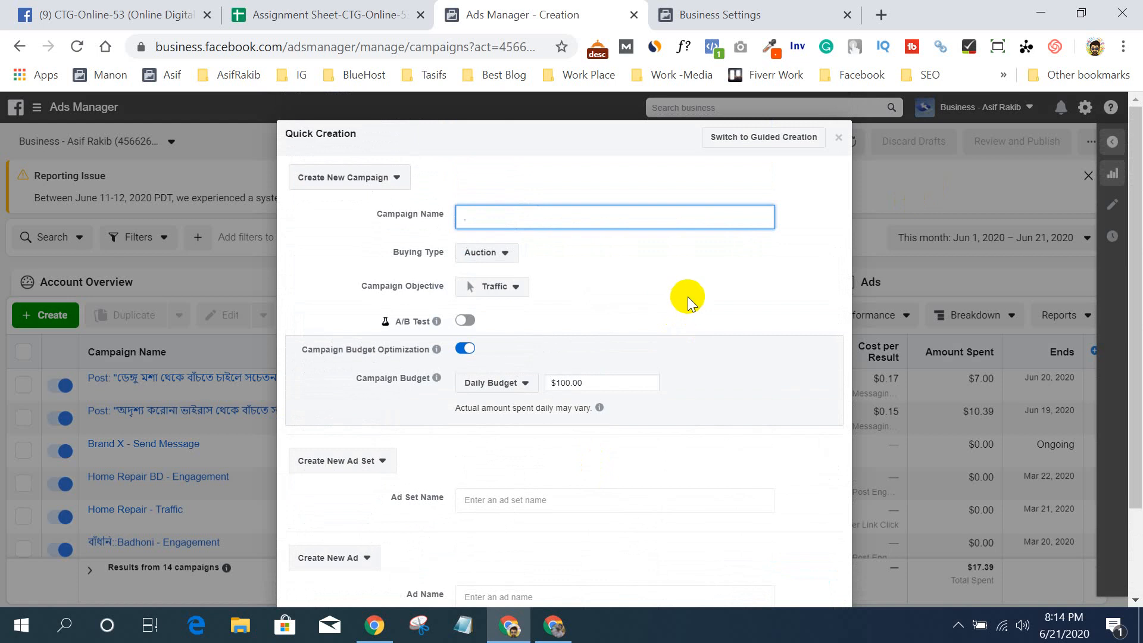
- Examine the campaign, ad set and ad fields in the Quick Creation form, and return to Guided Creation
{"action": "scroll", "coordinate": [684, 358], "scroll_direction": "down", "scroll_amount": 2}
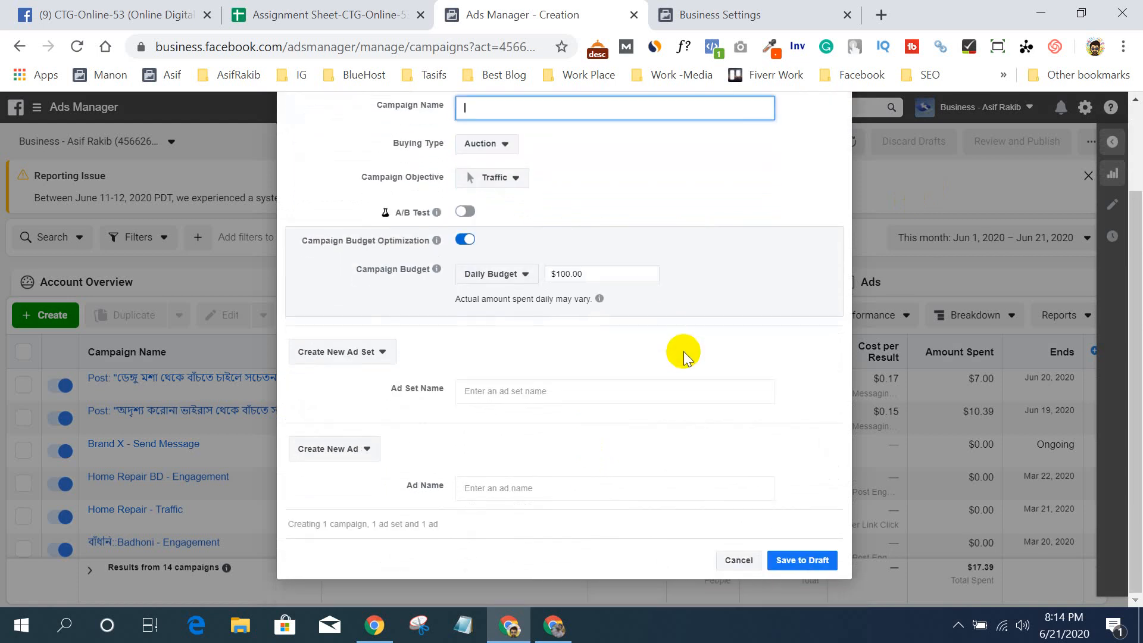
{"action": "scroll", "coordinate": [686, 351], "scroll_direction": "up", "scroll_amount": 2}
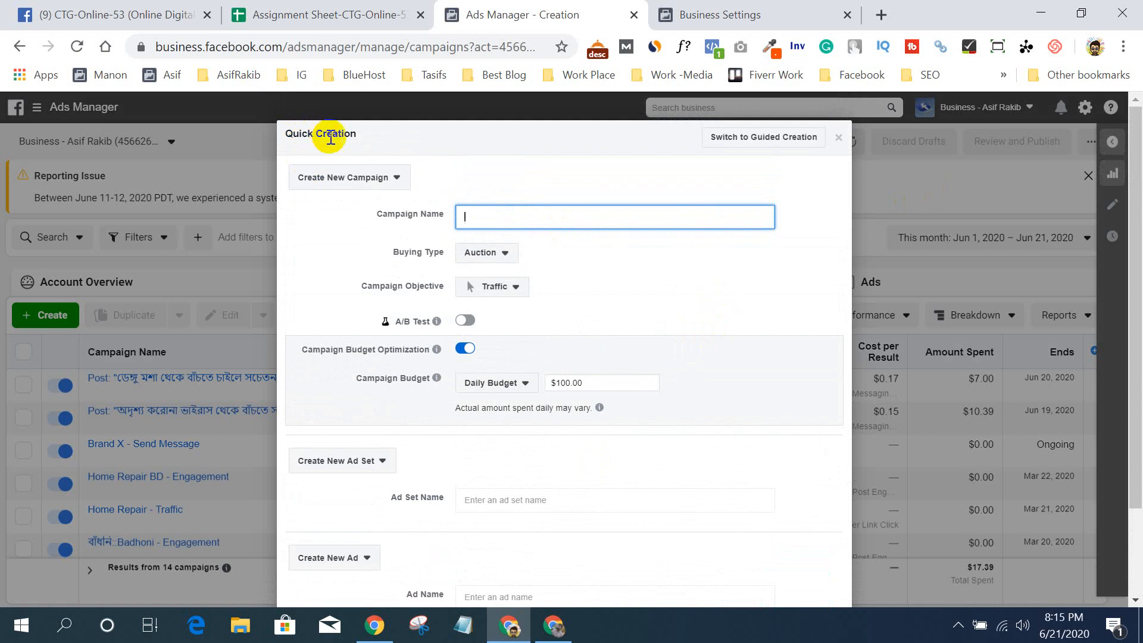
{"action": "left_click_drag", "start_coordinate": [352, 135], "coordinate": [287, 132]}
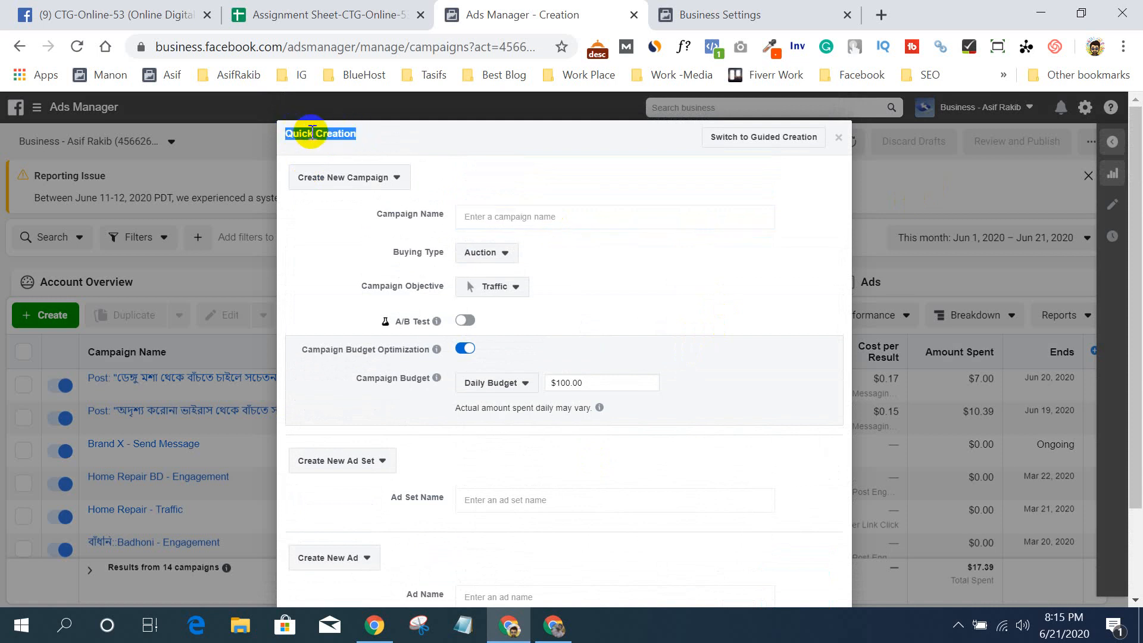
{"action": "left_click", "coordinate": [312, 133]}
{"action": "scroll", "coordinate": [523, 288], "scroll_direction": "down", "scroll_amount": 2}
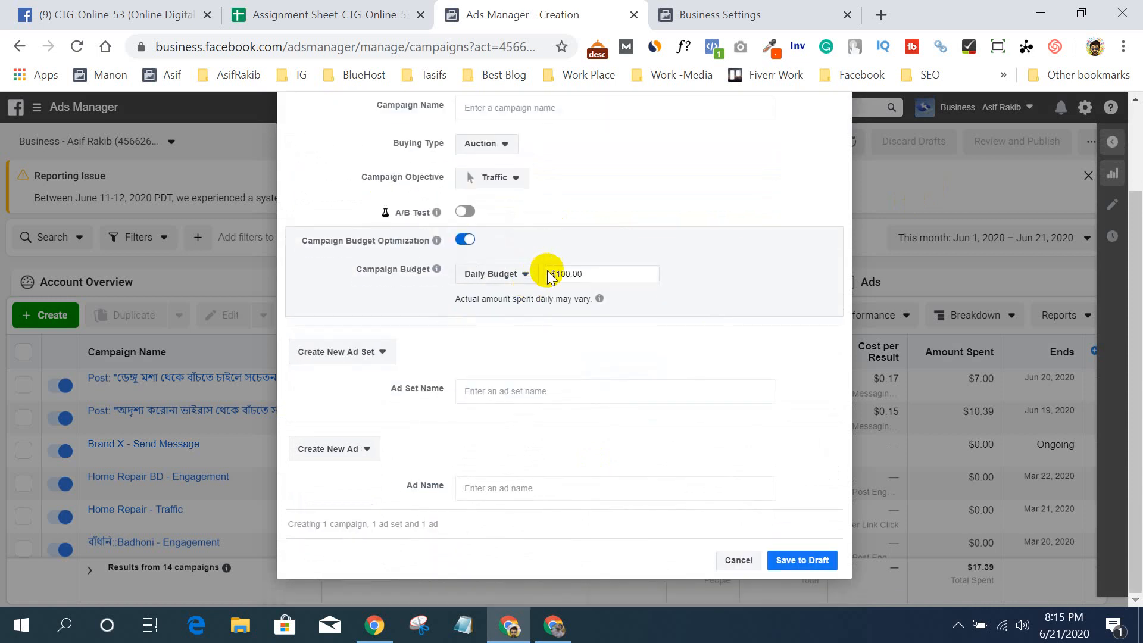
{"action": "scroll", "coordinate": [543, 265], "scroll_direction": "up", "scroll_amount": 1}
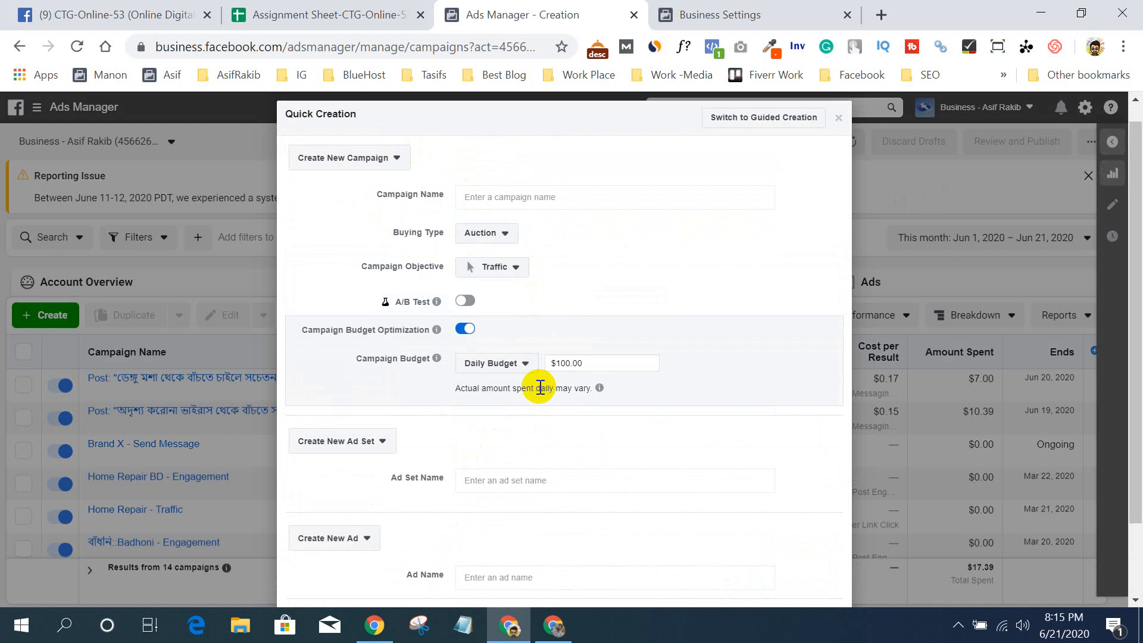
{"action": "scroll", "coordinate": [566, 465], "scroll_direction": "down", "scroll_amount": 2}
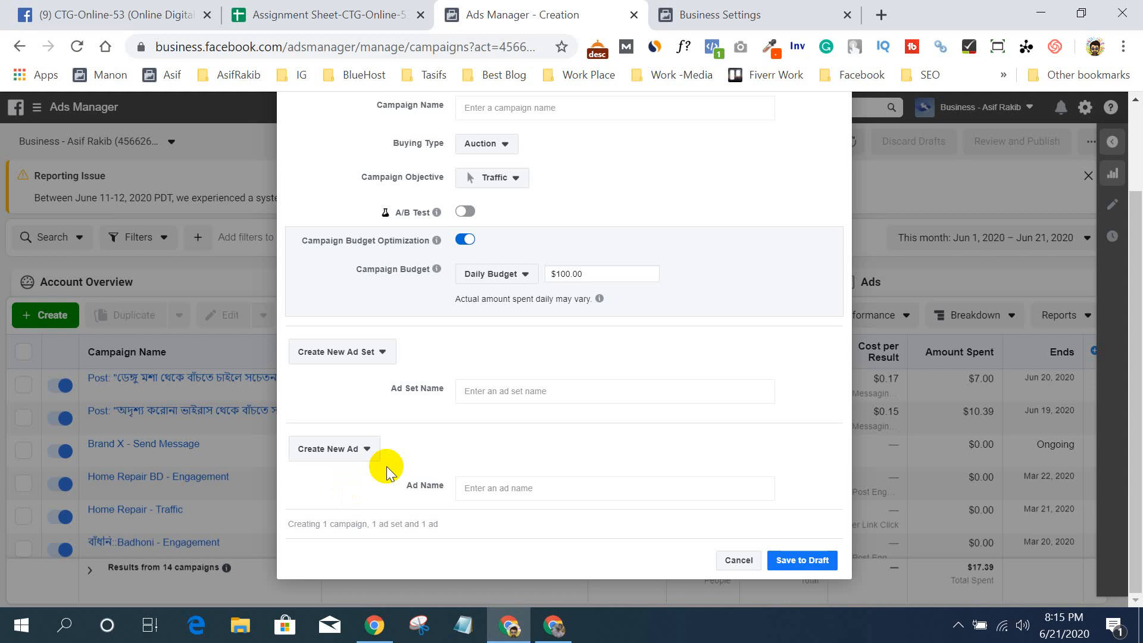
{"action": "scroll", "coordinate": [673, 295], "scroll_direction": "up", "scroll_amount": 3}
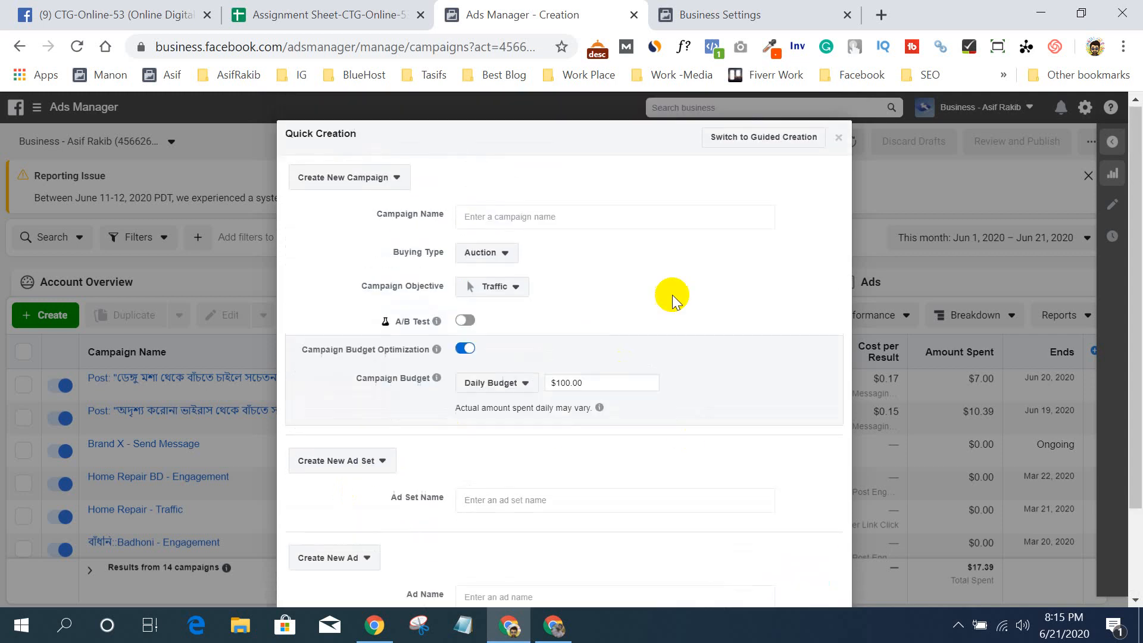
{"action": "left_click", "coordinate": [756, 142]}
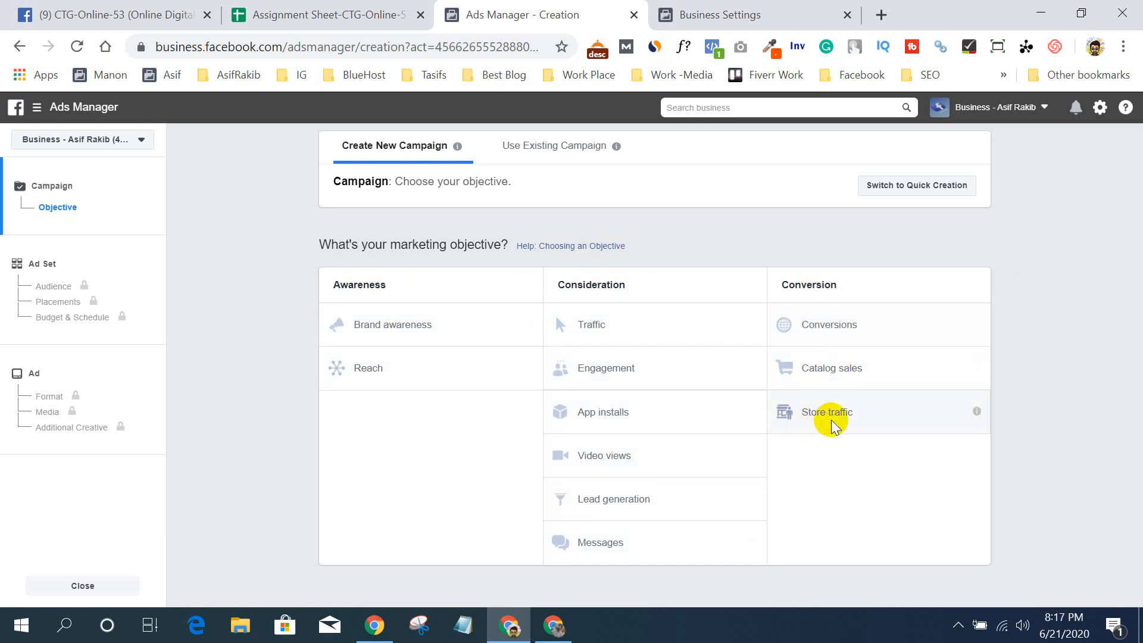
- Switch to the Google Meet call to let in another waiting participant, and return to the campaign objective selection
{"action": "left_click", "coordinate": [554, 626]}
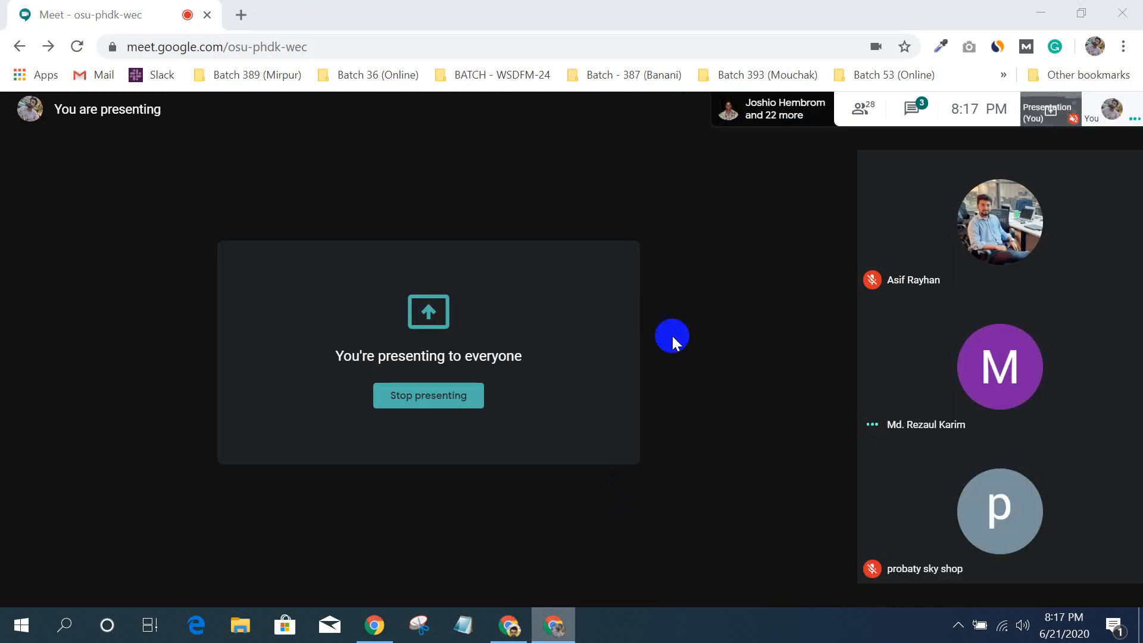
{"action": "left_click", "coordinate": [509, 625]}
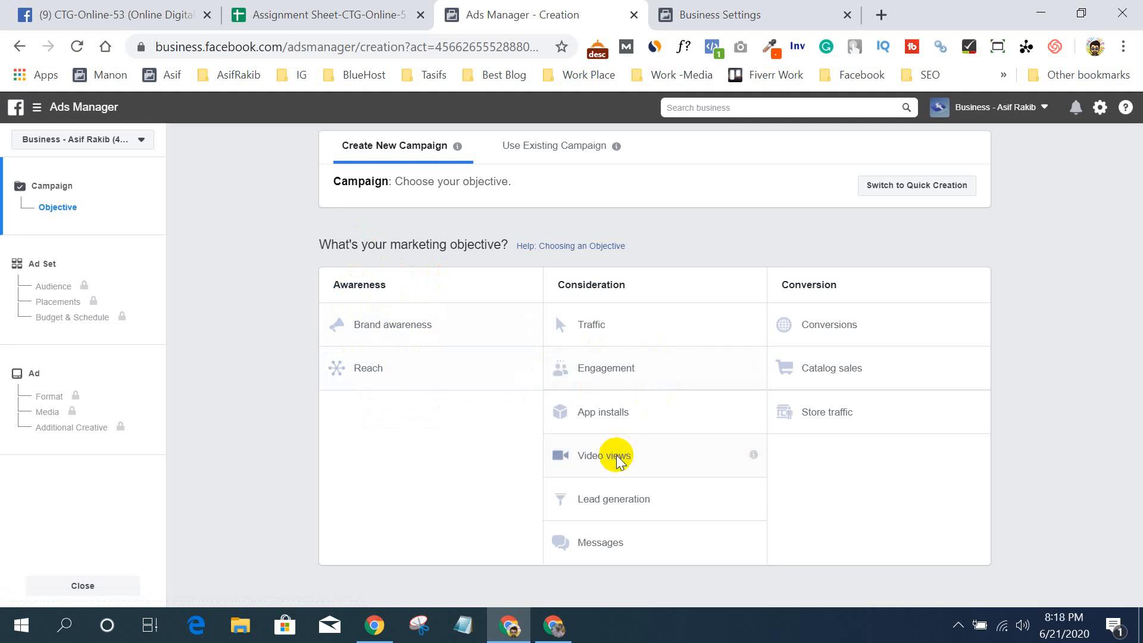
{"action": "left_click", "coordinate": [559, 633]}
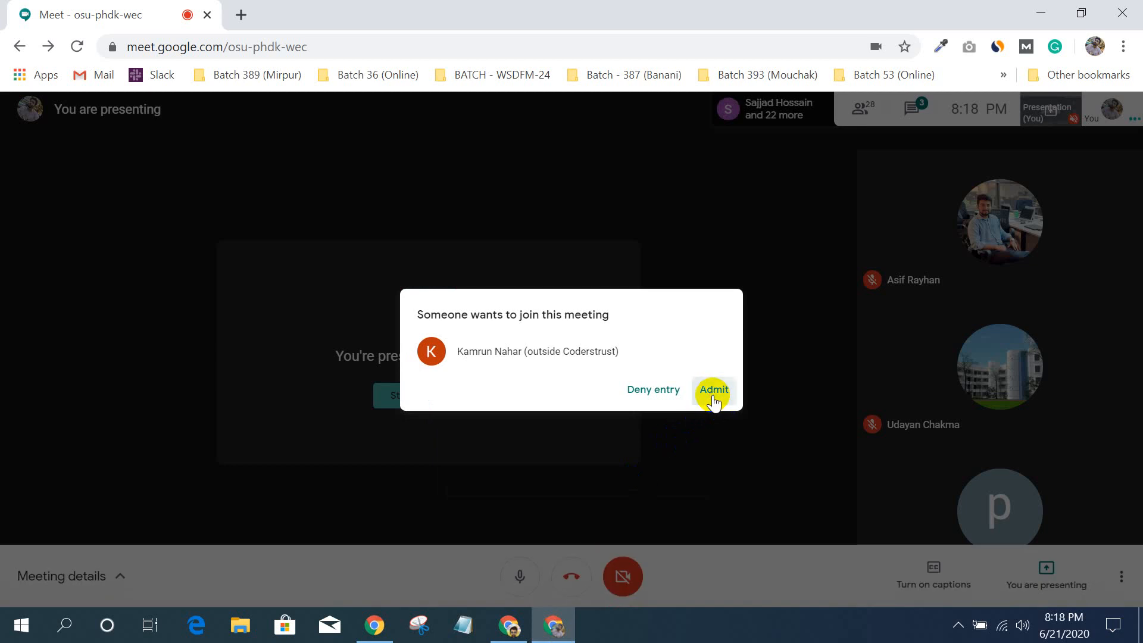
{"action": "left_click", "coordinate": [713, 392]}
{"action": "left_click", "coordinate": [567, 621]}
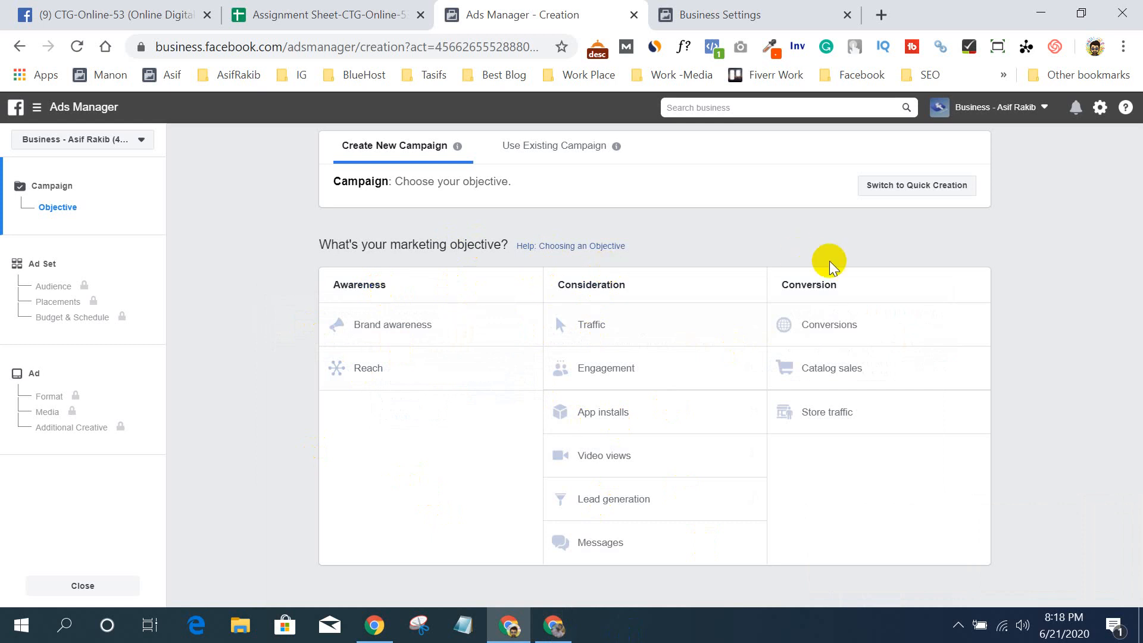
{"action": "double_click", "coordinate": [812, 286]}
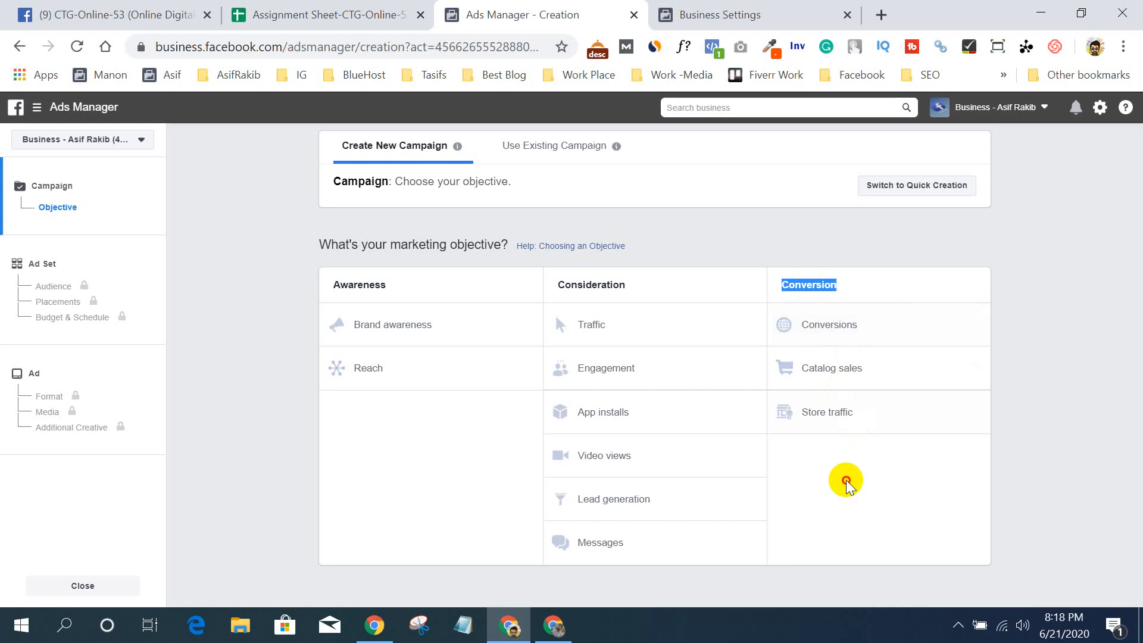
{"action": "left_click_drag", "start_coordinate": [842, 480], "coordinate": [801, 283]}
{"action": "left_click", "coordinate": [816, 286]}
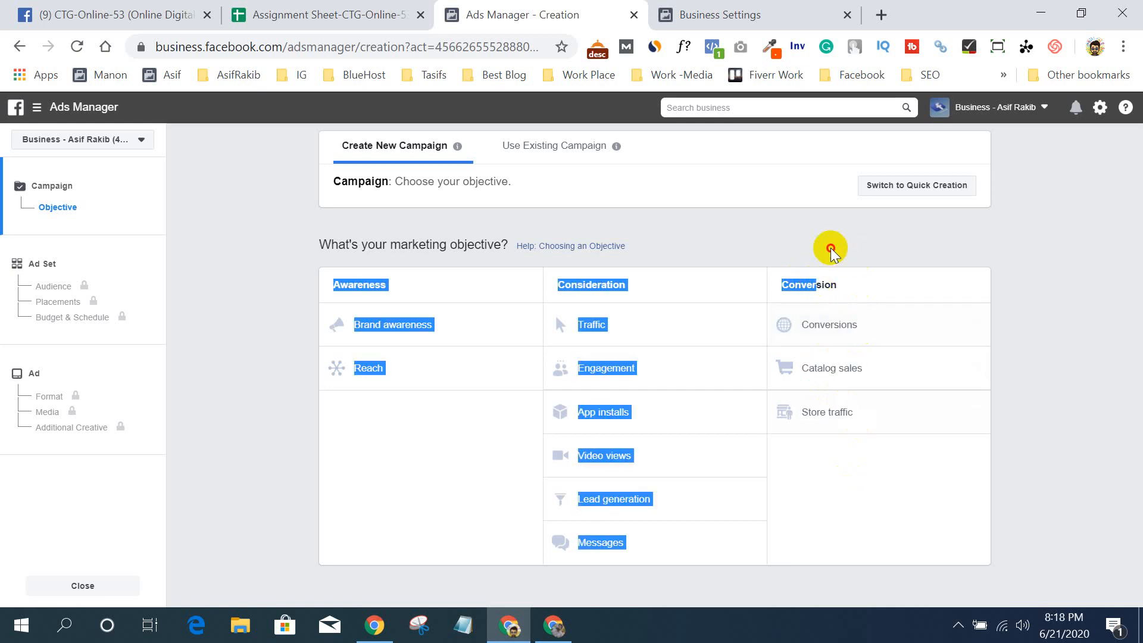
{"action": "left_click", "coordinate": [852, 283]}
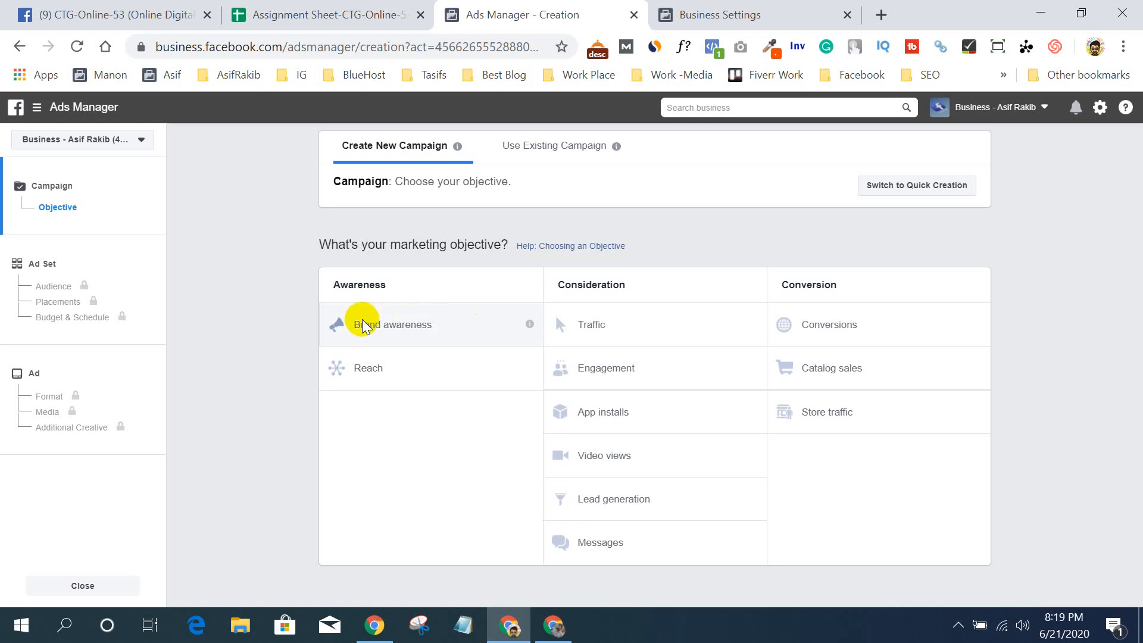
- Read the descriptions of the Awareness and Consideration objectives, from Brand awareness and Reach through Traffic, Engagement, App installs, Video views and Lead generation
{"action": "mouse_move", "coordinate": [530, 324]}
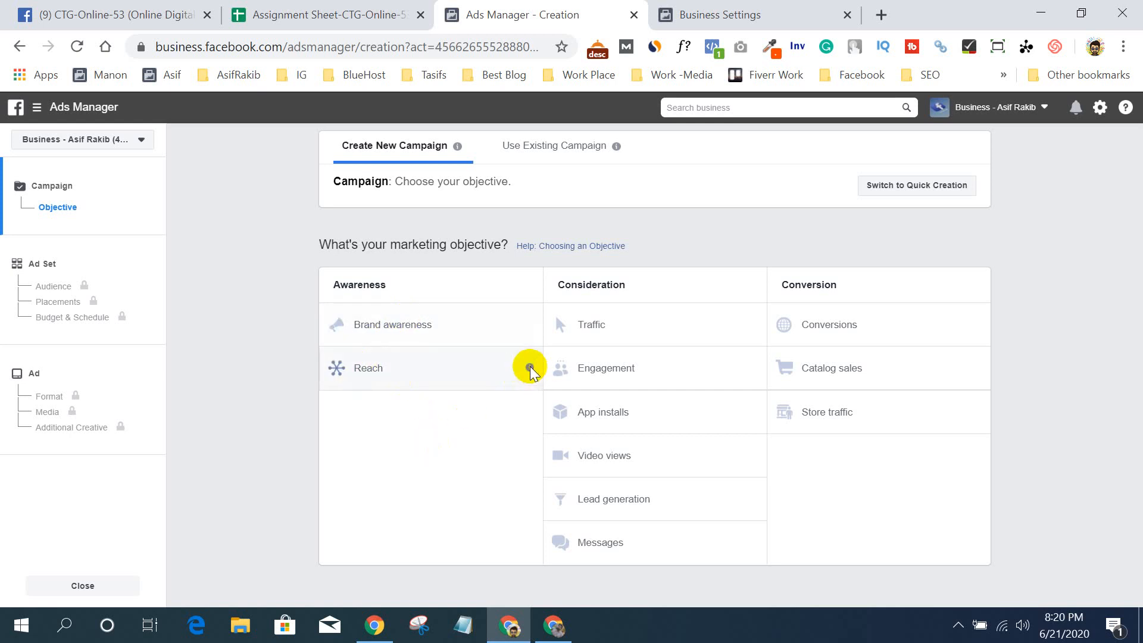
{"action": "mouse_move", "coordinate": [531, 371]}
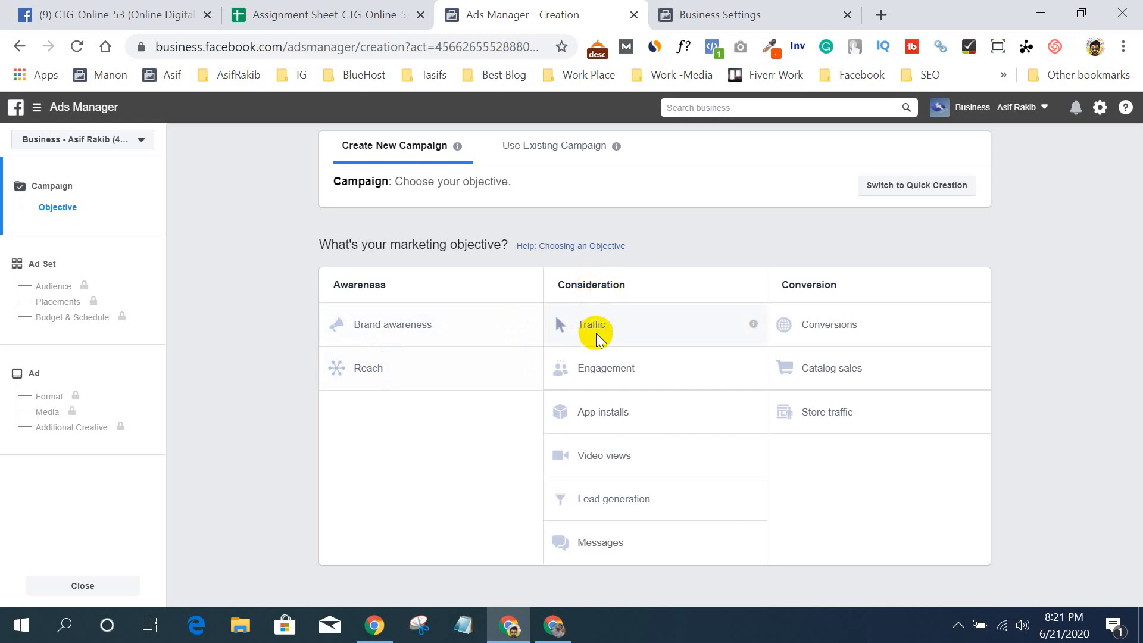
{"action": "mouse_move", "coordinate": [753, 324]}
{"action": "mouse_move", "coordinate": [754, 326]}
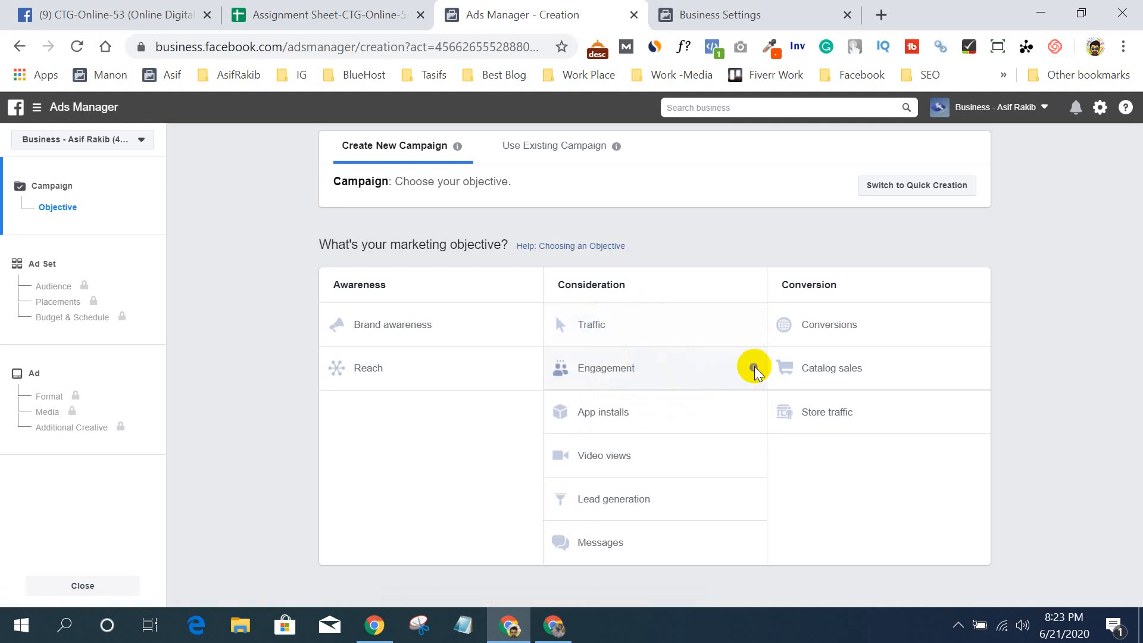
{"action": "mouse_move", "coordinate": [753, 368]}
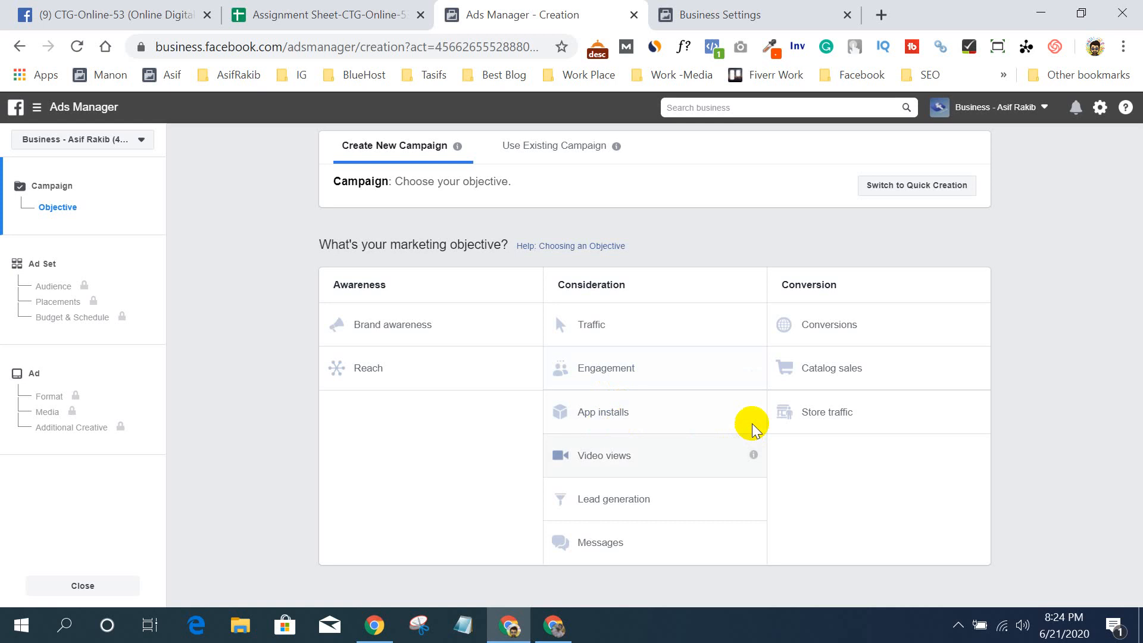
{"action": "mouse_move", "coordinate": [754, 410]}
{"action": "mouse_move", "coordinate": [754, 456]}
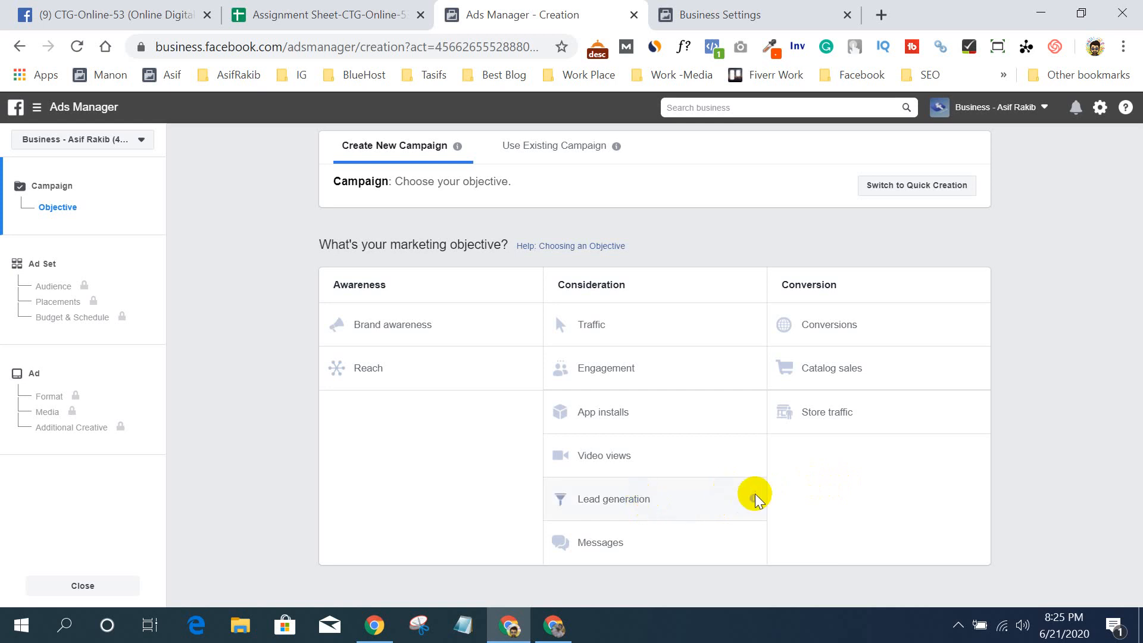
{"action": "mouse_move", "coordinate": [754, 498]}
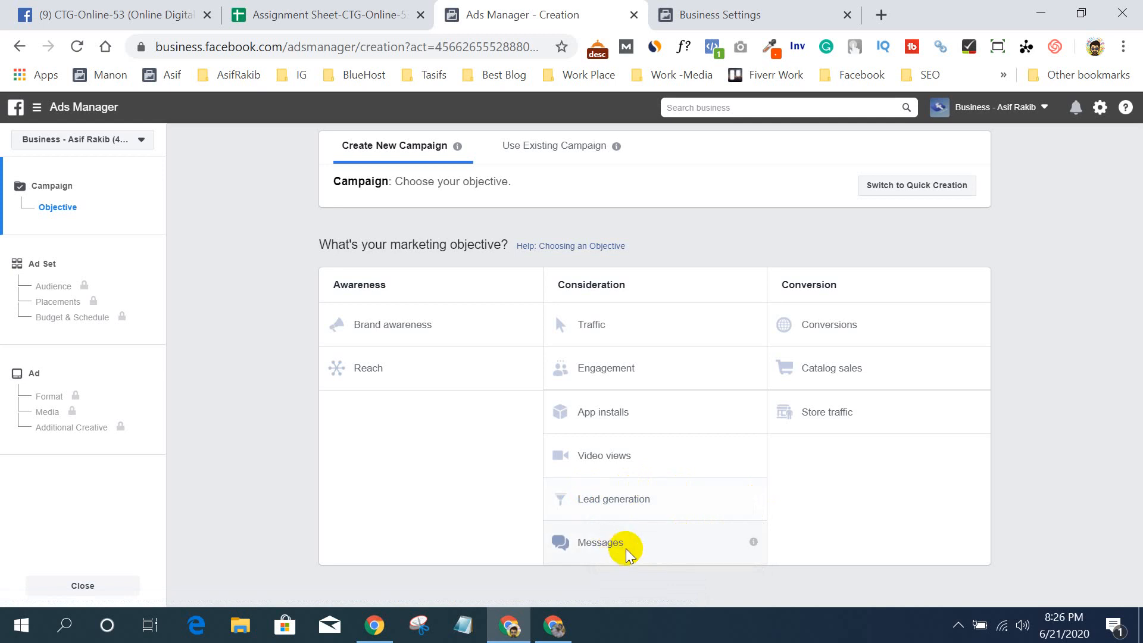
- Switch to the Facebook group page, close the open photo, and browse the home news feed to the sponsored Farfetch post
{"action": "left_click", "coordinate": [197, 14]}
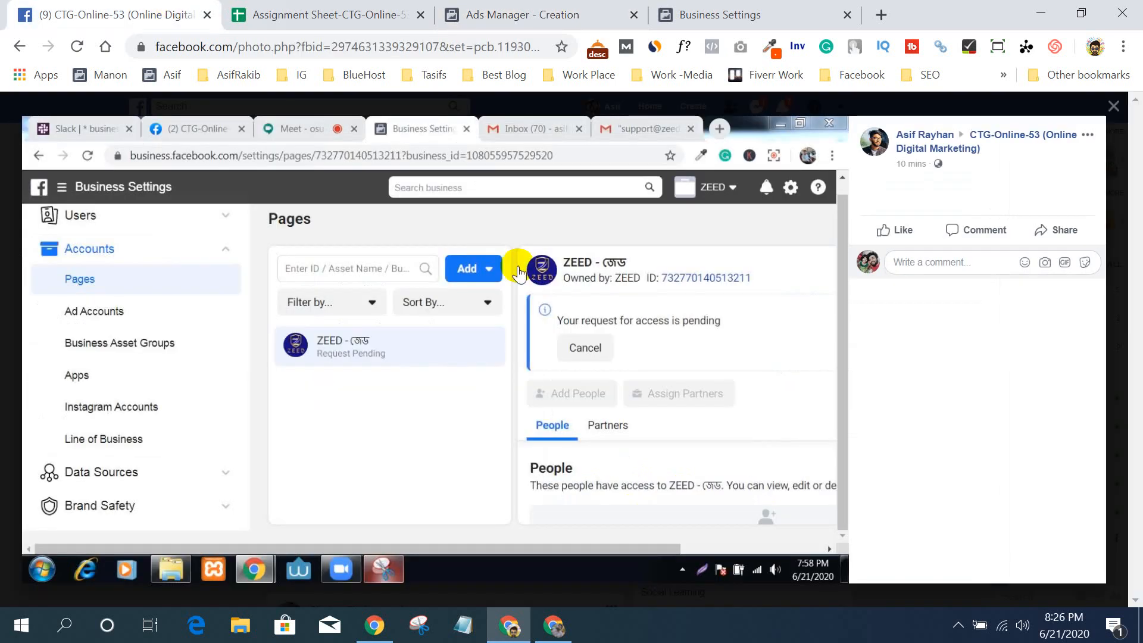
{"action": "left_click", "coordinate": [1114, 107]}
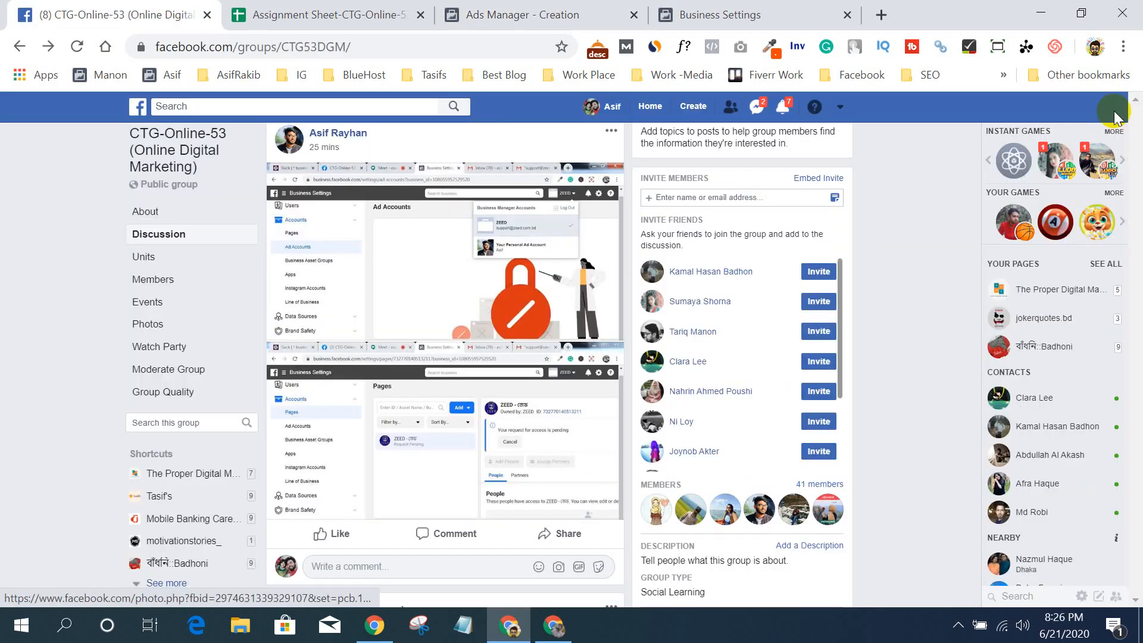
{"action": "left_click", "coordinate": [651, 107]}
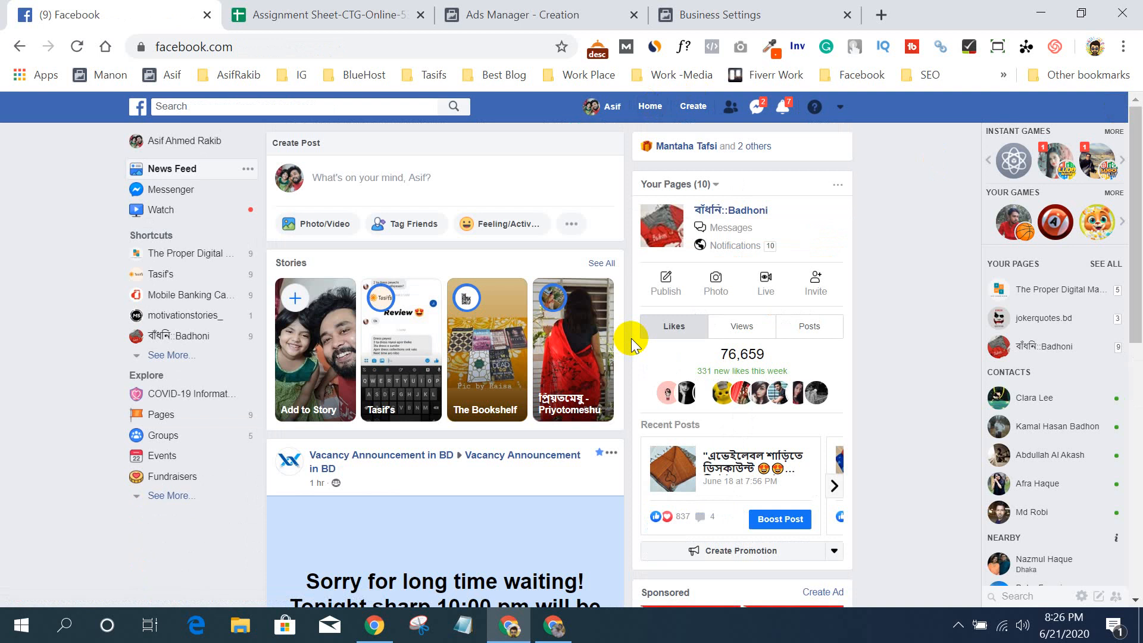
{"action": "scroll", "coordinate": [632, 338], "scroll_direction": "down", "scroll_amount": 6}
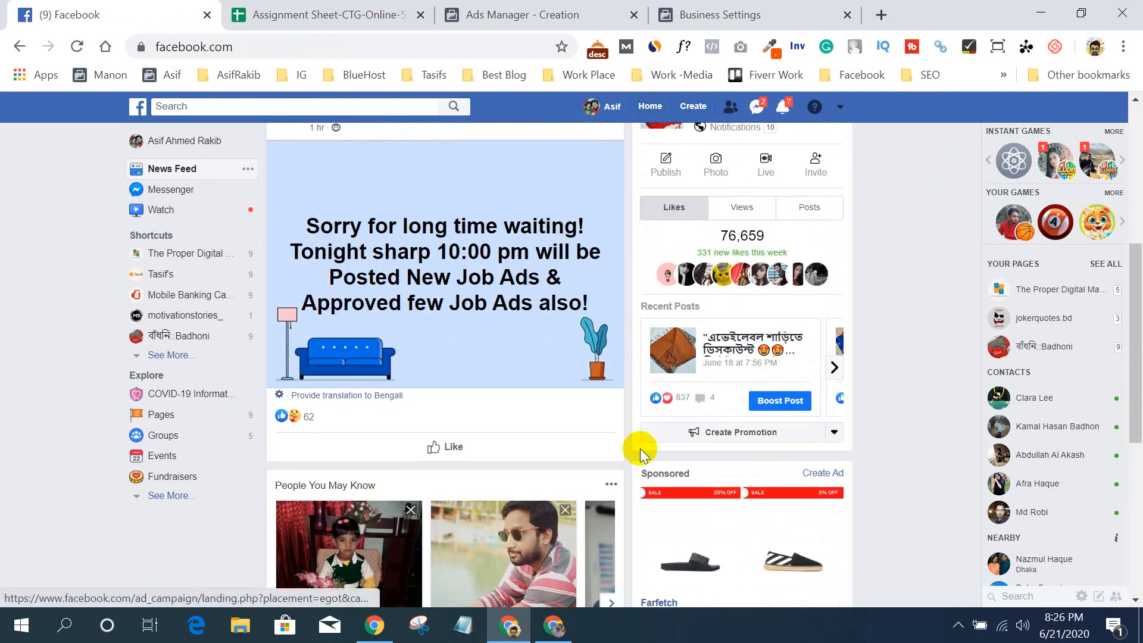
{"action": "scroll", "coordinate": [641, 449], "scroll_direction": "down", "scroll_amount": 10}
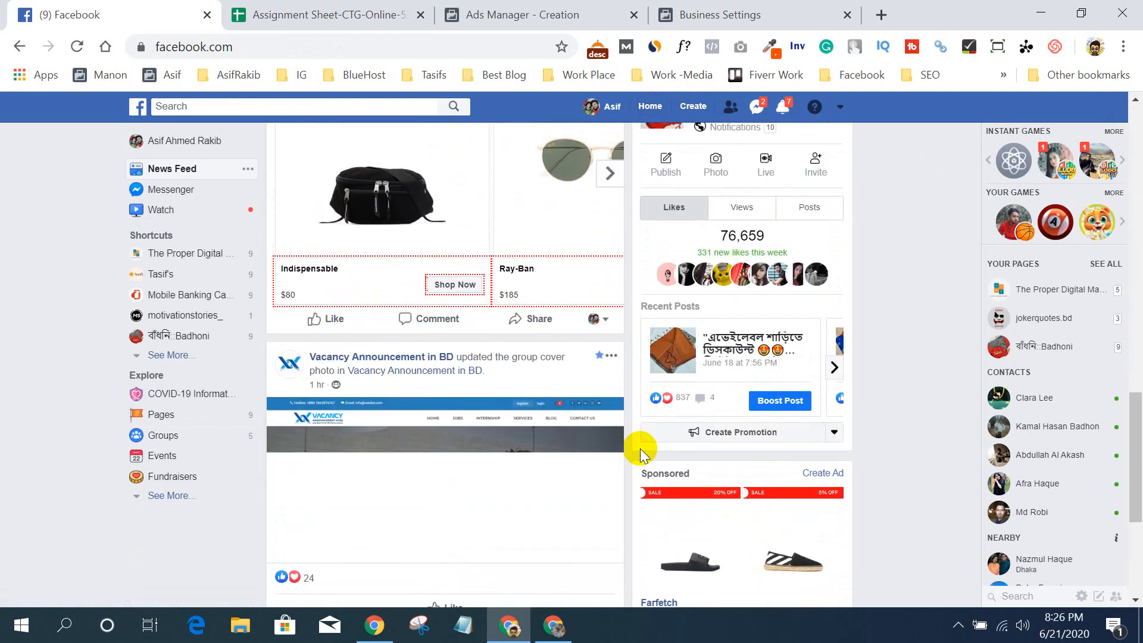
{"action": "scroll", "coordinate": [641, 448], "scroll_direction": "down", "scroll_amount": 3}
{"action": "scroll", "coordinate": [641, 448], "scroll_direction": "up", "scroll_amount": 4}
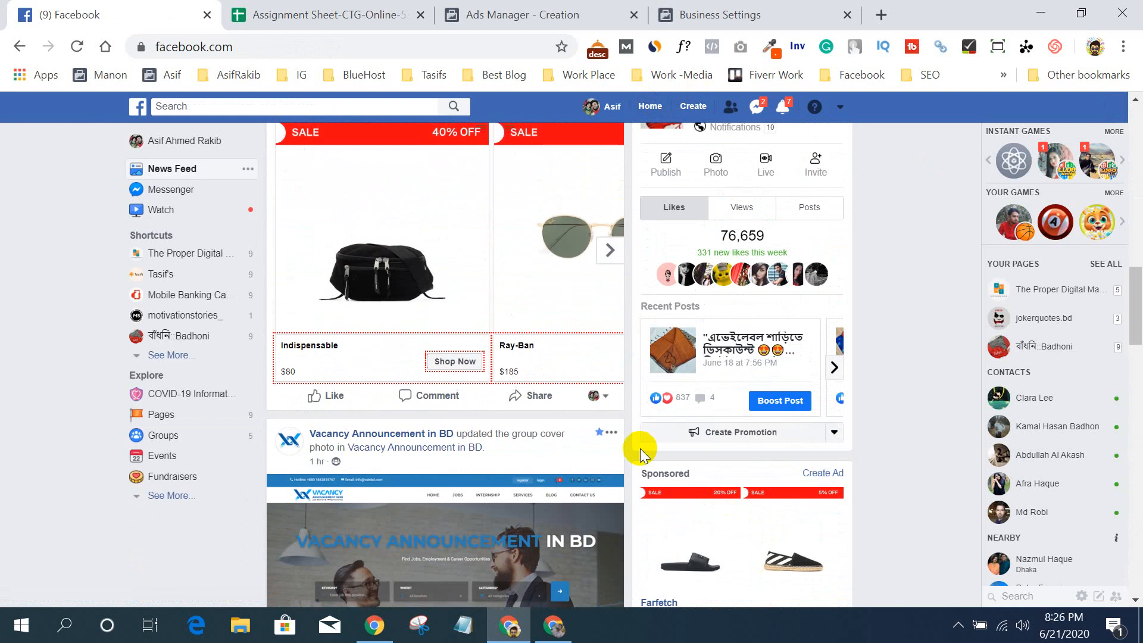
{"action": "scroll", "coordinate": [641, 449], "scroll_direction": "up", "scroll_amount": 1}
- Browse through all product cards of the sponsored Farfetch carousel ad to its closing card
{"action": "left_click", "coordinate": [608, 335]}
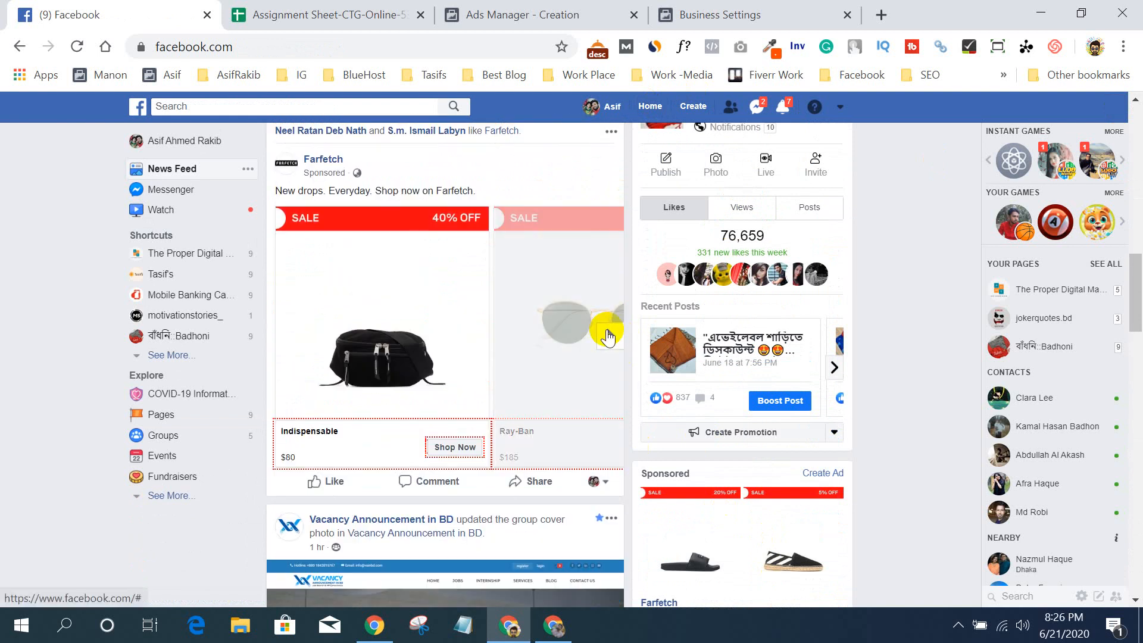
{"action": "left_click", "coordinate": [609, 337]}
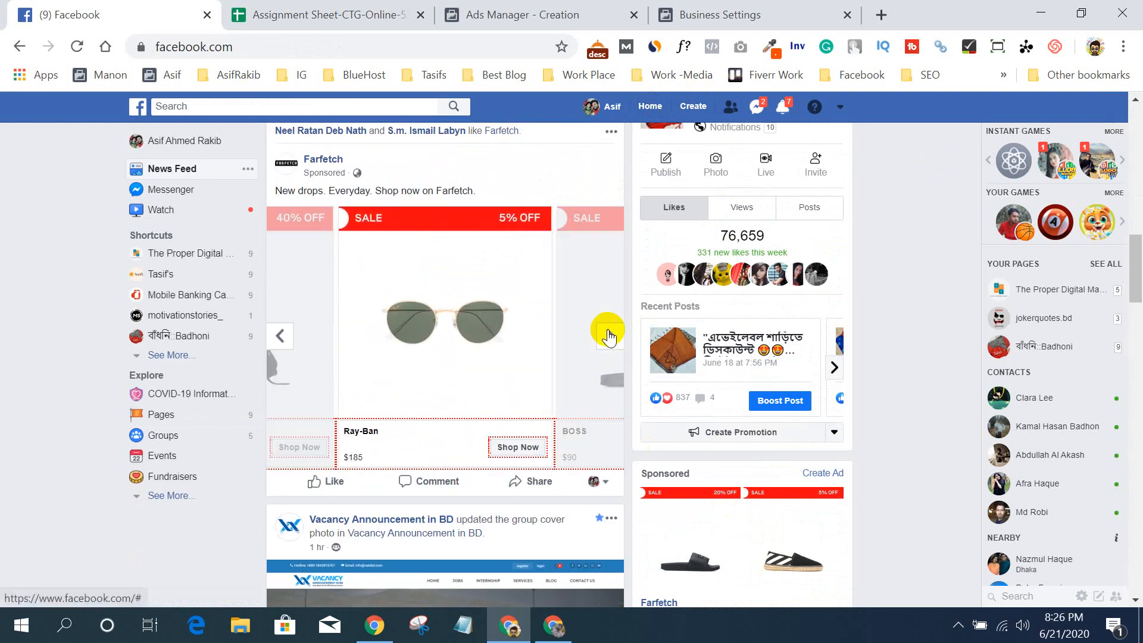
{"action": "left_click", "coordinate": [609, 336]}
{"action": "left_click", "coordinate": [610, 338]}
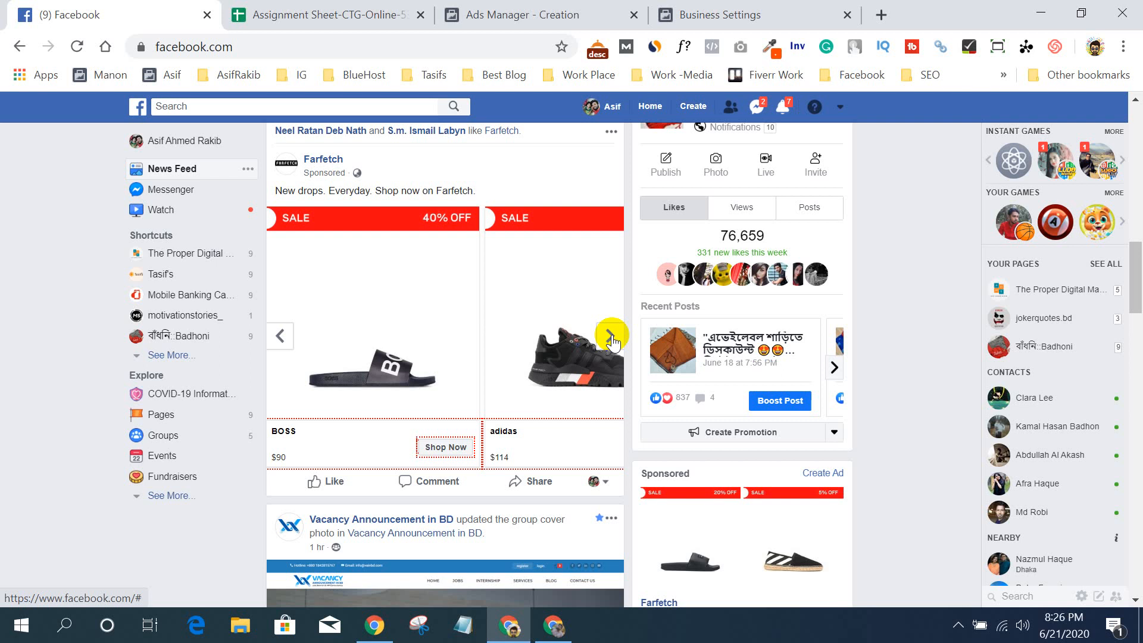
{"action": "left_click", "coordinate": [611, 338]}
{"action": "left_click", "coordinate": [611, 338]}
{"action": "left_click", "coordinate": [611, 338]}
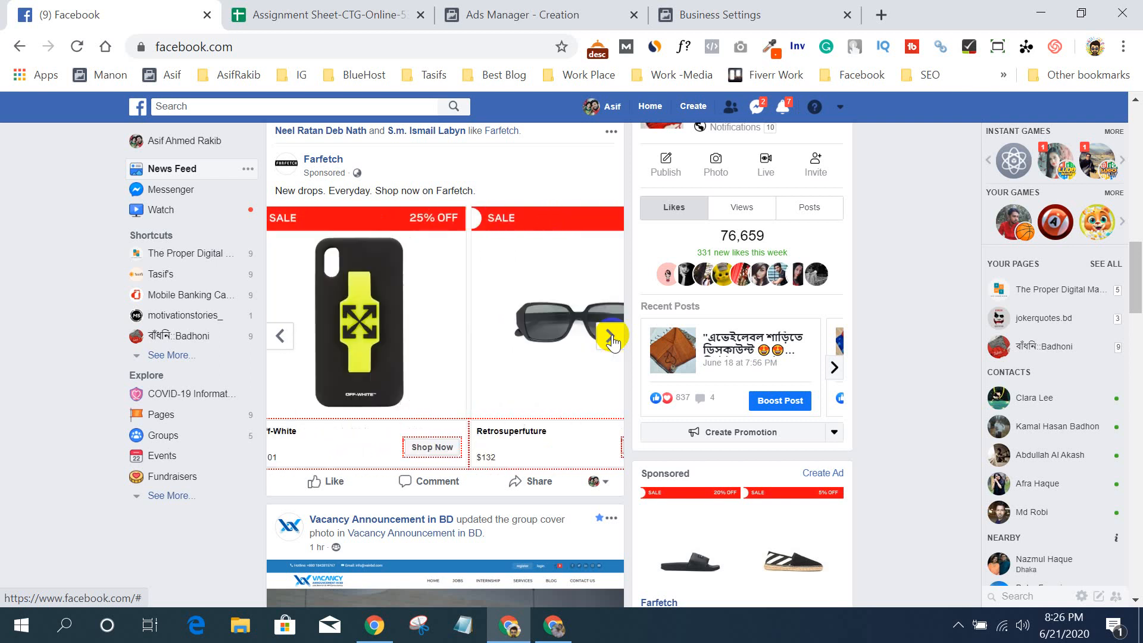
{"action": "left_click", "coordinate": [611, 339]}
{"action": "left_click", "coordinate": [610, 338]}
{"action": "left_click", "coordinate": [610, 339]}
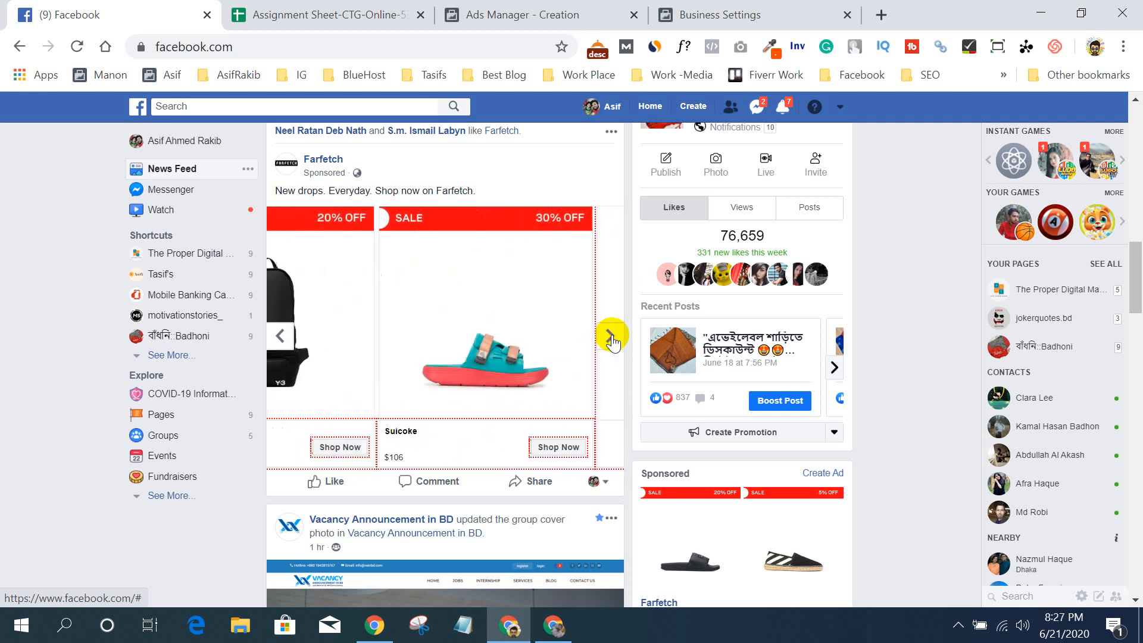
{"action": "left_click", "coordinate": [610, 339]}
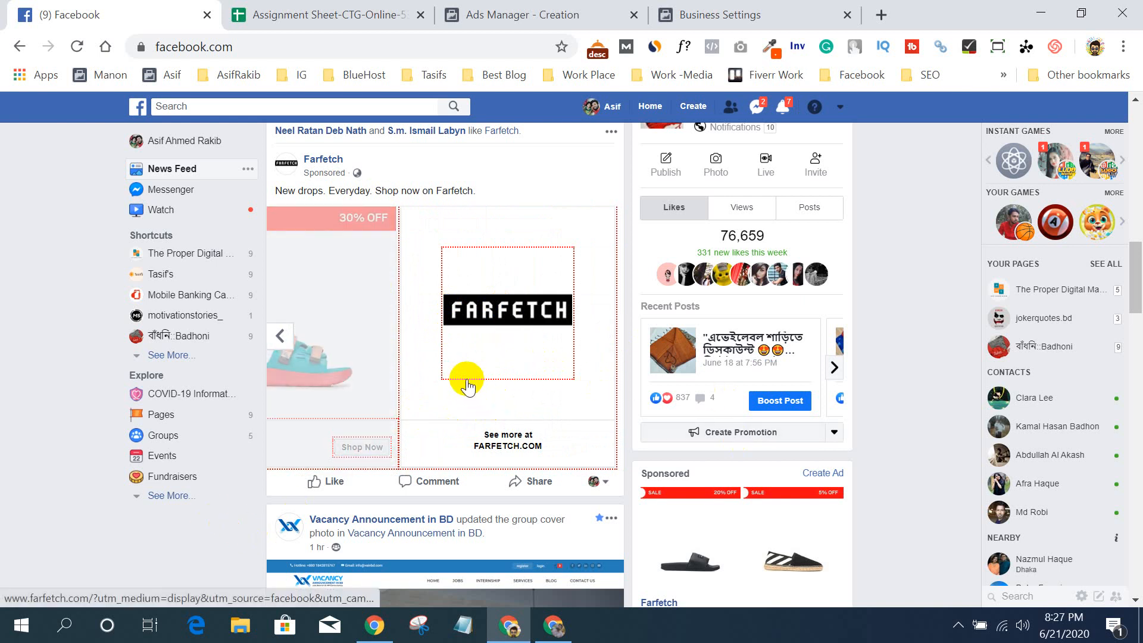
- Look through the news feed for another sponsored post and examine the realme live video ad
{"action": "scroll", "coordinate": [467, 378], "scroll_direction": "down", "scroll_amount": 4}
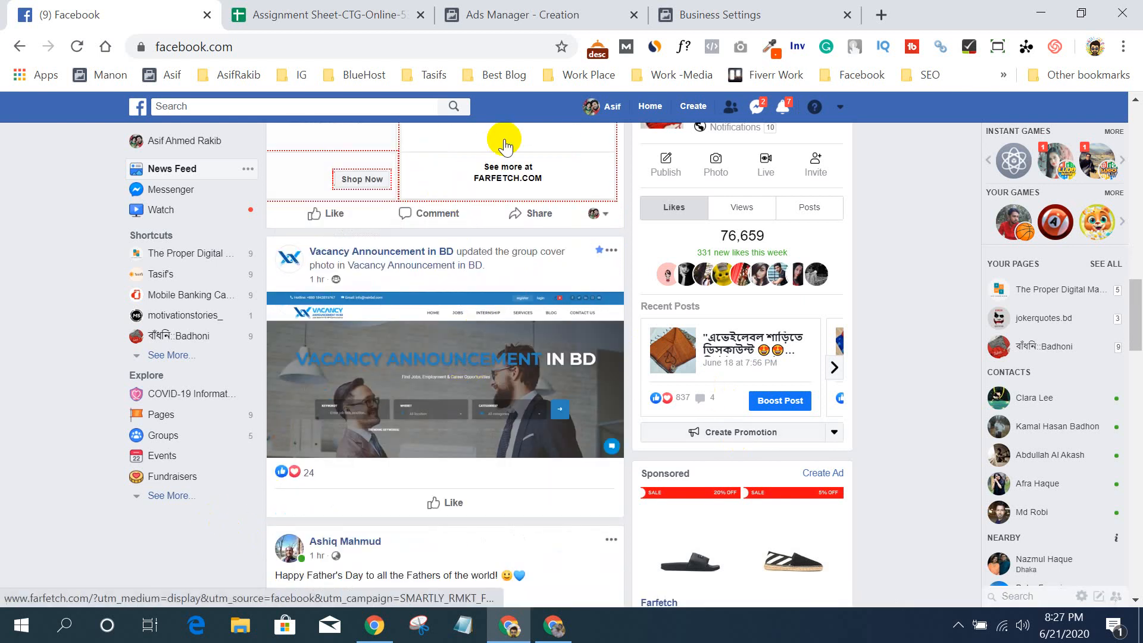
{"action": "scroll", "coordinate": [522, 398], "scroll_direction": "down", "scroll_amount": 10}
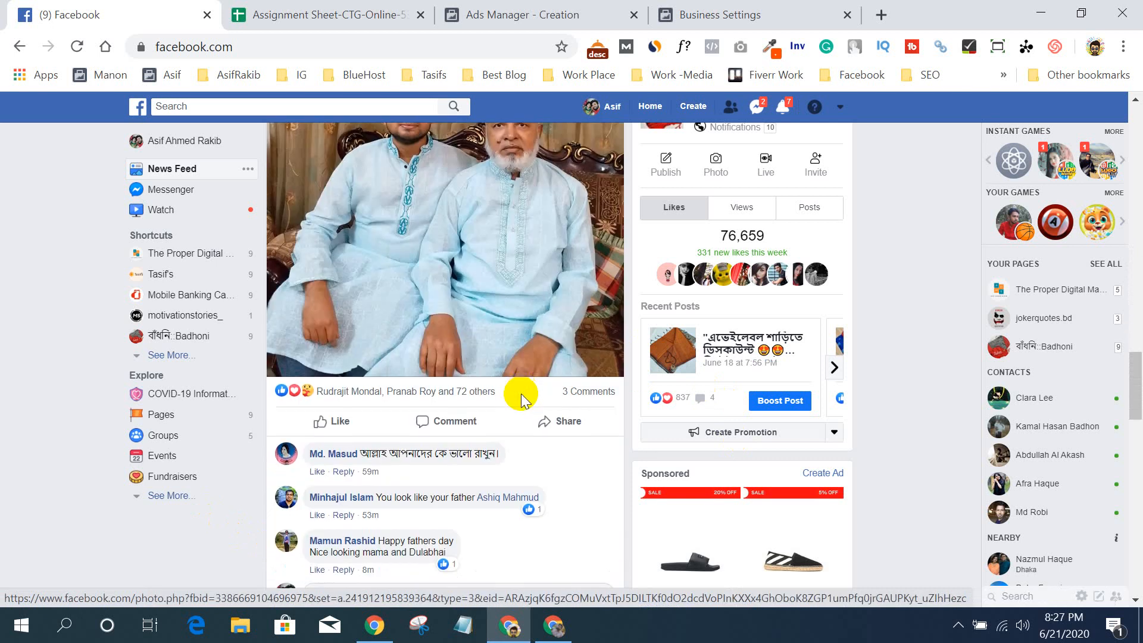
{"action": "scroll", "coordinate": [520, 398], "scroll_direction": "down", "scroll_amount": 12}
{"action": "scroll", "coordinate": [520, 397], "scroll_direction": "down", "scroll_amount": 5}
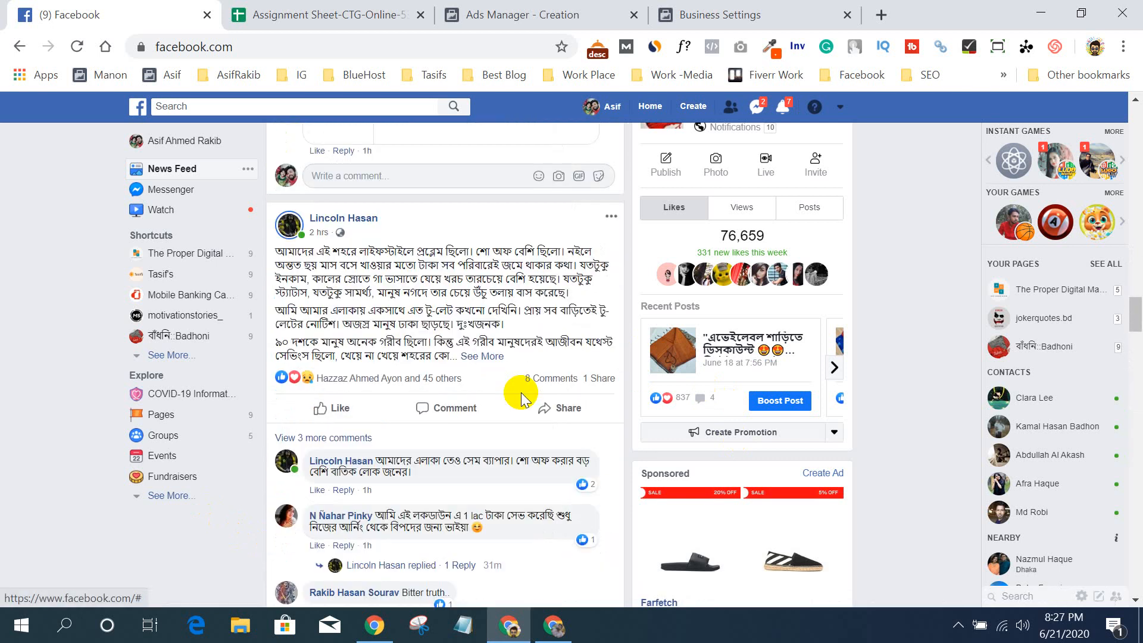
{"action": "scroll", "coordinate": [521, 398], "scroll_direction": "down", "scroll_amount": 9}
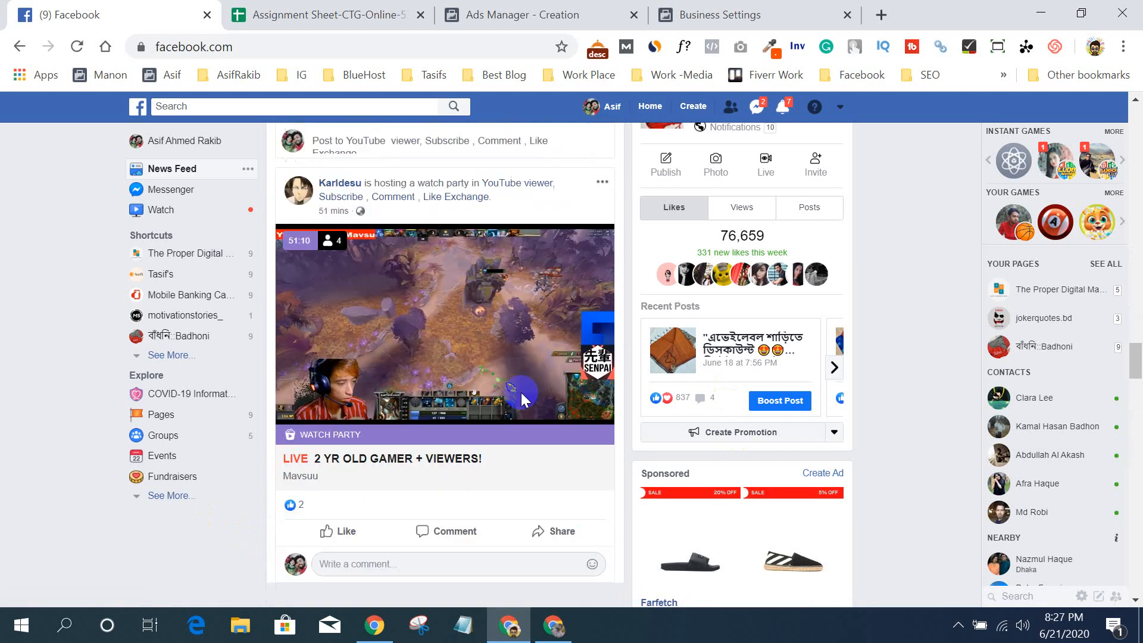
{"action": "scroll", "coordinate": [521, 392], "scroll_direction": "down", "scroll_amount": 18}
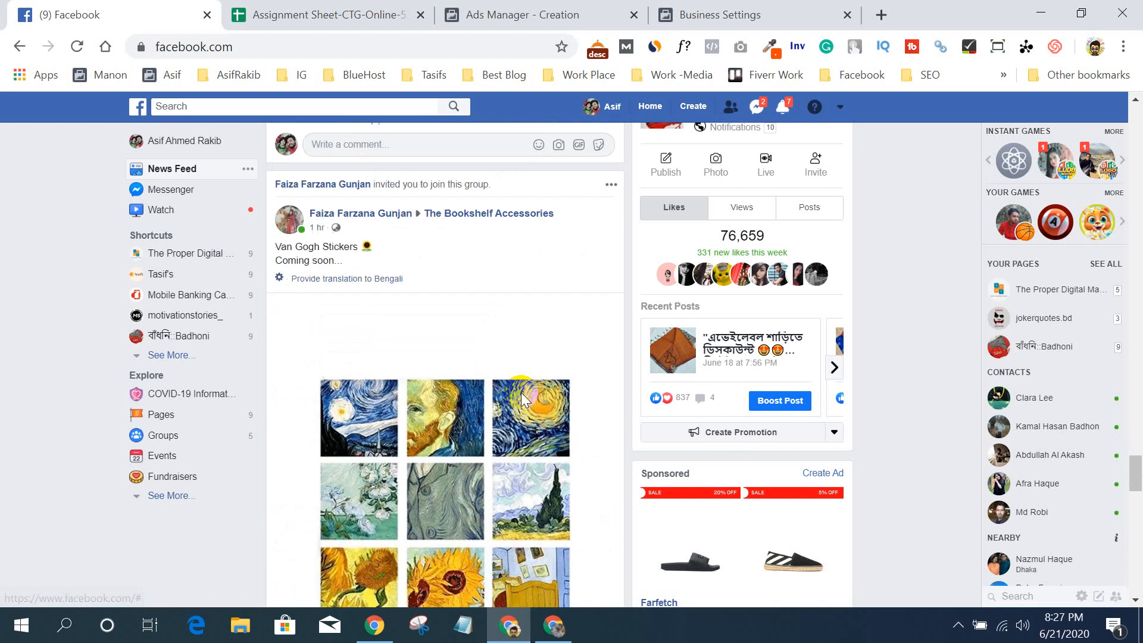
{"action": "scroll", "coordinate": [520, 391], "scroll_direction": "down", "scroll_amount": 9}
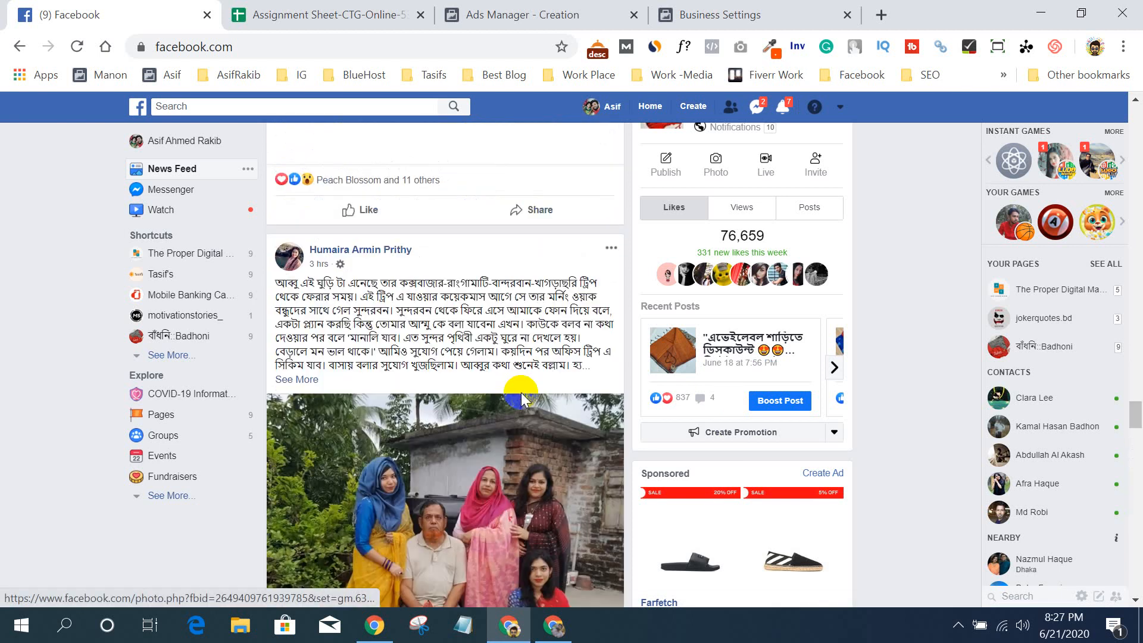
{"action": "scroll", "coordinate": [520, 398], "scroll_direction": "down", "scroll_amount": 9}
{"action": "scroll", "coordinate": [544, 359], "scroll_direction": "down", "scroll_amount": 5}
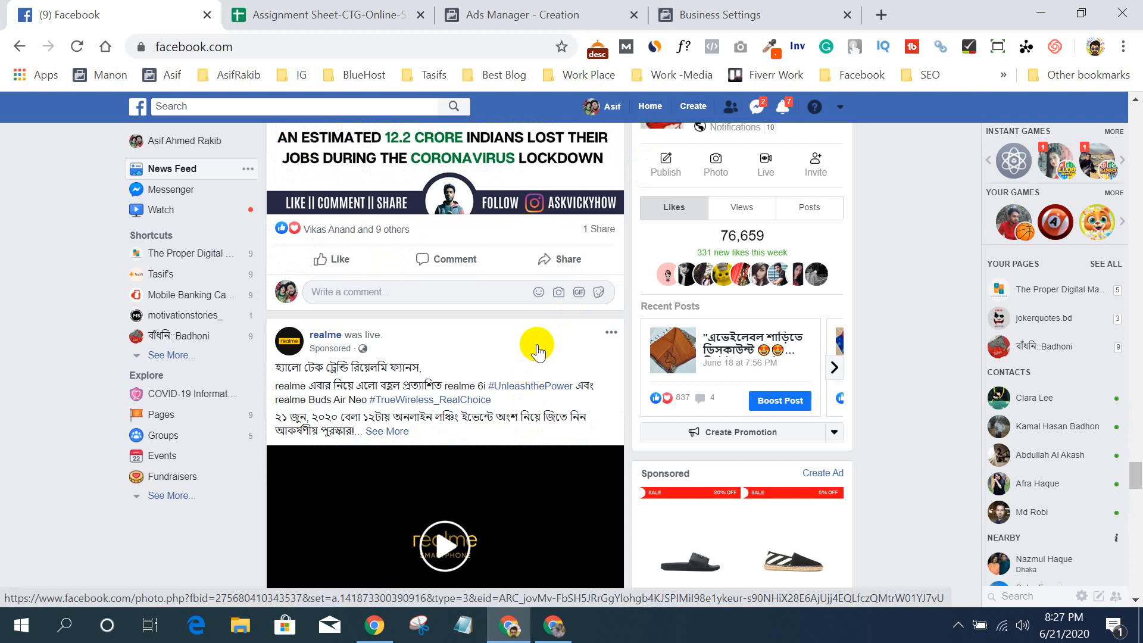
{"action": "scroll", "coordinate": [596, 411], "scroll_direction": "down", "scroll_amount": 3}
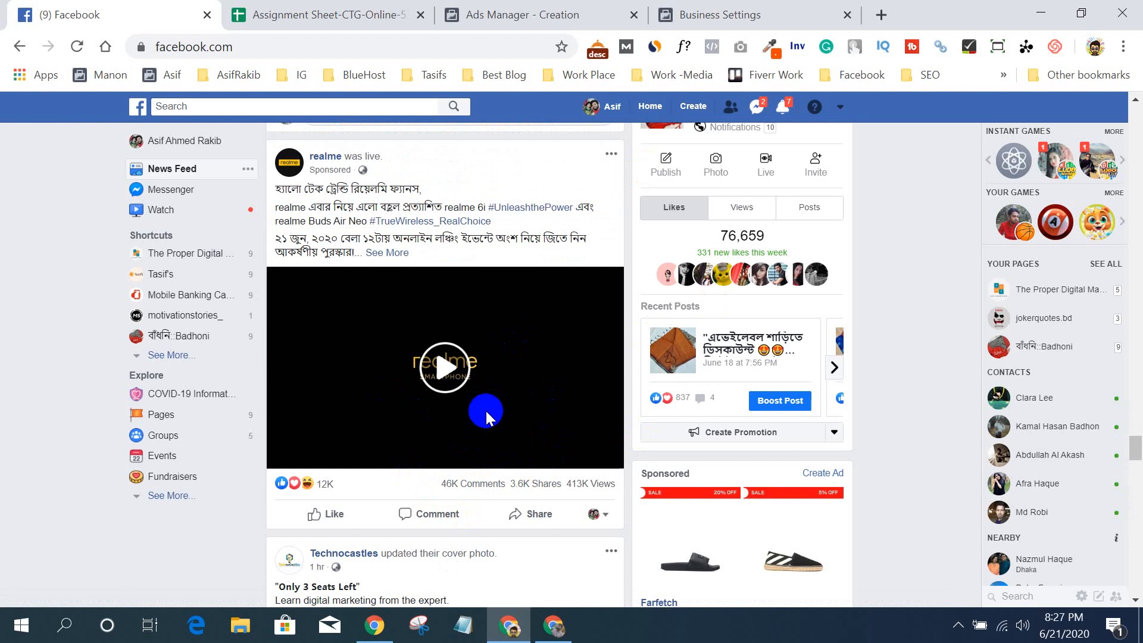
{"action": "scroll", "coordinate": [375, 530], "scroll_direction": "up", "scroll_amount": 2}
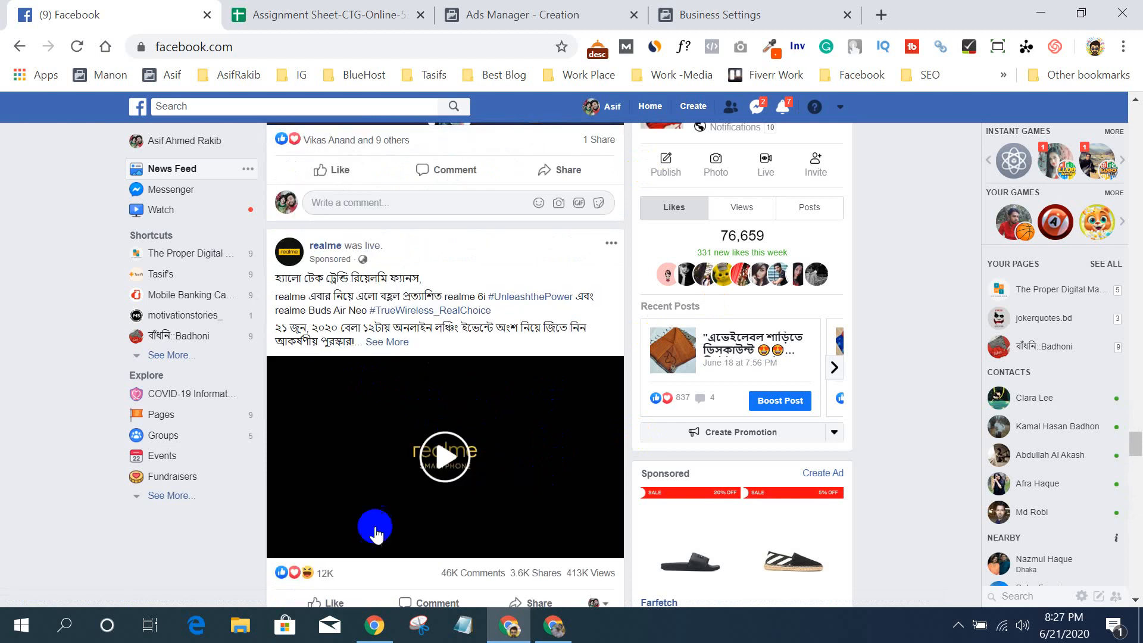
{"action": "left_click", "coordinate": [325, 238]}
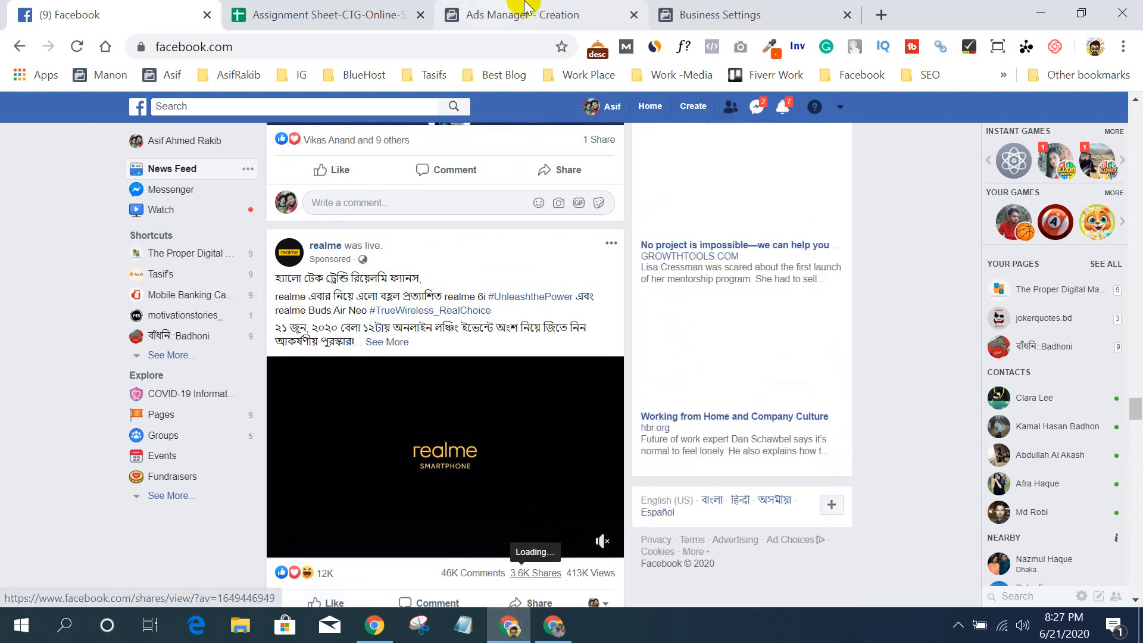
{"action": "scroll", "coordinate": [525, 387], "scroll_direction": "down", "scroll_amount": 6}
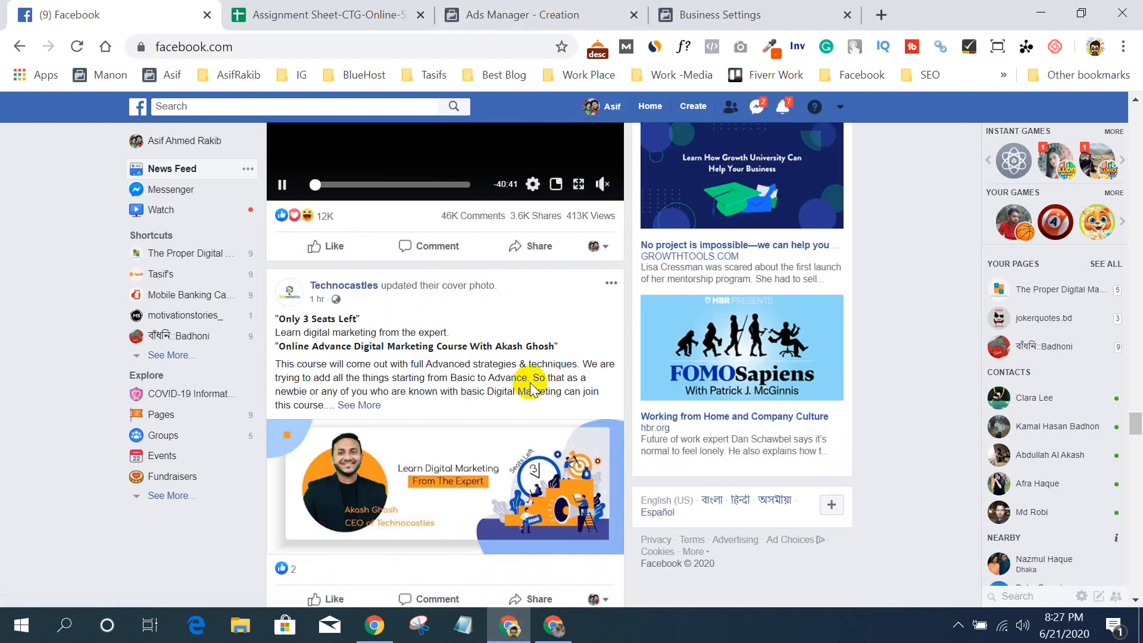
- Return to the campaign objective selection in Ads Manager and read the descriptions of the Messages and Conversions objectives
{"action": "left_click", "coordinate": [593, 4]}
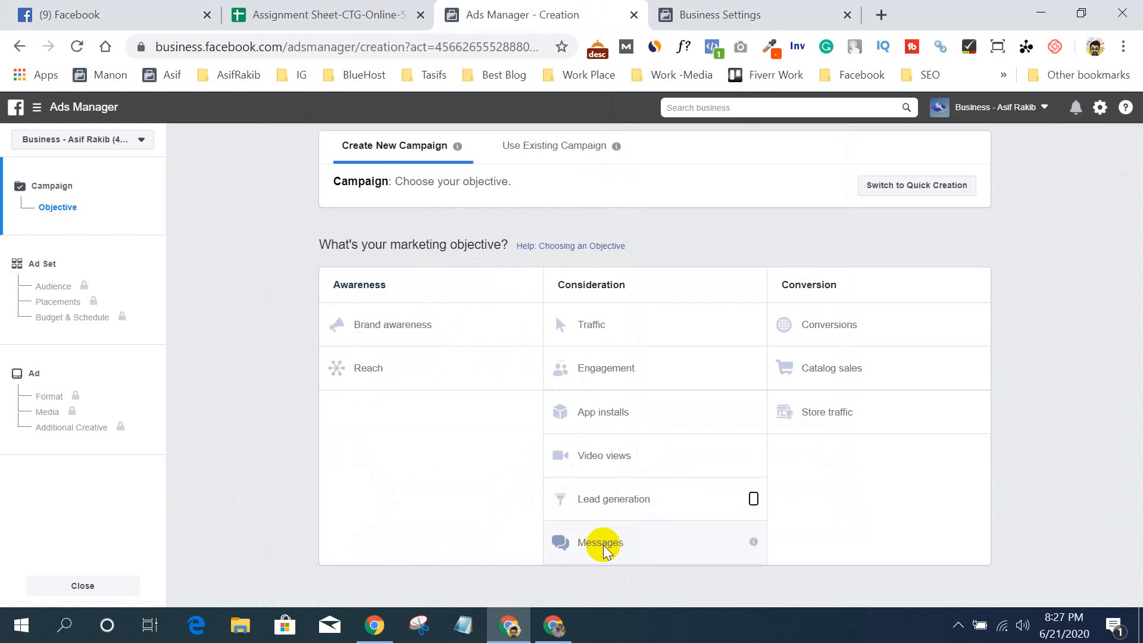
{"action": "mouse_move", "coordinate": [754, 543]}
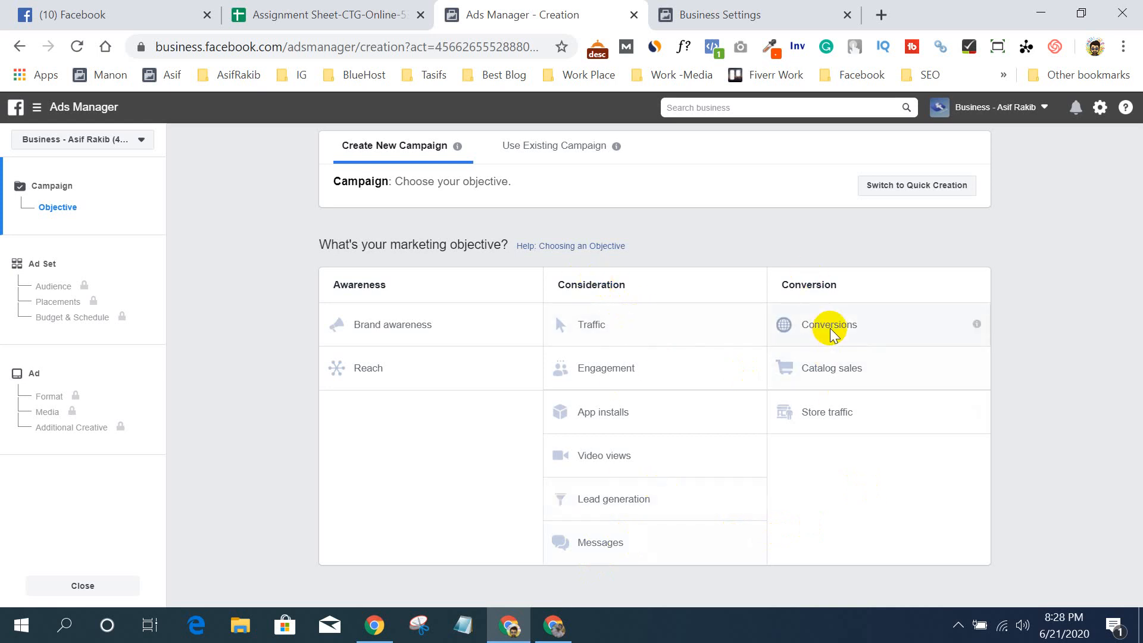
{"action": "mouse_move", "coordinate": [977, 324]}
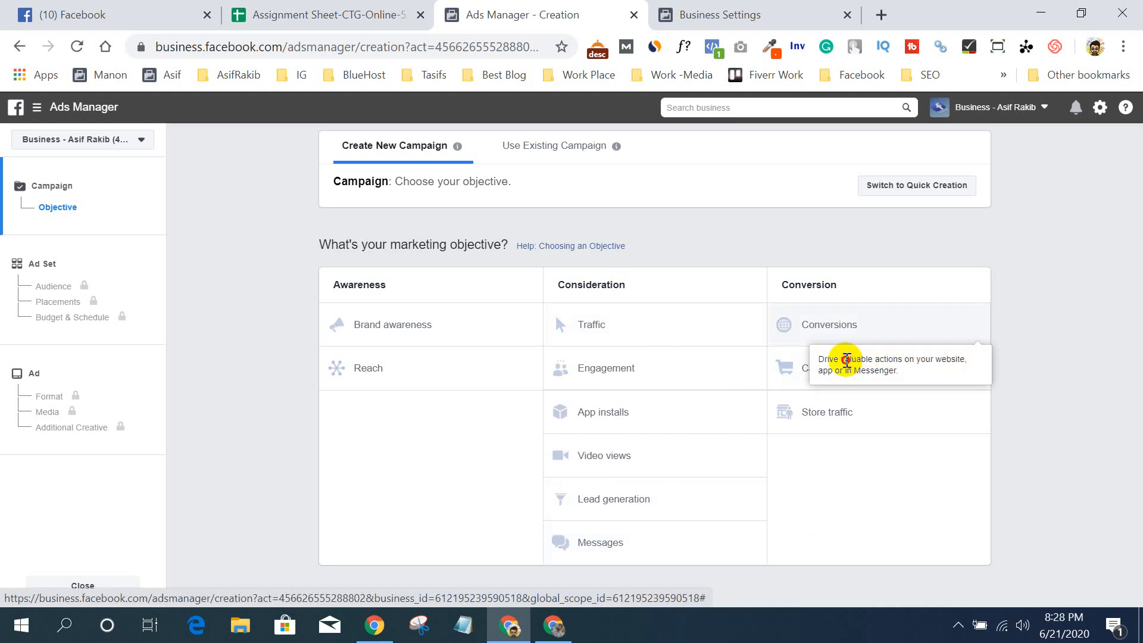
{"action": "left_click_drag", "start_coordinate": [847, 360], "coordinate": [903, 360]}
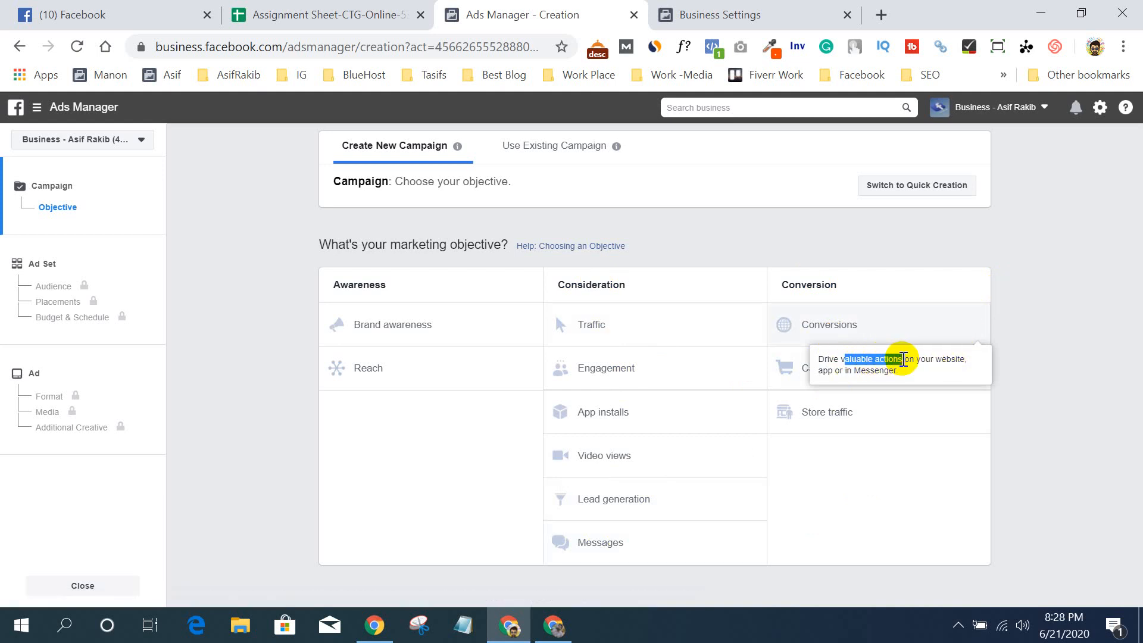
{"action": "left_click", "coordinate": [870, 363]}
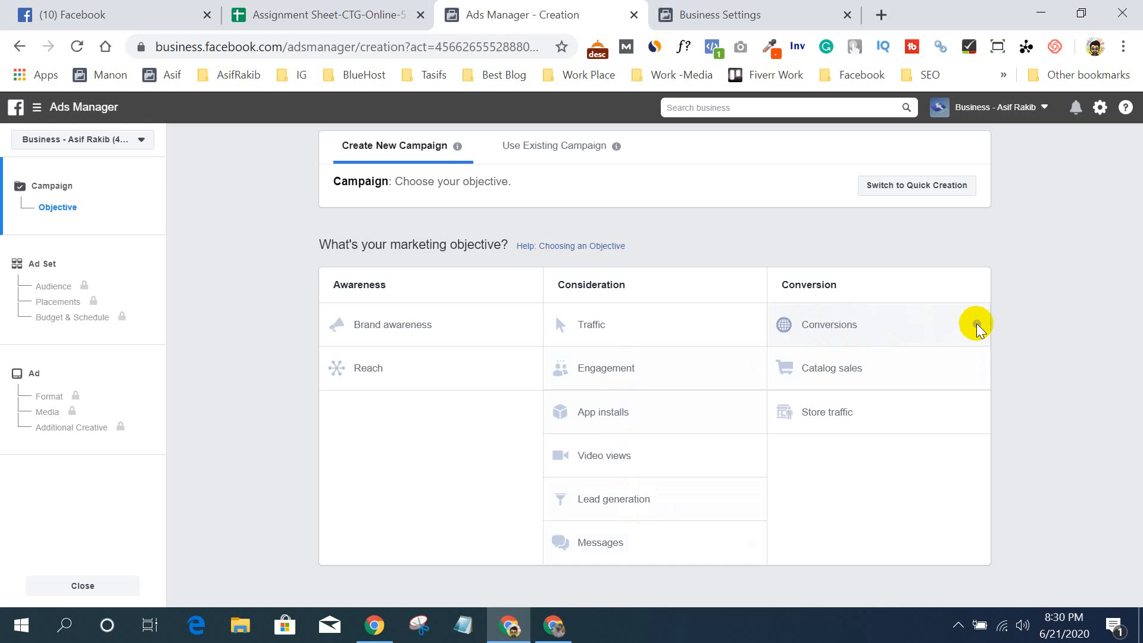
{"action": "mouse_move", "coordinate": [976, 324]}
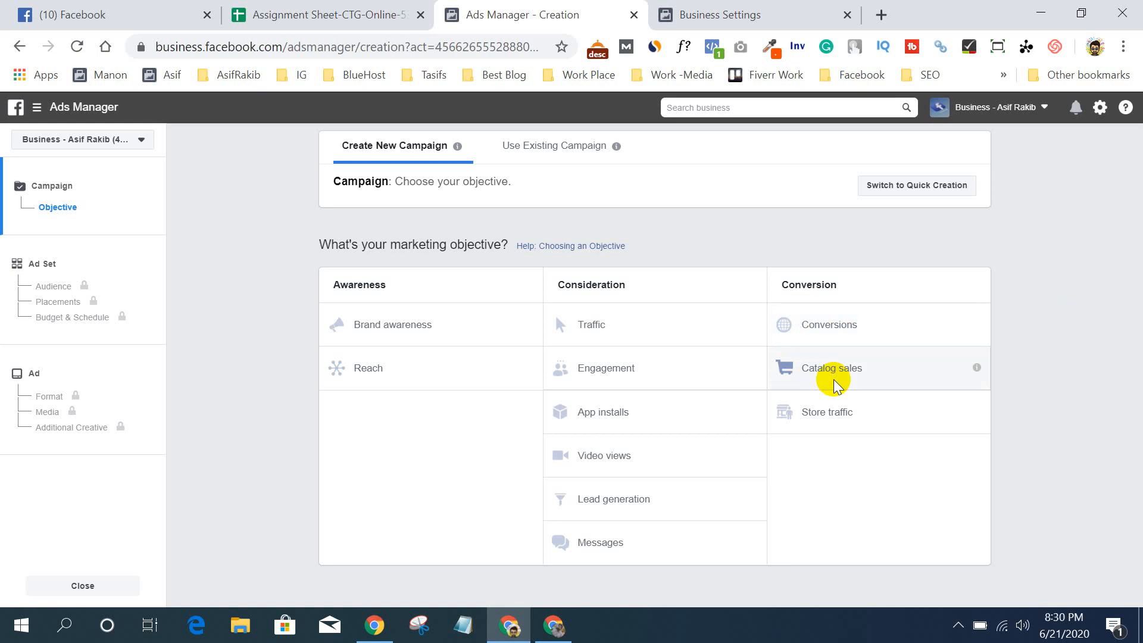
{"action": "left_click", "coordinate": [954, 627]}
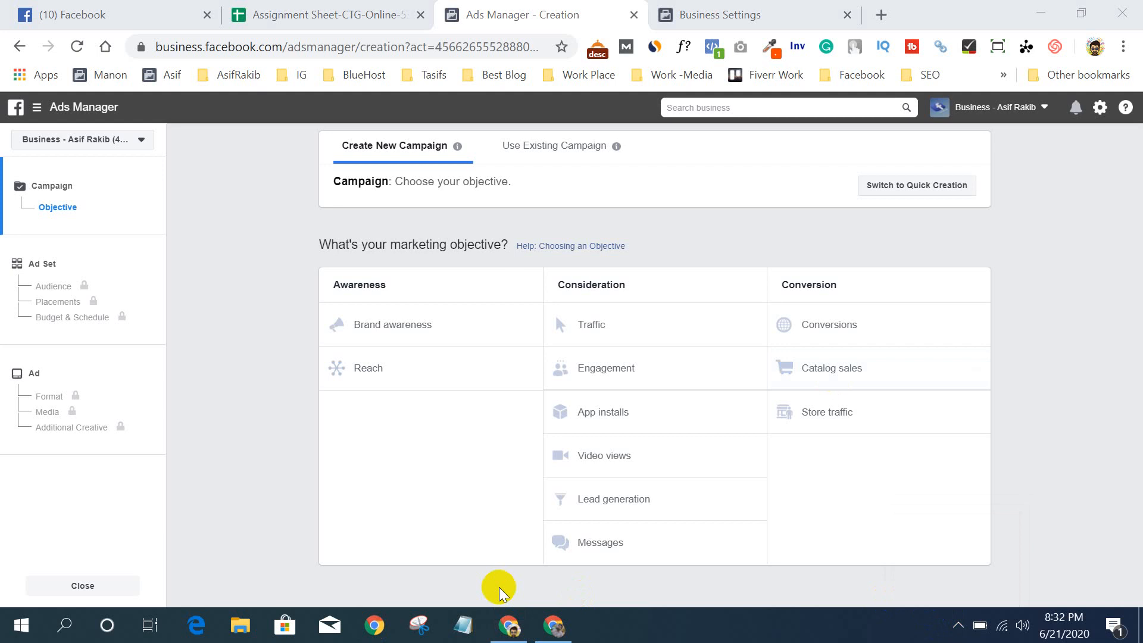
{"action": "left_click", "coordinate": [958, 627]}
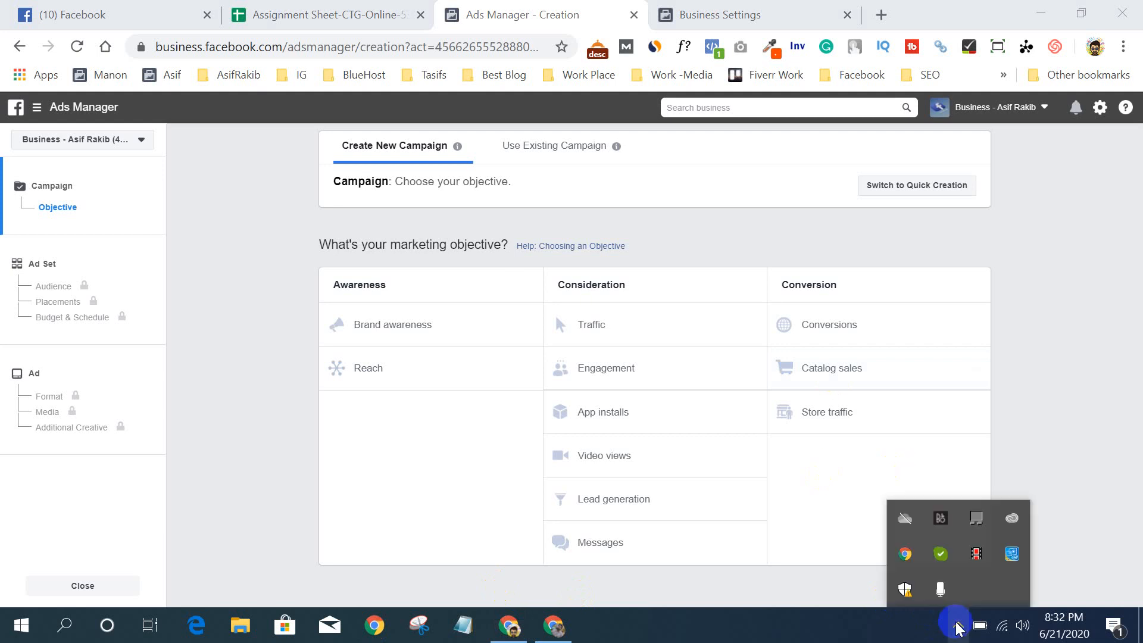
{"action": "left_click", "coordinate": [1070, 424]}
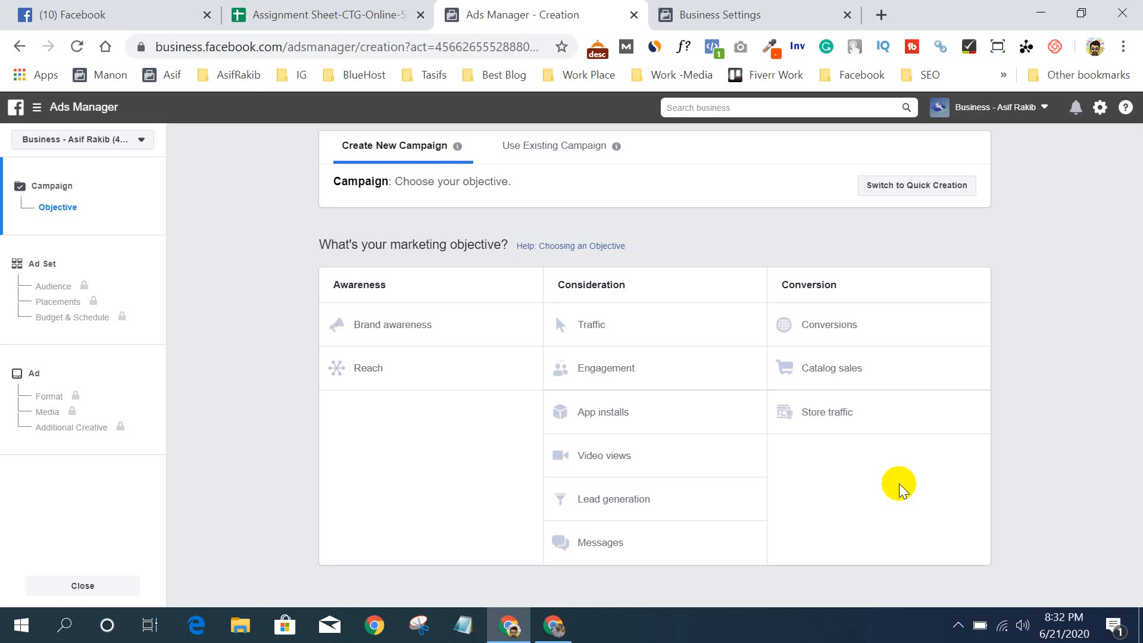
- Switch to the Google Meet call and present the entire screen to the participants
{"action": "left_click", "coordinate": [553, 625]}
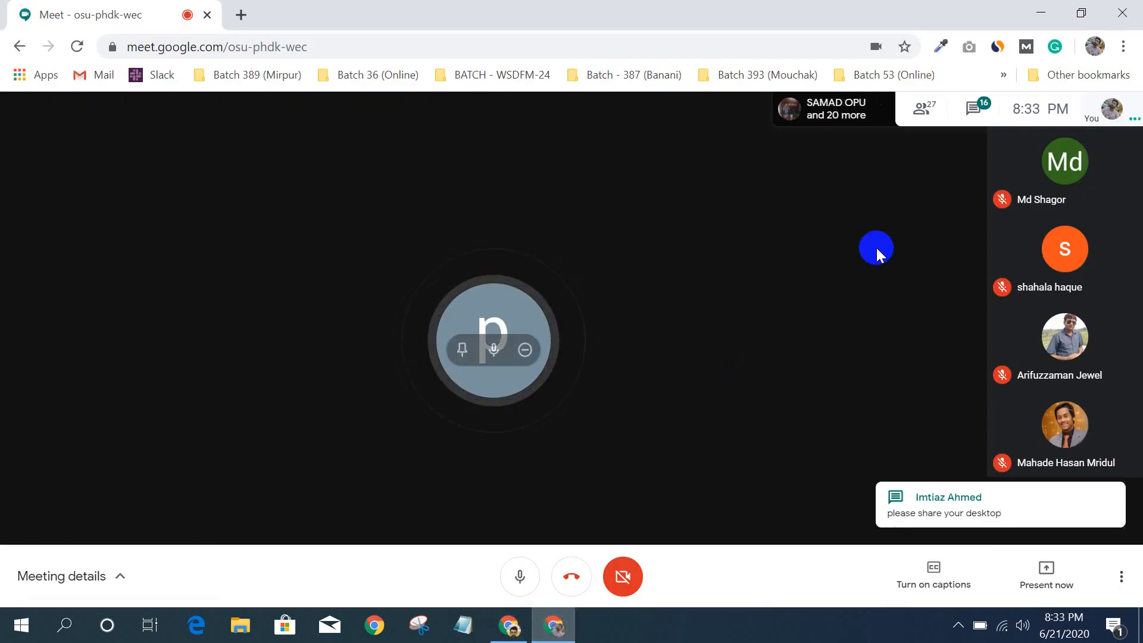
{"action": "left_click", "coordinate": [1047, 581]}
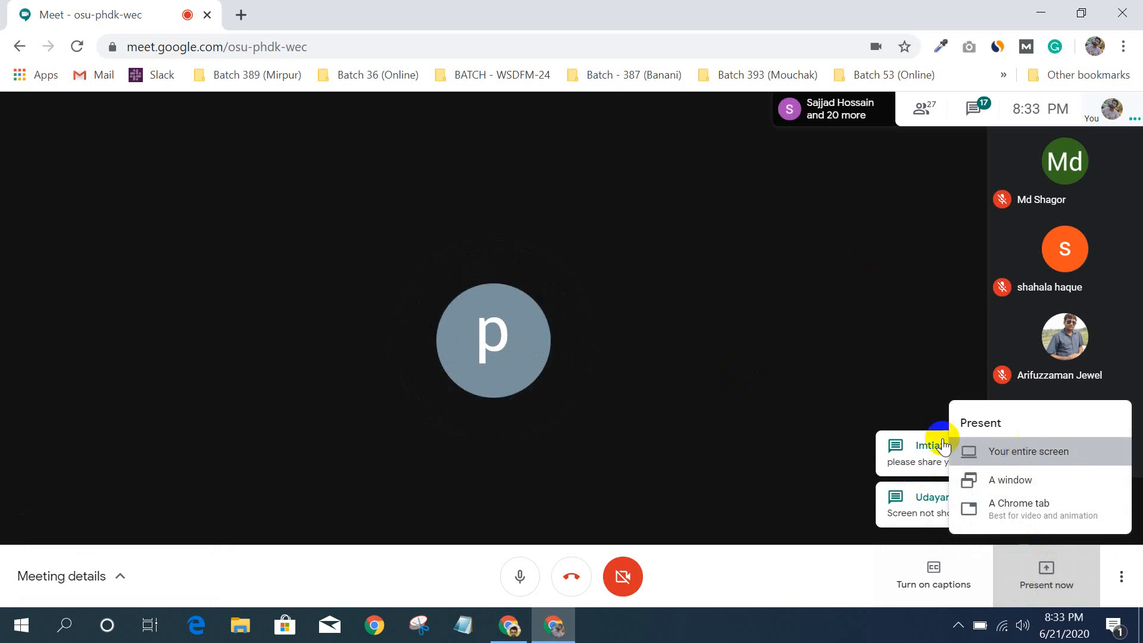
{"action": "left_click", "coordinate": [947, 448]}
{"action": "left_click", "coordinate": [635, 366]}
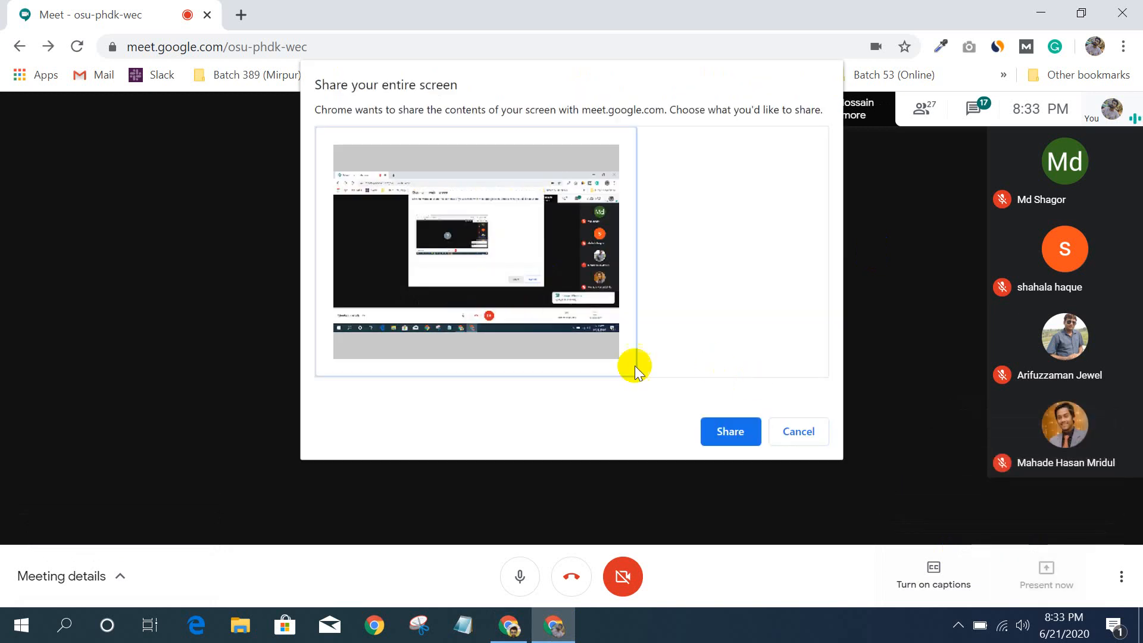
{"action": "left_click", "coordinate": [728, 431]}
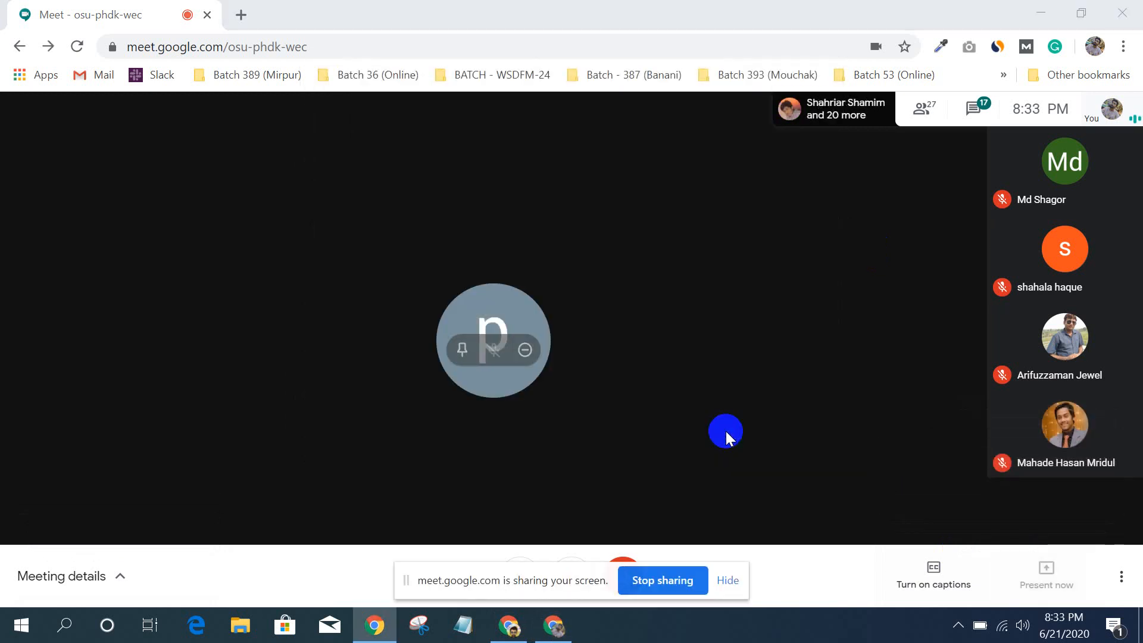
- Return to the Ads Manager campaign creation page and hide the screen-sharing notice
{"action": "left_click", "coordinate": [551, 637]}
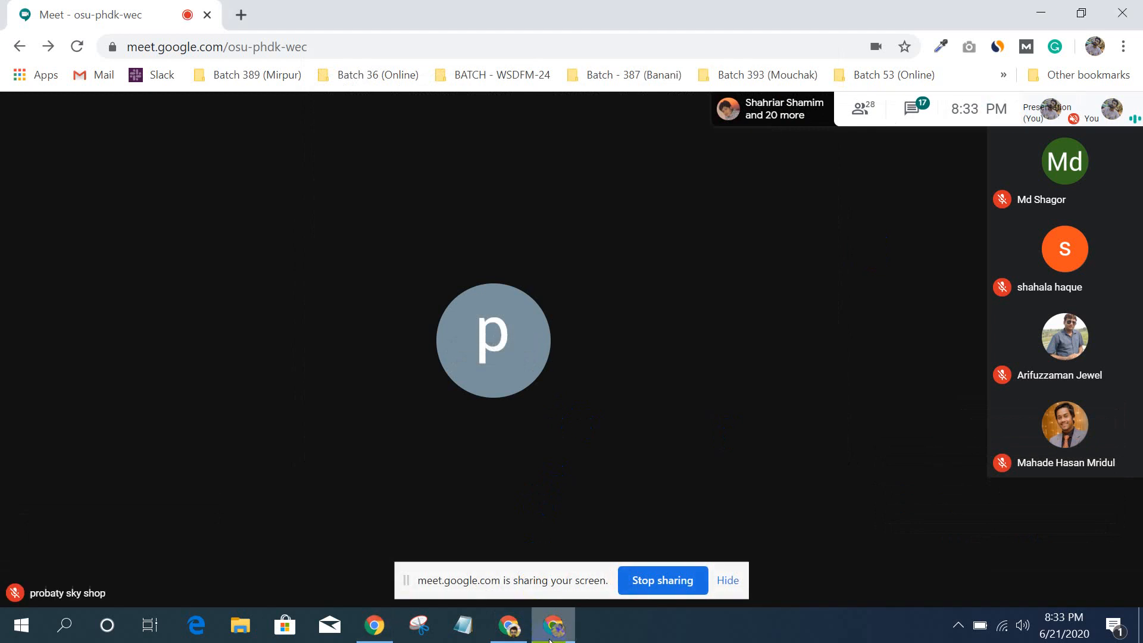
{"action": "left_click", "coordinate": [512, 632]}
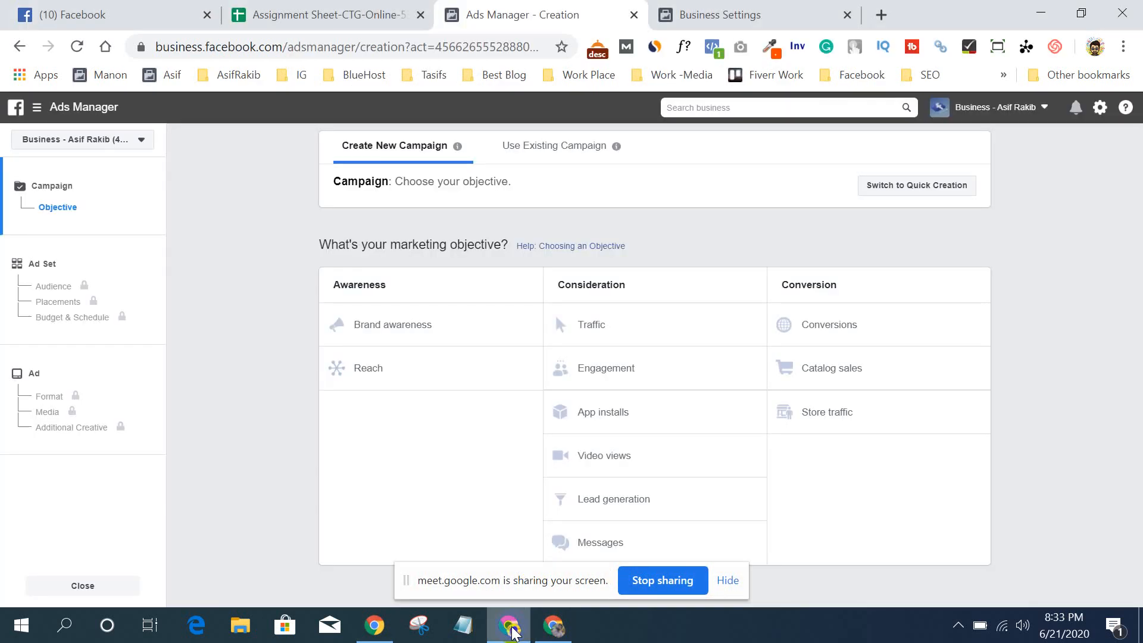
{"action": "left_click", "coordinate": [514, 633]}
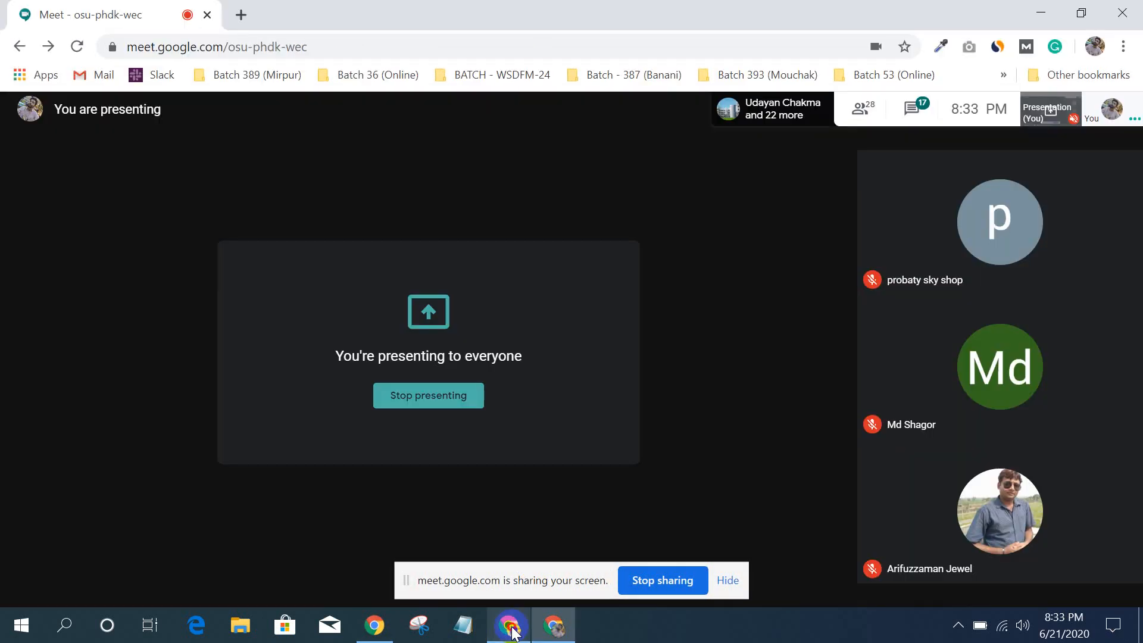
{"action": "left_click", "coordinate": [513, 632]}
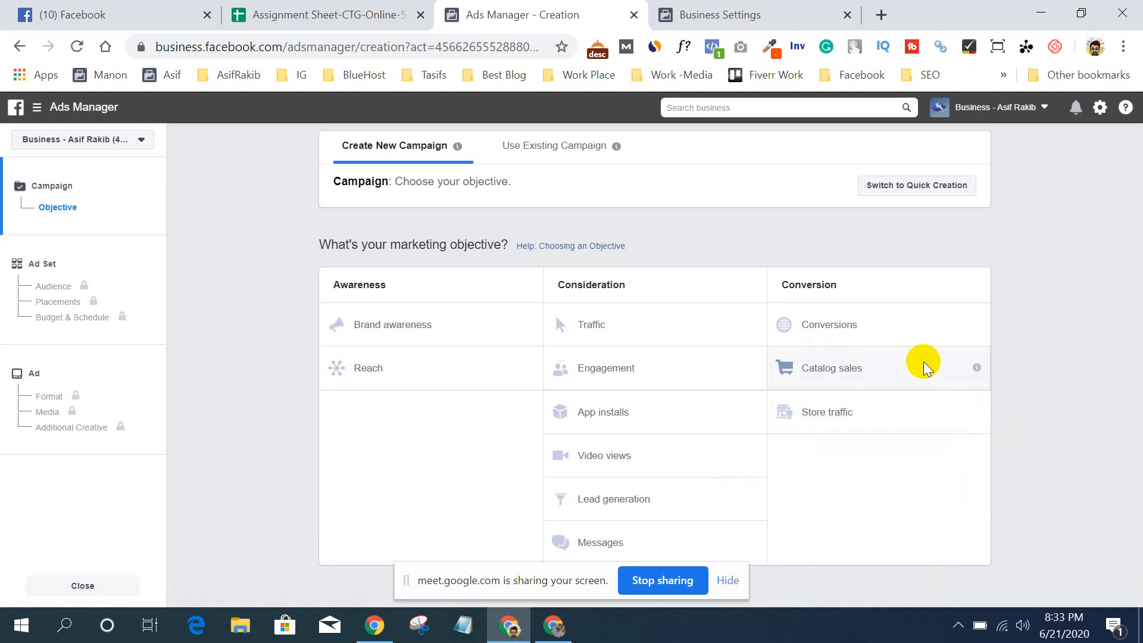
{"action": "left_click", "coordinate": [726, 579]}
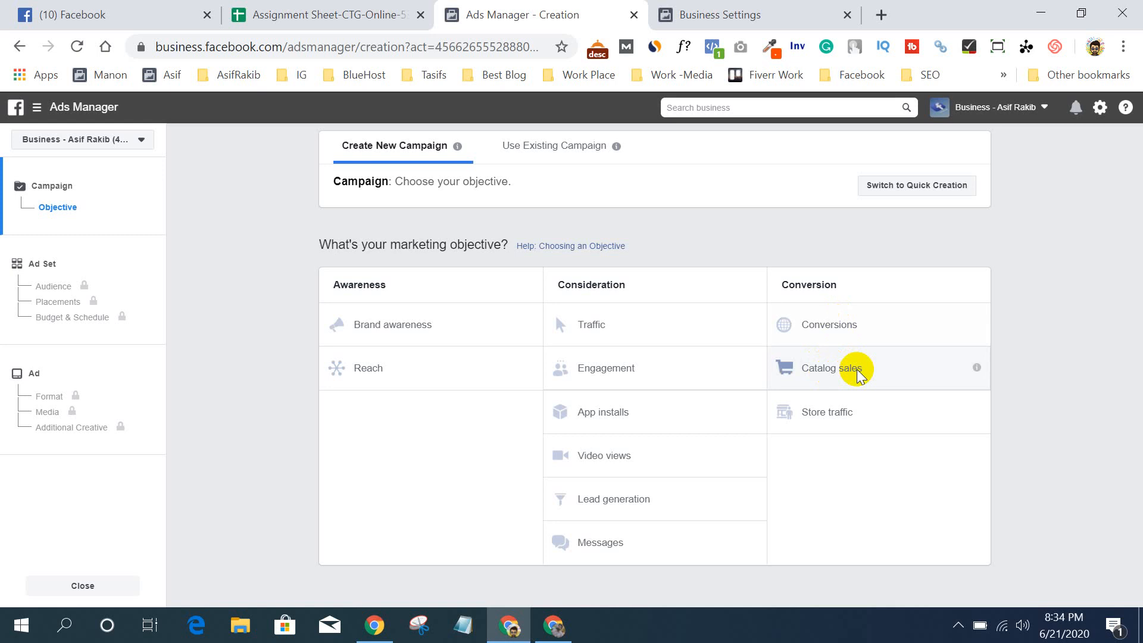
- Read the descriptions of the Catalog sales and Store traffic objectives
{"action": "mouse_move", "coordinate": [977, 369]}
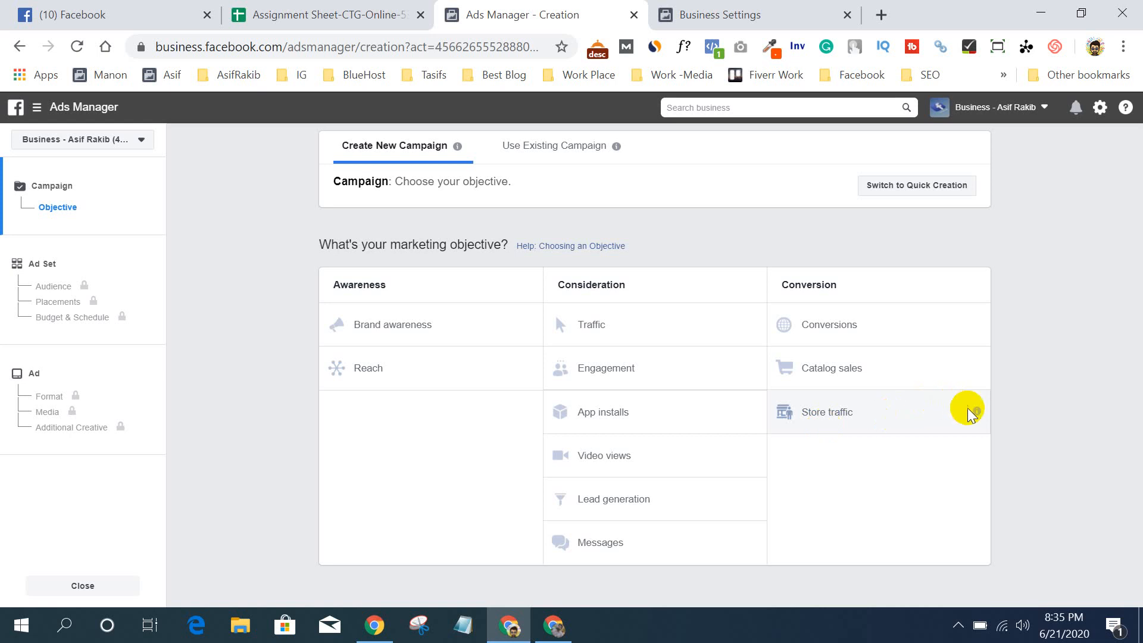
{"action": "mouse_move", "coordinate": [978, 413]}
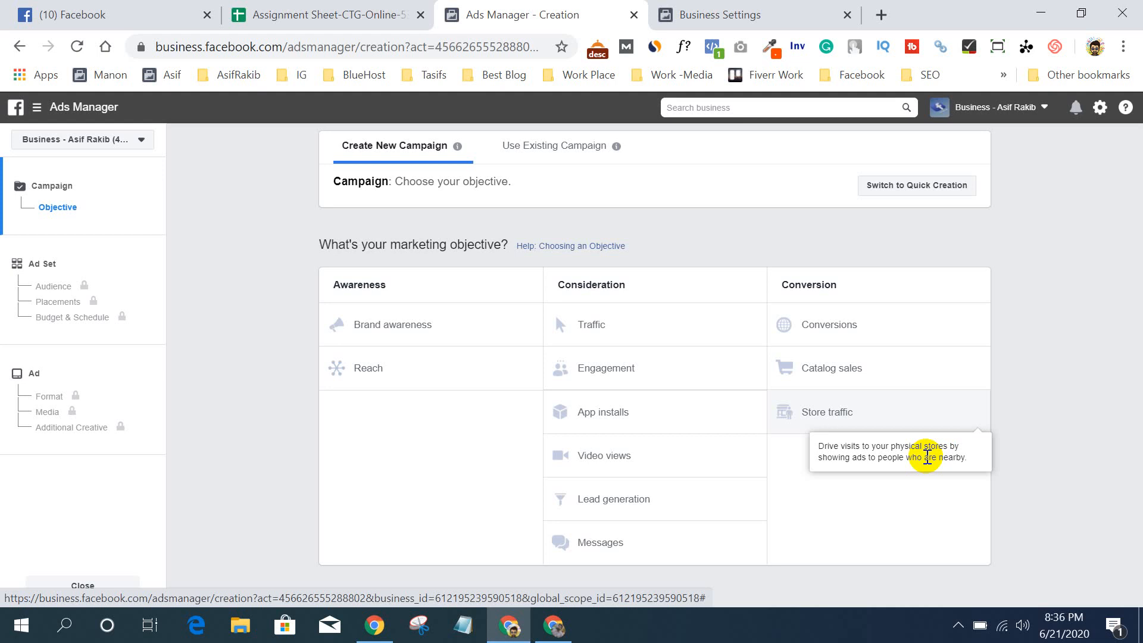
- Admit the waiting participant to the Google Meet call and return to Ads Manager
{"action": "left_click", "coordinate": [556, 627]}
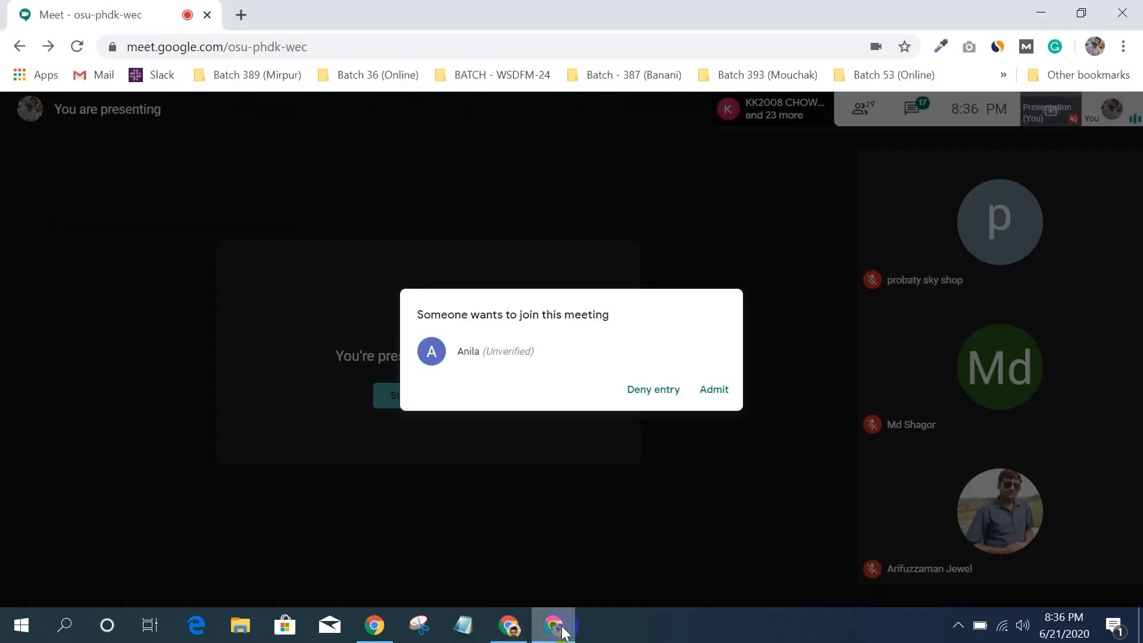
{"action": "left_click", "coordinate": [718, 390]}
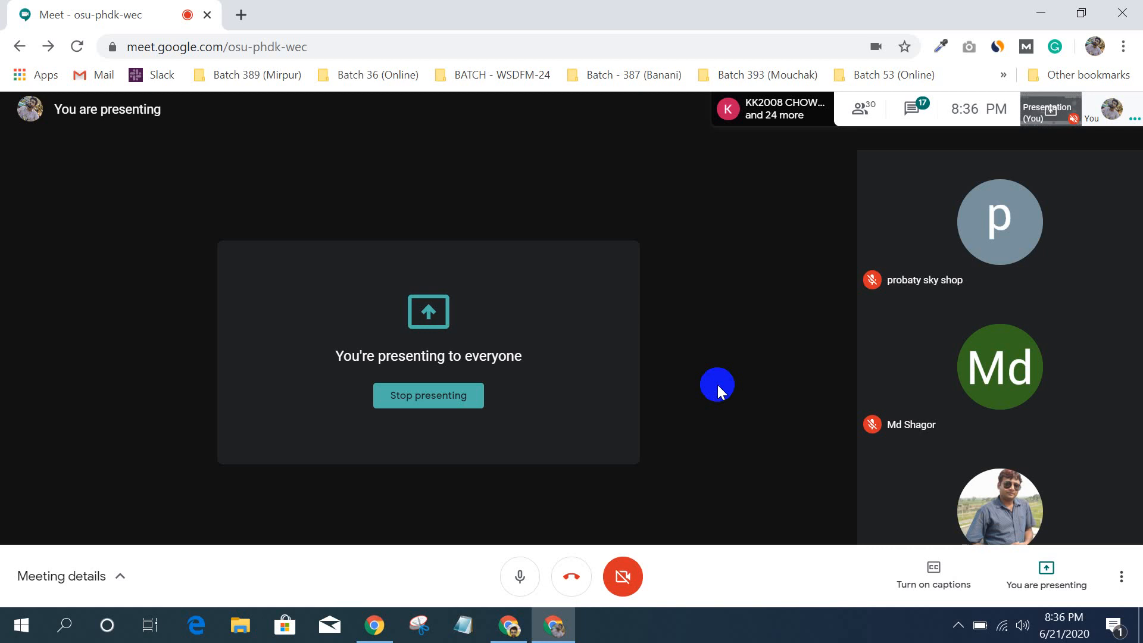
{"action": "mouse_move", "coordinate": [510, 634]}
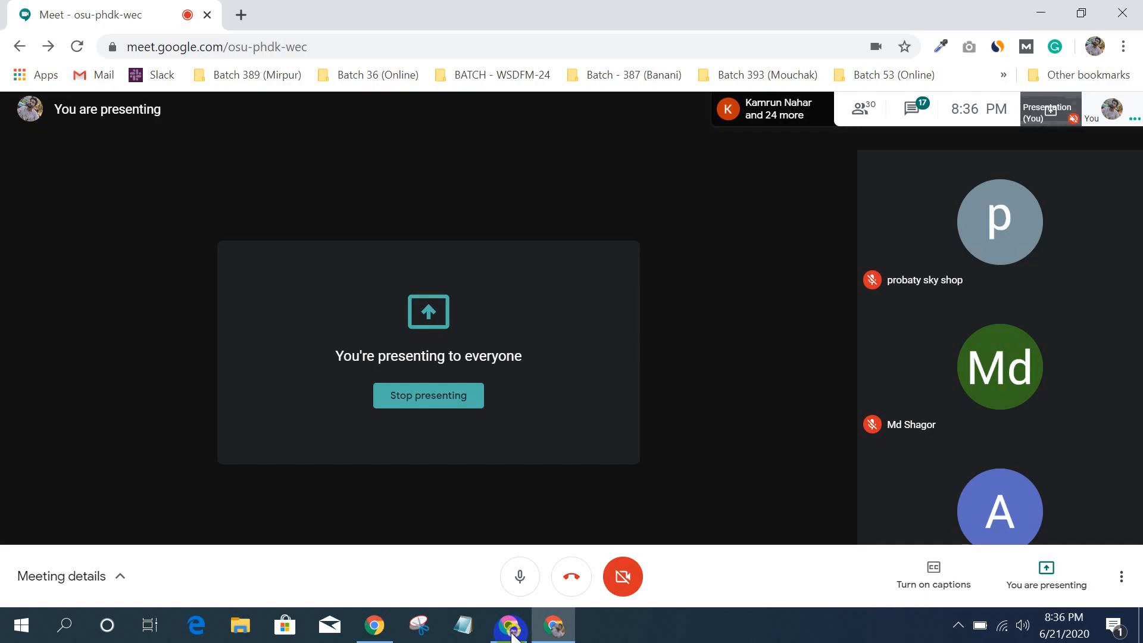
{"action": "left_click", "coordinate": [511, 635]}
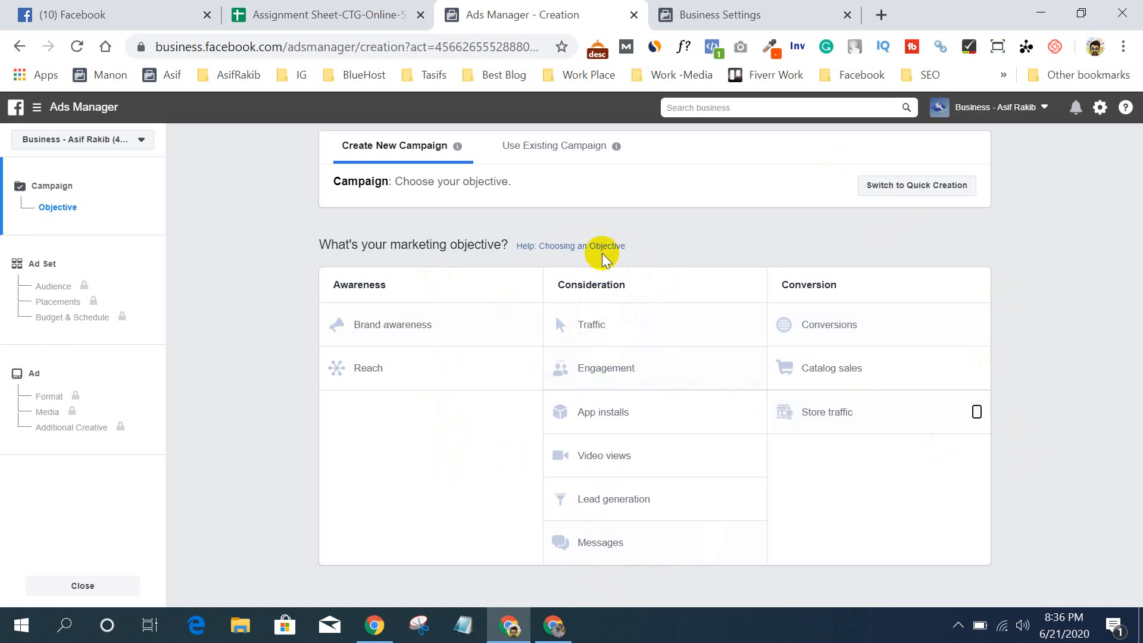
- Choose Engagement as the campaign's marketing objective and review its description and campaign settings
{"action": "left_click", "coordinate": [628, 369]}
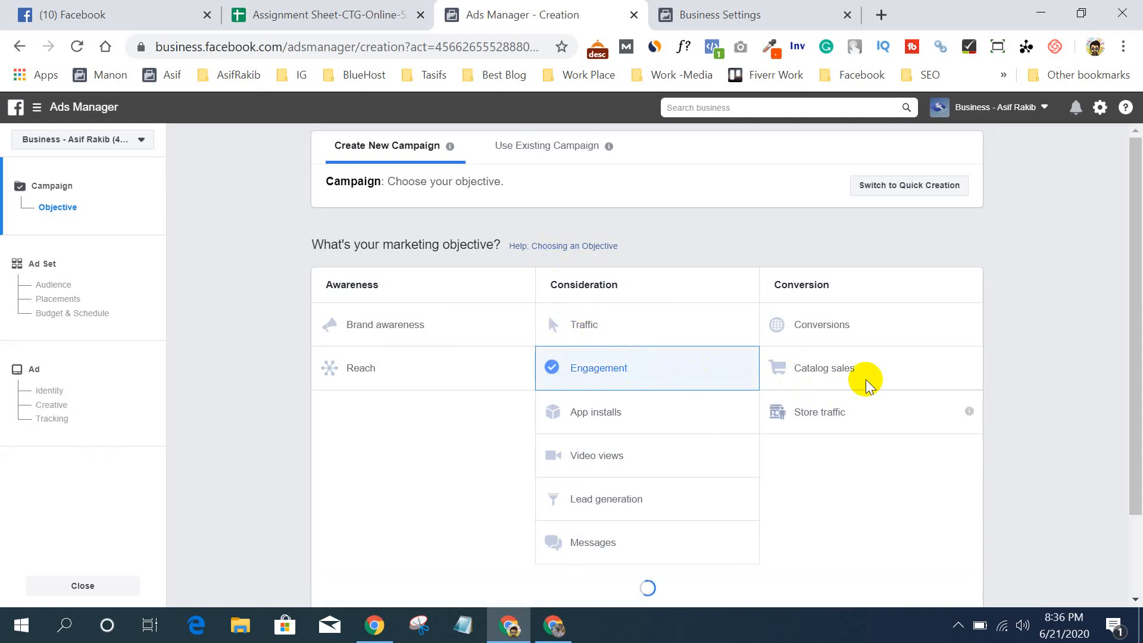
{"action": "scroll", "coordinate": [913, 408], "scroll_direction": "down", "scroll_amount": 3}
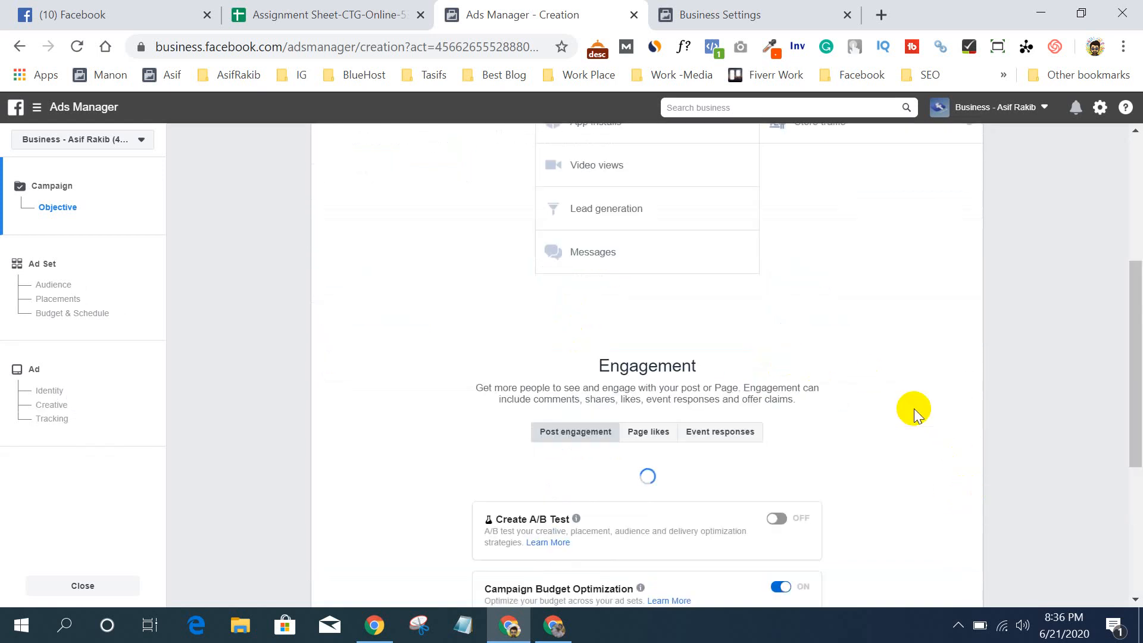
{"action": "scroll", "coordinate": [914, 408], "scroll_direction": "up", "scroll_amount": 3}
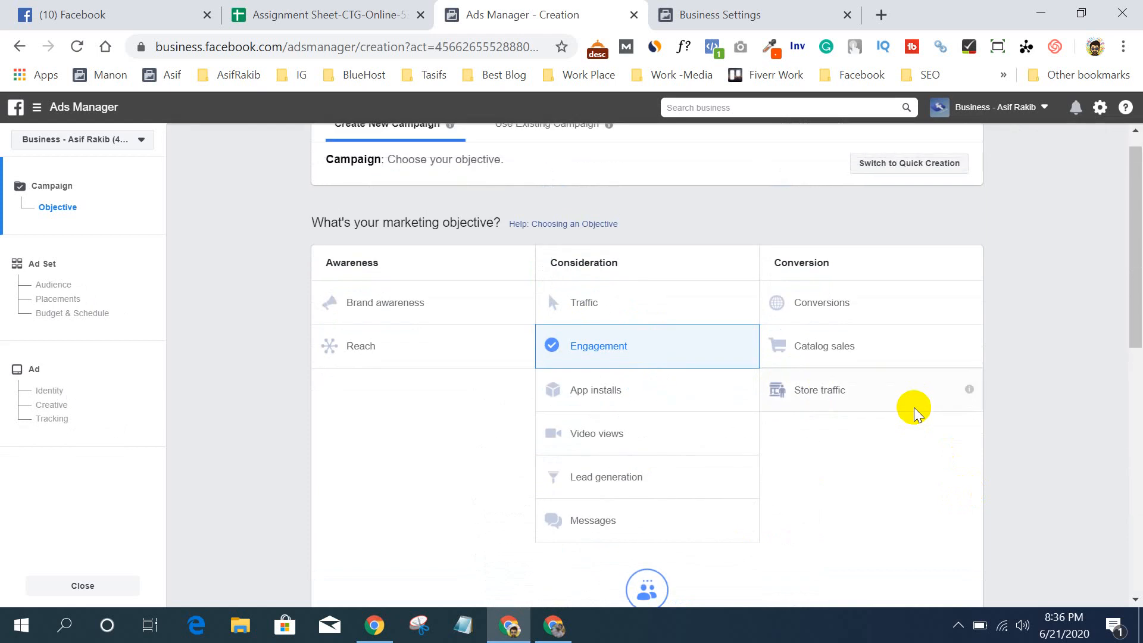
{"action": "scroll", "coordinate": [893, 408], "scroll_direction": "down", "scroll_amount": 2}
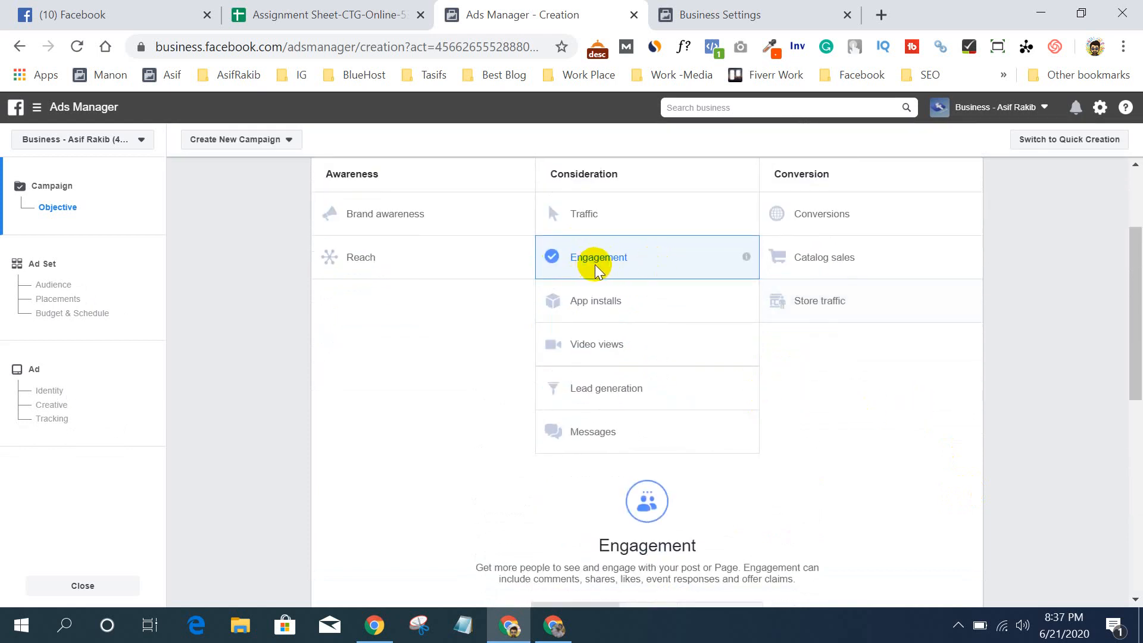
{"action": "scroll", "coordinate": [595, 264], "scroll_direction": "down", "scroll_amount": 4}
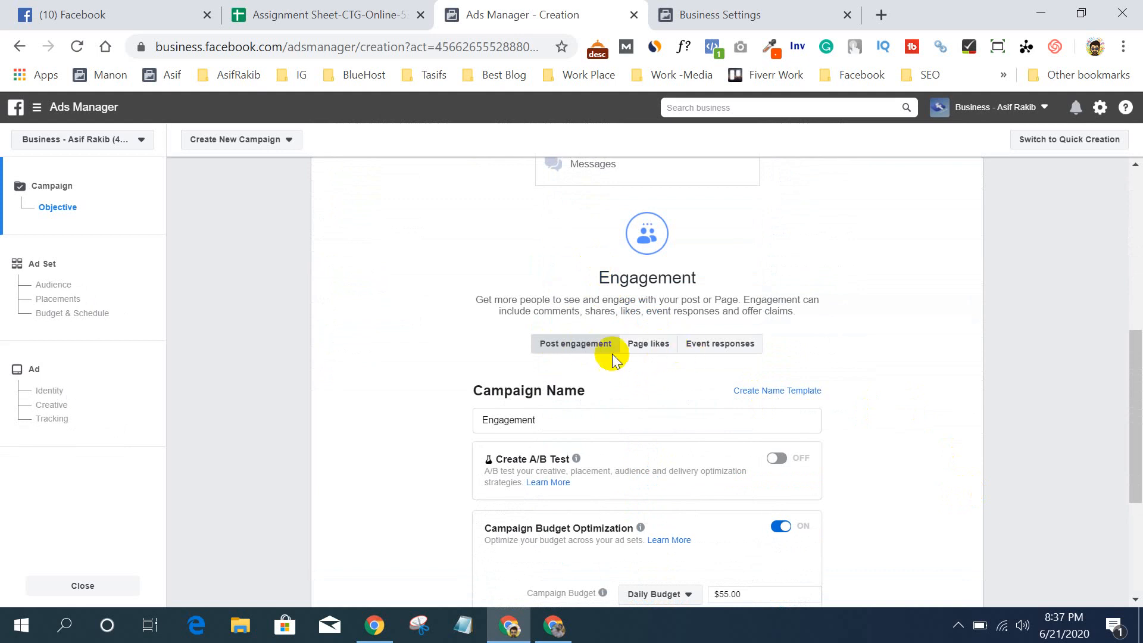
{"action": "scroll", "coordinate": [612, 352], "scroll_direction": "down", "scroll_amount": 2}
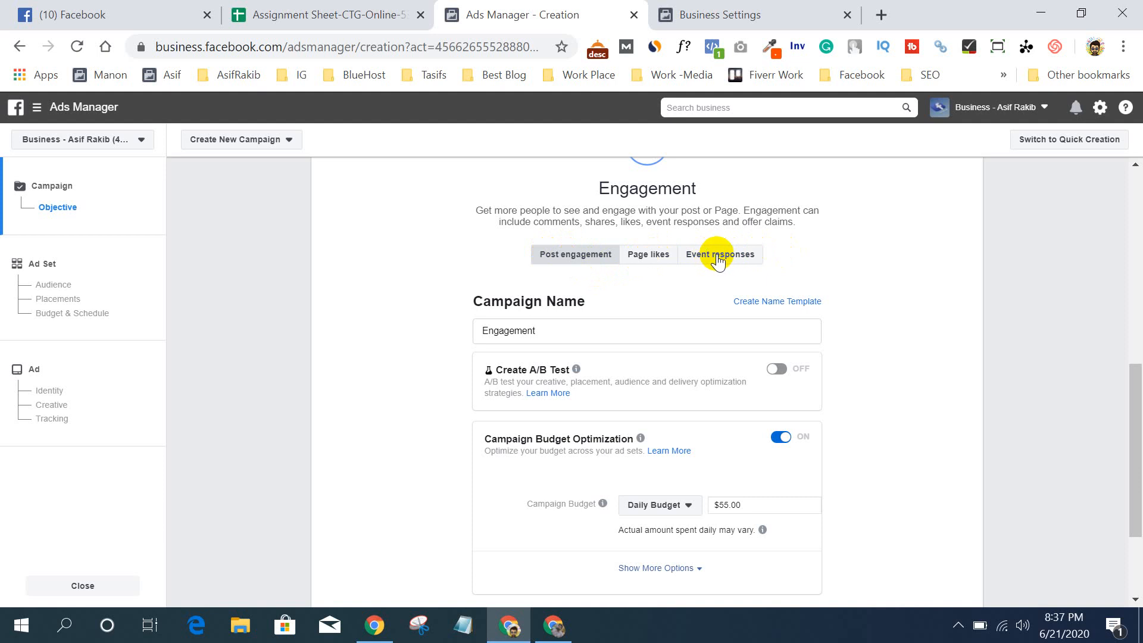
- Compare the Page likes and Event responses engagement types, ending with Post engagement selected
{"action": "left_click", "coordinate": [640, 256]}
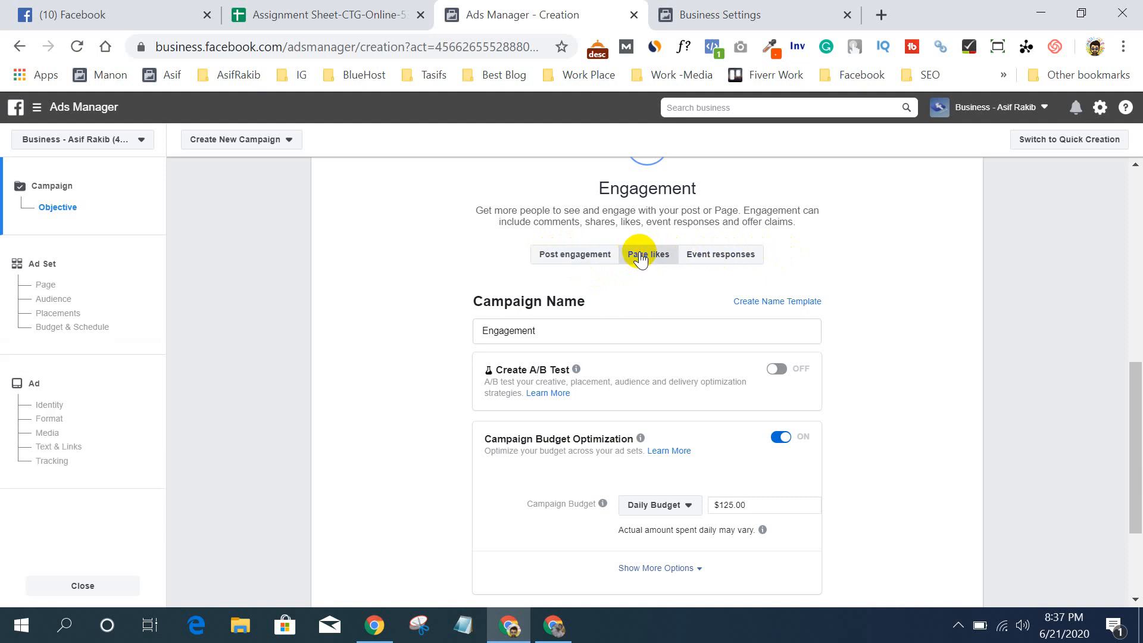
{"action": "left_click", "coordinate": [724, 261]}
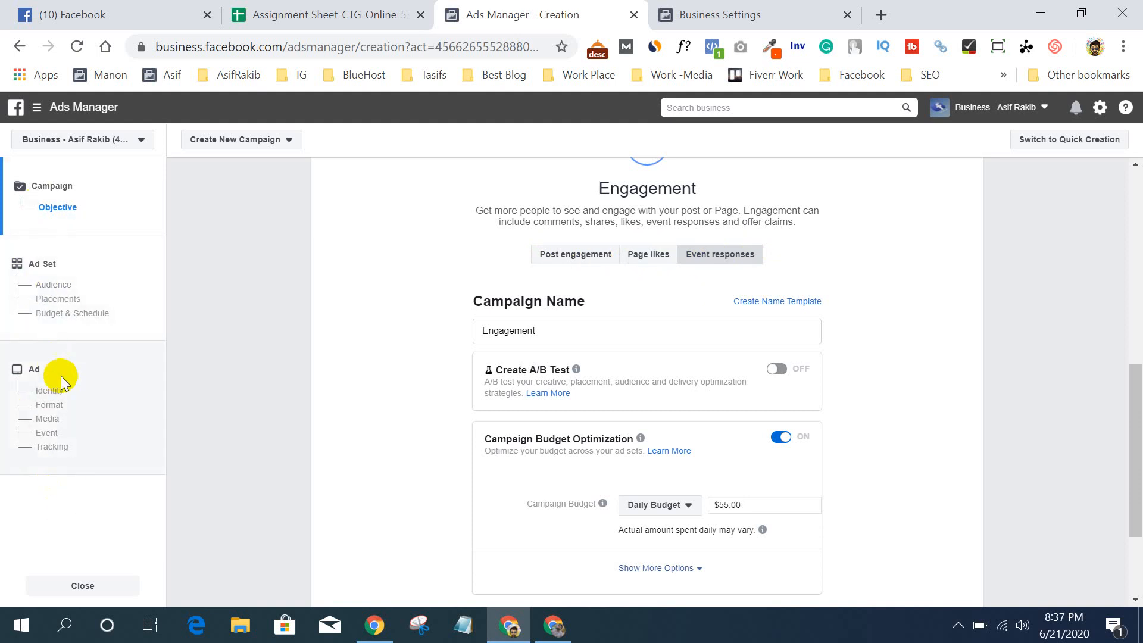
{"action": "left_click", "coordinate": [649, 256]}
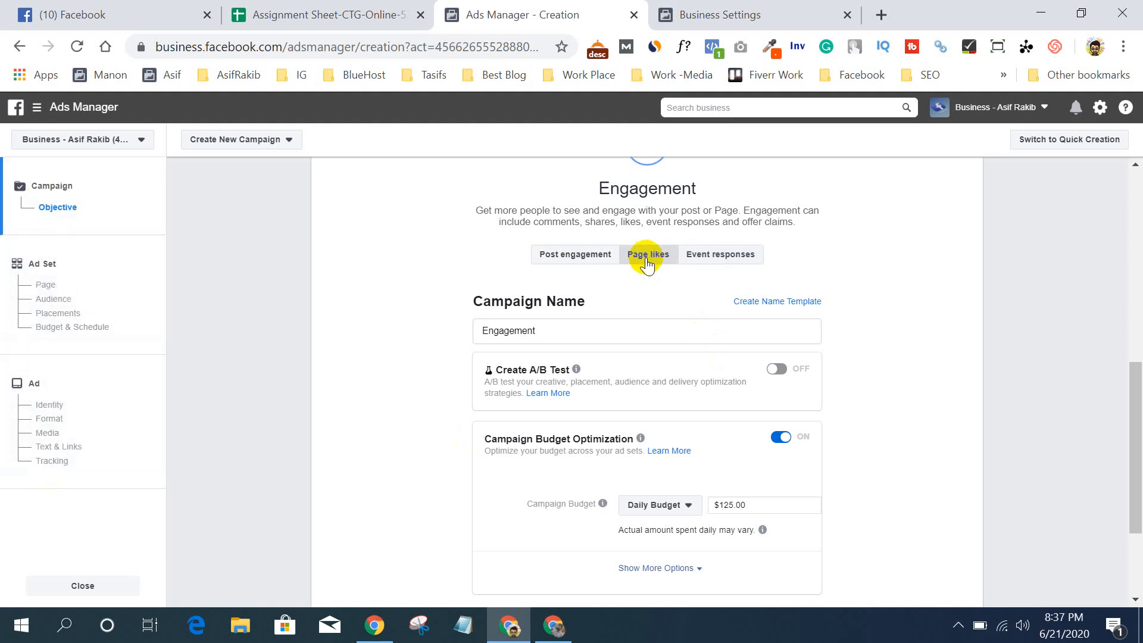
{"action": "left_click", "coordinate": [564, 256]}
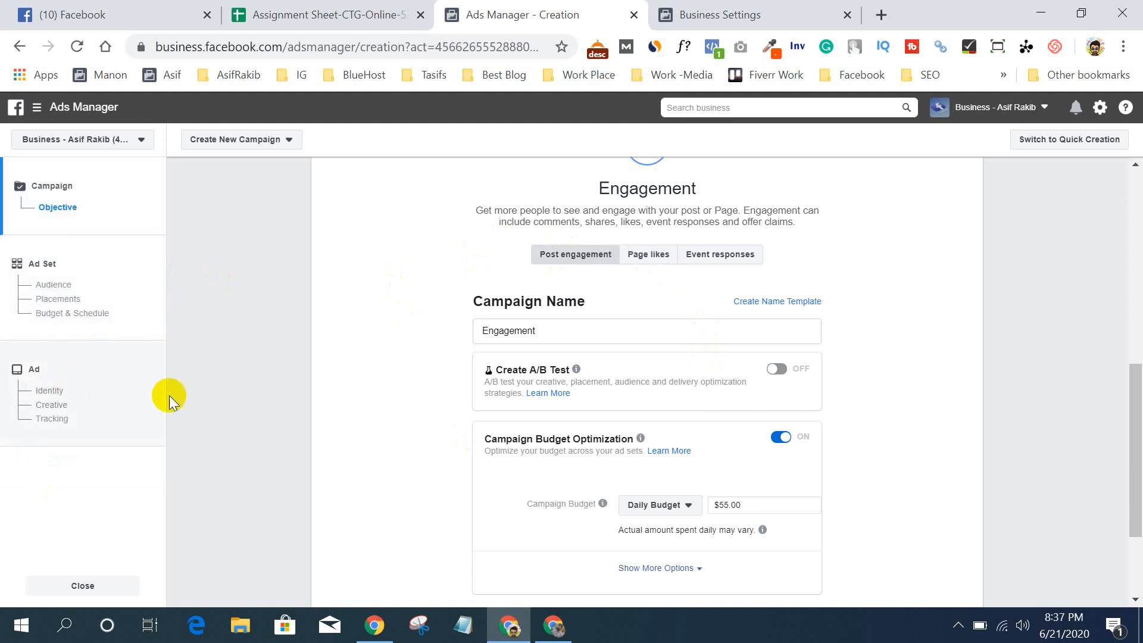
{"action": "mouse_move", "coordinate": [576, 370]}
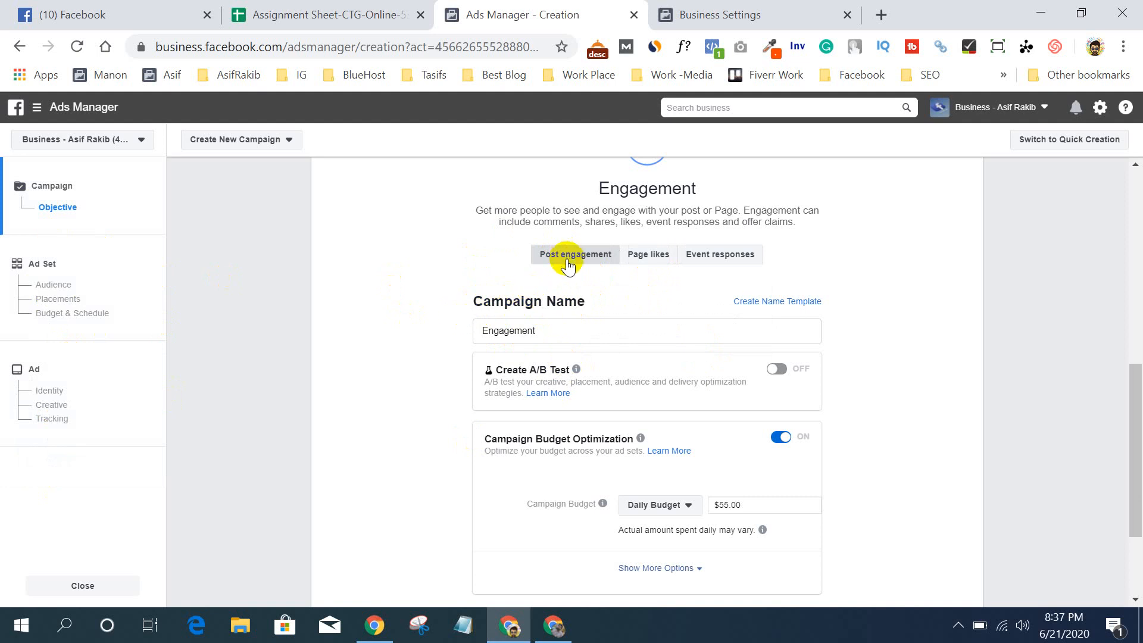
- Rename the campaign as "Batch 53 - Engagement"
{"action": "left_click", "coordinate": [555, 329]}
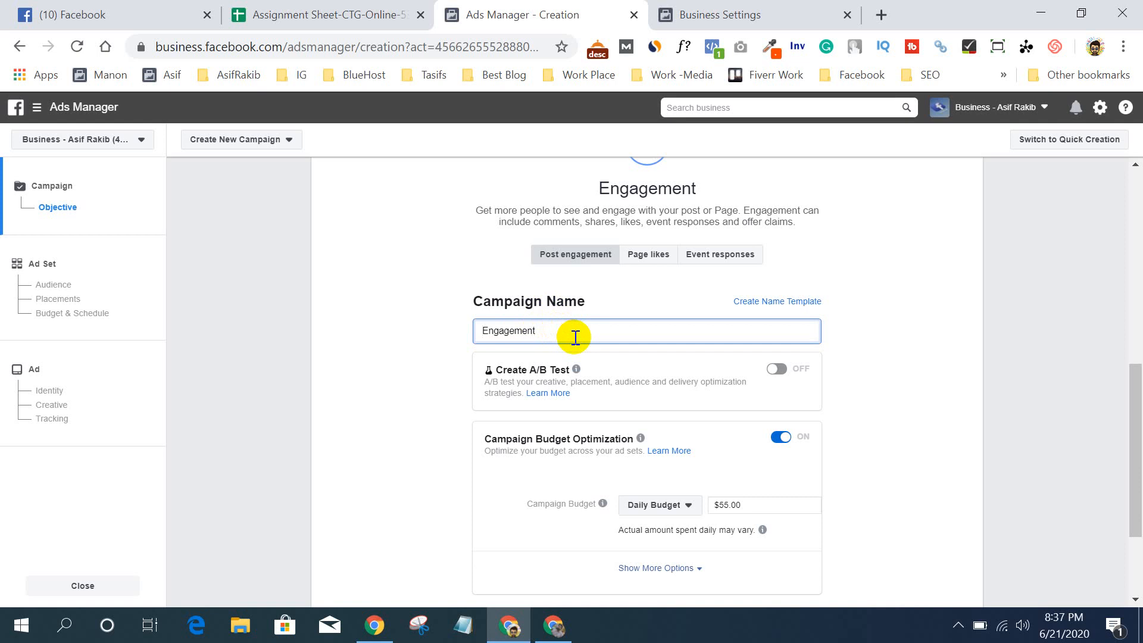
{"action": "type", "text": "Batc"}
{"action": "type", "text": "36"}
{"action": "key", "text": "BackSpace"}
{"action": "key", "text": "BackSpace"}
{"action": "type", "text": "53  -"}
{"action": "key", "text": "BackSpace"}
{"action": "key", "text": "BackSpace"}
{"action": "key", "text": "BackSpace"}
{"action": "type", "text": "-"}
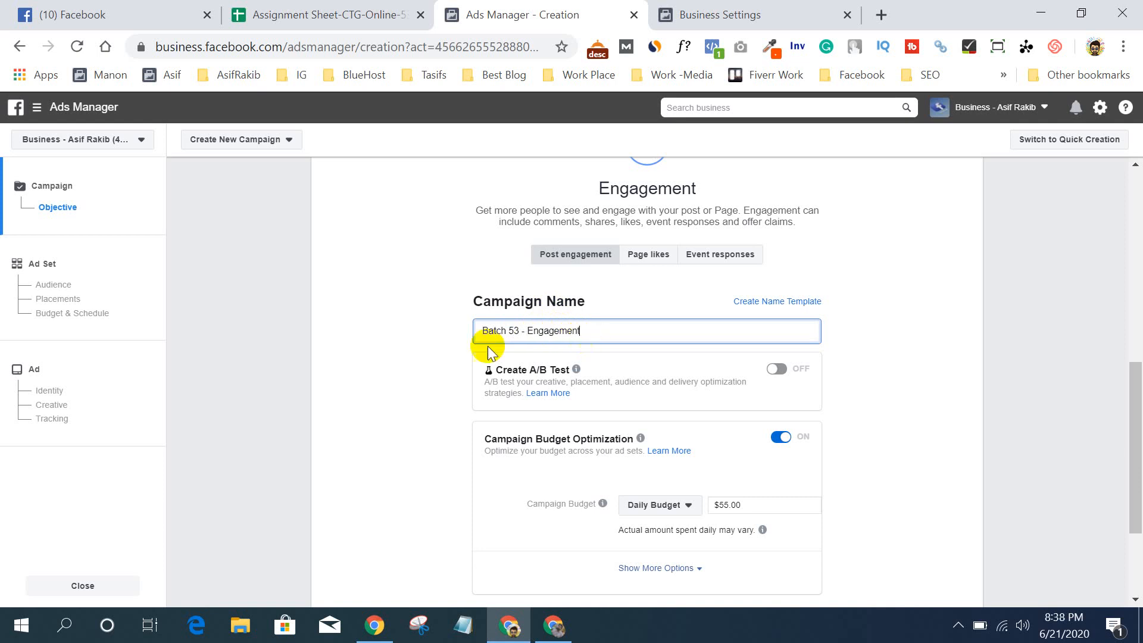
{"action": "left_click", "coordinate": [425, 349]}
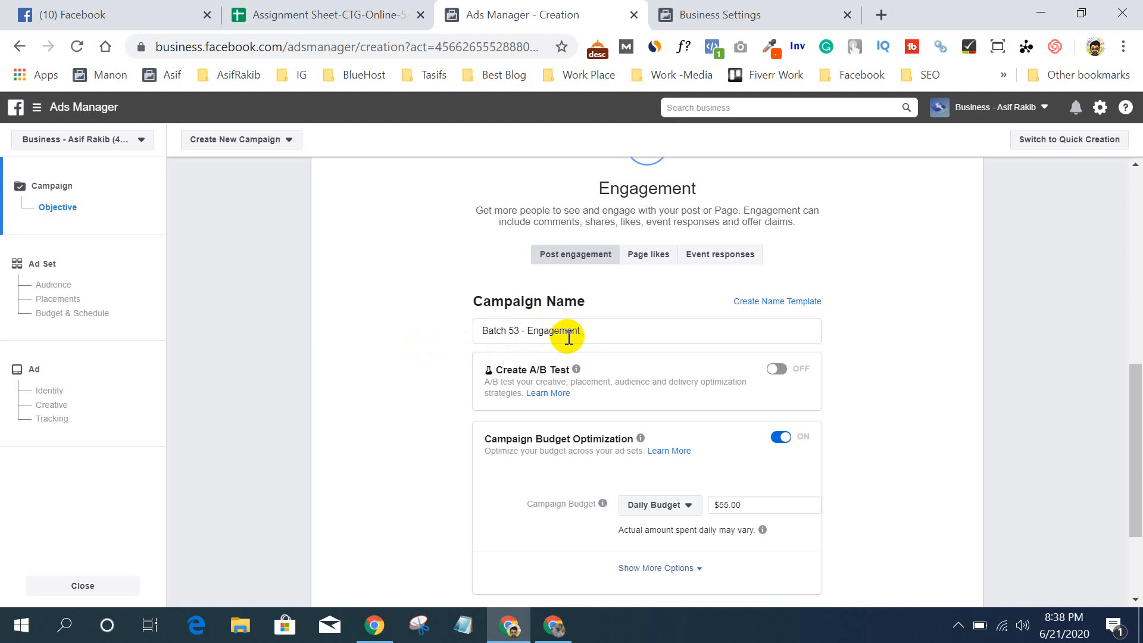
- Show the Ads Manager shortcut in Business Settings and return to the campaign creation page
{"action": "left_click", "coordinate": [661, 12]}
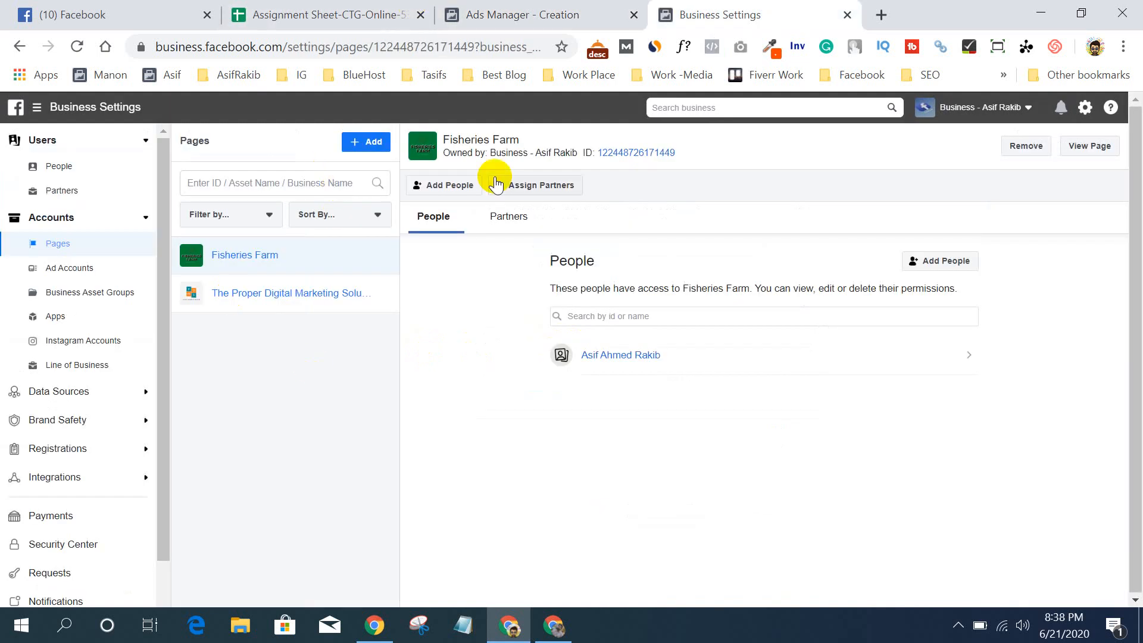
{"action": "left_click", "coordinate": [36, 106]}
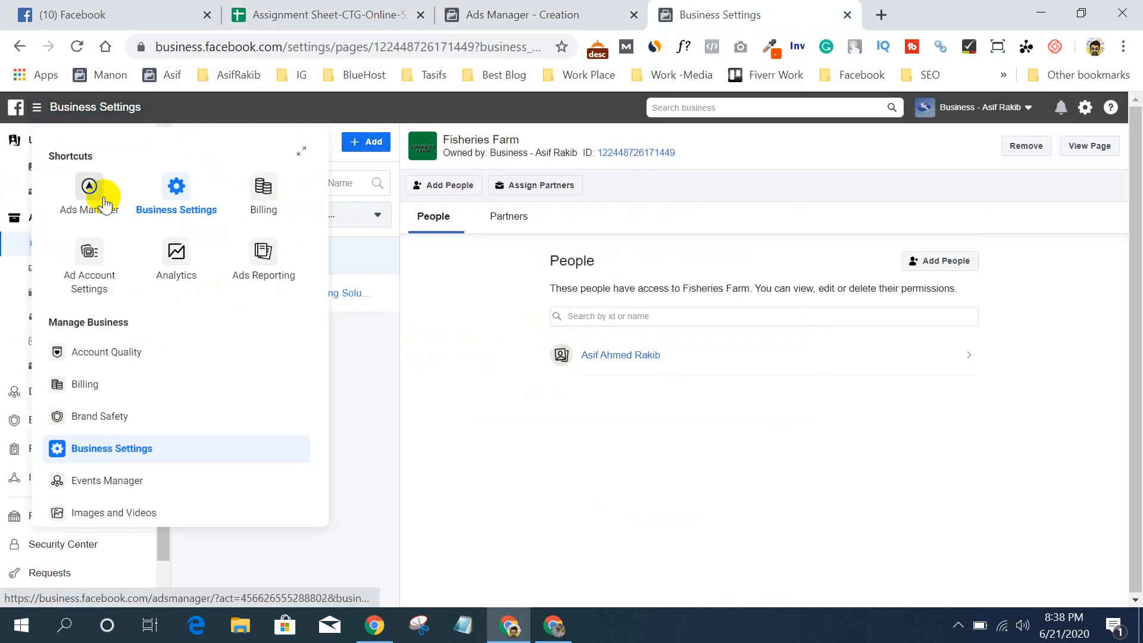
{"action": "left_click", "coordinate": [543, 11]}
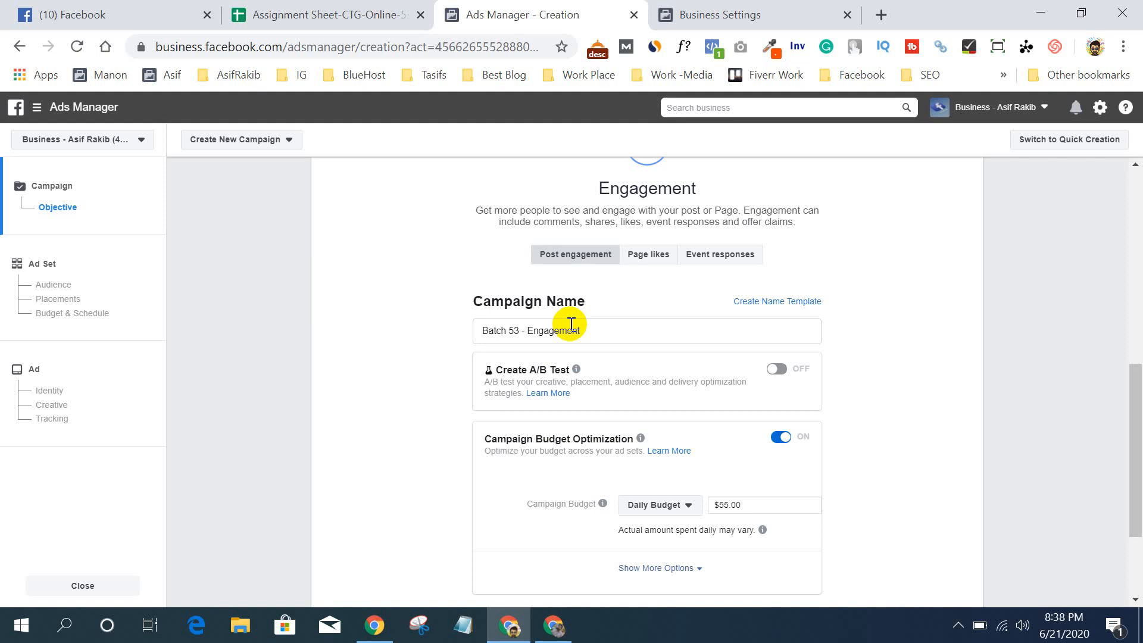
- Turn off Campaign Budget Optimization for the engagement campaign and review the campaign settings
{"action": "scroll", "coordinate": [436, 382], "scroll_direction": "down", "scroll_amount": 2}
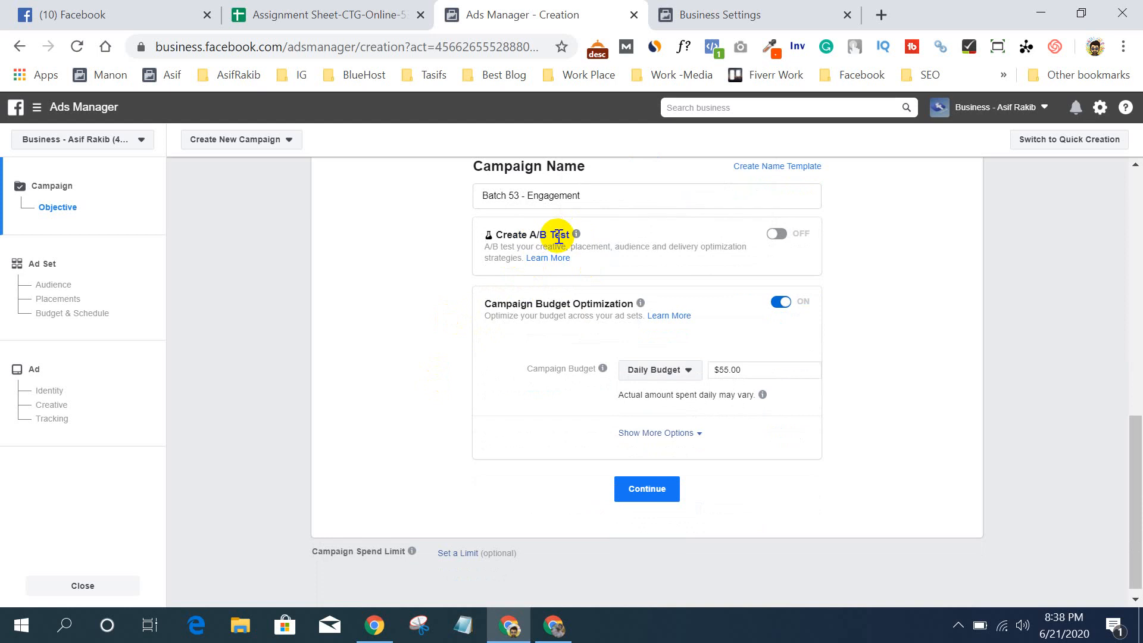
{"action": "left_click", "coordinate": [778, 304]}
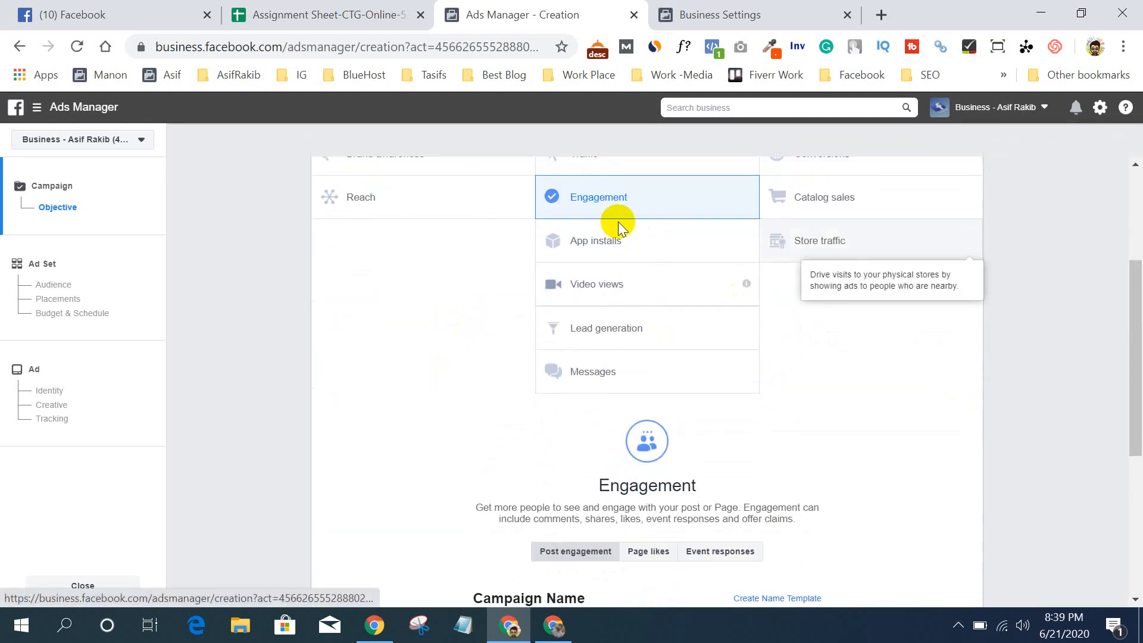
{"action": "scroll", "coordinate": [962, 417], "scroll_direction": "down", "scroll_amount": 2}
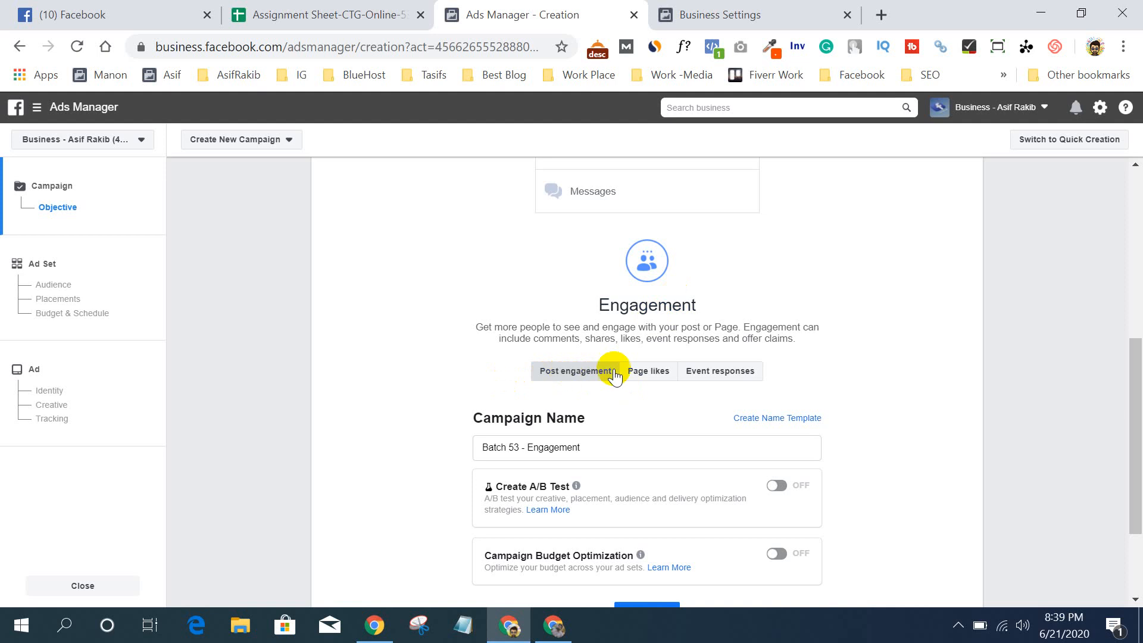
- Continue from the campaign objective to the ad set and look over its audience, placements, and budget and schedule sections
{"action": "scroll", "coordinate": [952, 391], "scroll_direction": "down", "scroll_amount": 2}
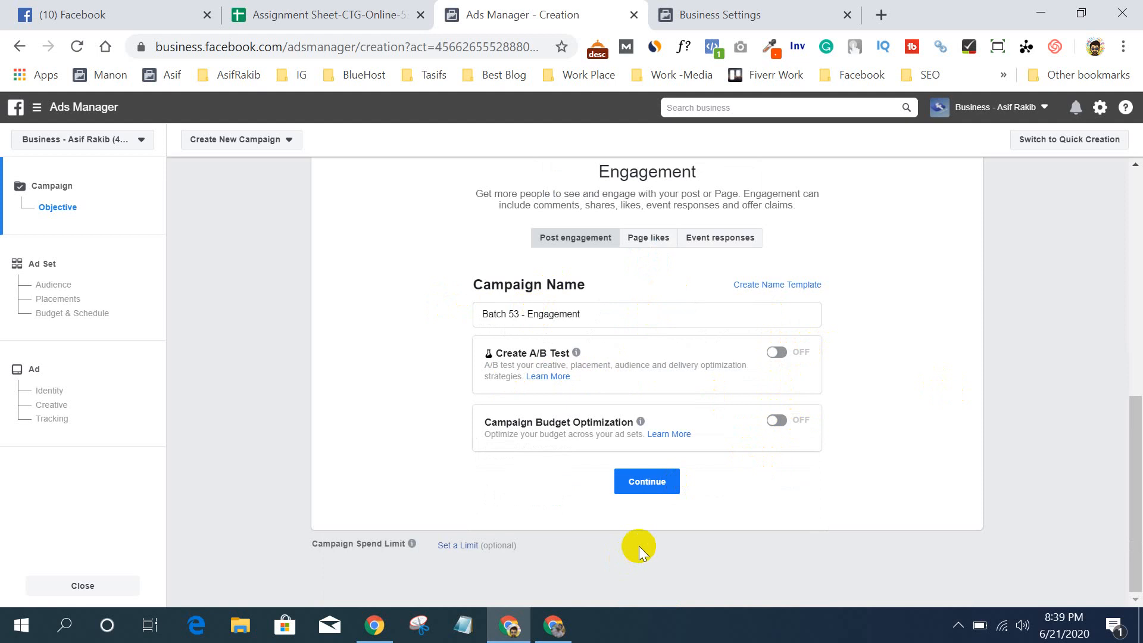
{"action": "left_click", "coordinate": [638, 483]}
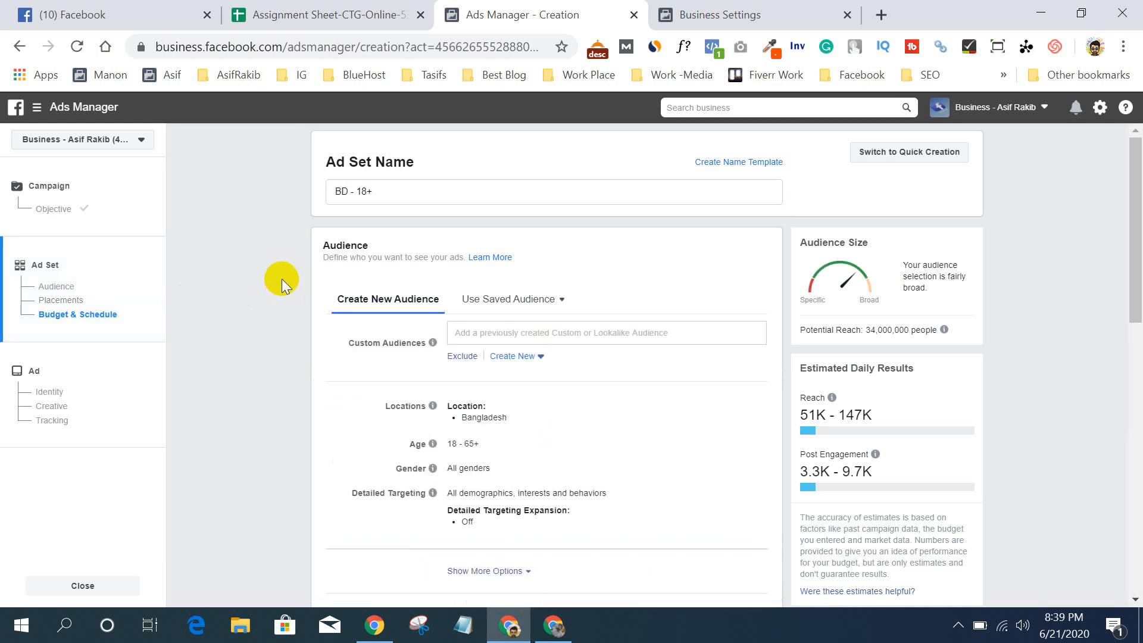
{"action": "scroll", "coordinate": [283, 294], "scroll_direction": "down", "scroll_amount": 12}
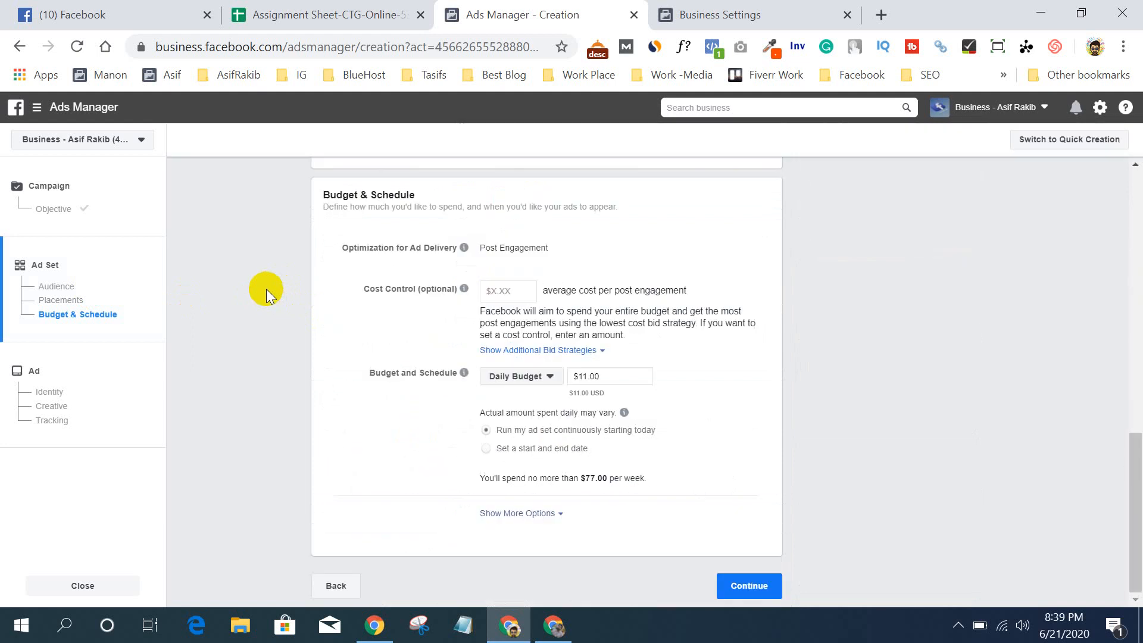
{"action": "scroll", "coordinate": [266, 290], "scroll_direction": "up", "scroll_amount": 7}
{"action": "scroll", "coordinate": [283, 280], "scroll_direction": "up", "scroll_amount": 5}
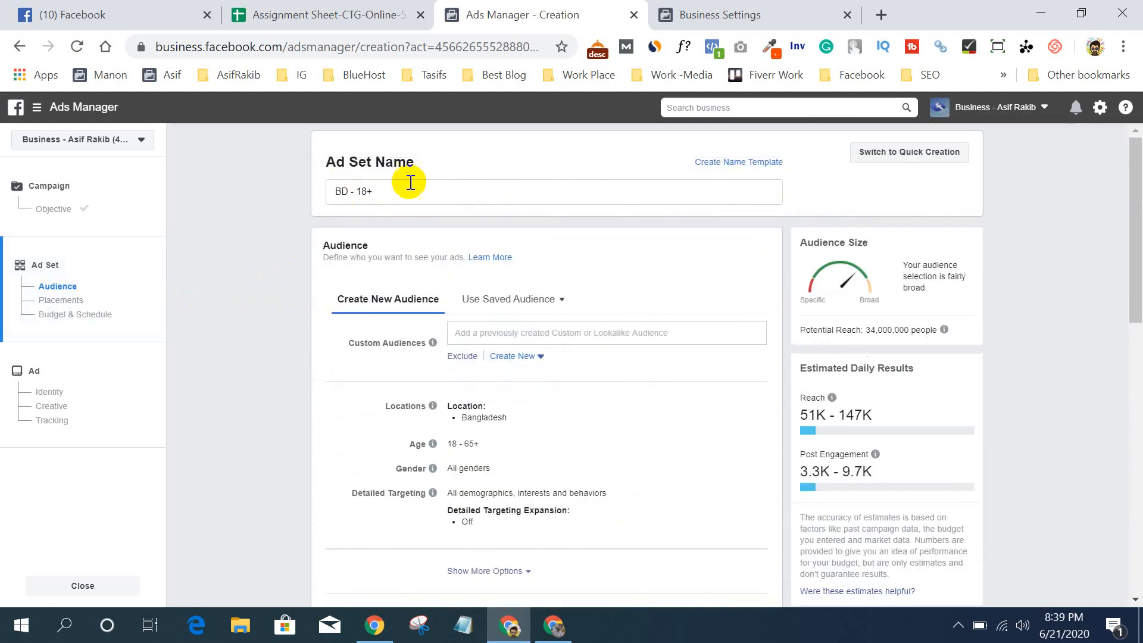
{"action": "scroll", "coordinate": [254, 322], "scroll_direction": "down", "scroll_amount": 10}
{"action": "scroll", "coordinate": [252, 313], "scroll_direction": "up", "scroll_amount": 9}
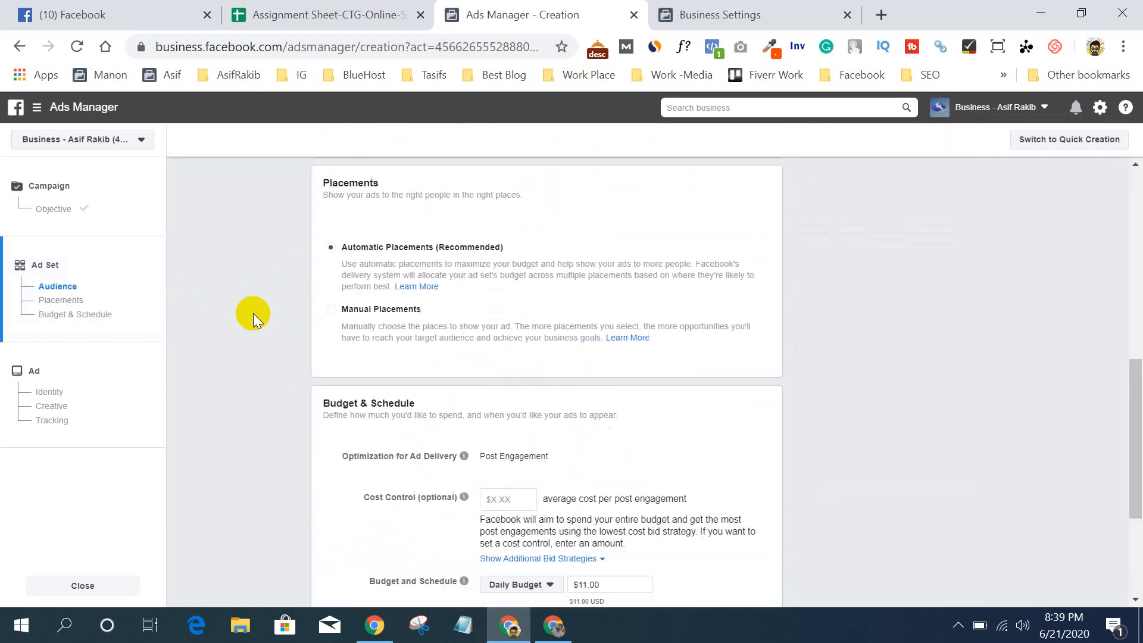
{"action": "scroll", "coordinate": [274, 309], "scroll_direction": "down", "scroll_amount": 1}
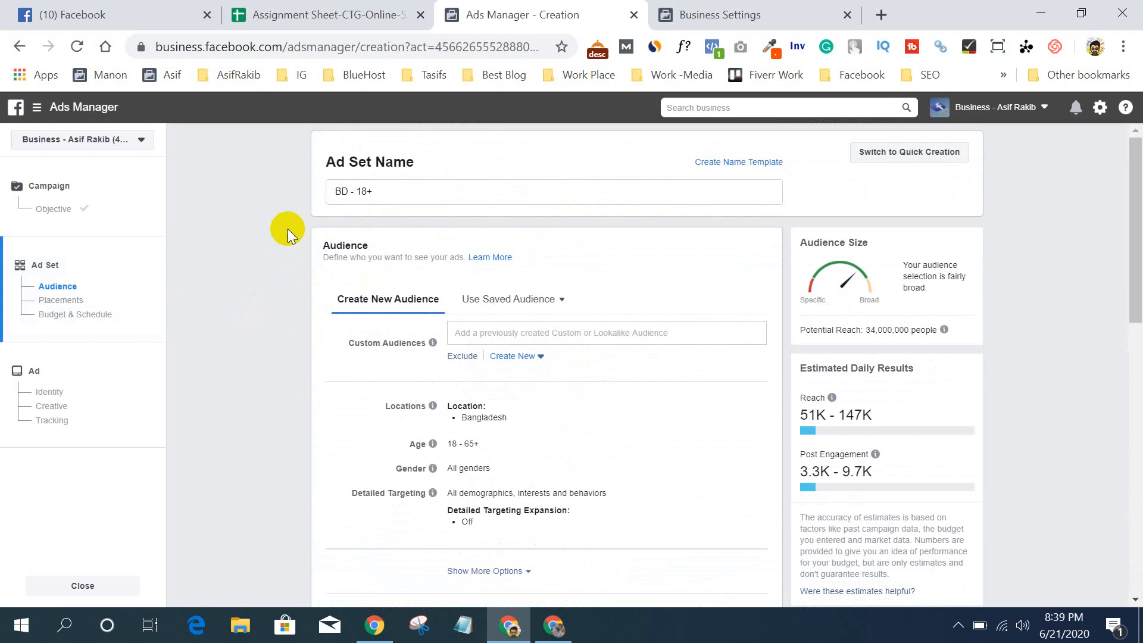
- Rename the ad set as "Mass - Jun 2020 - All"
{"action": "triple_click", "coordinate": [373, 191]}
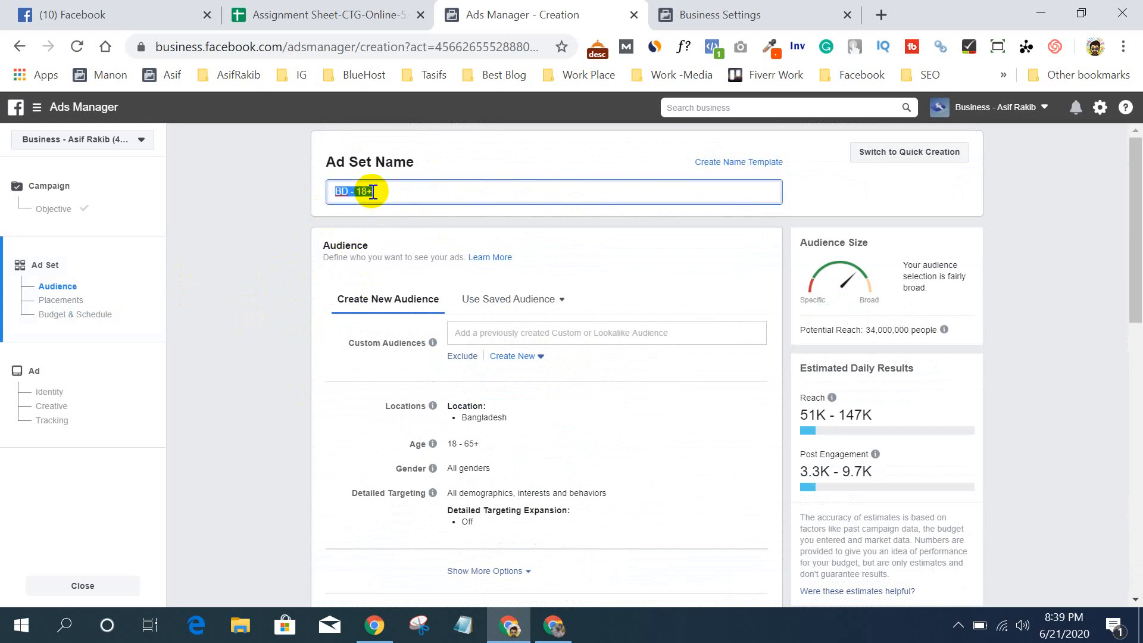
{"action": "type", "text": "Mass"}
{"action": "type", "text": " -"}
{"action": "type", "text": " Jun"}
{"action": "type", "text": " 2020"}
{"action": "type", "text": " - FA"}
{"action": "key", "text": "BackSpace"}
{"action": "key", "text": "BackSpace"}
{"action": "type", "text": "All"}
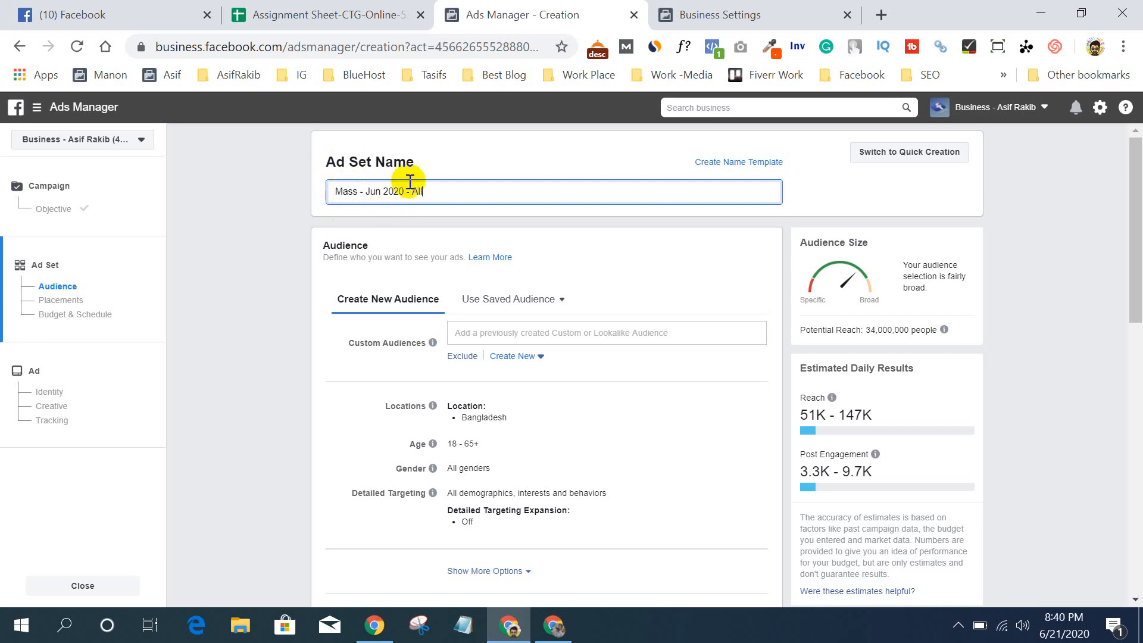
{"action": "left_click", "coordinate": [280, 201]}
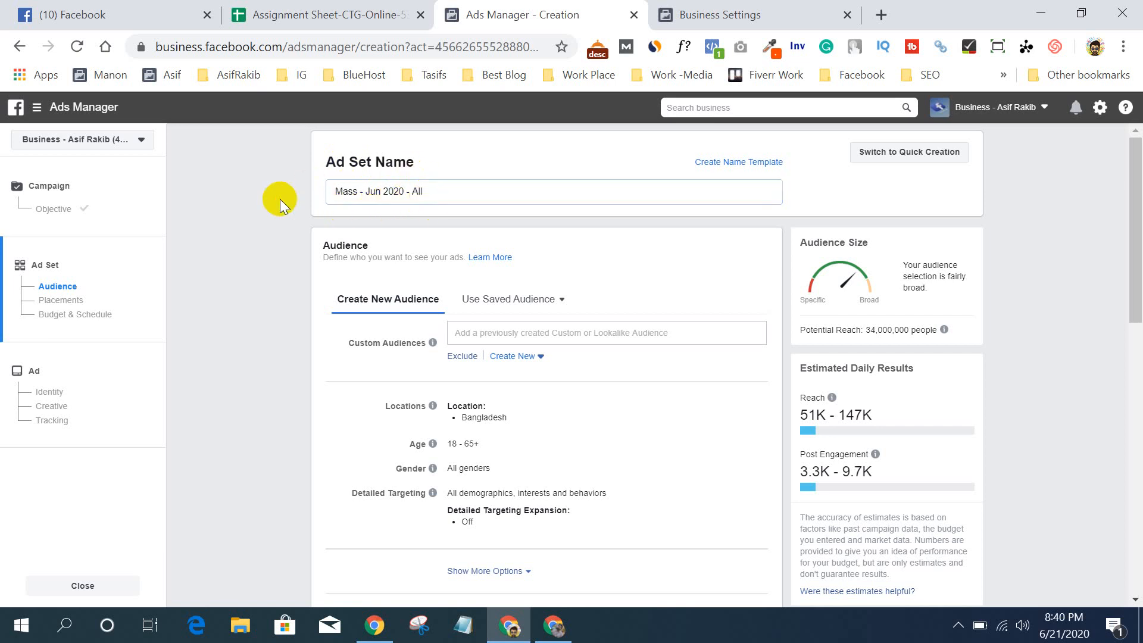
{"action": "double_click", "coordinate": [360, 174]}
{"action": "left_click", "coordinate": [389, 234]}
- Preview the saved audiences, including the details of "Example - TPDMS - CA+LL", and close the list without choosing one
{"action": "scroll", "coordinate": [278, 335], "scroll_direction": "down", "scroll_amount": 1}
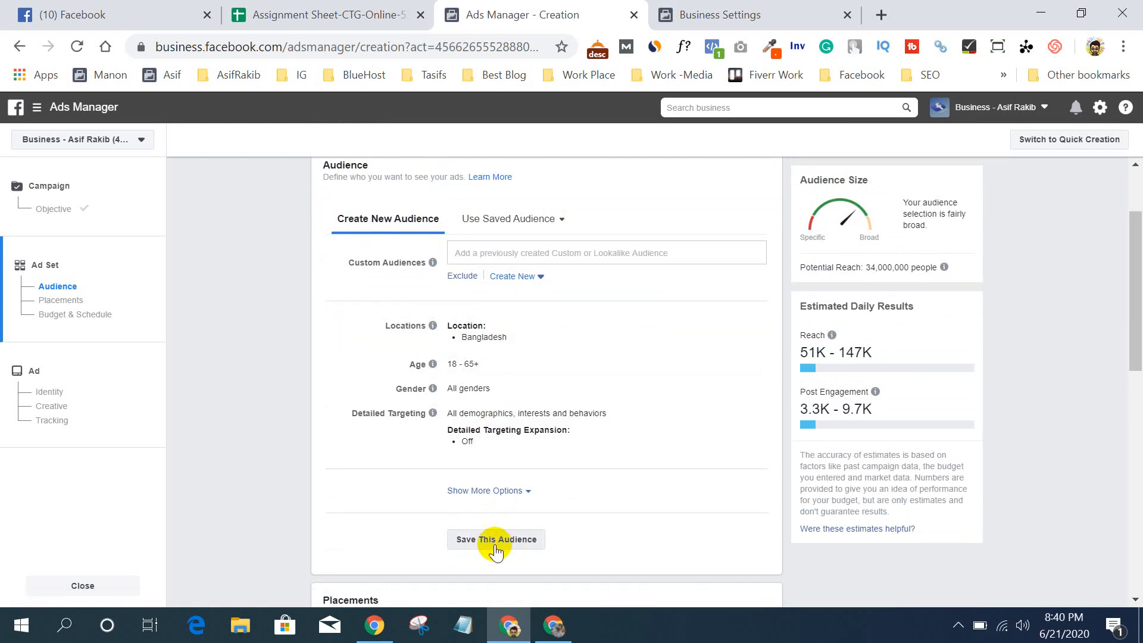
{"action": "left_click", "coordinate": [544, 226]}
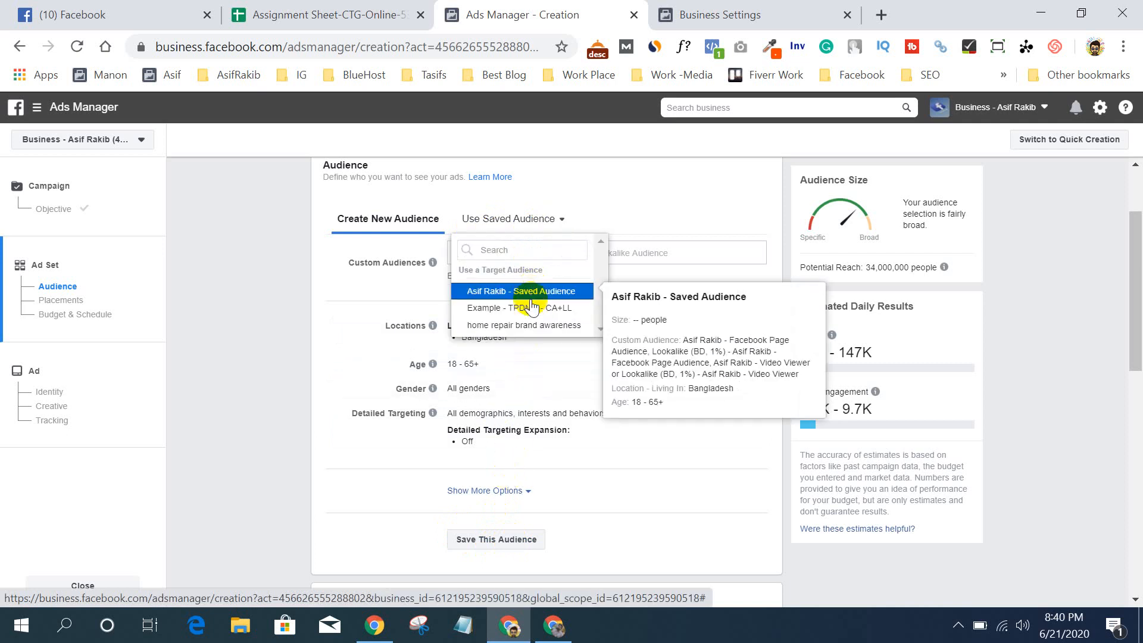
{"action": "mouse_move", "coordinate": [539, 298]}
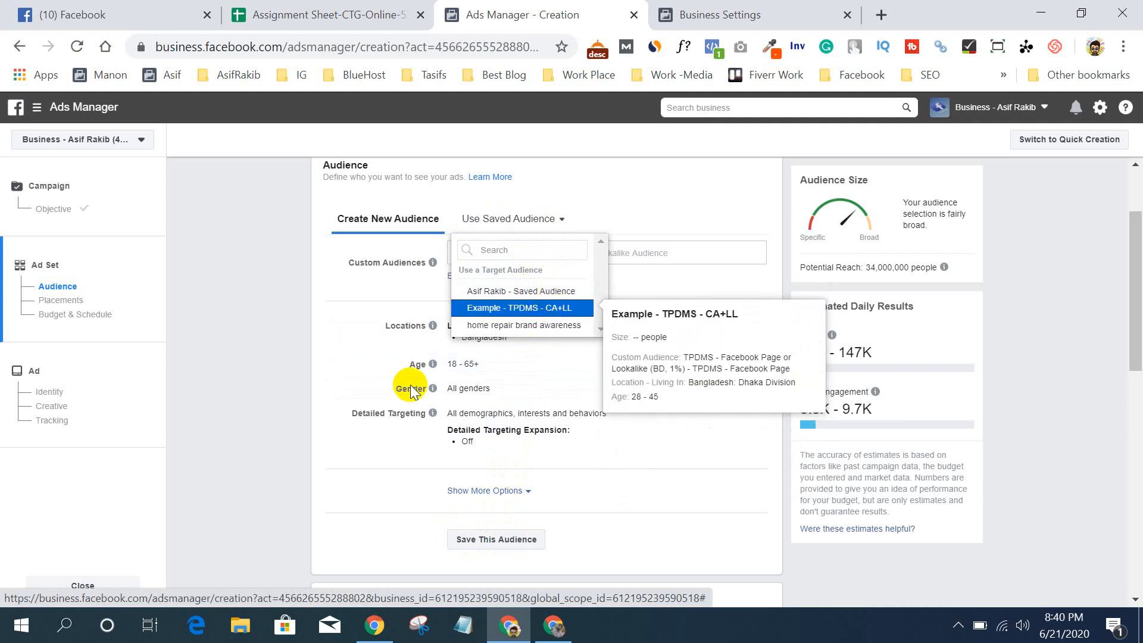
{"action": "left_click", "coordinate": [244, 393]}
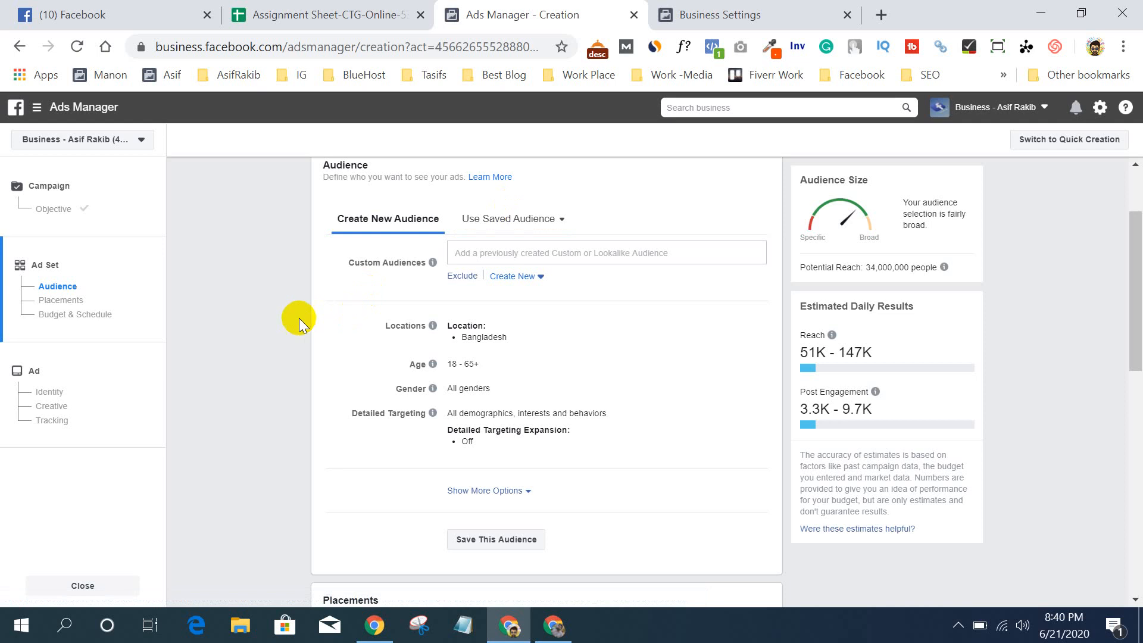
- Review the ad set's name and new audience settings, covering custom audiences, locations, age, gender and detailed targeting
{"action": "scroll", "coordinate": [299, 318], "scroll_direction": "up", "scroll_amount": 1}
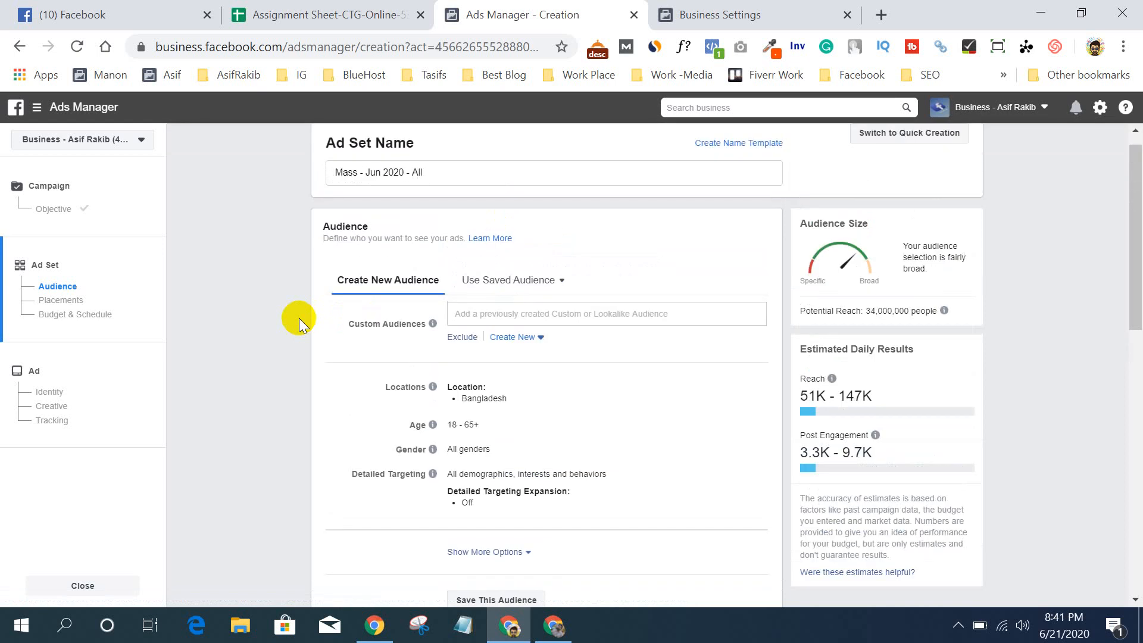
{"action": "scroll", "coordinate": [299, 318], "scroll_direction": "down", "scroll_amount": 2}
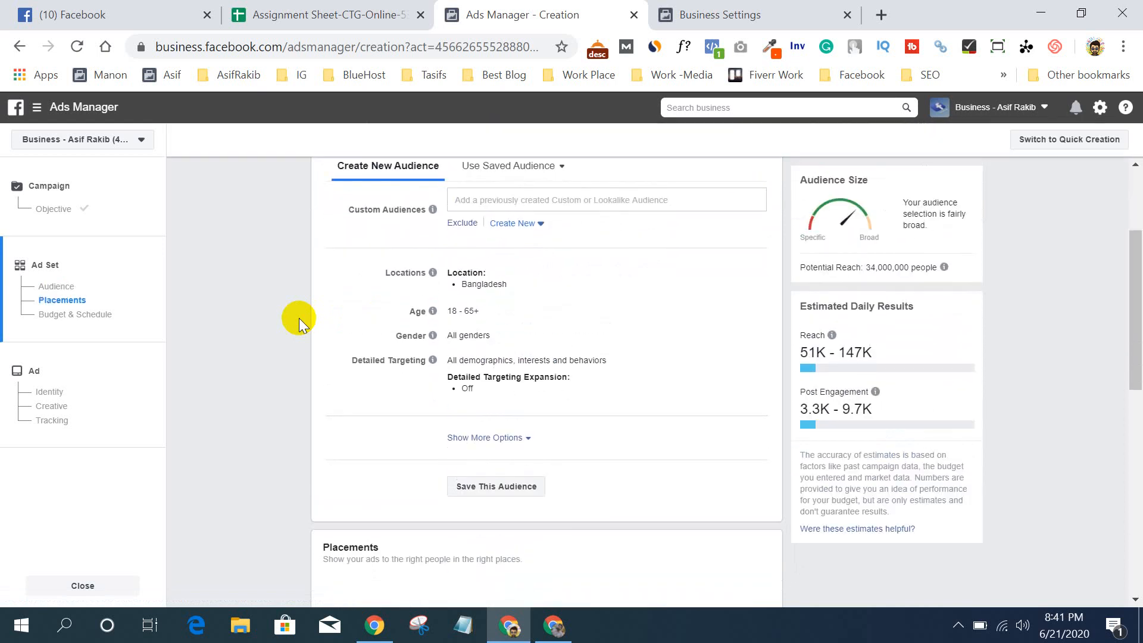
{"action": "scroll", "coordinate": [299, 318], "scroll_direction": "up", "scroll_amount": 1}
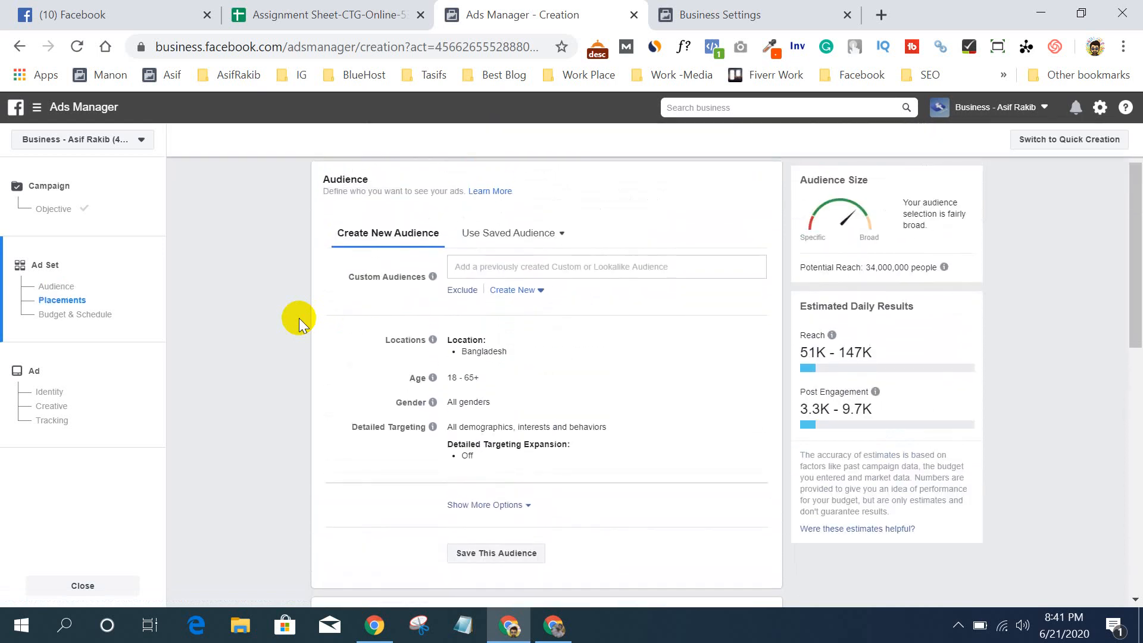
{"action": "scroll", "coordinate": [299, 318], "scroll_direction": "down", "scroll_amount": 1}
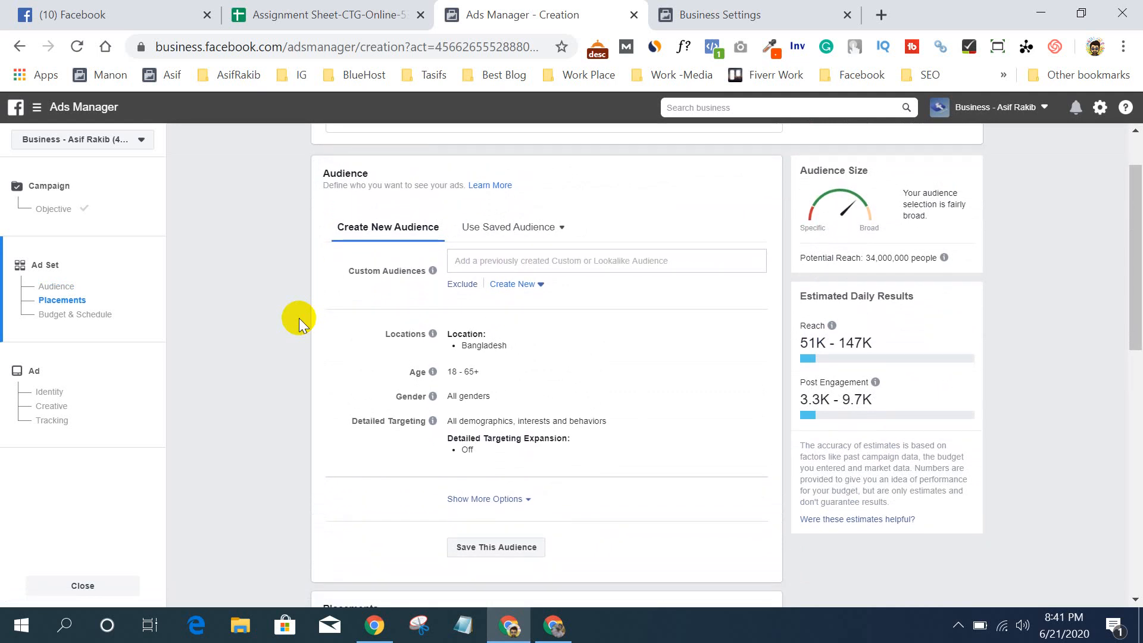
{"action": "scroll", "coordinate": [299, 318], "scroll_direction": "down", "scroll_amount": 1}
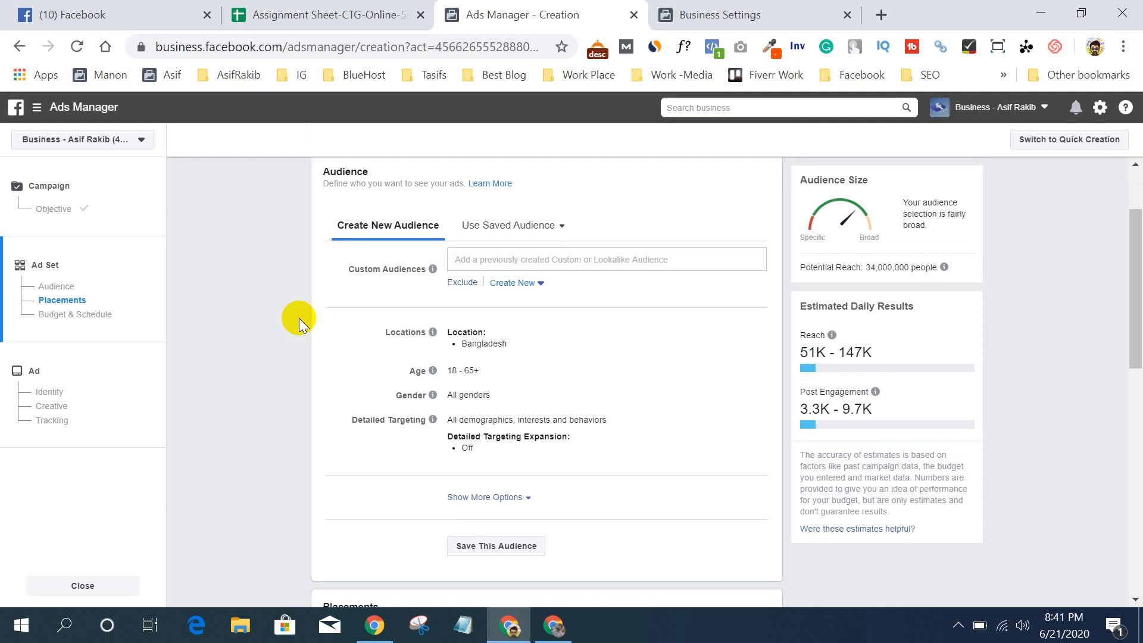
{"action": "scroll", "coordinate": [299, 322], "scroll_direction": "up", "scroll_amount": 1}
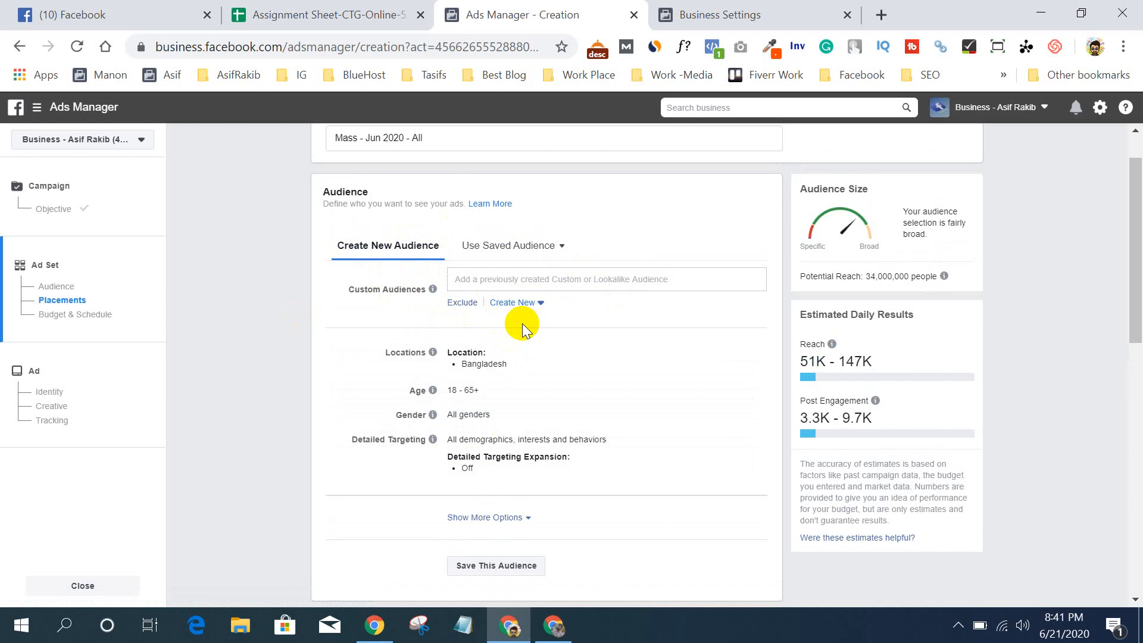
{"action": "scroll", "coordinate": [302, 327], "scroll_direction": "down", "scroll_amount": 1}
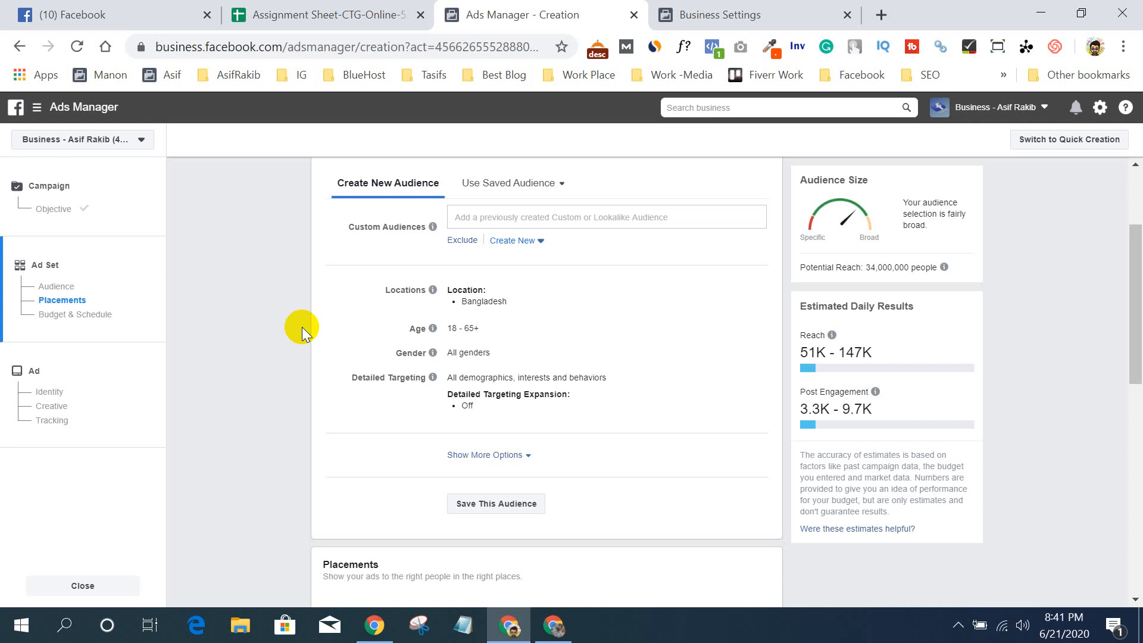
{"action": "scroll", "coordinate": [302, 327], "scroll_direction": "down", "scroll_amount": 1}
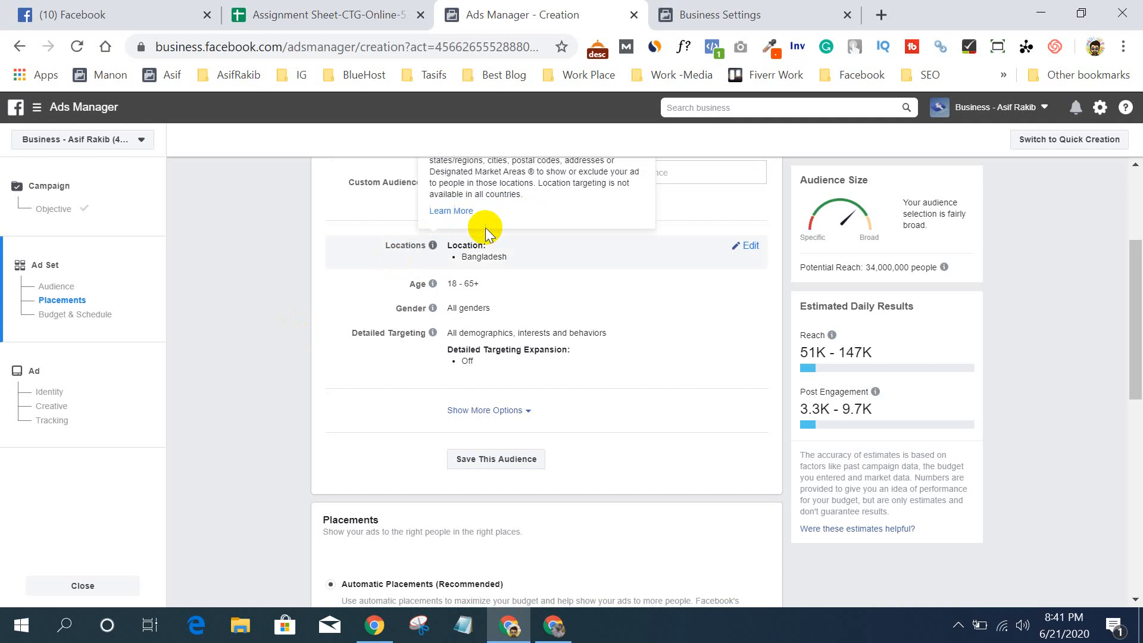
{"action": "scroll", "coordinate": [335, 310], "scroll_direction": "up", "scroll_amount": 3}
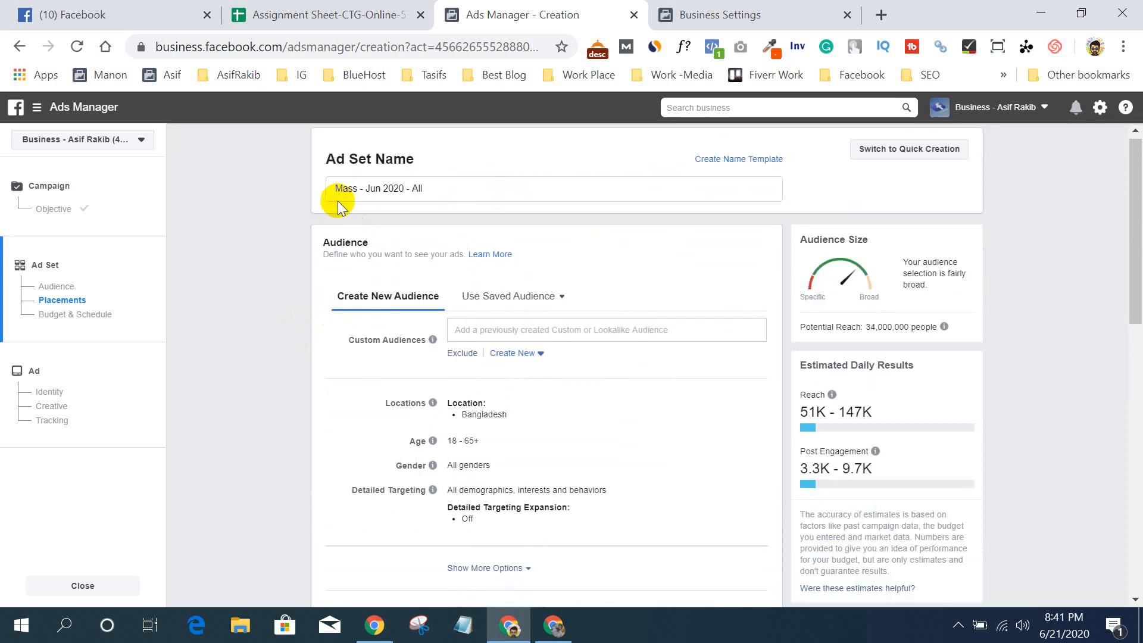
- Set the audience's age range to 13 - 40
{"action": "scroll", "coordinate": [274, 374], "scroll_direction": "down", "scroll_amount": 3}
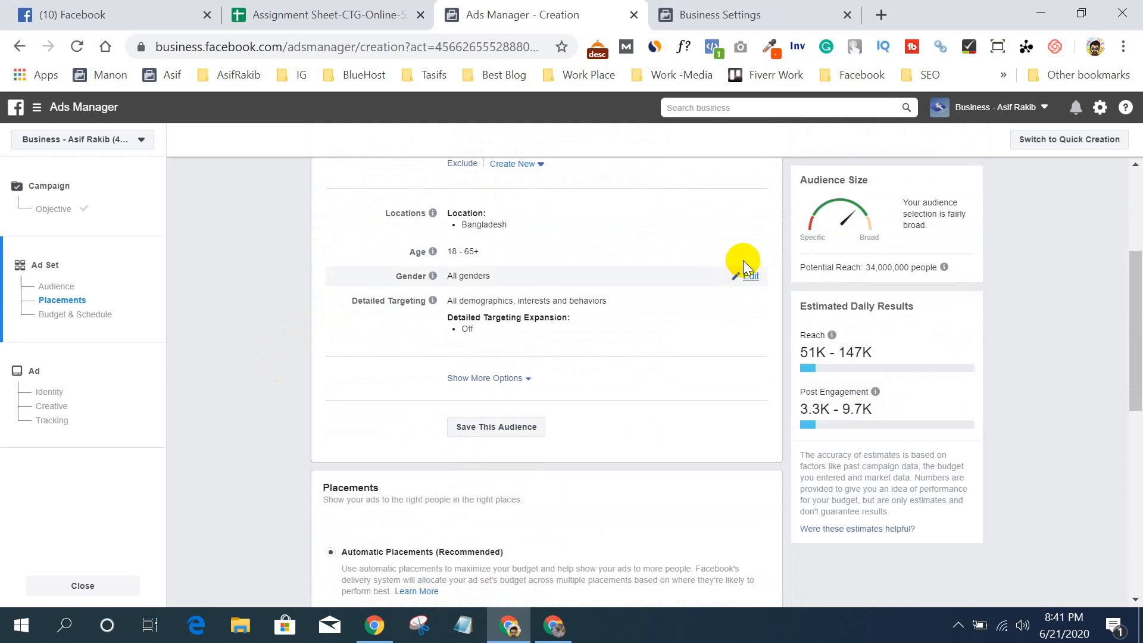
{"action": "left_click", "coordinate": [750, 250]}
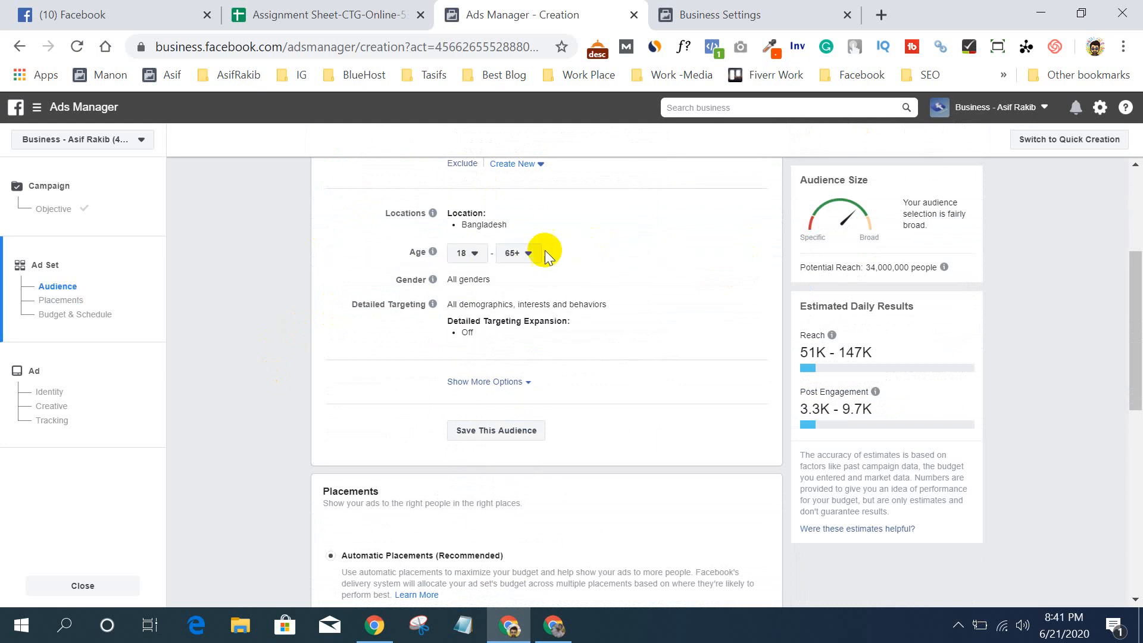
{"action": "left_click", "coordinate": [522, 254]}
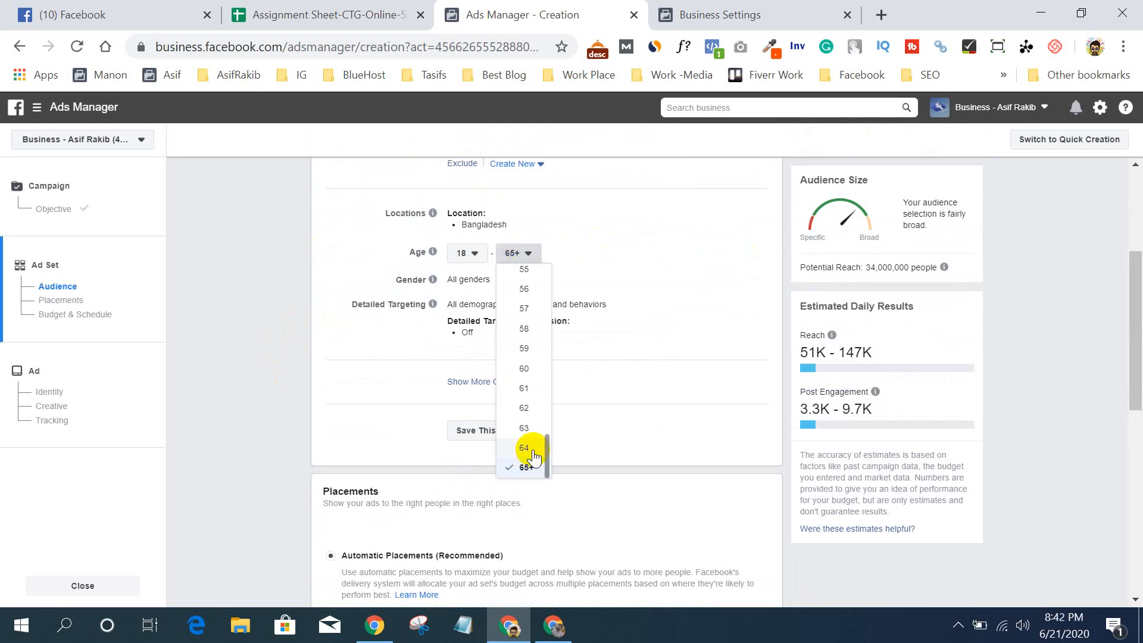
{"action": "scroll", "coordinate": [513, 375], "scroll_direction": "up", "scroll_amount": 6}
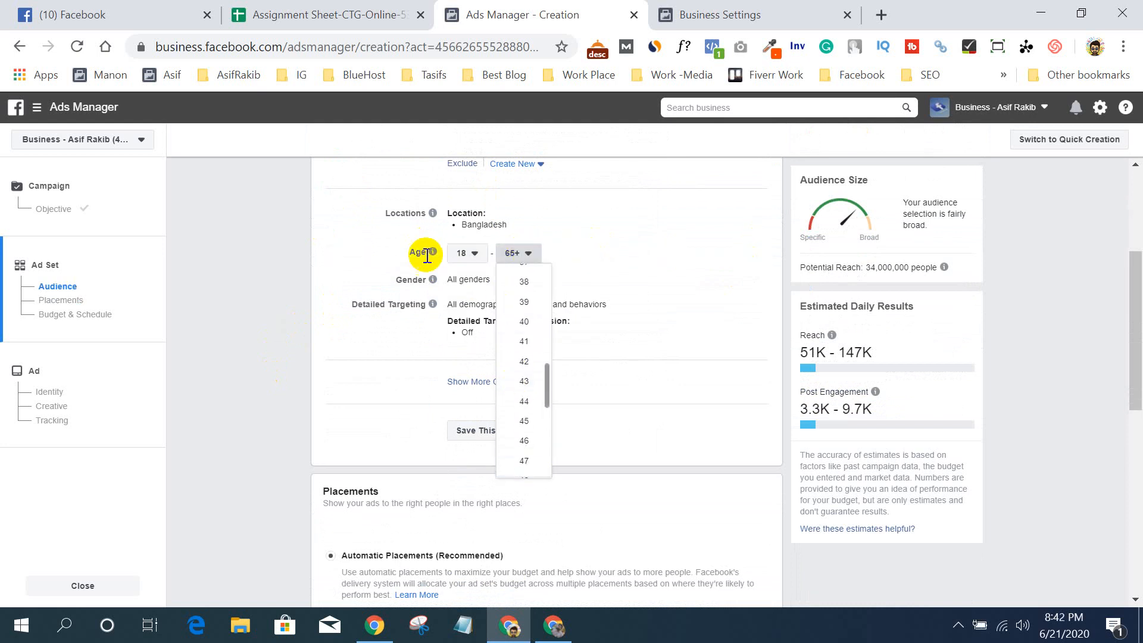
{"action": "scroll", "coordinate": [527, 327], "scroll_direction": "up", "scroll_amount": 2}
{"action": "scroll", "coordinate": [525, 336], "scroll_direction": "down", "scroll_amount": 5}
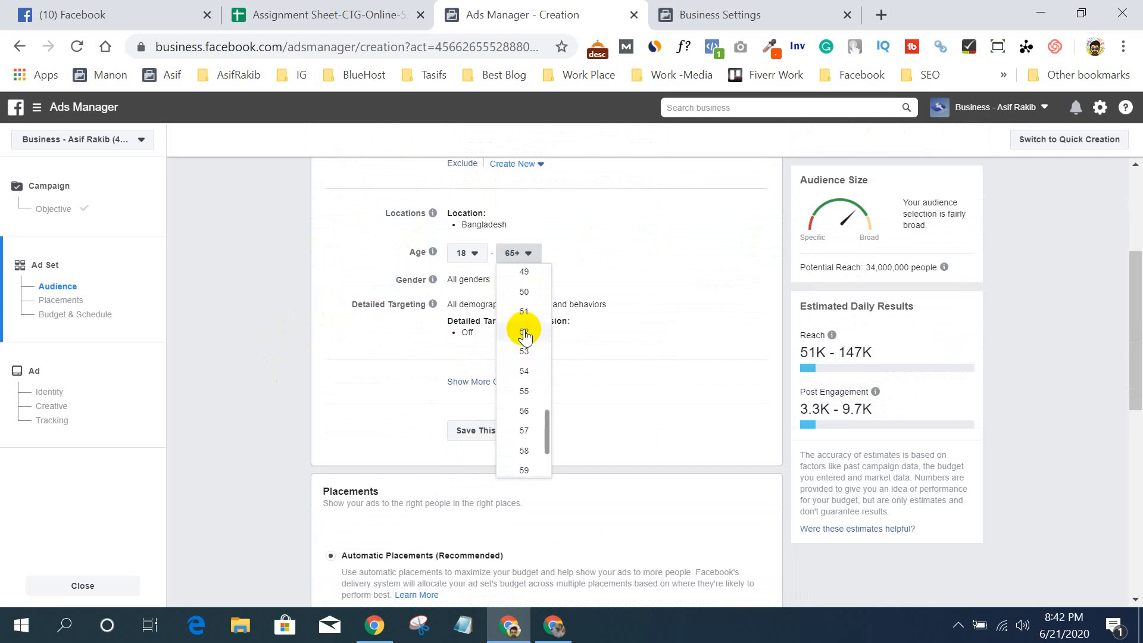
{"action": "scroll", "coordinate": [524, 328], "scroll_direction": "up", "scroll_amount": 3}
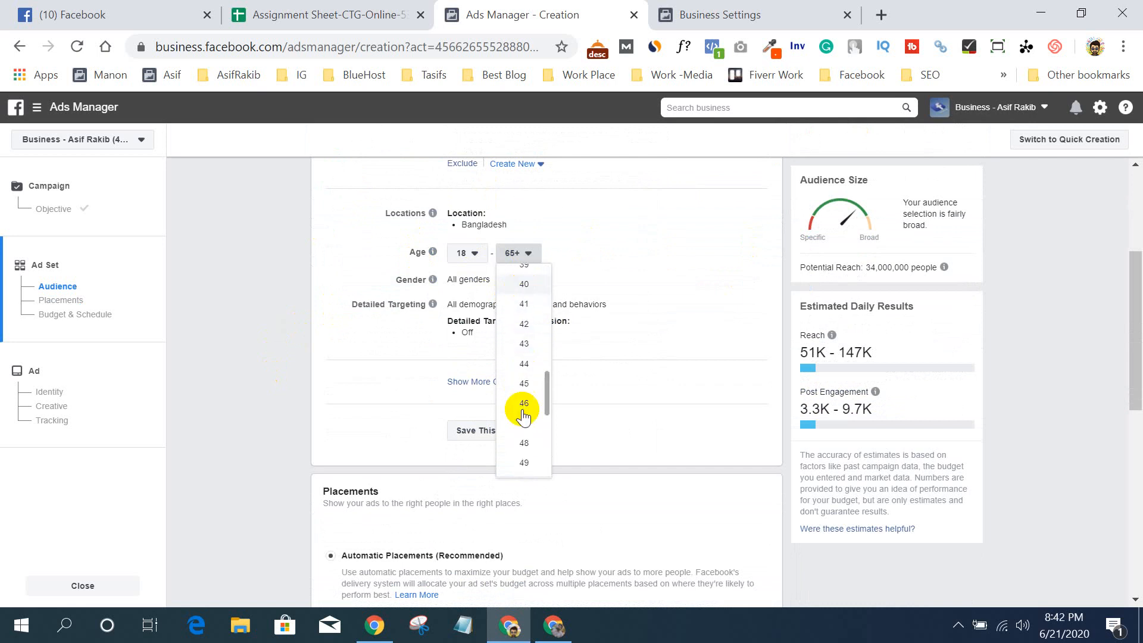
{"action": "scroll", "coordinate": [520, 406], "scroll_direction": "up", "scroll_amount": 2}
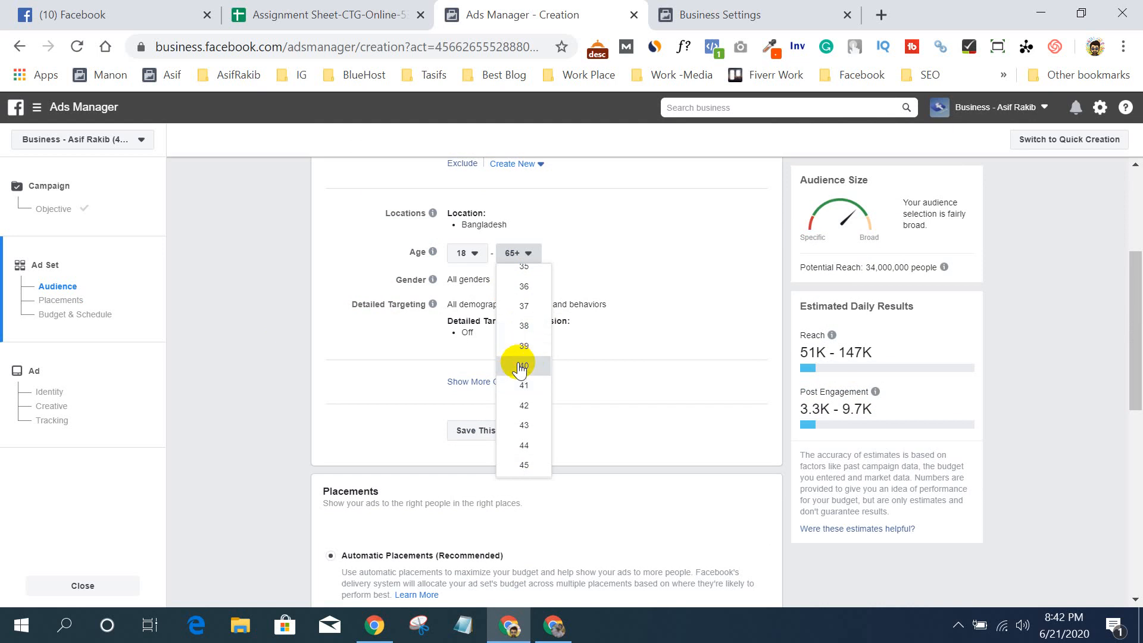
{"action": "left_click", "coordinate": [522, 366]}
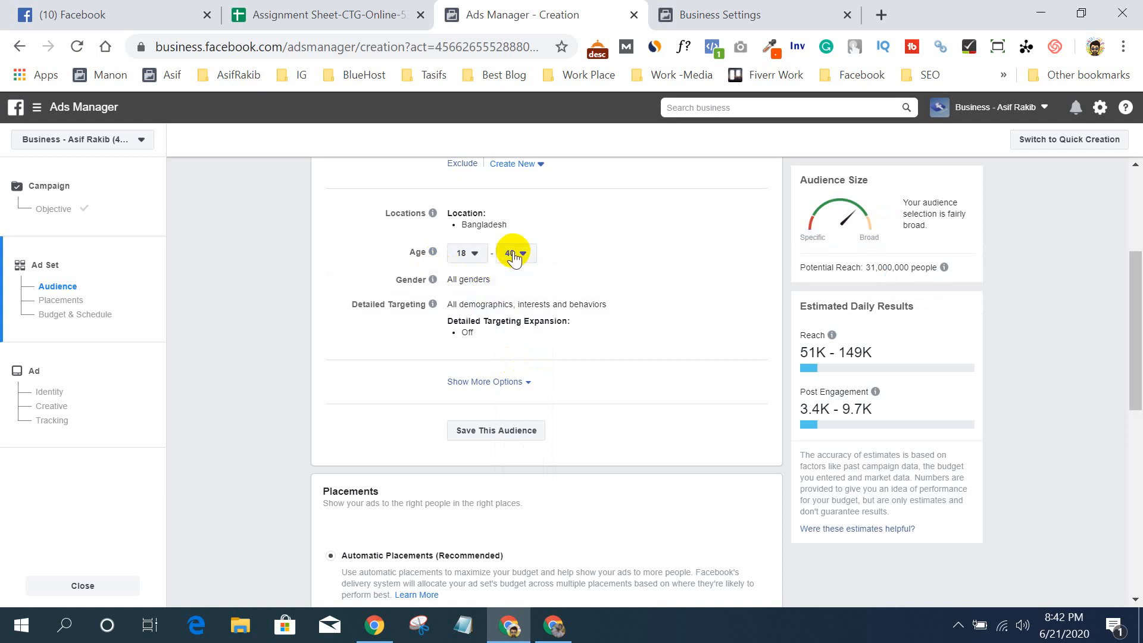
{"action": "left_click", "coordinate": [469, 253]}
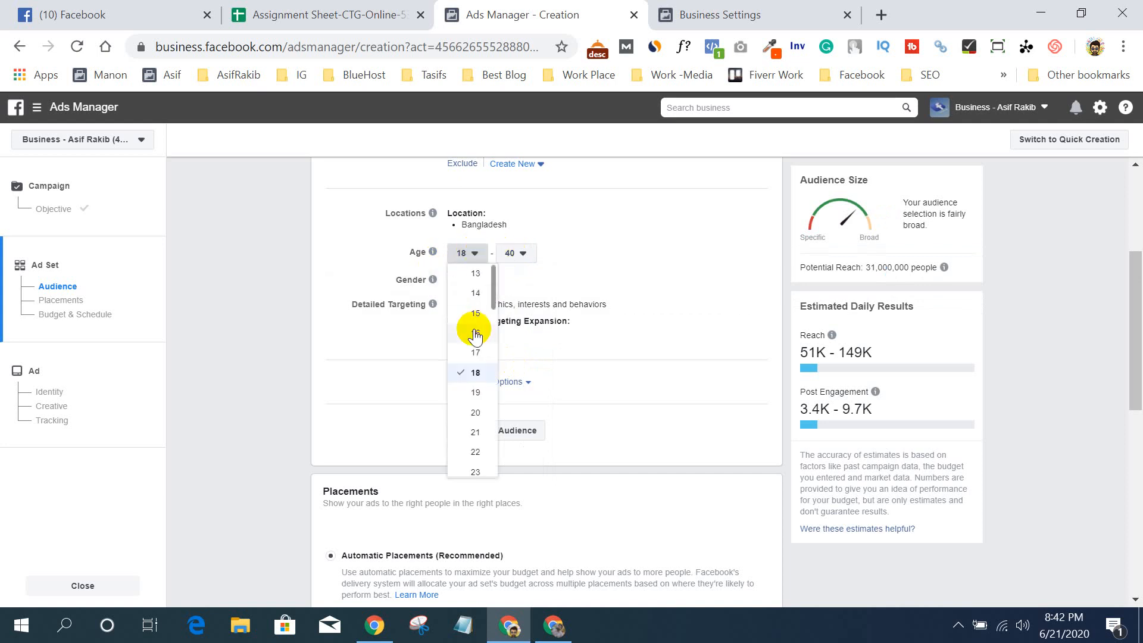
{"action": "left_click", "coordinate": [470, 273]}
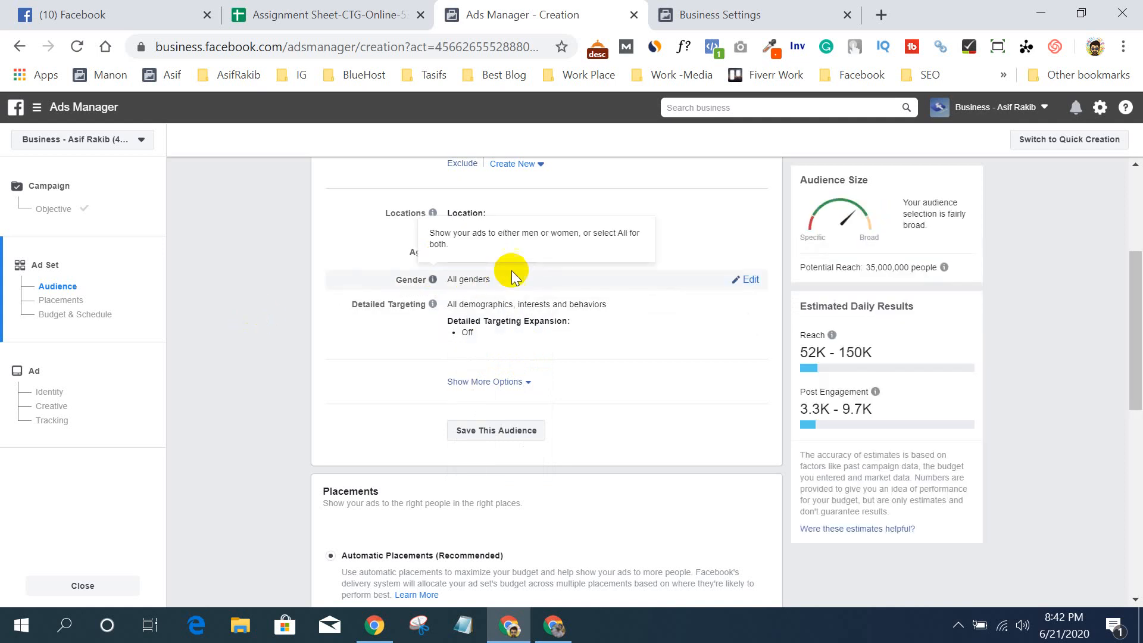
- Open the audience's gender and detailed targeting settings for editing
{"action": "left_click", "coordinate": [756, 280]}
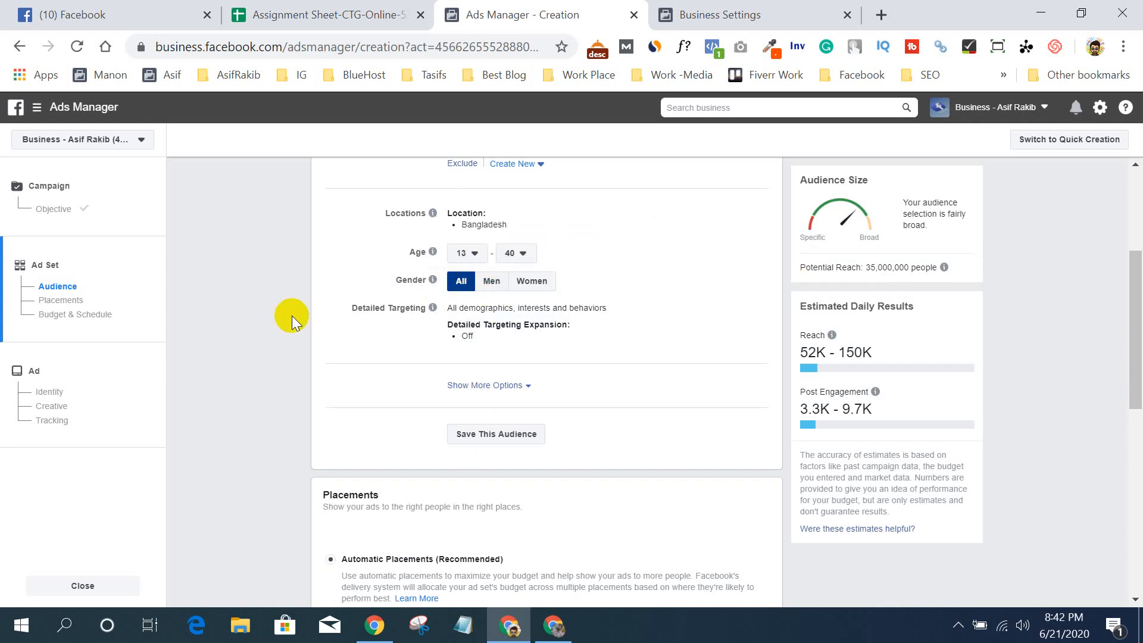
{"action": "scroll", "coordinate": [292, 320], "scroll_direction": "down", "scroll_amount": 1}
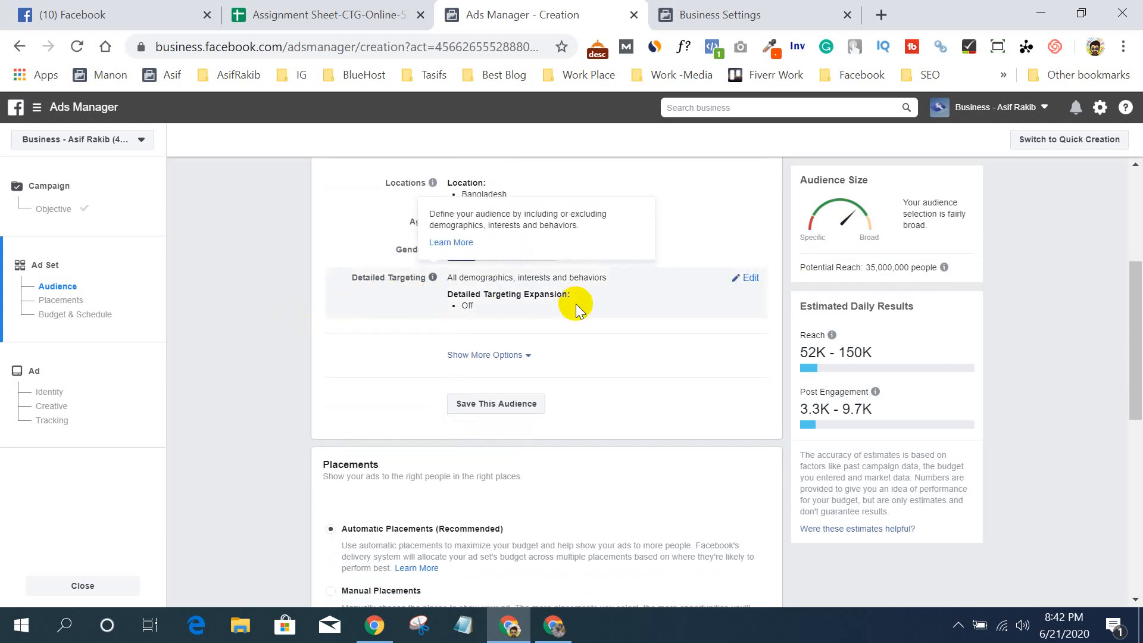
{"action": "left_click", "coordinate": [759, 280]}
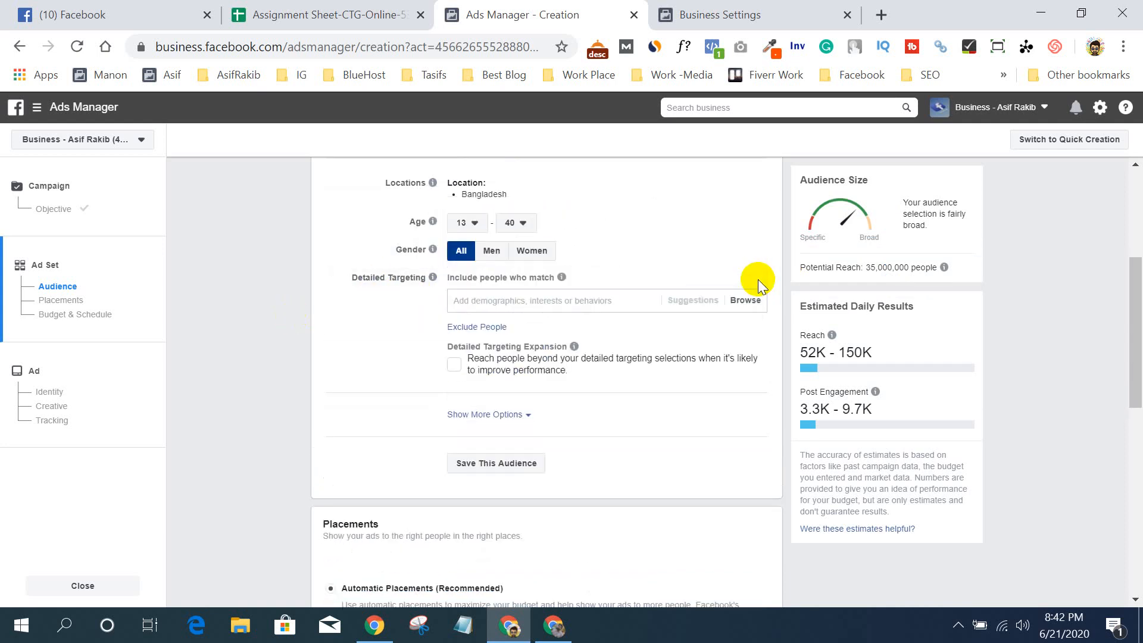
{"action": "left_click", "coordinate": [506, 300]}
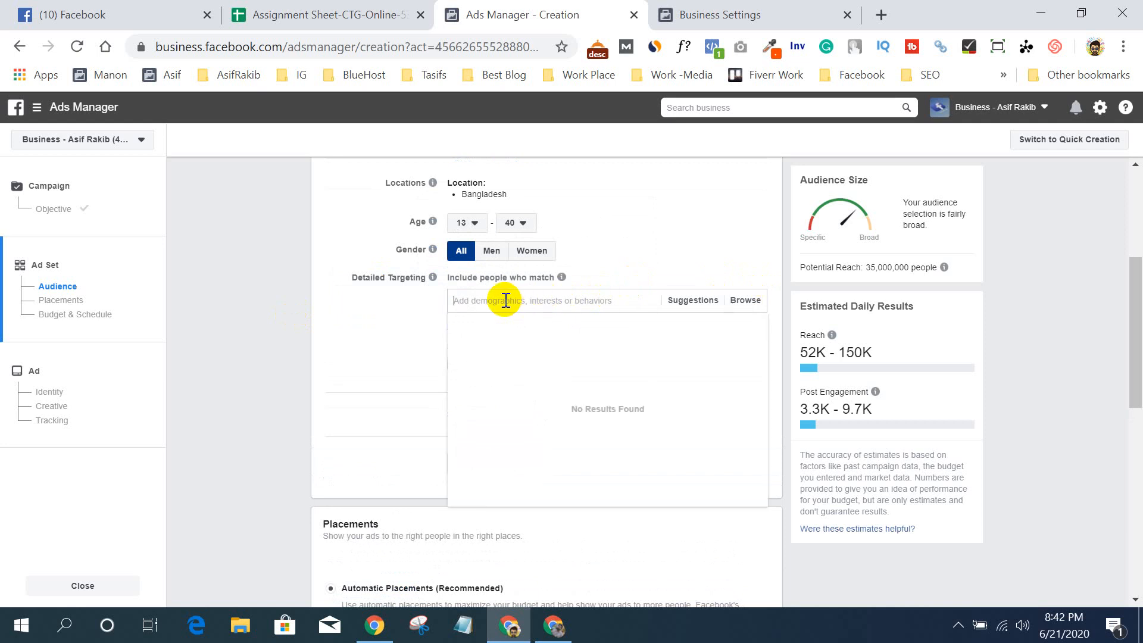
{"action": "type", "text": "lulusdv"}
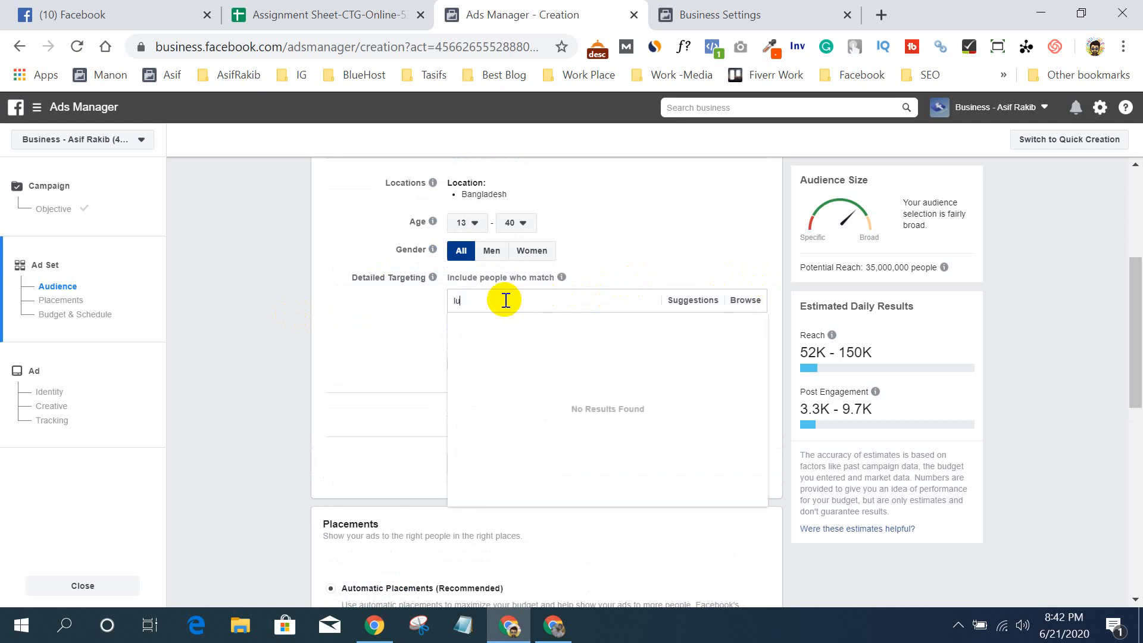
{"action": "key", "text": "BackSpace"}
{"action": "key", "text": "BackSpace"}
{"action": "key", "text": "BackSpace"}
{"action": "key", "text": "BackSpace"}
{"action": "key", "text": "BackSpace"}
{"action": "key", "text": "BackSpace"}
{"action": "key", "text": "BackSpace"}
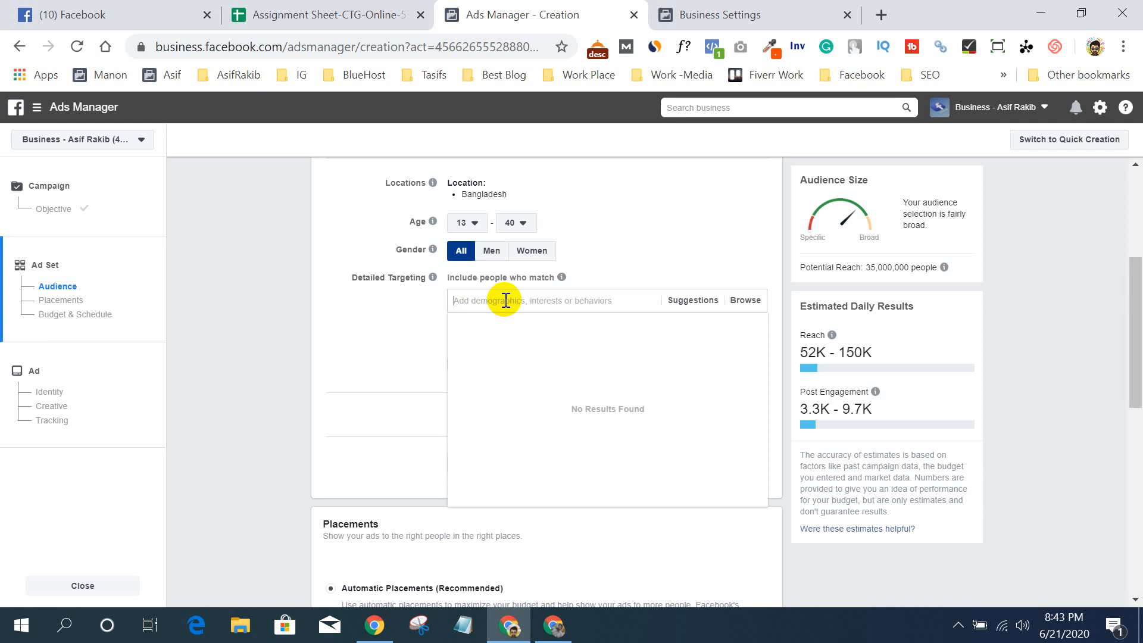
- Change the audience's age range to 22 - 55
{"action": "left_click", "coordinate": [471, 224]}
{"action": "scroll", "coordinate": [479, 285], "scroll_direction": "down", "scroll_amount": 2}
{"action": "scroll", "coordinate": [478, 287], "scroll_direction": "down", "scroll_amount": 1}
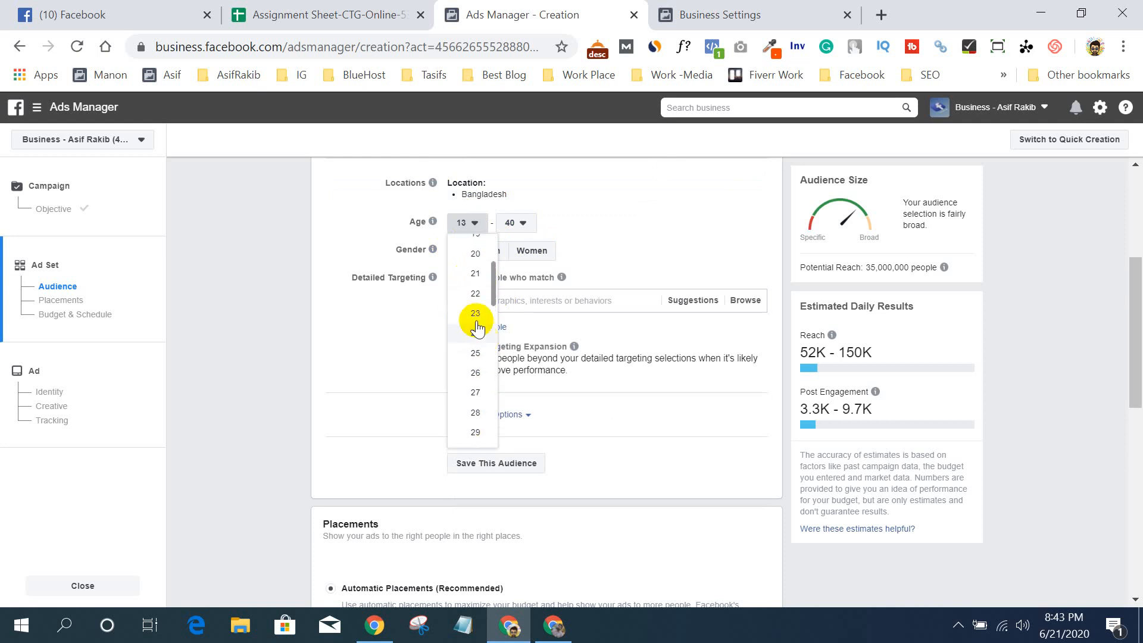
{"action": "scroll", "coordinate": [469, 303], "scroll_direction": "up", "scroll_amount": 1}
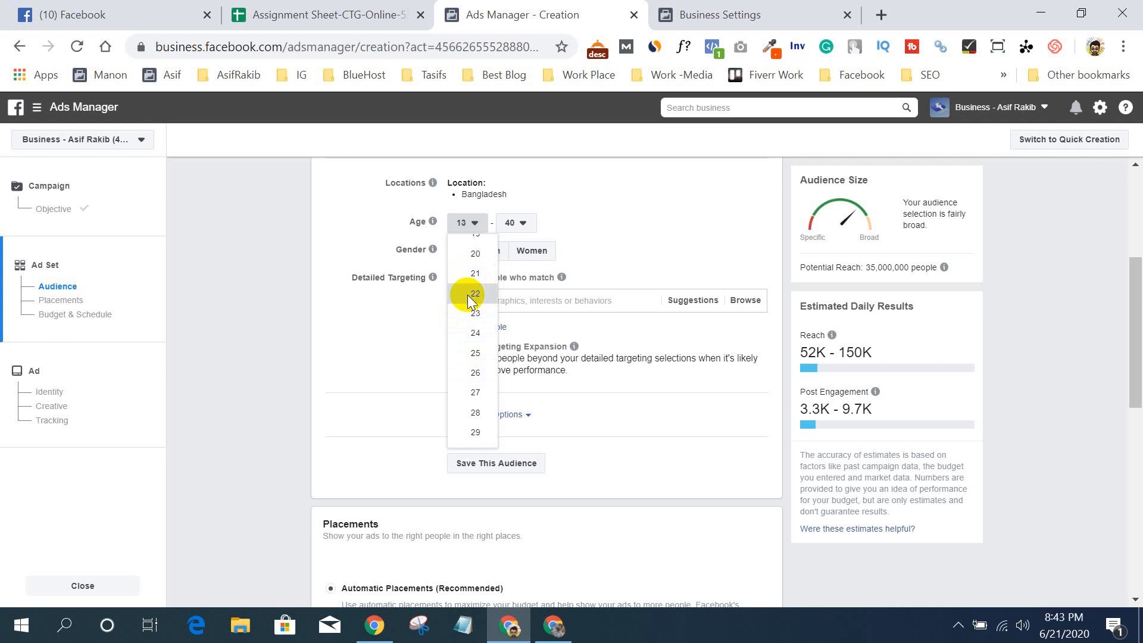
{"action": "left_click", "coordinate": [468, 293]}
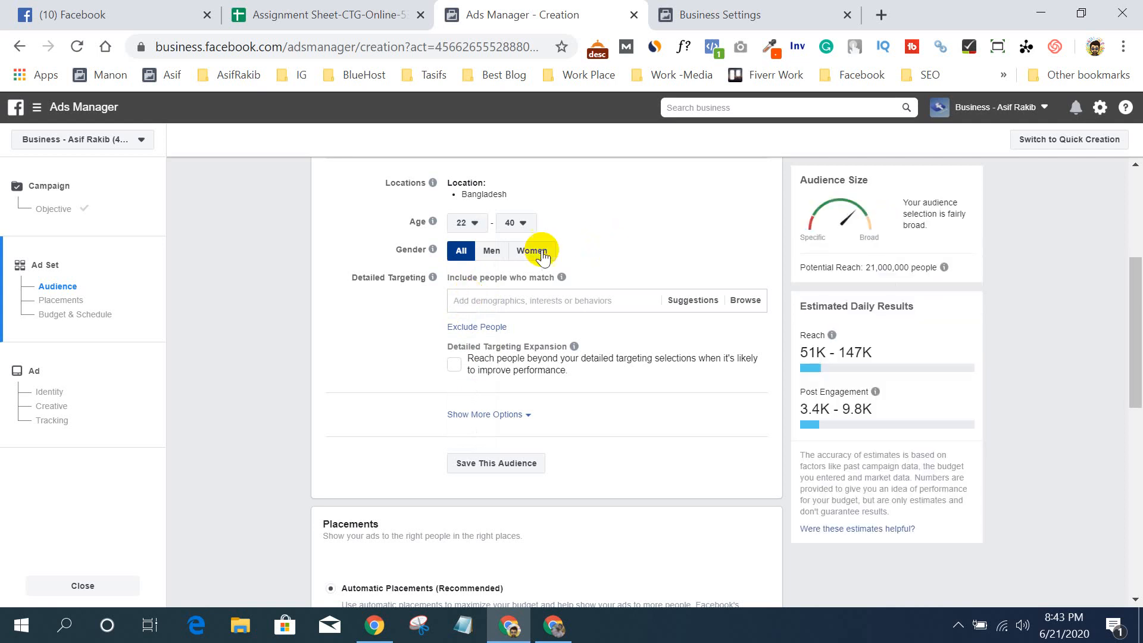
{"action": "left_click", "coordinate": [521, 224]}
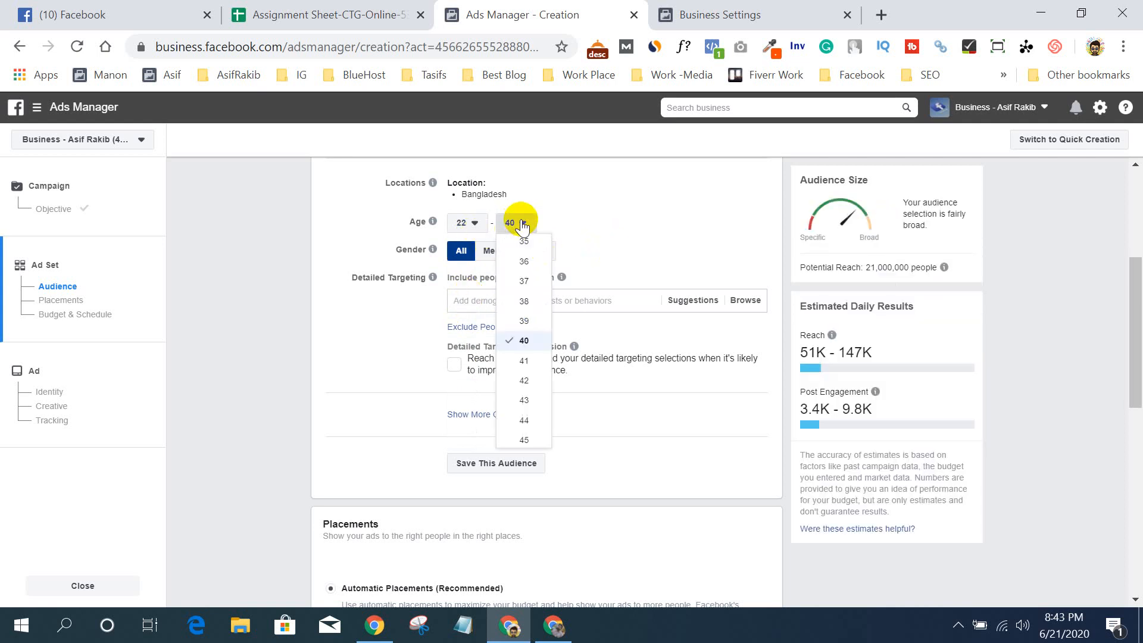
{"action": "scroll", "coordinate": [524, 325], "scroll_direction": "down", "scroll_amount": 3}
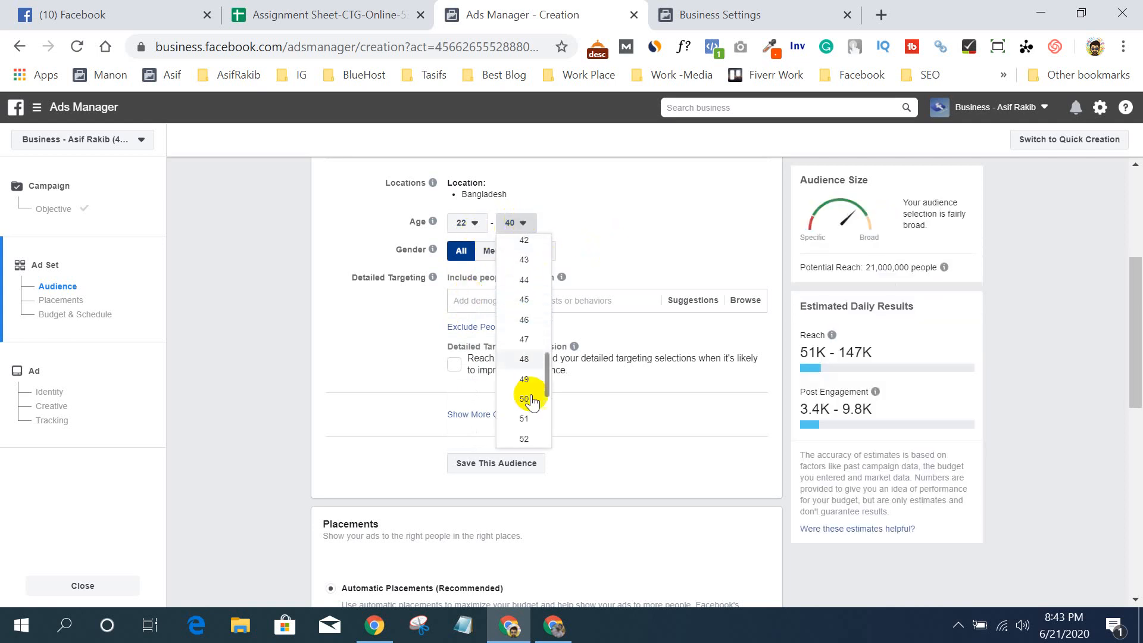
{"action": "scroll", "coordinate": [525, 393], "scroll_direction": "down", "scroll_amount": 2}
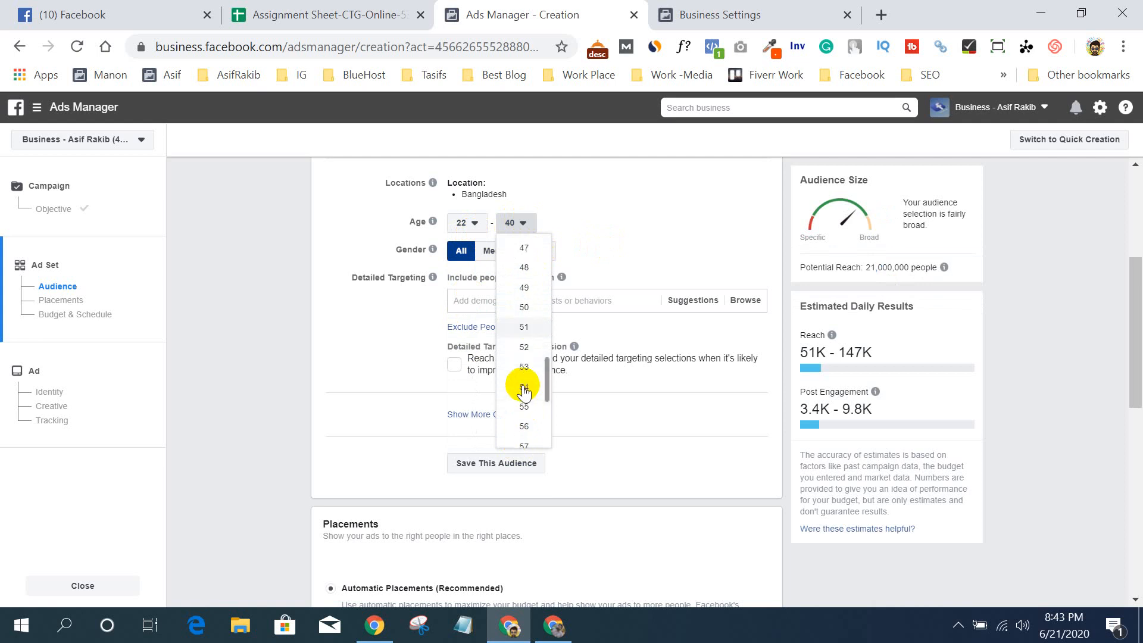
{"action": "scroll", "coordinate": [524, 387], "scroll_direction": "down", "scroll_amount": 2}
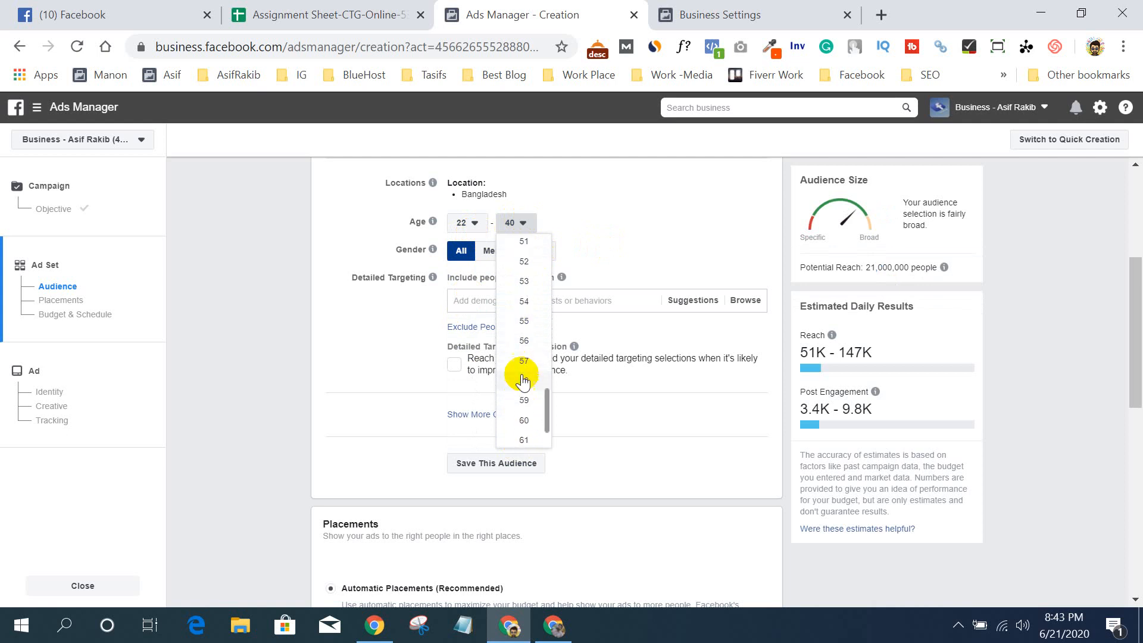
{"action": "left_click", "coordinate": [519, 324]}
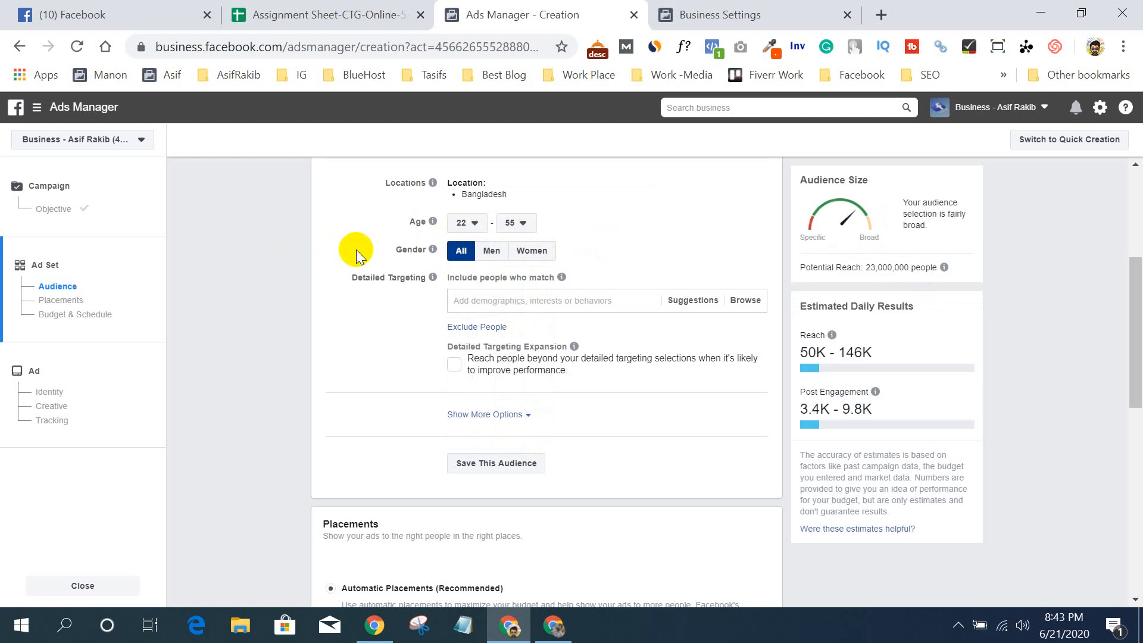
- Search detailed targeting for "digital marketing", browse the suggestions and the Digital marketing interest's details, and close the list without choosing one
{"action": "scroll", "coordinate": [357, 249], "scroll_direction": "down", "scroll_amount": 1}
{"action": "scroll", "coordinate": [362, 288], "scroll_direction": "up", "scroll_amount": 1}
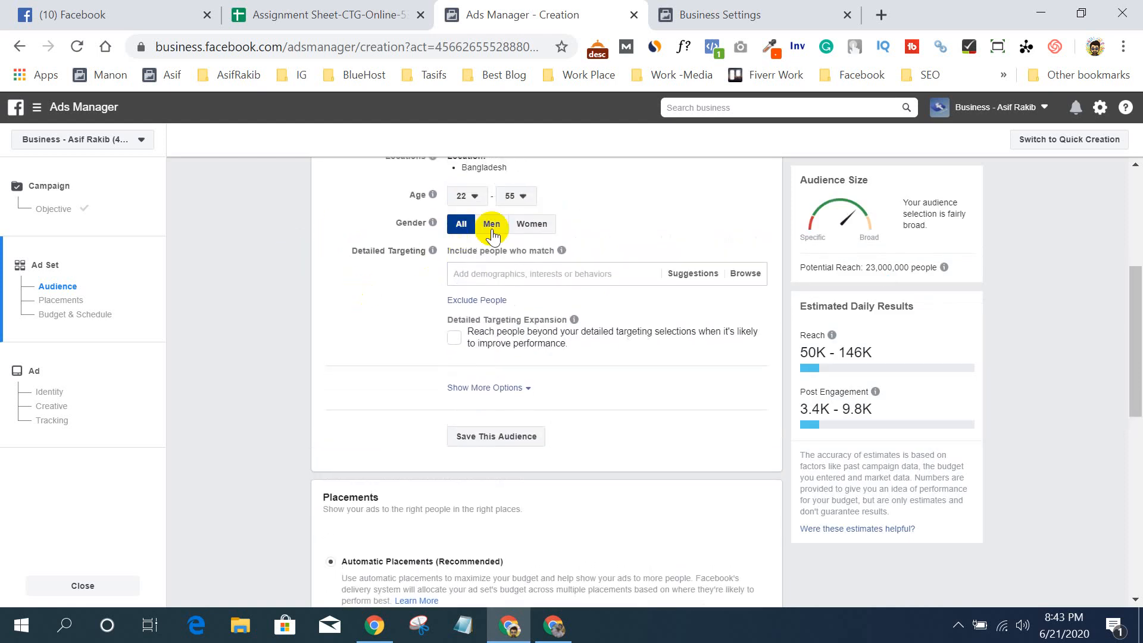
{"action": "left_click", "coordinate": [472, 272]}
{"action": "type", "text": "digital mark"}
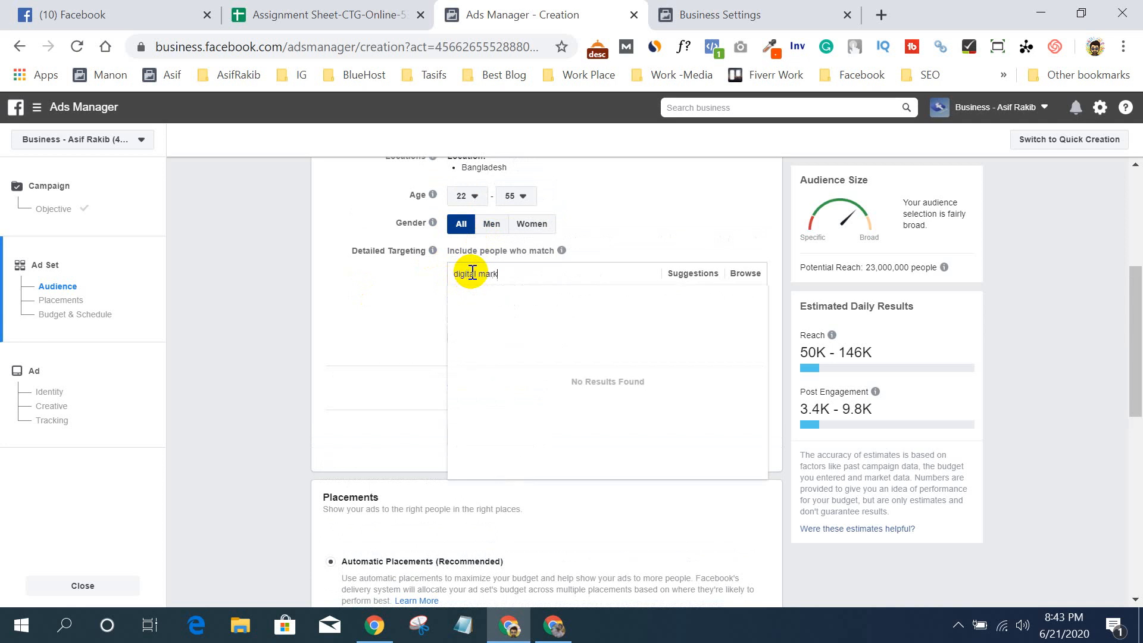
{"action": "type", "text": "eting"}
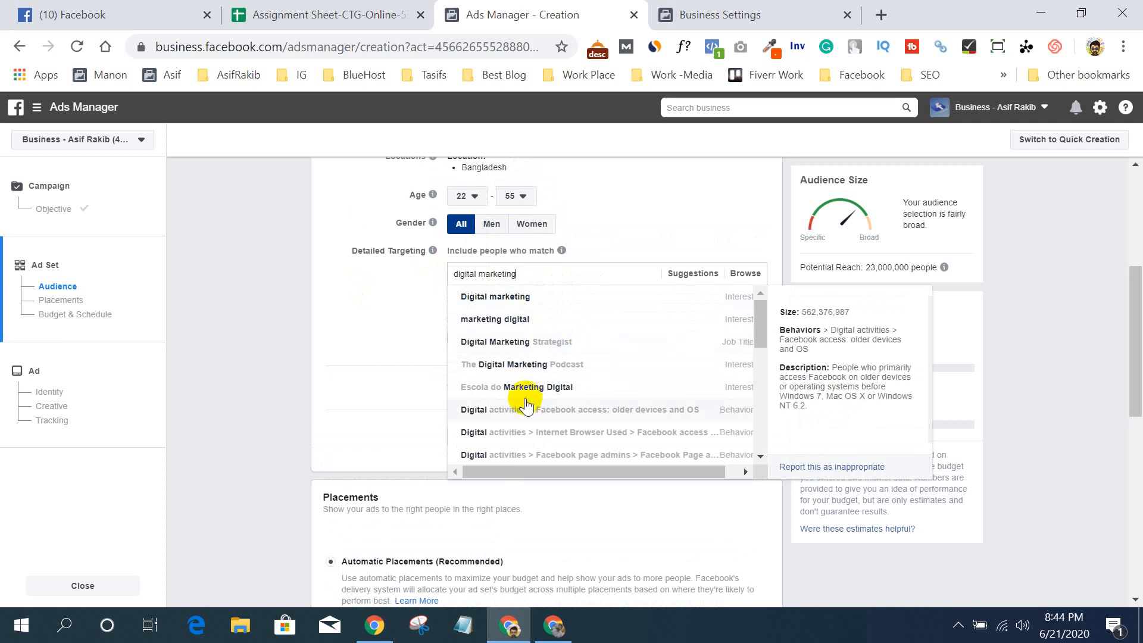
{"action": "scroll", "coordinate": [558, 419], "scroll_direction": "down", "scroll_amount": 10}
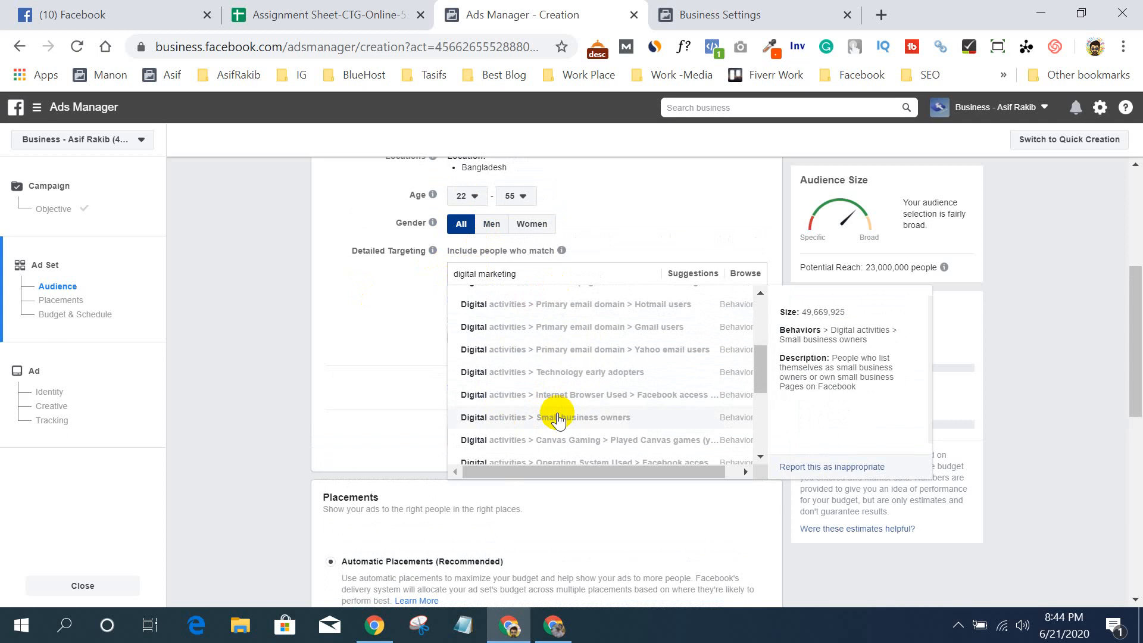
{"action": "scroll", "coordinate": [558, 420], "scroll_direction": "up", "scroll_amount": 10}
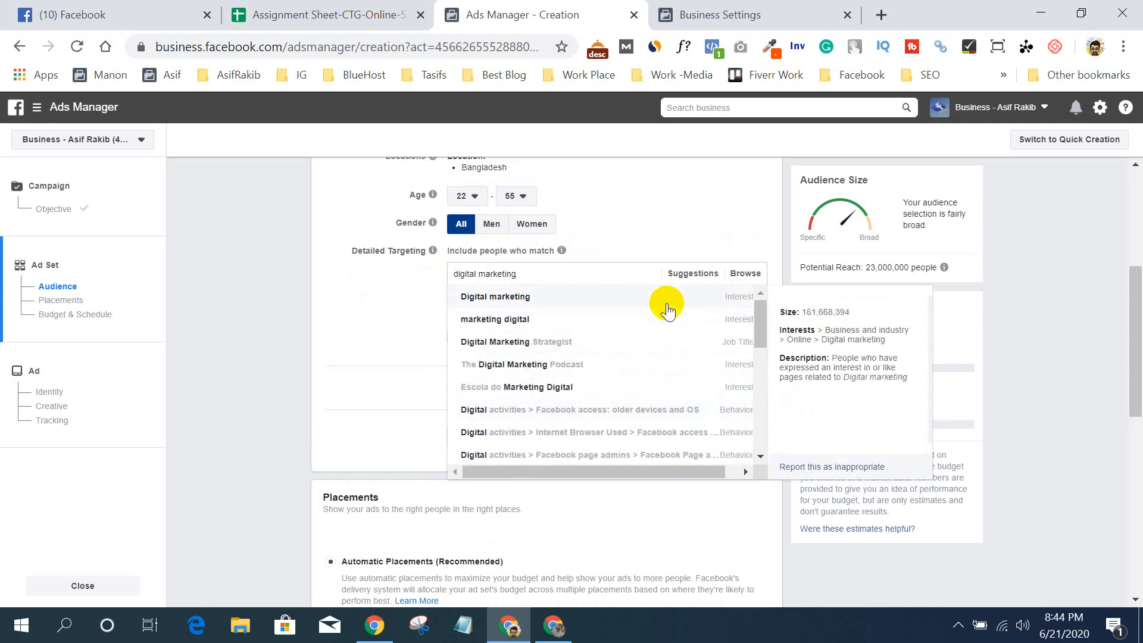
{"action": "mouse_move", "coordinate": [685, 303]}
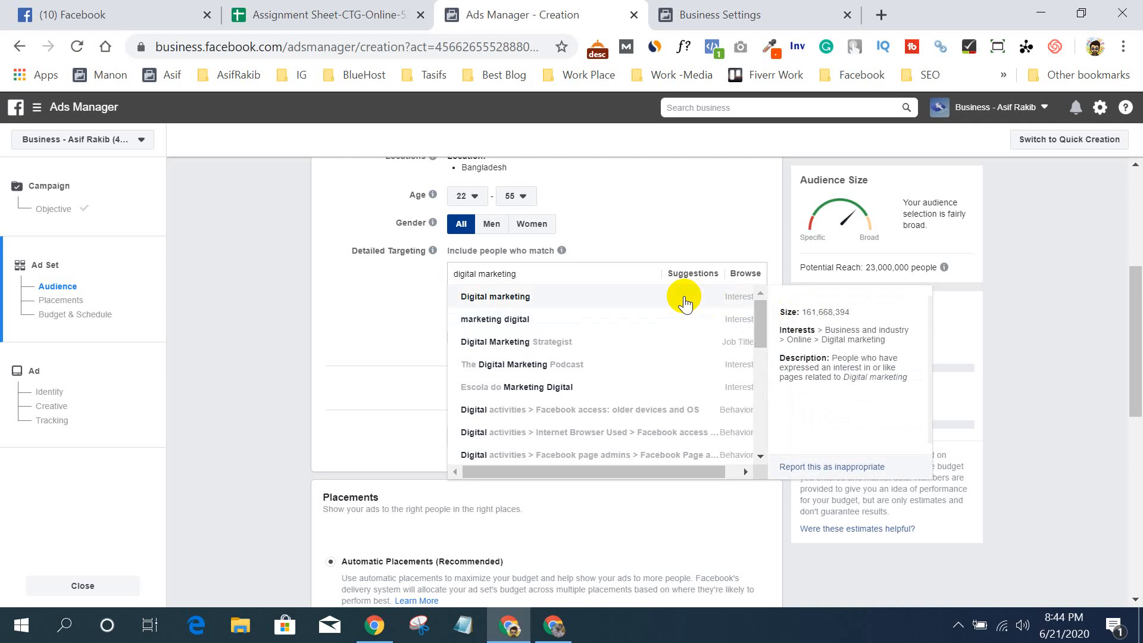
{"action": "left_click", "coordinate": [313, 301]}
- Widen the audience's age range to 13 - 65+
{"action": "left_click", "coordinate": [476, 197]}
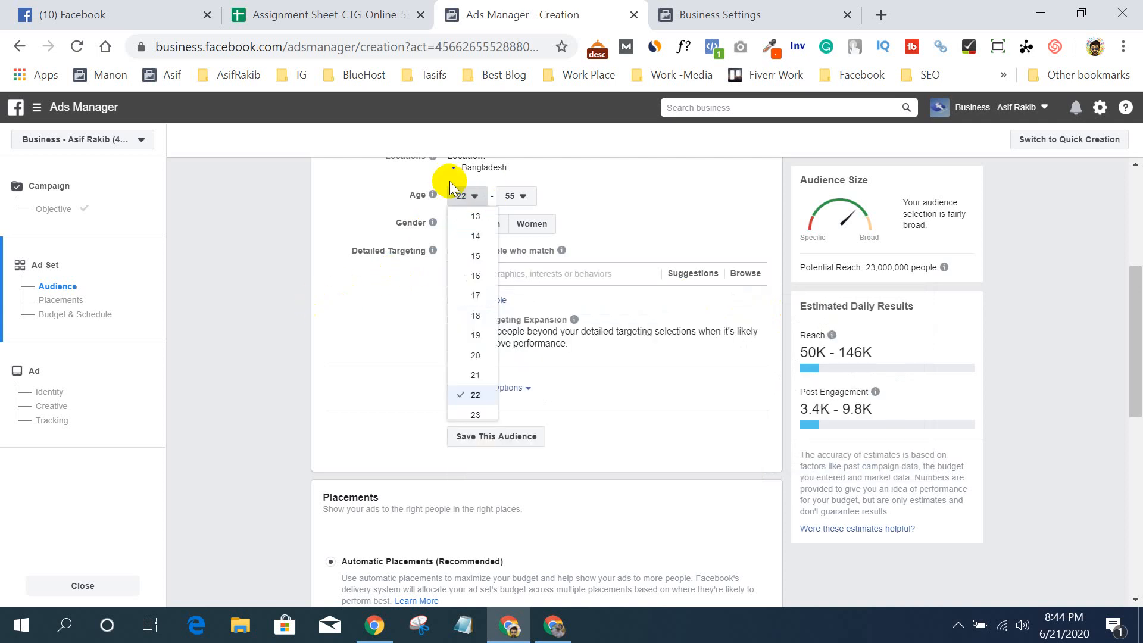
{"action": "left_click", "coordinate": [517, 196]}
{"action": "scroll", "coordinate": [524, 316], "scroll_direction": "down", "scroll_amount": 3}
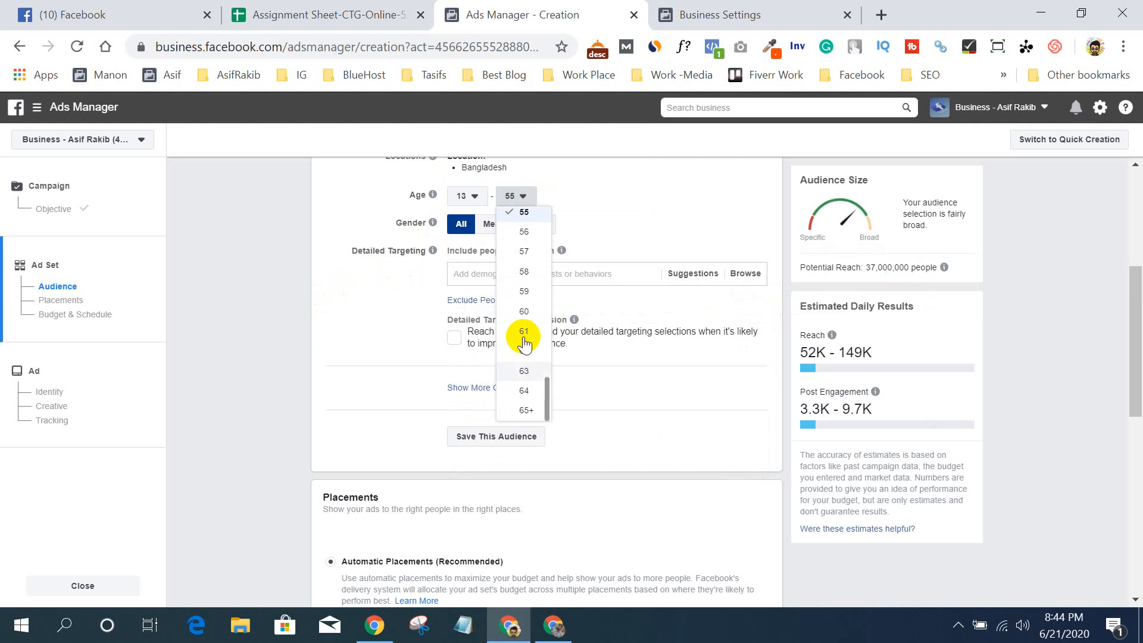
{"action": "left_click", "coordinate": [520, 403]}
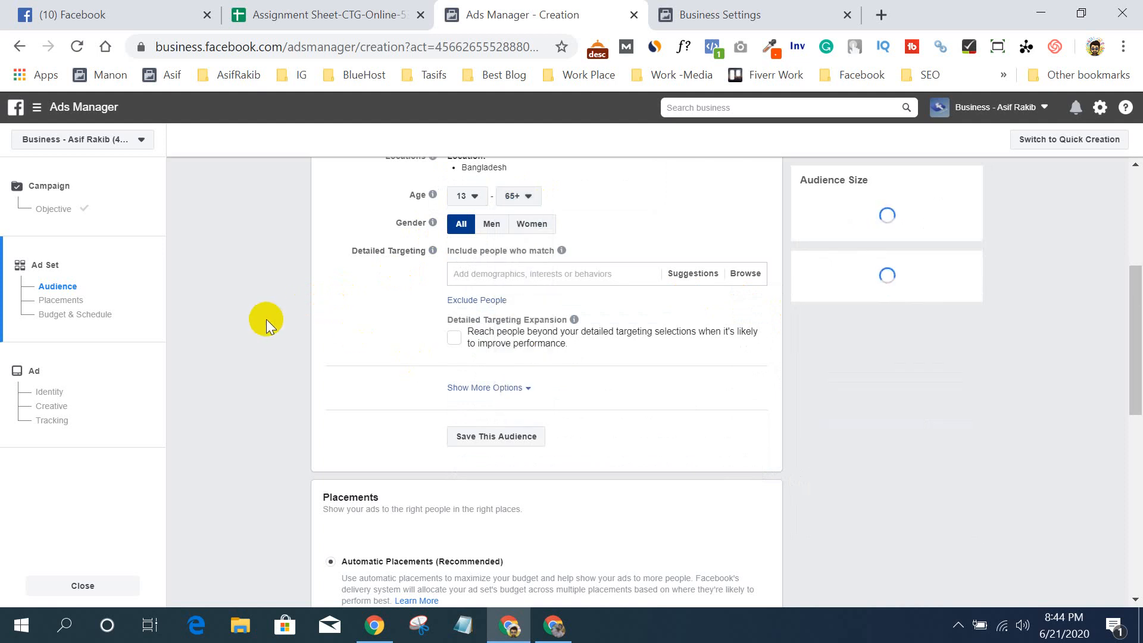
{"action": "scroll", "coordinate": [223, 327], "scroll_direction": "up", "scroll_amount": 2}
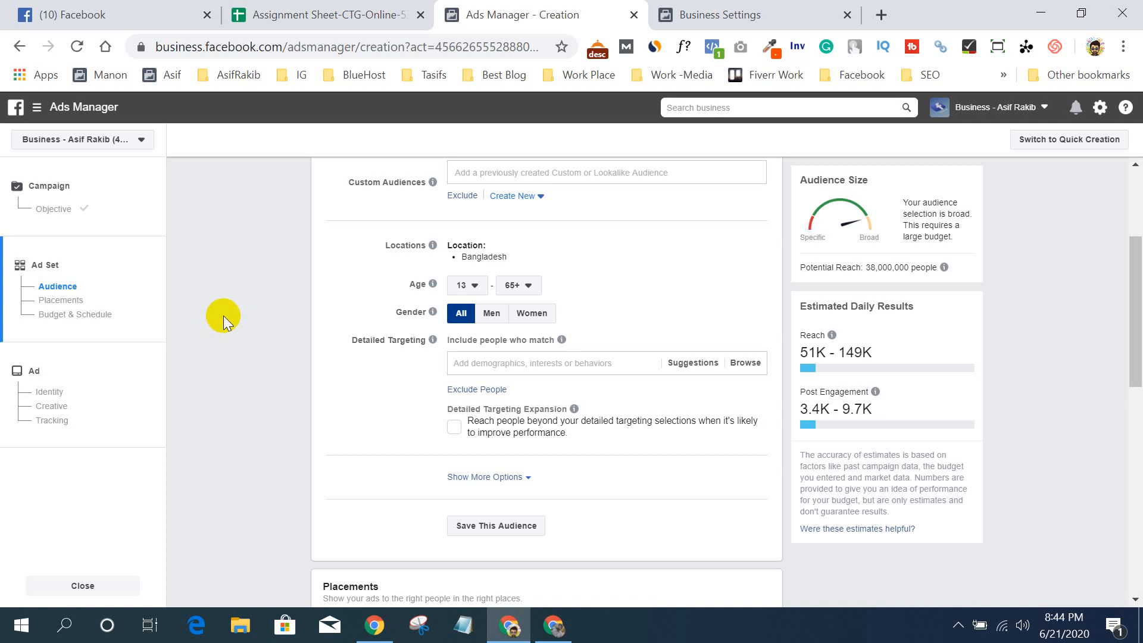
{"action": "scroll", "coordinate": [223, 315], "scroll_direction": "up", "scroll_amount": 3}
{"action": "scroll", "coordinate": [222, 313], "scroll_direction": "down", "scroll_amount": 4}
{"action": "scroll", "coordinate": [223, 313], "scroll_direction": "up", "scroll_amount": 2}
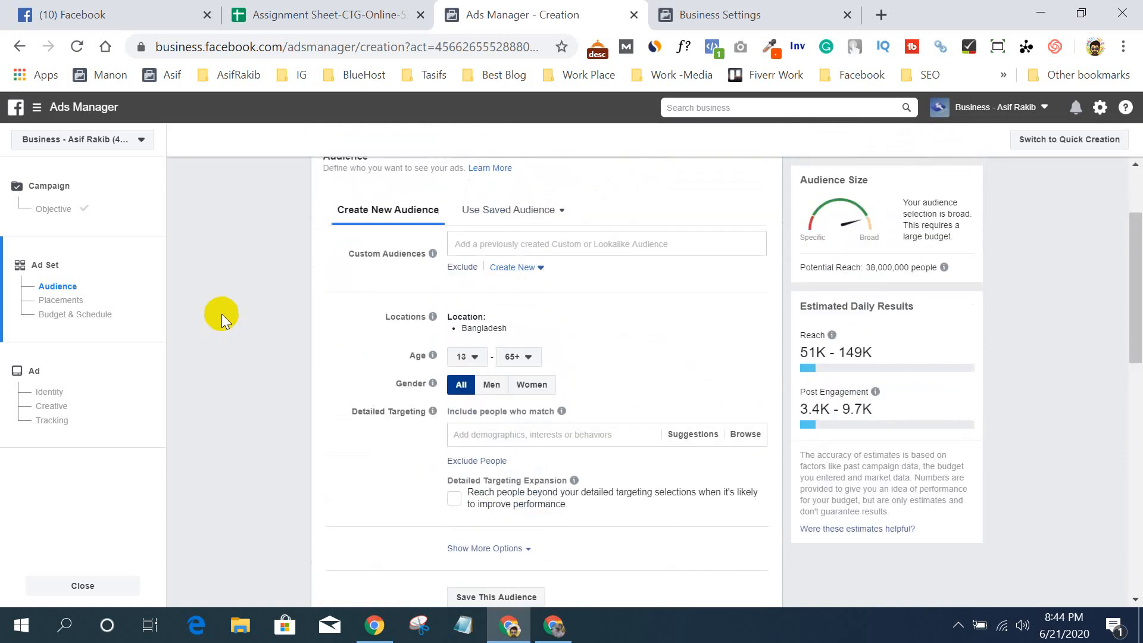
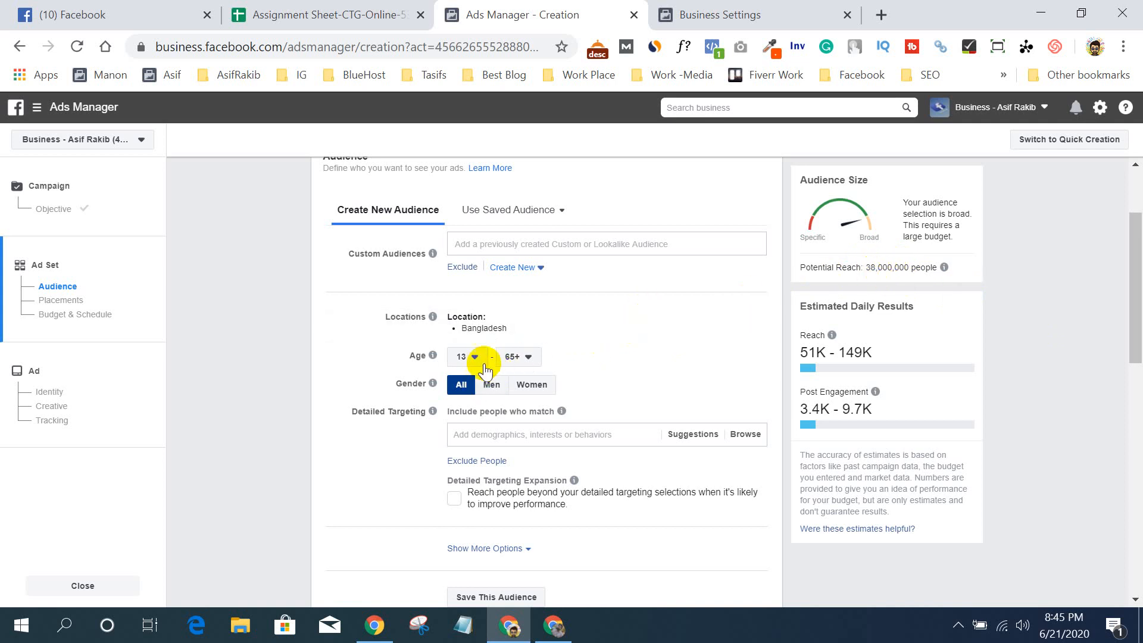
- Set the audience's minimum age to 22 and maximum age to 55
{"action": "left_click", "coordinate": [476, 357]}
{"action": "scroll", "coordinate": [473, 458], "scroll_direction": "down", "scroll_amount": 3}
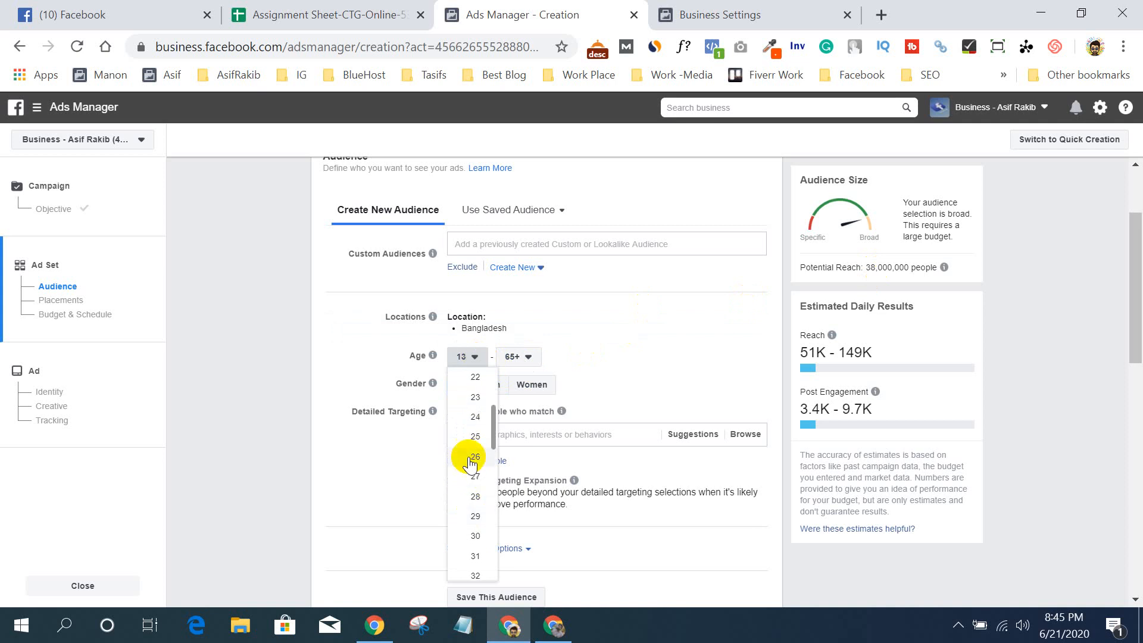
{"action": "left_click", "coordinate": [476, 376]}
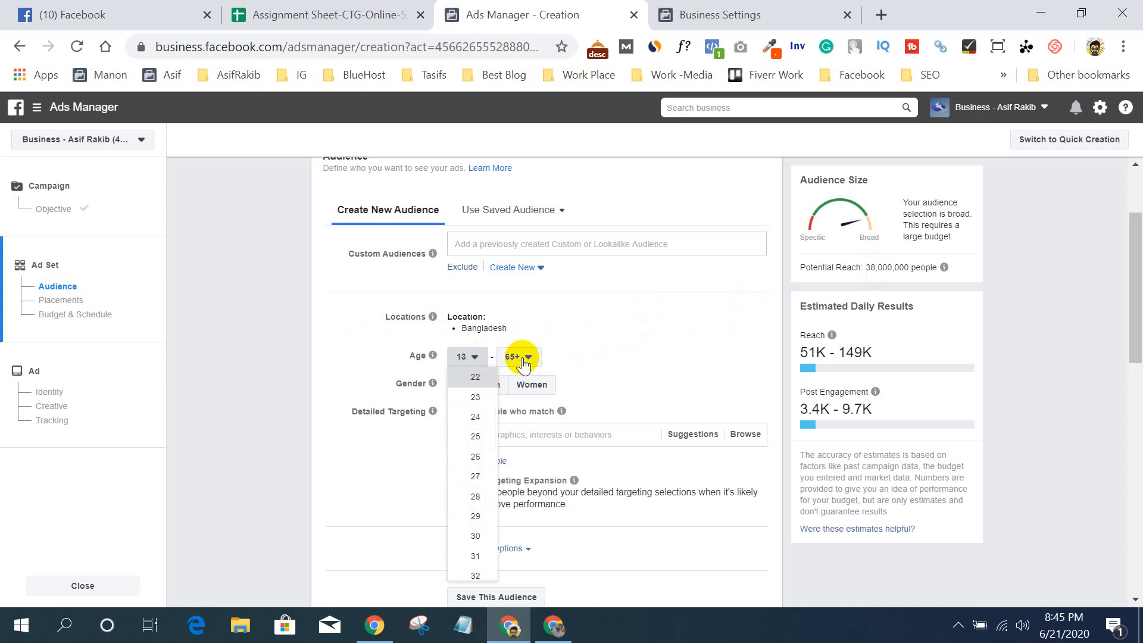
{"action": "left_click", "coordinate": [523, 358]}
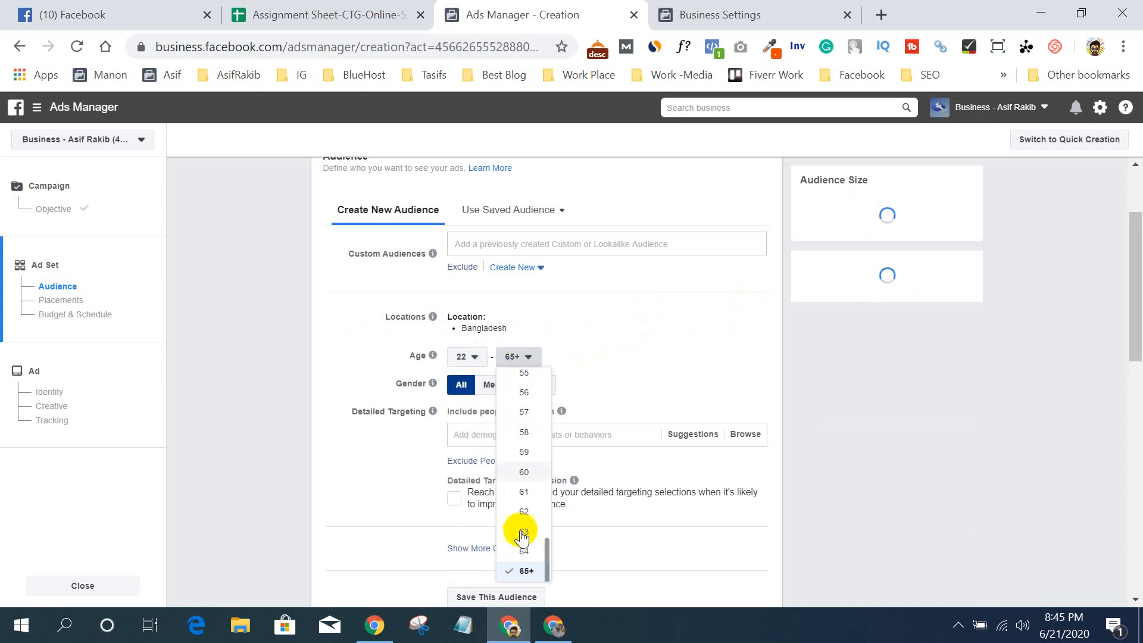
{"action": "left_click", "coordinate": [599, 349]}
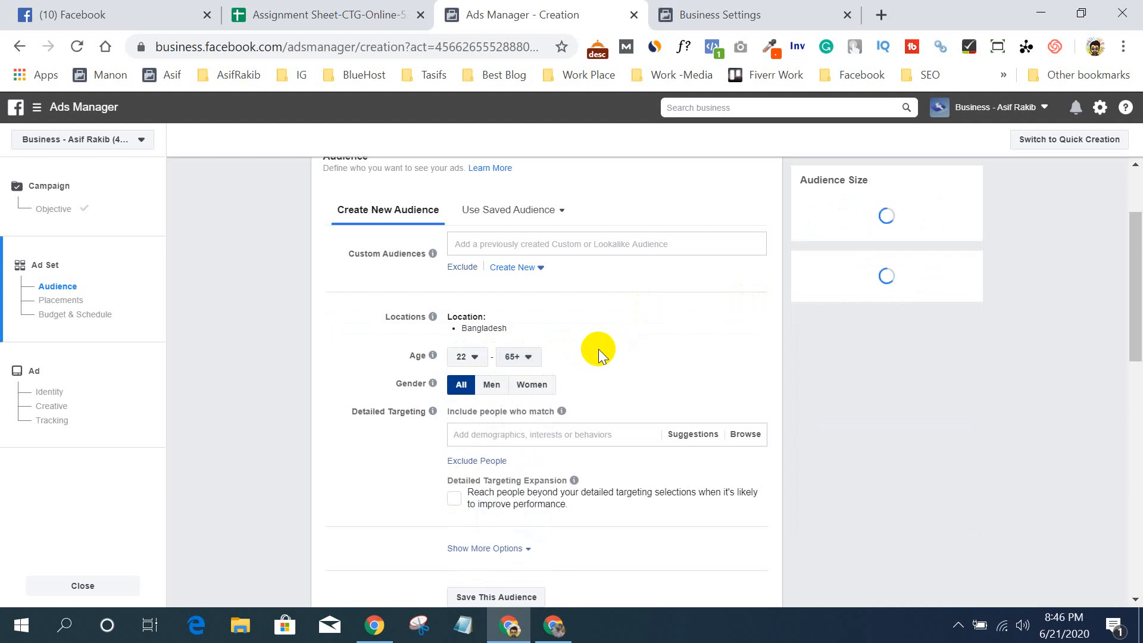
{"action": "left_click", "coordinate": [518, 357]}
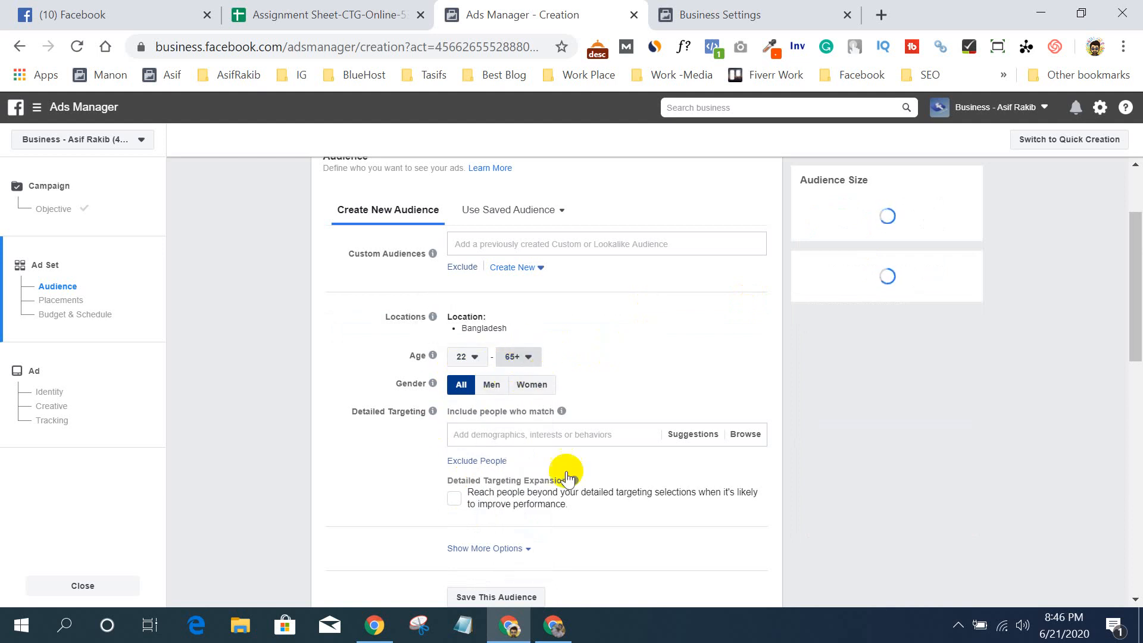
{"action": "scroll", "coordinate": [523, 500], "scroll_direction": "up", "scroll_amount": 2}
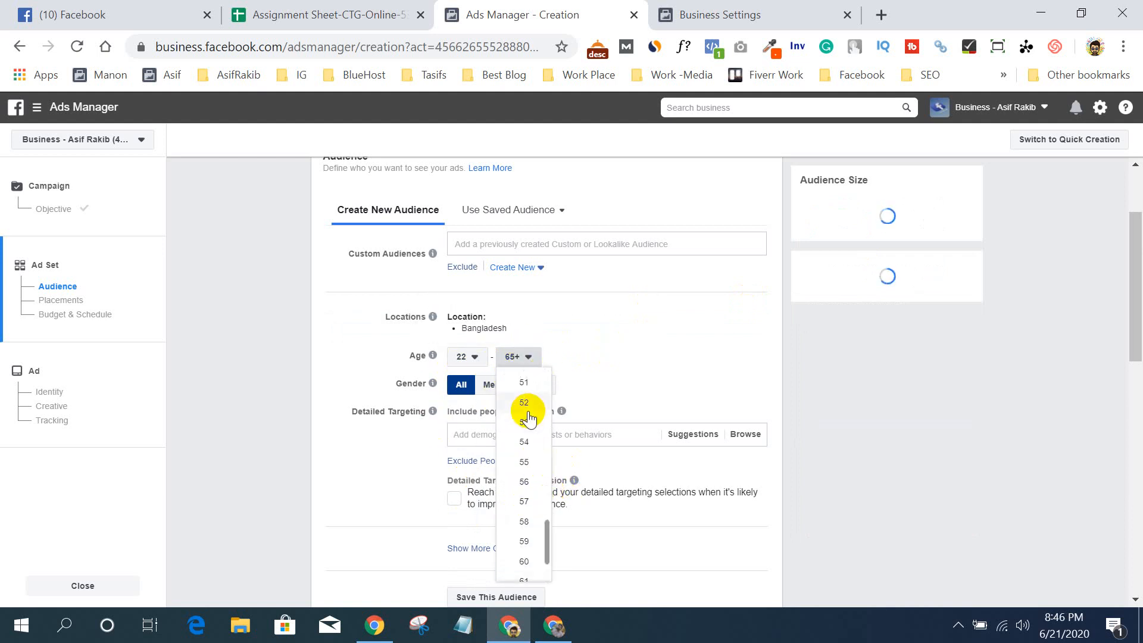
{"action": "left_click", "coordinate": [530, 462]}
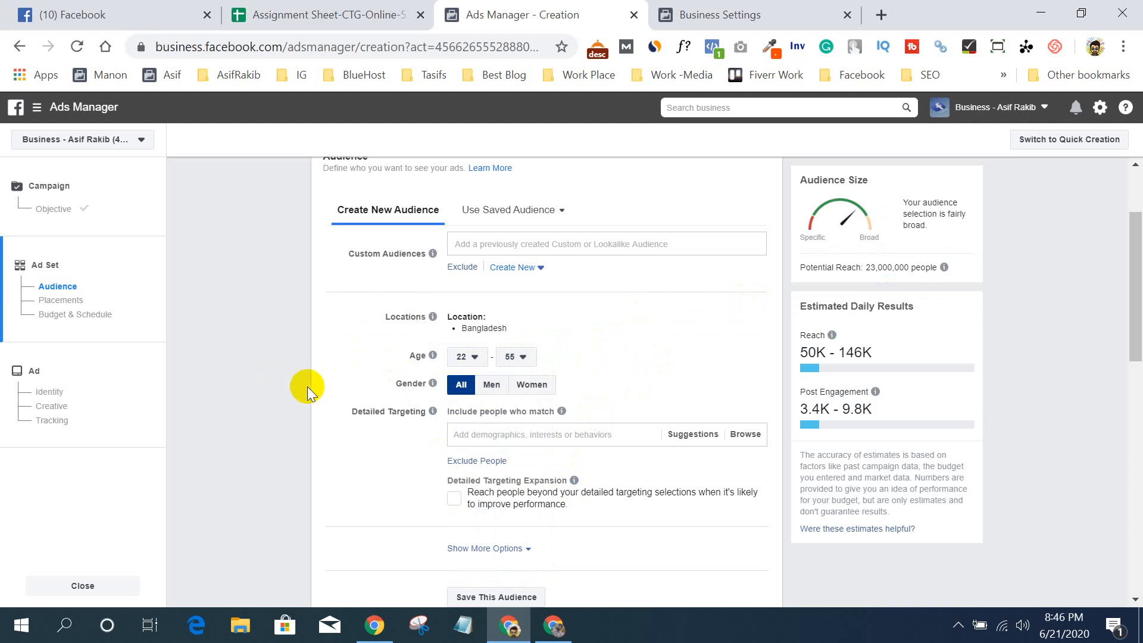
- Search detailed targeting for "digital marketing service" and browse the suggested behaviors
{"action": "scroll", "coordinate": [495, 374], "scroll_direction": "down", "scroll_amount": 1}
{"action": "left_click", "coordinate": [516, 344]}
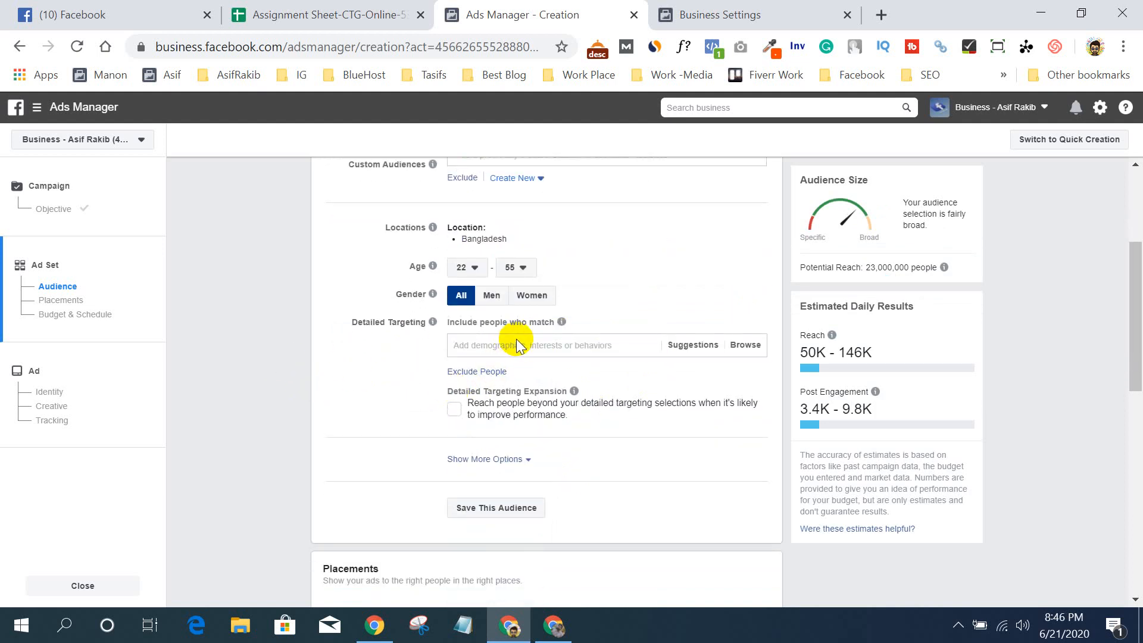
{"action": "type", "text": "digital mar"}
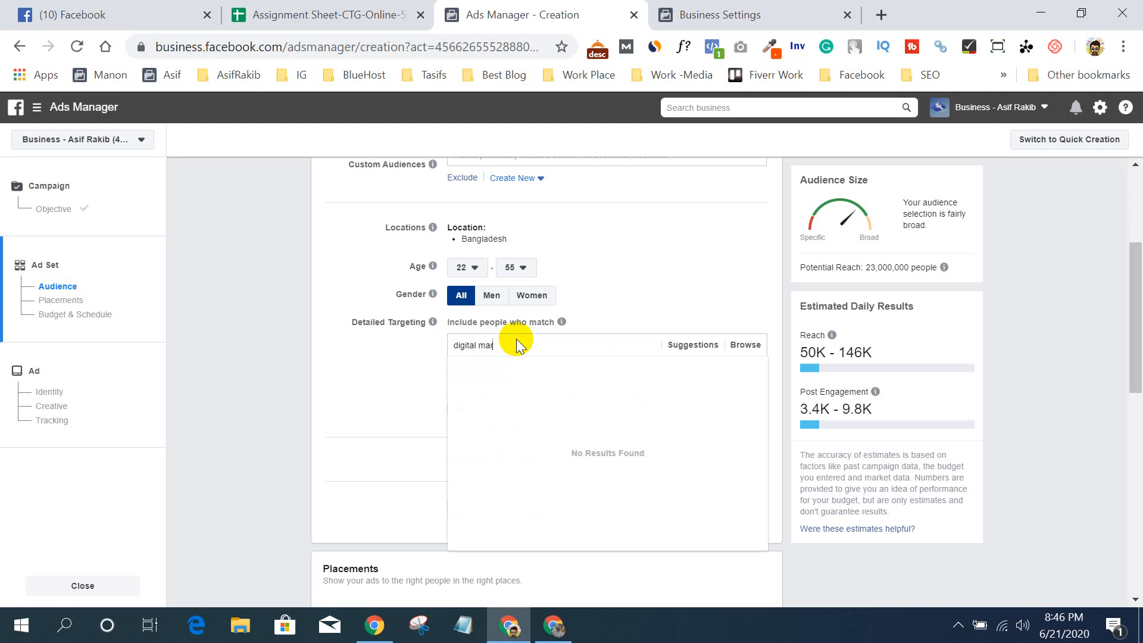
{"action": "type", "text": "keting service"}
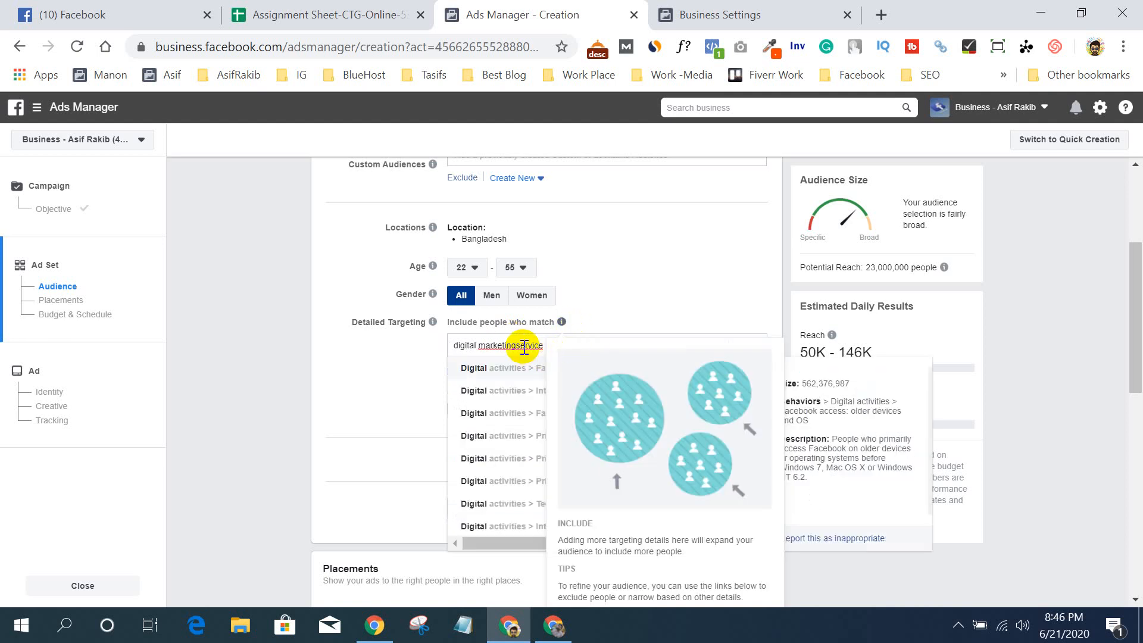
{"action": "triple_click", "coordinate": [521, 345]}
{"action": "left_click", "coordinate": [518, 347]}
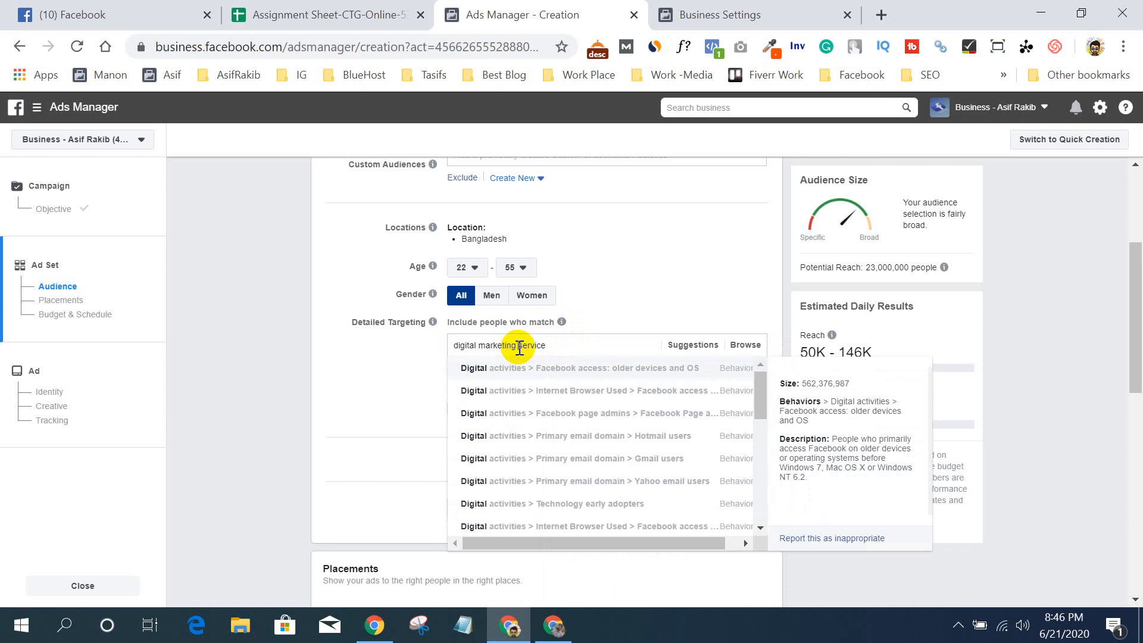
{"action": "key", "text": "ctrl+a"}
{"action": "left_click", "coordinate": [569, 343]}
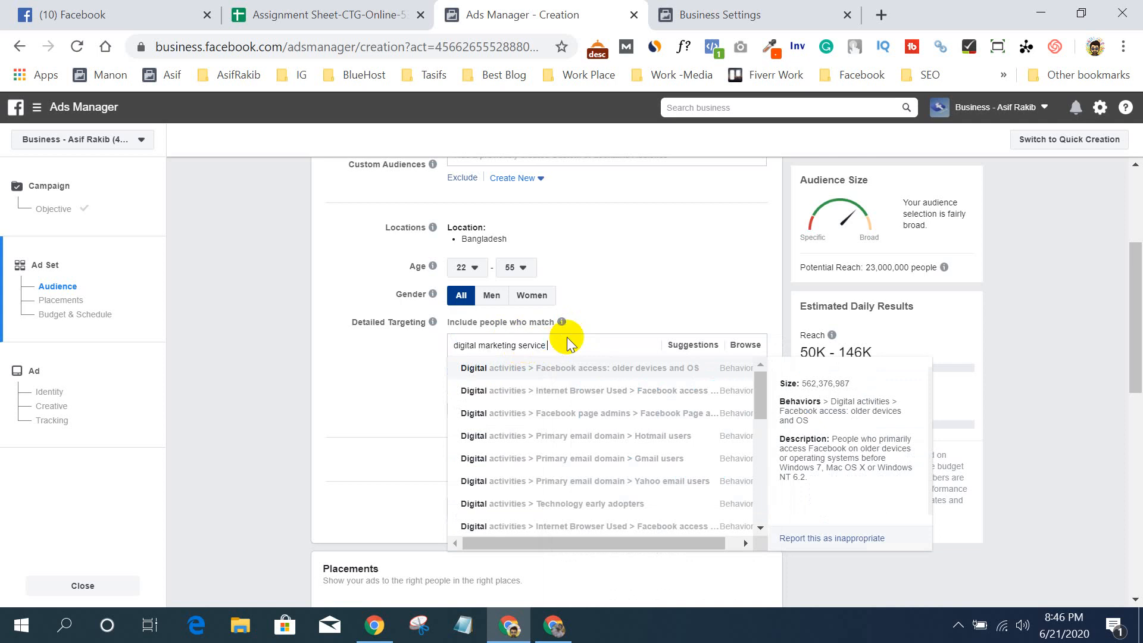
{"action": "scroll", "coordinate": [569, 374], "scroll_direction": "down", "scroll_amount": 5}
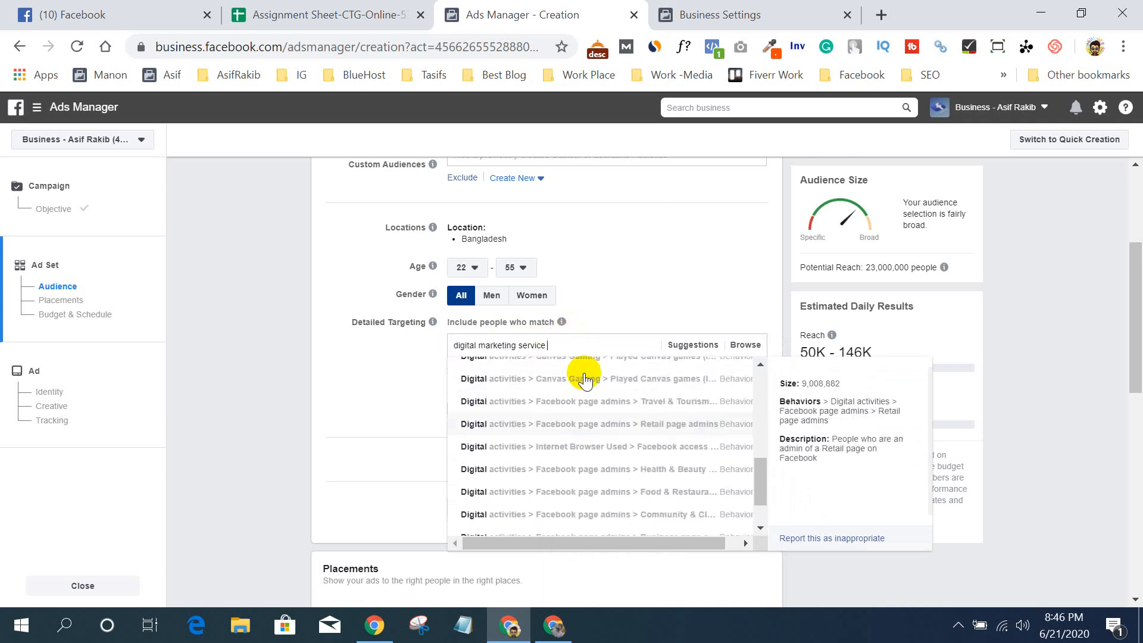
- Shorten the detailed targeting search to "digital marketing" and add the job title Digital Marketing Strategist
{"action": "scroll", "coordinate": [587, 369], "scroll_direction": "up", "scroll_amount": 5}
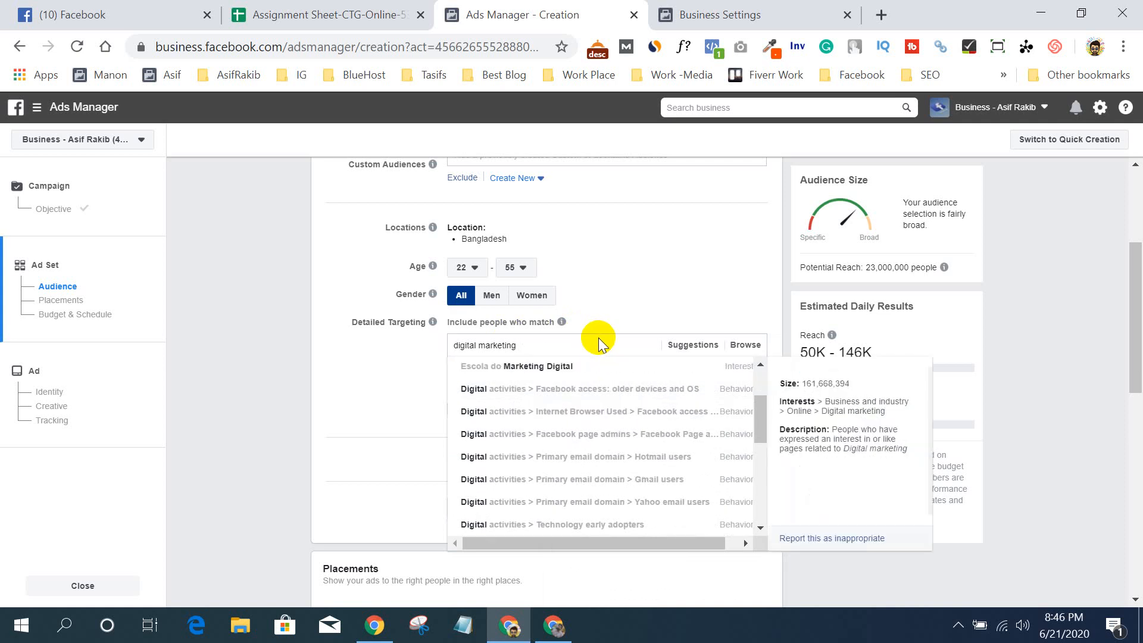
{"action": "scroll", "coordinate": [583, 417], "scroll_direction": "up", "scroll_amount": 3}
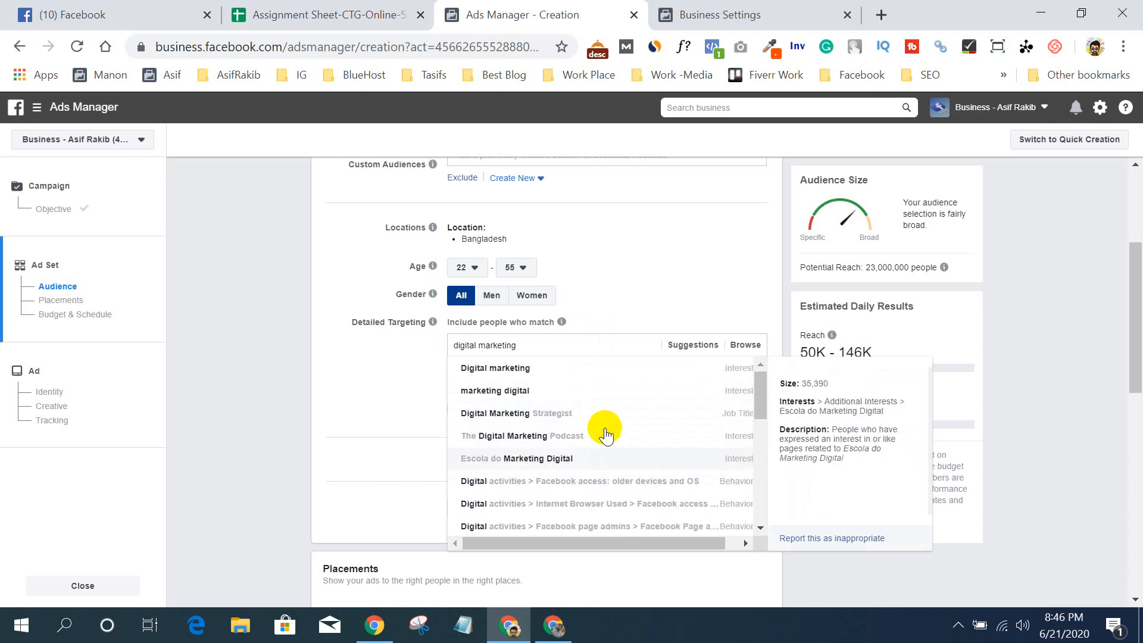
{"action": "left_click", "coordinate": [556, 415]}
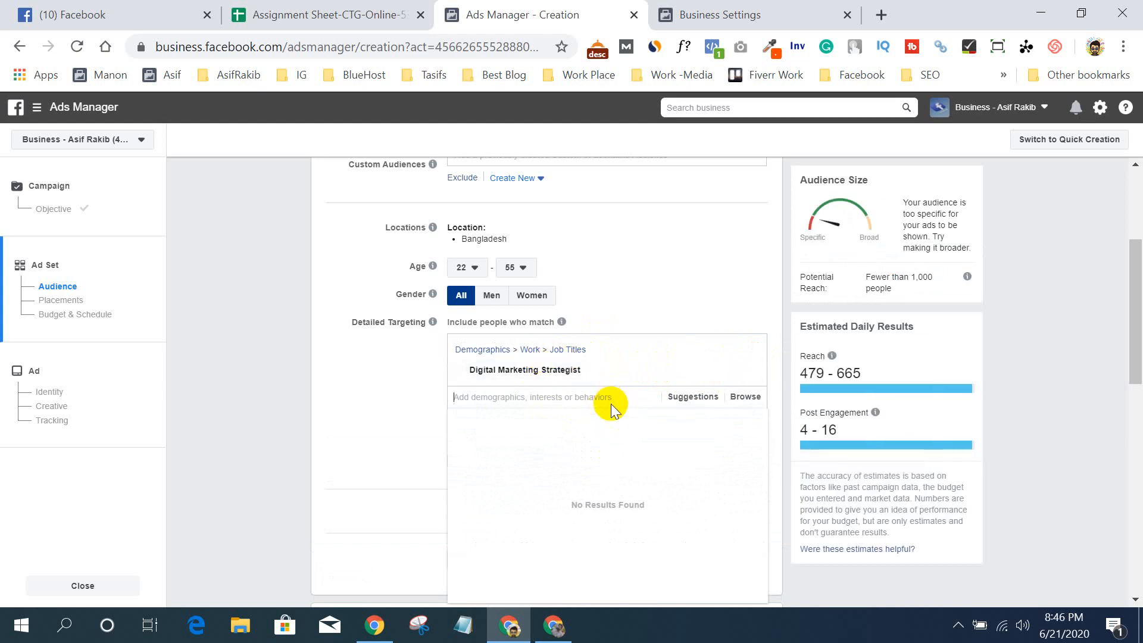
- Open the targeting suggestions and add the job titles Marketing Specialist and Director of Sales and Marketing
{"action": "left_click", "coordinate": [692, 398]}
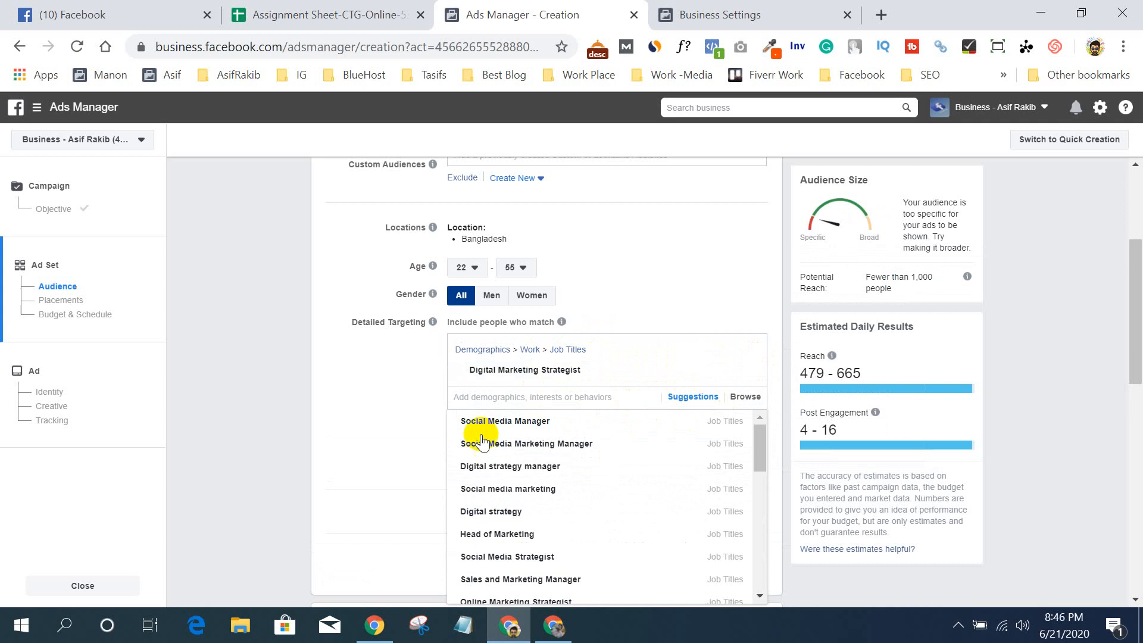
{"action": "scroll", "coordinate": [696, 381], "scroll_direction": "down", "scroll_amount": 2}
{"action": "scroll", "coordinate": [727, 364], "scroll_direction": "down", "scroll_amount": 6}
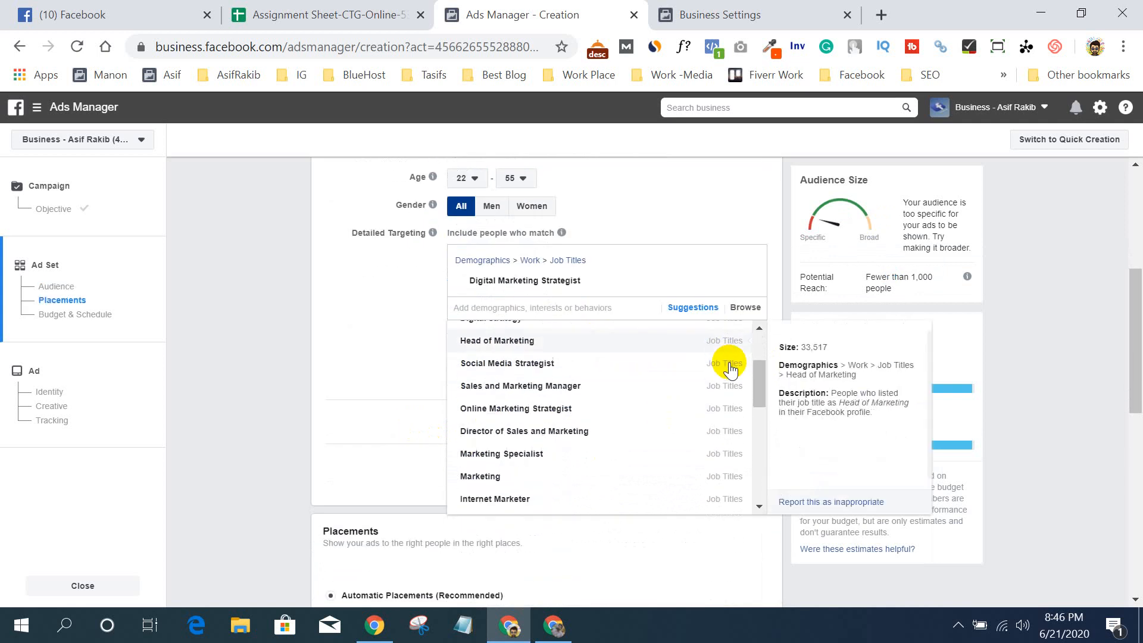
{"action": "scroll", "coordinate": [630, 383], "scroll_direction": "up", "scroll_amount": 5}
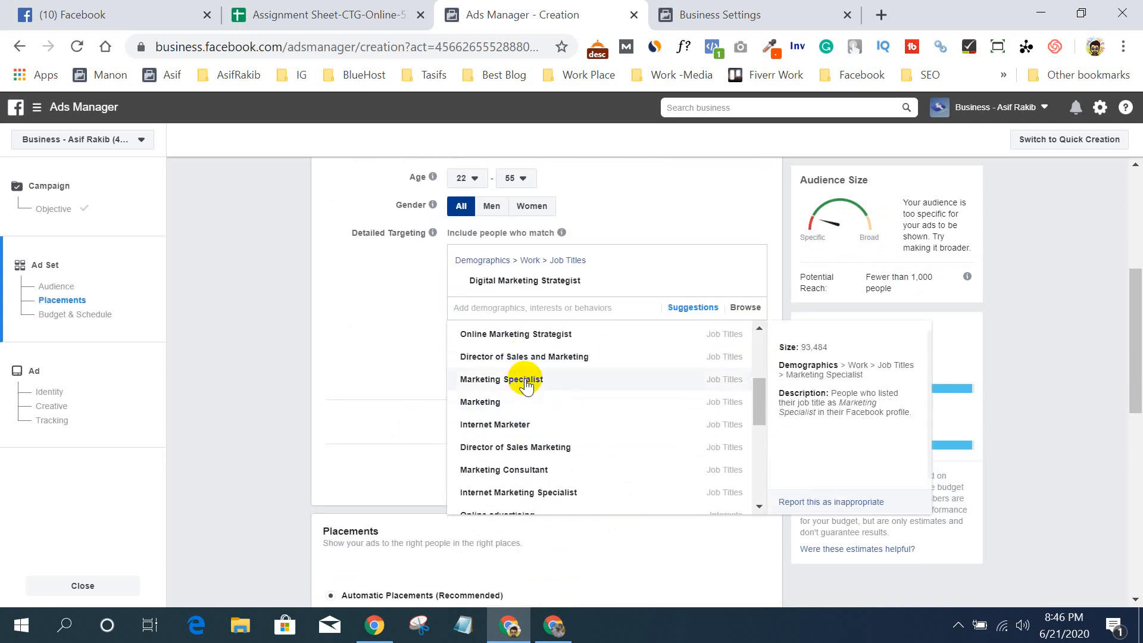
{"action": "left_click", "coordinate": [526, 381]}
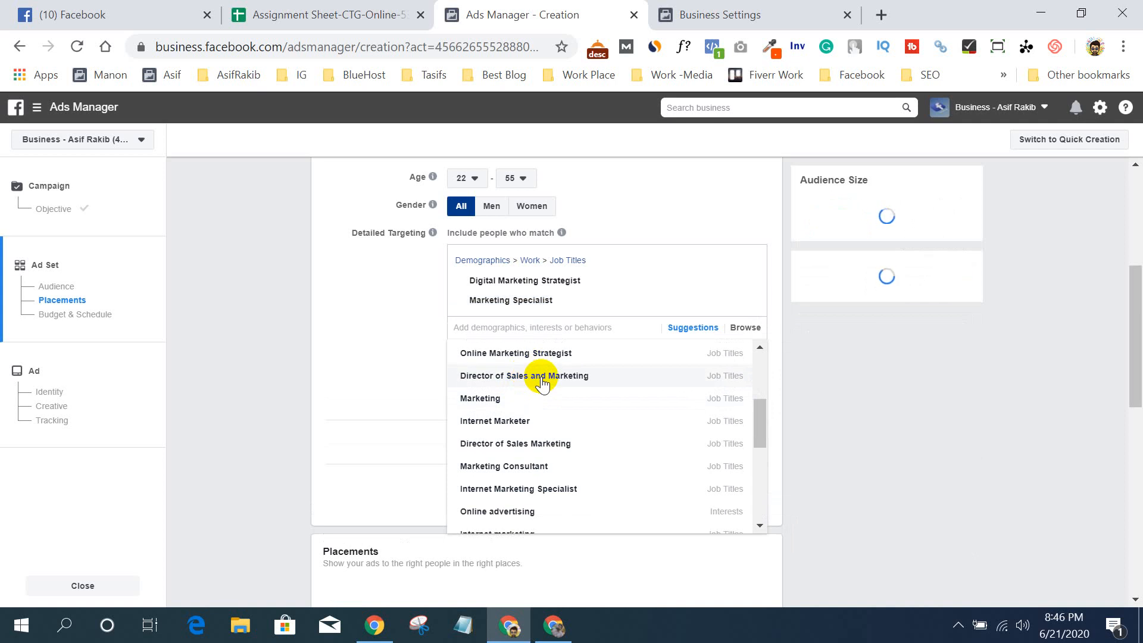
{"action": "left_click", "coordinate": [542, 377]}
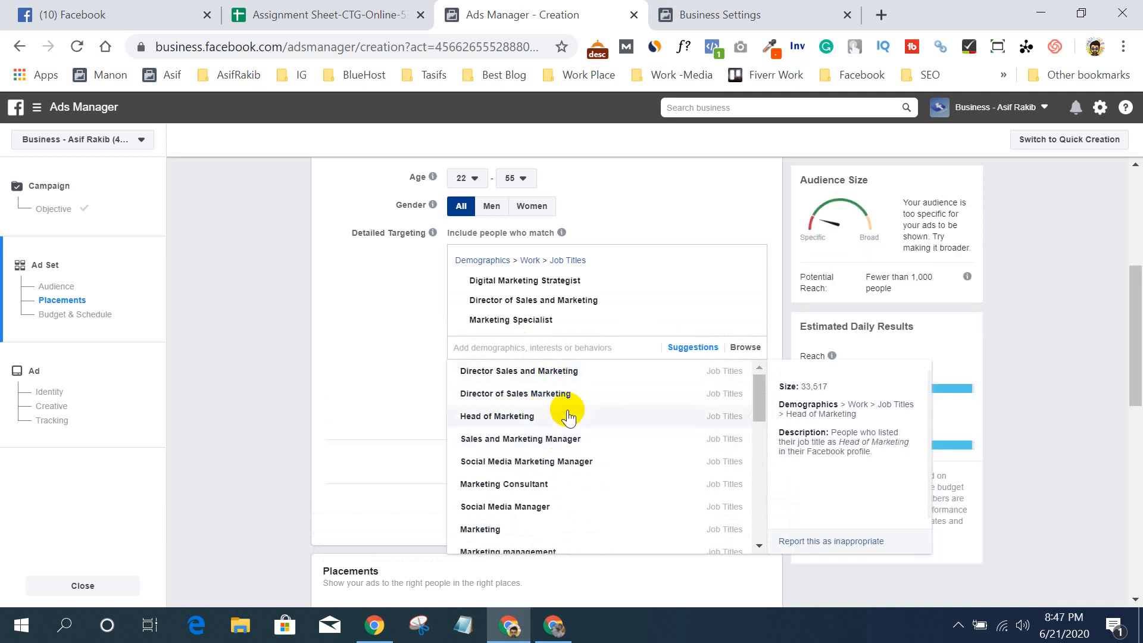
- Add the suggested job titles Sales and Marketing Manager, Social Media Manager and Director Sales and Marketing, and close the suggestions
{"action": "scroll", "coordinate": [545, 429], "scroll_direction": "up", "scroll_amount": 3}
{"action": "scroll", "coordinate": [379, 480], "scroll_direction": "down", "scroll_amount": 3}
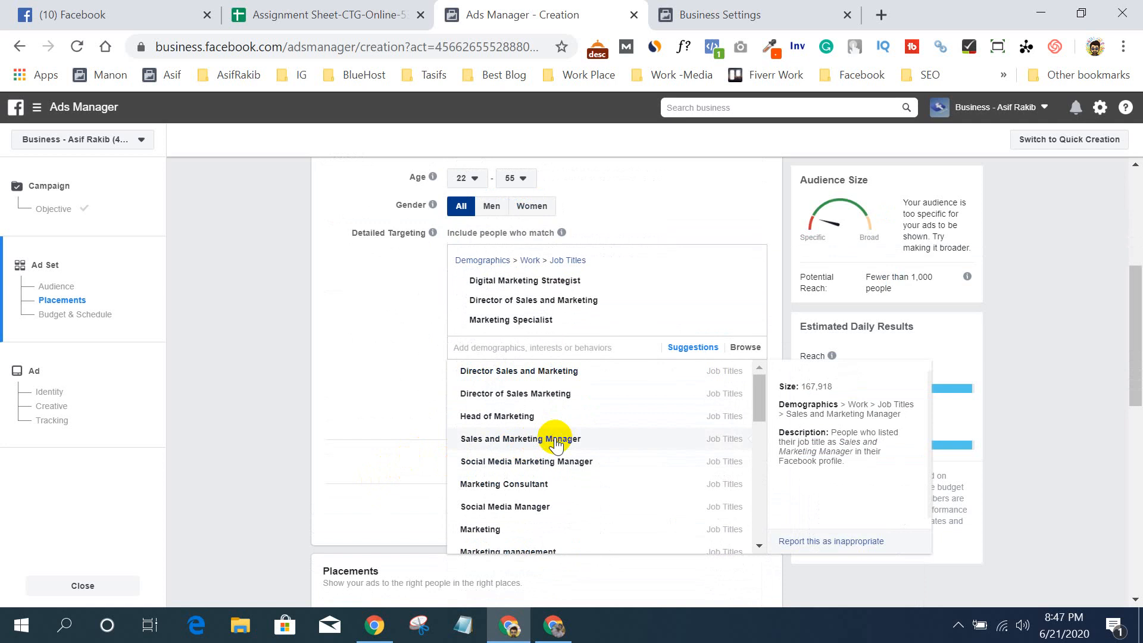
{"action": "left_click", "coordinate": [555, 444]}
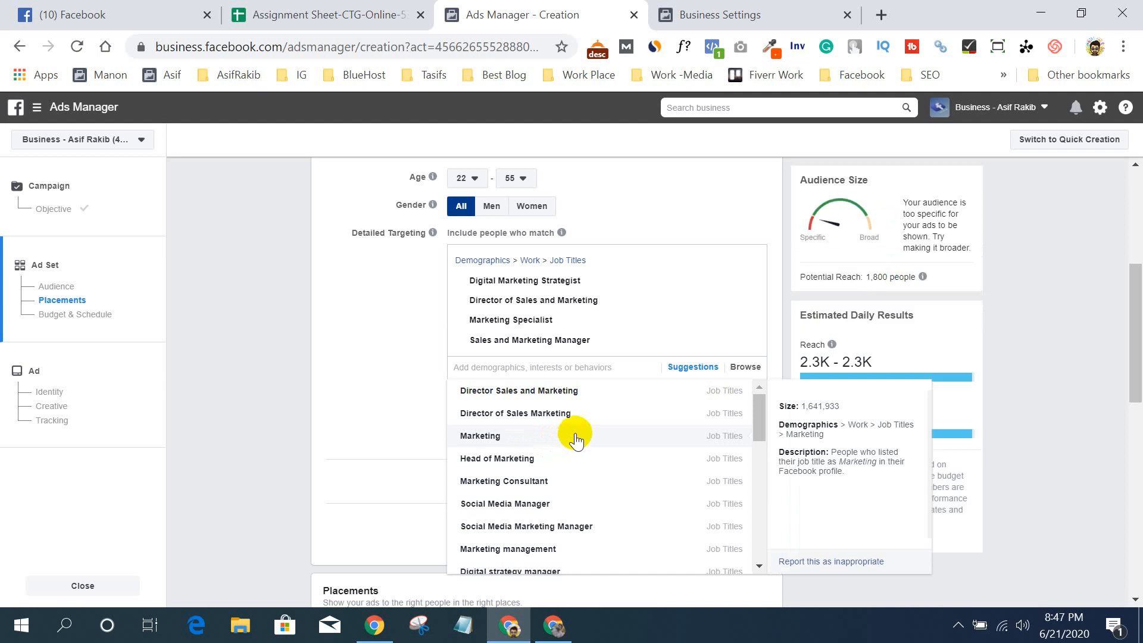
{"action": "scroll", "coordinate": [576, 439], "scroll_direction": "down", "scroll_amount": 5}
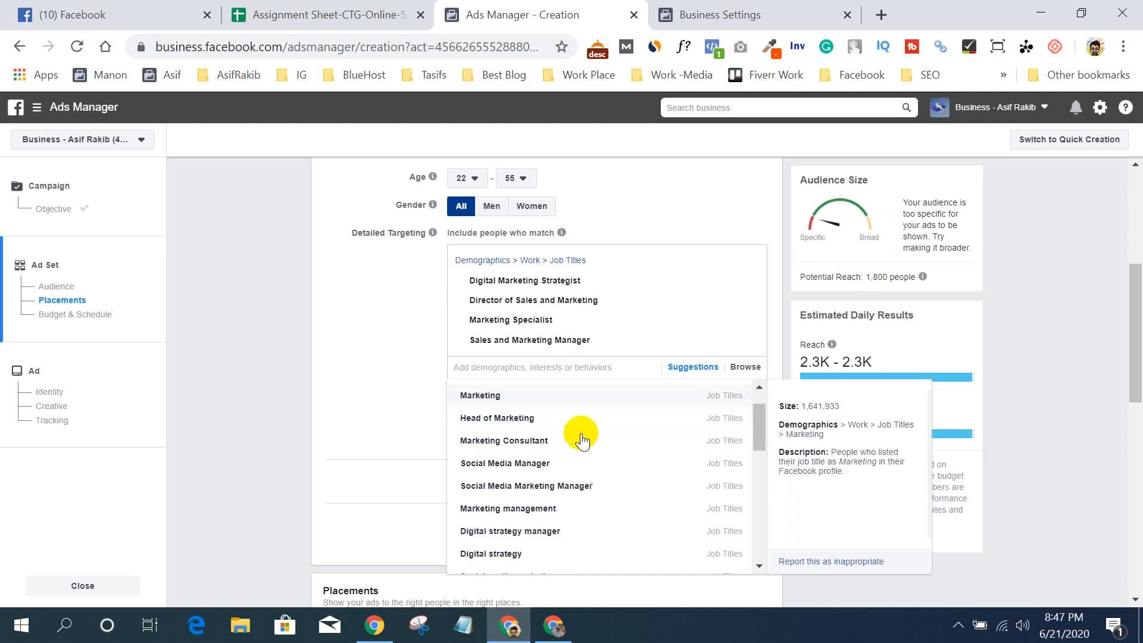
{"action": "scroll", "coordinate": [581, 441], "scroll_direction": "up", "scroll_amount": 3}
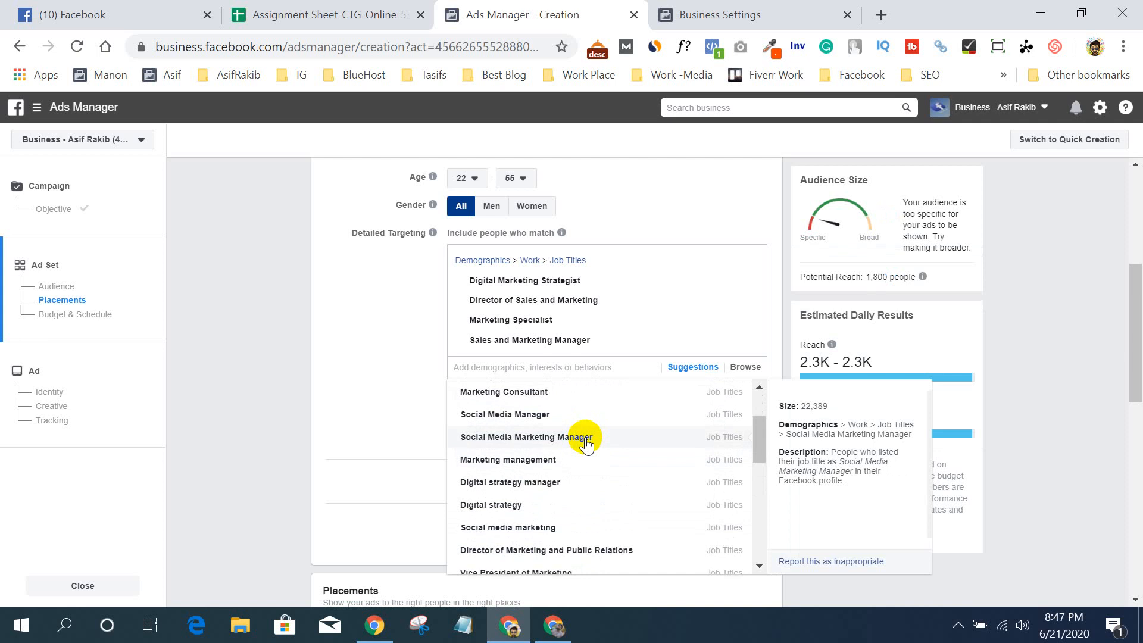
{"action": "left_click", "coordinate": [582, 417]}
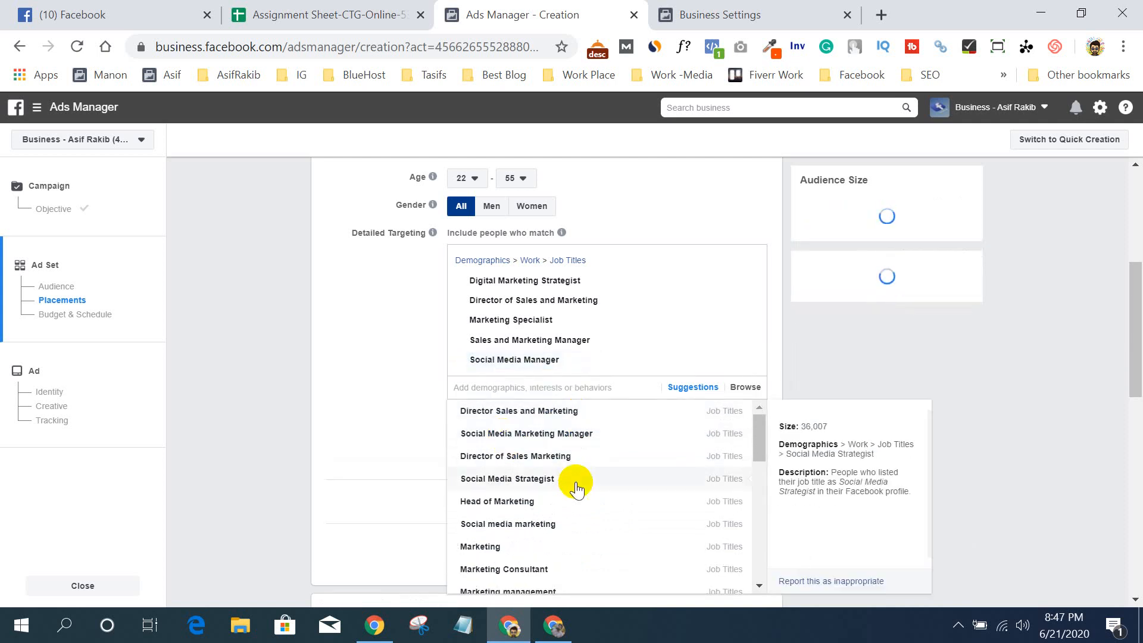
{"action": "left_click", "coordinate": [594, 412]}
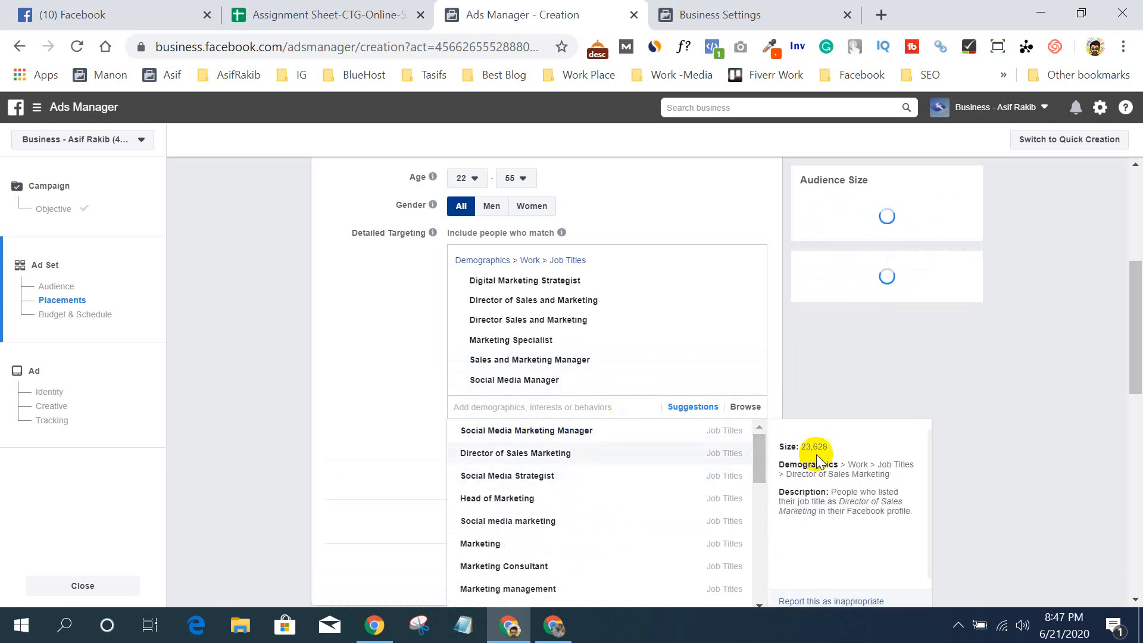
{"action": "left_click", "coordinate": [416, 378]}
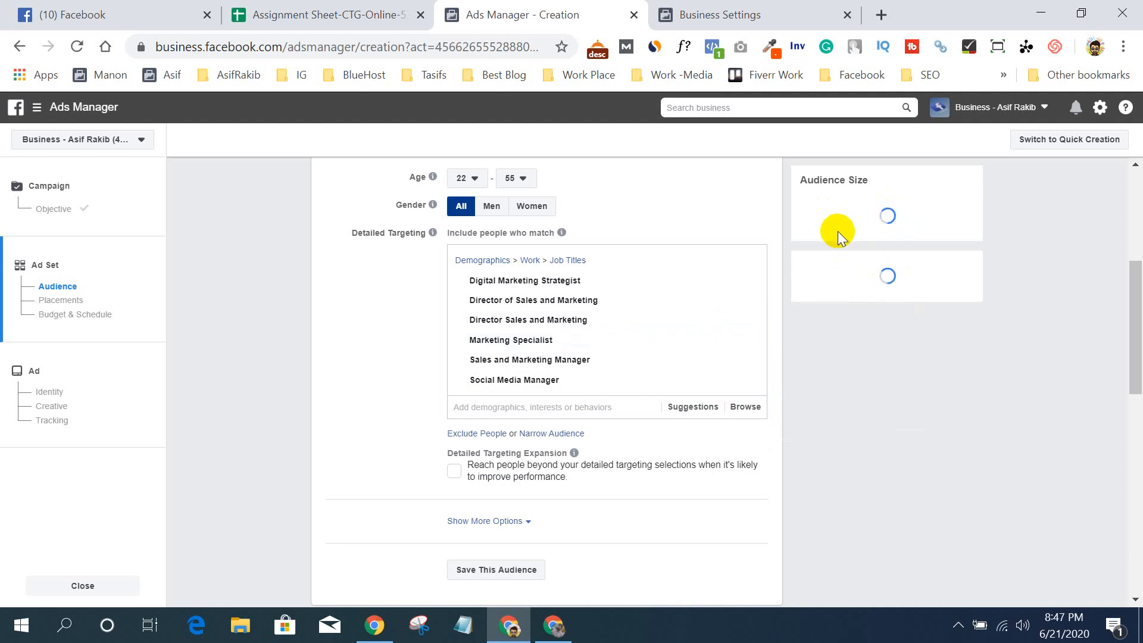
- Search detailed targeting for "online marketing"
{"action": "mouse_move", "coordinate": [674, 356]}
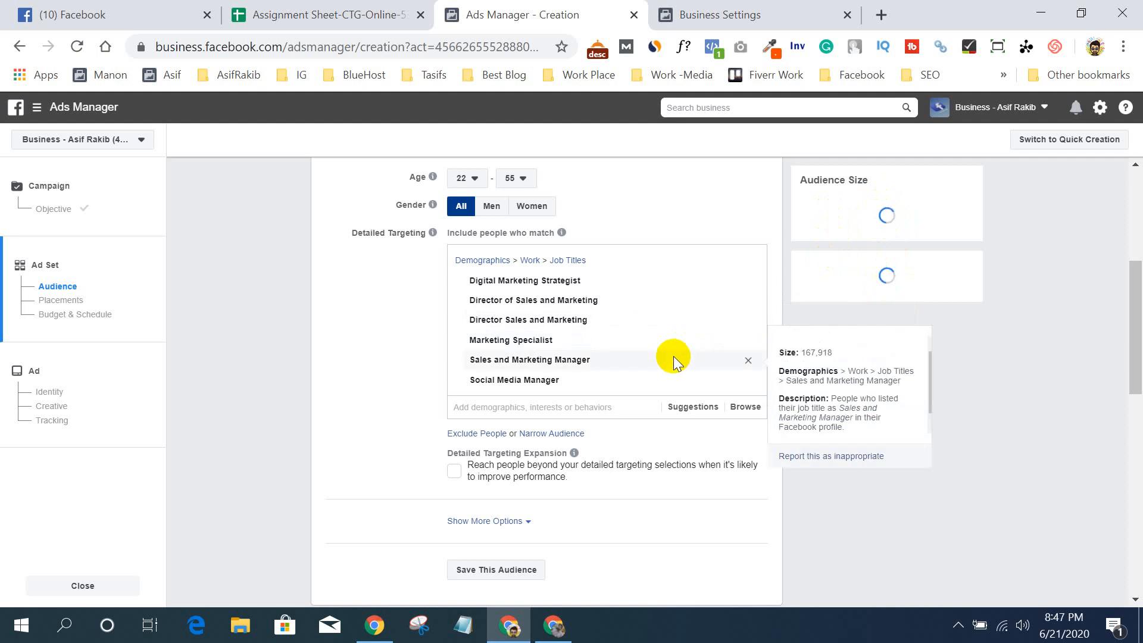
{"action": "left_click", "coordinate": [536, 408]}
{"action": "type", "text": "d"}
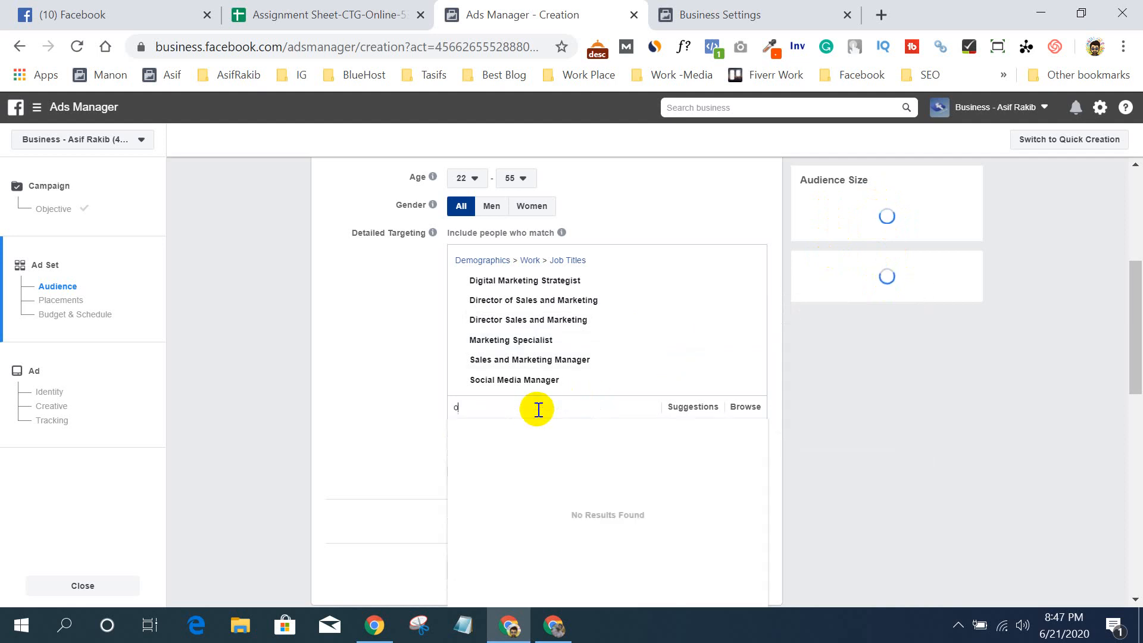
{"action": "type", "text": "nline marketing"}
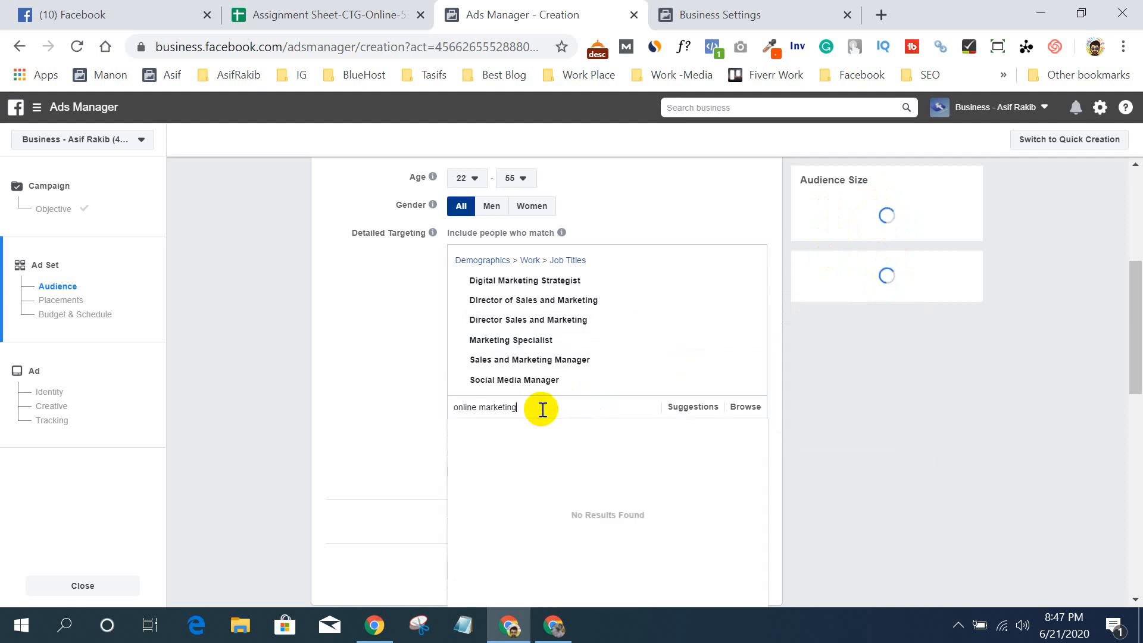
- Check the computer's Wi-Fi connection and the hidden system tray icons
{"action": "left_click", "coordinate": [1005, 626]}
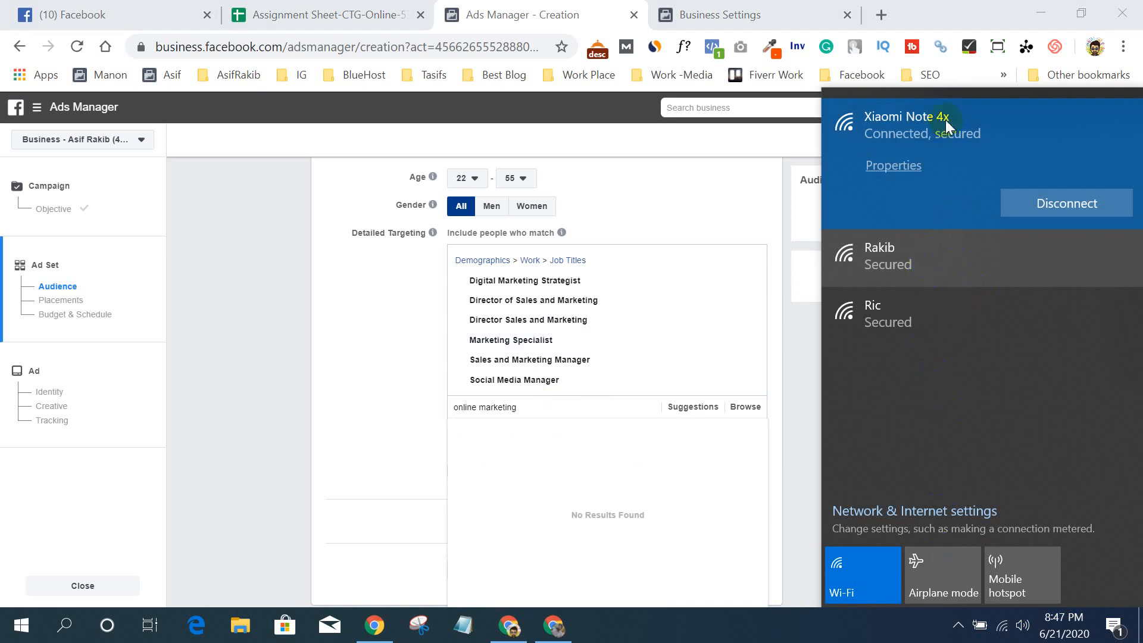
{"action": "left_click", "coordinate": [958, 627]}
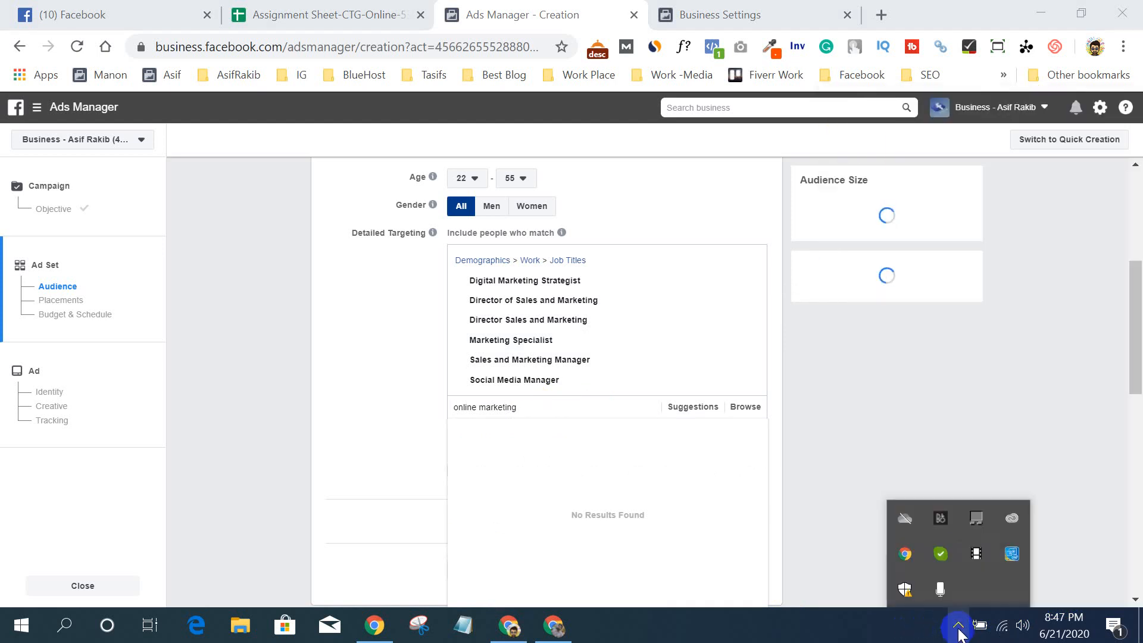
{"action": "left_click", "coordinate": [959, 627]}
{"action": "left_click", "coordinate": [958, 627]}
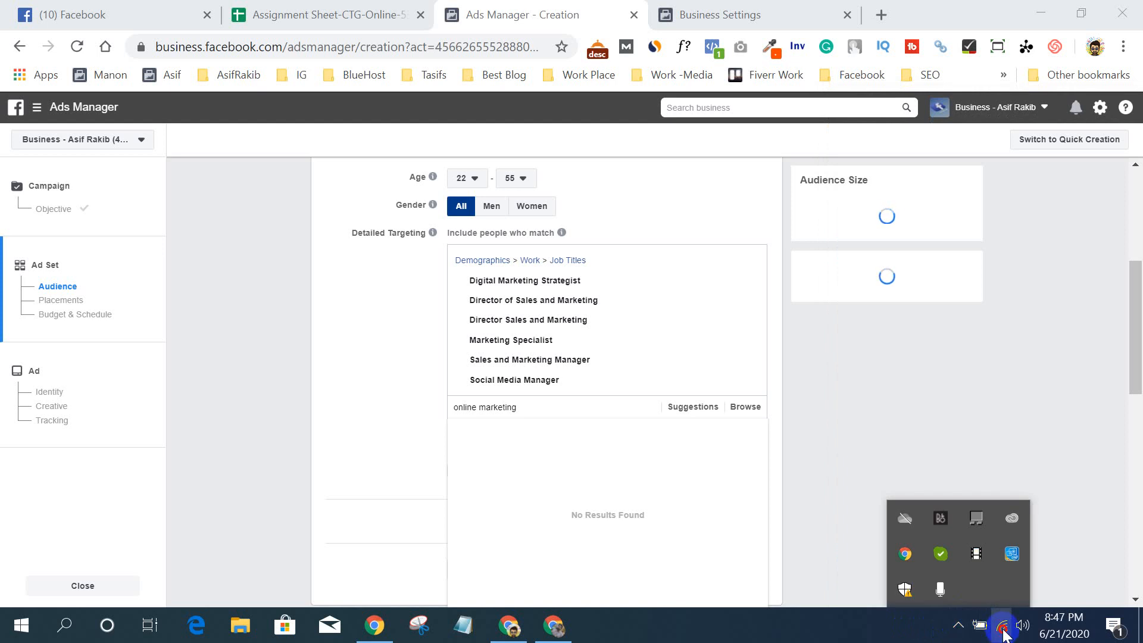
{"action": "left_click", "coordinate": [1004, 629]}
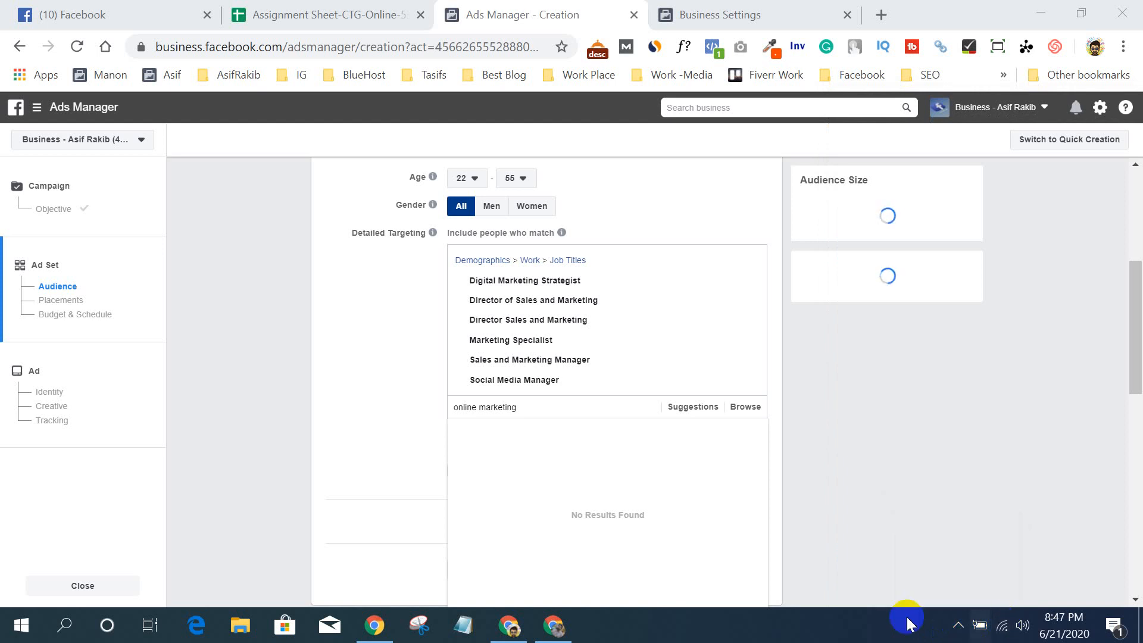
{"action": "left_click", "coordinate": [1000, 624]}
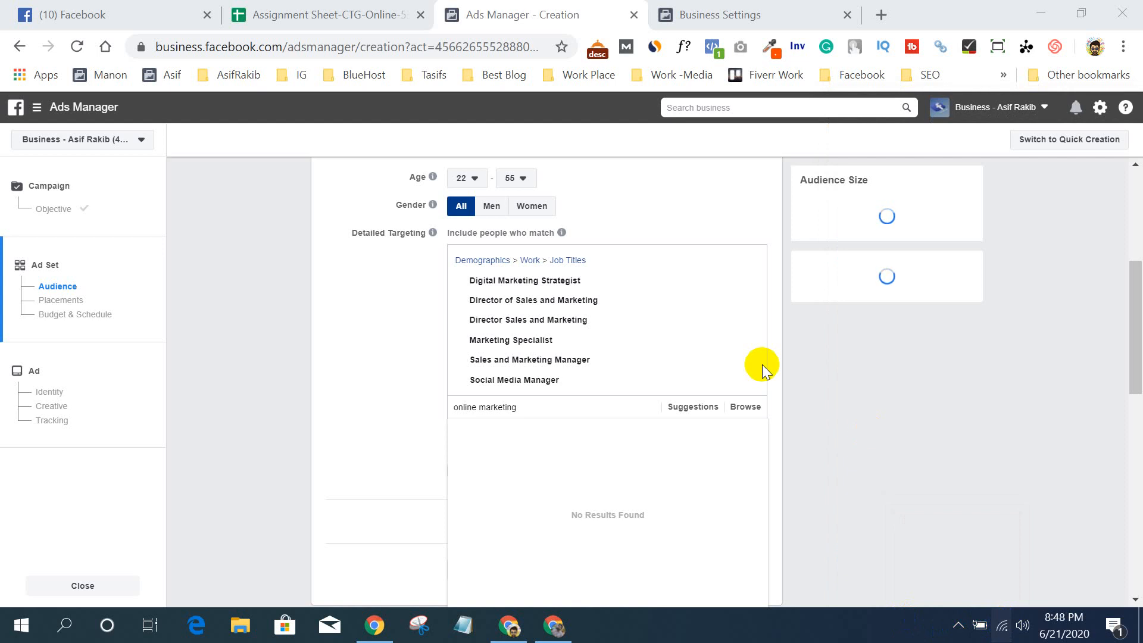
{"action": "scroll", "coordinate": [894, 494], "scroll_direction": "down", "scroll_amount": 5}
{"action": "scroll", "coordinate": [921, 472], "scroll_direction": "down", "scroll_amount": 2}
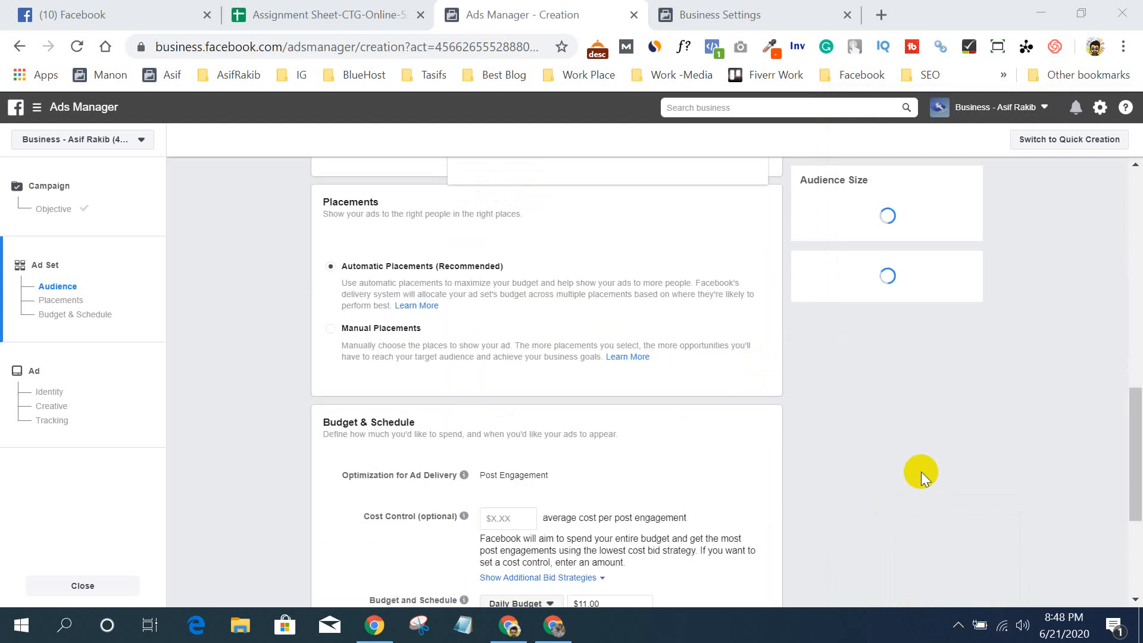
{"action": "scroll", "coordinate": [921, 471], "scroll_direction": "up", "scroll_amount": 10}
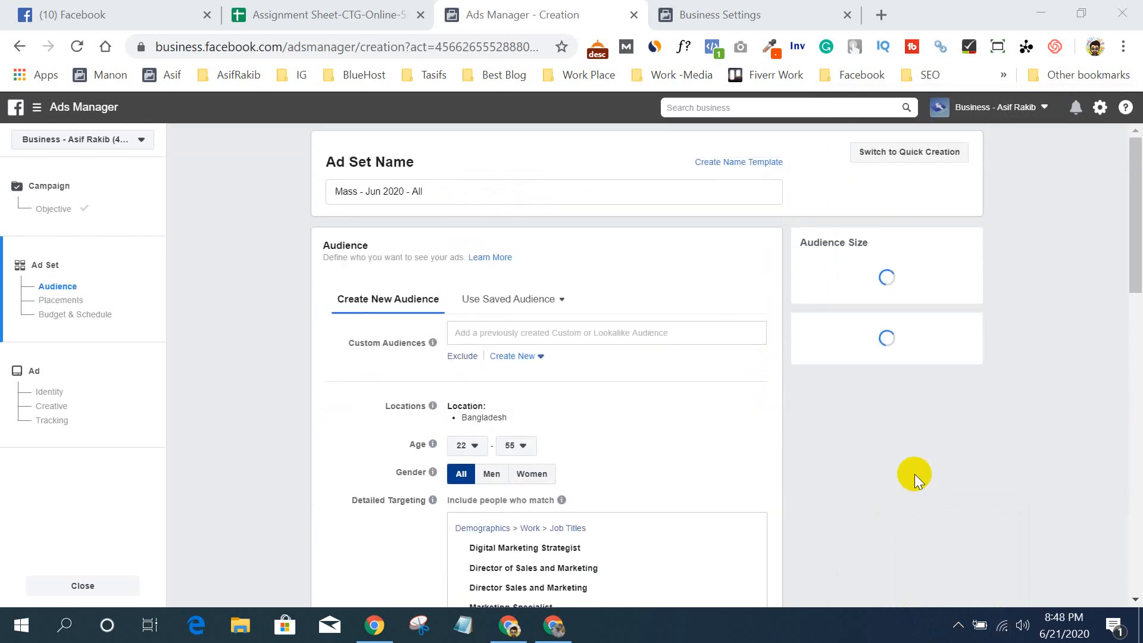
{"action": "left_click_drag", "start_coordinate": [1138, 217], "coordinate": [1136, 178]}
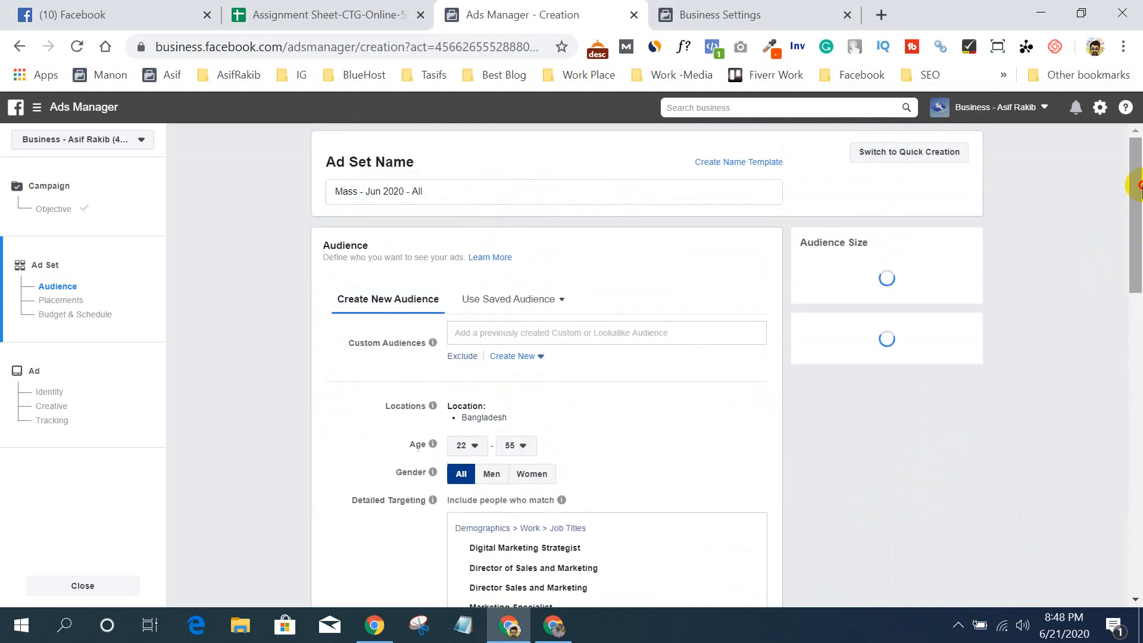
- Check the computer's Wi-Fi connection and switch to the Google Meet call to inspect the current network's details
{"action": "left_click", "coordinate": [1006, 627]}
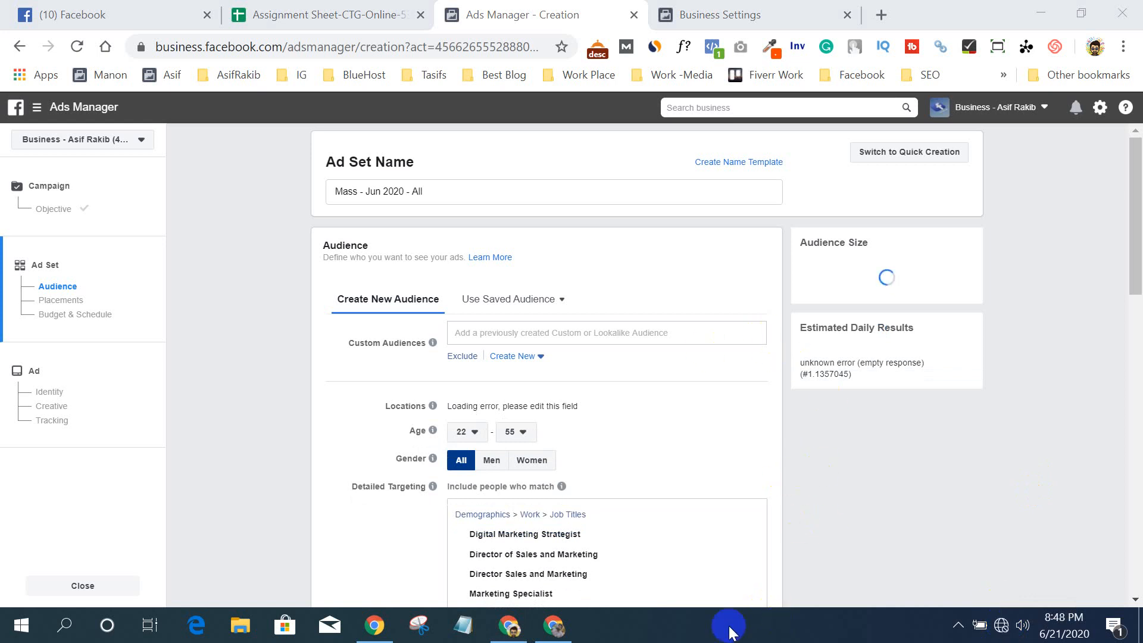
{"action": "left_click", "coordinate": [557, 634]}
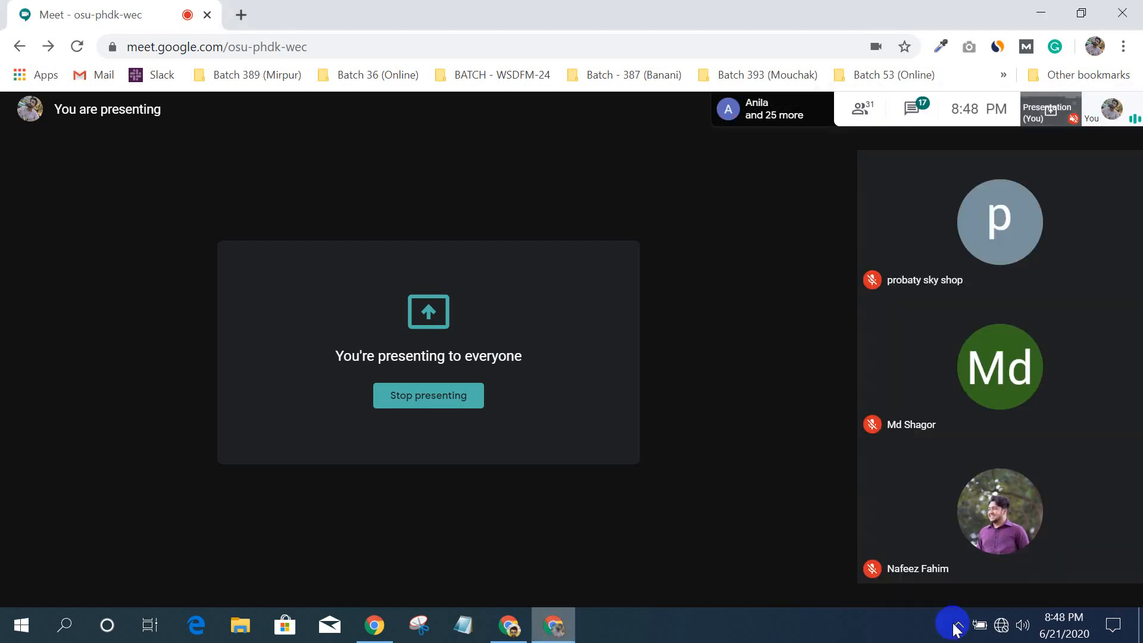
{"action": "left_click", "coordinate": [1001, 625]}
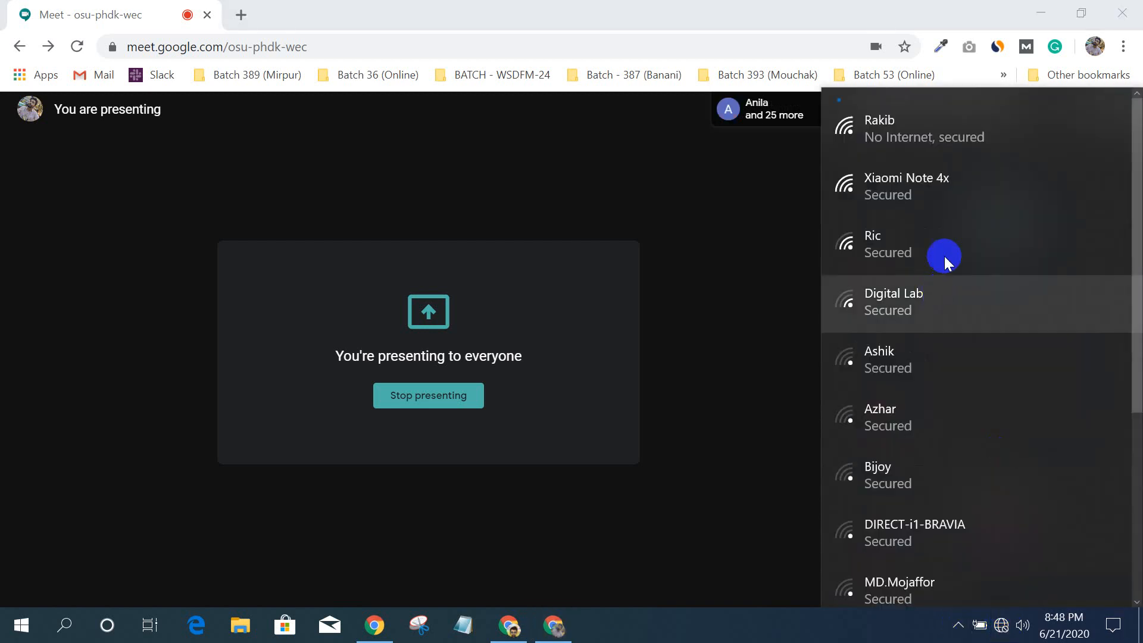
{"action": "left_click", "coordinate": [945, 136]}
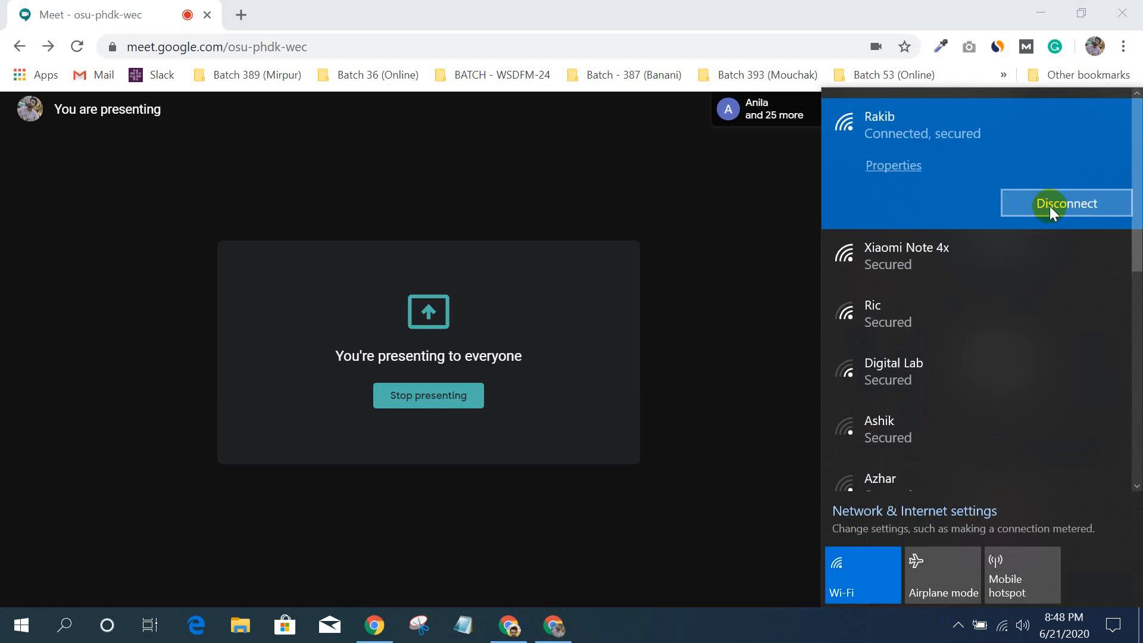
{"action": "left_click", "coordinate": [825, 626]}
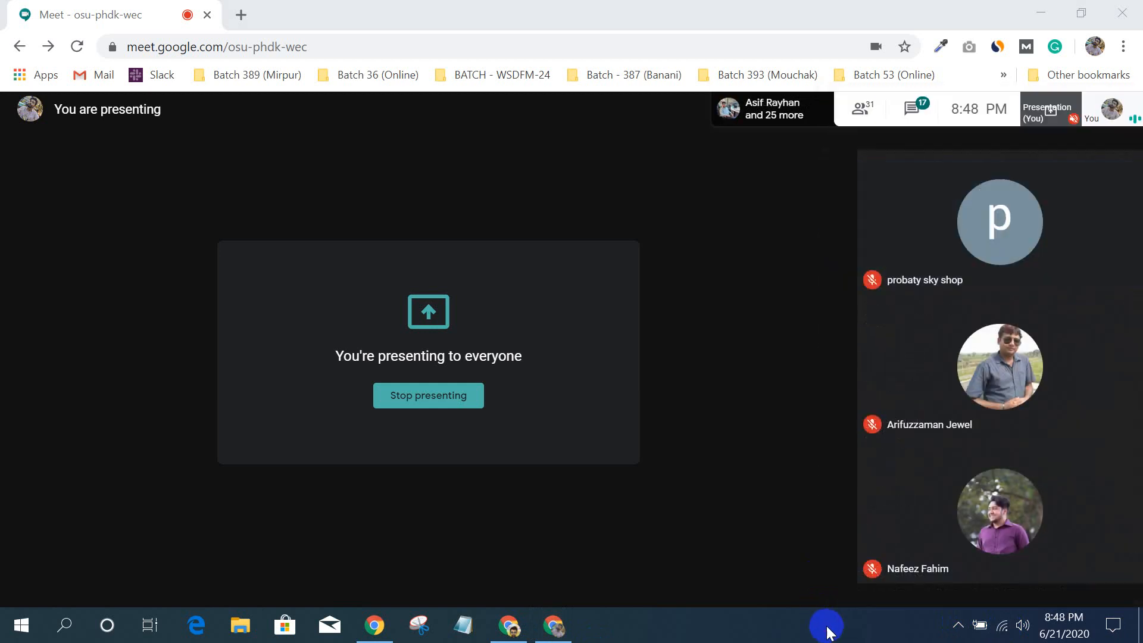
- Rejoin the dropped Google Meet call with the camera off and unmute the microphone
{"action": "left_click", "coordinate": [909, 109]}
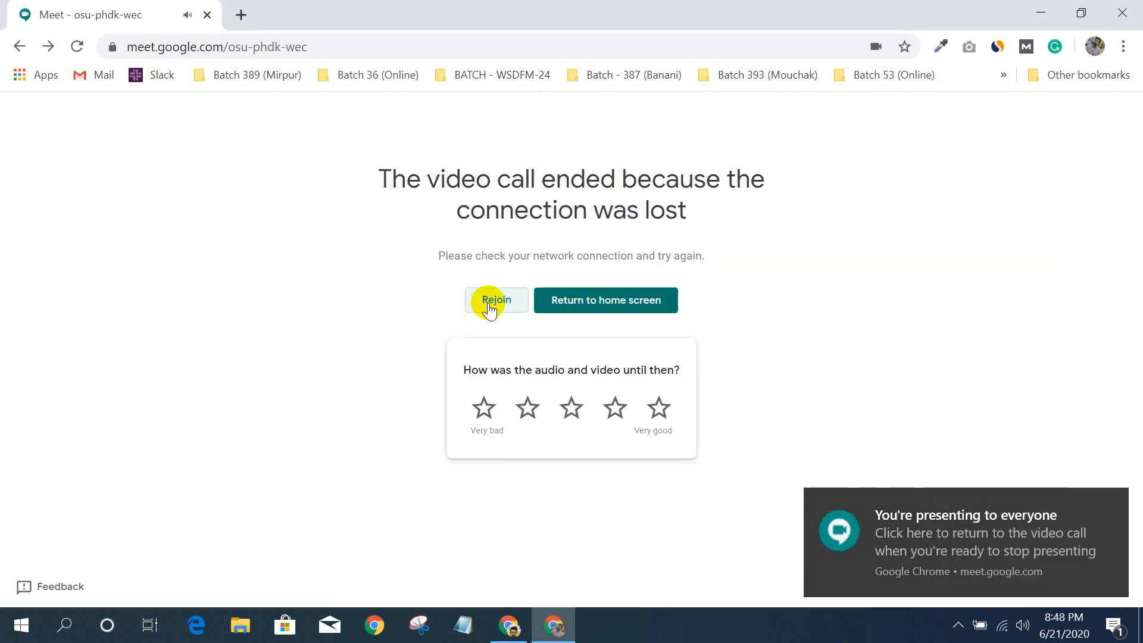
{"action": "left_click", "coordinate": [496, 301]}
{"action": "left_click", "coordinate": [505, 296]}
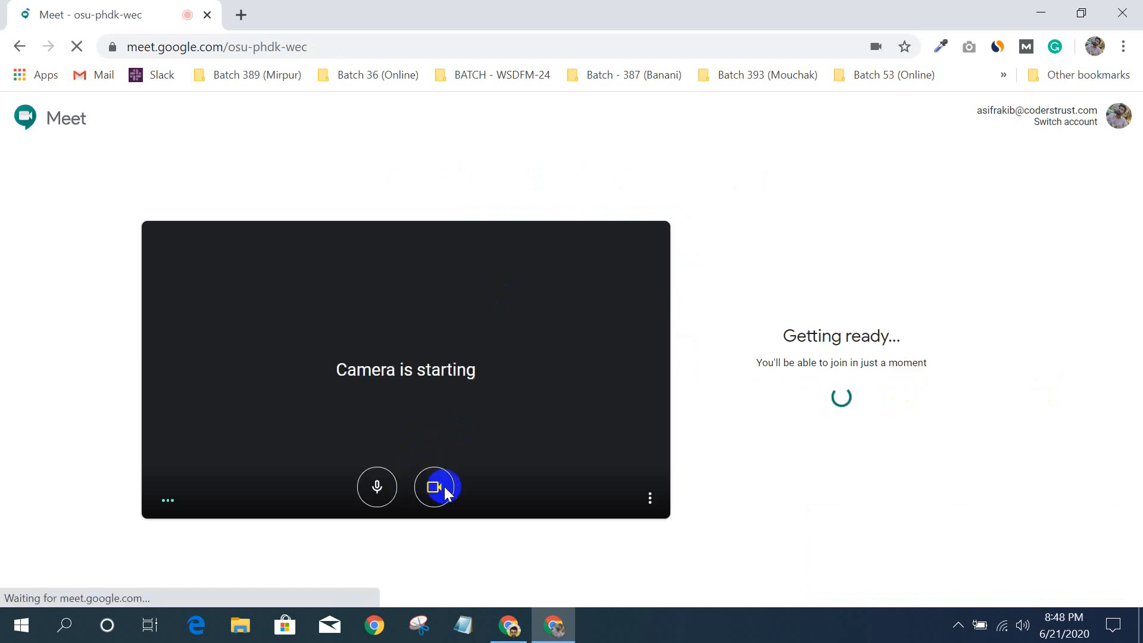
{"action": "left_click", "coordinate": [444, 492]}
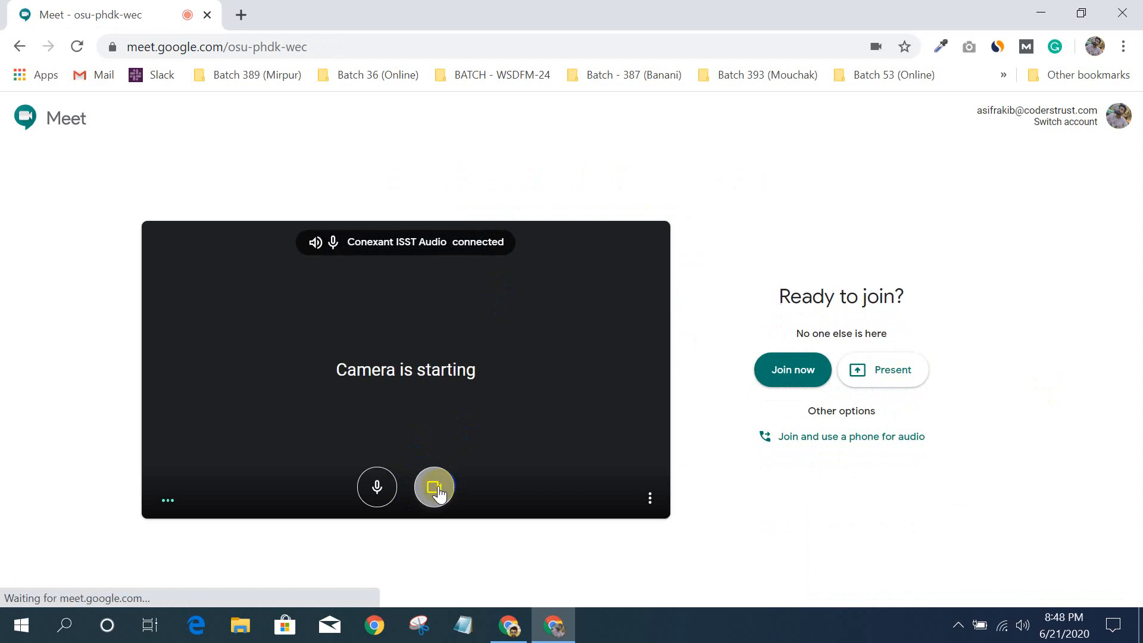
{"action": "left_click", "coordinate": [786, 373]}
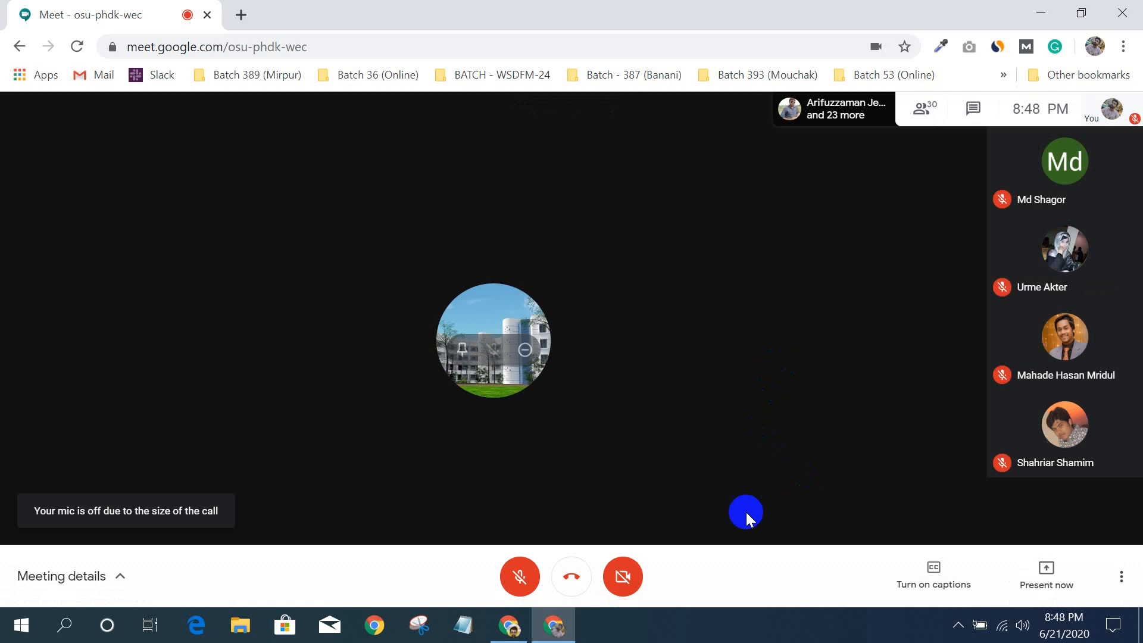
{"action": "left_click", "coordinate": [520, 576]}
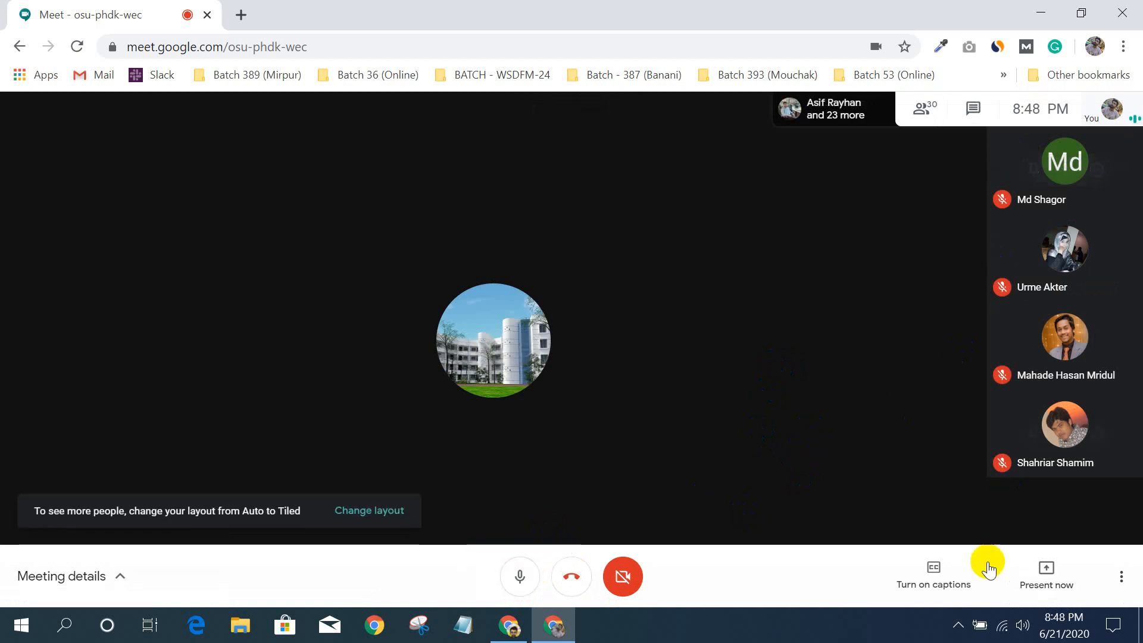
- Recheck the Wi-Fi connection, and switch to Ads Manager to inspect the ad set's audience settings and reopen the campaign objective
{"action": "left_click", "coordinate": [1003, 626]}
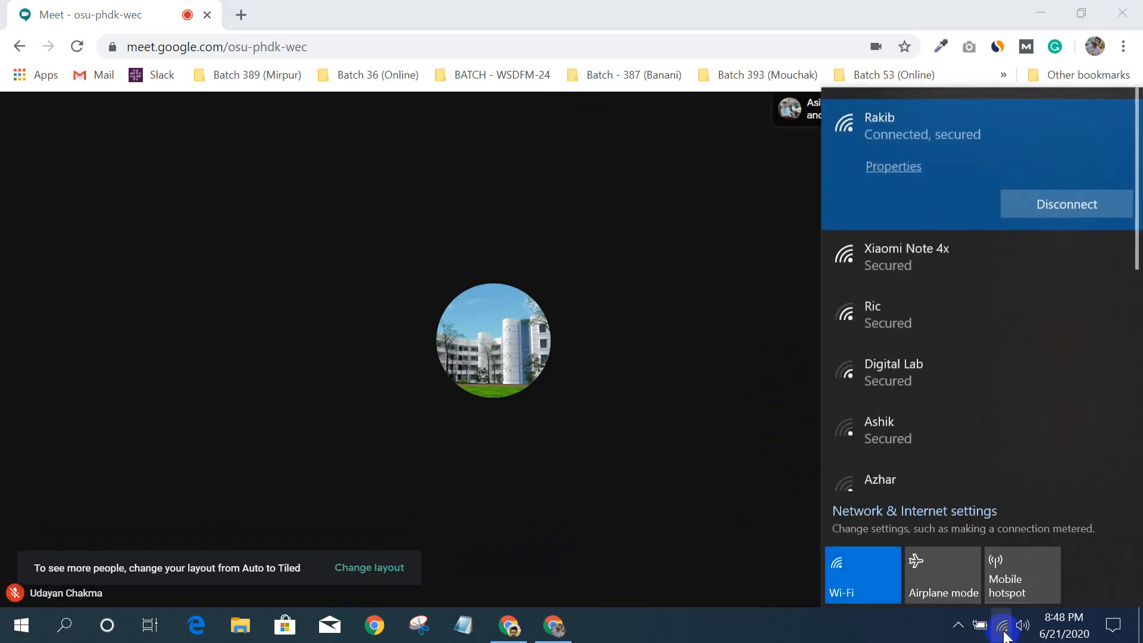
{"action": "left_click", "coordinate": [804, 627]}
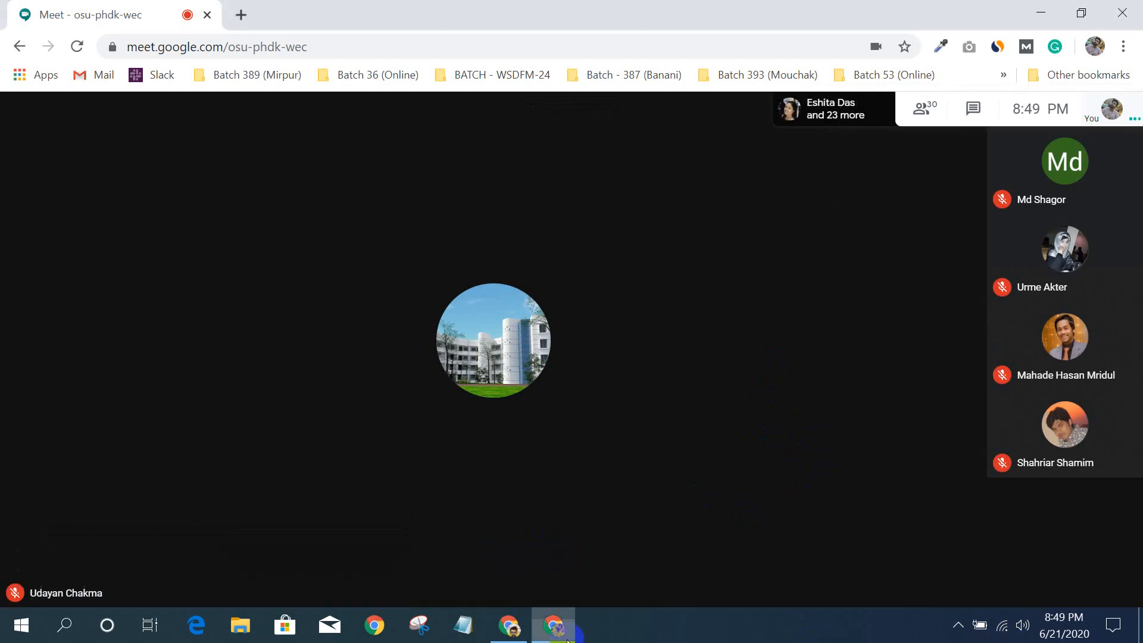
{"action": "left_click", "coordinate": [549, 633]}
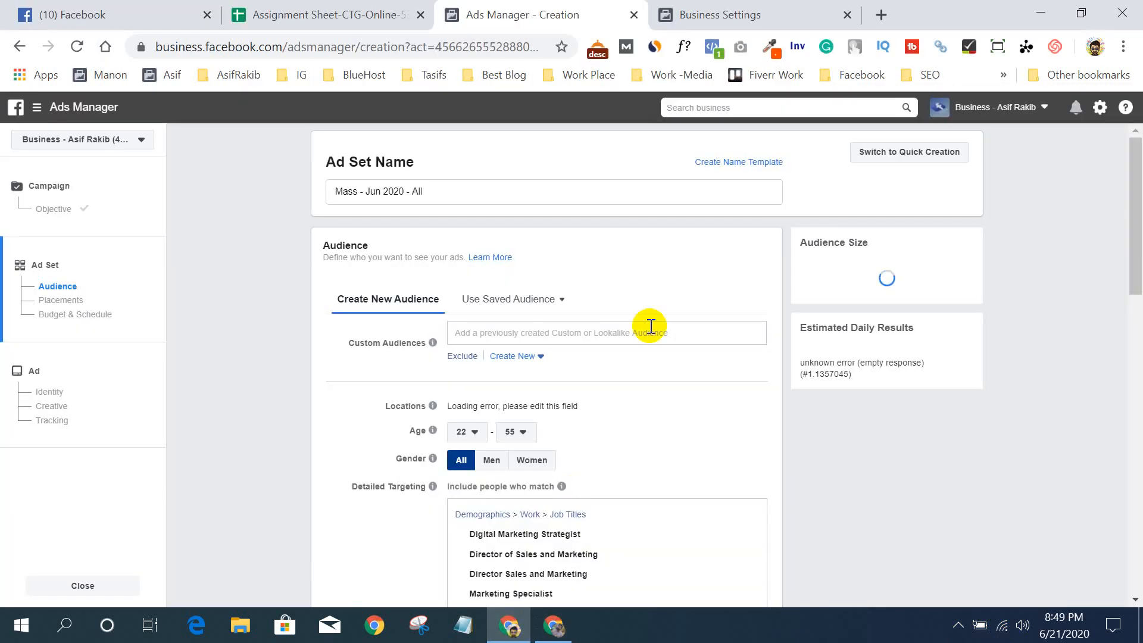
{"action": "scroll", "coordinate": [791, 381], "scroll_direction": "down", "scroll_amount": 6}
{"action": "scroll", "coordinate": [774, 315], "scroll_direction": "up", "scroll_amount": 6}
{"action": "scroll", "coordinate": [220, 386], "scroll_direction": "down", "scroll_amount": 9}
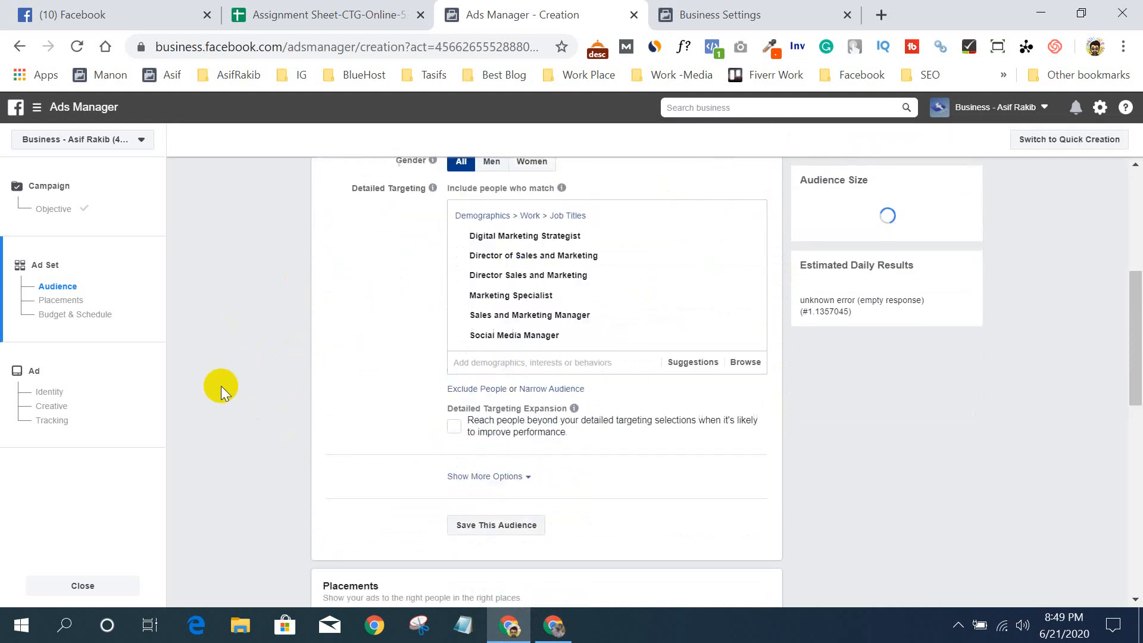
{"action": "scroll", "coordinate": [223, 378], "scroll_direction": "down", "scroll_amount": 4}
{"action": "scroll", "coordinate": [222, 378], "scroll_direction": "up", "scroll_amount": 15}
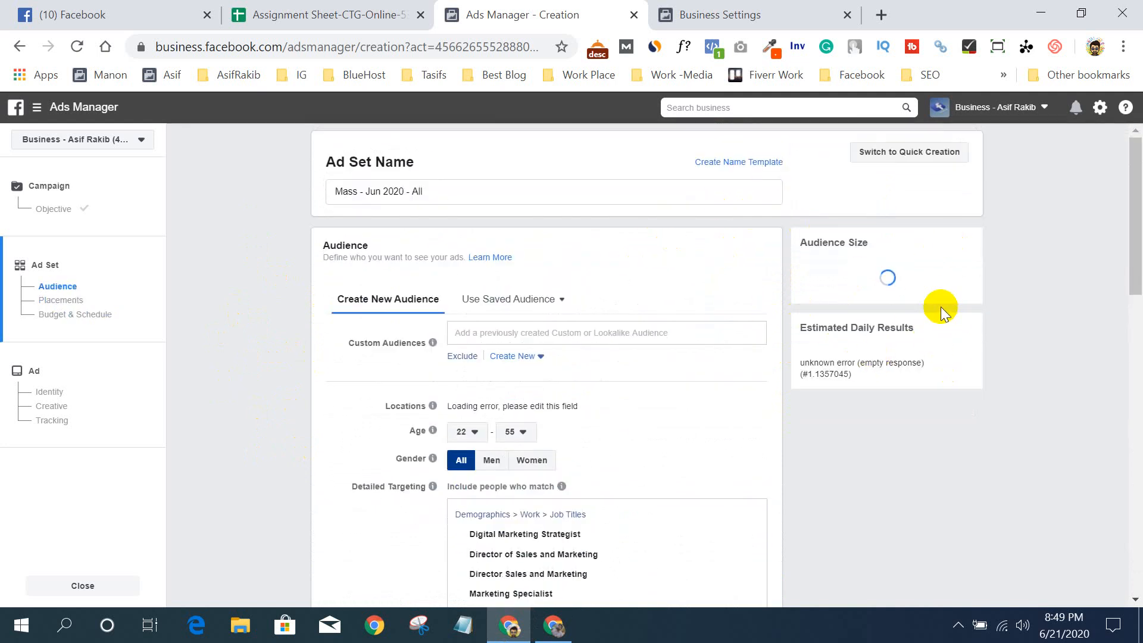
{"action": "scroll", "coordinate": [861, 310], "scroll_direction": "down", "scroll_amount": 6}
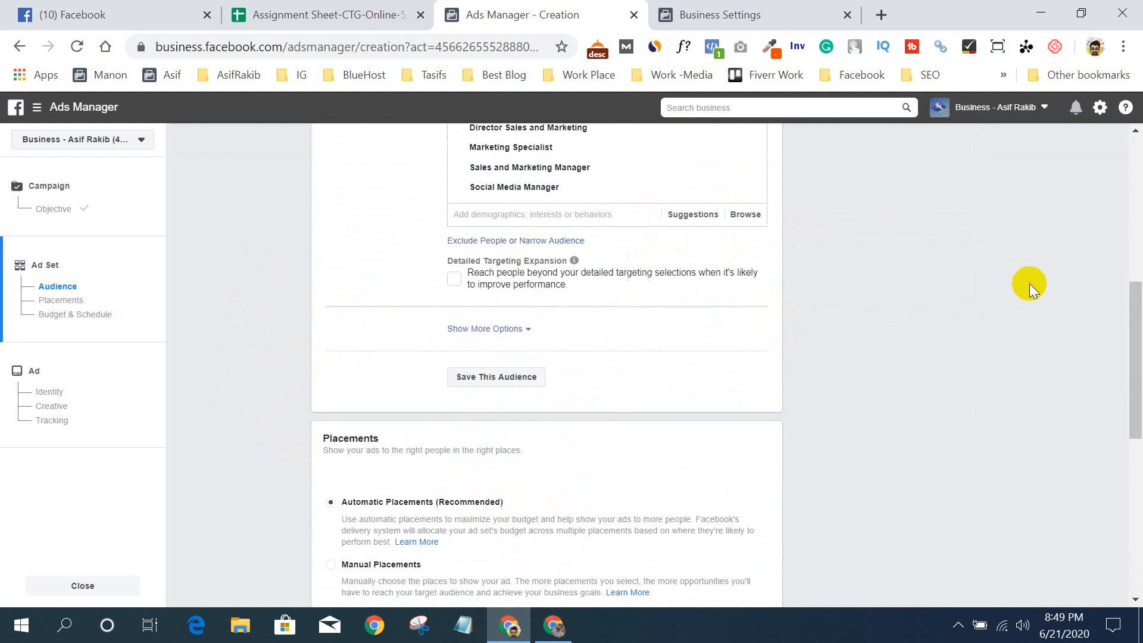
{"action": "scroll", "coordinate": [1034, 287], "scroll_direction": "up", "scroll_amount": 3}
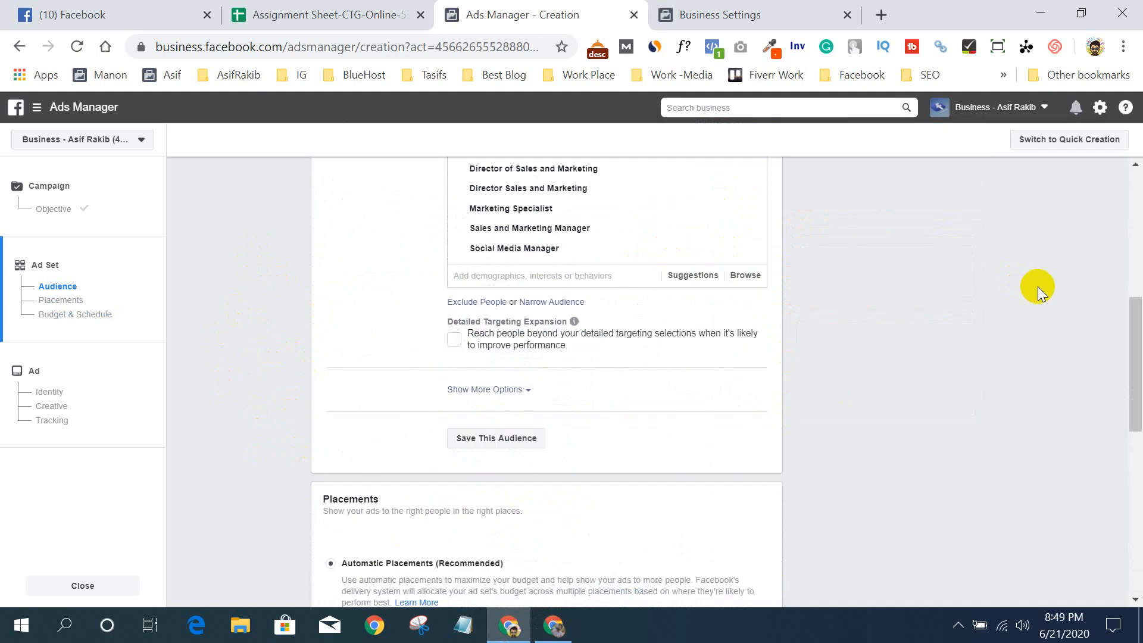
{"action": "left_click", "coordinate": [84, 193]}
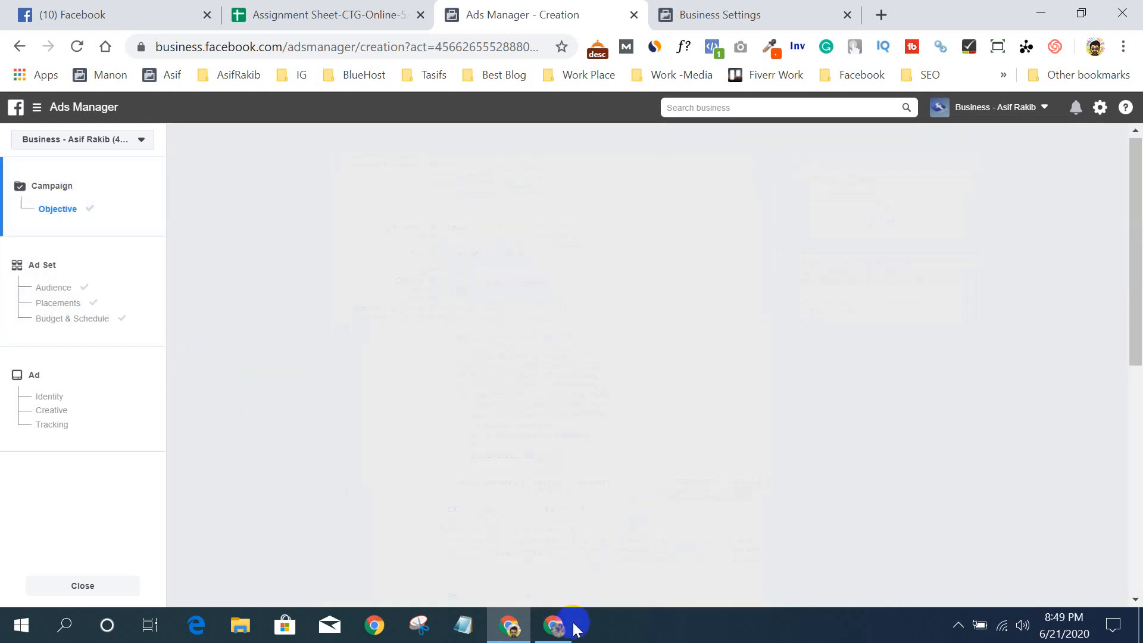
- Switch to the Google Meet call, present the entire screen to the class and hide the sharing notice
{"action": "left_click", "coordinate": [570, 623]}
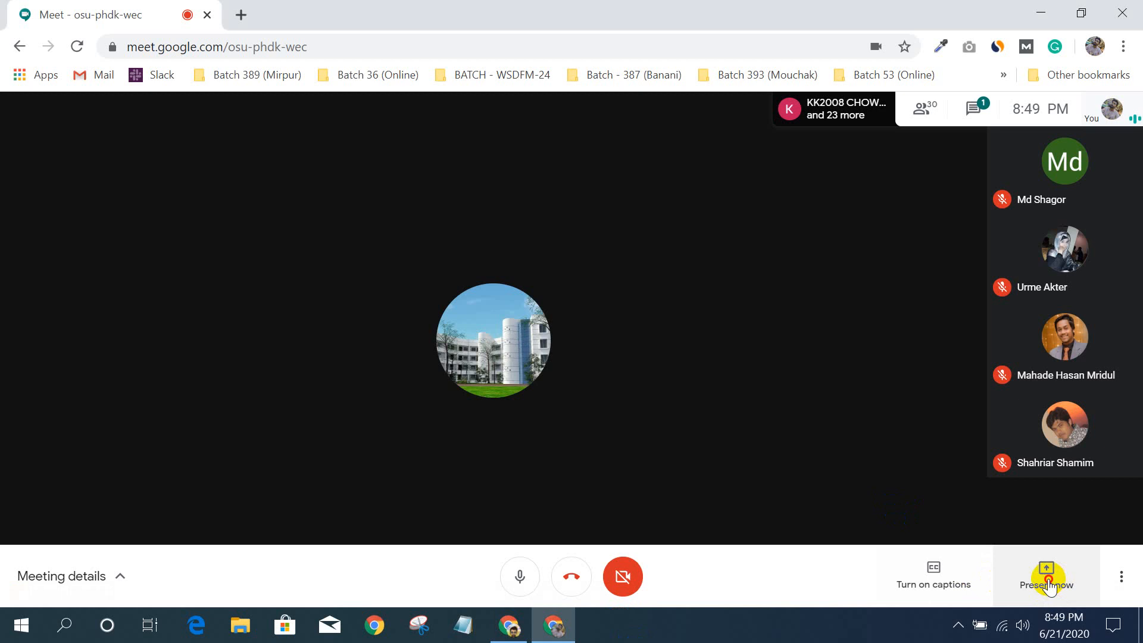
{"action": "left_click", "coordinate": [1046, 575]}
{"action": "left_click", "coordinate": [1020, 451]}
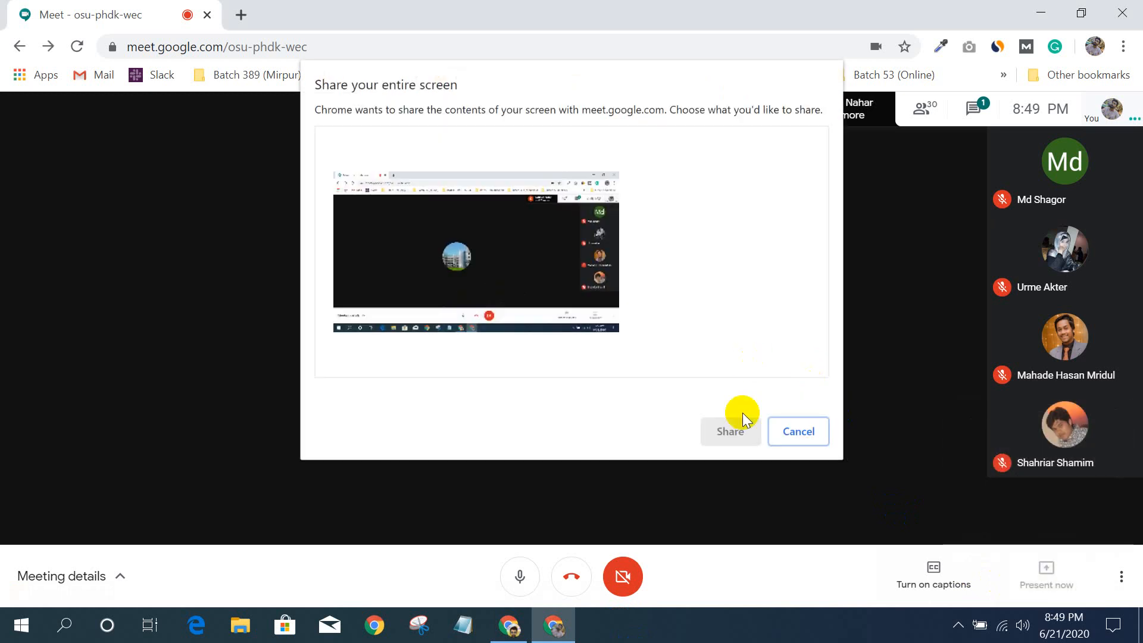
{"action": "left_click", "coordinate": [728, 430]}
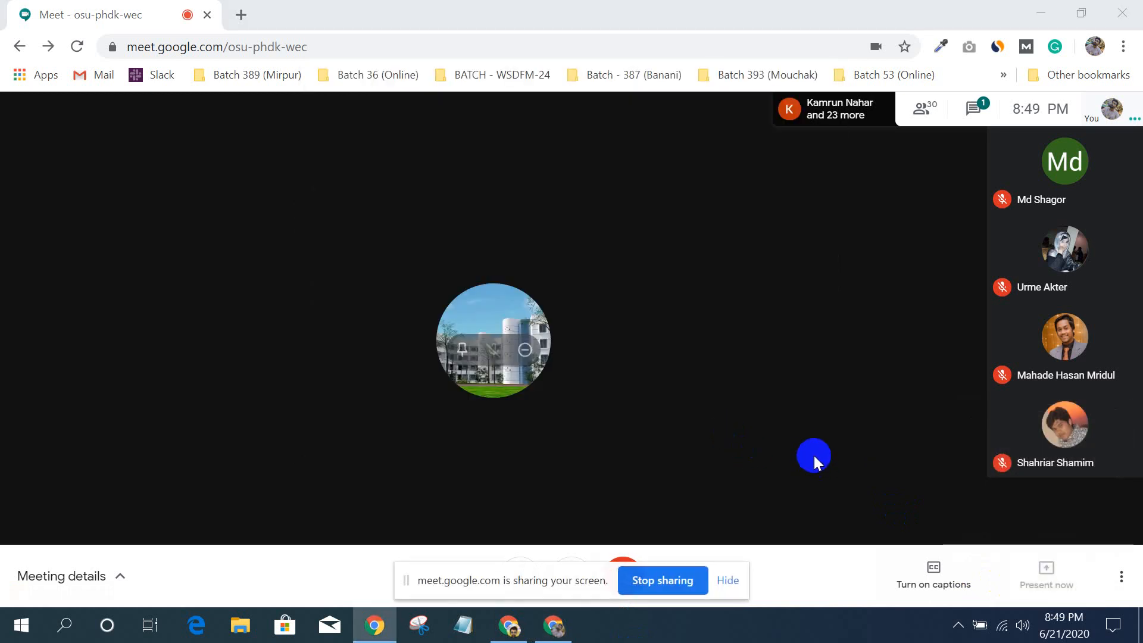
{"action": "left_click", "coordinate": [727, 580]}
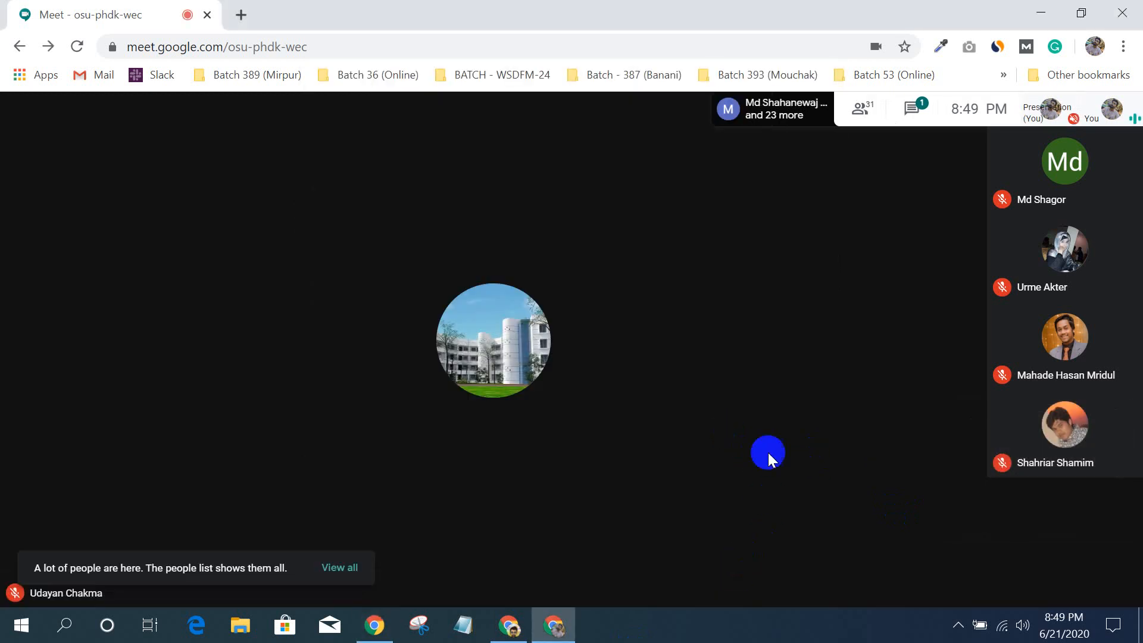
- Switch back to Ads Manager and continue from the Engagement objective of "Batch 53 - Engagement" to the ad set
{"action": "left_click", "coordinate": [509, 625]}
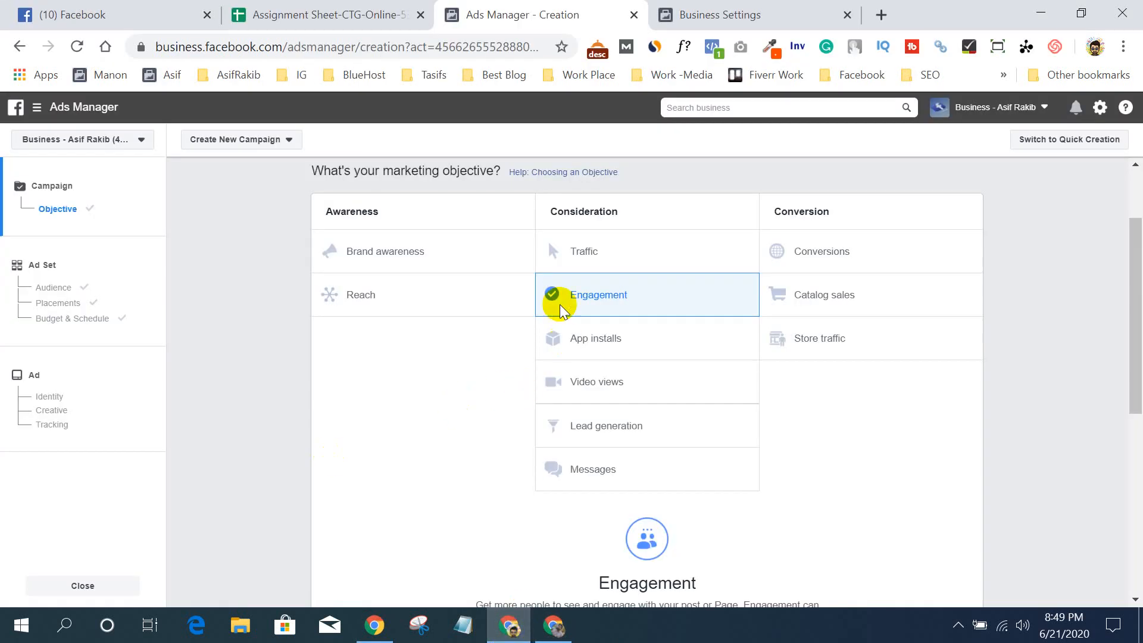
{"action": "scroll", "coordinate": [490, 395], "scroll_direction": "down", "scroll_amount": 7}
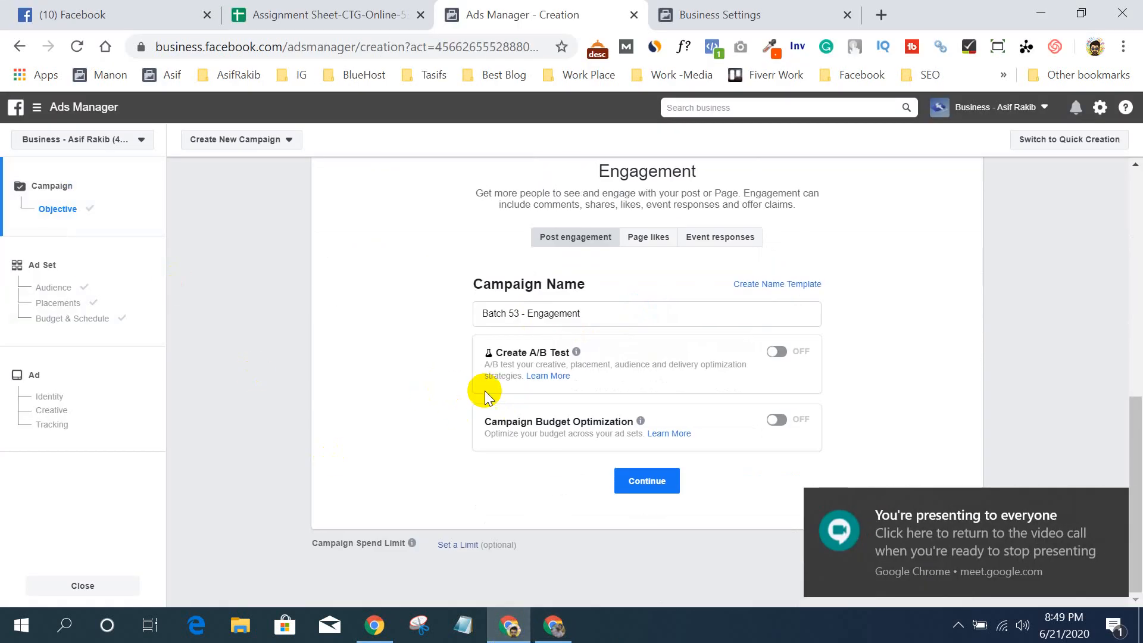
{"action": "left_click", "coordinate": [642, 485]}
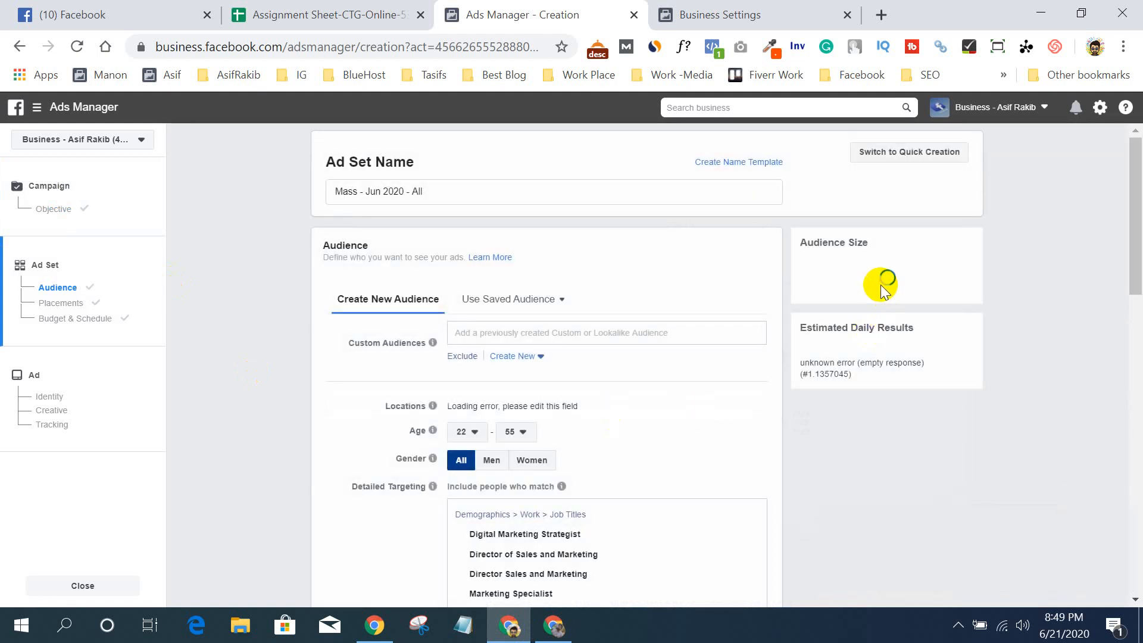
- Remove all job titles, from Digital Marketing Strategist to Social Media Manager, from the ad set's detailed targeting
{"action": "left_click", "coordinate": [528, 438]}
{"action": "left_click", "coordinate": [528, 438]}
{"action": "scroll", "coordinate": [663, 478], "scroll_direction": "down", "scroll_amount": 3}
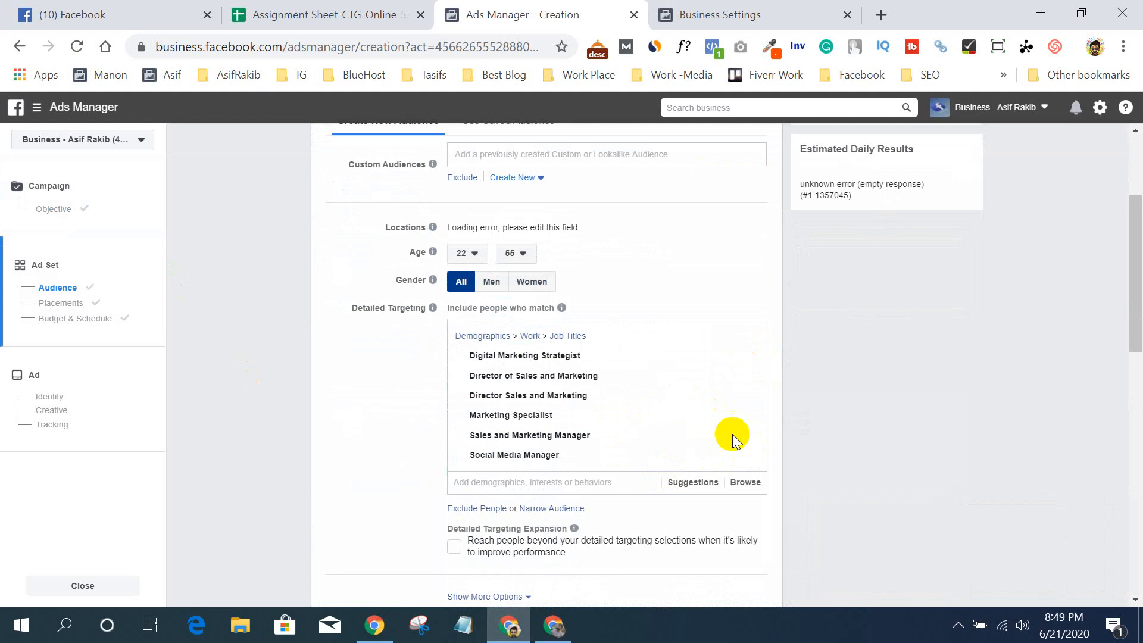
{"action": "scroll", "coordinate": [771, 366], "scroll_direction": "up", "scroll_amount": 3}
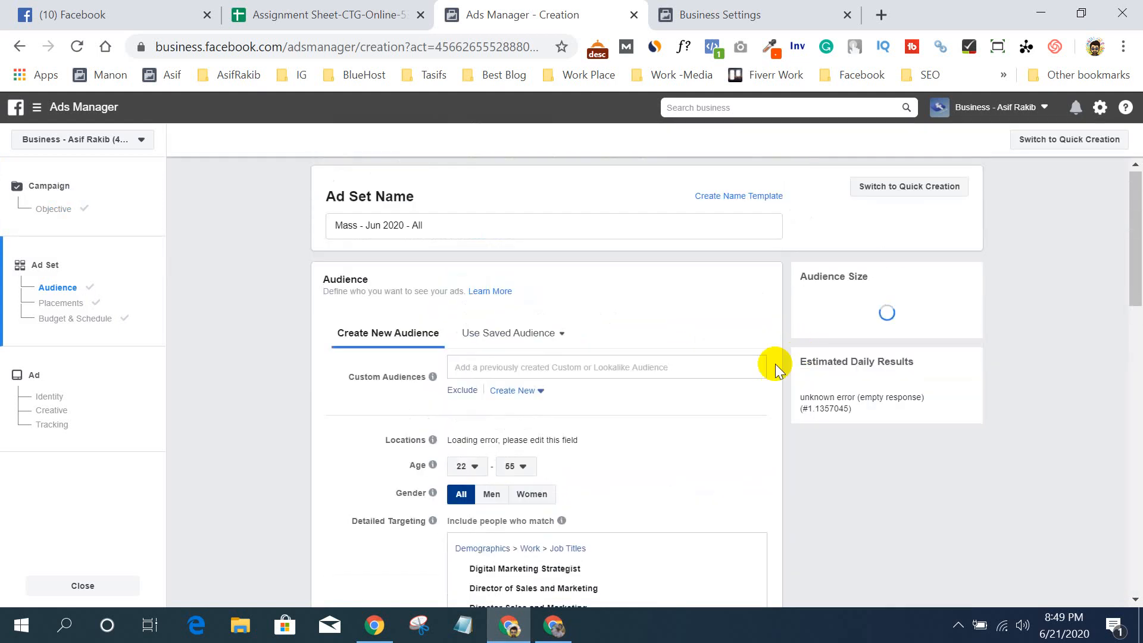
{"action": "scroll", "coordinate": [768, 366], "scroll_direction": "down", "scroll_amount": 8}
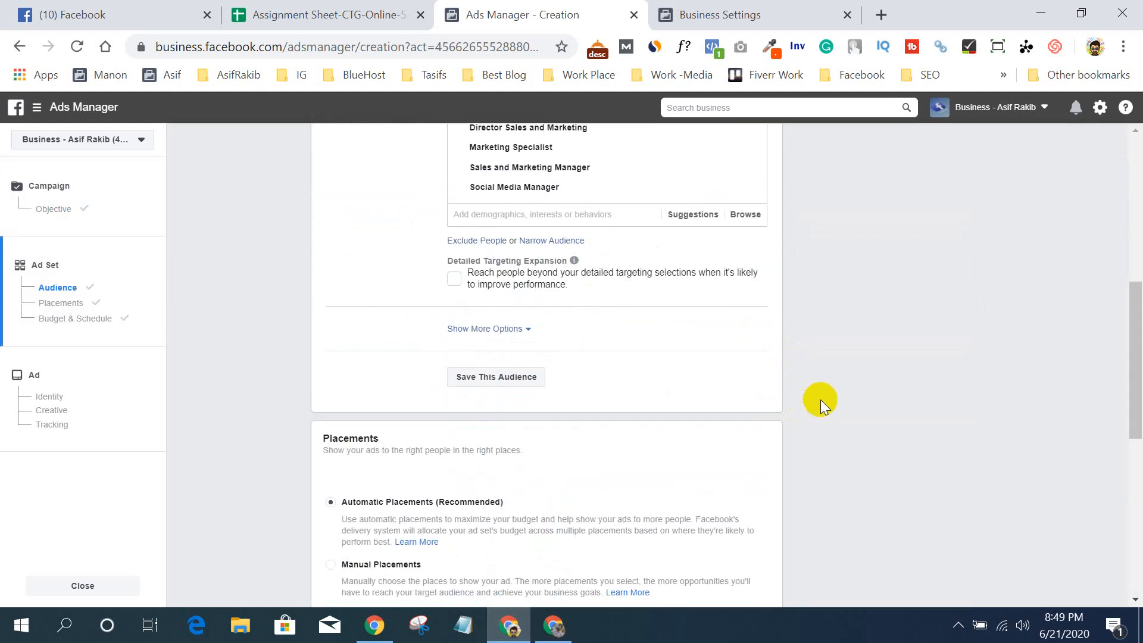
{"action": "left_click_drag", "start_coordinate": [1133, 306], "coordinate": [1138, 258]}
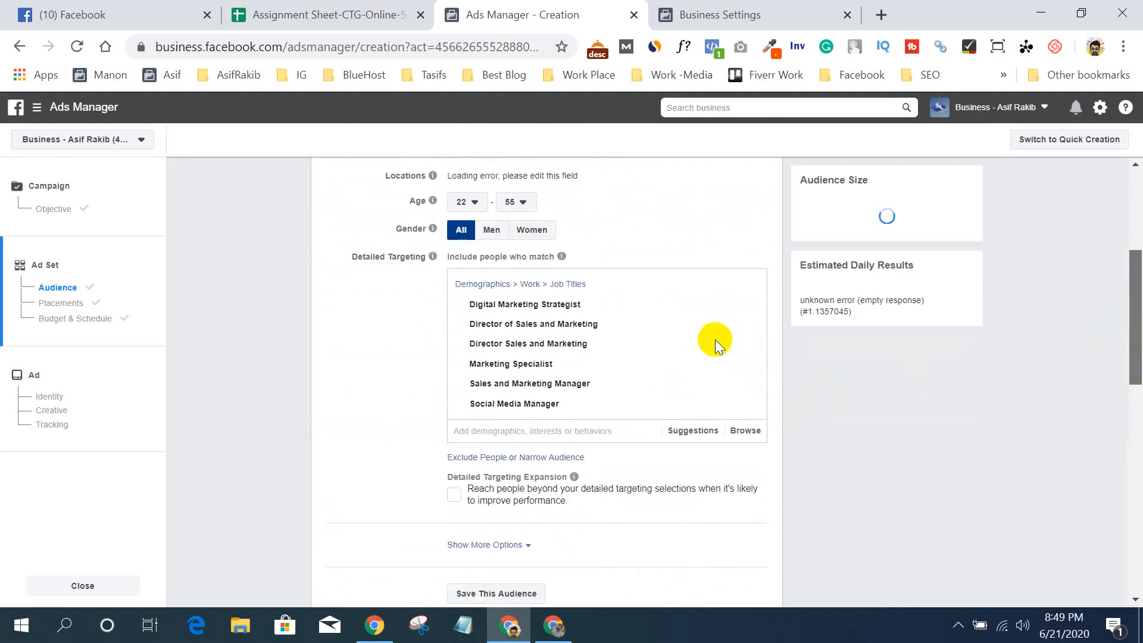
{"action": "mouse_move", "coordinate": [759, 298]}
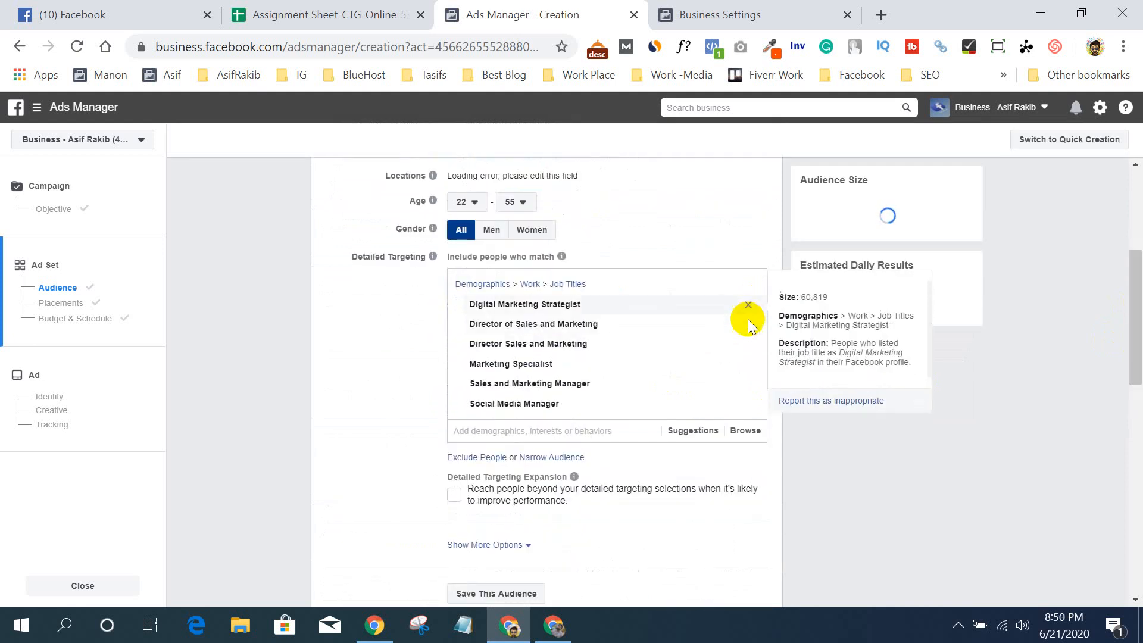
{"action": "mouse_move", "coordinate": [749, 320]}
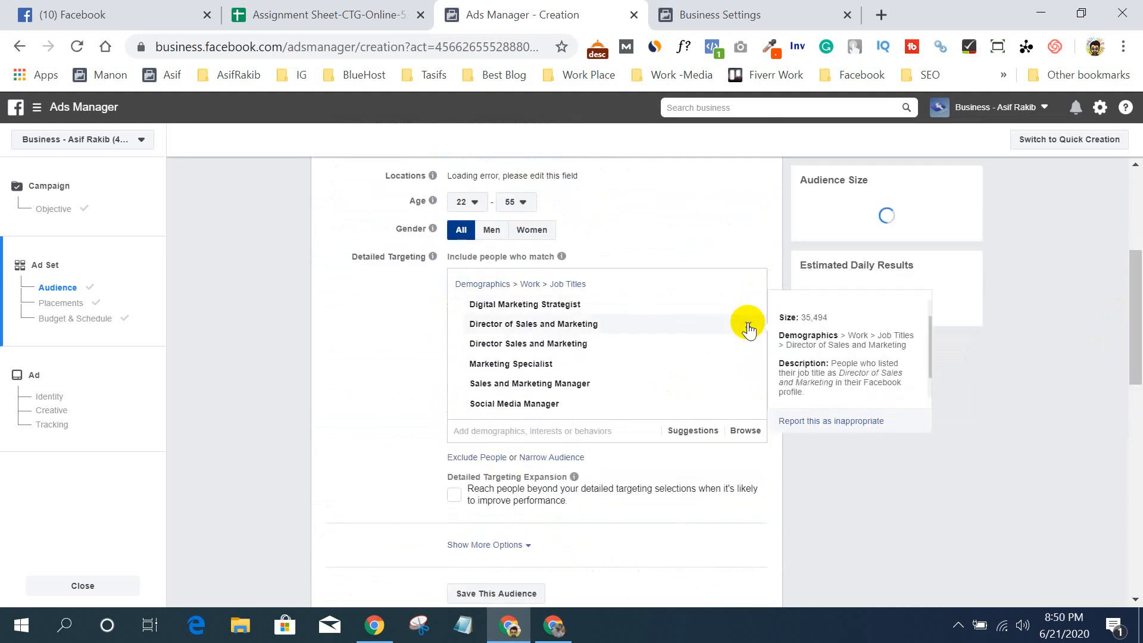
{"action": "left_click", "coordinate": [748, 323]}
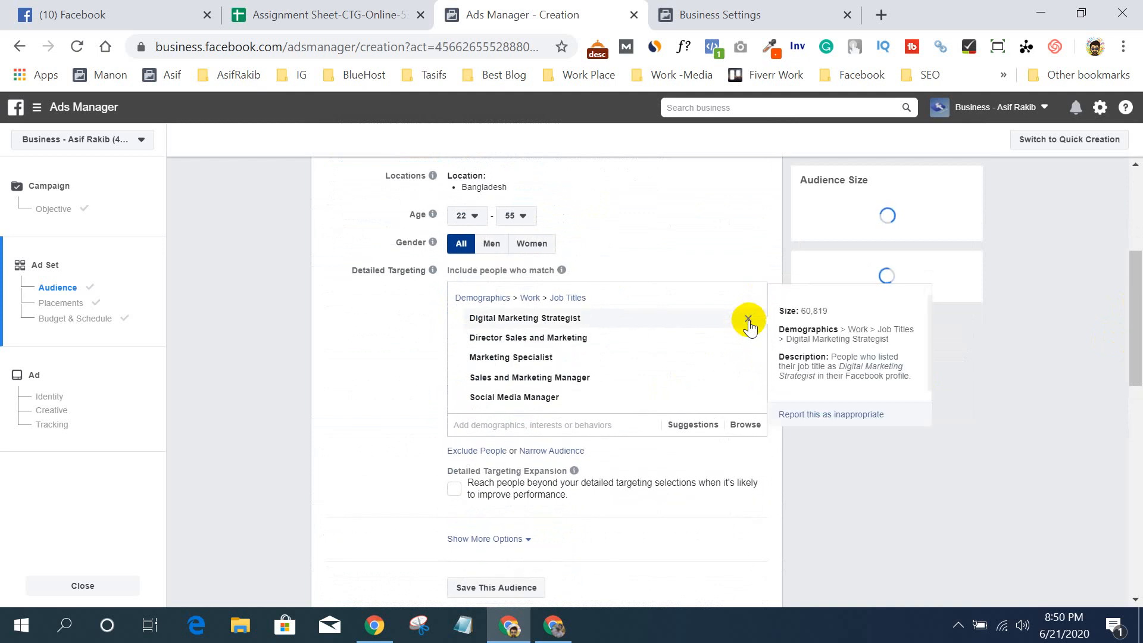
{"action": "double_click", "coordinate": [748, 320]}
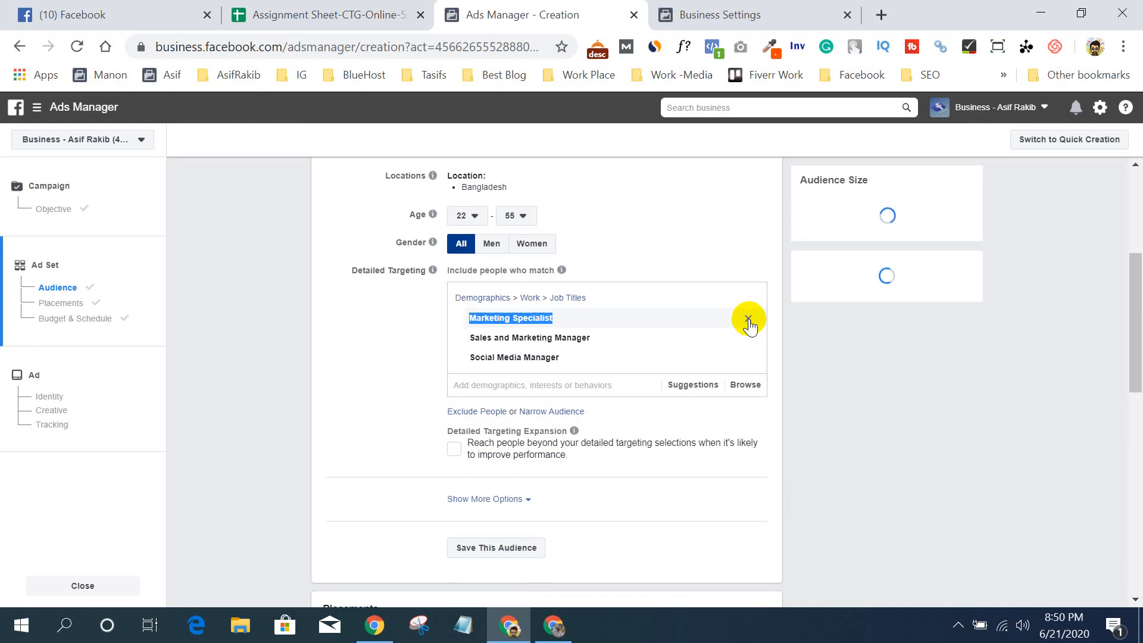
{"action": "double_click", "coordinate": [748, 320]}
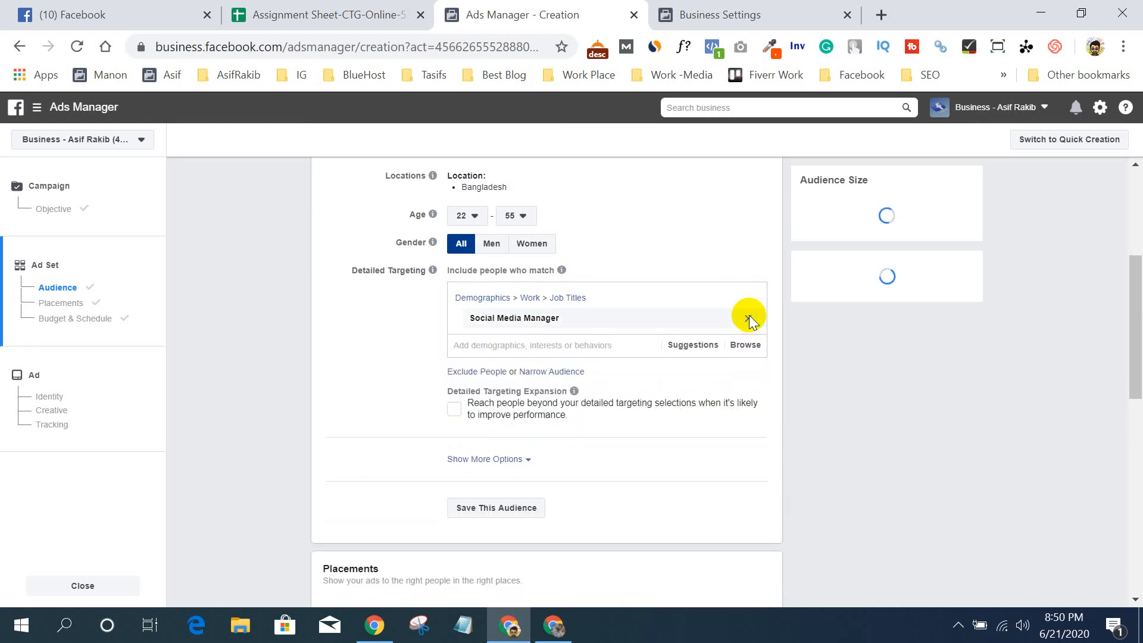
{"action": "left_click", "coordinate": [748, 319]}
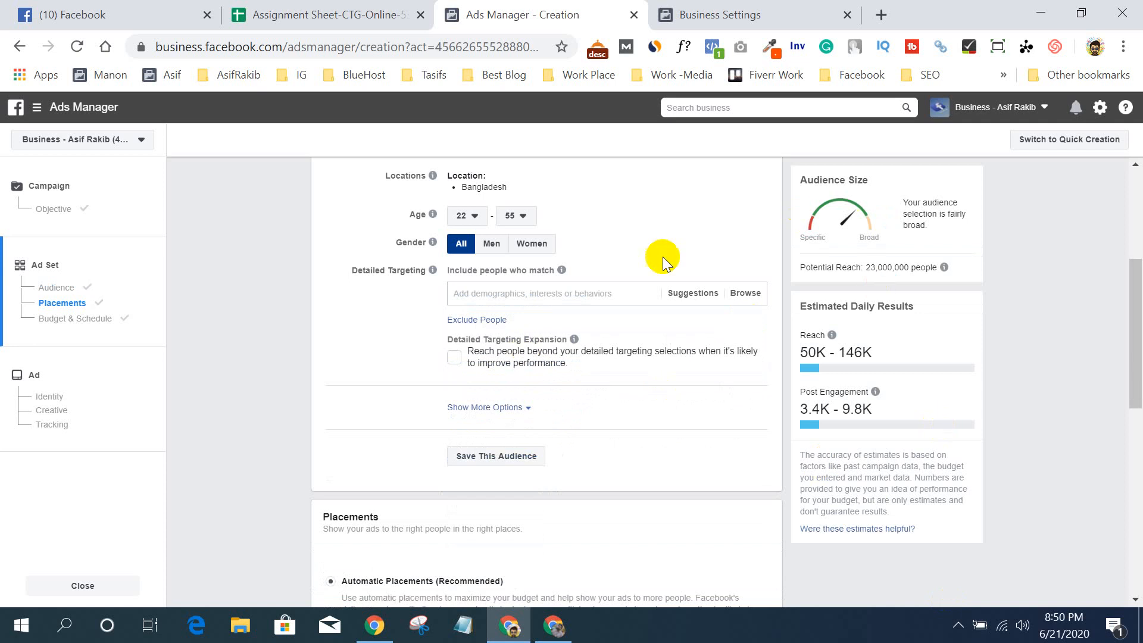
- Search detailed targeting for "small business" and add the Small business interest
{"action": "scroll", "coordinate": [620, 514], "scroll_direction": "up", "scroll_amount": 1}
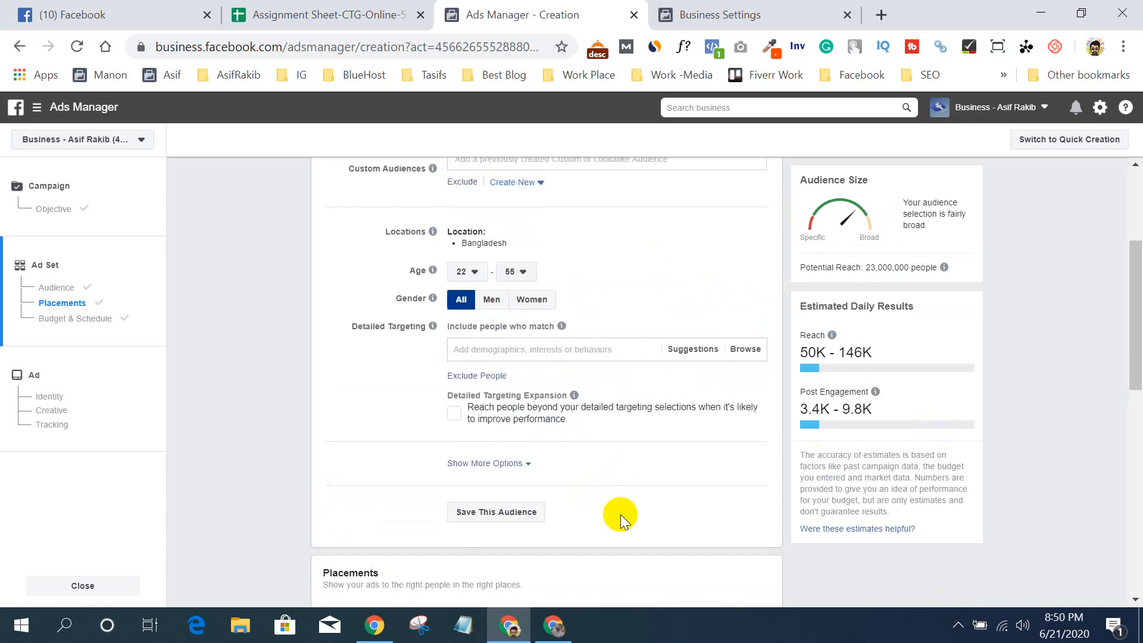
{"action": "scroll", "coordinate": [621, 514], "scroll_direction": "up", "scroll_amount": 2}
{"action": "left_click", "coordinate": [494, 473]}
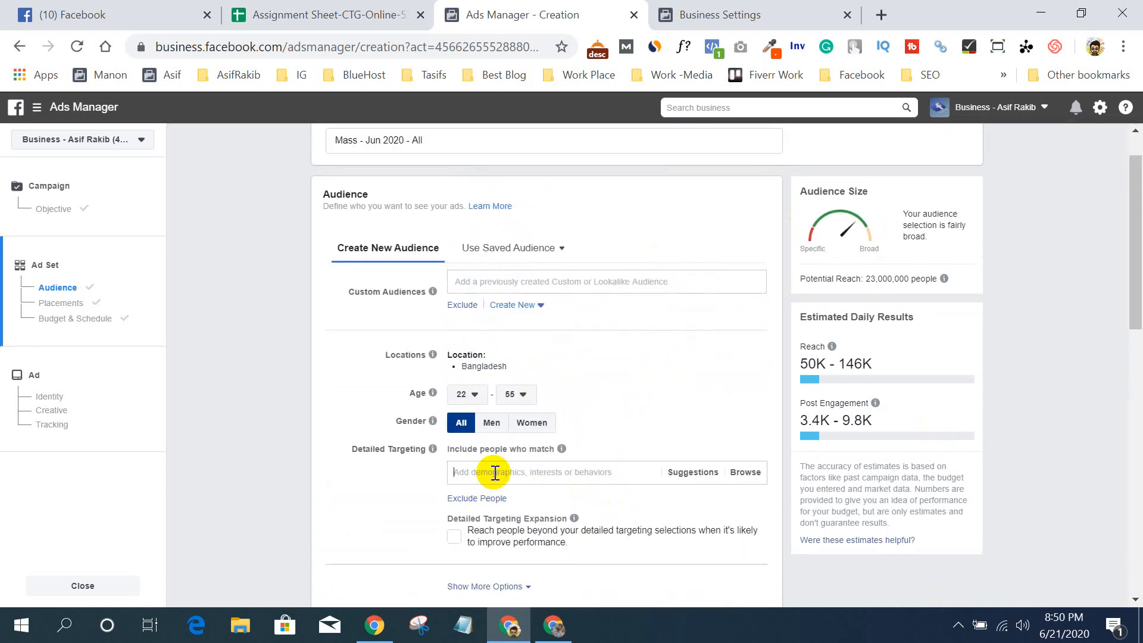
{"action": "type", "text": "digital marketi"}
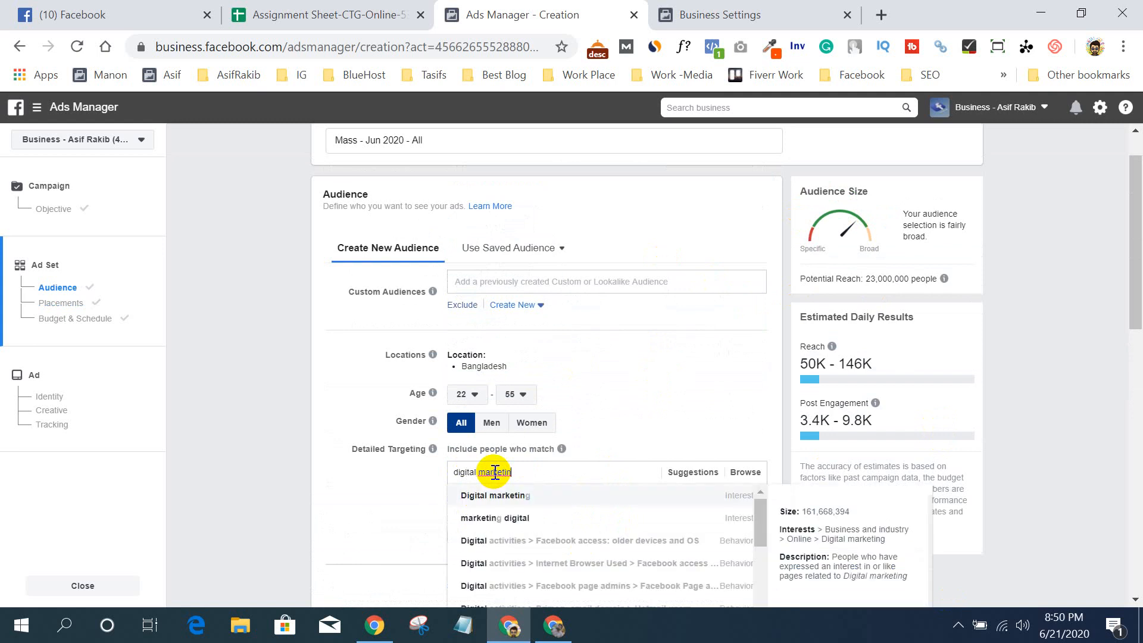
{"action": "key", "text": "BackSpace"}
{"action": "type", "text": "sn"}
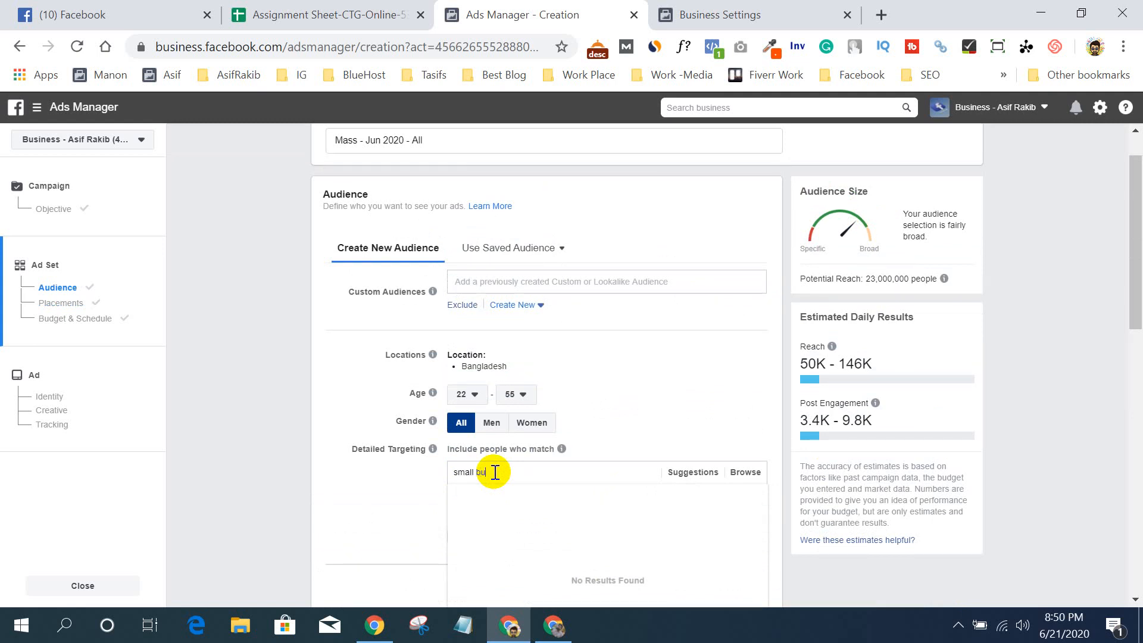
{"action": "type", "text": "all business"}
{"action": "scroll", "coordinate": [522, 503], "scroll_direction": "down", "scroll_amount": 1}
{"action": "scroll", "coordinate": [522, 503], "scroll_direction": "down", "scroll_amount": 1}
{"action": "mouse_move", "coordinate": [761, 409]}
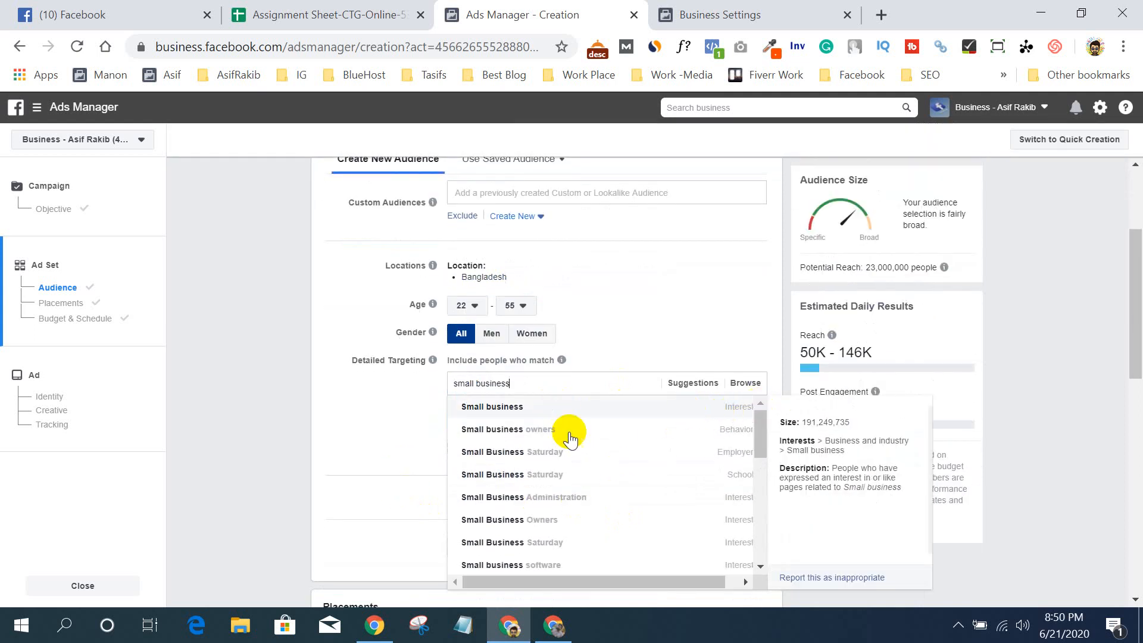
{"action": "left_click", "coordinate": [545, 411]}
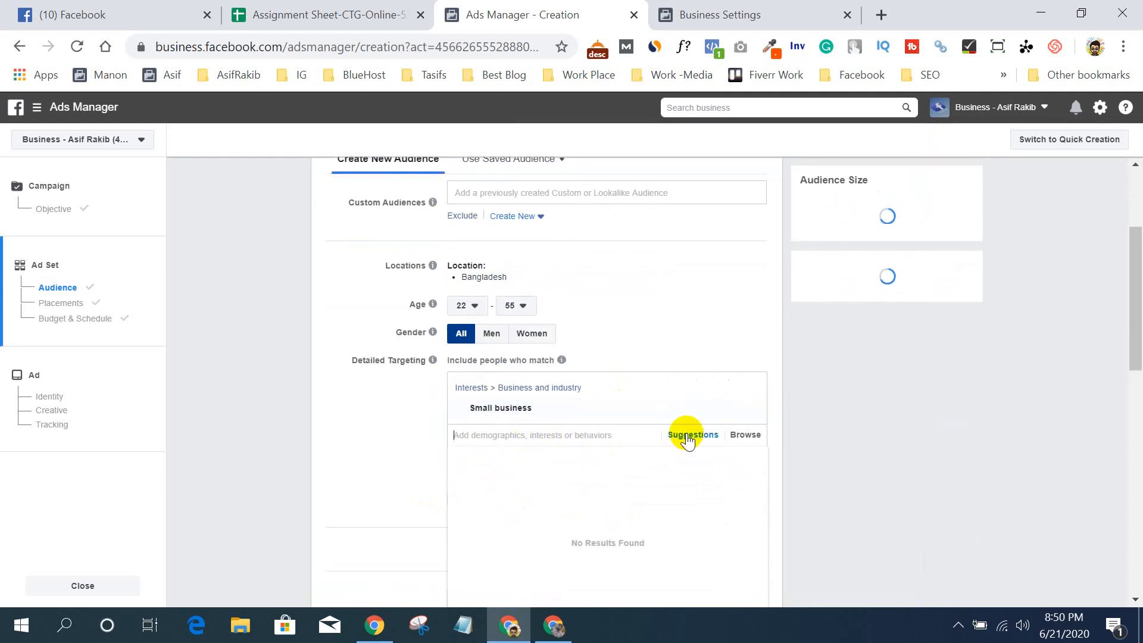
- Add the suggested Small business owners behavior and the Entrepreneurship and Home business interests to detailed targeting
{"action": "left_click", "coordinate": [691, 435]}
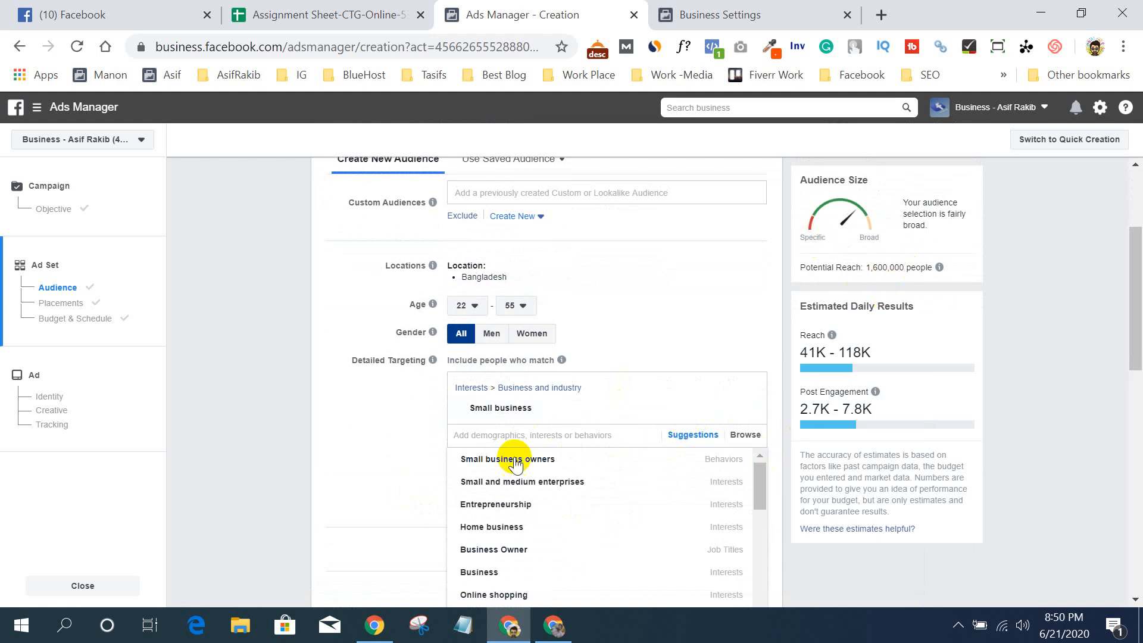
{"action": "left_click", "coordinate": [536, 471]}
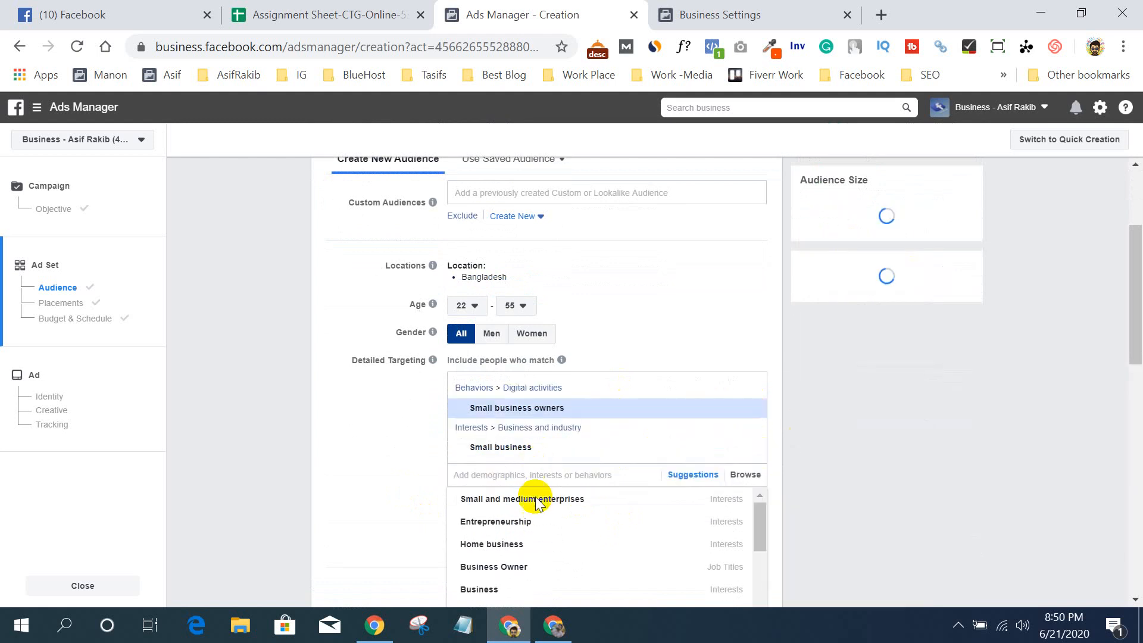
{"action": "left_click", "coordinate": [526, 528]}
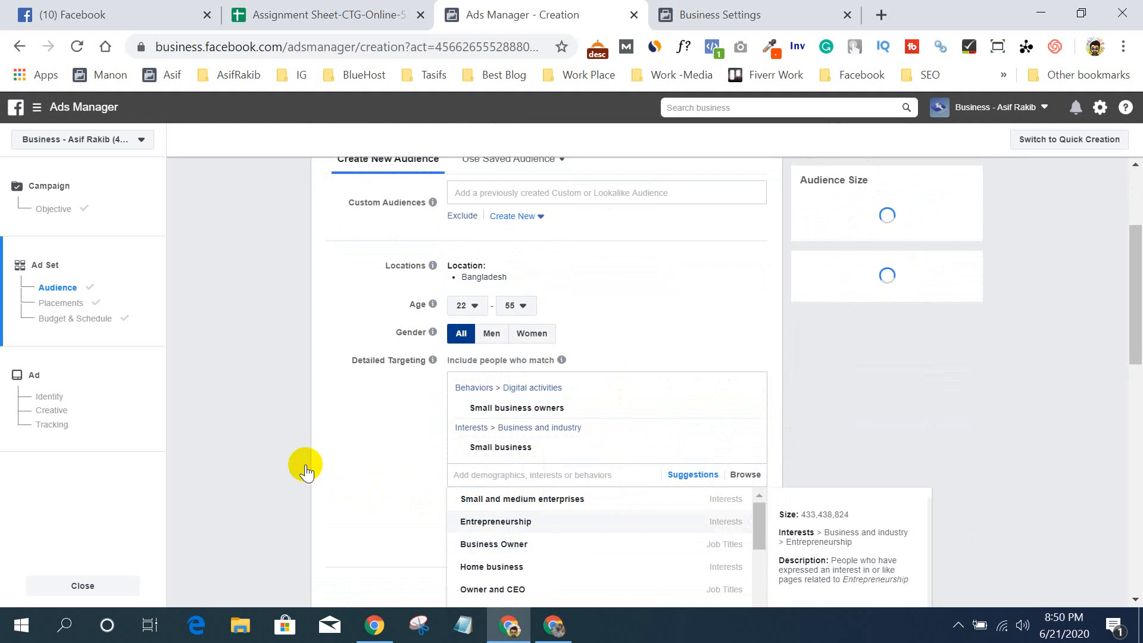
{"action": "scroll", "coordinate": [306, 465], "scroll_direction": "down", "scroll_amount": 3}
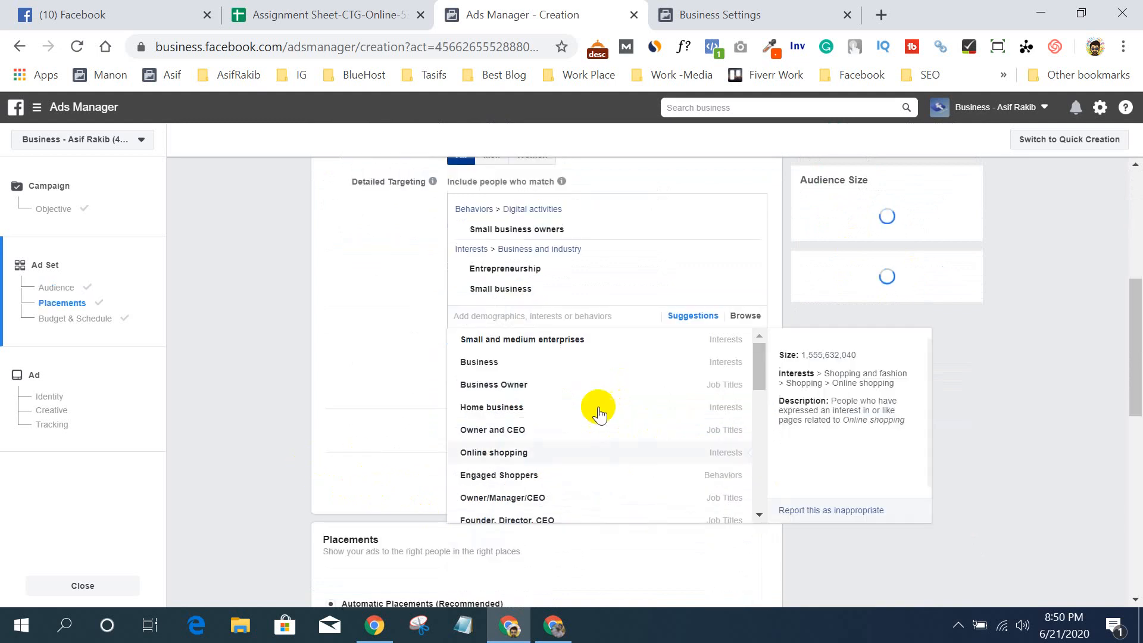
{"action": "left_click", "coordinate": [555, 410]}
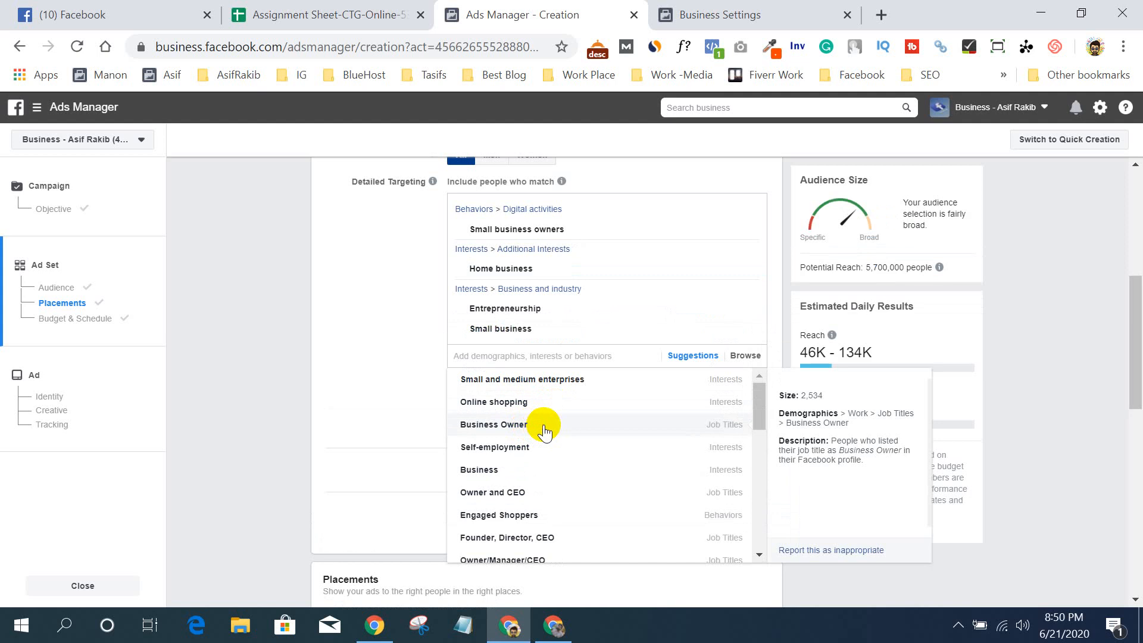
- Add the suggested job titles Business Owner, Owner and CEO, and Founder, Director, CEO to detailed targeting
{"action": "left_click", "coordinate": [544, 426]}
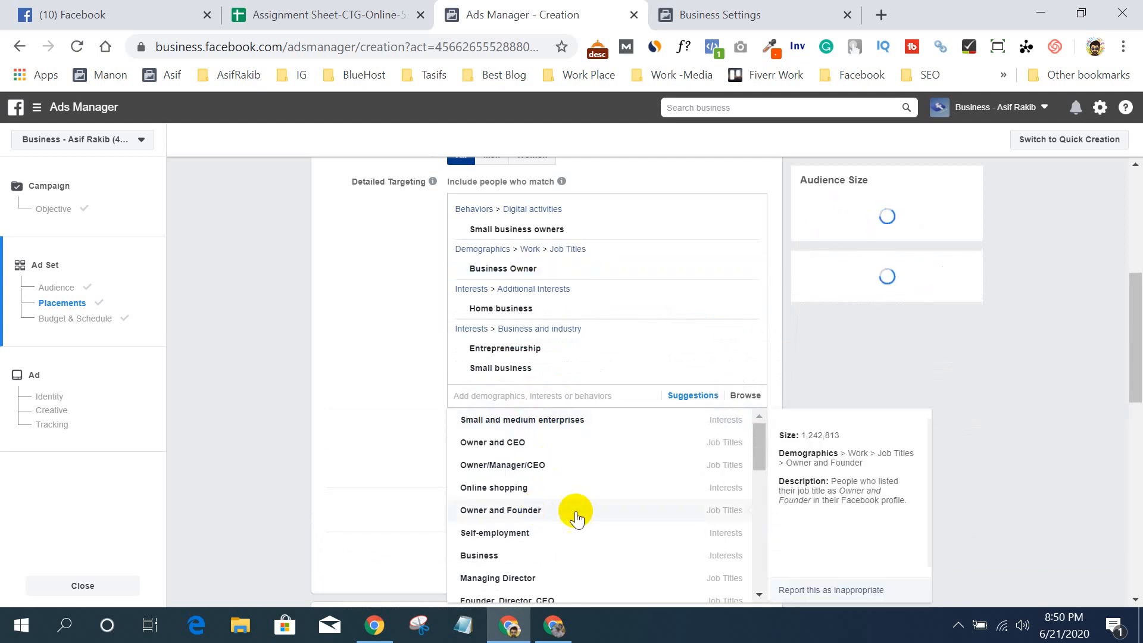
{"action": "left_click", "coordinate": [552, 444]}
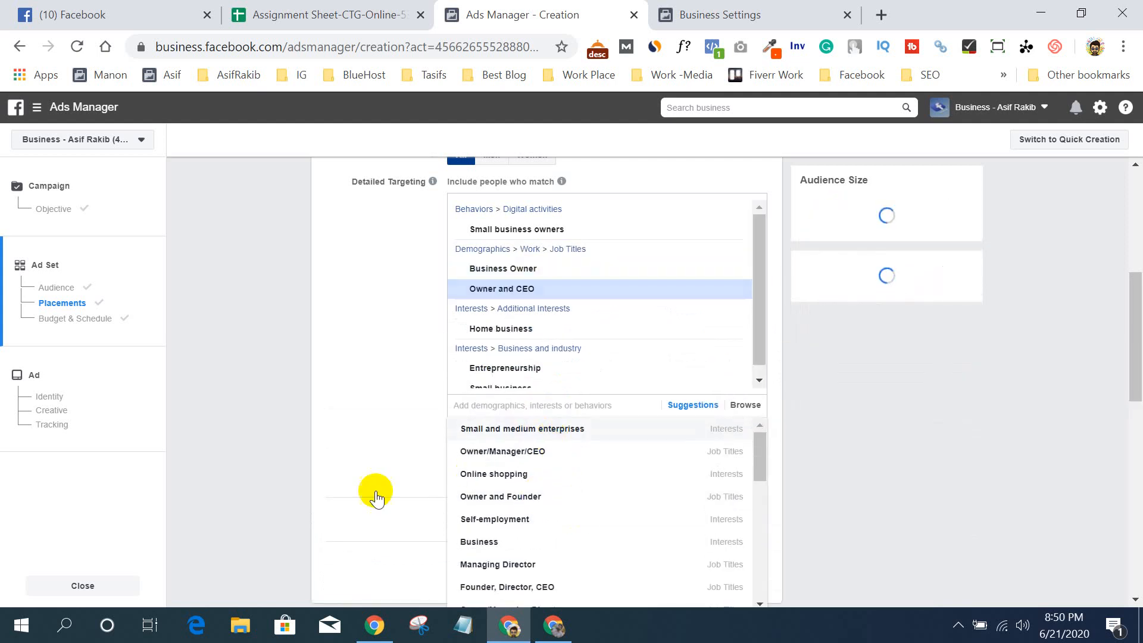
{"action": "scroll", "coordinate": [349, 449], "scroll_direction": "down", "scroll_amount": 1}
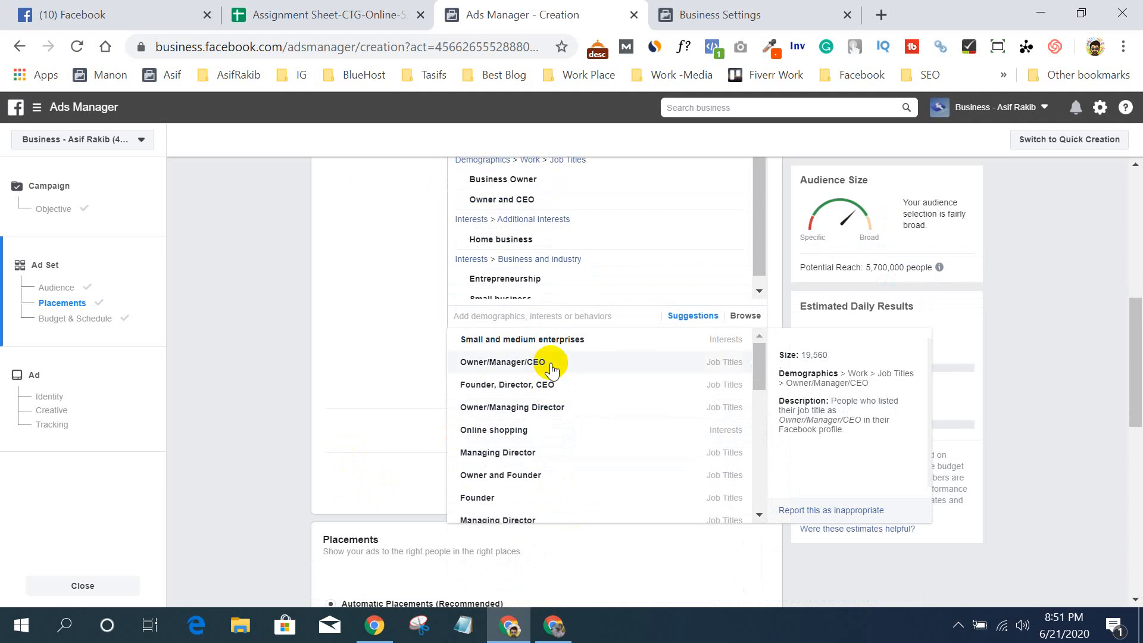
{"action": "left_click", "coordinate": [570, 387]}
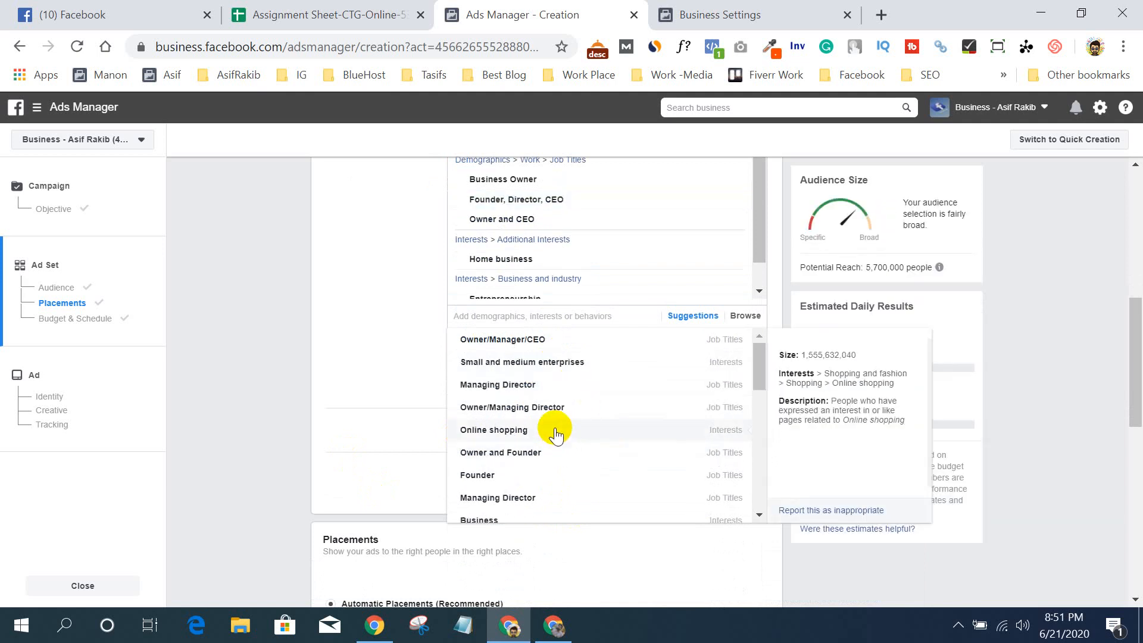
- Add the suggested Online shopping interest and Owner and Founder job title, and close the suggestions
{"action": "left_click", "coordinate": [555, 432]}
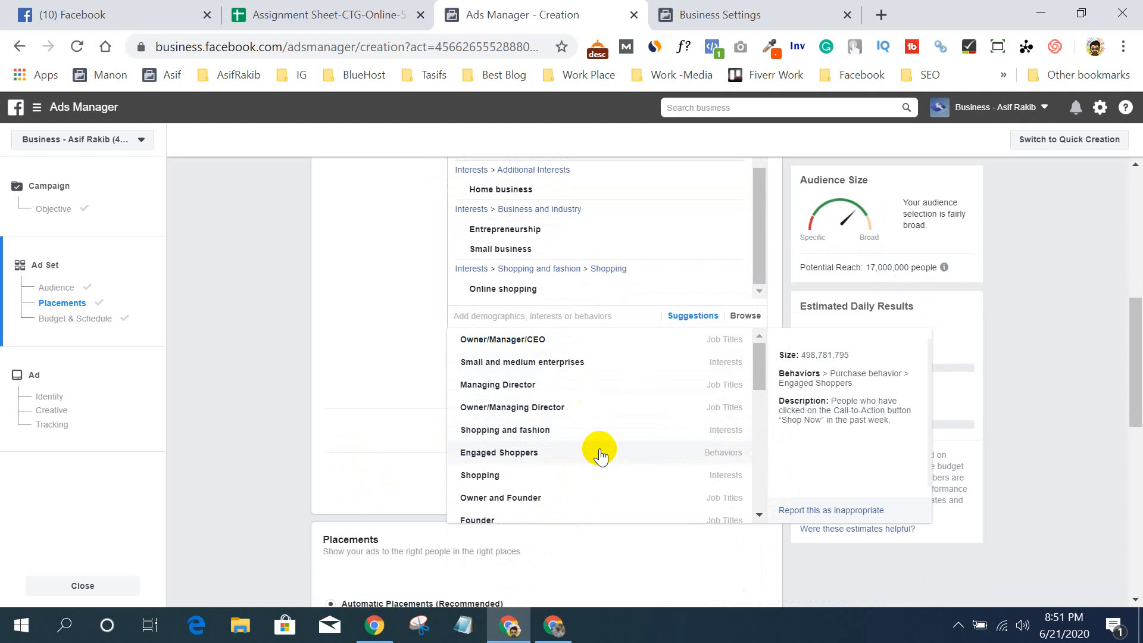
{"action": "scroll", "coordinate": [599, 453], "scroll_direction": "down", "scroll_amount": 3}
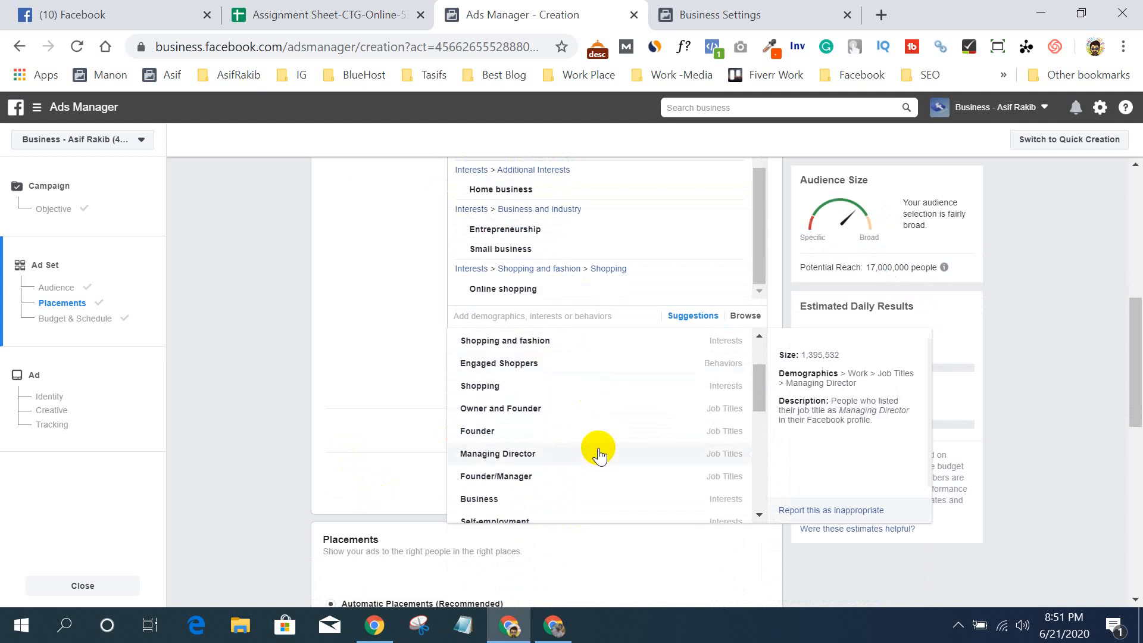
{"action": "scroll", "coordinate": [596, 450], "scroll_direction": "down", "scroll_amount": 3}
{"action": "scroll", "coordinate": [595, 451], "scroll_direction": "up", "scroll_amount": 3}
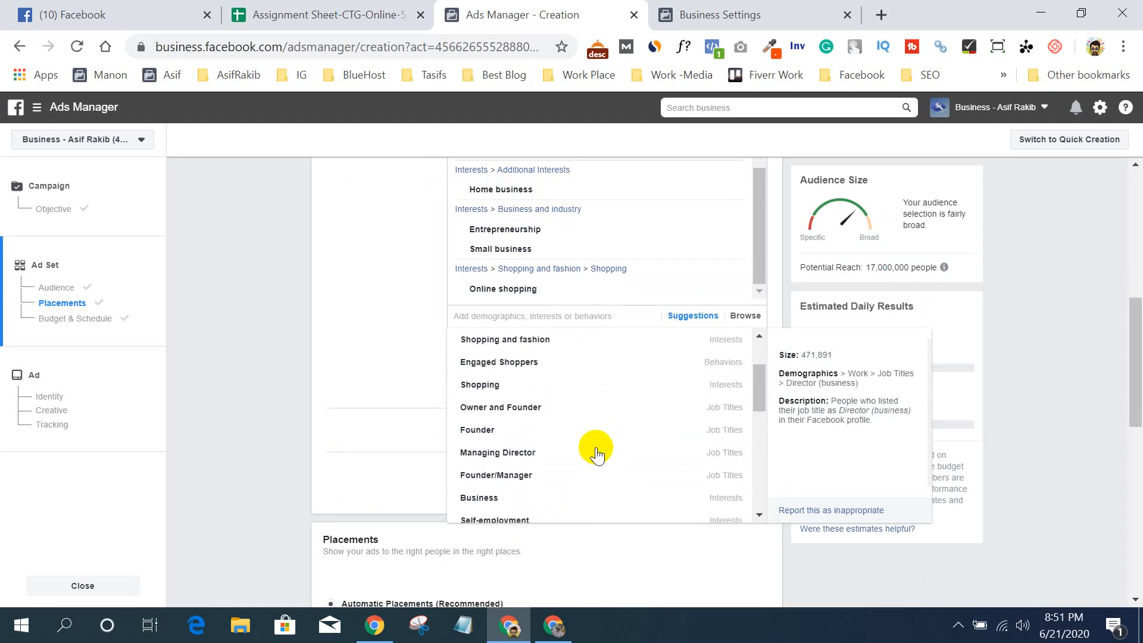
{"action": "left_click", "coordinate": [552, 414]}
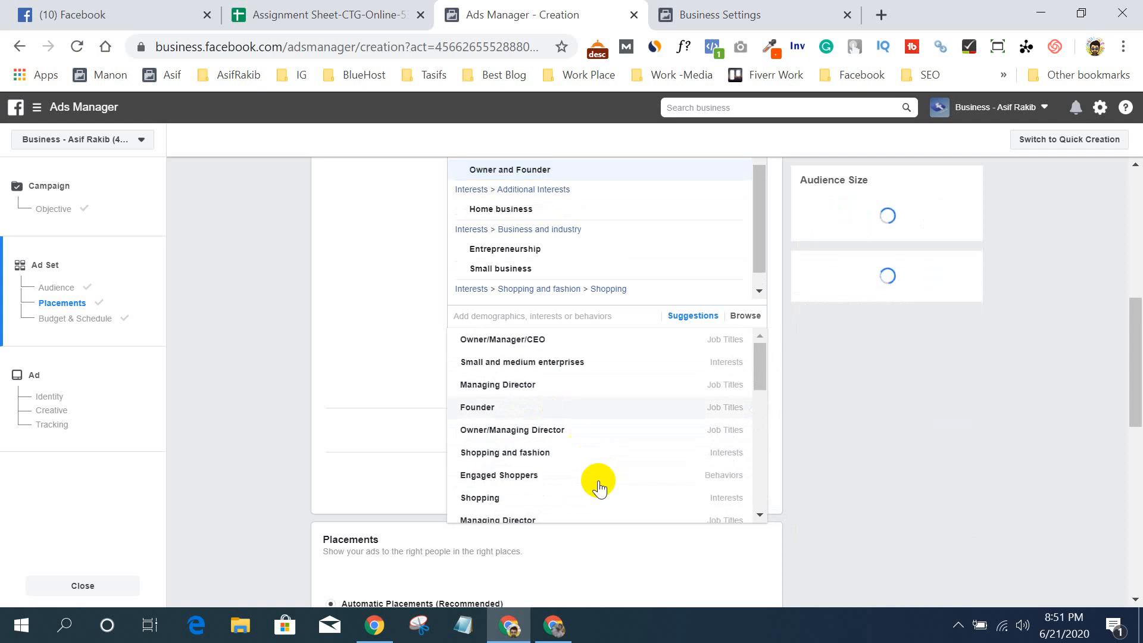
{"action": "left_click", "coordinate": [290, 351]}
- Review the selected detailed targeting entries and look through the remaining suggestions without adding any
{"action": "scroll", "coordinate": [392, 374], "scroll_direction": "up", "scroll_amount": 5}
{"action": "scroll", "coordinate": [620, 408], "scroll_direction": "up", "scroll_amount": 3}
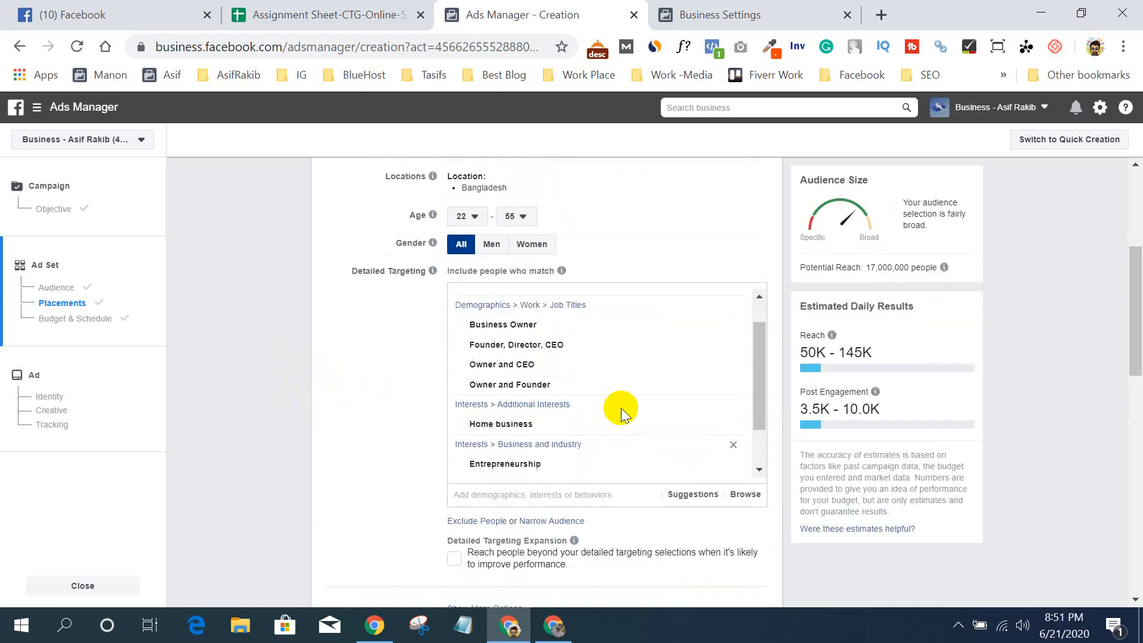
{"action": "scroll", "coordinate": [620, 405], "scroll_direction": "down", "scroll_amount": 5}
{"action": "scroll", "coordinate": [261, 422], "scroll_direction": "down", "scroll_amount": 3}
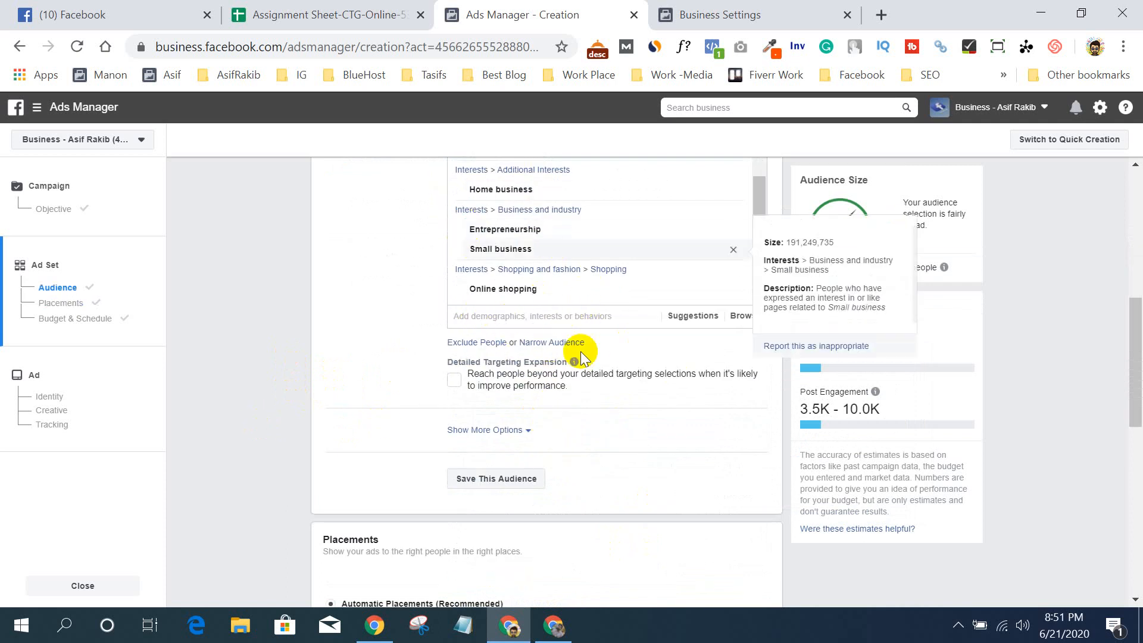
{"action": "left_click", "coordinate": [685, 316]}
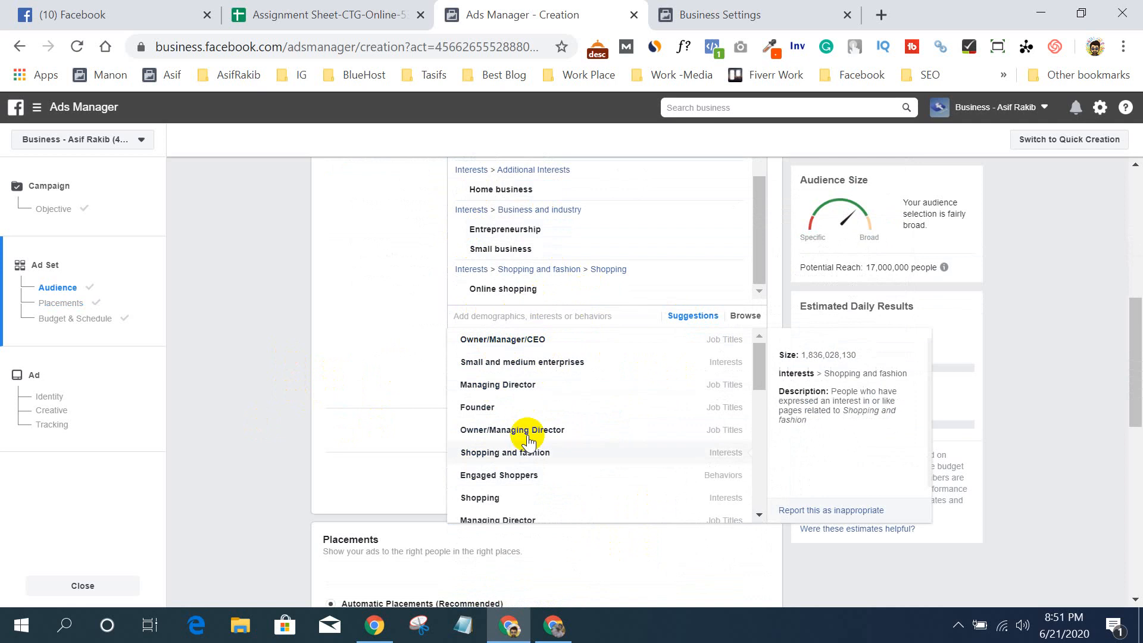
{"action": "mouse_move", "coordinate": [518, 506]}
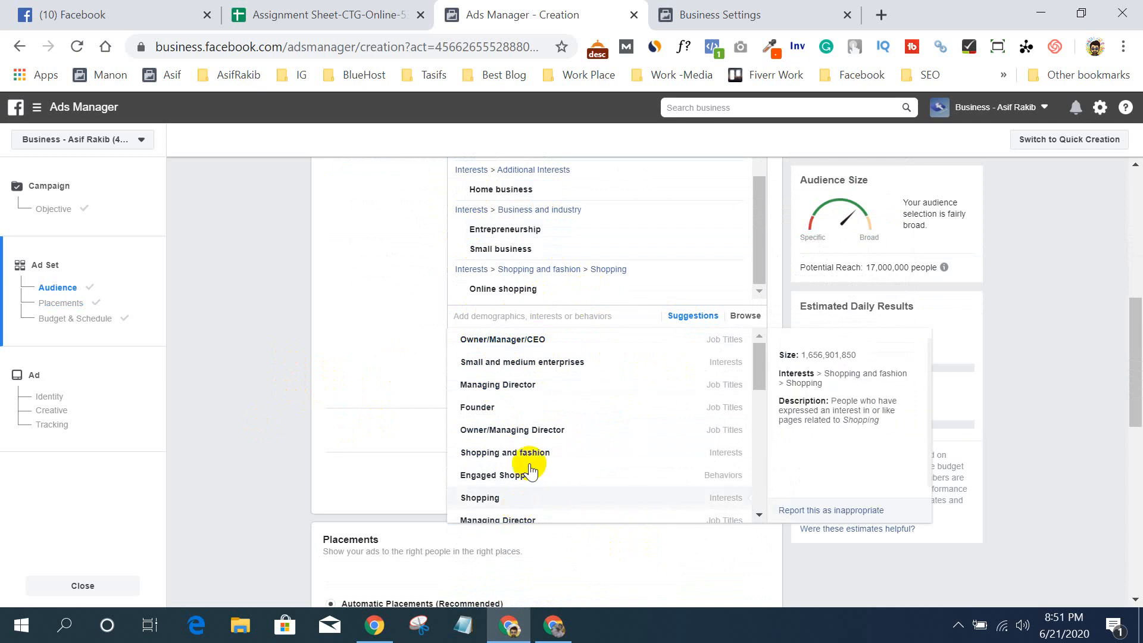
{"action": "left_click", "coordinate": [354, 306]}
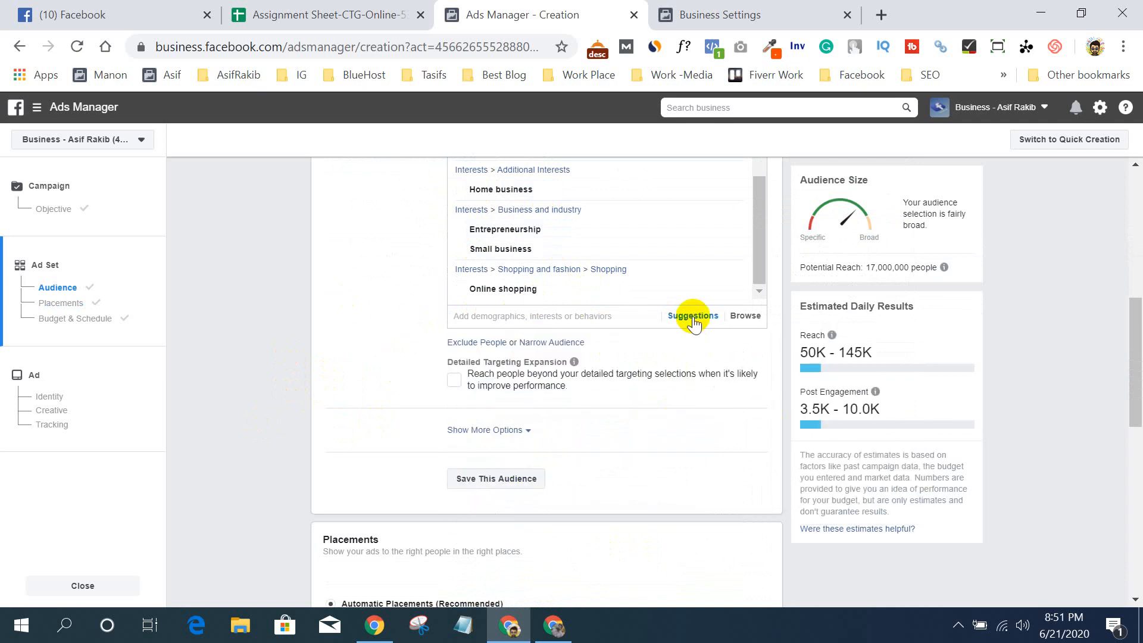
- Examine the Potential Reach estimate under Audience Size, highlighting its figure for the class
{"action": "left_click_drag", "start_coordinate": [813, 266], "coordinate": [970, 272]}
{"action": "left_click", "coordinate": [646, 303]}
{"action": "left_click_drag", "start_coordinate": [867, 267], "coordinate": [911, 267]}
{"action": "left_click", "coordinate": [866, 274]}
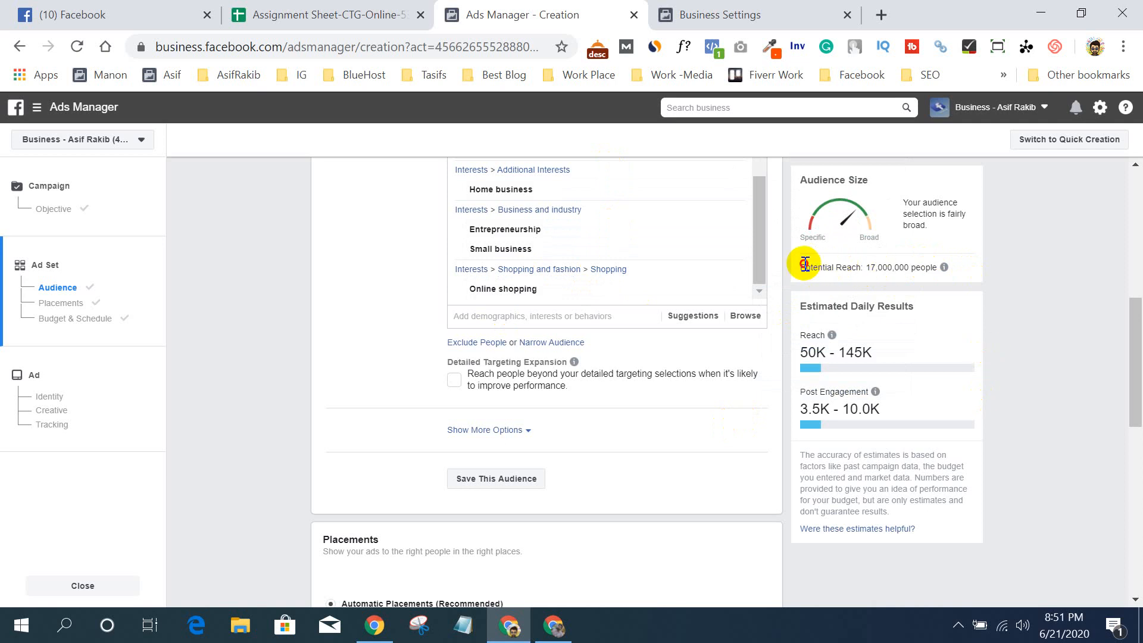
{"action": "left_click_drag", "start_coordinate": [805, 265], "coordinate": [973, 271]}
{"action": "left_click", "coordinate": [858, 270]}
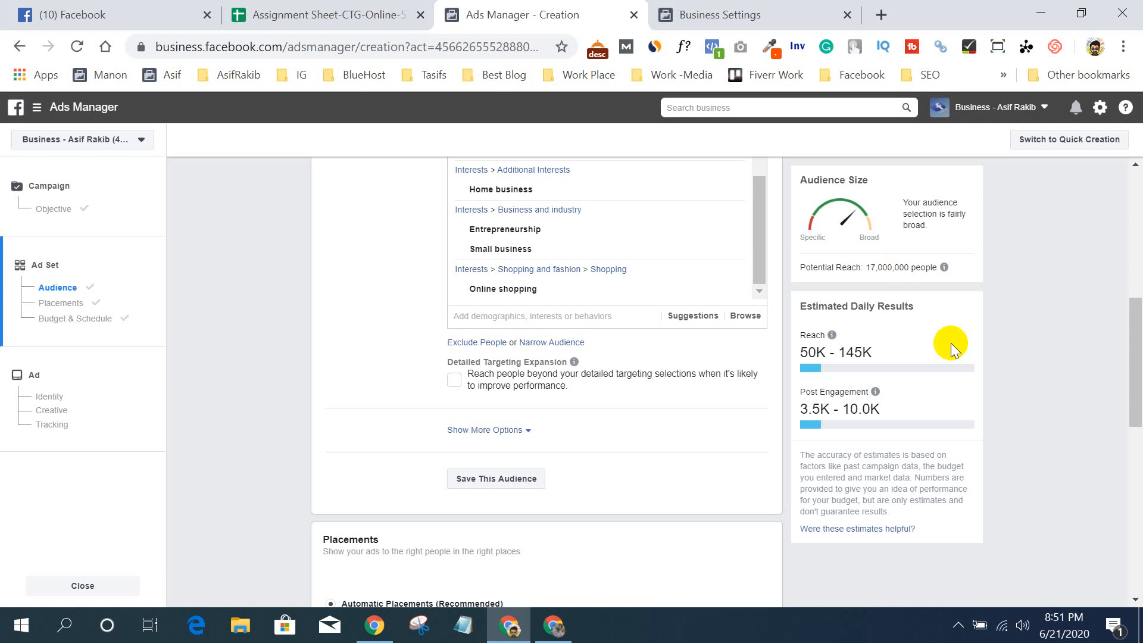
- Recheck the ad set's audience settings and briefly reopen the detailed targeting suggestions
{"action": "scroll", "coordinate": [1006, 356], "scroll_direction": "up", "scroll_amount": 2}
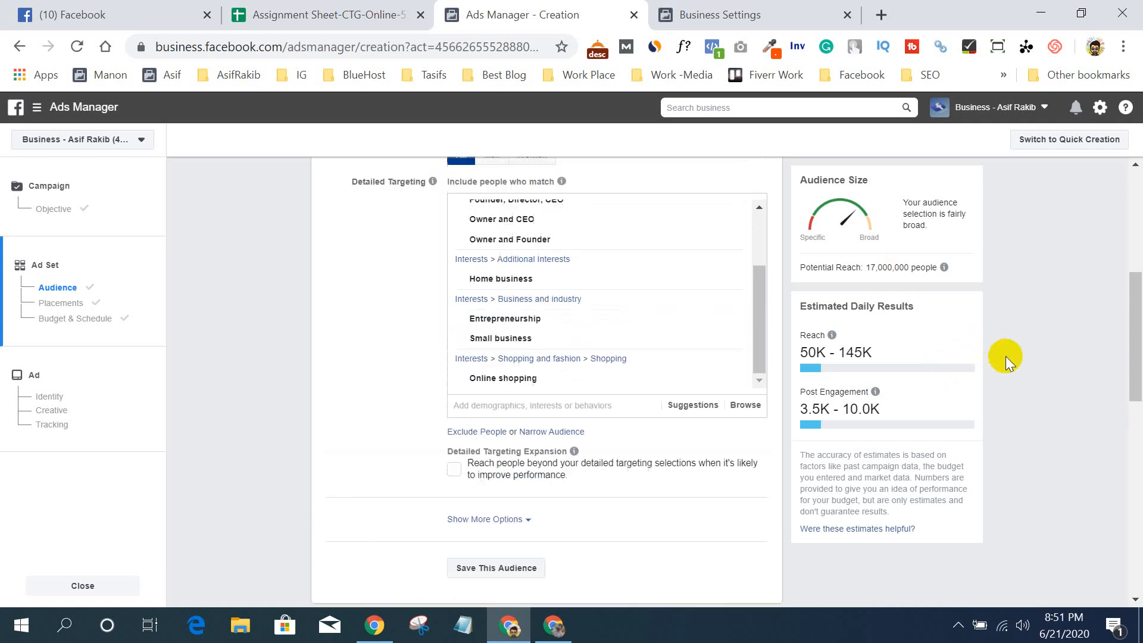
{"action": "scroll", "coordinate": [1042, 355], "scroll_direction": "up", "scroll_amount": 5}
{"action": "scroll", "coordinate": [1042, 378], "scroll_direction": "down", "scroll_amount": 4}
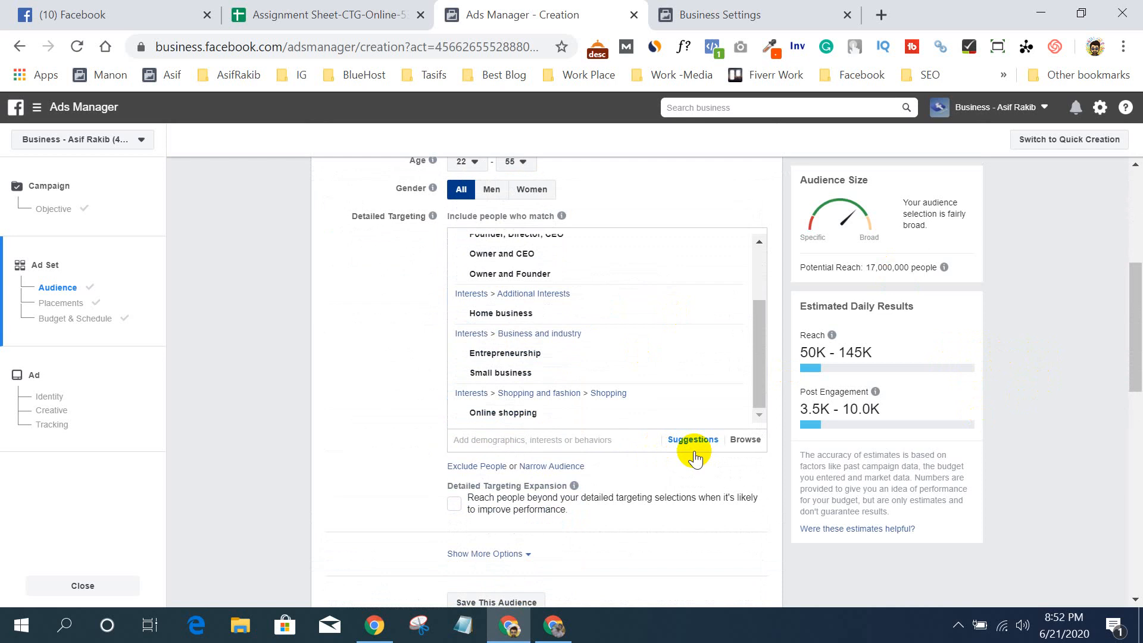
{"action": "scroll", "coordinate": [313, 396], "scroll_direction": "down", "scroll_amount": 2}
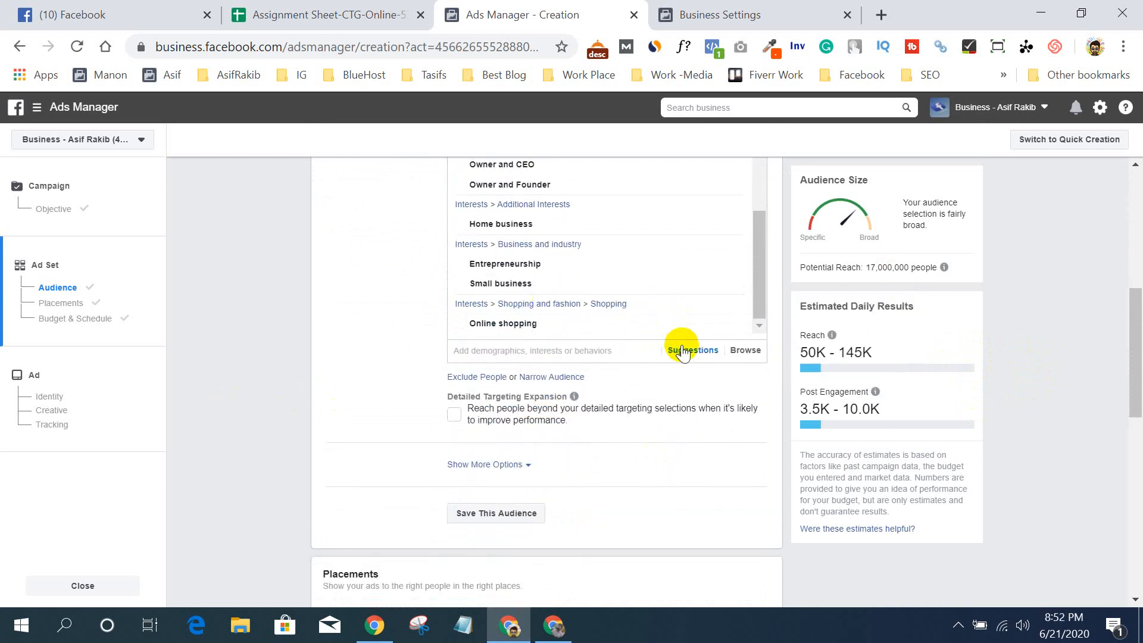
{"action": "left_click", "coordinate": [682, 352]}
{"action": "left_click", "coordinate": [367, 323]}
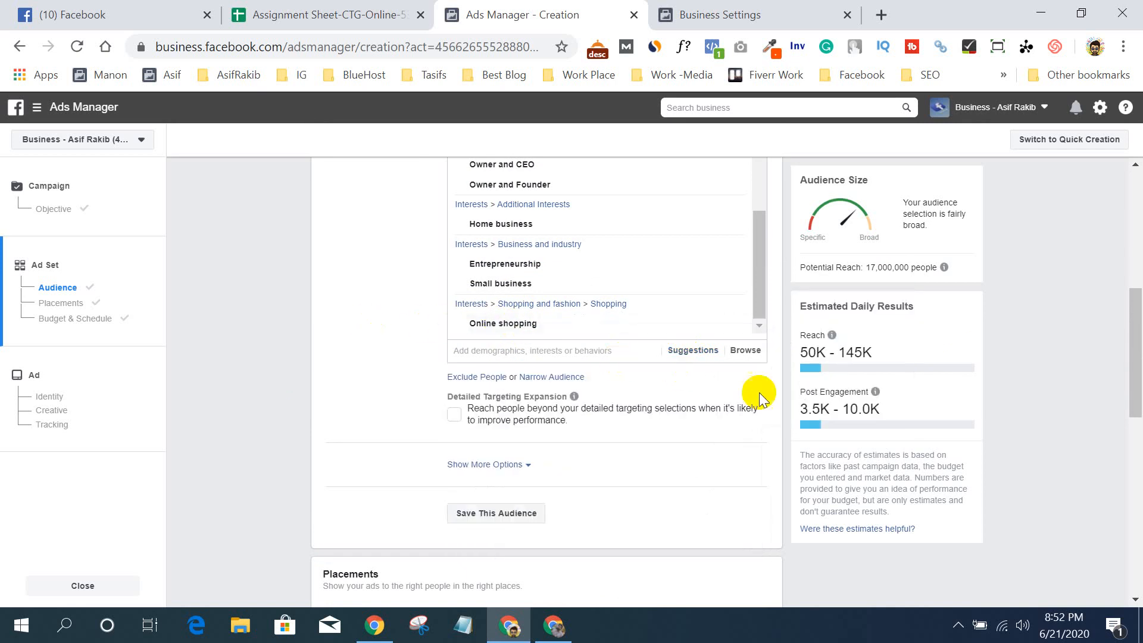
- Browse the detailed targeting categories, read the Demographics, Interests and Behaviors descriptions, and expand Demographics
{"action": "left_click", "coordinate": [746, 354]}
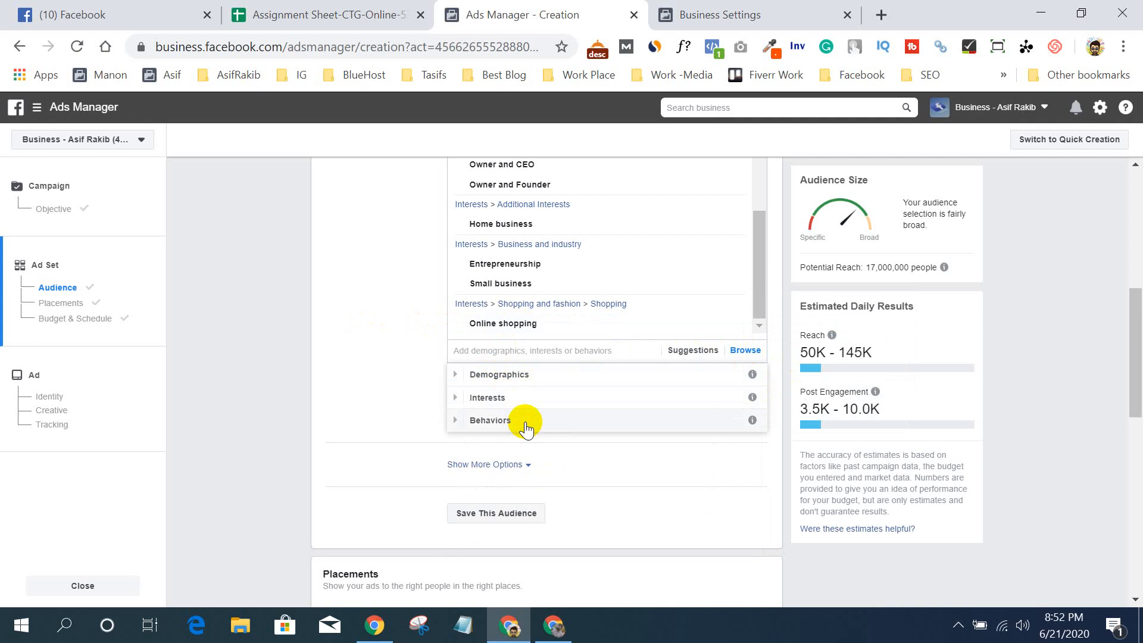
{"action": "mouse_move", "coordinate": [754, 376]}
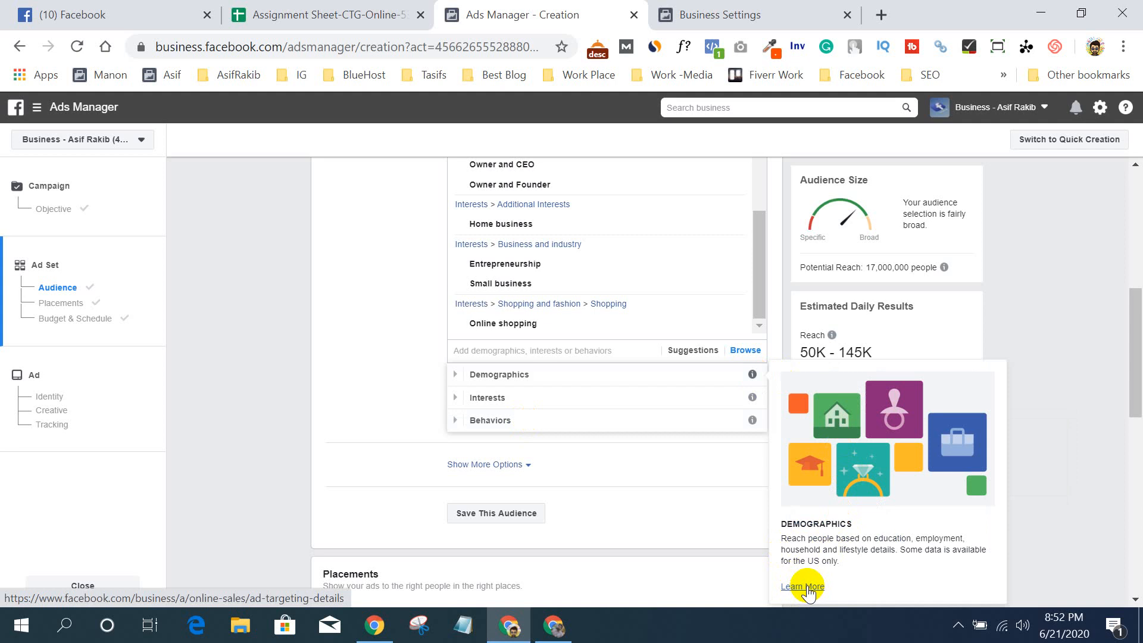
{"action": "mouse_move", "coordinate": [752, 398]}
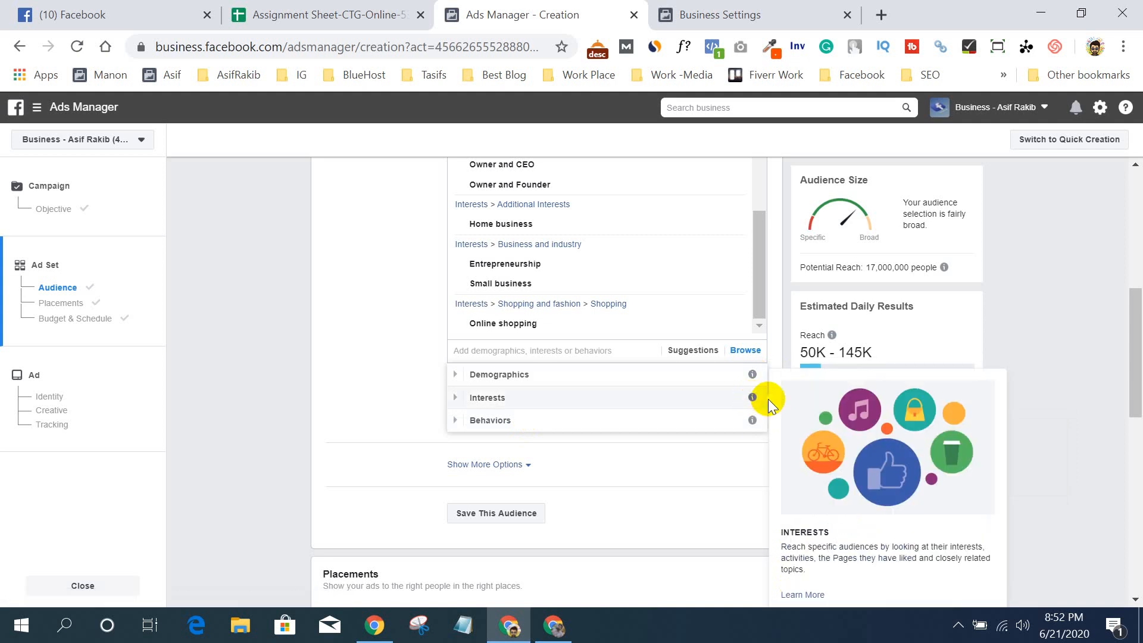
{"action": "mouse_move", "coordinate": [757, 421]}
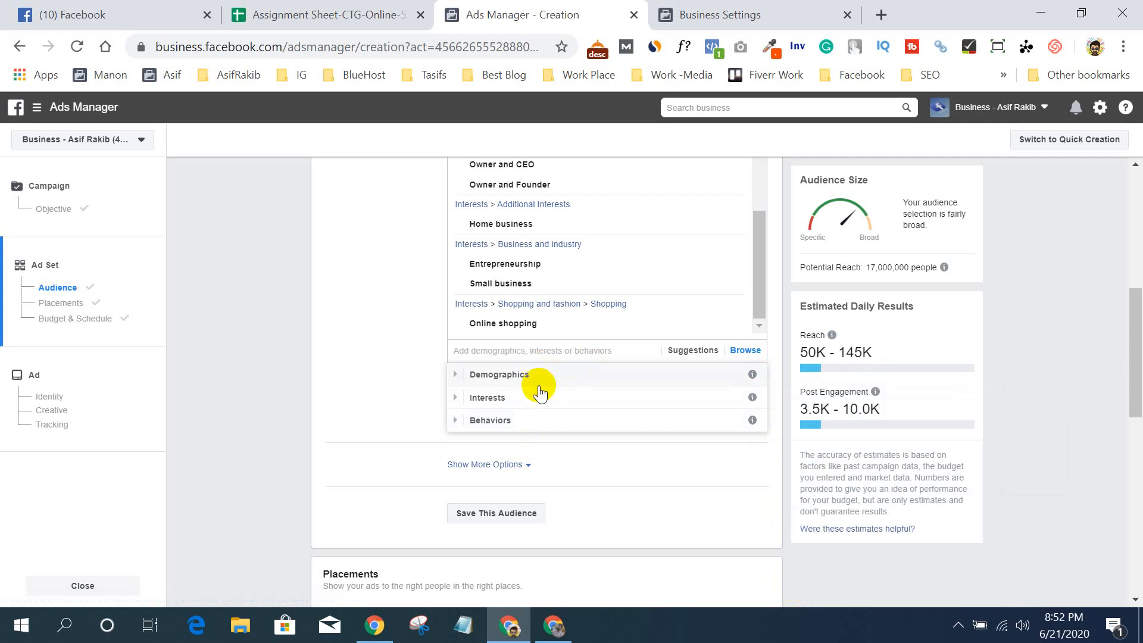
{"action": "left_click", "coordinate": [455, 375]}
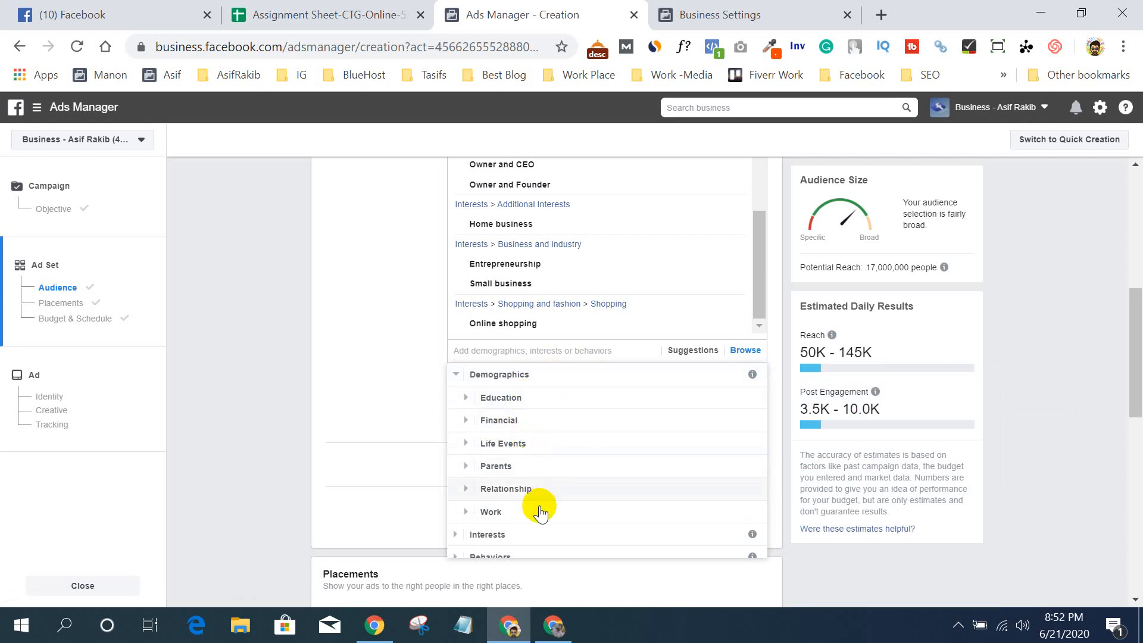
- Add Associate degree from the Education Level options under Demographics > Education to the detailed targeting
{"action": "left_click", "coordinate": [466, 398]}
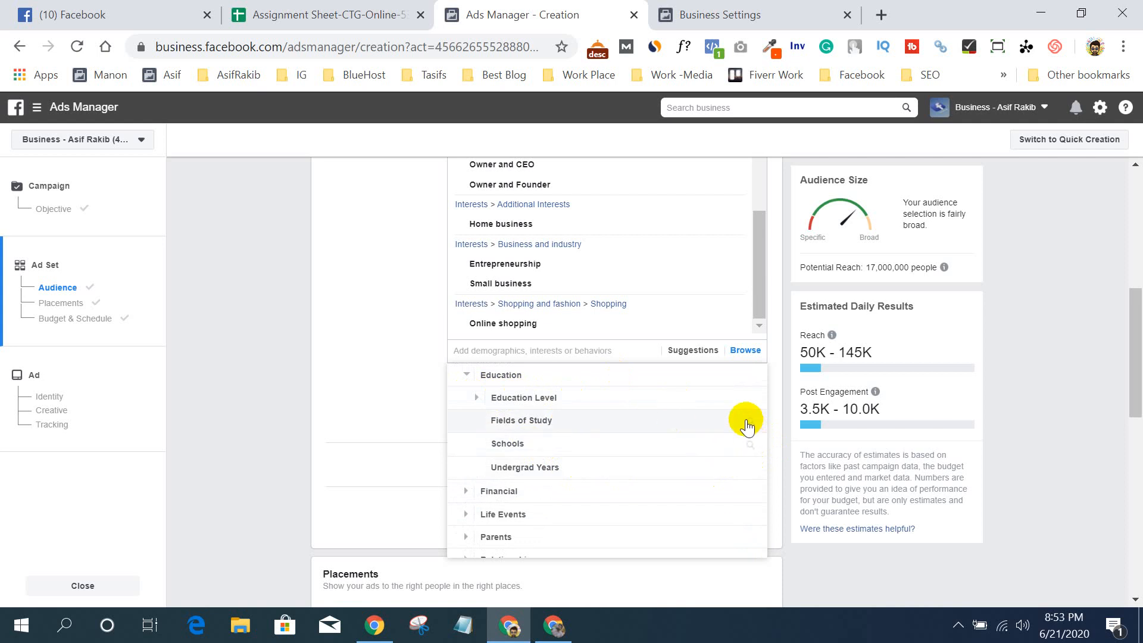
{"action": "left_click", "coordinate": [481, 399]}
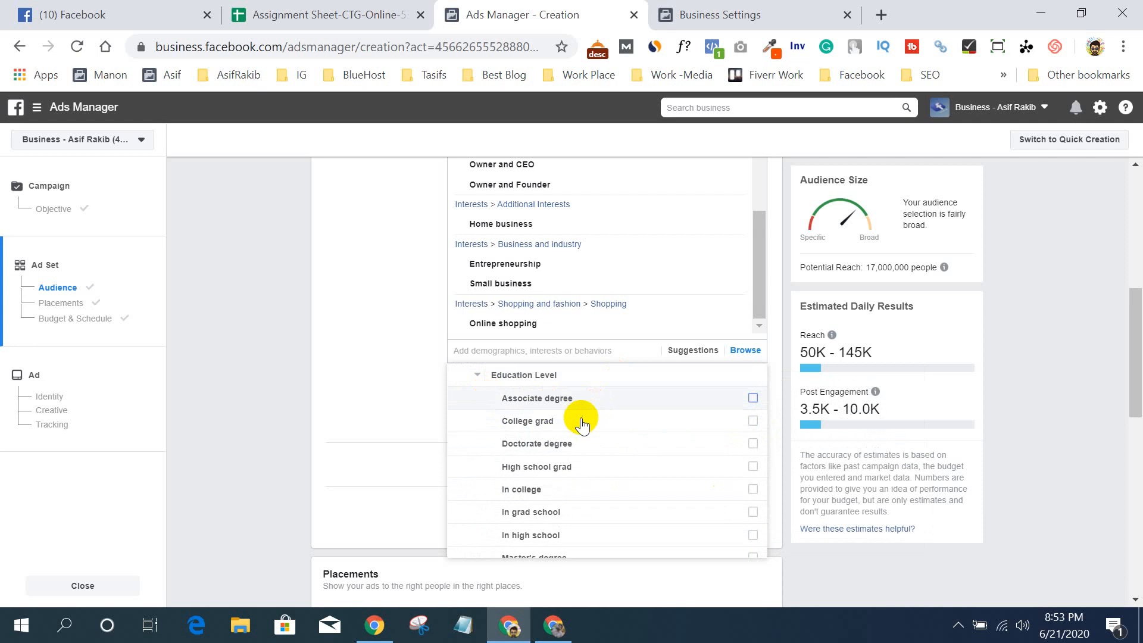
{"action": "left_click", "coordinate": [753, 400]}
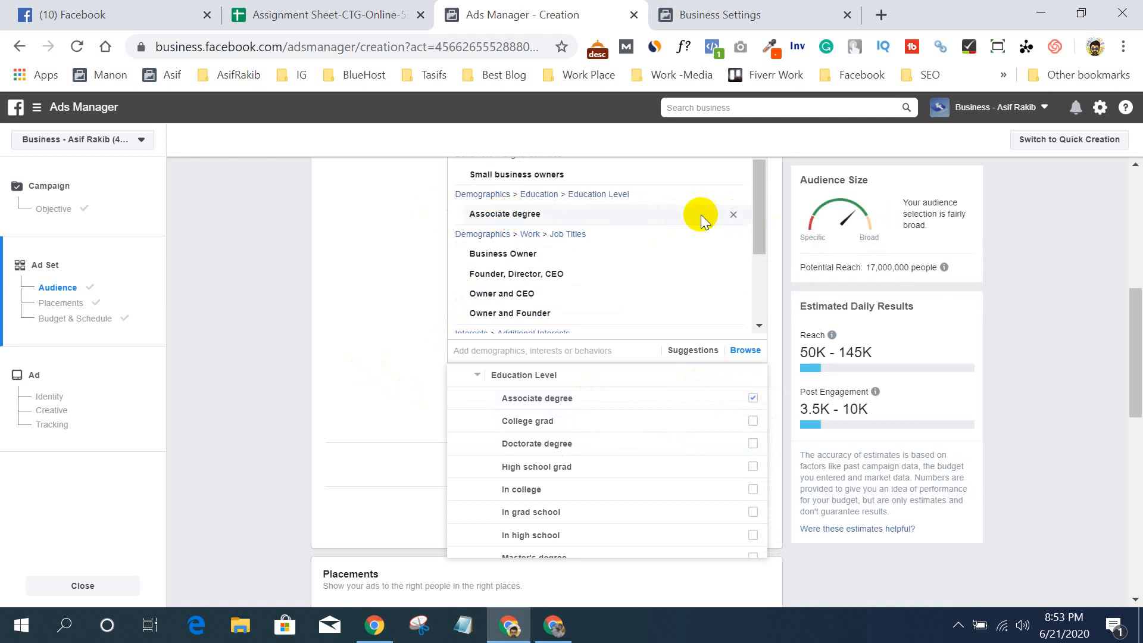
- Look through the remaining Education Level options and the household income options under Financial > Income, collapsing both categories
{"action": "scroll", "coordinate": [566, 428], "scroll_direction": "down", "scroll_amount": 5}
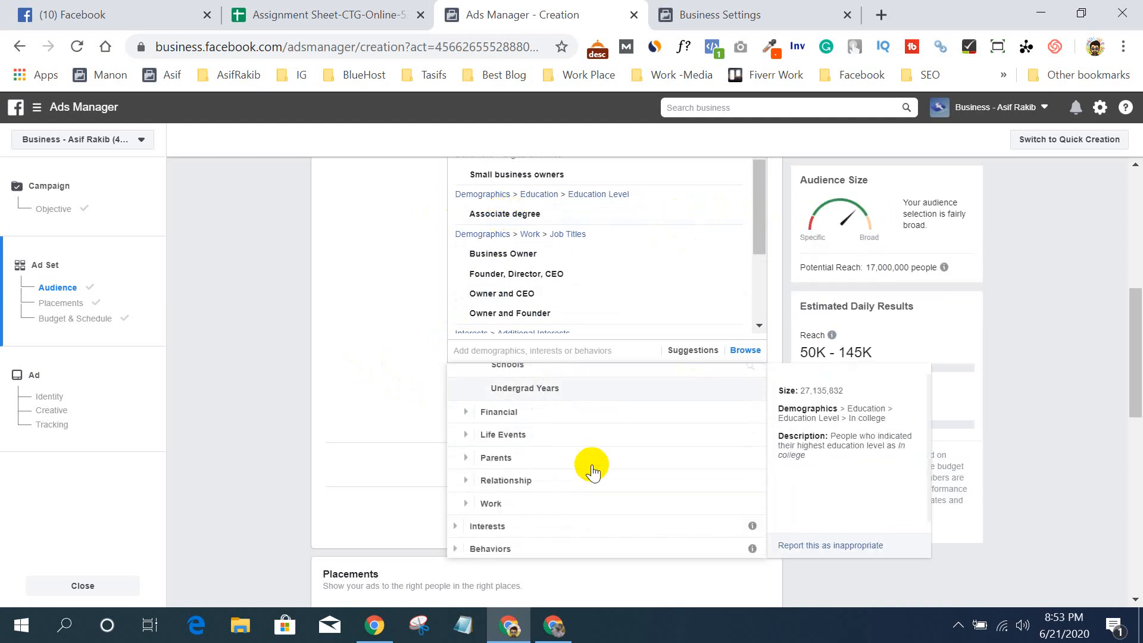
{"action": "scroll", "coordinate": [589, 467], "scroll_direction": "up", "scroll_amount": 3}
{"action": "scroll", "coordinate": [590, 462], "scroll_direction": "down", "scroll_amount": 1}
{"action": "scroll", "coordinate": [536, 452], "scroll_direction": "up", "scroll_amount": 4}
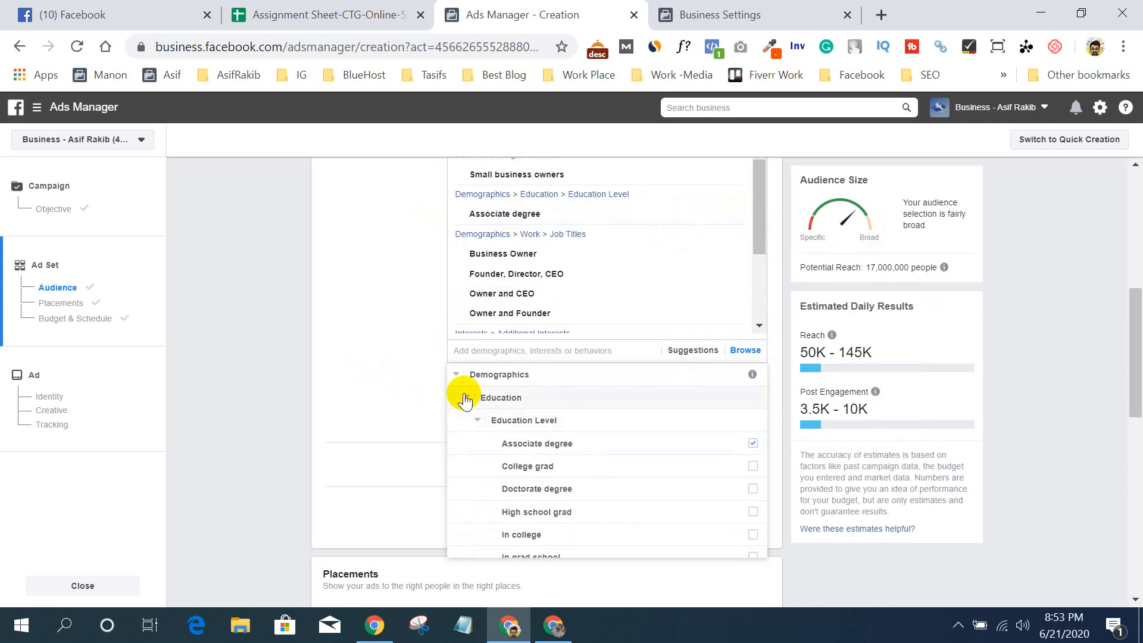
{"action": "scroll", "coordinate": [582, 441], "scroll_direction": "down", "scroll_amount": 3}
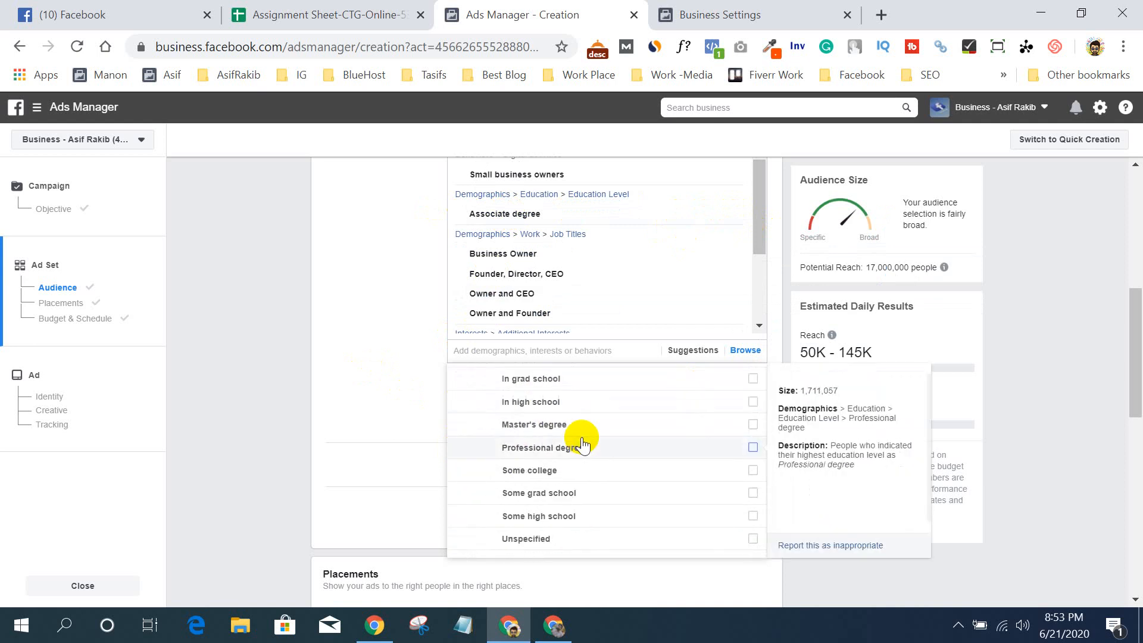
{"action": "scroll", "coordinate": [536, 429], "scroll_direction": "up", "scroll_amount": 3}
{"action": "left_click", "coordinate": [465, 398]}
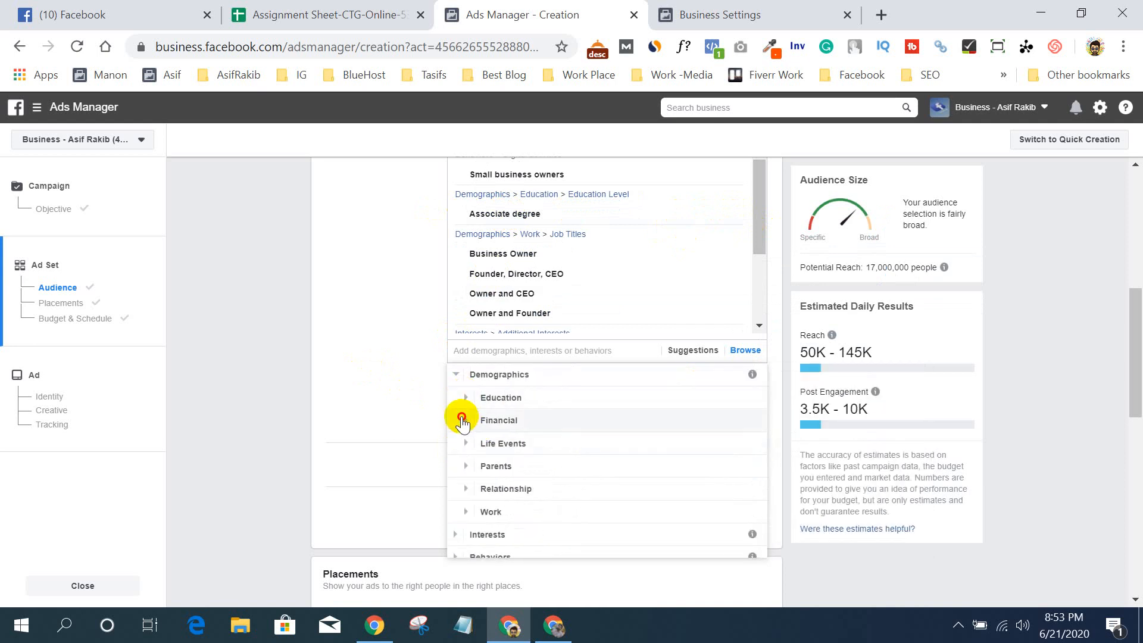
{"action": "left_click", "coordinate": [463, 419]}
{"action": "left_click", "coordinate": [480, 410]}
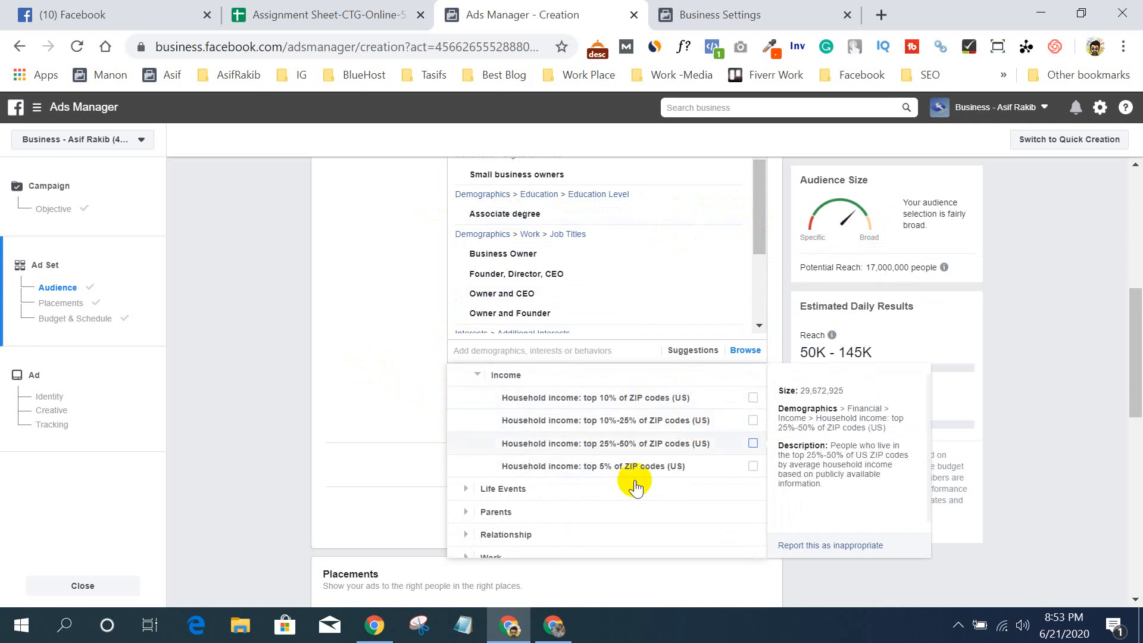
{"action": "left_click", "coordinate": [477, 374]}
{"action": "left_click", "coordinate": [467, 385]}
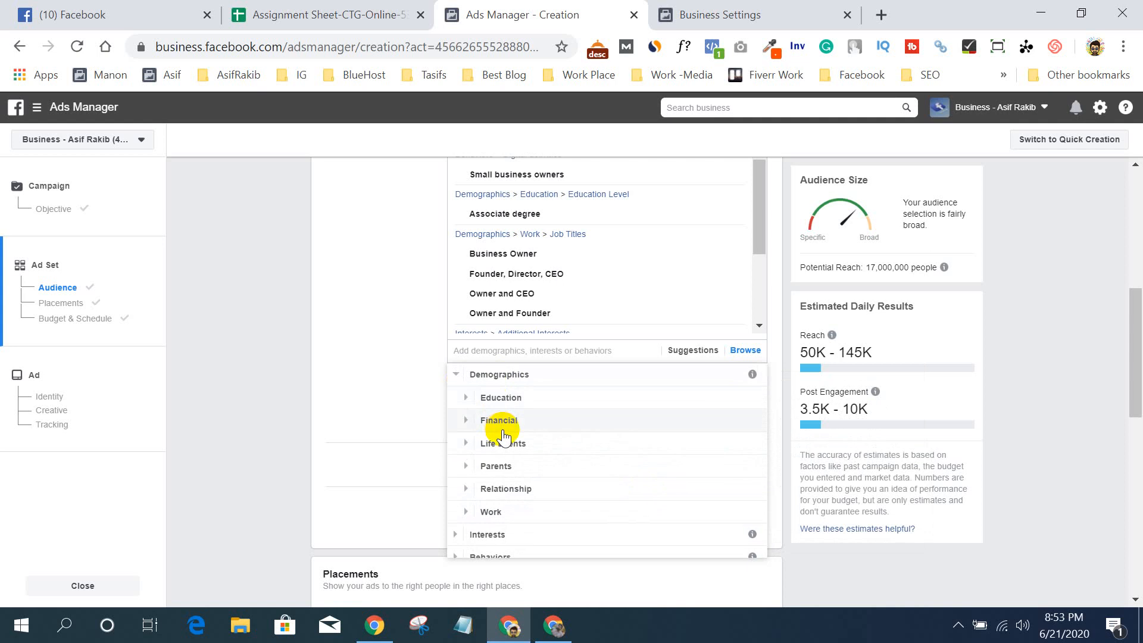
- Expand the Life Events demographics and read through its options, from Anniversary to Recently moved
{"action": "left_click", "coordinate": [468, 445]}
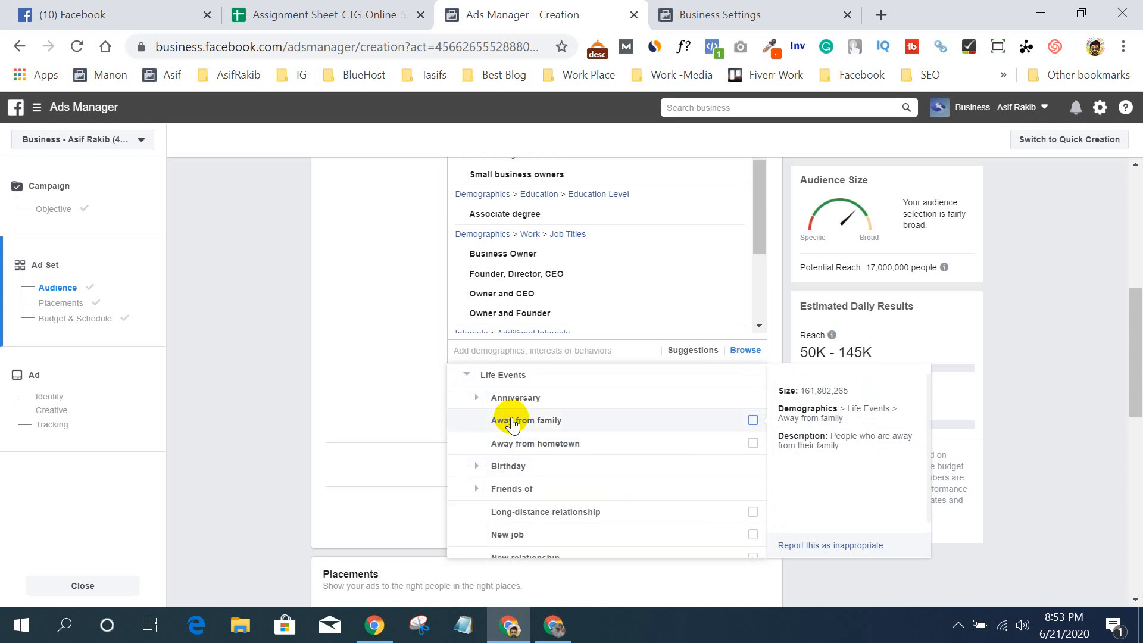
{"action": "scroll", "coordinate": [554, 452], "scroll_direction": "down", "scroll_amount": 3}
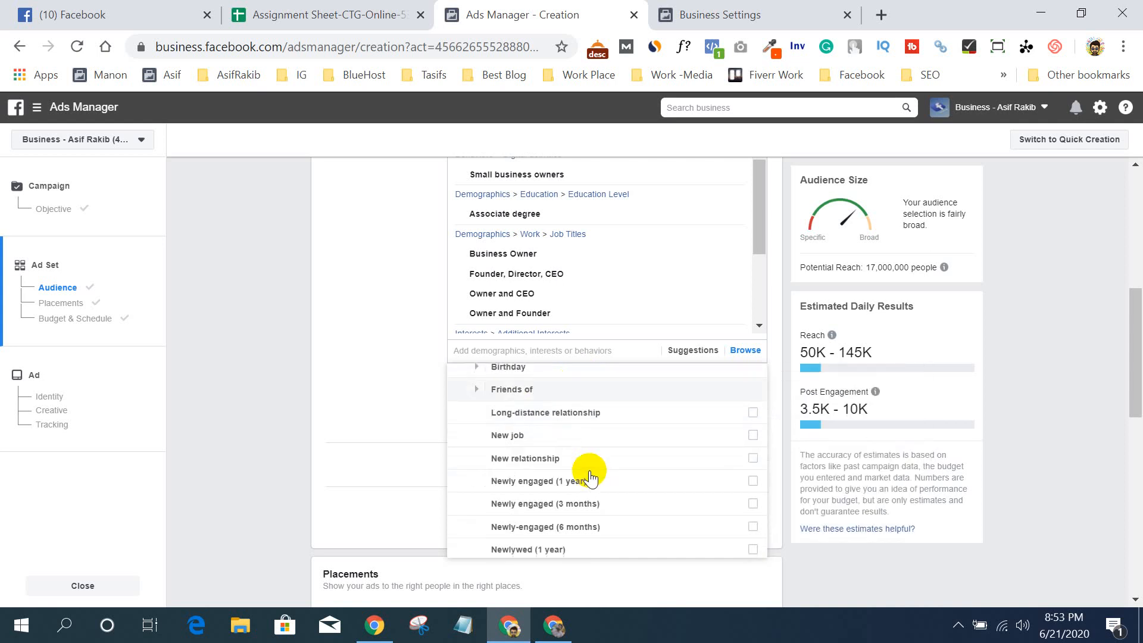
{"action": "scroll", "coordinate": [620, 480], "scroll_direction": "up", "scroll_amount": 3}
{"action": "scroll", "coordinate": [620, 489], "scroll_direction": "down", "scroll_amount": 2}
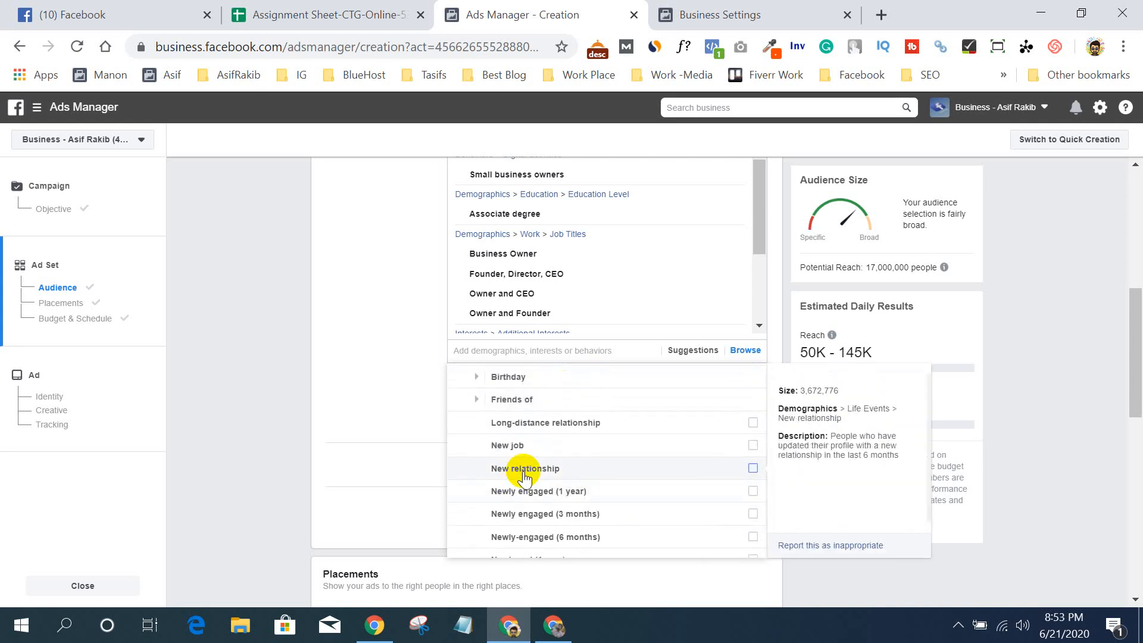
{"action": "scroll", "coordinate": [631, 485], "scroll_direction": "down", "scroll_amount": 2}
{"action": "scroll", "coordinate": [592, 485], "scroll_direction": "down", "scroll_amount": 2}
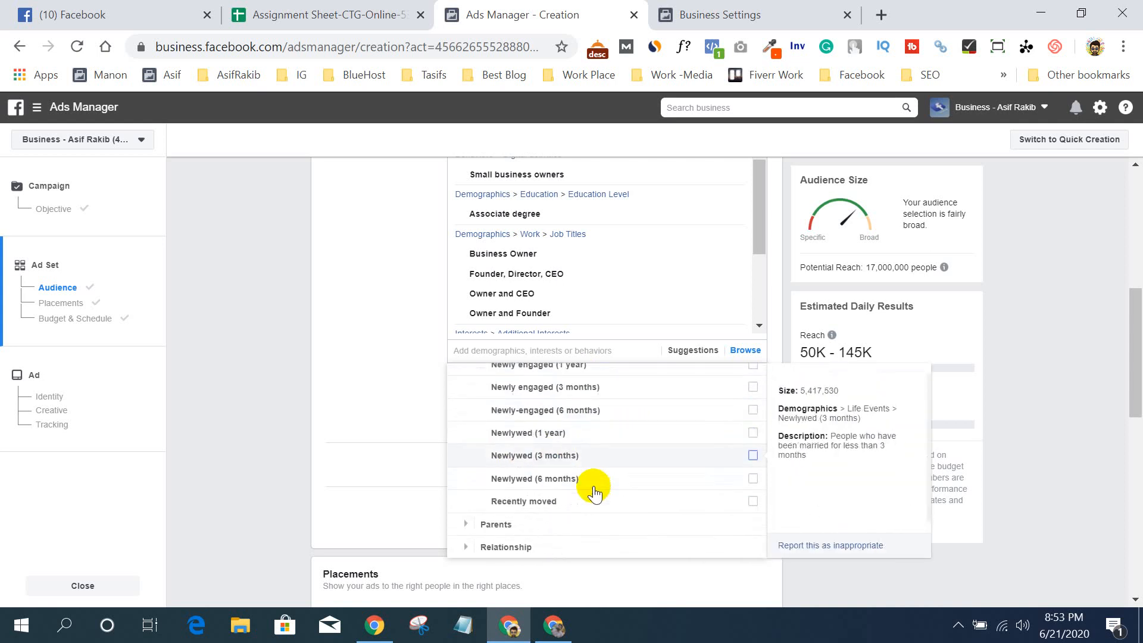
{"action": "scroll", "coordinate": [582, 474], "scroll_direction": "up", "scroll_amount": 5}
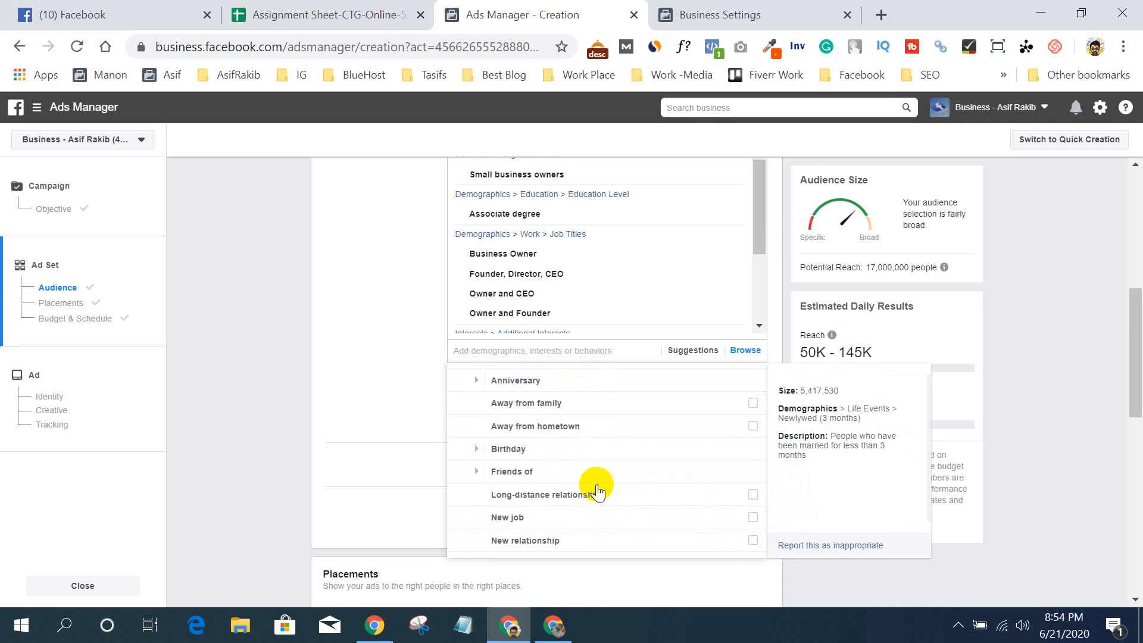
- Examine the Anniversary, Birthday and Friends of subcategories of Life Events, and close the targeting list
{"action": "left_click", "coordinate": [478, 468]}
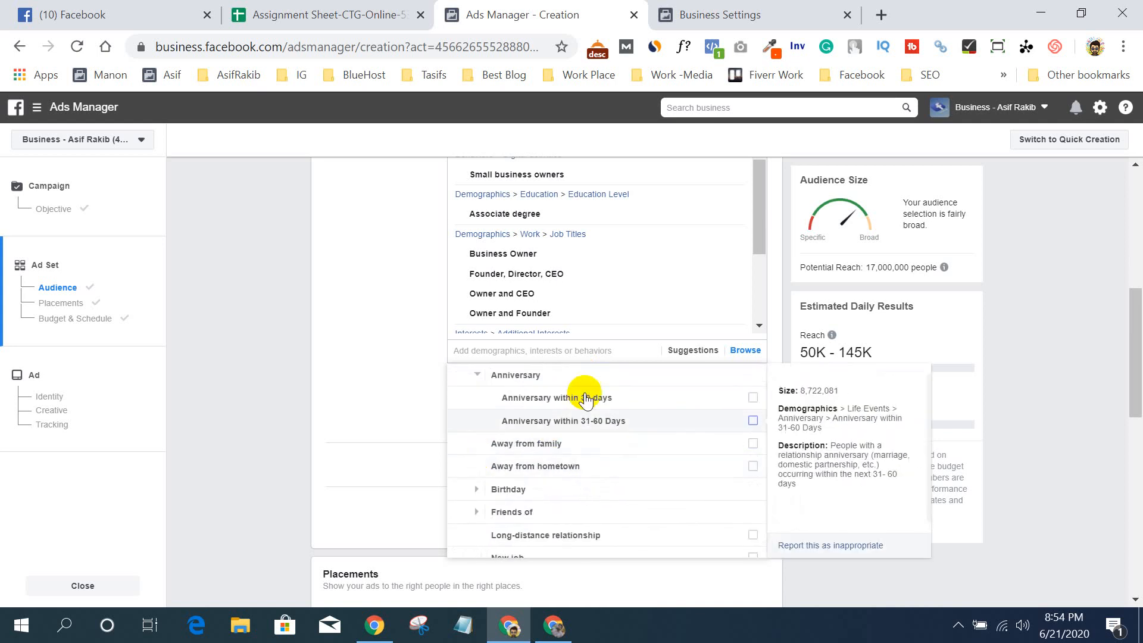
{"action": "left_click", "coordinate": [476, 374]}
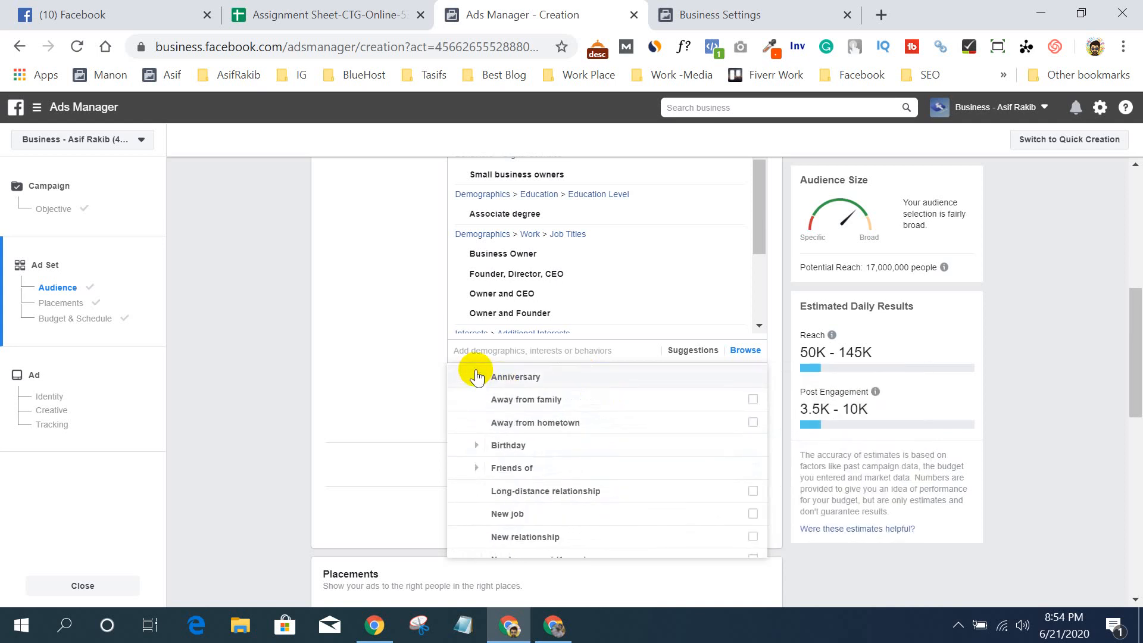
{"action": "left_click", "coordinate": [479, 466]}
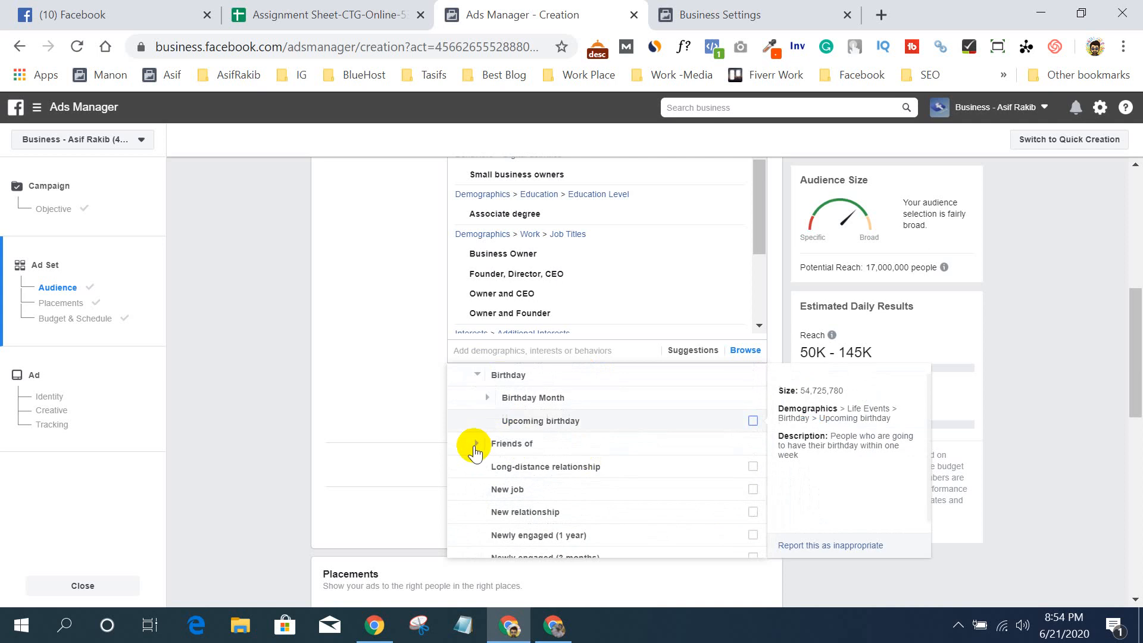
{"action": "left_click", "coordinate": [475, 443]}
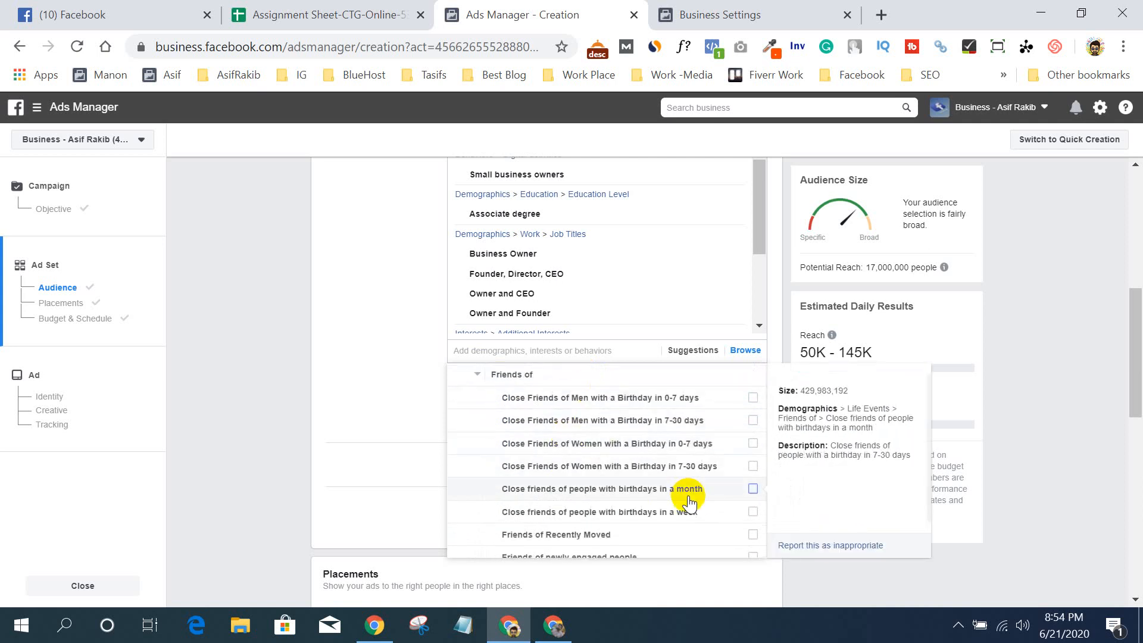
{"action": "left_click", "coordinate": [475, 374]}
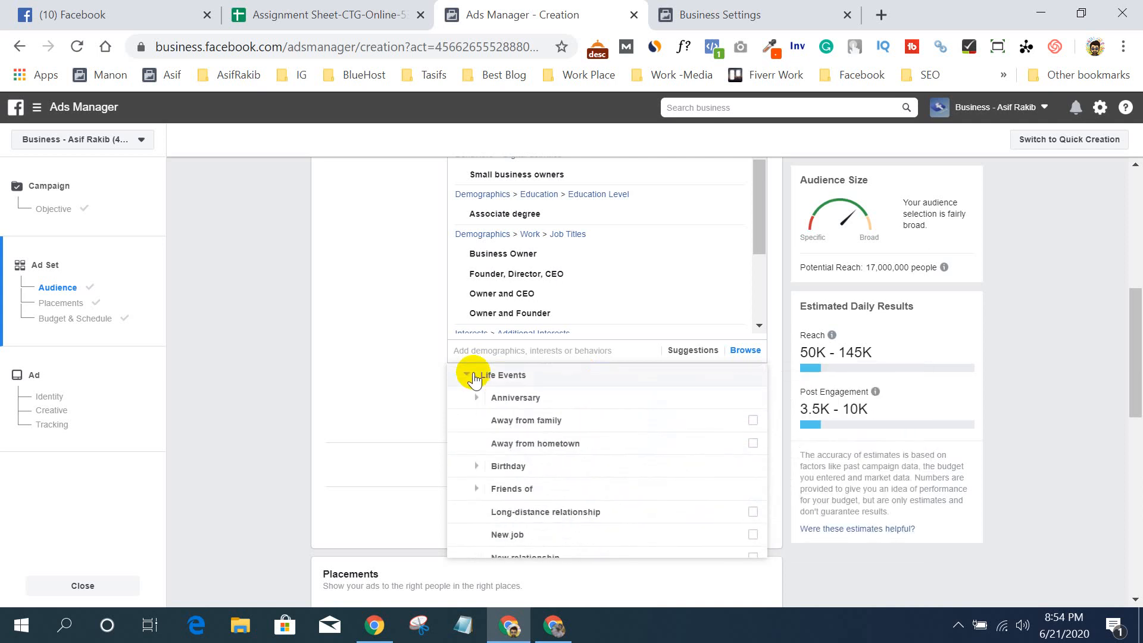
{"action": "left_click", "coordinate": [476, 491]}
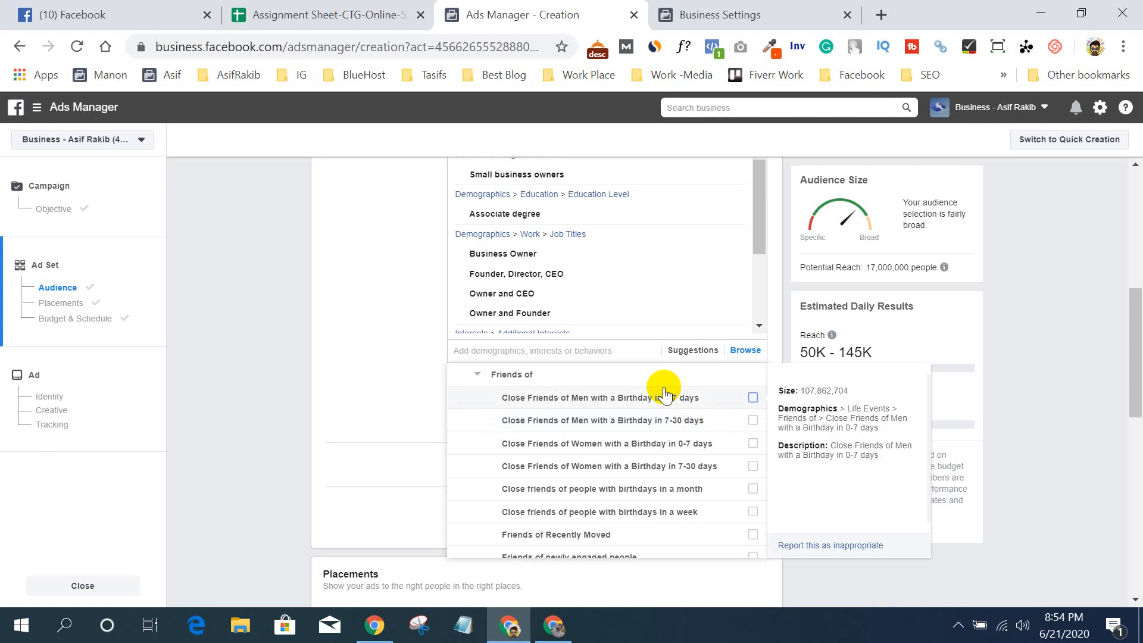
{"action": "left_click", "coordinate": [387, 372]}
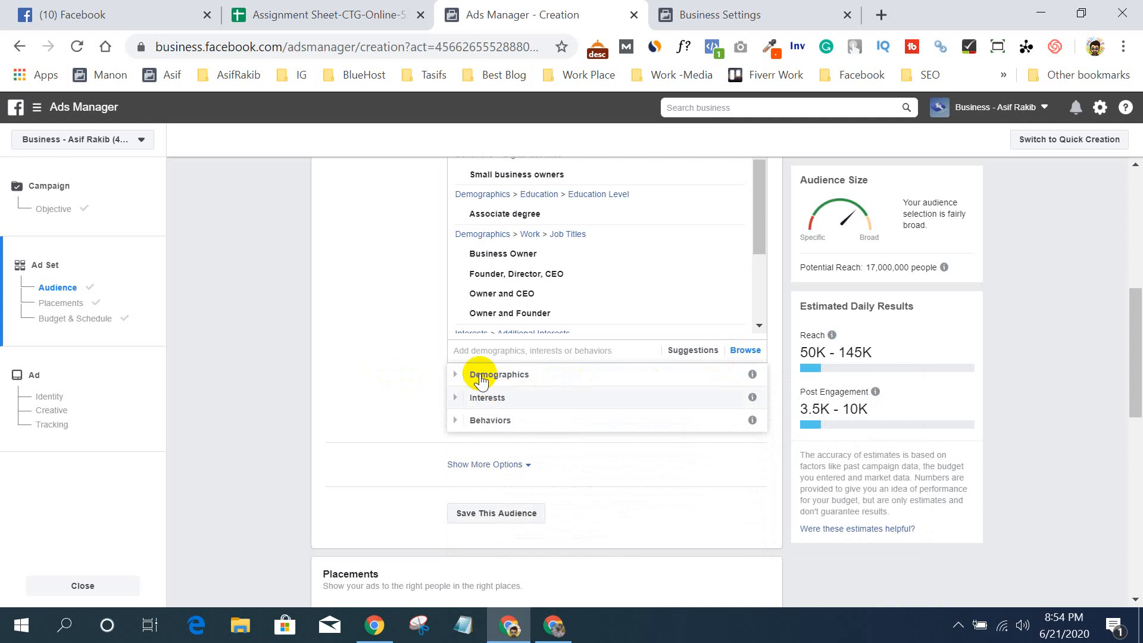
- Reopen Demographics, examine the Birthday Month options under Life Events > Birthday, and collapse Life Events
{"action": "left_click", "coordinate": [456, 374]}
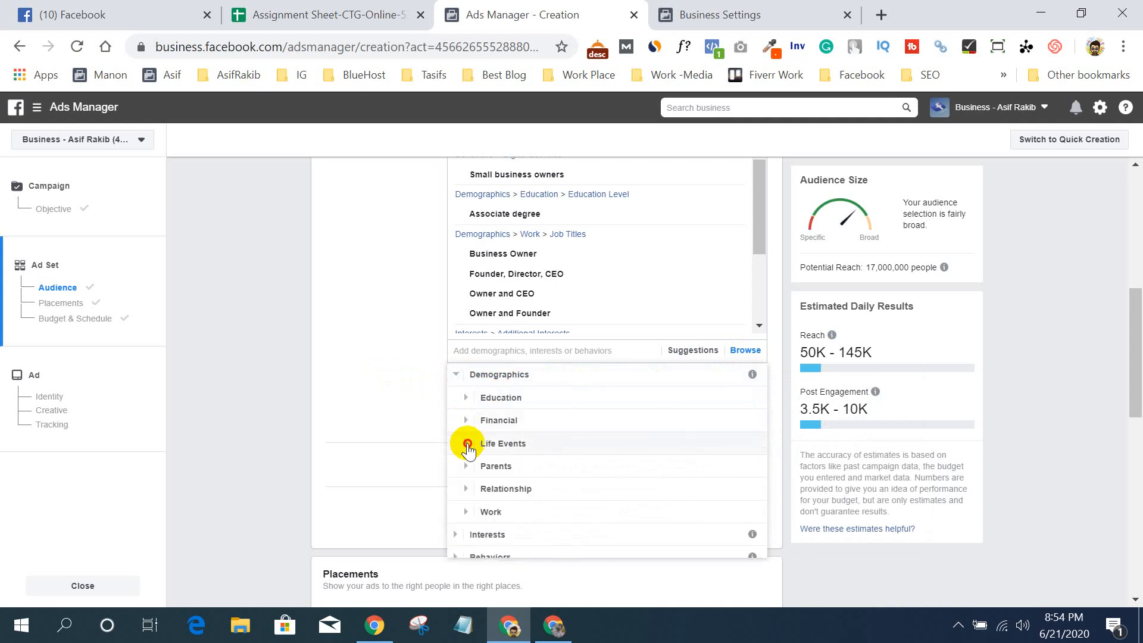
{"action": "left_click", "coordinate": [467, 443]}
{"action": "left_click", "coordinate": [479, 468]}
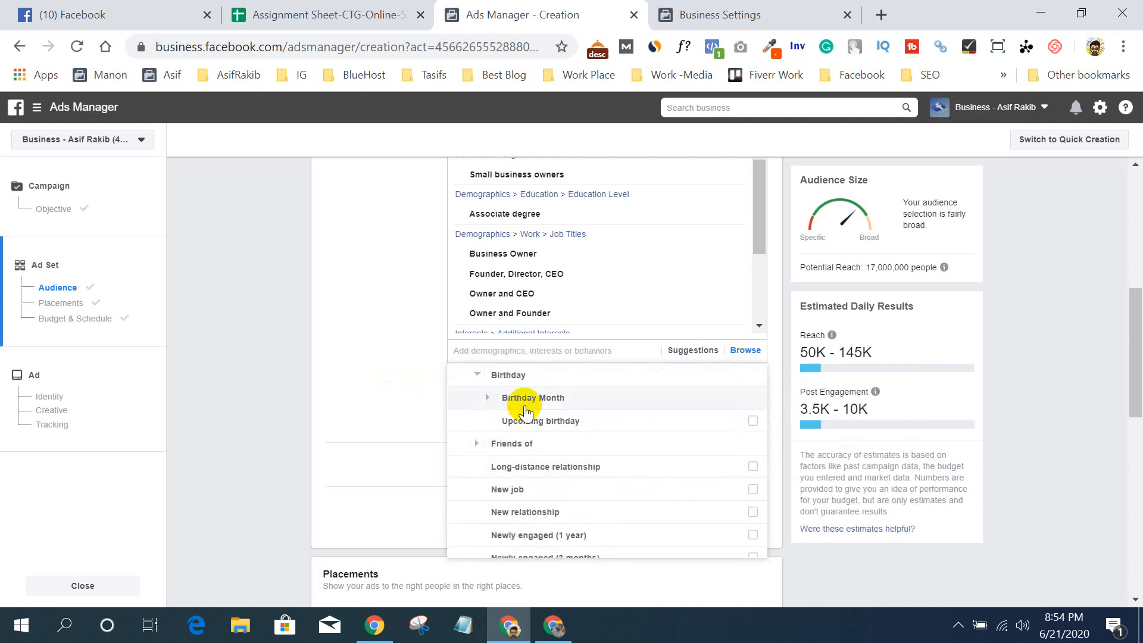
{"action": "left_click", "coordinate": [486, 397]}
{"action": "scroll", "coordinate": [697, 429], "scroll_direction": "down", "scroll_amount": 2}
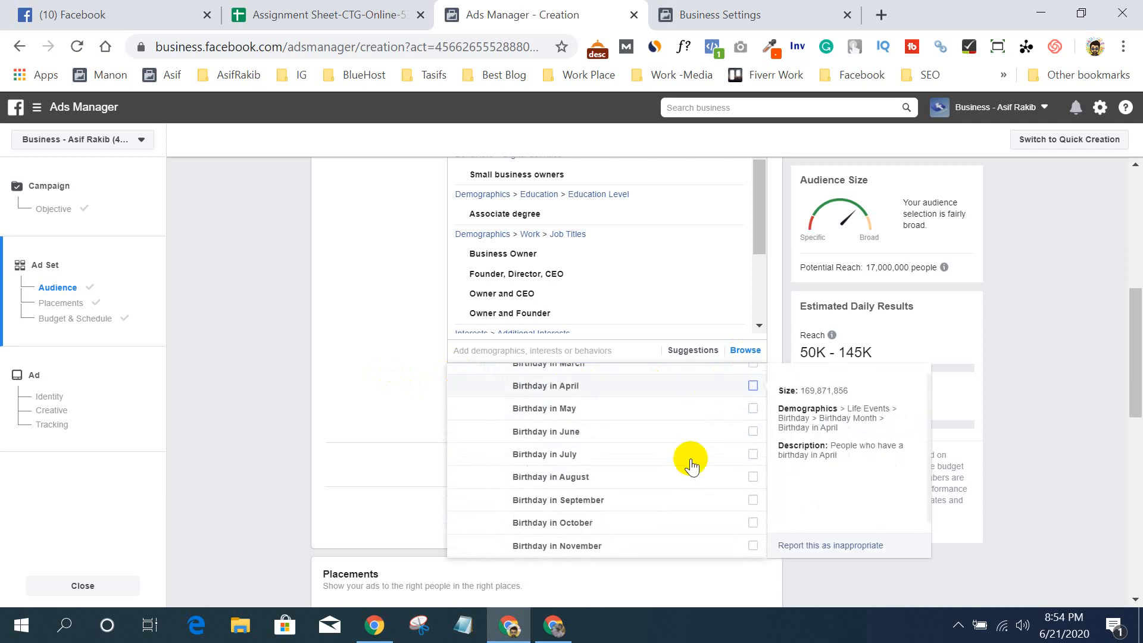
{"action": "scroll", "coordinate": [680, 449], "scroll_direction": "up", "scroll_amount": 3}
{"action": "left_click", "coordinate": [488, 464]}
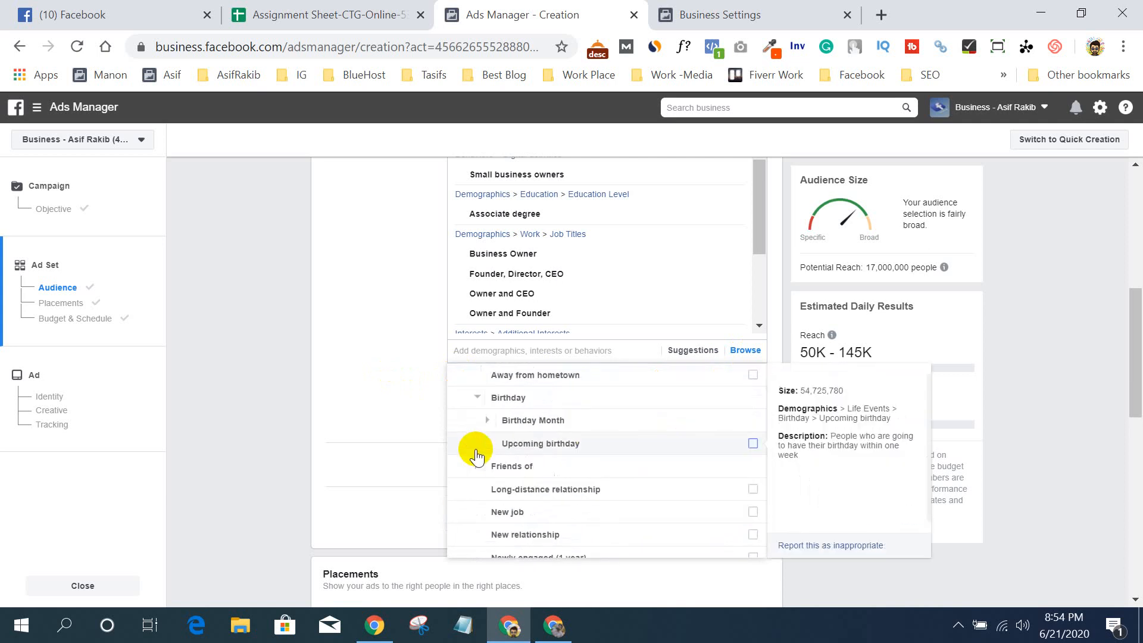
{"action": "scroll", "coordinate": [488, 476], "scroll_direction": "up", "scroll_amount": 3}
{"action": "left_click", "coordinate": [465, 444]}
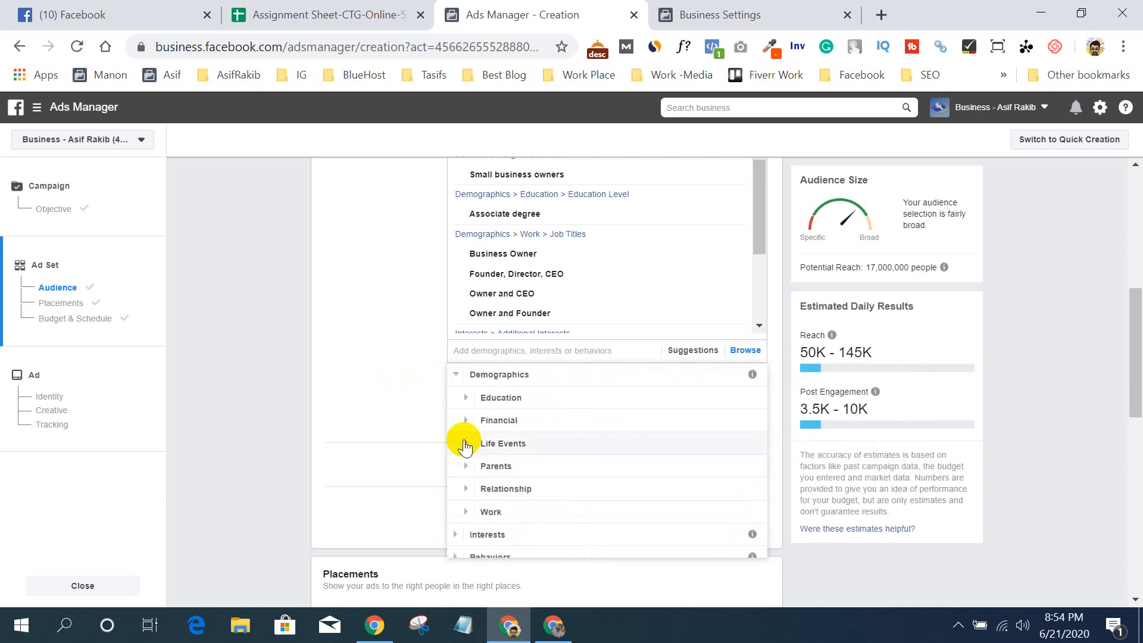
- Inspect the Parents category and the Relationship Status options in Demographics, collapsing each one
{"action": "left_click", "coordinate": [464, 465]}
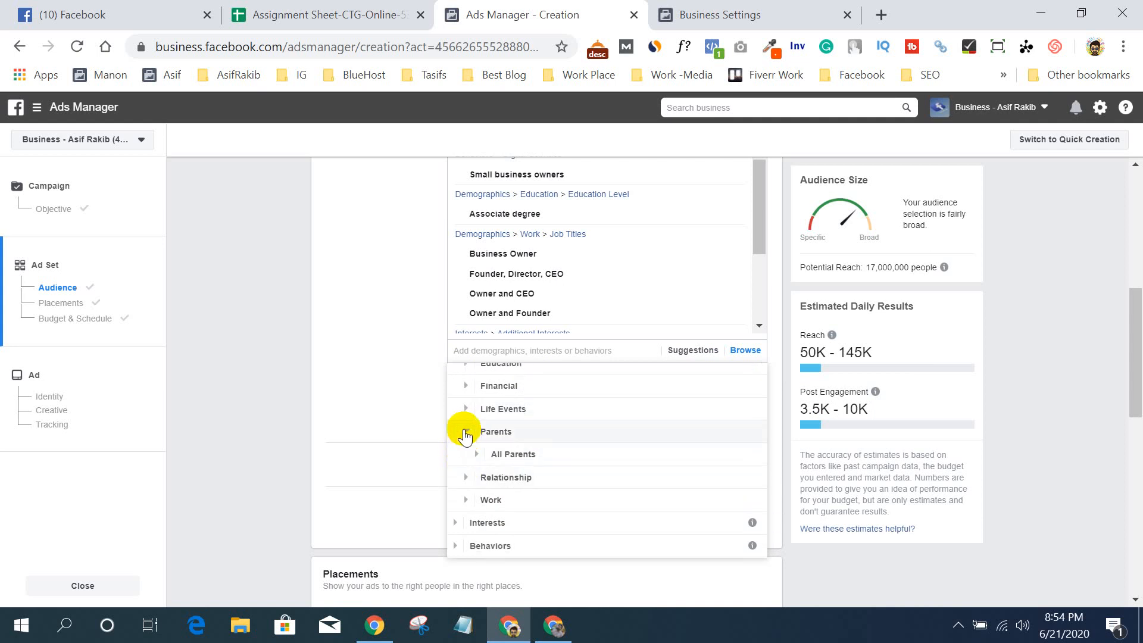
{"action": "left_click", "coordinate": [464, 430]}
{"action": "left_click", "coordinate": [466, 485]}
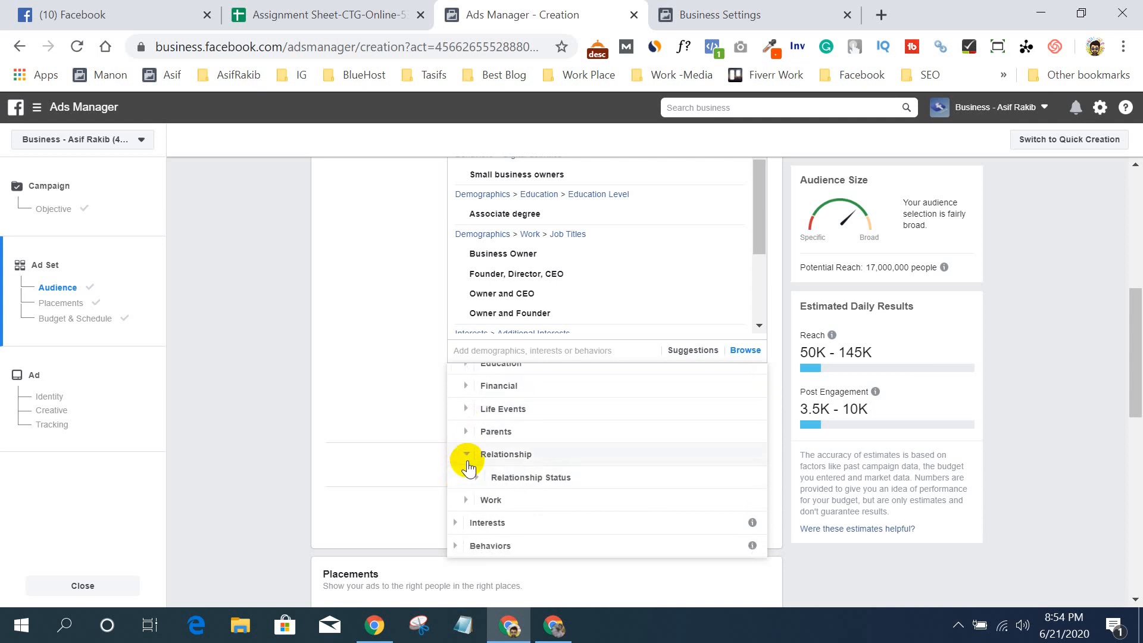
{"action": "left_click", "coordinate": [468, 477]}
{"action": "scroll", "coordinate": [468, 475], "scroll_direction": "down", "scroll_amount": 1}
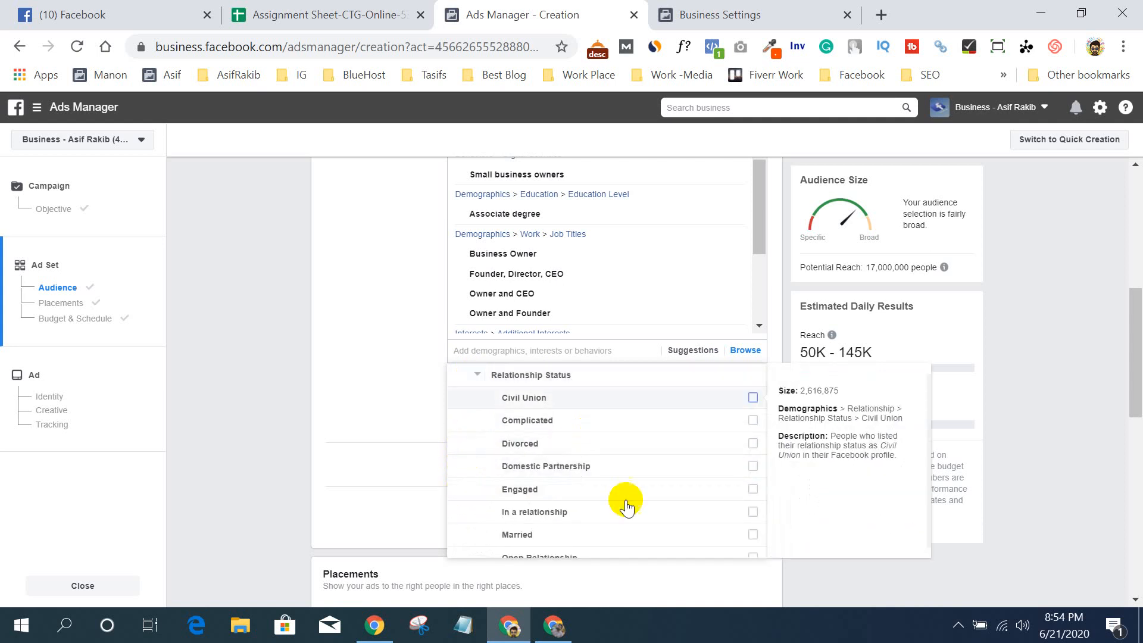
{"action": "scroll", "coordinate": [605, 508], "scroll_direction": "up", "scroll_amount": 1}
{"action": "scroll", "coordinate": [536, 488], "scroll_direction": "up", "scroll_amount": 1}
{"action": "left_click", "coordinate": [477, 469]}
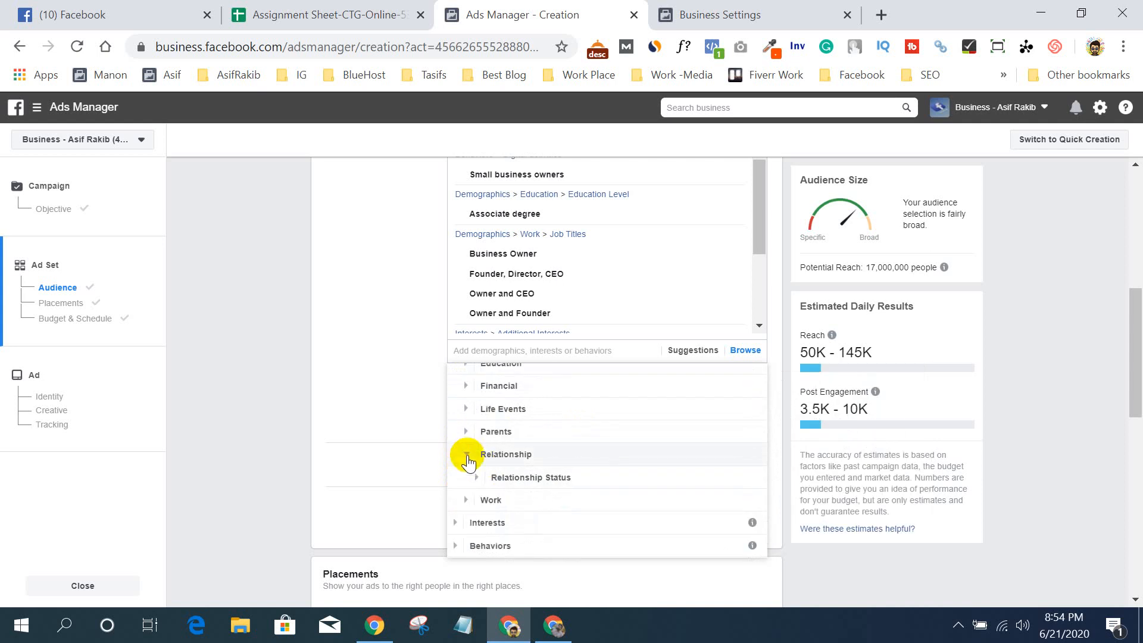
{"action": "left_click", "coordinate": [468, 458]}
- Expand the Work demographics and look through its Employers, Industries and Job Titles options
{"action": "left_click", "coordinate": [464, 510]}
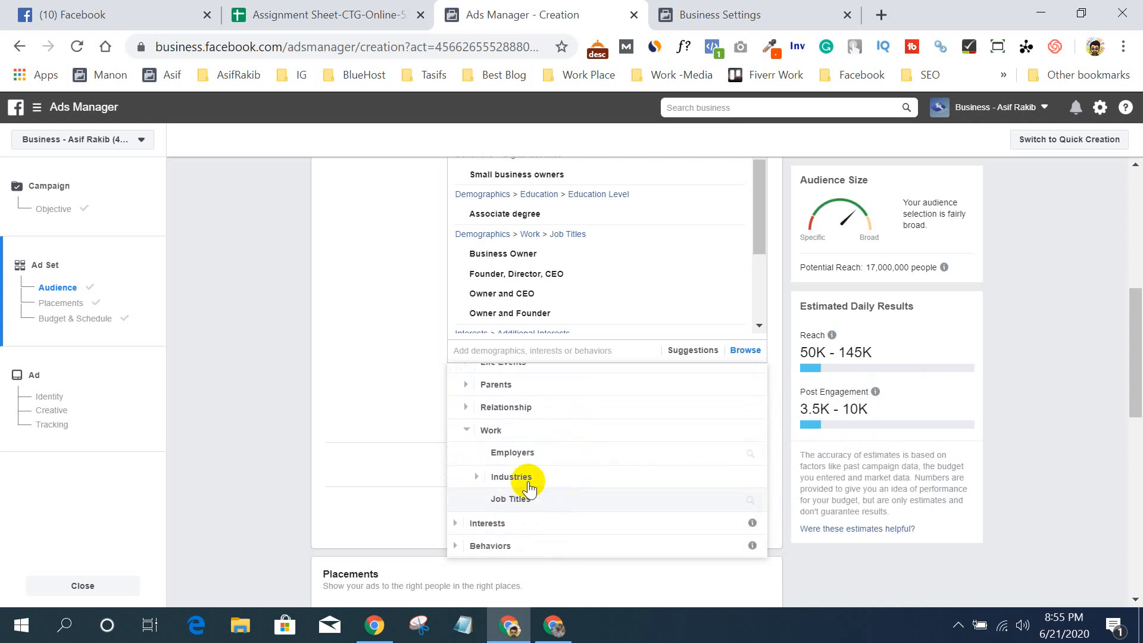
{"action": "left_click", "coordinate": [477, 475]}
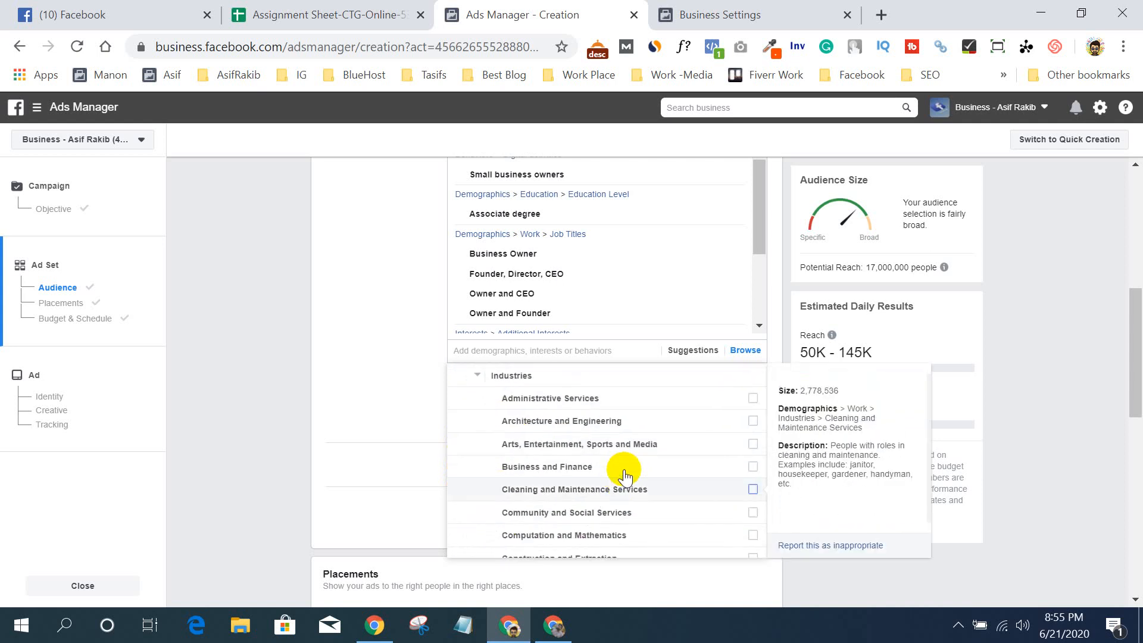
{"action": "scroll", "coordinate": [620, 459], "scroll_direction": "down", "scroll_amount": 5}
{"action": "scroll", "coordinate": [620, 465], "scroll_direction": "up", "scroll_amount": 8}
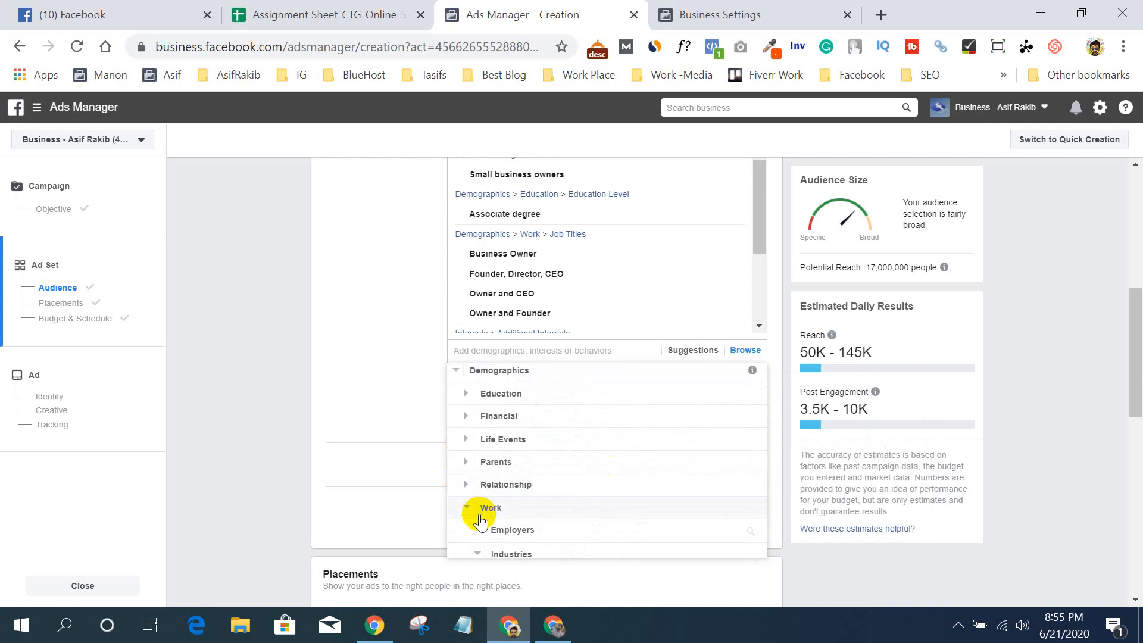
{"action": "scroll", "coordinate": [524, 495], "scroll_direction": "down", "scroll_amount": 2}
{"action": "left_click", "coordinate": [474, 464]}
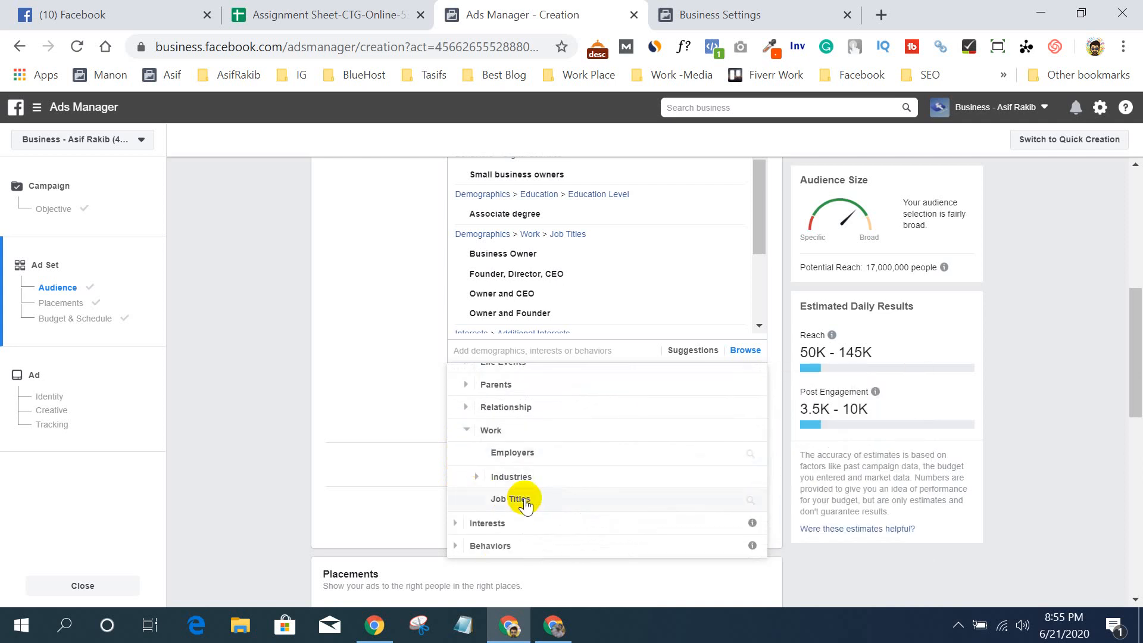
{"action": "scroll", "coordinate": [512, 441], "scroll_direction": "up", "scroll_amount": 2}
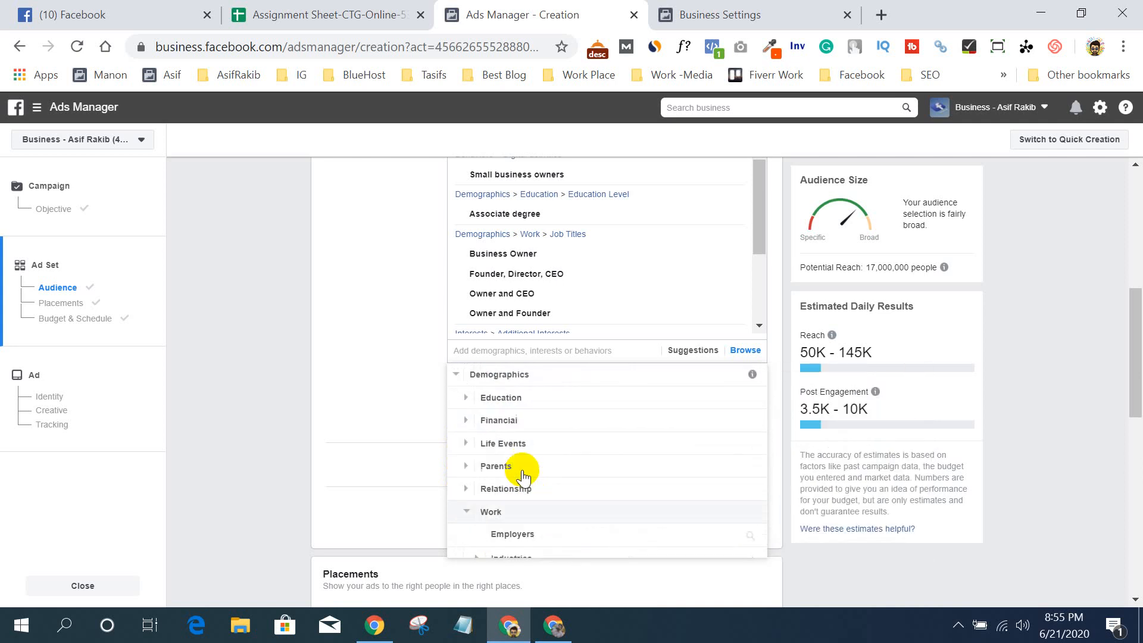
- Switch from Demographics to Interests, examine its categories including the Business and industry options, and collapse Interests
{"action": "left_click", "coordinate": [454, 377]}
{"action": "left_click", "coordinate": [455, 396]}
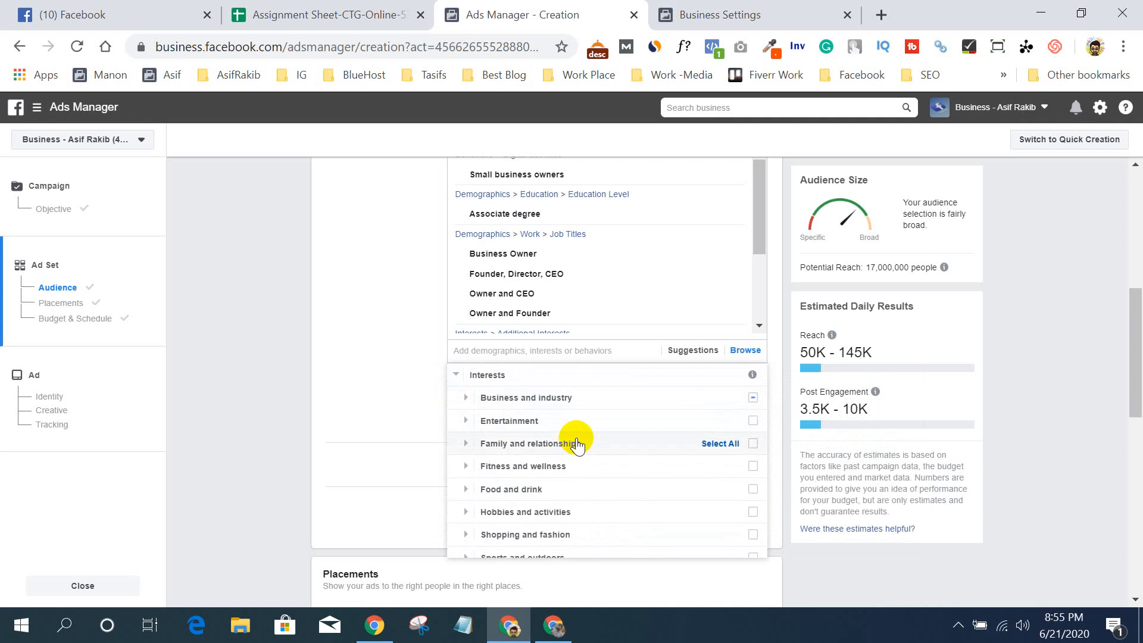
{"action": "left_click", "coordinate": [465, 397]}
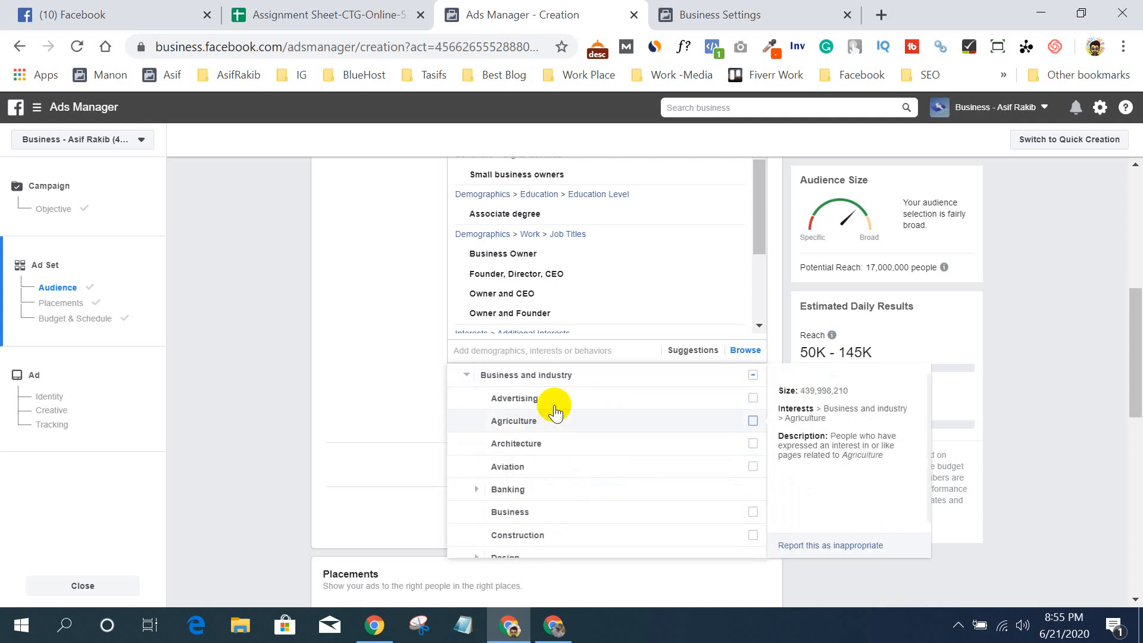
{"action": "left_click", "coordinate": [469, 376]}
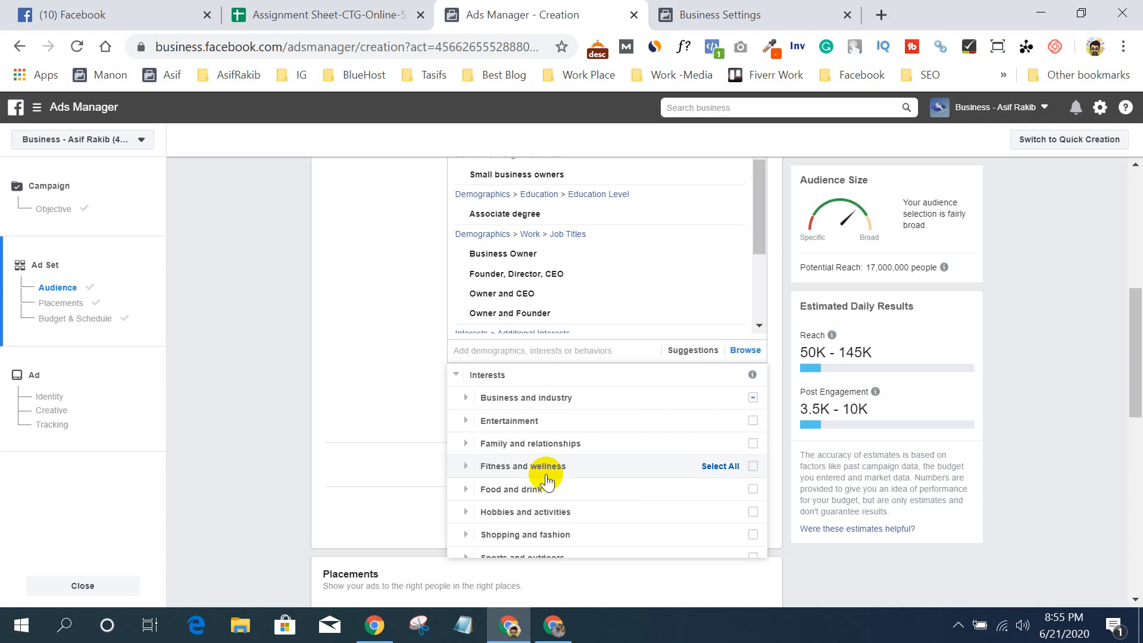
{"action": "scroll", "coordinate": [554, 428], "scroll_direction": "down", "scroll_amount": 2}
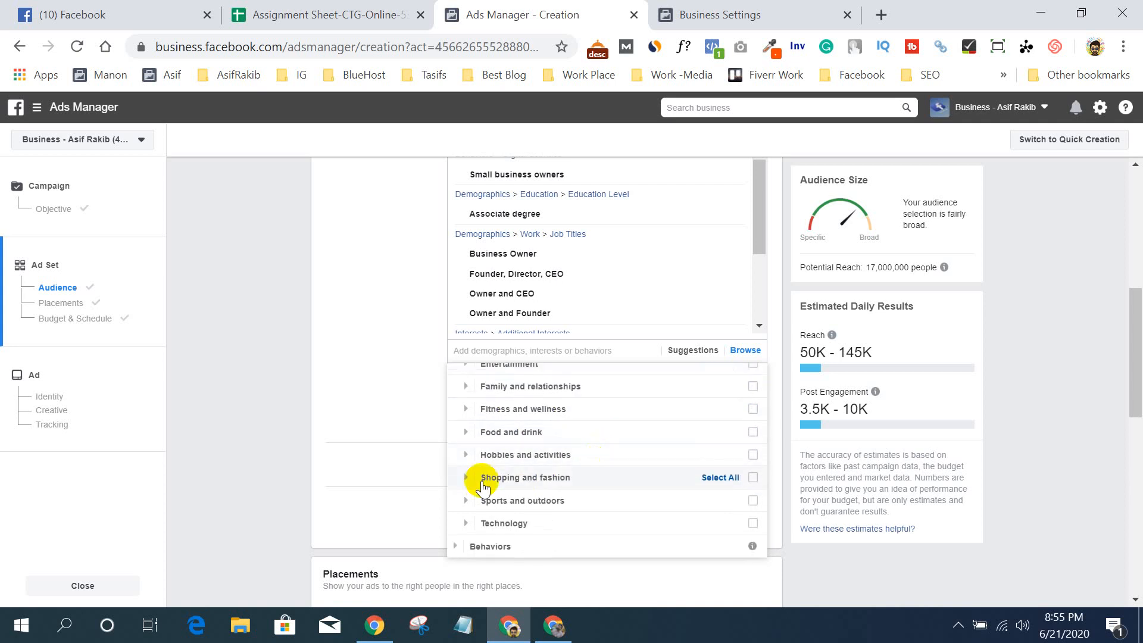
{"action": "scroll", "coordinate": [476, 464], "scroll_direction": "up", "scroll_amount": 3}
{"action": "left_click", "coordinate": [458, 398]}
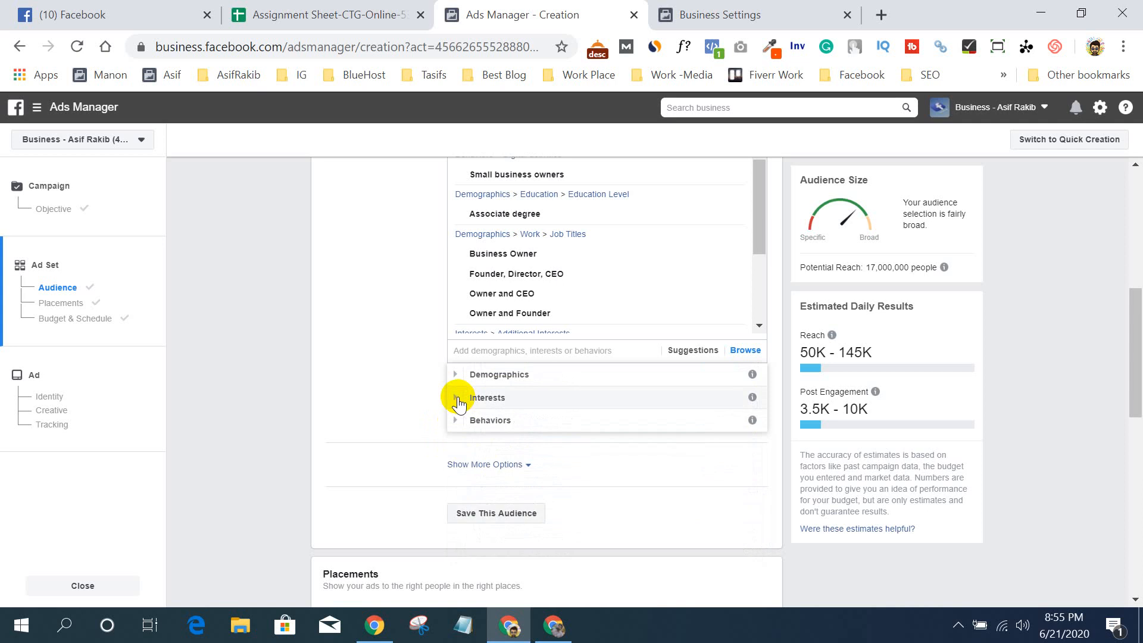
- Expand Consumer Classification under Behaviors and look through its countries, including the Argentina options
{"action": "left_click", "coordinate": [456, 420]}
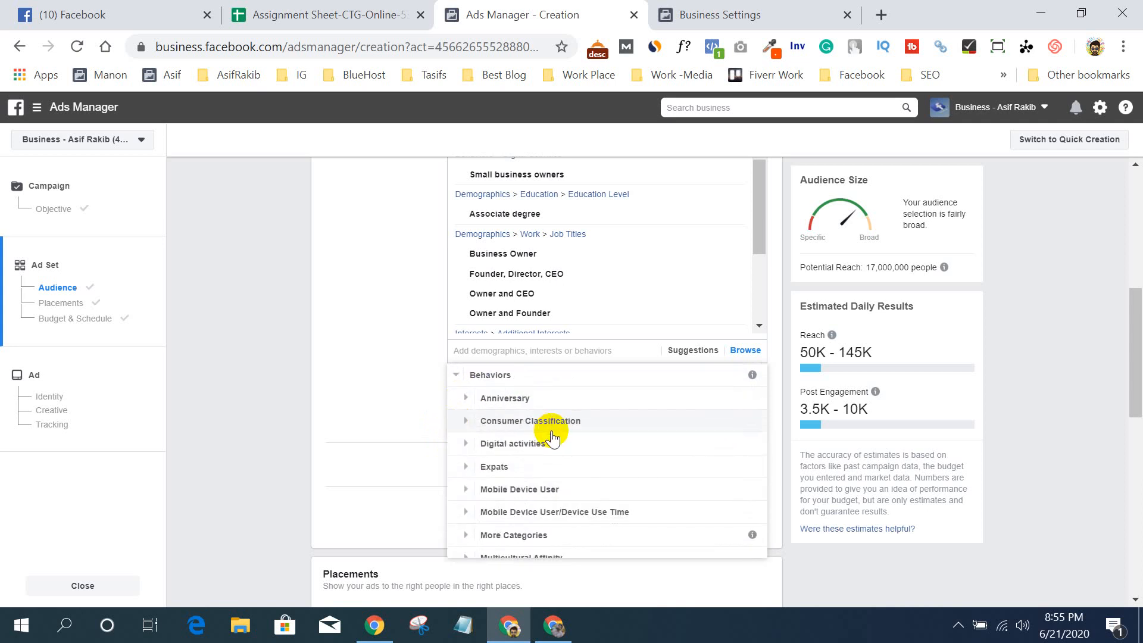
{"action": "left_click", "coordinate": [467, 421]}
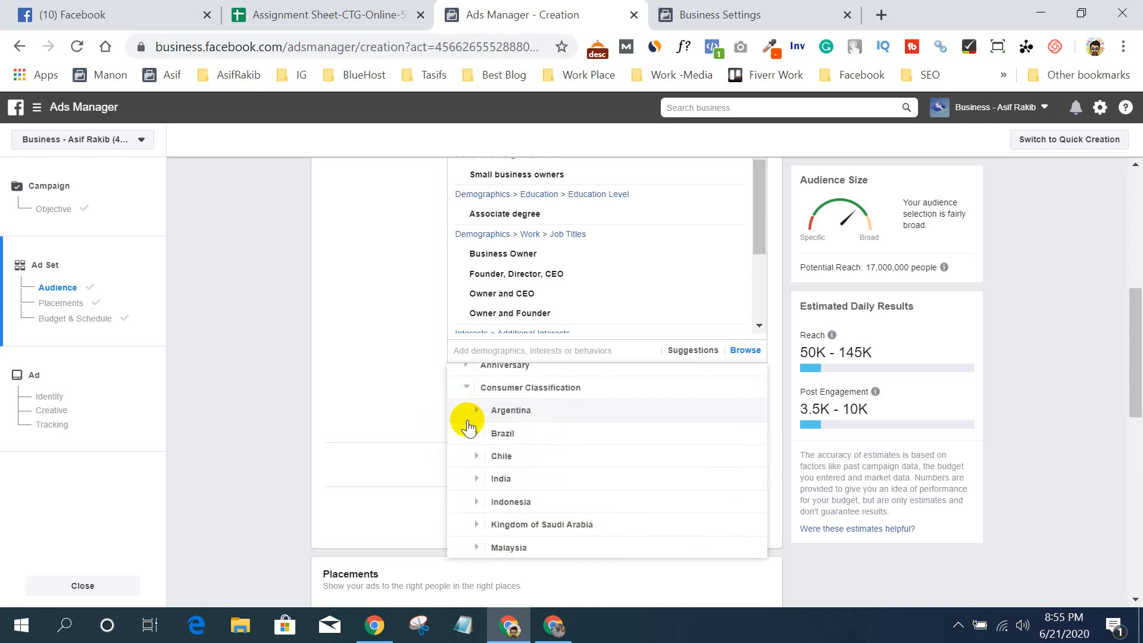
{"action": "left_click", "coordinate": [476, 396]}
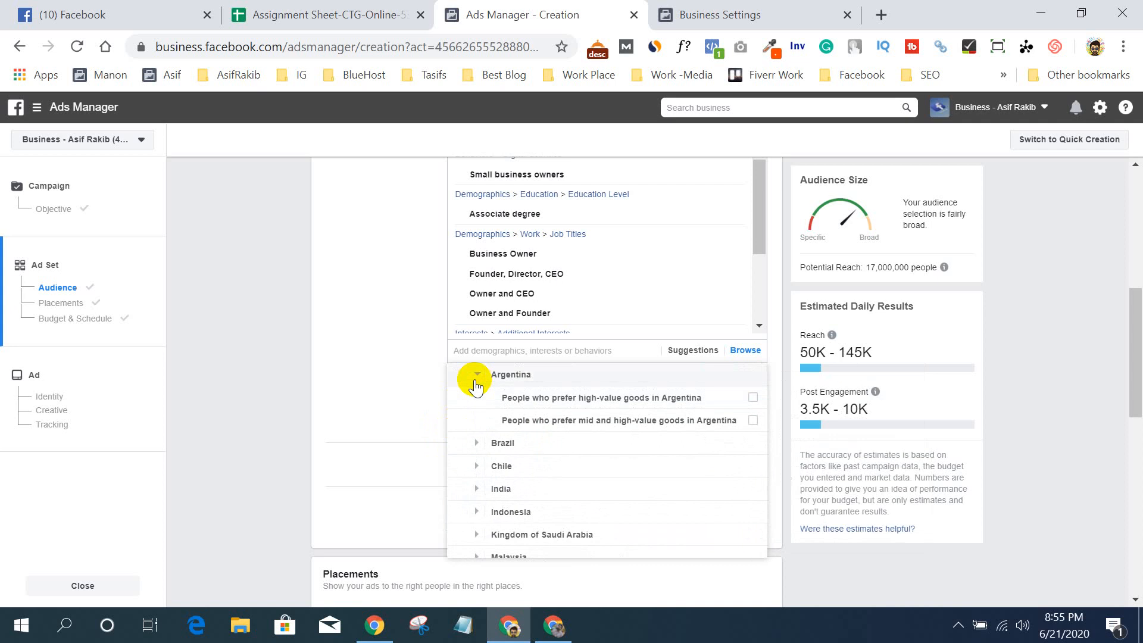
{"action": "left_click", "coordinate": [476, 381]}
{"action": "scroll", "coordinate": [531, 446], "scroll_direction": "down", "scroll_amount": 3}
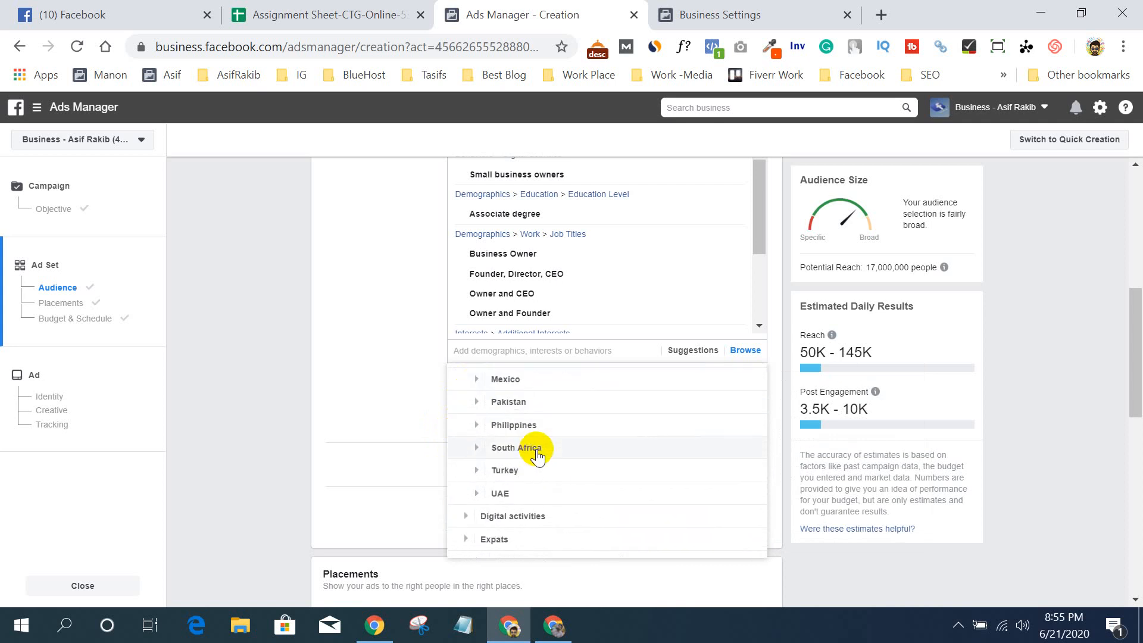
- Collapse Consumer Classification under Behaviors and examine the targeting options listed under Digital activities
{"action": "scroll", "coordinate": [538, 455], "scroll_direction": "up", "scroll_amount": 5}
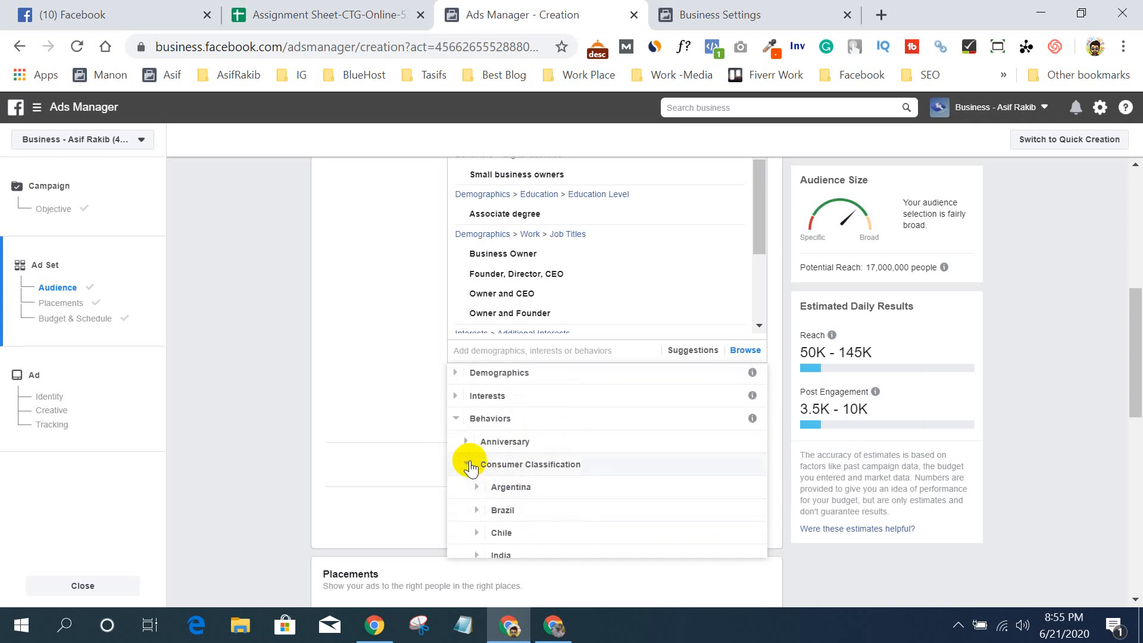
{"action": "left_click", "coordinate": [470, 465]}
{"action": "scroll", "coordinate": [536, 455], "scroll_direction": "down", "scroll_amount": 1}
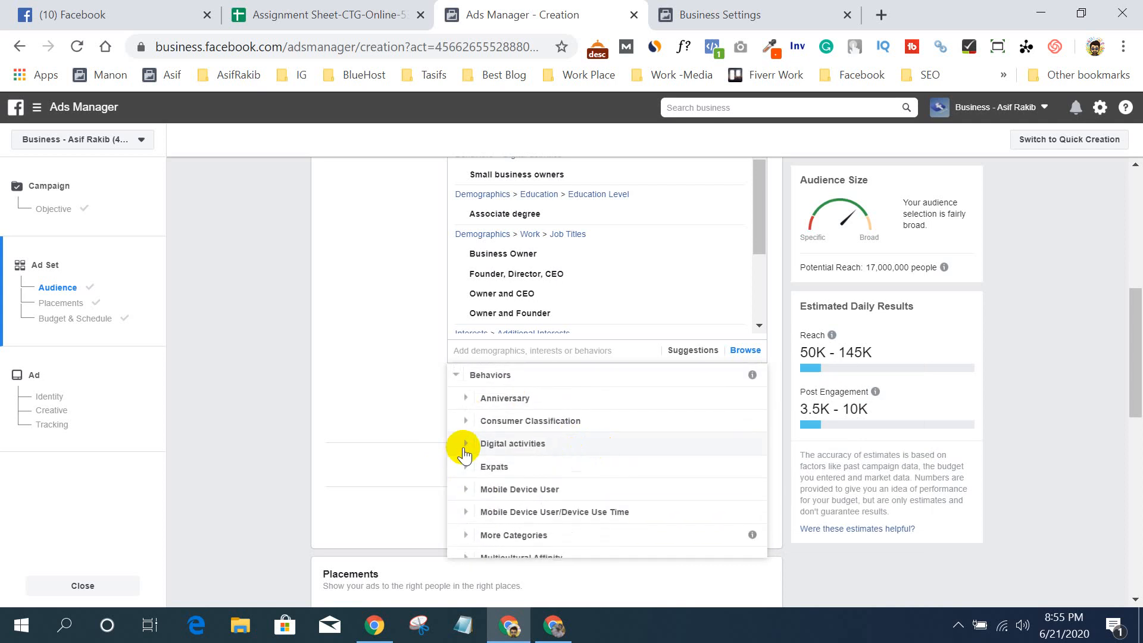
{"action": "left_click", "coordinate": [465, 445]}
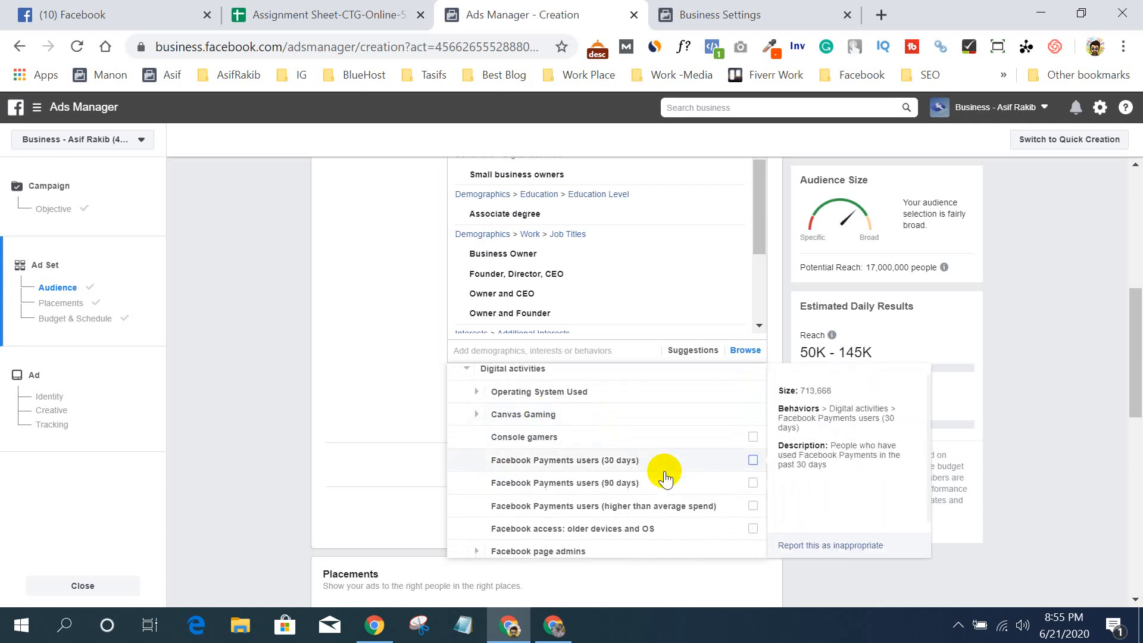
{"action": "scroll", "coordinate": [663, 474], "scroll_direction": "down", "scroll_amount": 3}
{"action": "scroll", "coordinate": [589, 464], "scroll_direction": "up", "scroll_amount": 3}
{"action": "scroll", "coordinate": [613, 477], "scroll_direction": "down", "scroll_amount": 3}
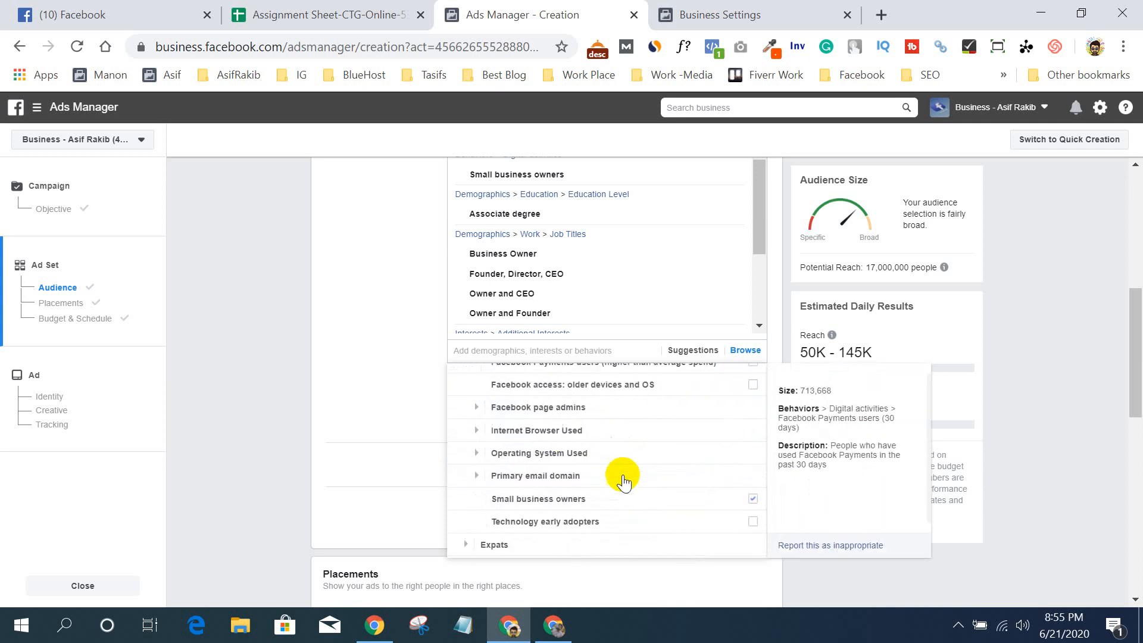
{"action": "scroll", "coordinate": [623, 481], "scroll_direction": "down", "scroll_amount": 1}
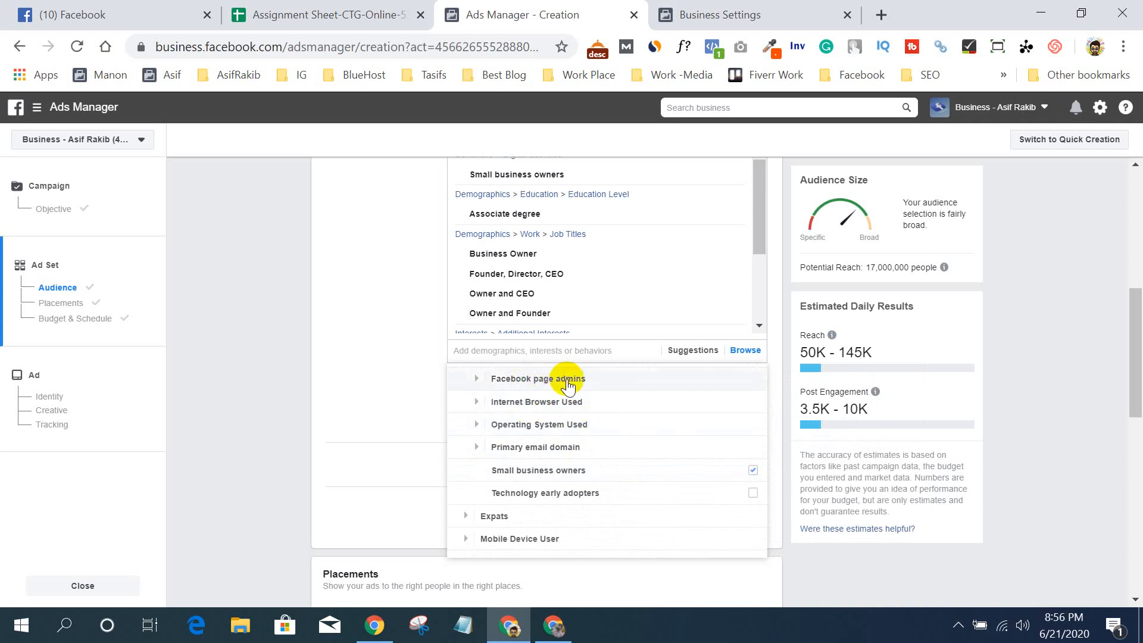
- Examine the Facebook page admins and Canvas Gaming subcategories, and collapse Digital activities
{"action": "left_click", "coordinate": [477, 383]}
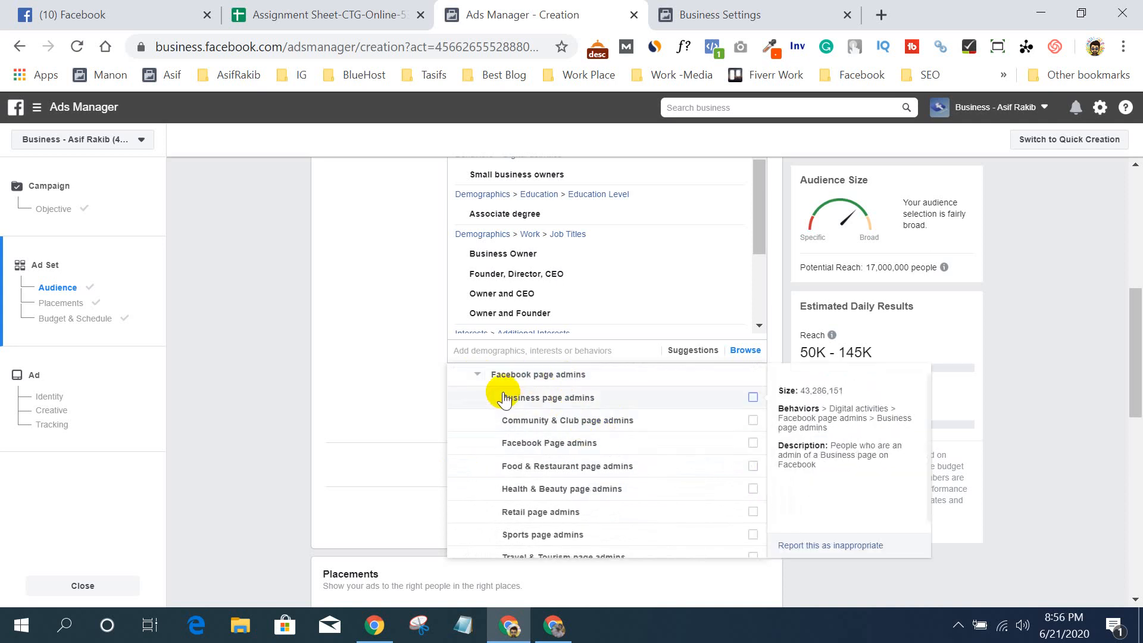
{"action": "scroll", "coordinate": [486, 378], "scroll_direction": "up", "scroll_amount": 2}
{"action": "scroll", "coordinate": [536, 471], "scroll_direction": "down", "scroll_amount": 3}
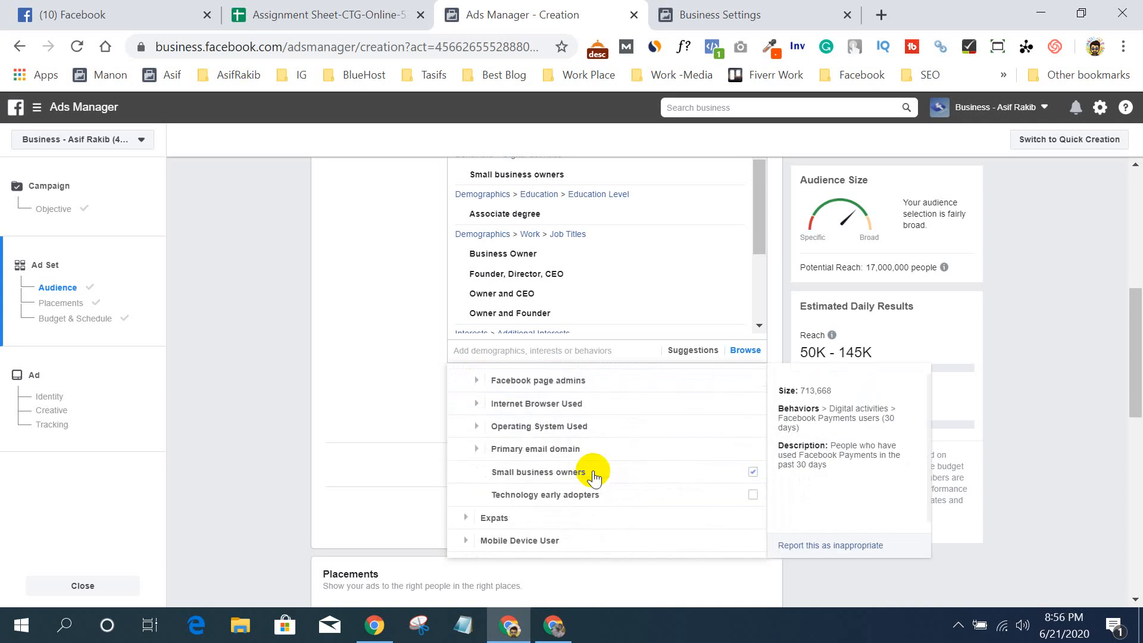
{"action": "left_click", "coordinate": [593, 470]}
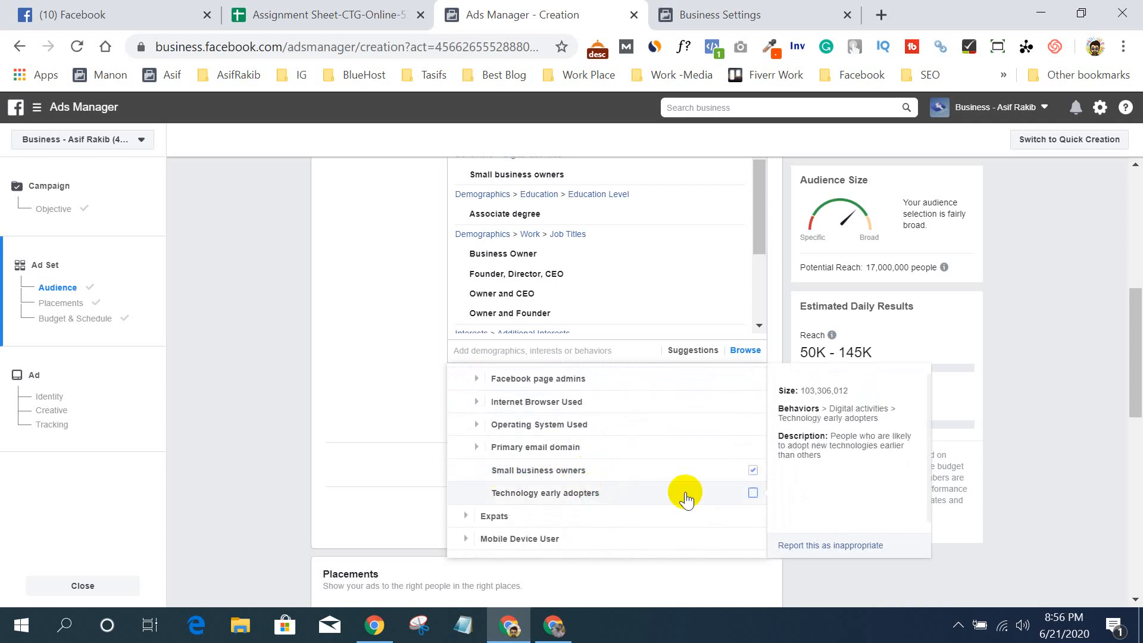
{"action": "scroll", "coordinate": [613, 505], "scroll_direction": "up", "scroll_amount": 5}
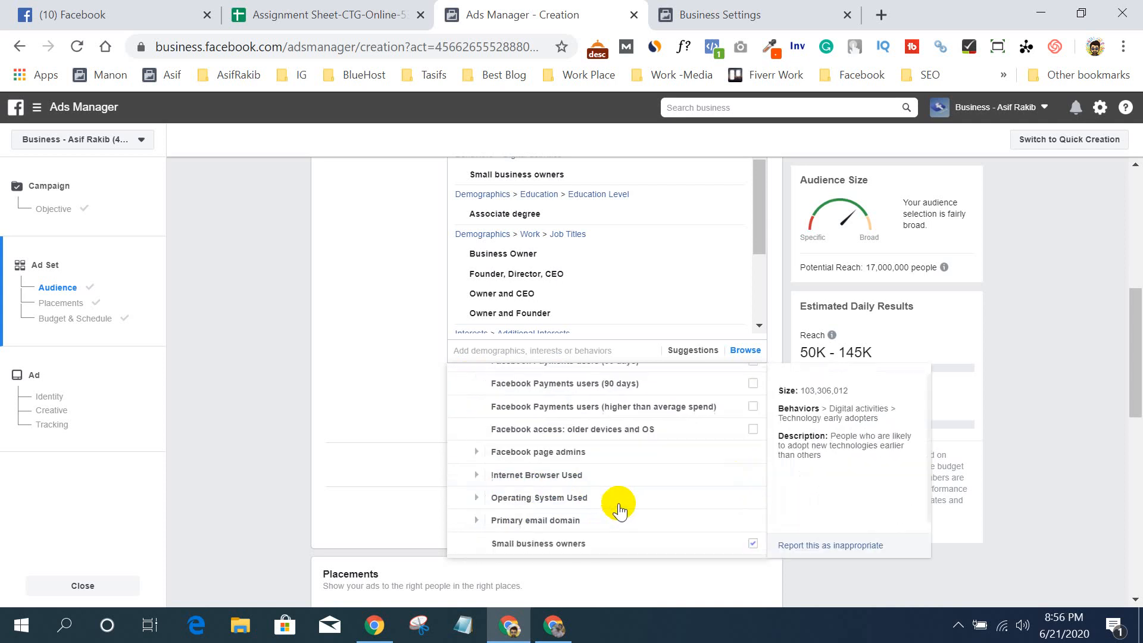
{"action": "left_click", "coordinate": [477, 413]}
{"action": "scroll", "coordinate": [478, 424], "scroll_direction": "down", "scroll_amount": 1}
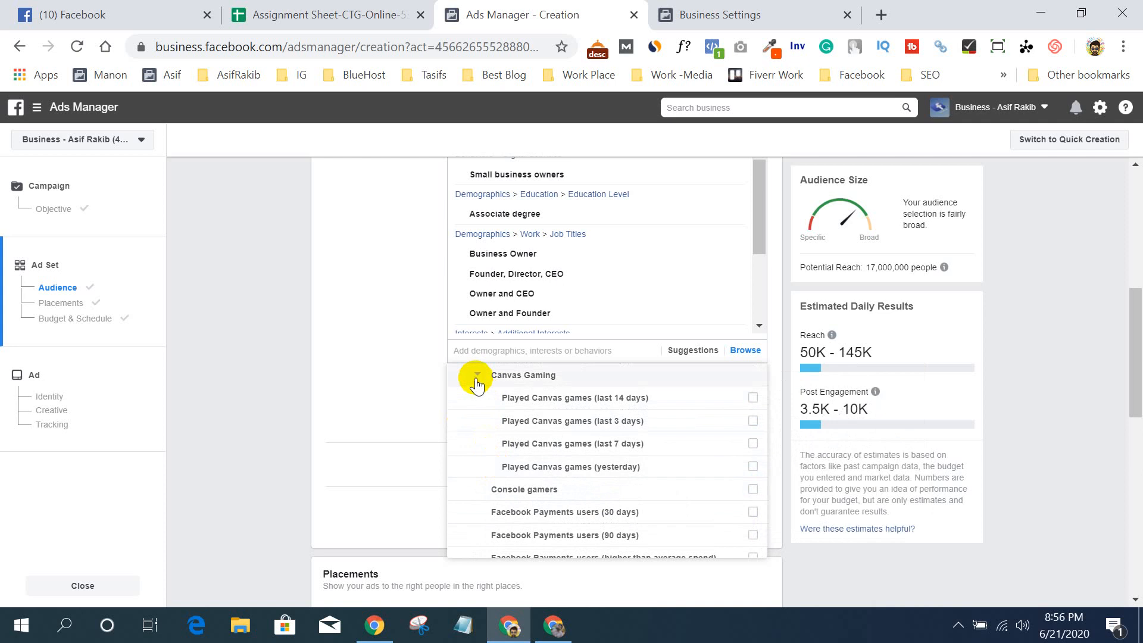
{"action": "left_click", "coordinate": [476, 376]}
{"action": "left_click", "coordinate": [462, 374]}
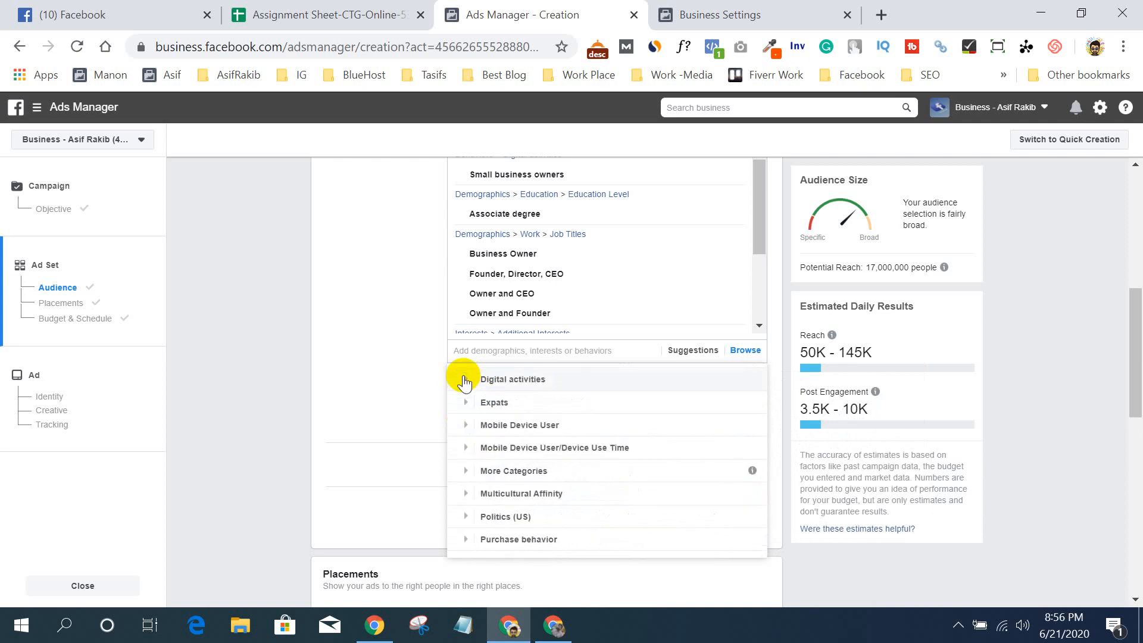
- Look through the remaining behavior categories, inspect the options under Purchase behavior, and collapse Behaviors
{"action": "scroll", "coordinate": [470, 411], "scroll_direction": "up", "scroll_amount": 1}
{"action": "scroll", "coordinate": [570, 494], "scroll_direction": "down", "scroll_amount": 2}
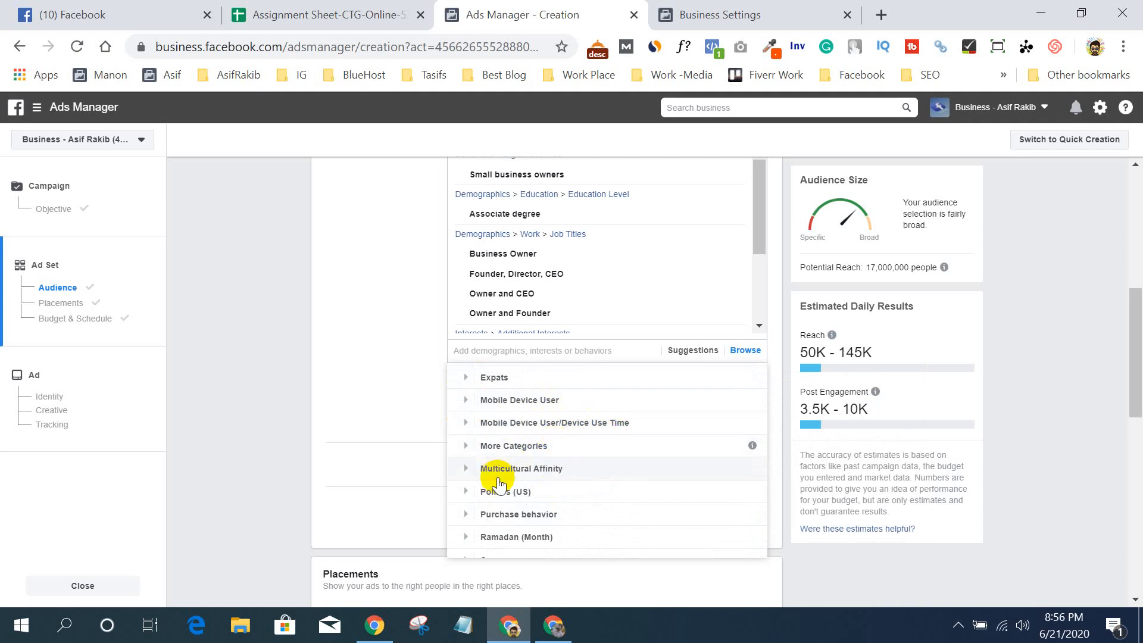
{"action": "scroll", "coordinate": [577, 476], "scroll_direction": "down", "scroll_amount": 1}
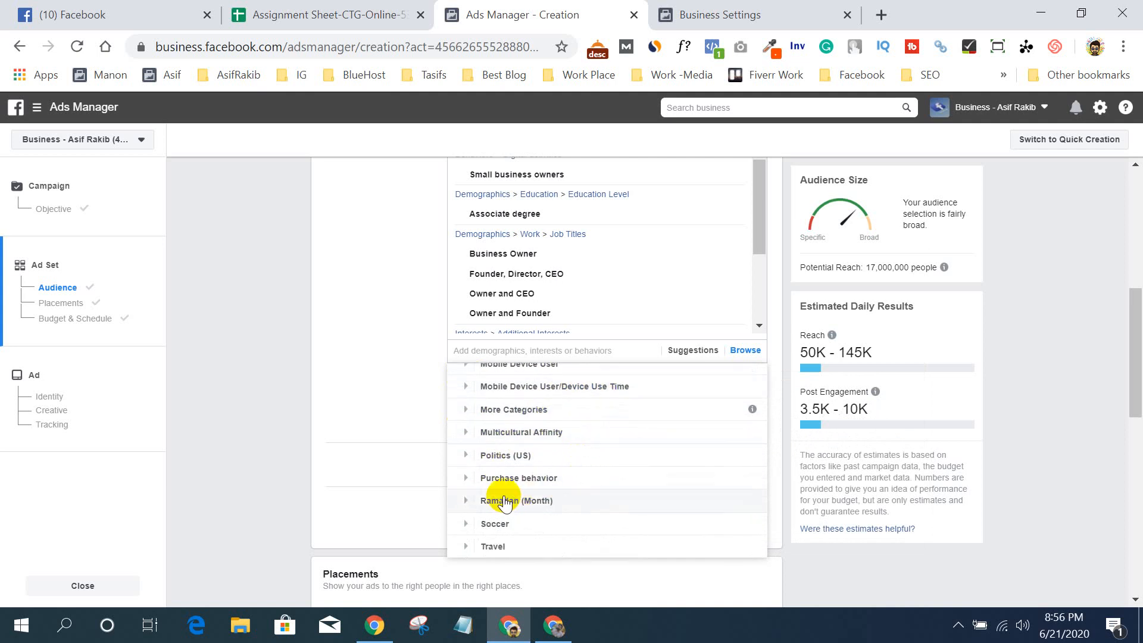
{"action": "left_click", "coordinate": [465, 478]}
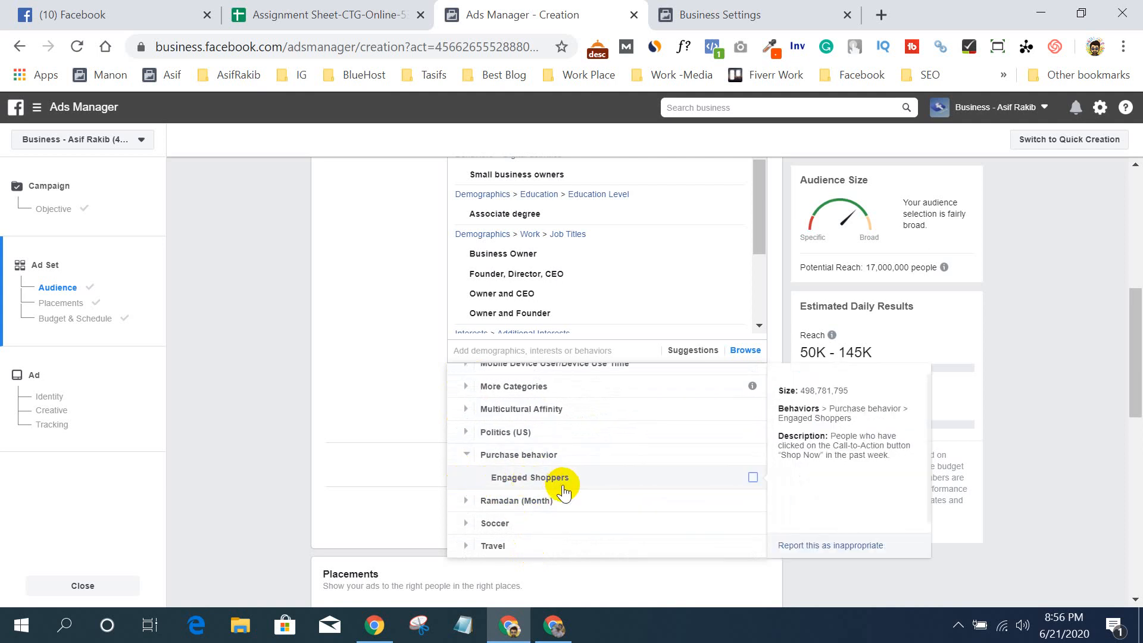
{"action": "left_click", "coordinate": [465, 455]}
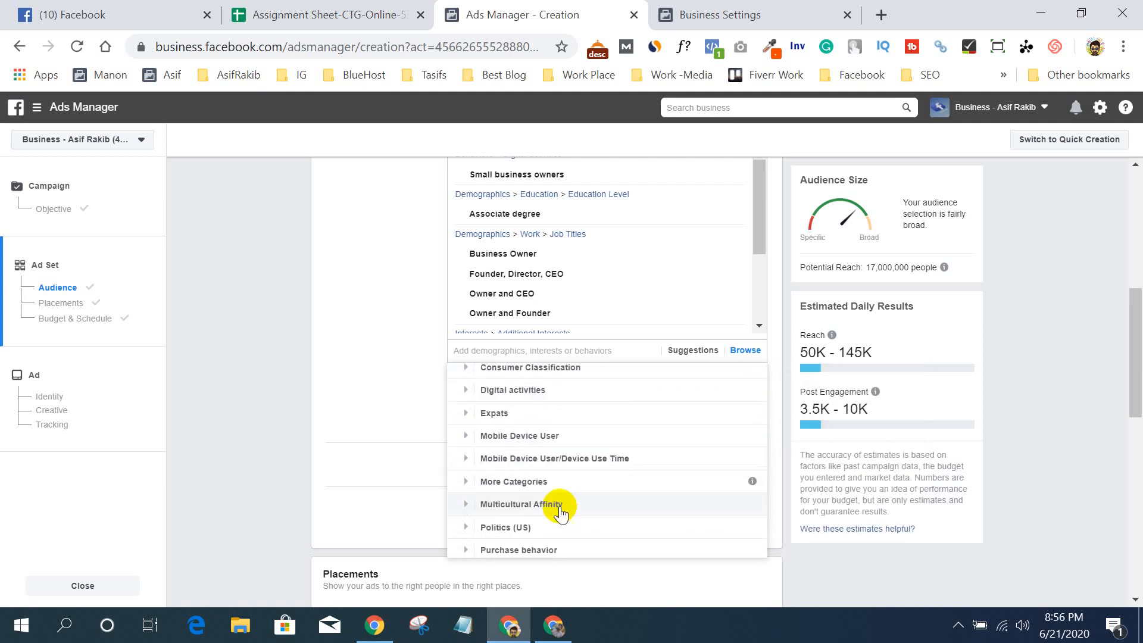
{"action": "scroll", "coordinate": [562, 511], "scroll_direction": "up", "scroll_amount": 5}
{"action": "left_click", "coordinate": [455, 426]}
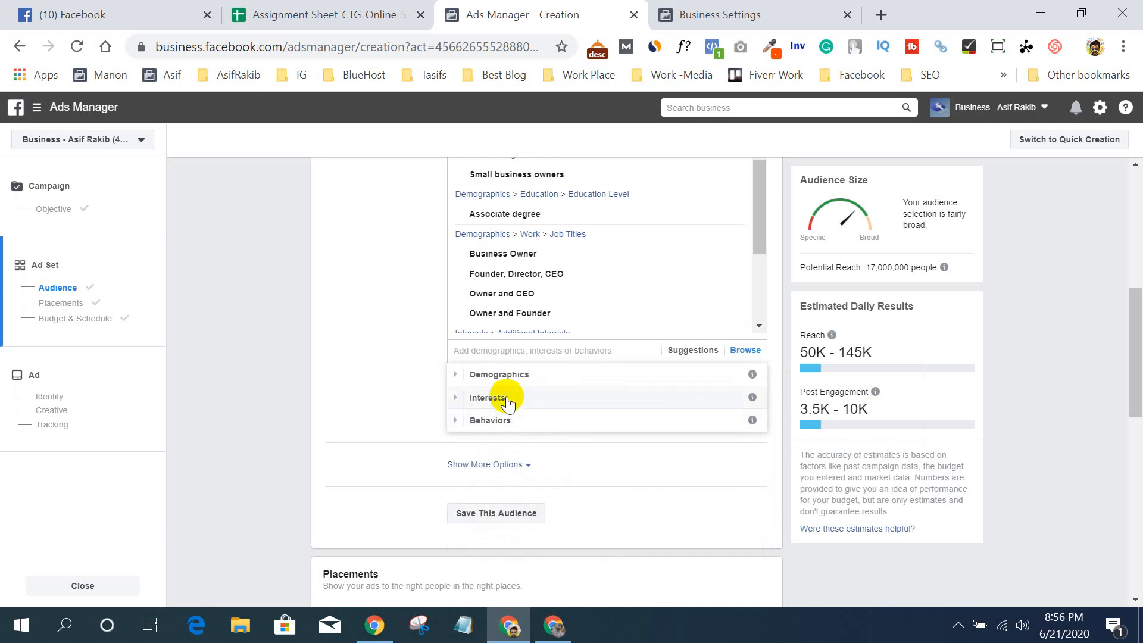
- Remove the Associate degree education level from the included detailed targeting
{"action": "left_click", "coordinate": [552, 256]}
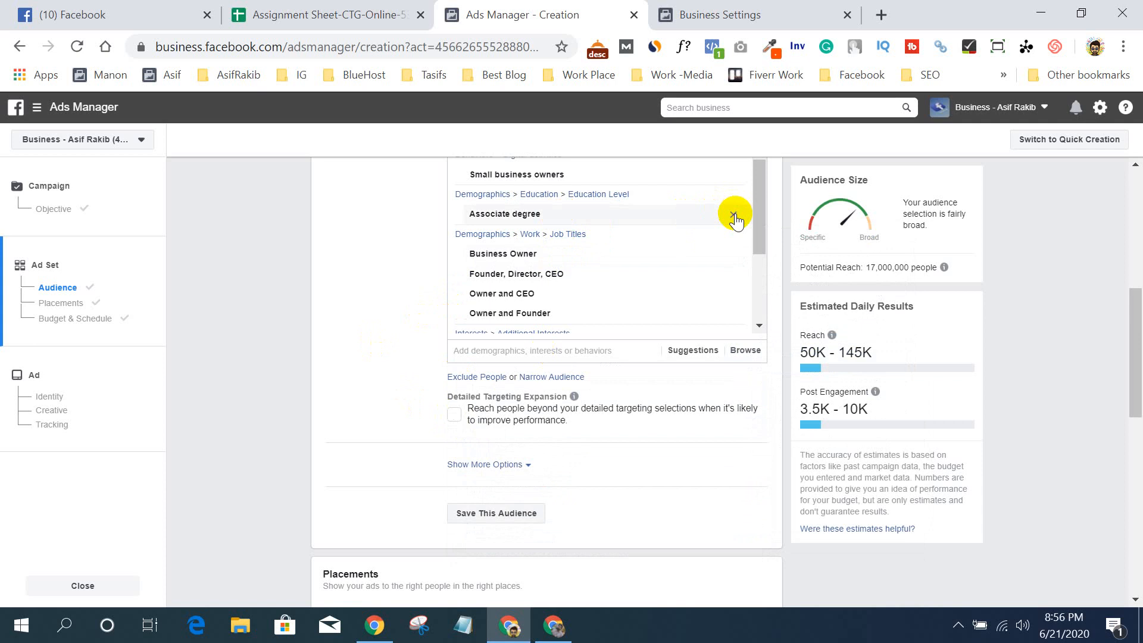
{"action": "left_click", "coordinate": [734, 216]}
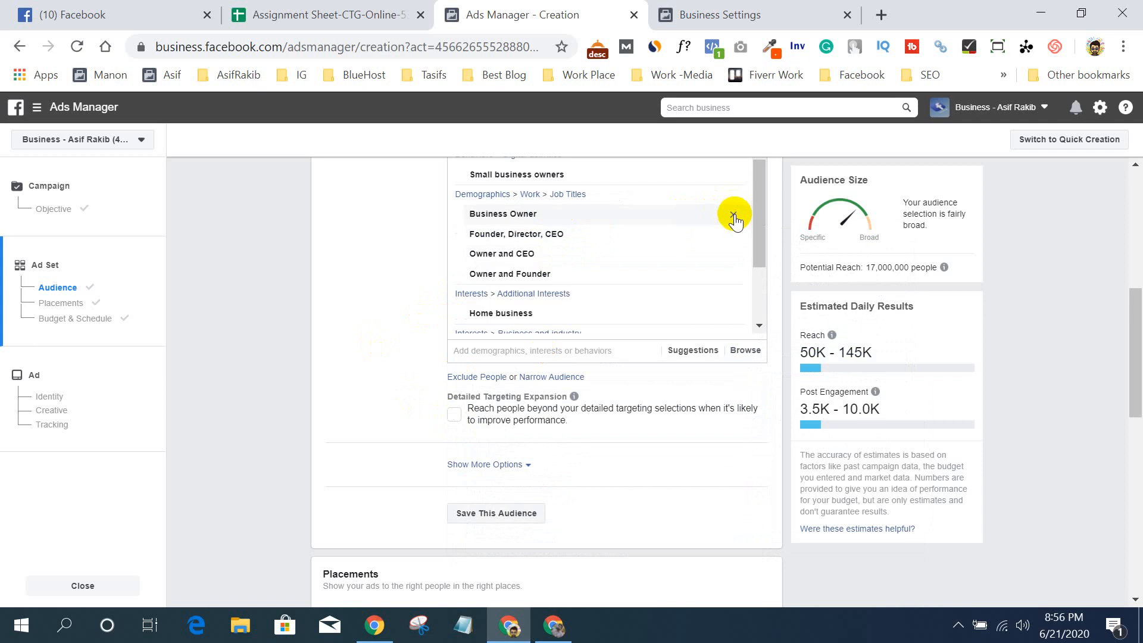
{"action": "scroll", "coordinate": [686, 280], "scroll_direction": "up", "scroll_amount": 2}
{"action": "scroll", "coordinate": [687, 283], "scroll_direction": "down", "scroll_amount": 2}
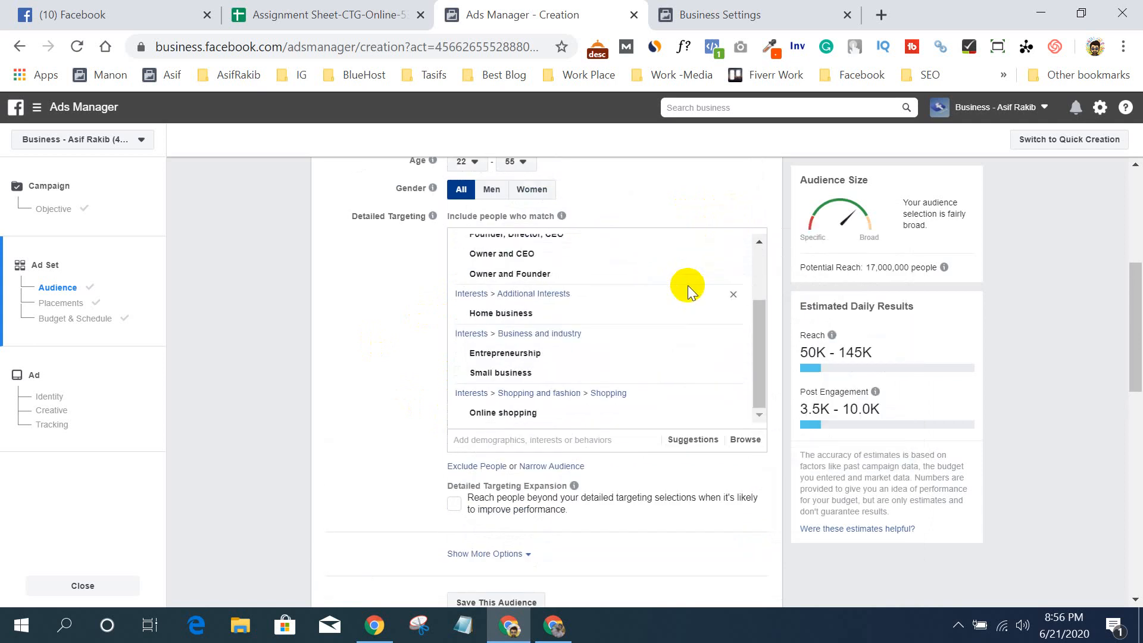
- Review the behaviors, job titles and interests included in the detailed targeting, and check the top-level browse categories
{"action": "scroll", "coordinate": [778, 299], "scroll_direction": "down", "scroll_amount": 2}
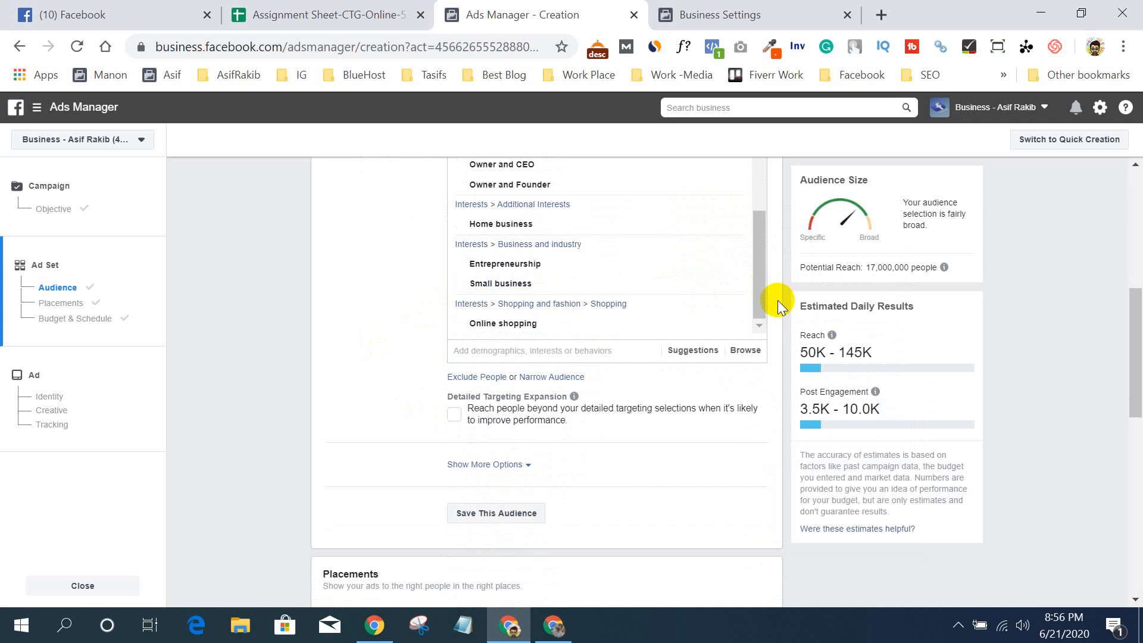
{"action": "scroll", "coordinate": [778, 300], "scroll_direction": "up", "scroll_amount": 2}
{"action": "left_click", "coordinate": [745, 439]}
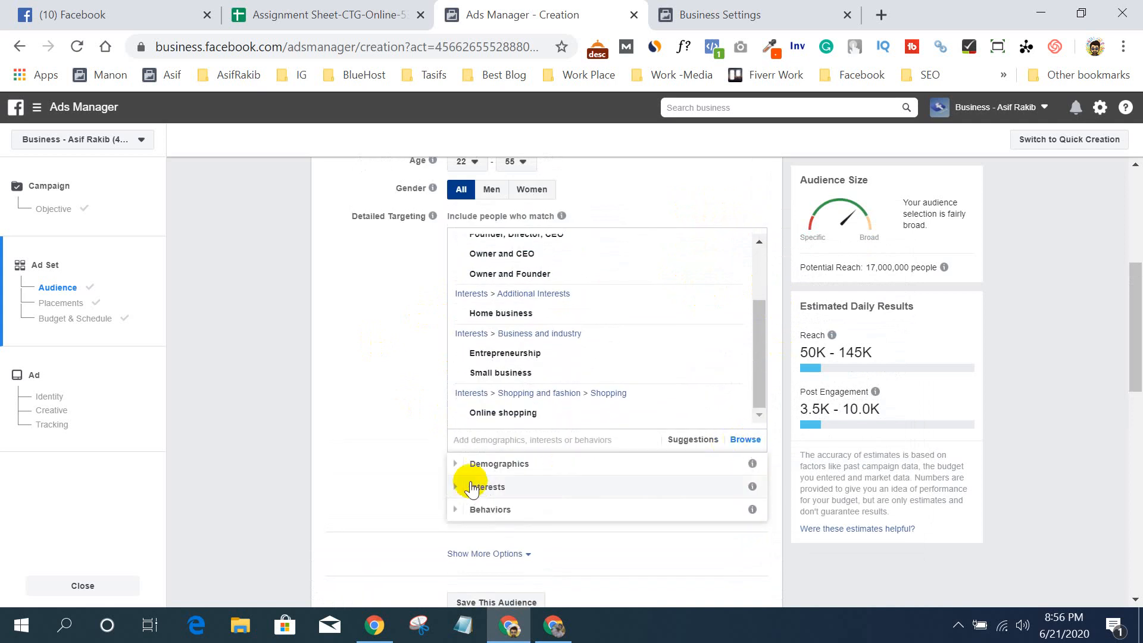
{"action": "left_click", "coordinate": [363, 397]}
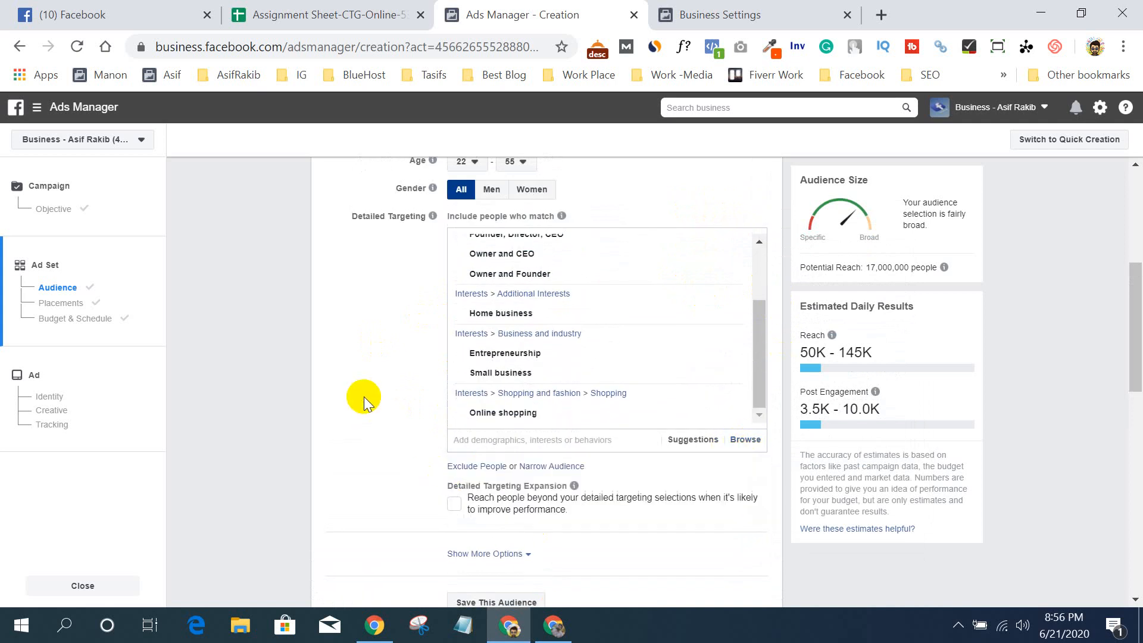
{"action": "scroll", "coordinate": [548, 357], "scroll_direction": "up", "scroll_amount": 2}
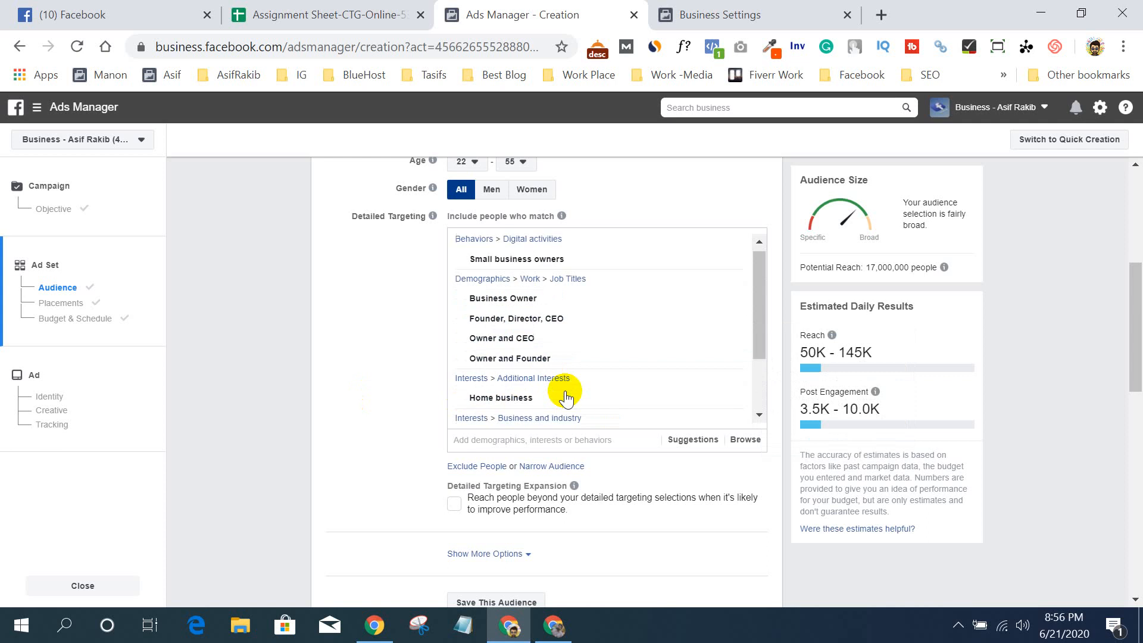
{"action": "mouse_move", "coordinate": [562, 268]}
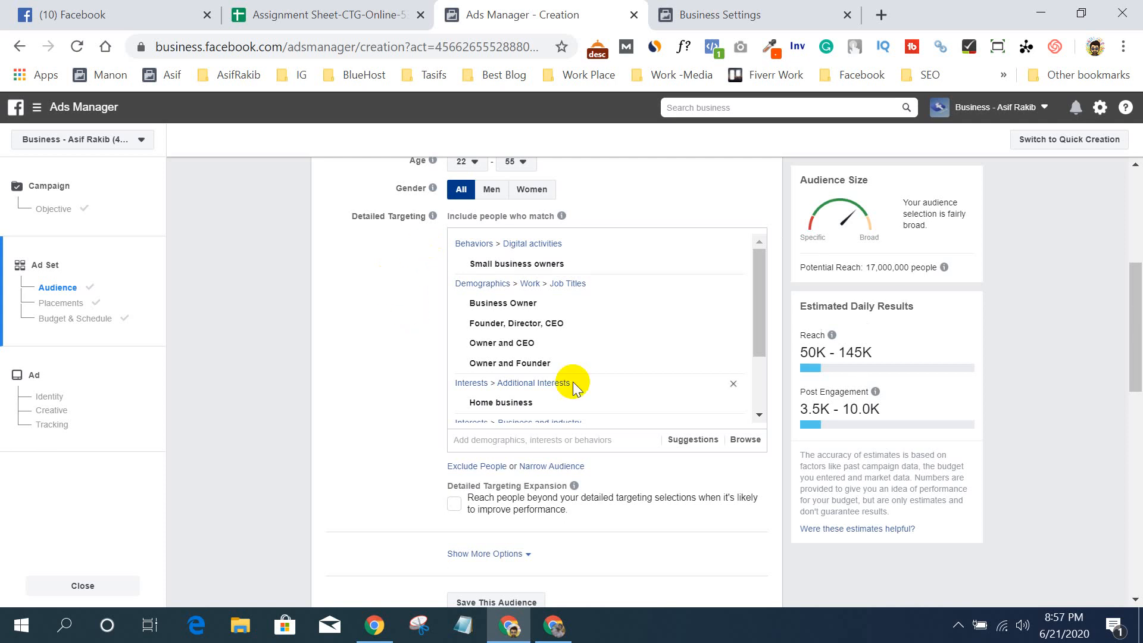
{"action": "scroll", "coordinate": [570, 381], "scroll_direction": "down", "scroll_amount": 4}
{"action": "scroll", "coordinate": [573, 381], "scroll_direction": "up", "scroll_amount": 2}
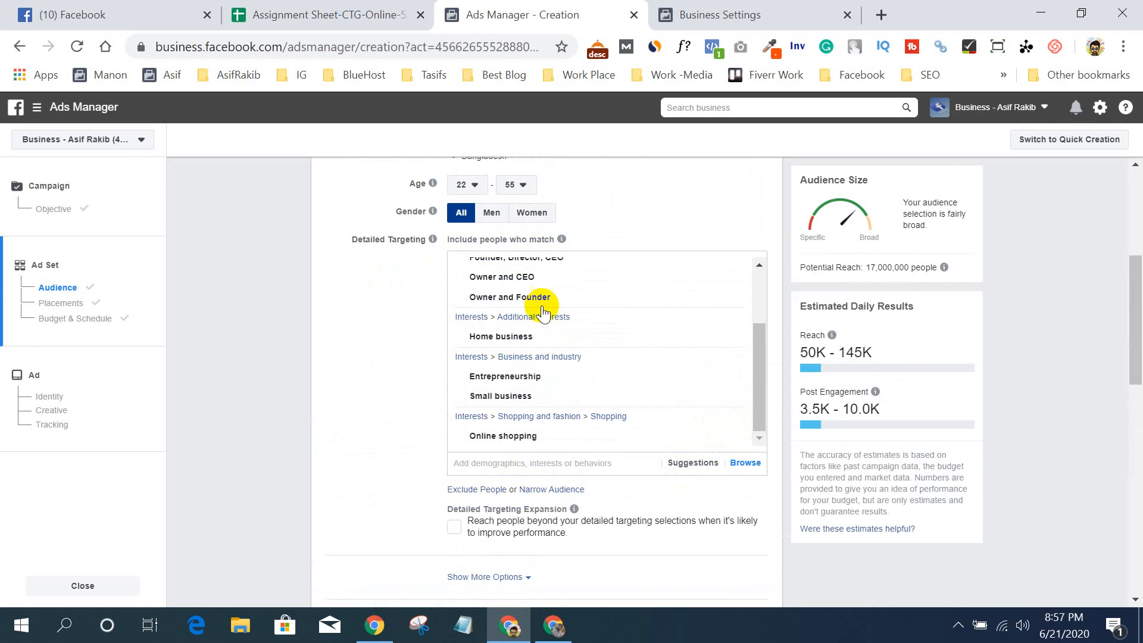
- Add an empty must-also-match condition with Narrow Audience below the detailed targeting, and remove it again
{"action": "scroll", "coordinate": [420, 466], "scroll_direction": "down", "scroll_amount": 2}
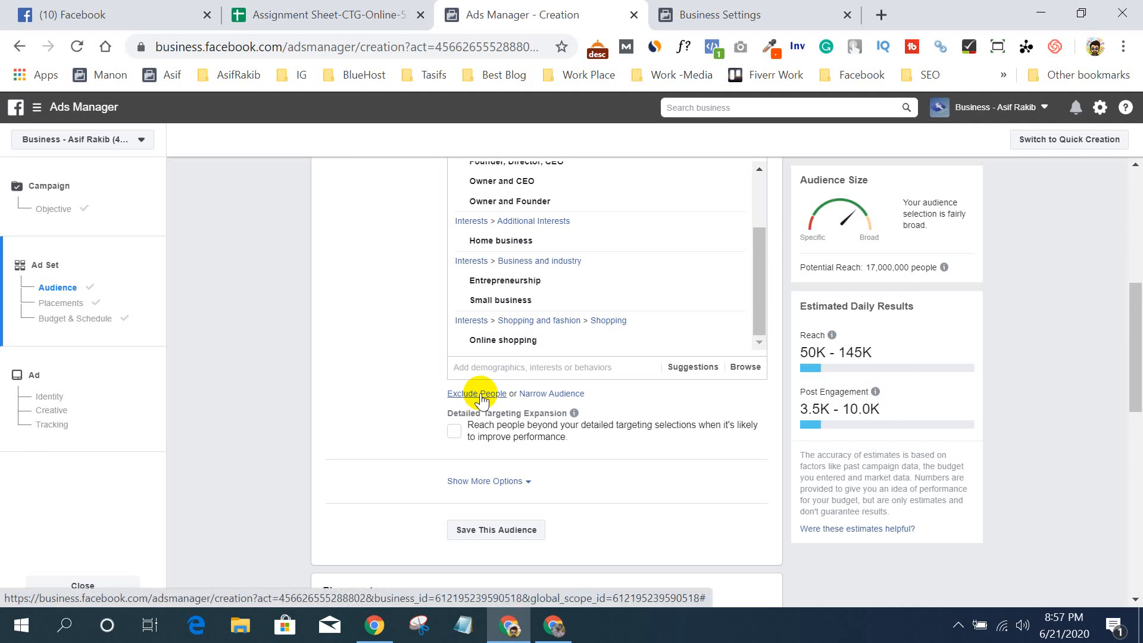
{"action": "left_click", "coordinate": [547, 394]}
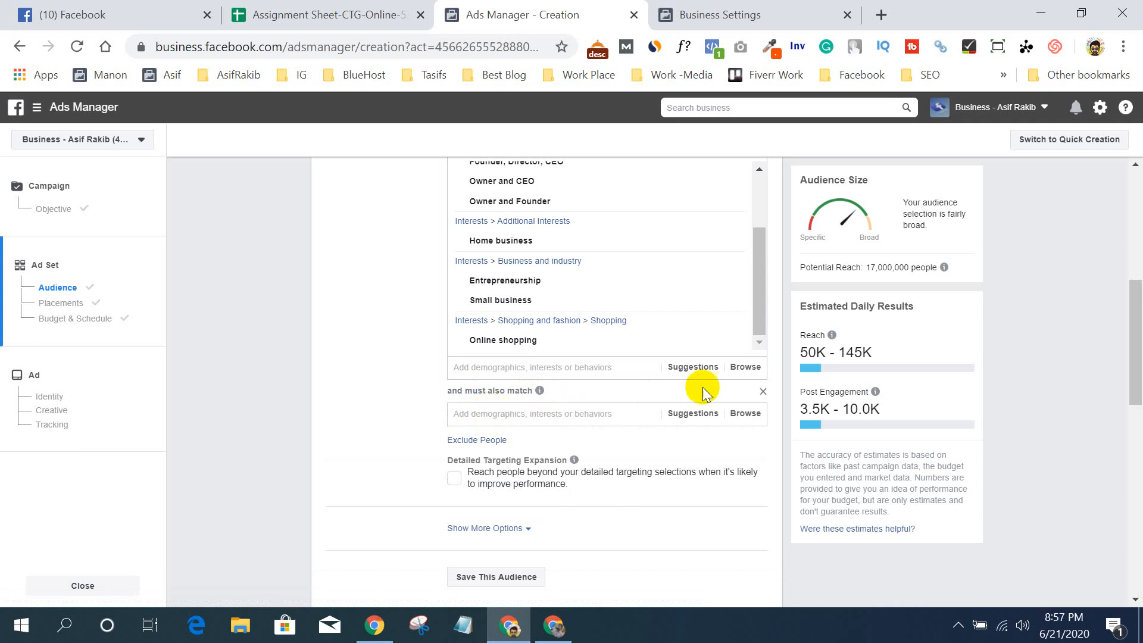
{"action": "left_click", "coordinate": [763, 391]}
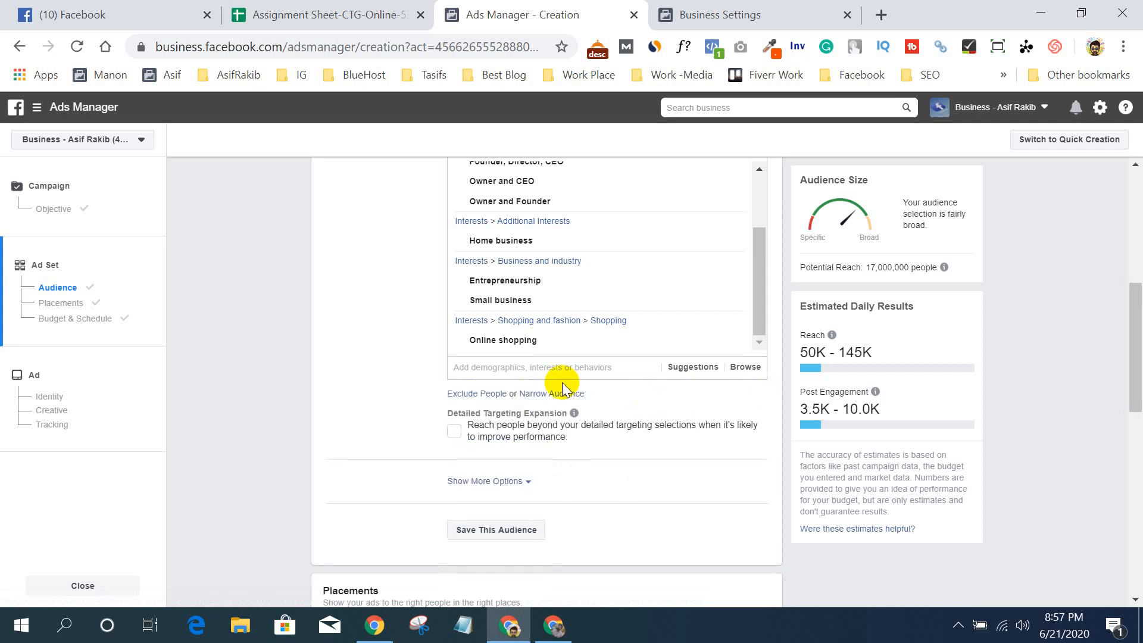
- Expand the additional audience options and check the Languages and Connections settings
{"action": "scroll", "coordinate": [387, 420], "scroll_direction": "down", "scroll_amount": 2}
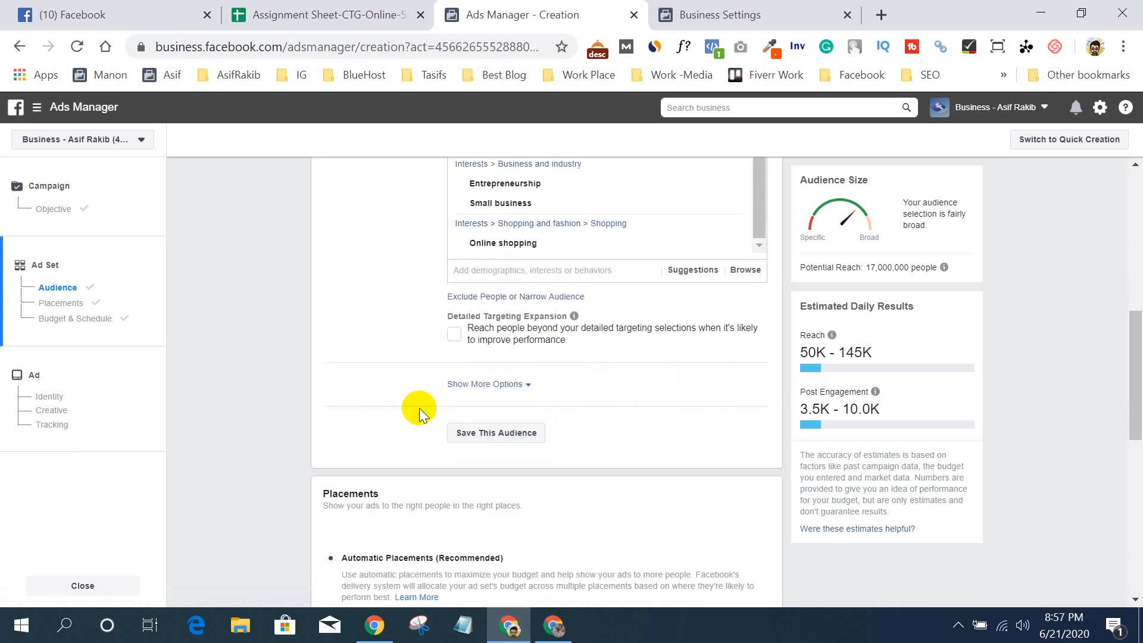
{"action": "left_click", "coordinate": [488, 386]}
{"action": "mouse_move", "coordinate": [477, 430]}
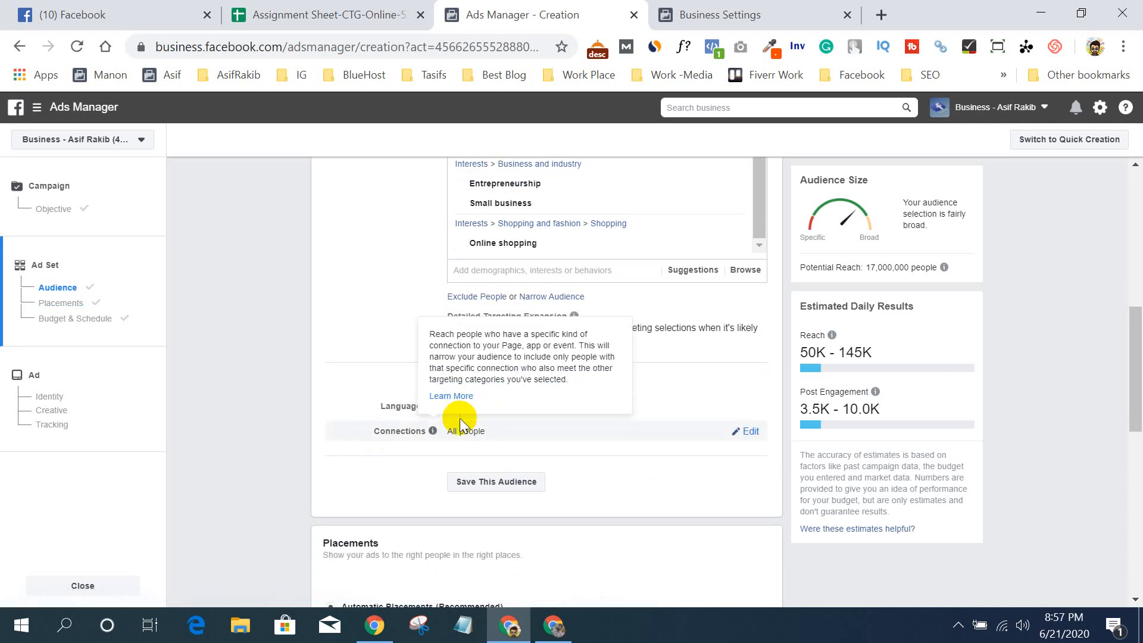
{"action": "mouse_move", "coordinate": [470, 410]}
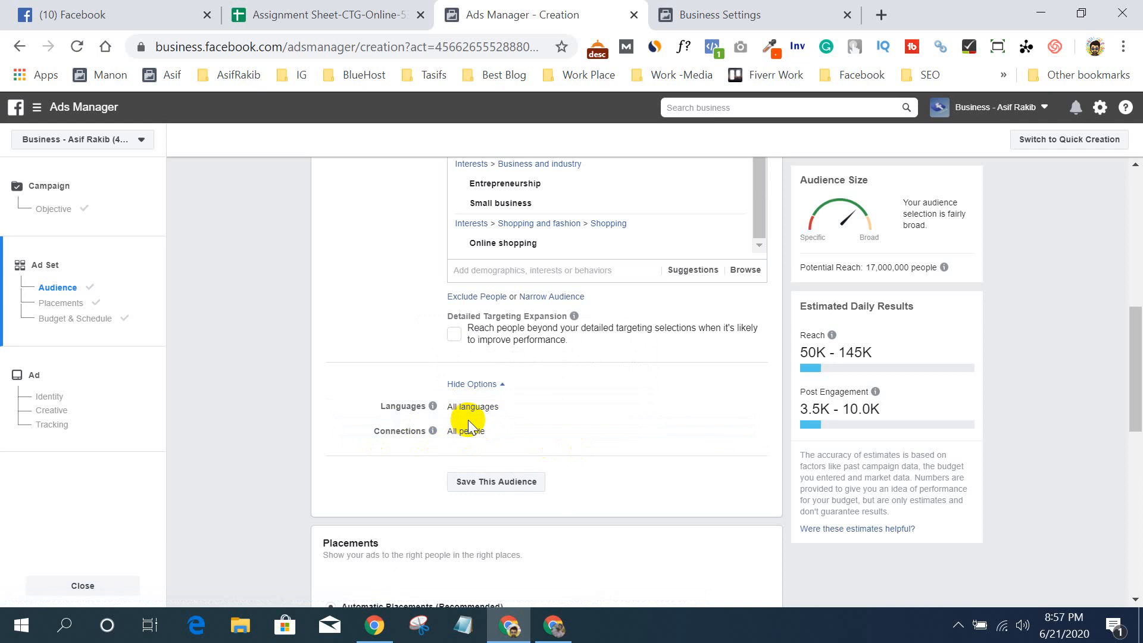
{"action": "scroll", "coordinate": [524, 447], "scroll_direction": "down", "scroll_amount": 2}
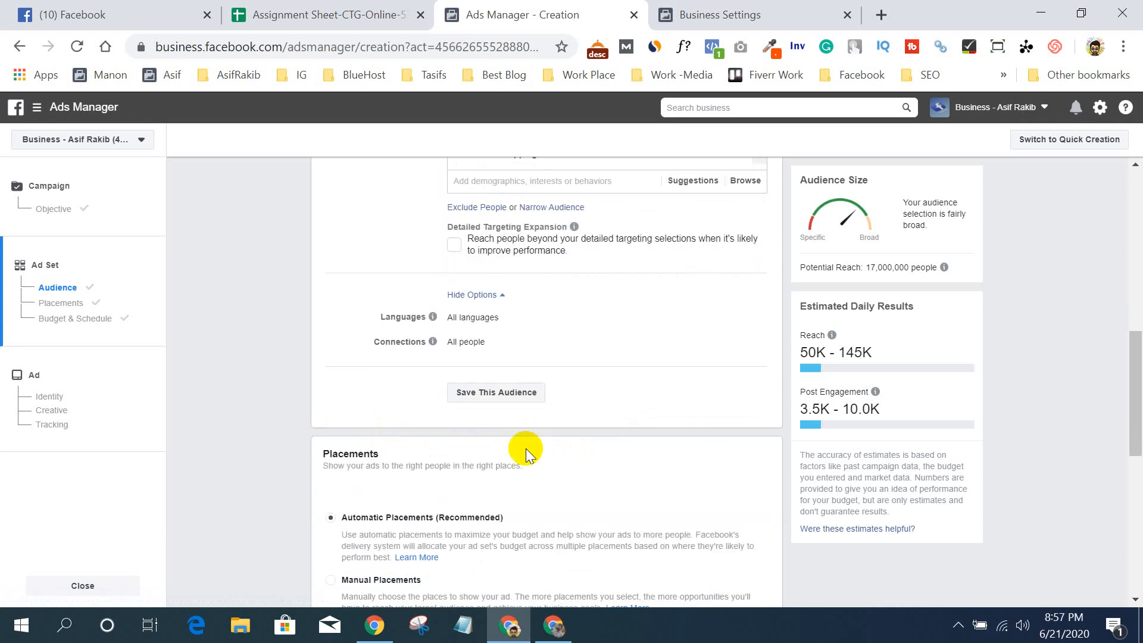
- Open the list of saved audiences available for the ad set
{"action": "scroll", "coordinate": [572, 502], "scroll_direction": "up", "scroll_amount": 5}
{"action": "scroll", "coordinate": [477, 480], "scroll_direction": "down", "scroll_amount": 3}
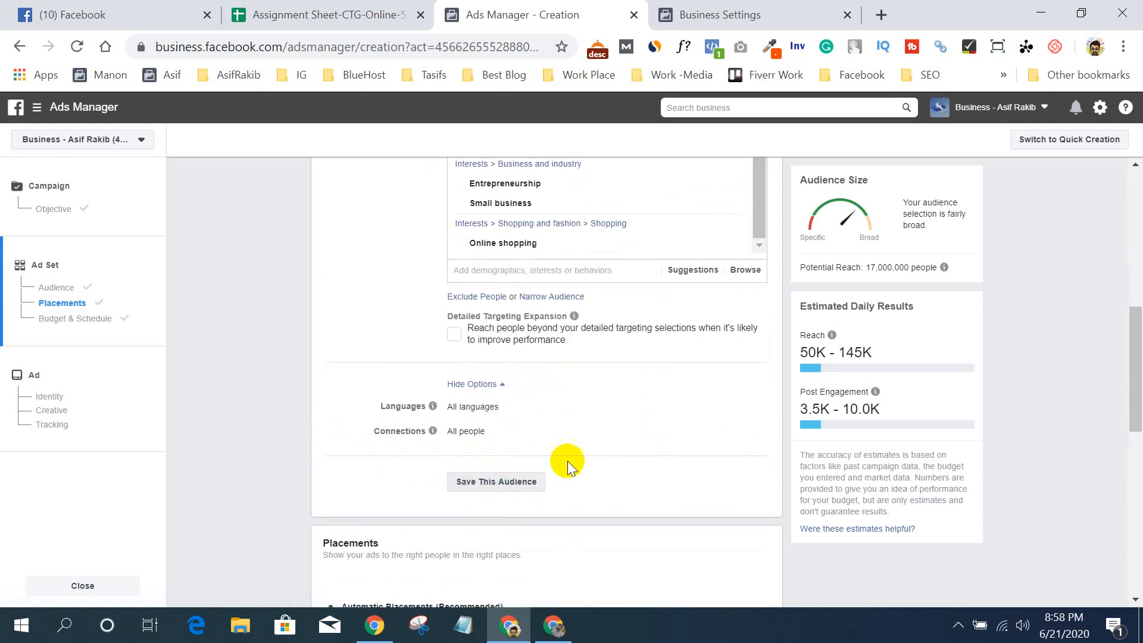
{"action": "scroll", "coordinate": [571, 462], "scroll_direction": "up", "scroll_amount": 8}
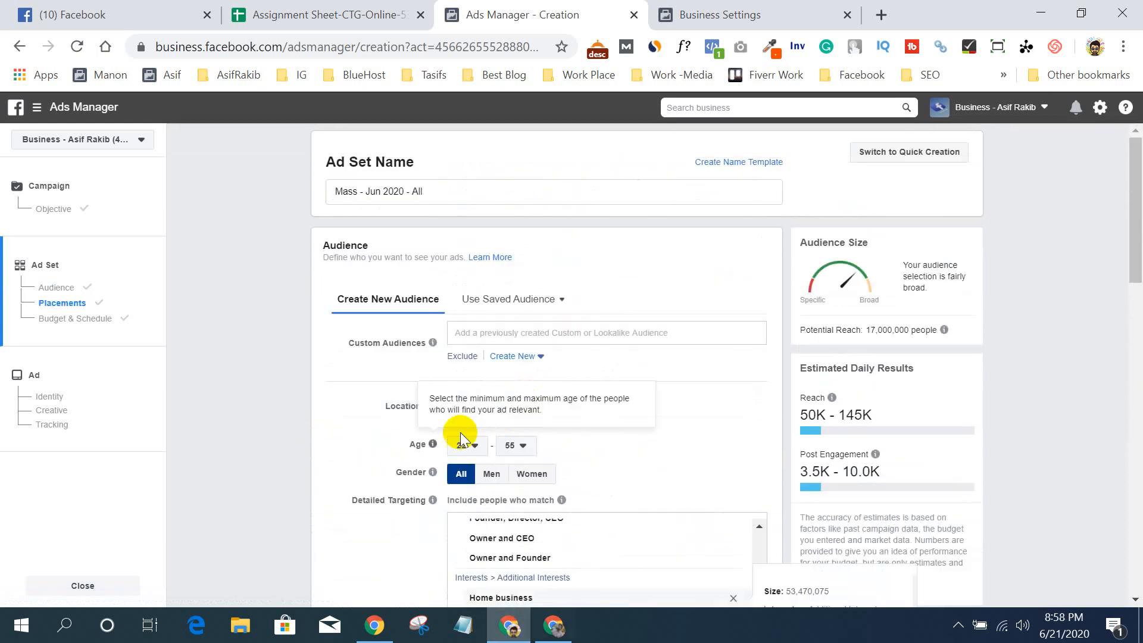
{"action": "left_click", "coordinate": [502, 298]}
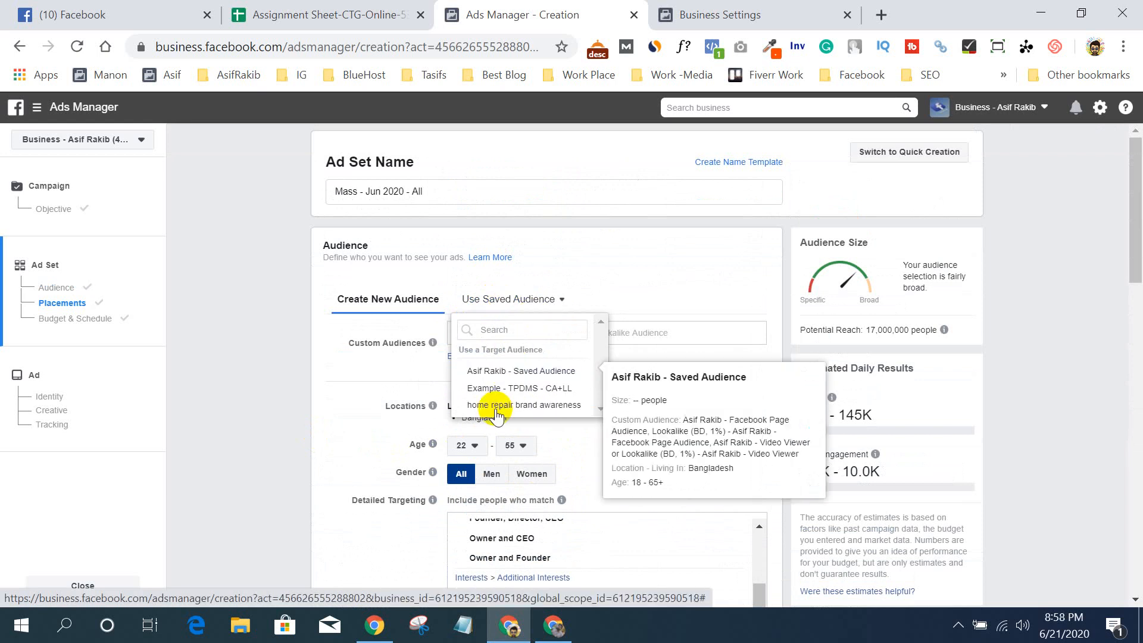
- Check the saved audiences list again and look over the age, detailed targeting, language and connection settings of the audience
{"action": "left_click", "coordinate": [284, 430]}
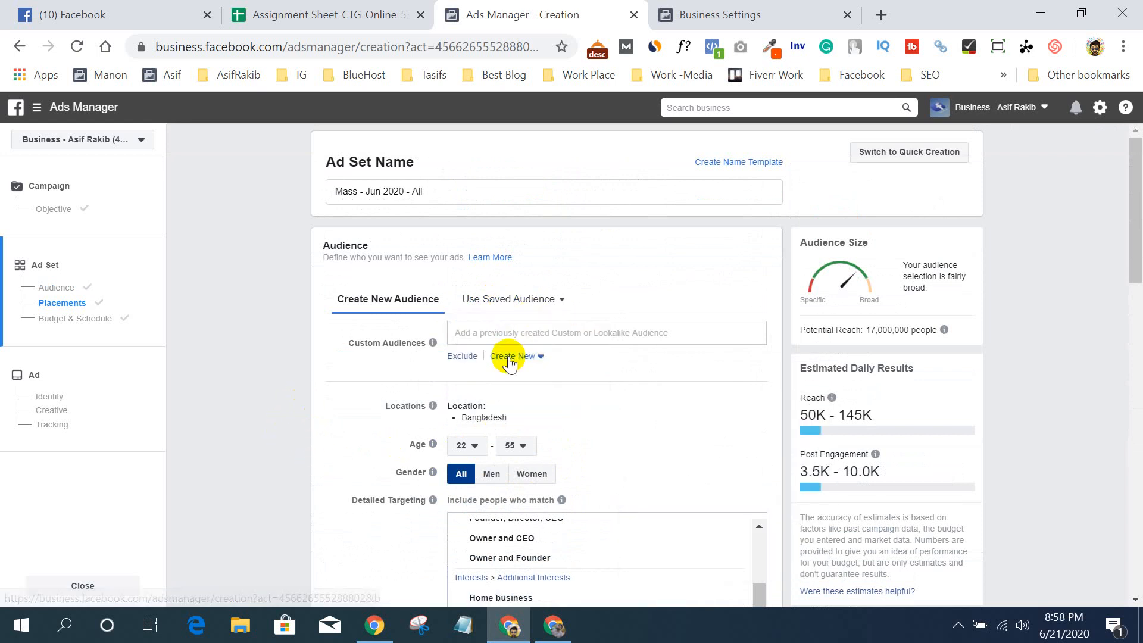
{"action": "left_click", "coordinate": [544, 303]}
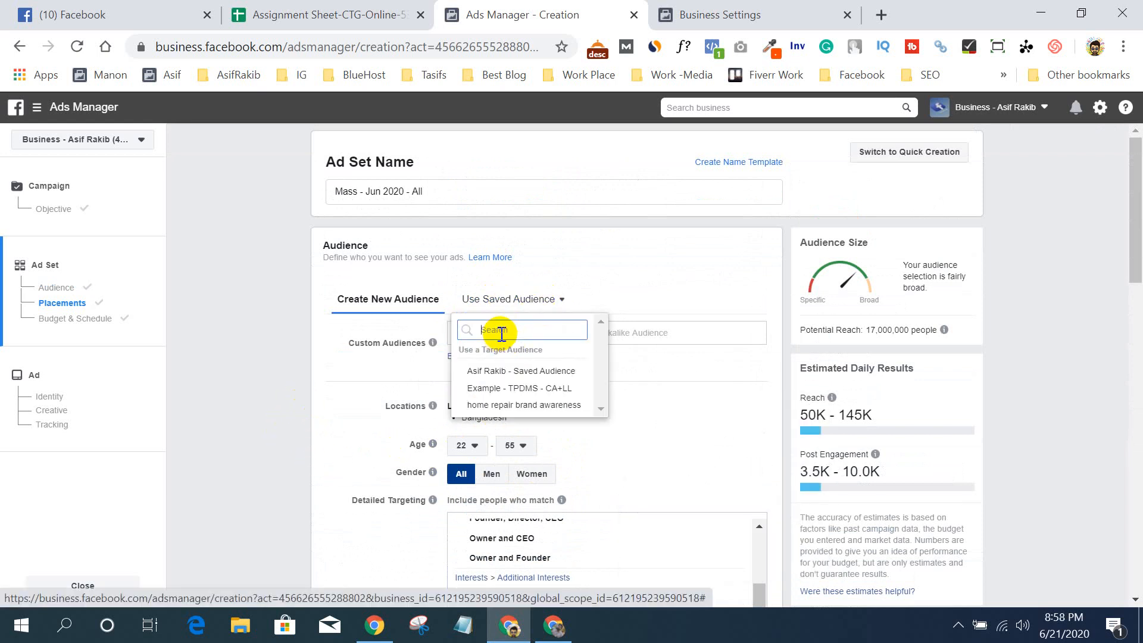
{"action": "left_click", "coordinate": [257, 421]}
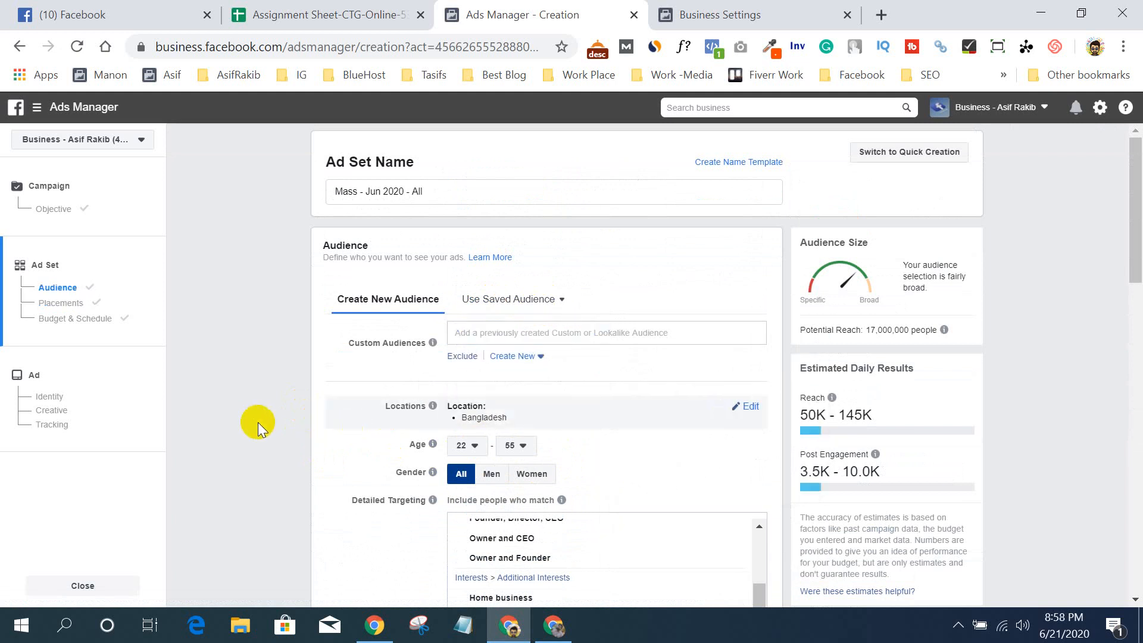
{"action": "scroll", "coordinate": [254, 414], "scroll_direction": "down", "scroll_amount": 4}
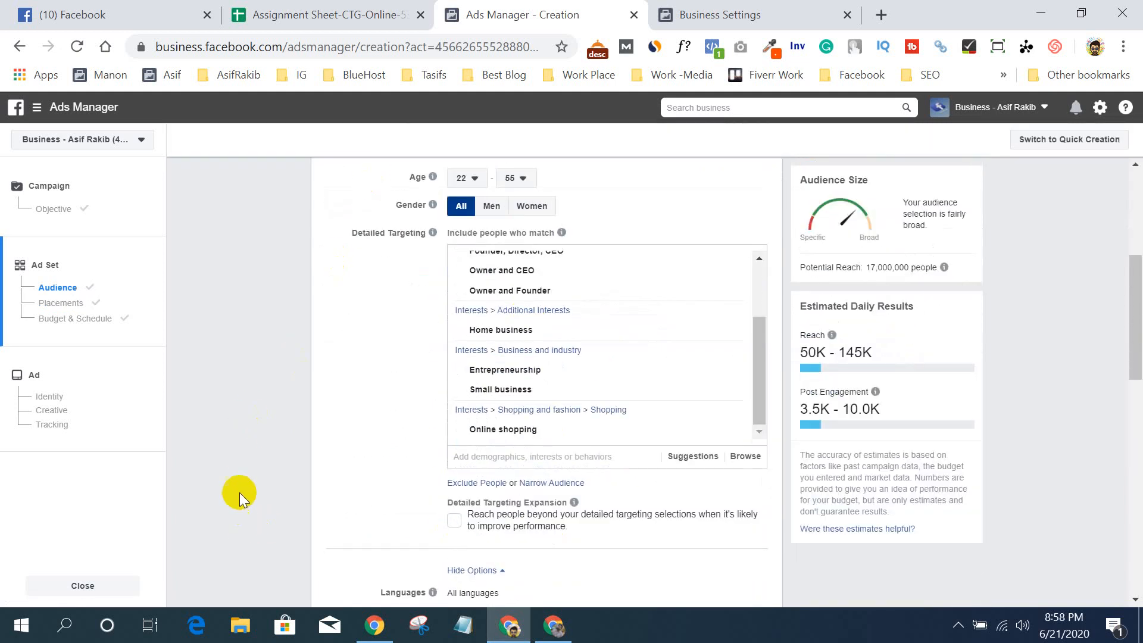
{"action": "scroll", "coordinate": [295, 402], "scroll_direction": "down", "scroll_amount": 4}
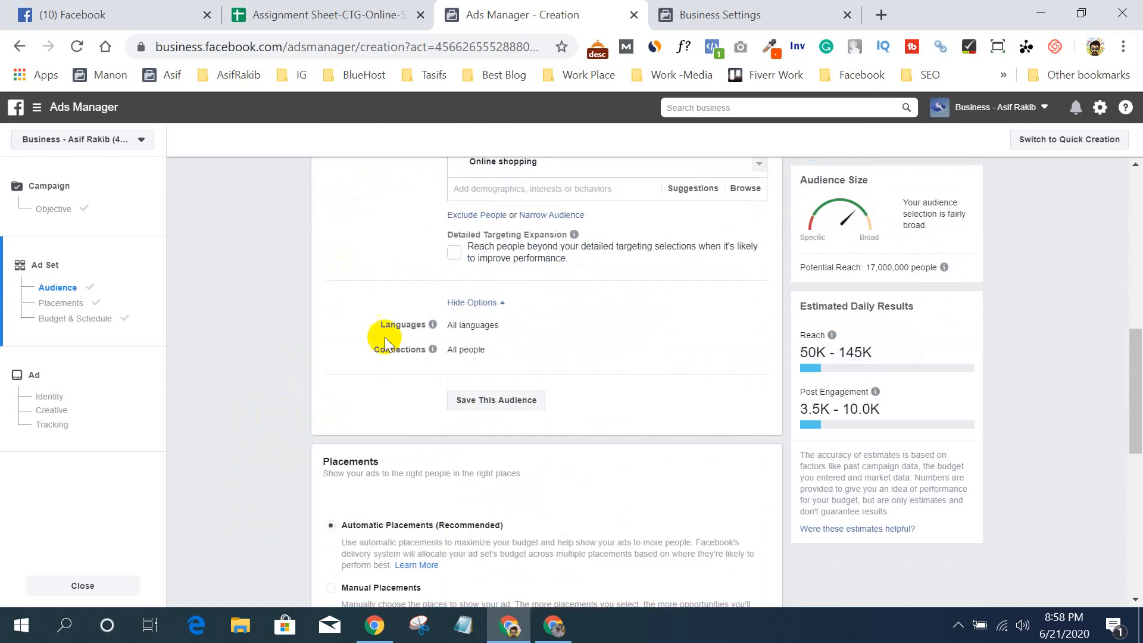
{"action": "scroll", "coordinate": [283, 416], "scroll_direction": "up", "scroll_amount": 8}
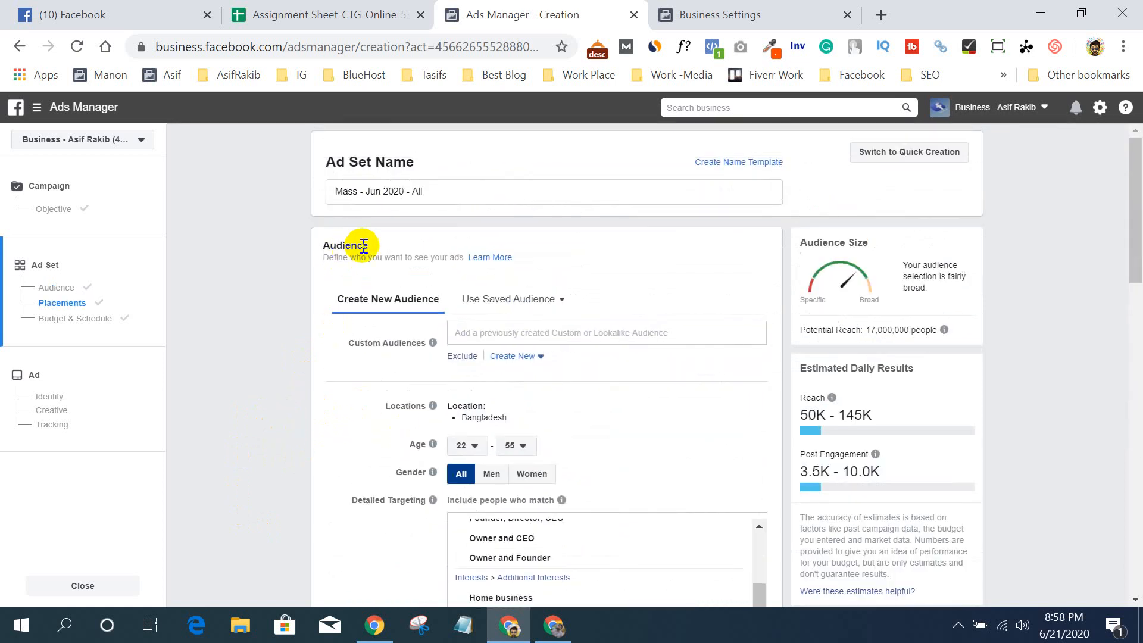
- Switch the ad set to Manual Placements and check the choices available for the Devices setting
{"action": "scroll", "coordinate": [260, 391], "scroll_direction": "down", "scroll_amount": 10}
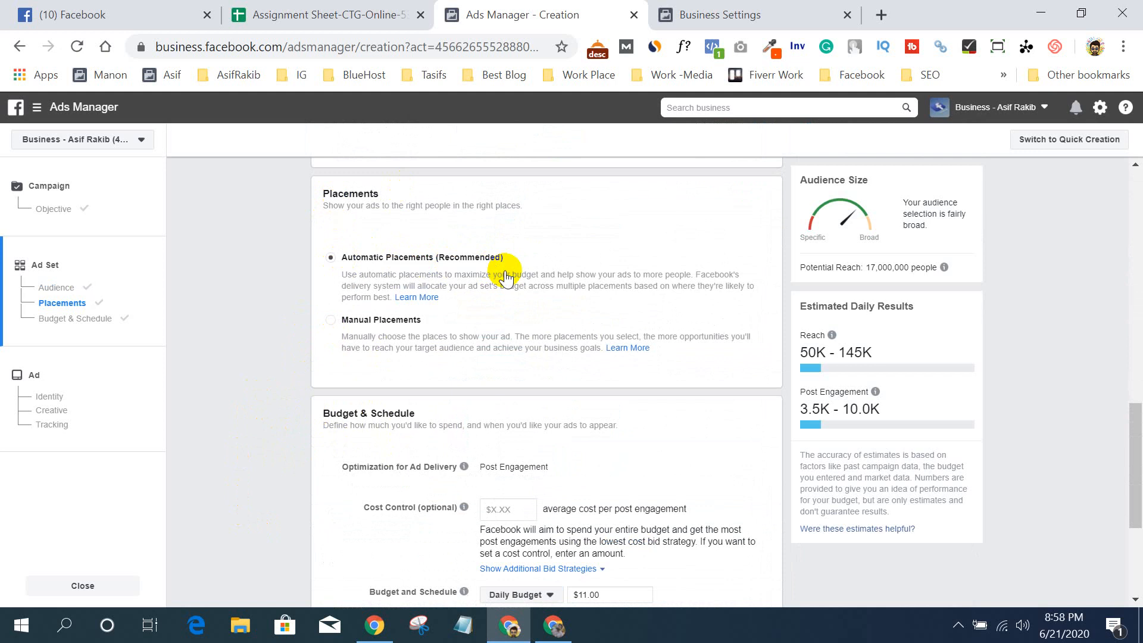
{"action": "left_click", "coordinate": [331, 320]}
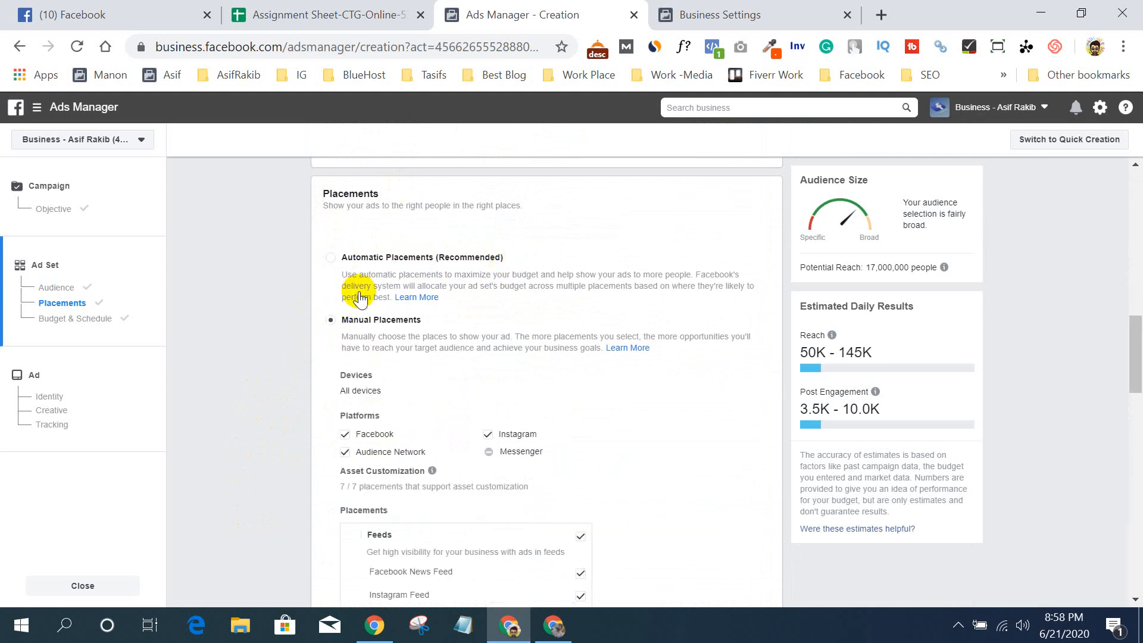
{"action": "scroll", "coordinate": [192, 427], "scroll_direction": "down", "scroll_amount": 2}
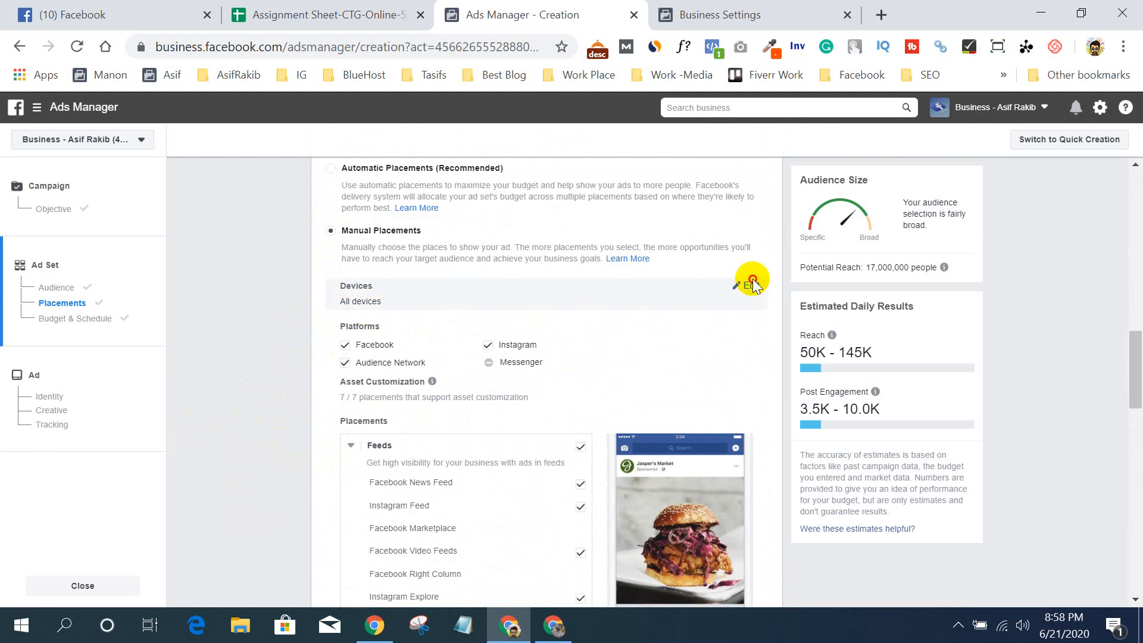
{"action": "left_click", "coordinate": [748, 285]}
{"action": "left_click", "coordinate": [437, 308]}
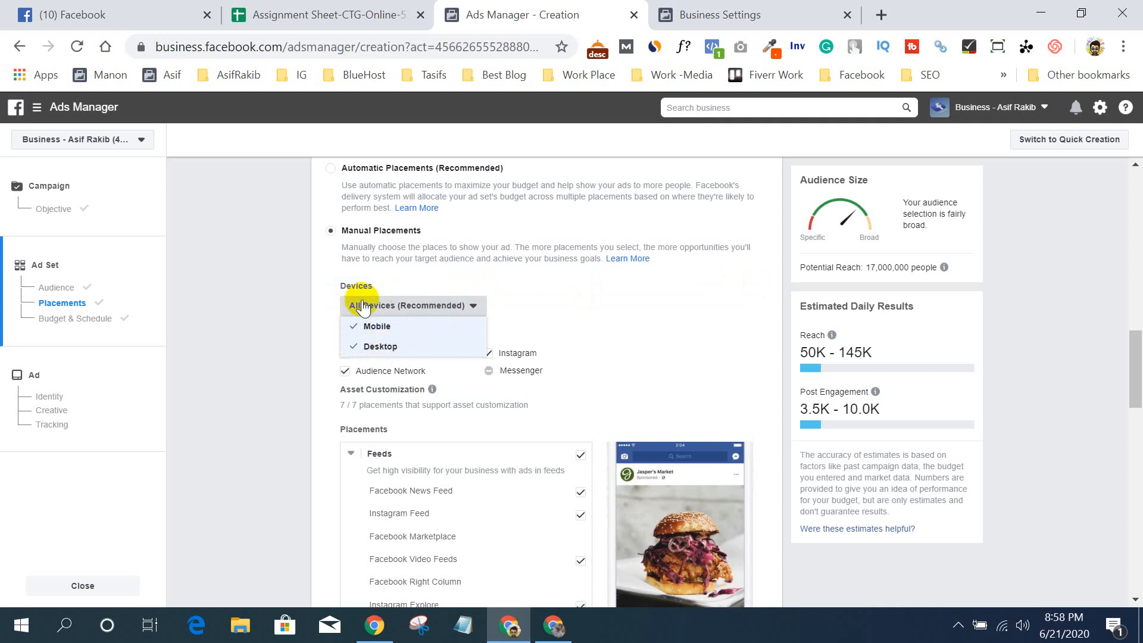
{"action": "left_click", "coordinate": [384, 305]}
{"action": "left_click", "coordinate": [434, 311]}
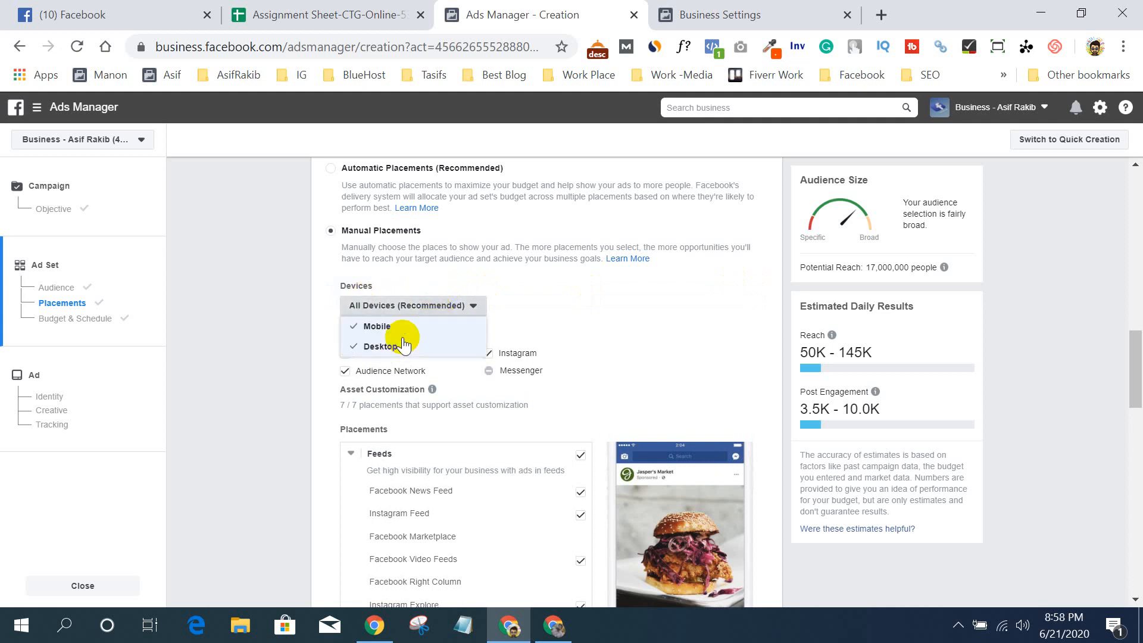
{"action": "left_click", "coordinate": [306, 319]}
- Examine the selected platforms and the individual Feeds placements with their ad preview
{"action": "scroll", "coordinate": [310, 331], "scroll_direction": "down", "scroll_amount": 1}
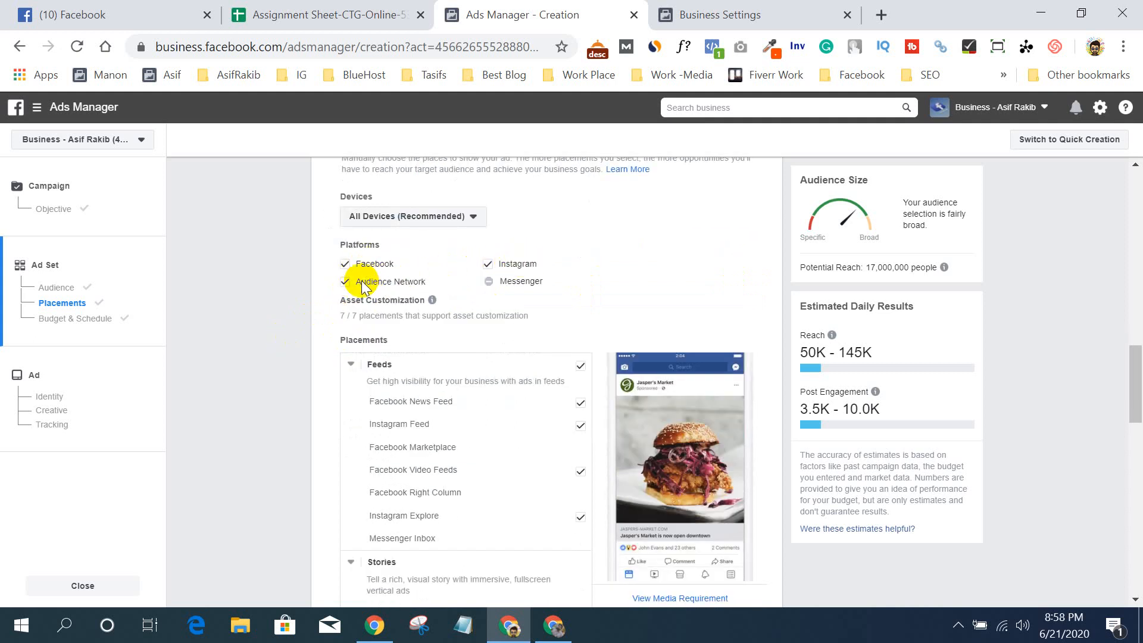
{"action": "mouse_move", "coordinate": [427, 293]}
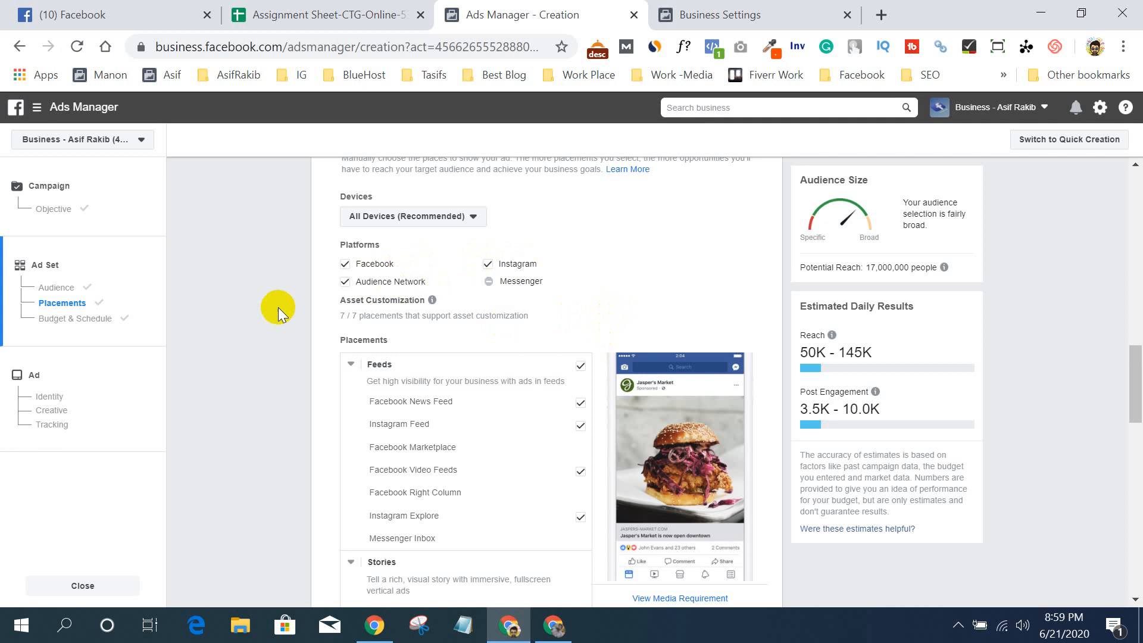
{"action": "scroll", "coordinate": [557, 293], "scroll_direction": "down", "scroll_amount": 2}
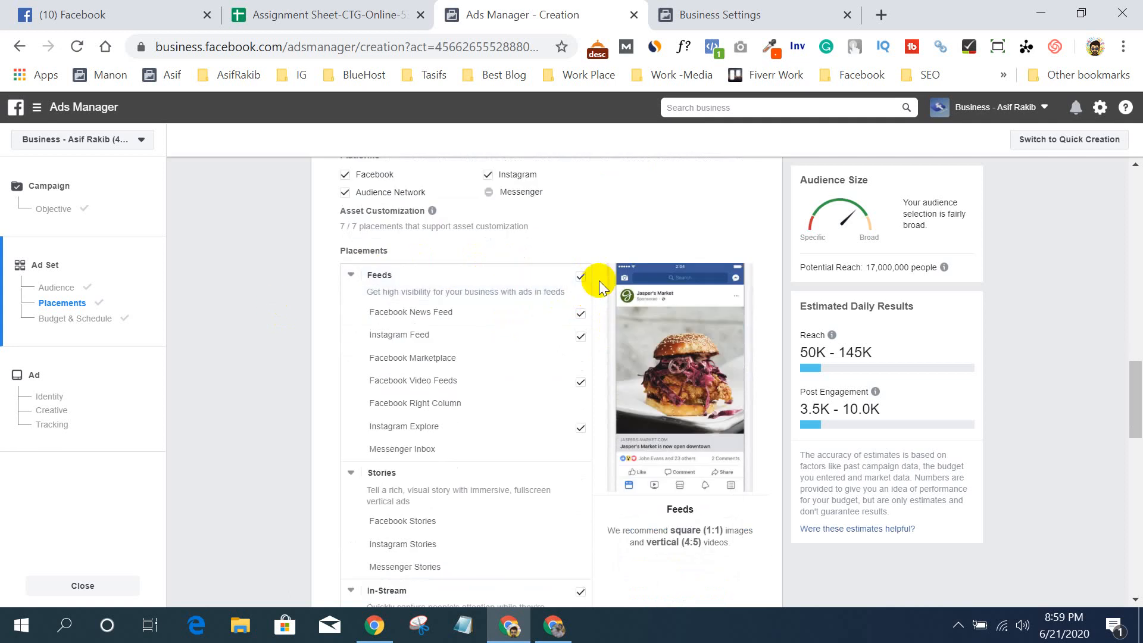
{"action": "scroll", "coordinate": [599, 281], "scroll_direction": "down", "scroll_amount": 2}
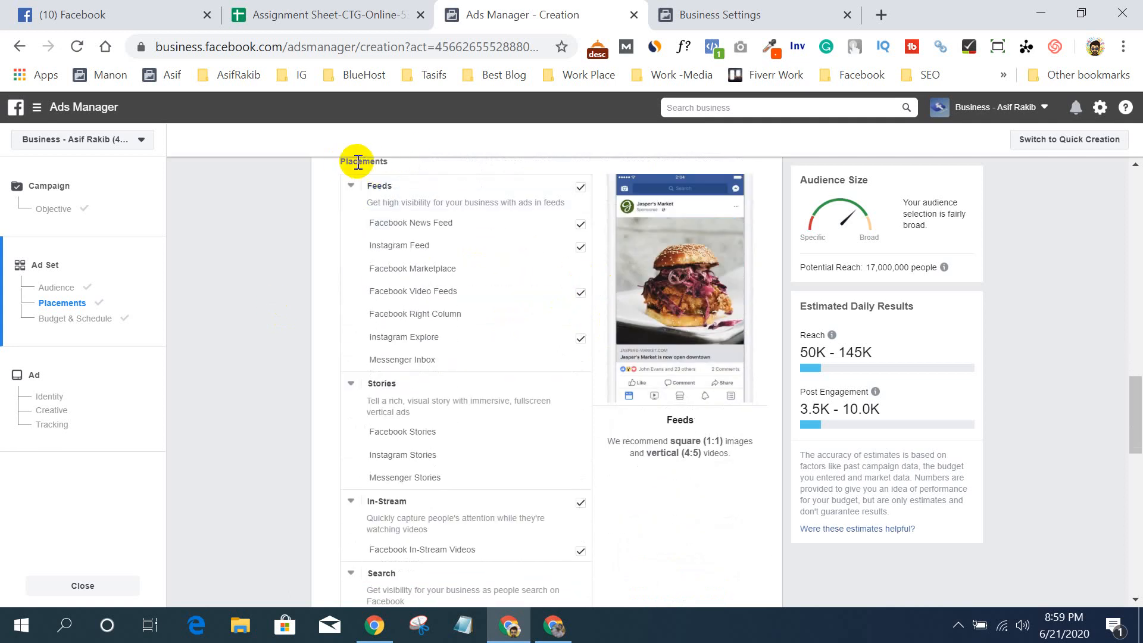
{"action": "left_click", "coordinate": [702, 294]}
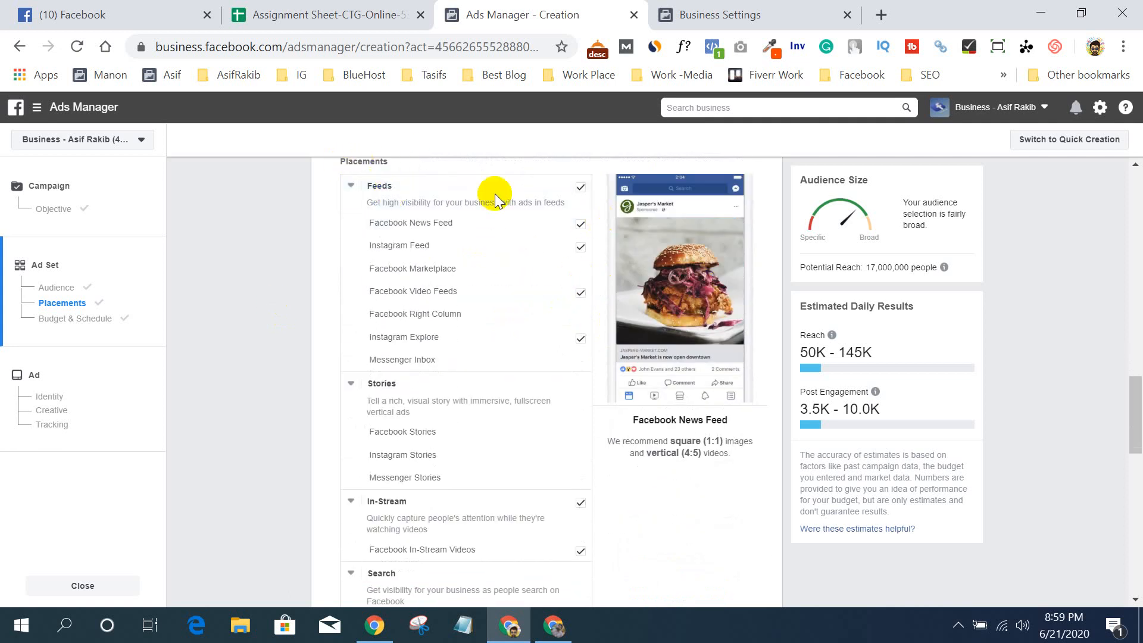
- Look through the Facebook news feed in the other browser tab, and move the Ads Manager tab directly beside it
{"action": "left_click", "coordinate": [48, 16]}
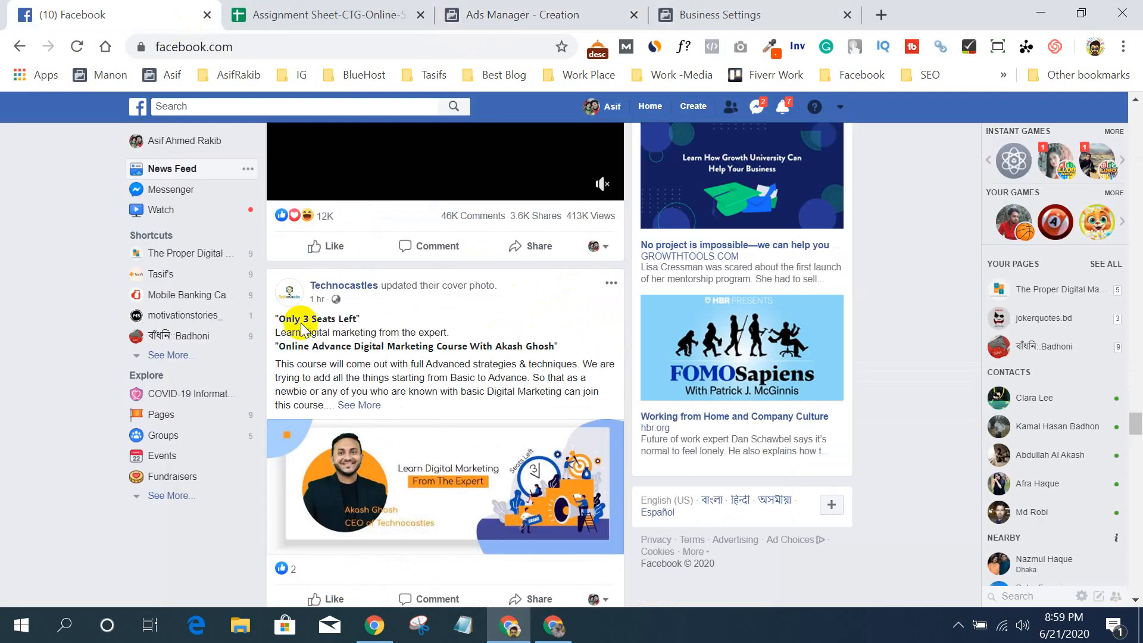
{"action": "scroll", "coordinate": [302, 326], "scroll_direction": "down", "scroll_amount": 6}
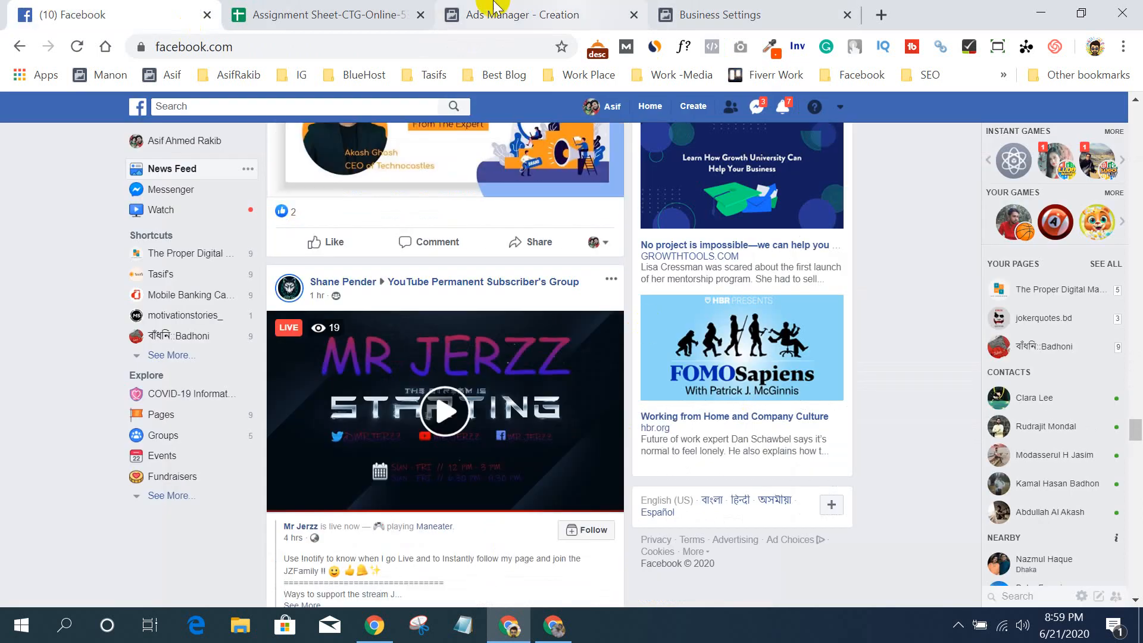
{"action": "left_click", "coordinate": [494, 7]}
{"action": "left_click_drag", "start_coordinate": [510, 8], "coordinate": [341, 7]}
{"action": "left_click", "coordinate": [172, 8]}
{"action": "left_click", "coordinate": [291, 8]}
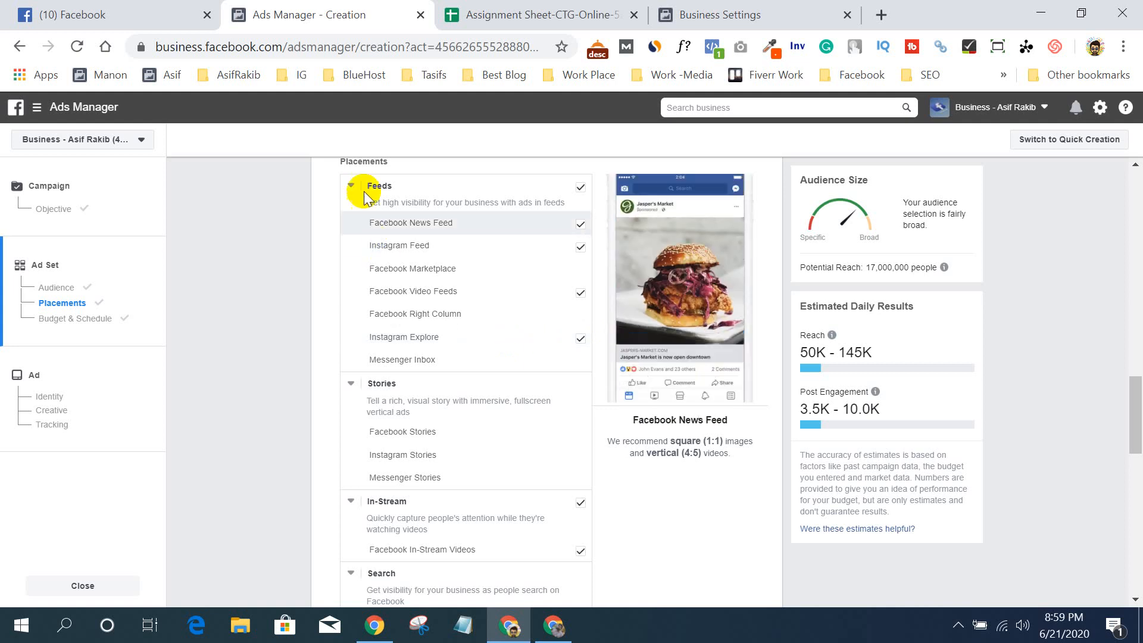
- Exclude Instagram Feed, Facebook Video Feeds and Instagram Explore from the Feeds placements, keeping Facebook News Feed
{"action": "left_click", "coordinate": [306, 227]}
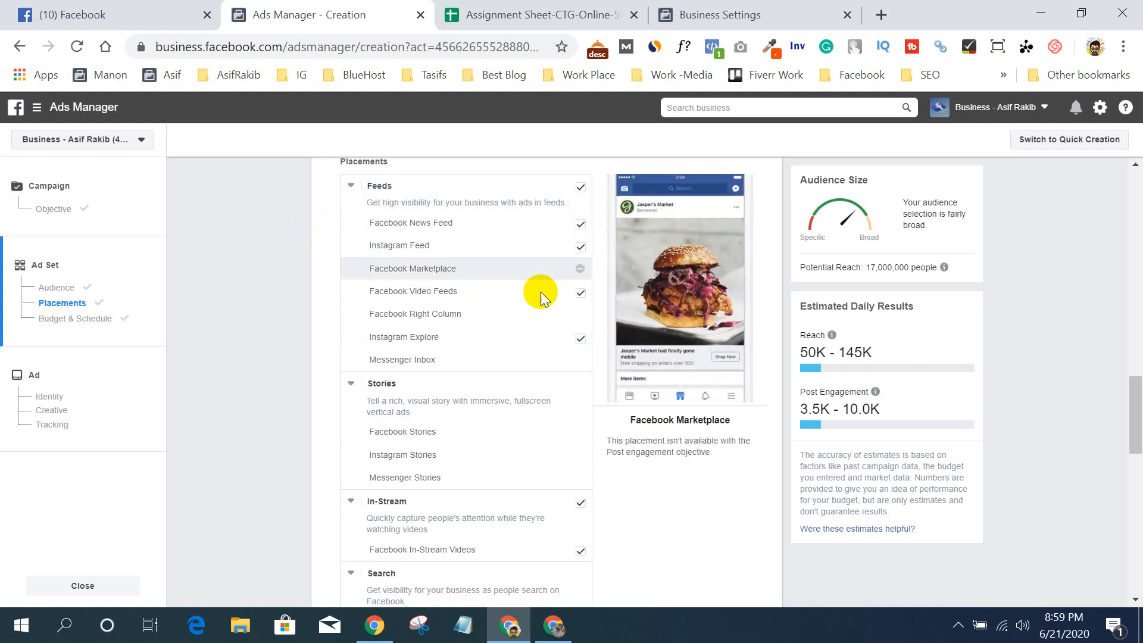
{"action": "left_click", "coordinate": [581, 292]}
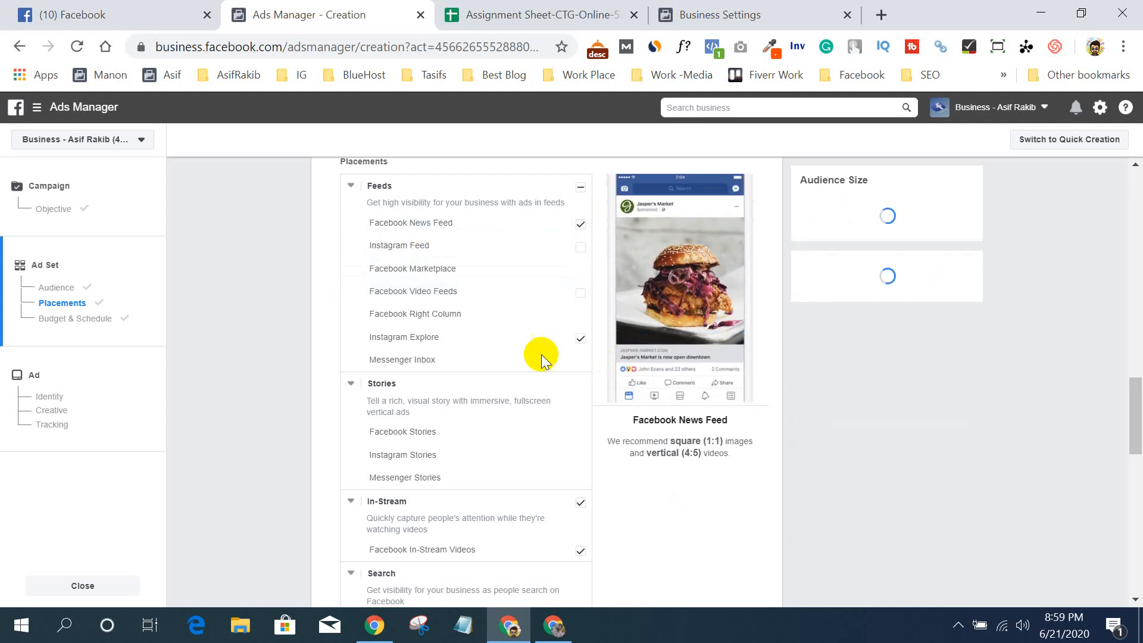
{"action": "left_click", "coordinate": [581, 338]}
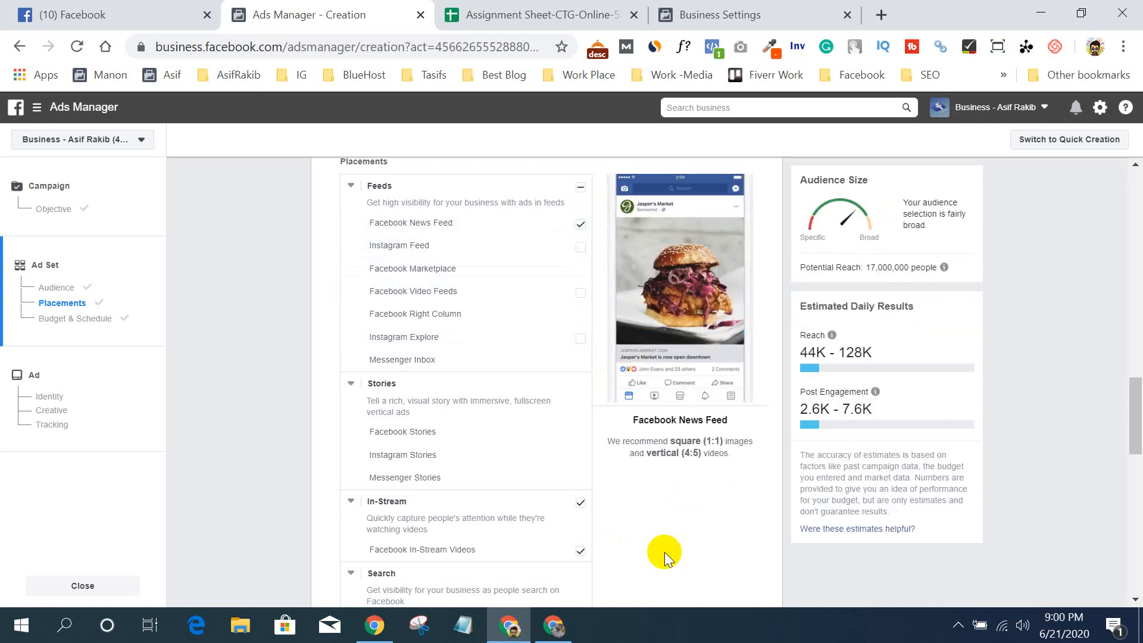
- Examine the remaining placement groups: Stories, In-Stream, Search, Messages, In-Article, and Apps and Sites
{"action": "scroll", "coordinate": [687, 511], "scroll_direction": "down", "scroll_amount": 1}
{"action": "scroll", "coordinate": [687, 511], "scroll_direction": "down", "scroll_amount": 1}
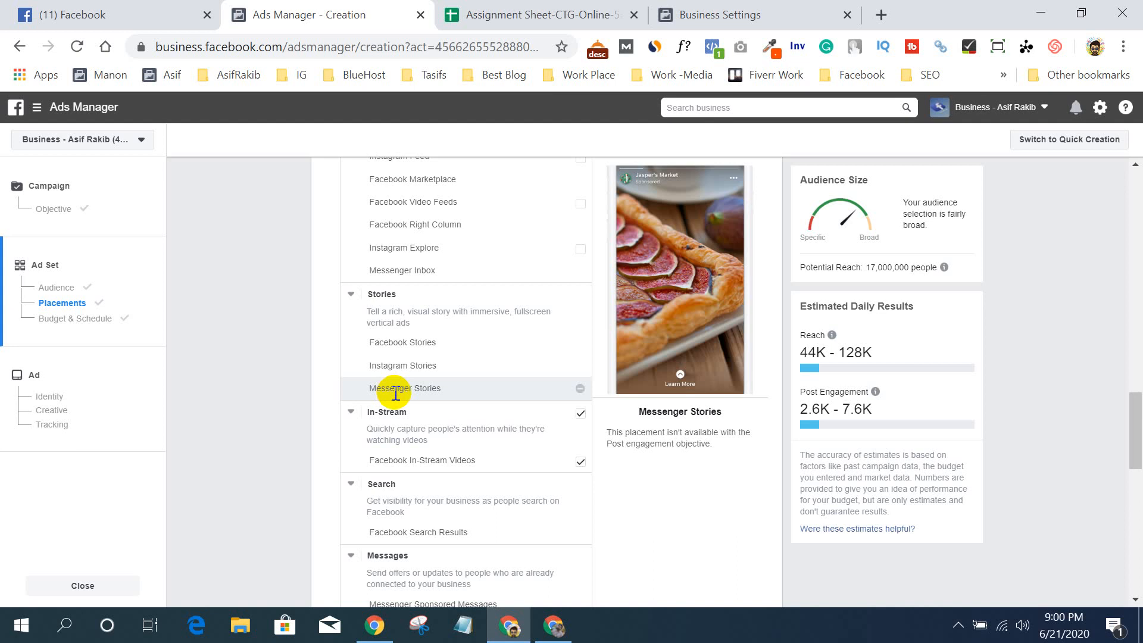
{"action": "scroll", "coordinate": [647, 486], "scroll_direction": "down", "scroll_amount": 6}
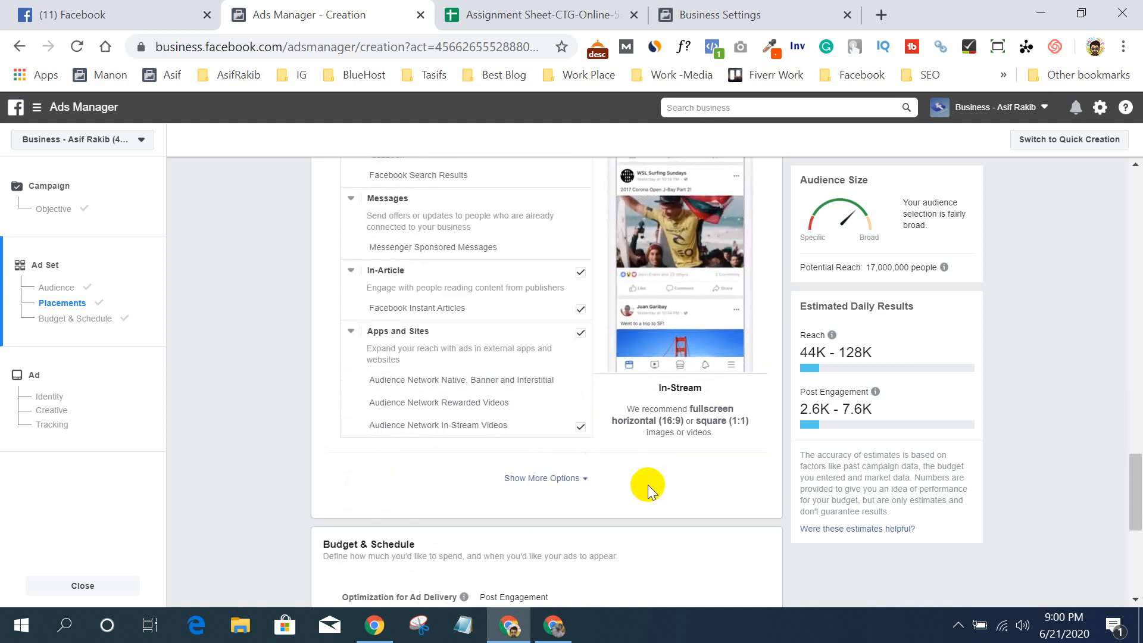
{"action": "scroll", "coordinate": [643, 482], "scroll_direction": "up", "scroll_amount": 5}
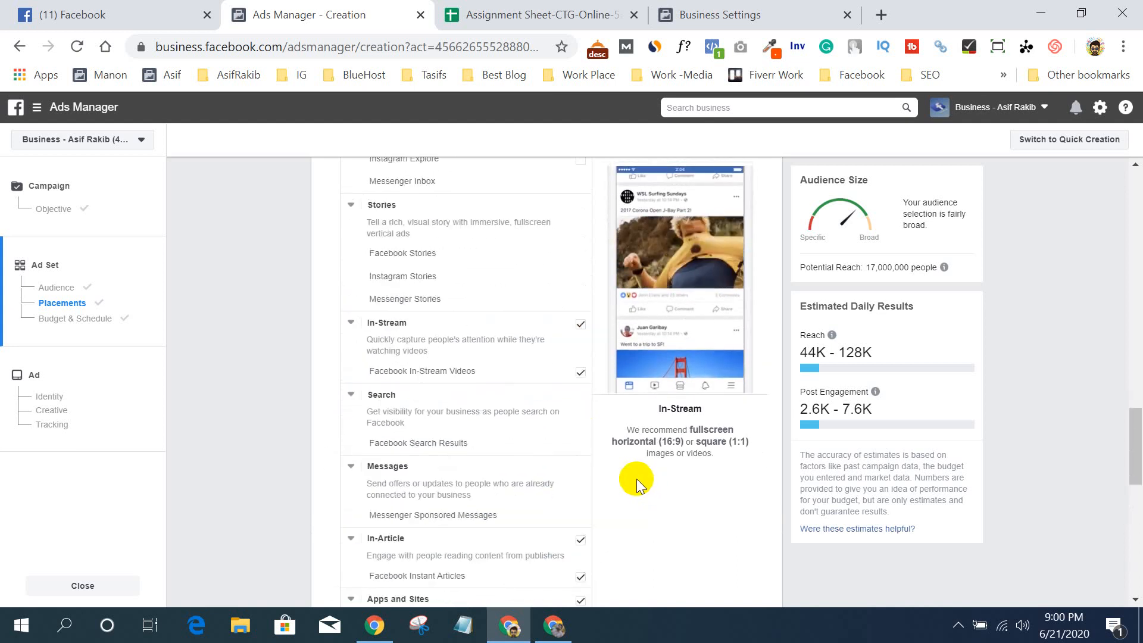
{"action": "scroll", "coordinate": [636, 474], "scroll_direction": "down", "scroll_amount": 3}
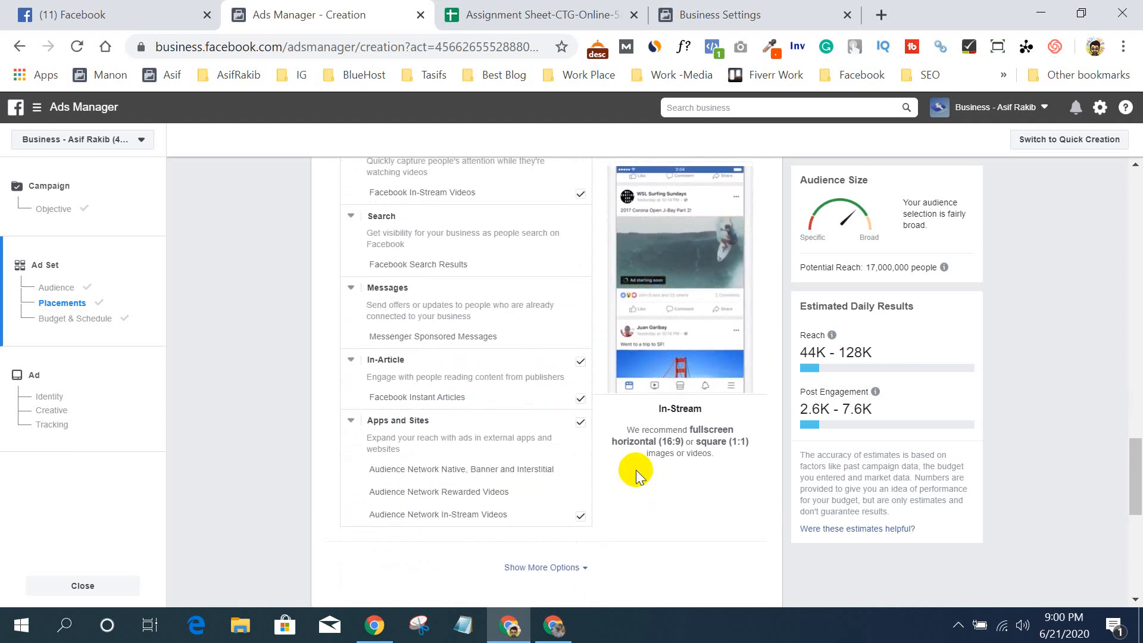
{"action": "scroll", "coordinate": [636, 470], "scroll_direction": "up", "scroll_amount": 1}
{"action": "scroll", "coordinate": [636, 470], "scroll_direction": "down", "scroll_amount": 1}
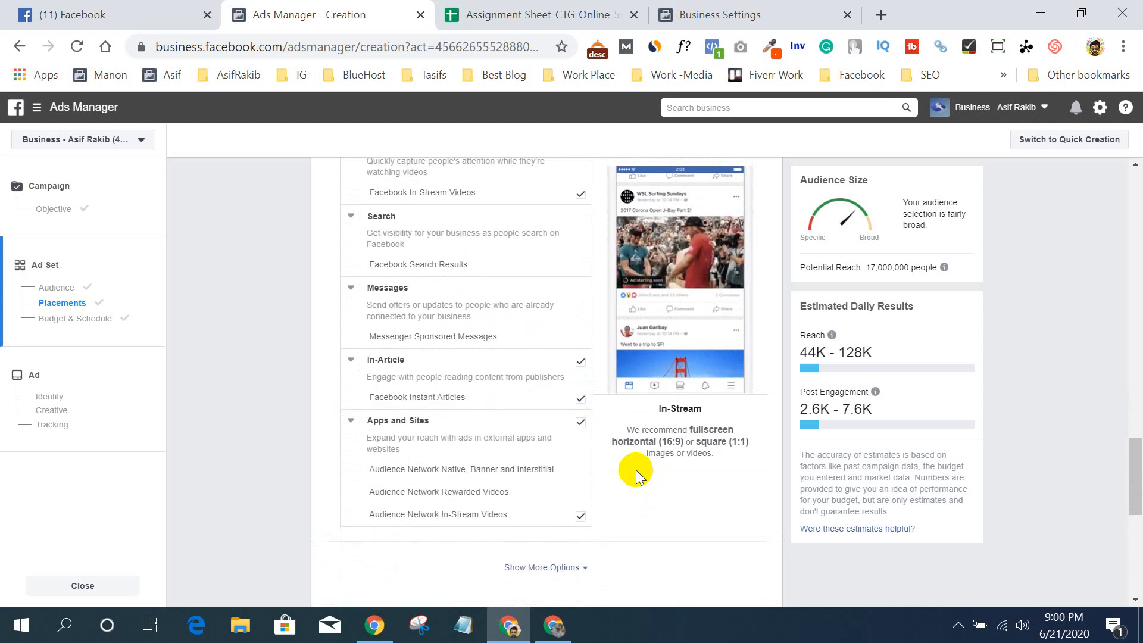
{"action": "scroll", "coordinate": [607, 366], "scroll_direction": "up", "scroll_amount": 1}
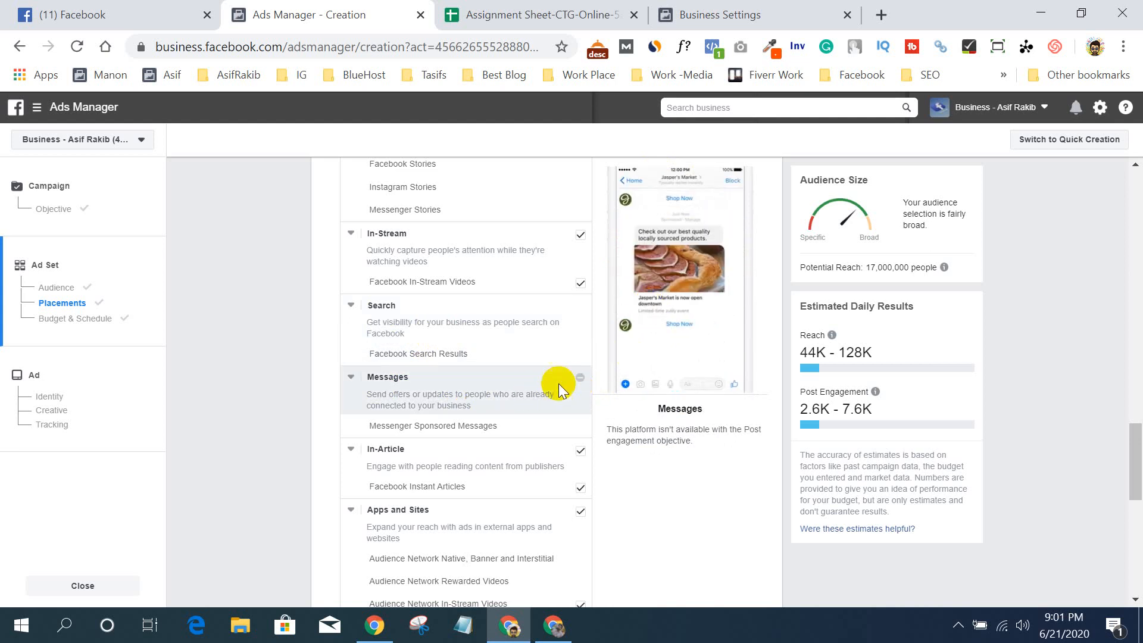
{"action": "scroll", "coordinate": [759, 330], "scroll_direction": "down", "scroll_amount": 2}
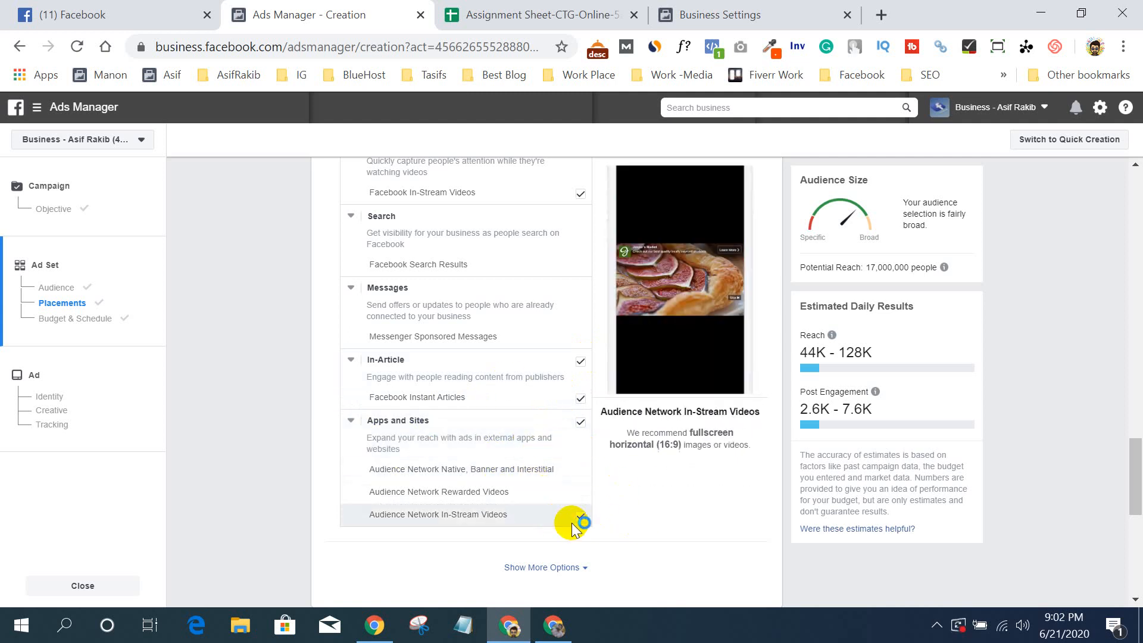
- Try excluding the whole Apps and Sites placement group
{"action": "left_click", "coordinate": [533, 569]}
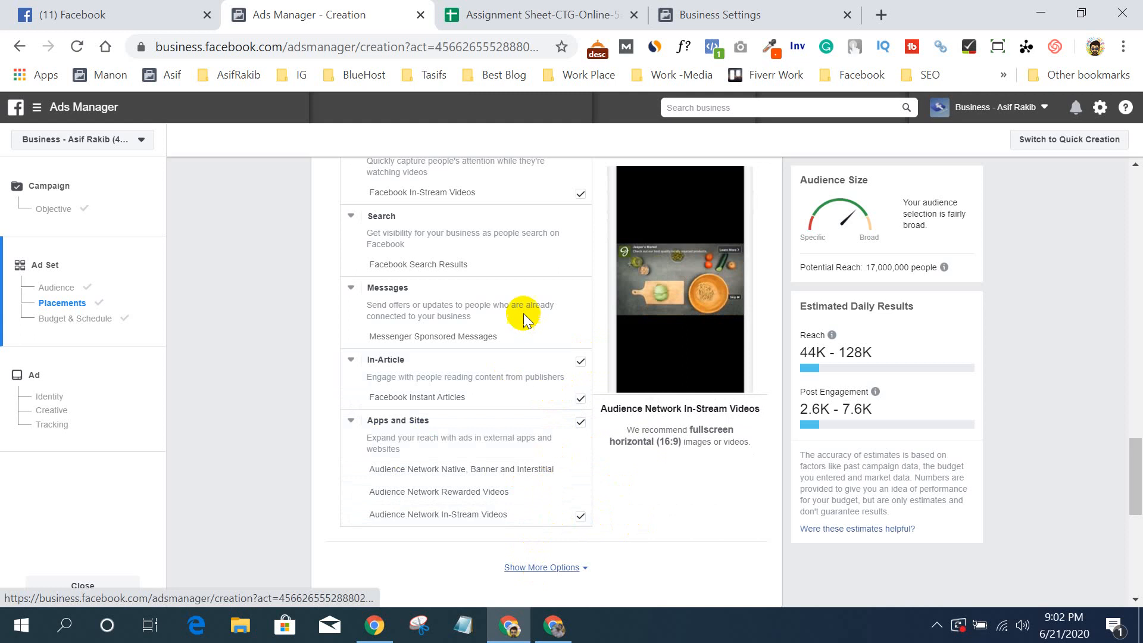
{"action": "left_click", "coordinate": [580, 425]}
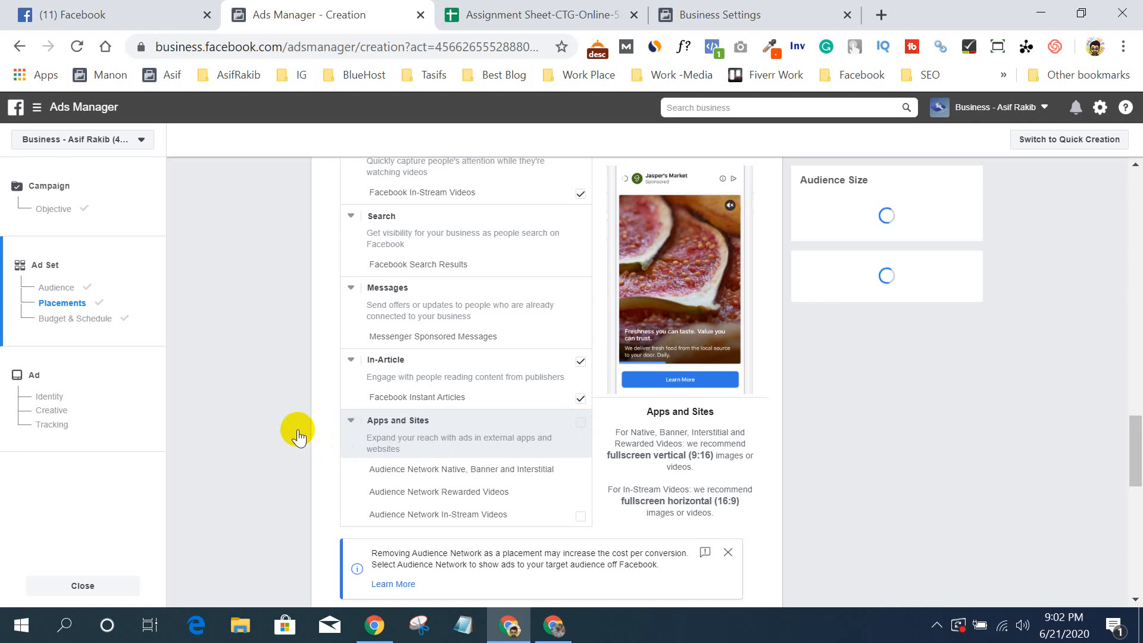
- Show the additional placement options and restrict the specific mobile devices to Android Devices Only
{"action": "scroll", "coordinate": [298, 430], "scroll_direction": "down", "scroll_amount": 5}
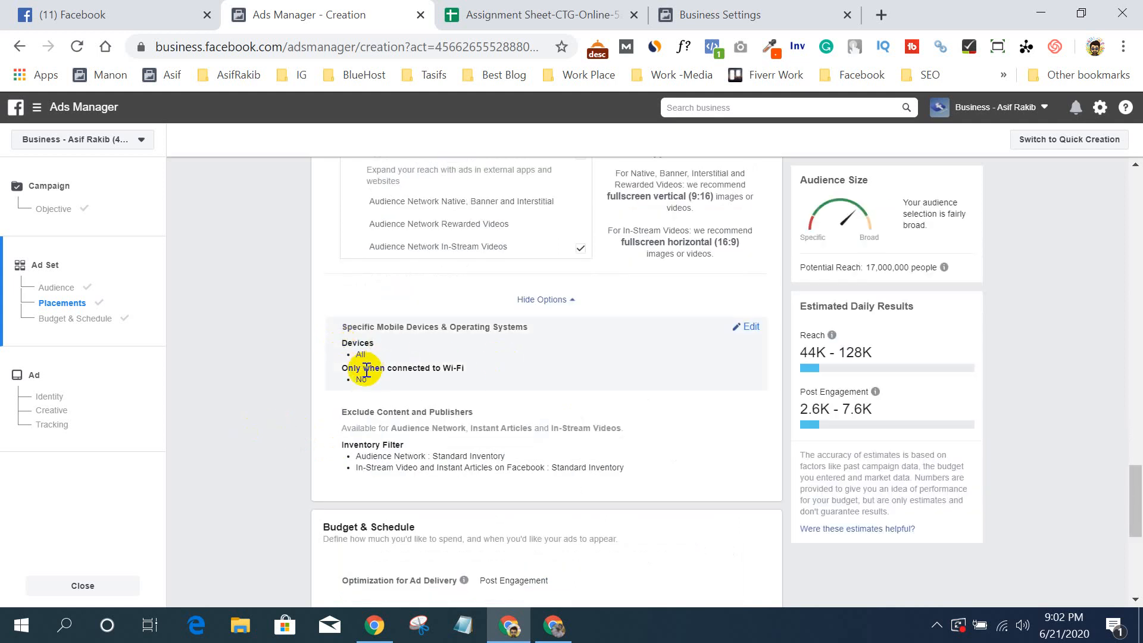
{"action": "left_click", "coordinate": [533, 300]}
{"action": "left_click", "coordinate": [539, 301]}
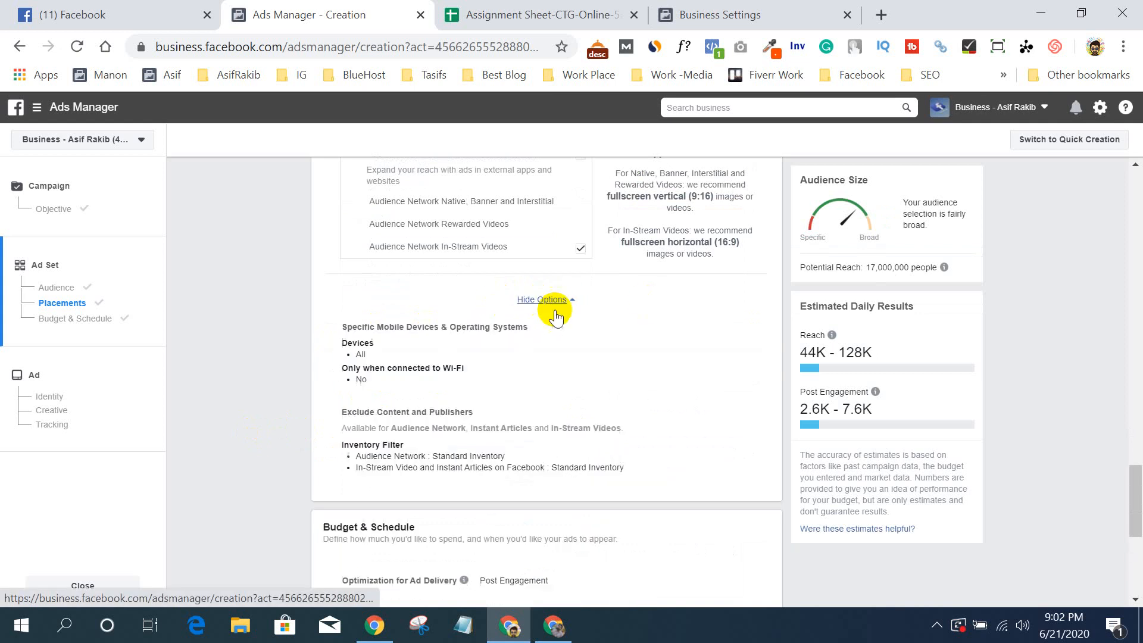
{"action": "left_click", "coordinate": [393, 349]}
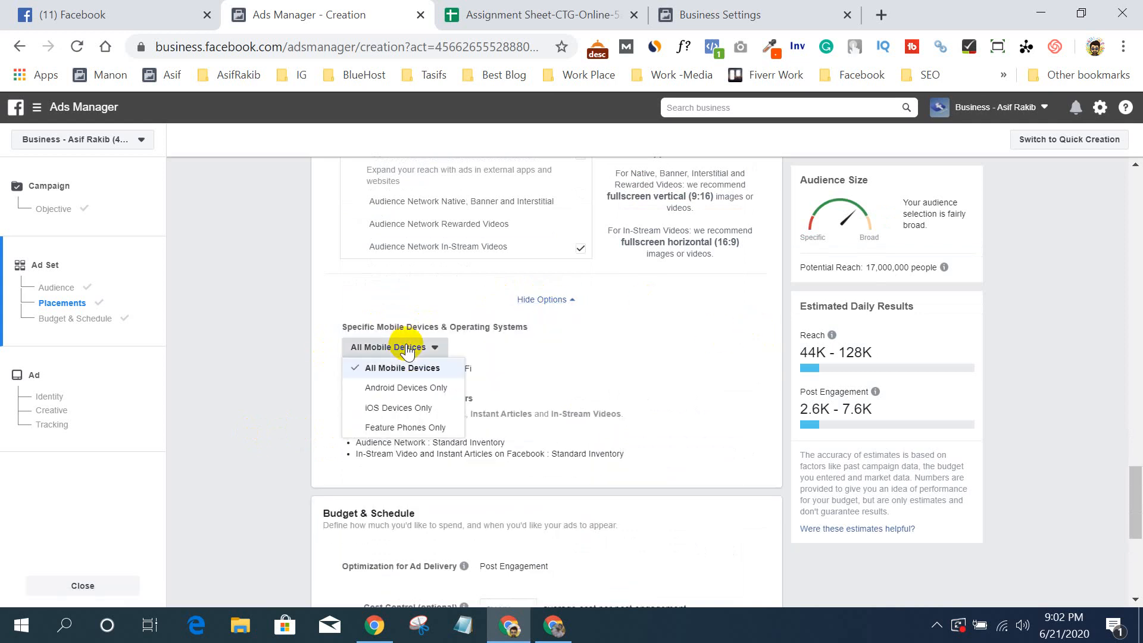
{"action": "left_click", "coordinate": [397, 388]}
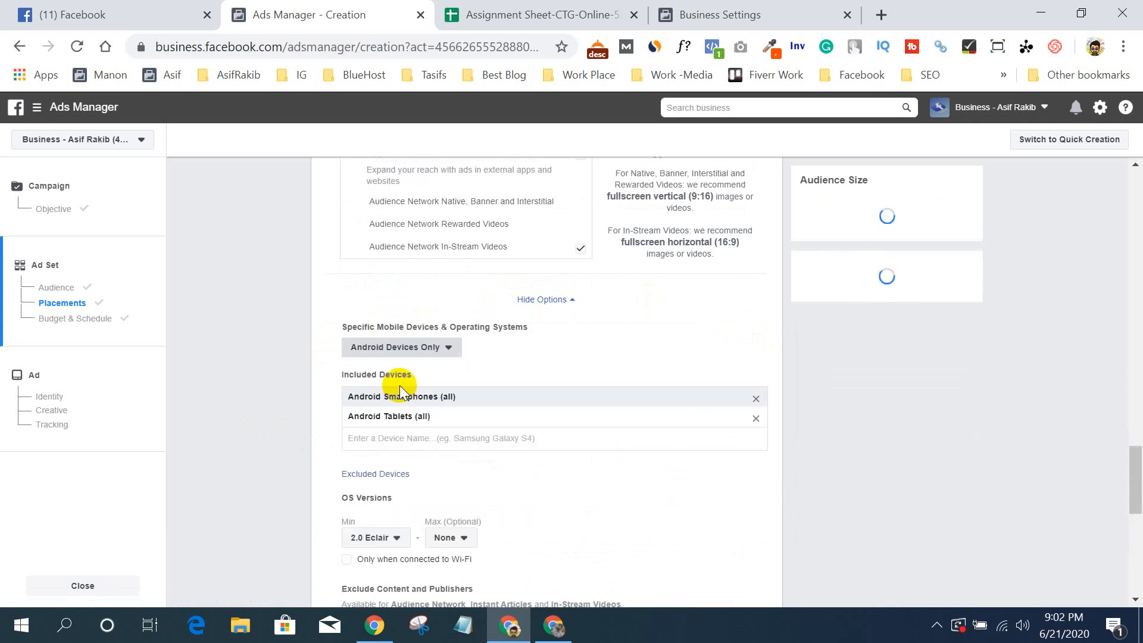
- Set the minimum Android OS version to 7.1 Nougat
{"action": "scroll", "coordinate": [506, 426], "scroll_direction": "down", "scroll_amount": 3}
{"action": "left_click", "coordinate": [446, 357]}
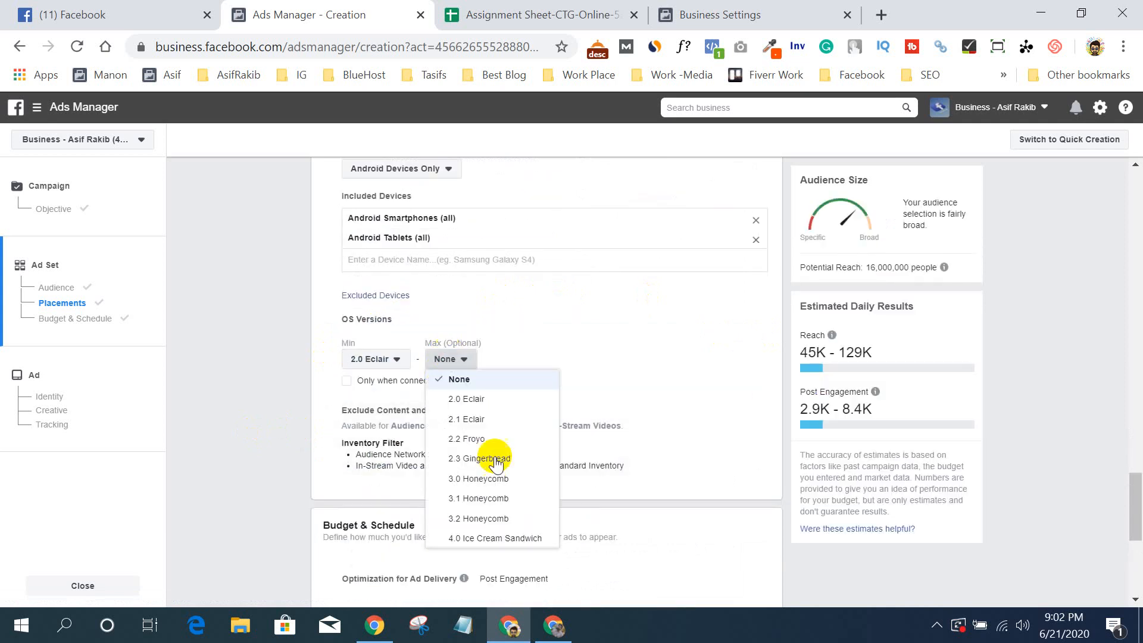
{"action": "scroll", "coordinate": [495, 464], "scroll_direction": "down", "scroll_amount": 5}
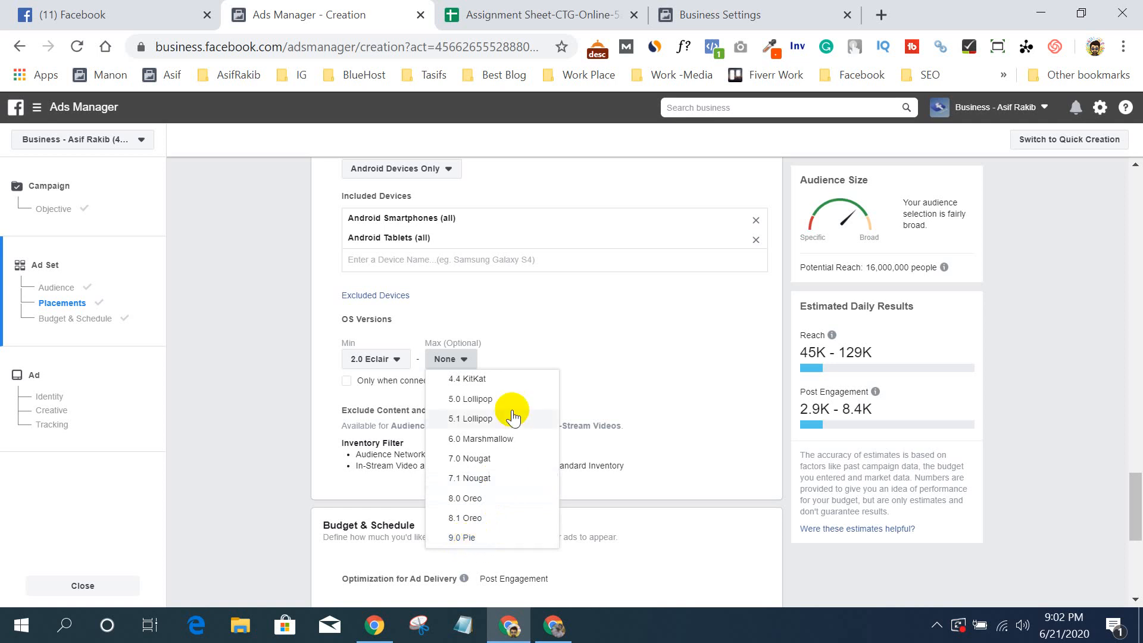
{"action": "left_click", "coordinate": [383, 359]}
{"action": "left_click", "coordinate": [386, 360]}
{"action": "scroll", "coordinate": [375, 471], "scroll_direction": "down", "scroll_amount": 4}
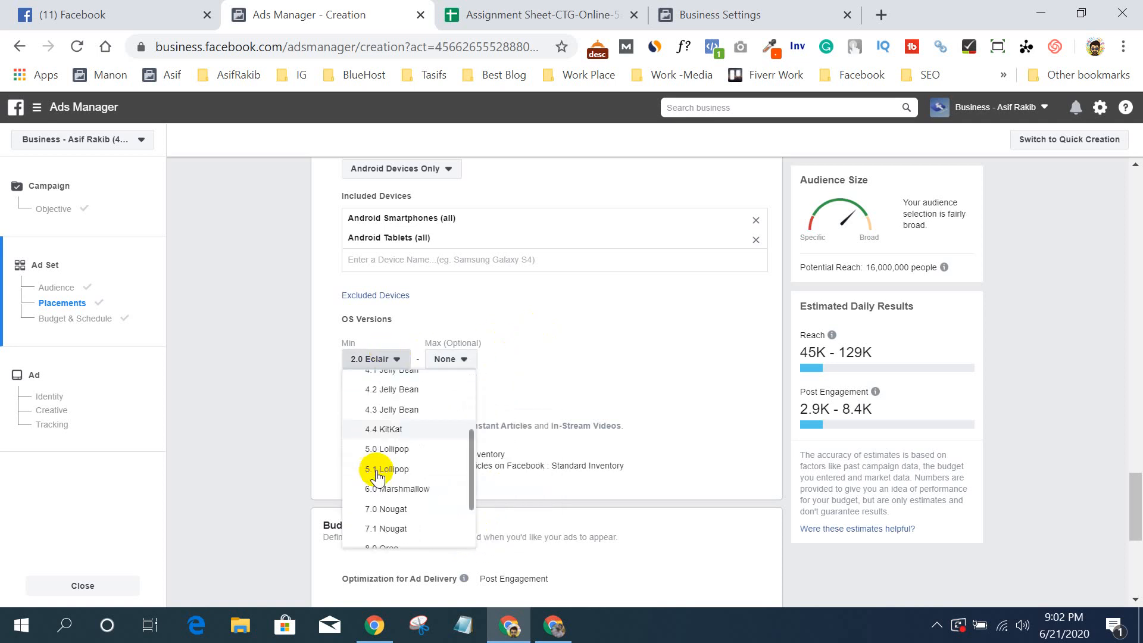
{"action": "left_click", "coordinate": [393, 479]}
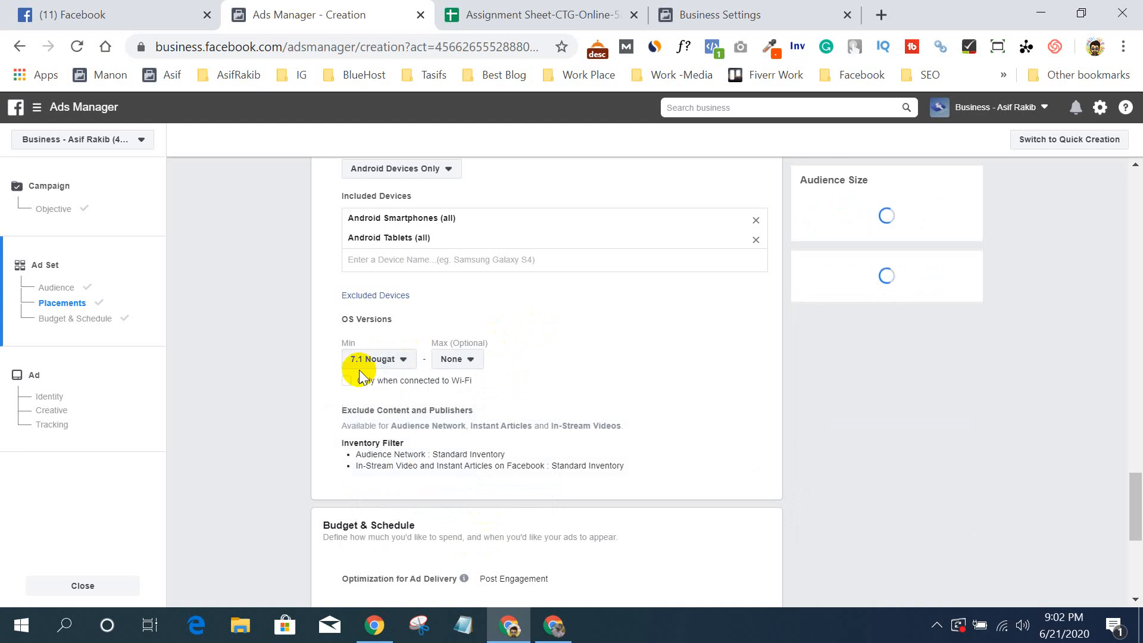
- Examine the maximum OS version choices for Android, keeping None
{"action": "left_click", "coordinate": [455, 359]}
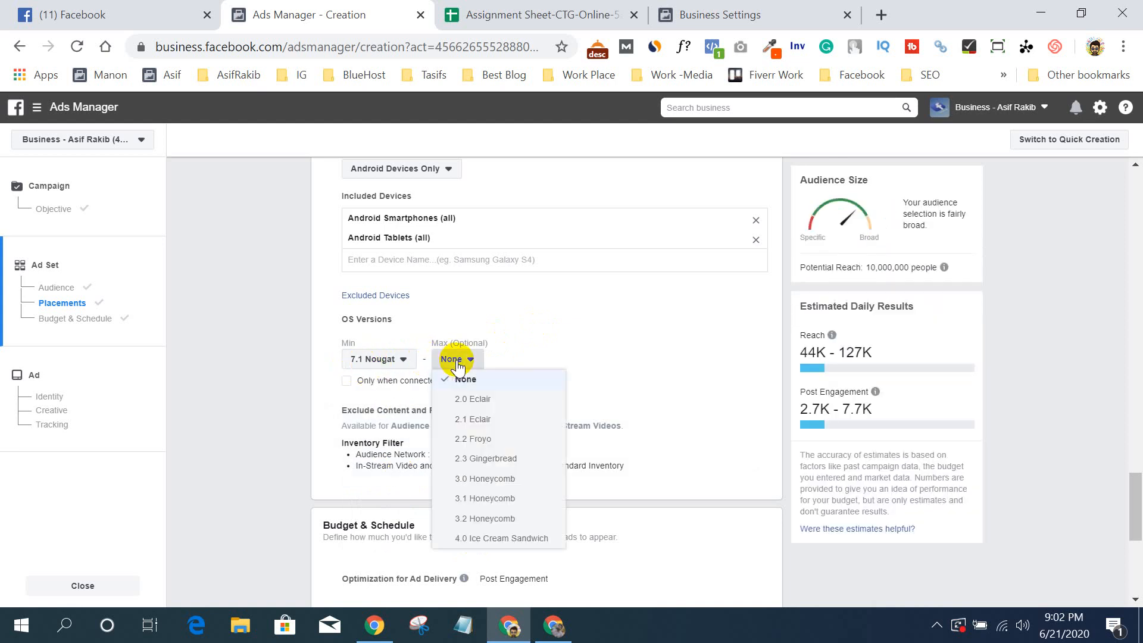
{"action": "left_click", "coordinate": [455, 359]}
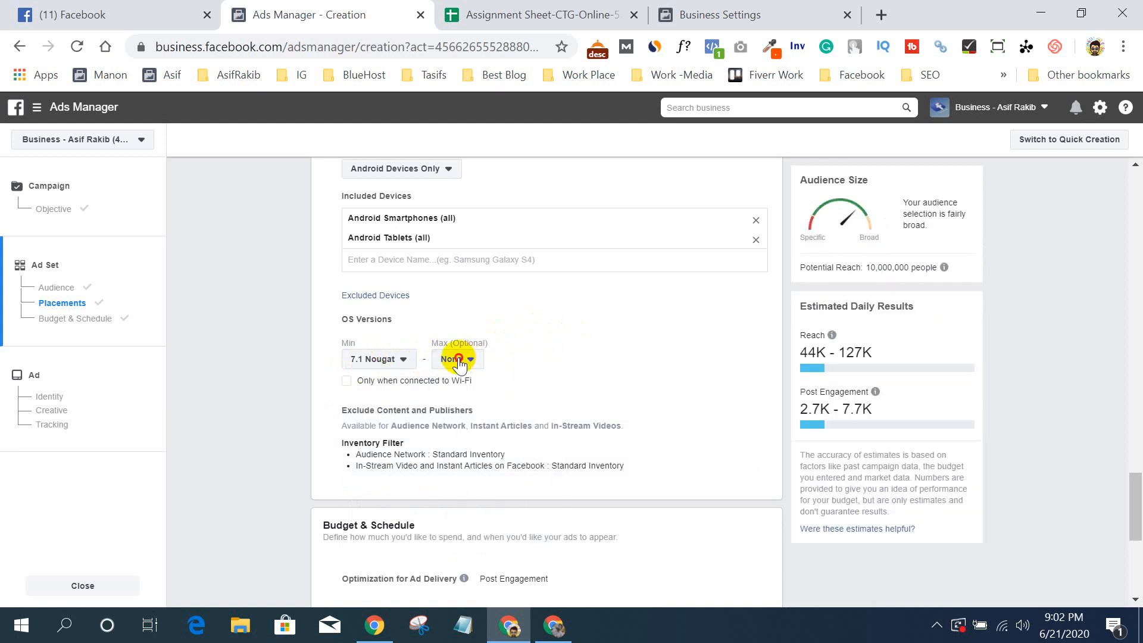
{"action": "left_click", "coordinate": [455, 359]}
{"action": "scroll", "coordinate": [485, 462], "scroll_direction": "down", "scroll_amount": 3}
{"action": "left_click", "coordinate": [582, 340]}
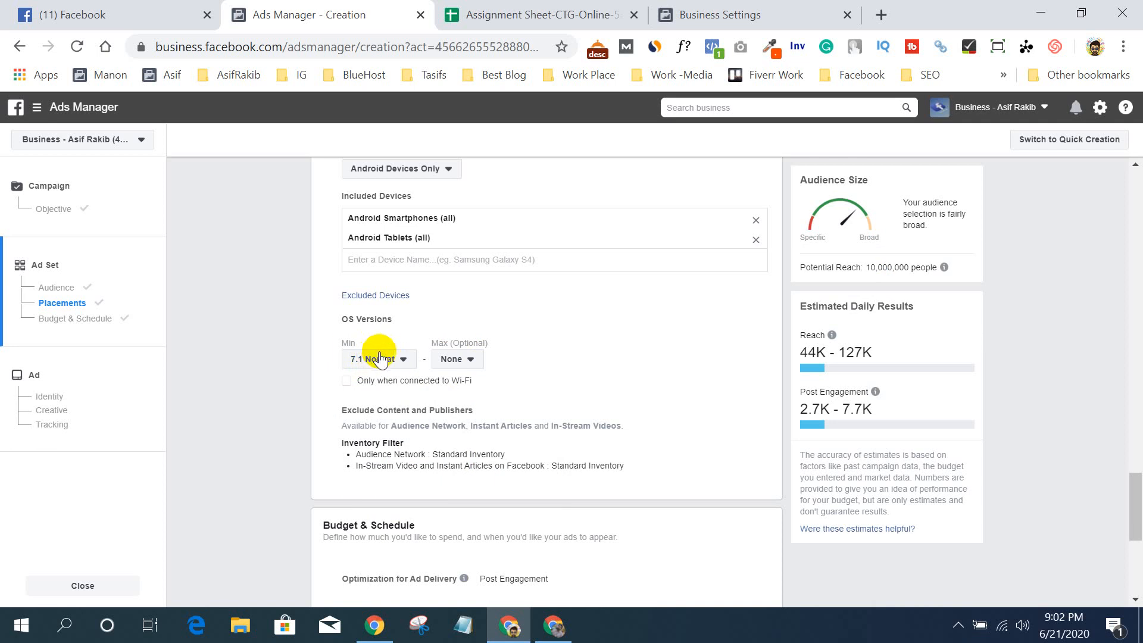
- Restrict the specific mobile devices to iOS Devices Only and check the available minimum iOS versions
{"action": "scroll", "coordinate": [621, 347], "scroll_direction": "up", "scroll_amount": 3}
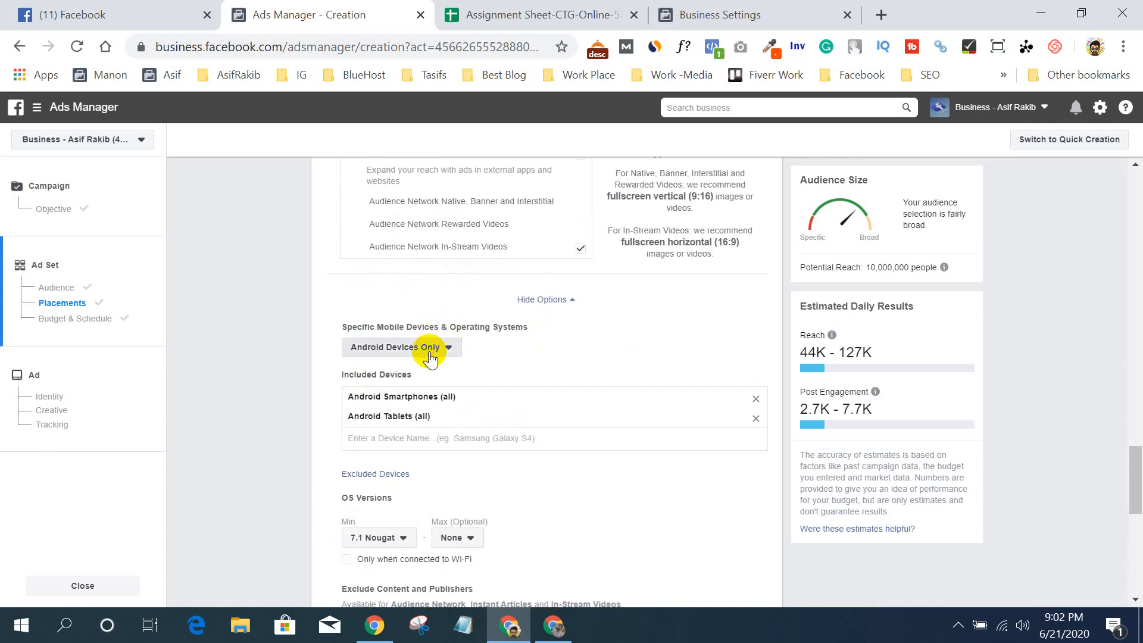
{"action": "left_click", "coordinate": [424, 348]}
{"action": "left_click", "coordinate": [417, 408]}
{"action": "scroll", "coordinate": [300, 442], "scroll_direction": "down", "scroll_amount": 3}
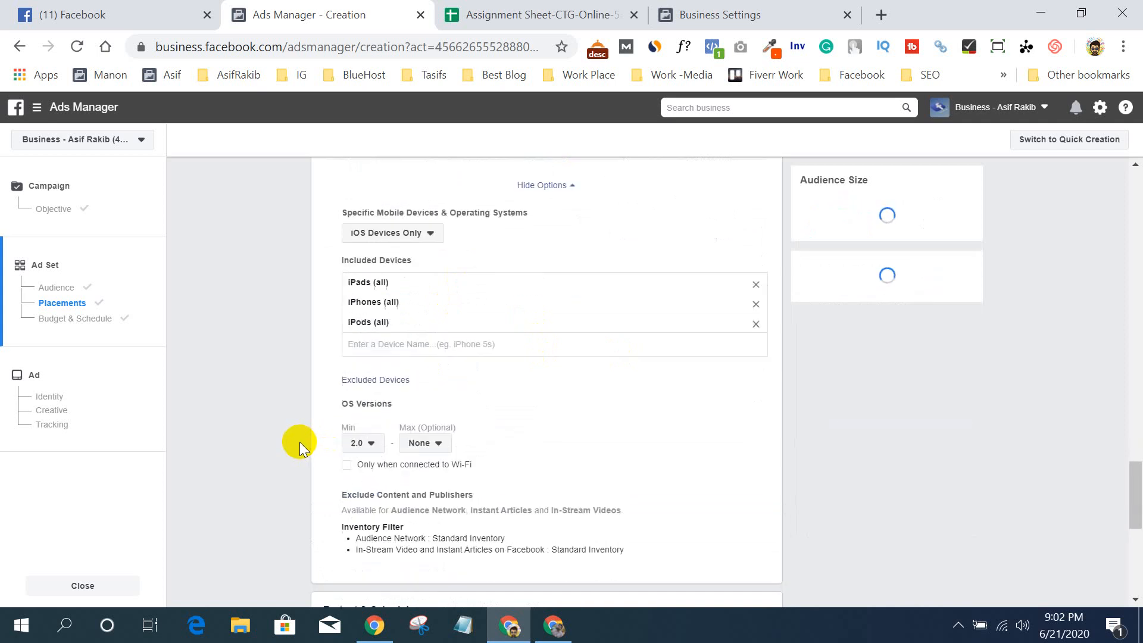
{"action": "left_click", "coordinate": [363, 378]}
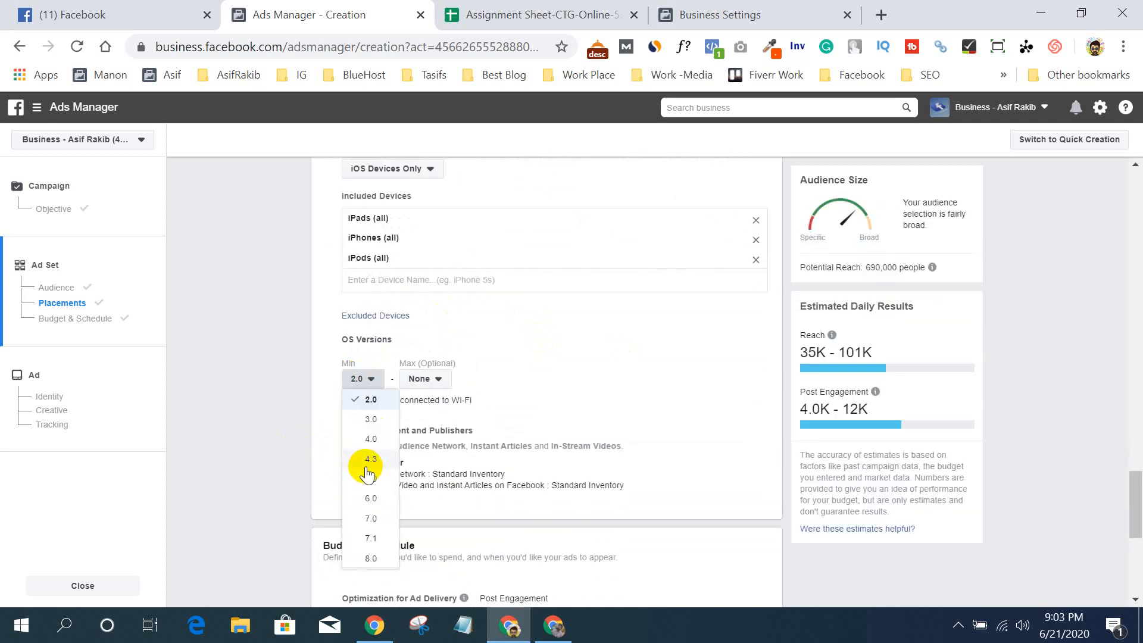
{"action": "scroll", "coordinate": [366, 476], "scroll_direction": "down", "scroll_amount": 10}
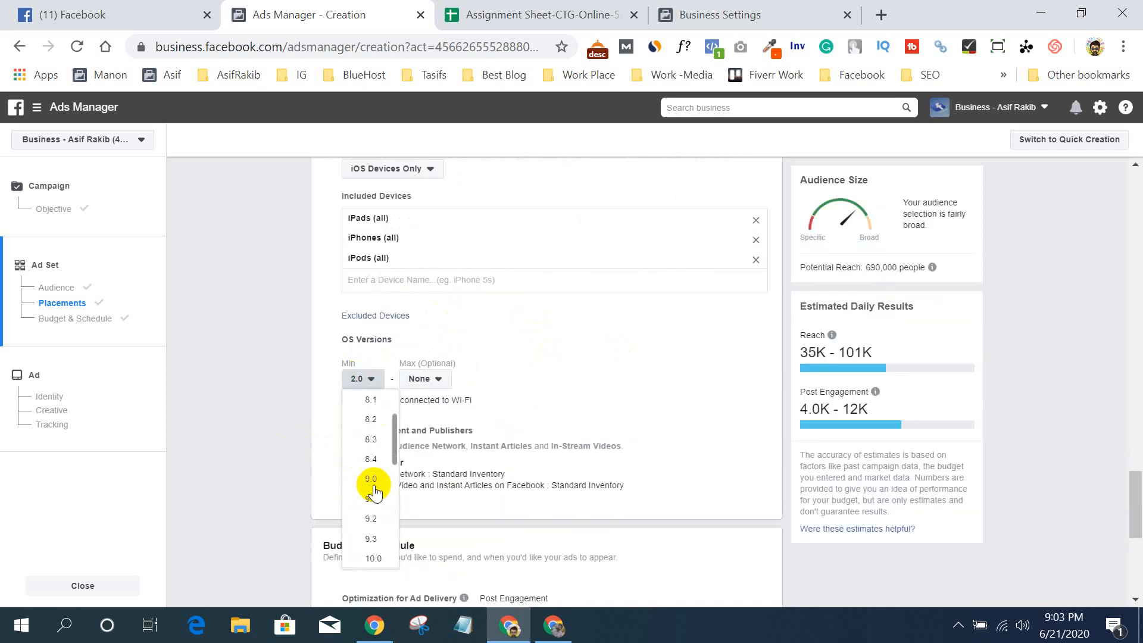
{"action": "left_click", "coordinate": [283, 399]}
- Set the specific mobile devices and operating systems to All Mobile Devices
{"action": "scroll", "coordinate": [559, 373], "scroll_direction": "up", "scroll_amount": 3}
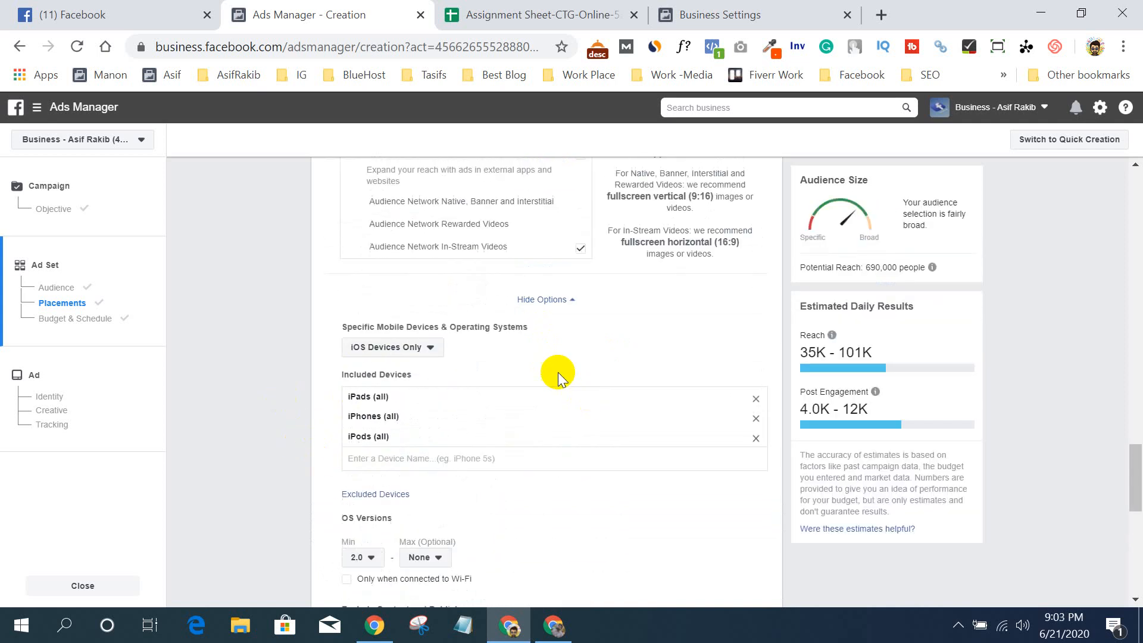
{"action": "left_click", "coordinate": [427, 348]}
{"action": "left_click", "coordinate": [421, 365]}
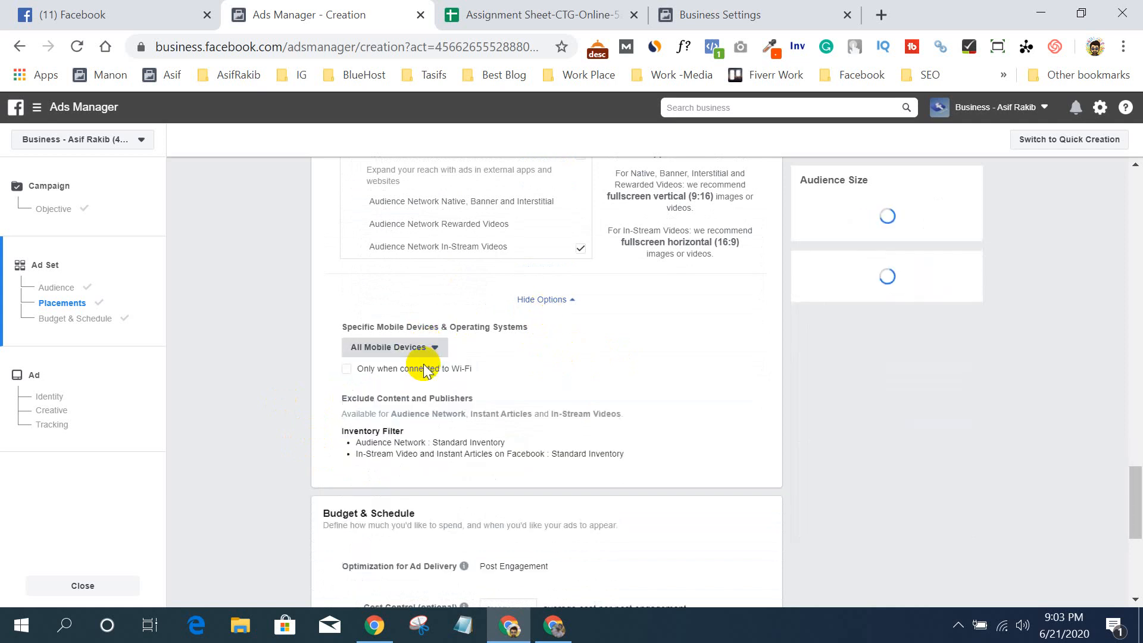
- Open the Optimization for Ad Delivery setting in Budget & Schedule for editing and show its choices
{"action": "scroll", "coordinate": [371, 384], "scroll_direction": "down", "scroll_amount": 5}
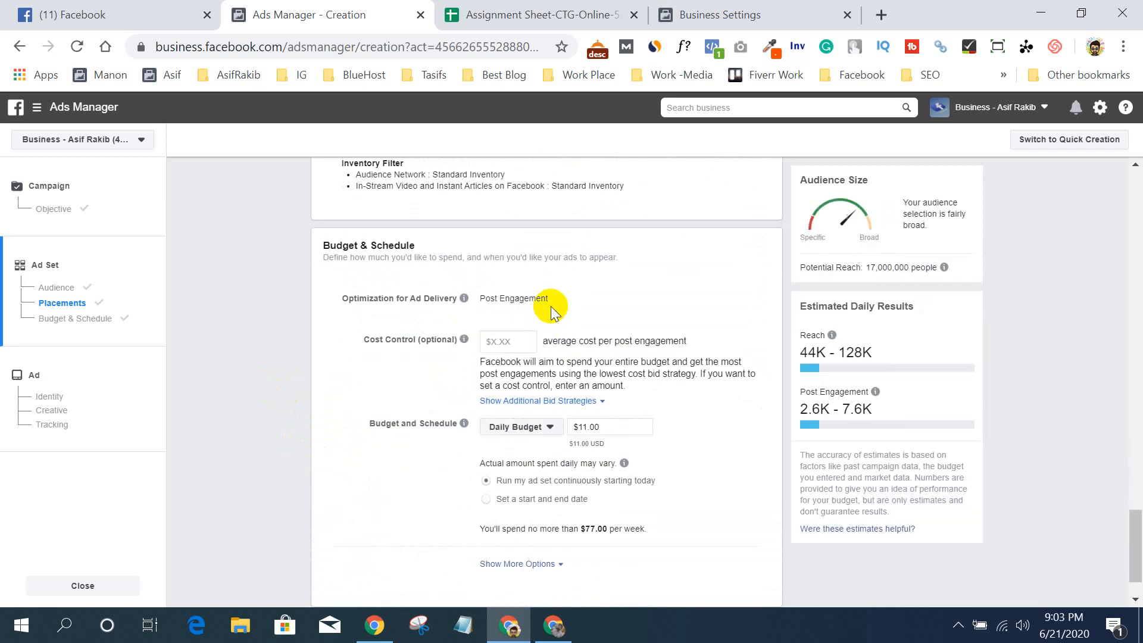
{"action": "scroll", "coordinate": [548, 307], "scroll_direction": "up", "scroll_amount": 9}
{"action": "scroll", "coordinate": [567, 324], "scroll_direction": "up", "scroll_amount": 10}
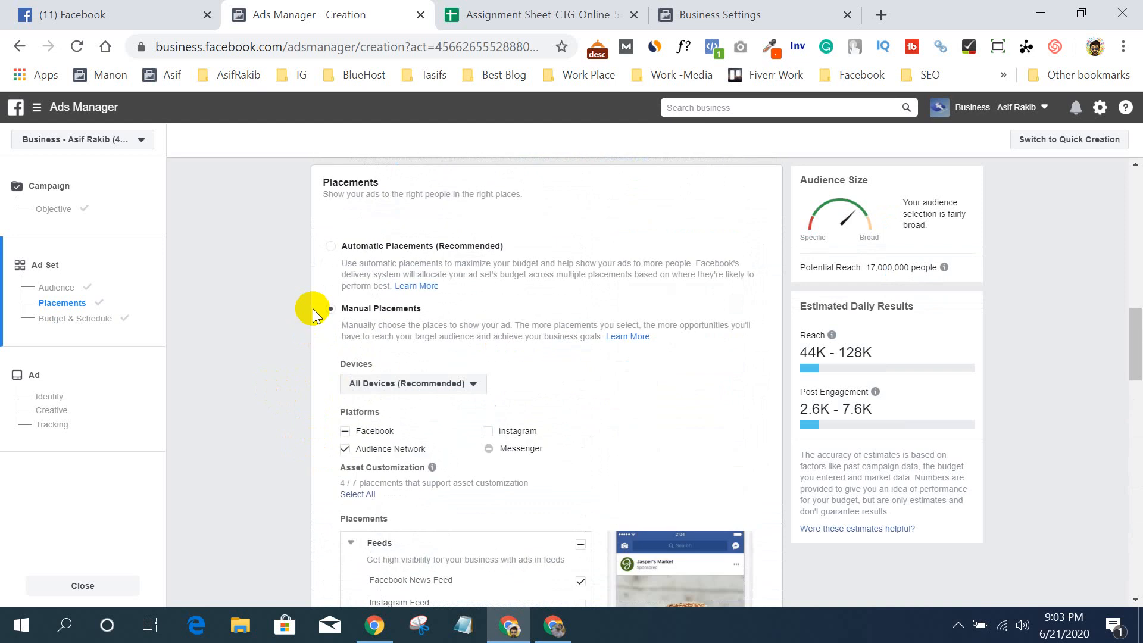
{"action": "scroll", "coordinate": [277, 408], "scroll_direction": "down", "scroll_amount": 12}
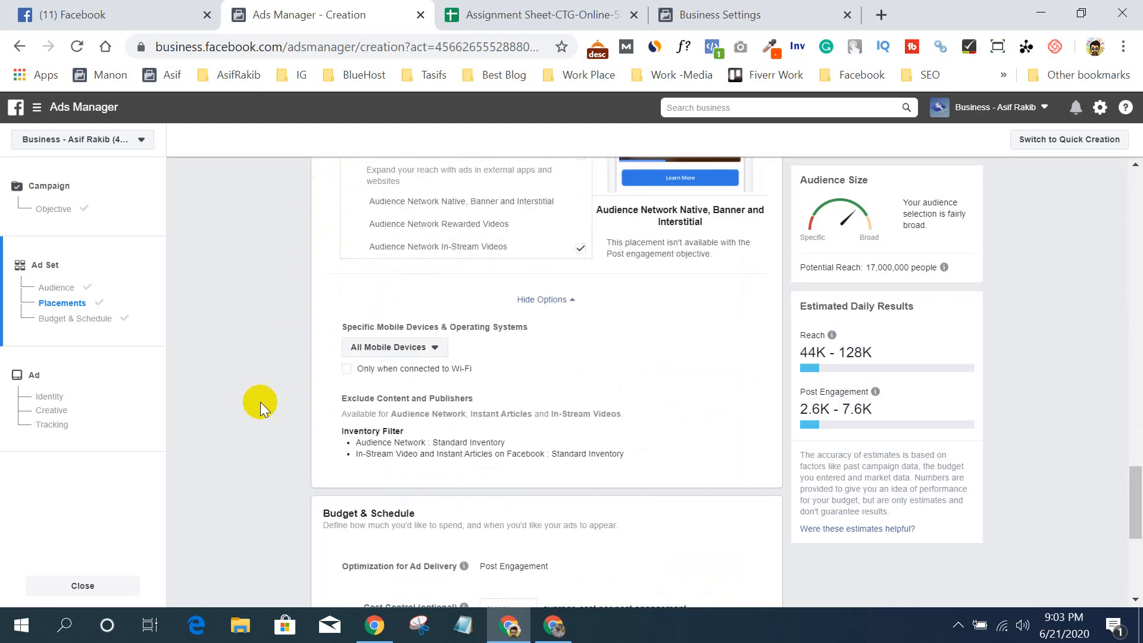
{"action": "scroll", "coordinate": [259, 412], "scroll_direction": "down", "scroll_amount": 4}
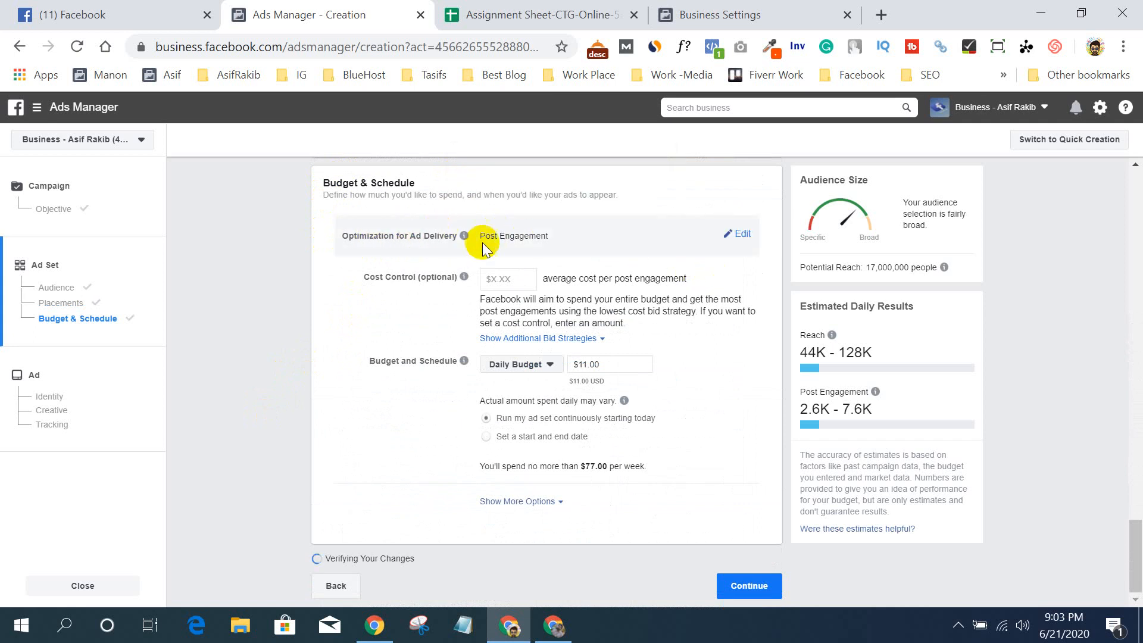
{"action": "left_click", "coordinate": [743, 236]}
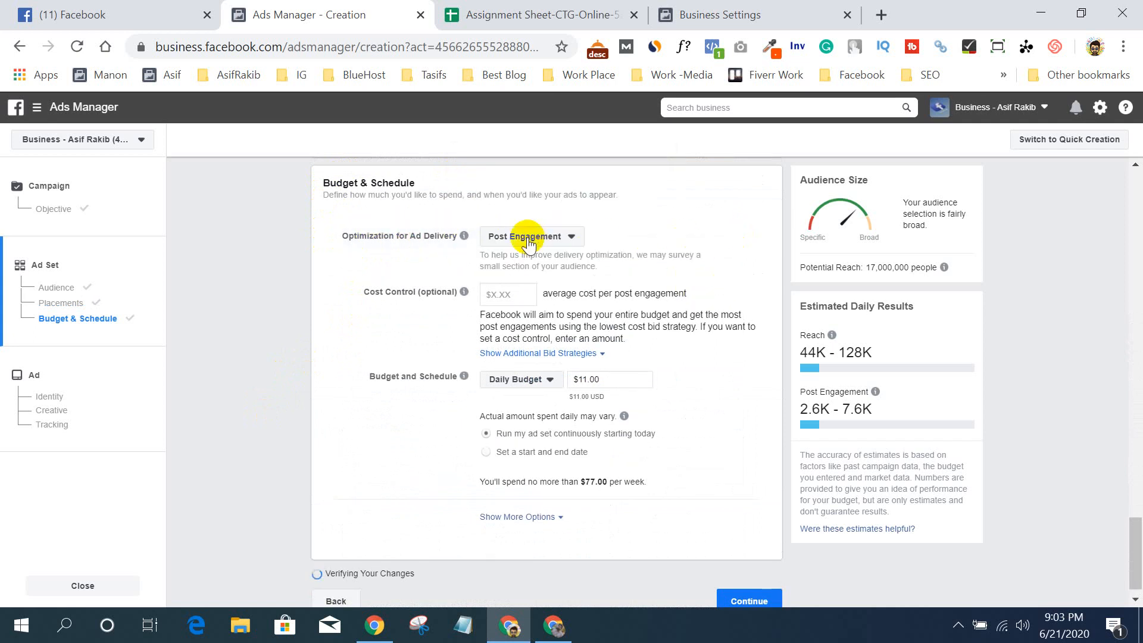
{"action": "left_click", "coordinate": [573, 236]}
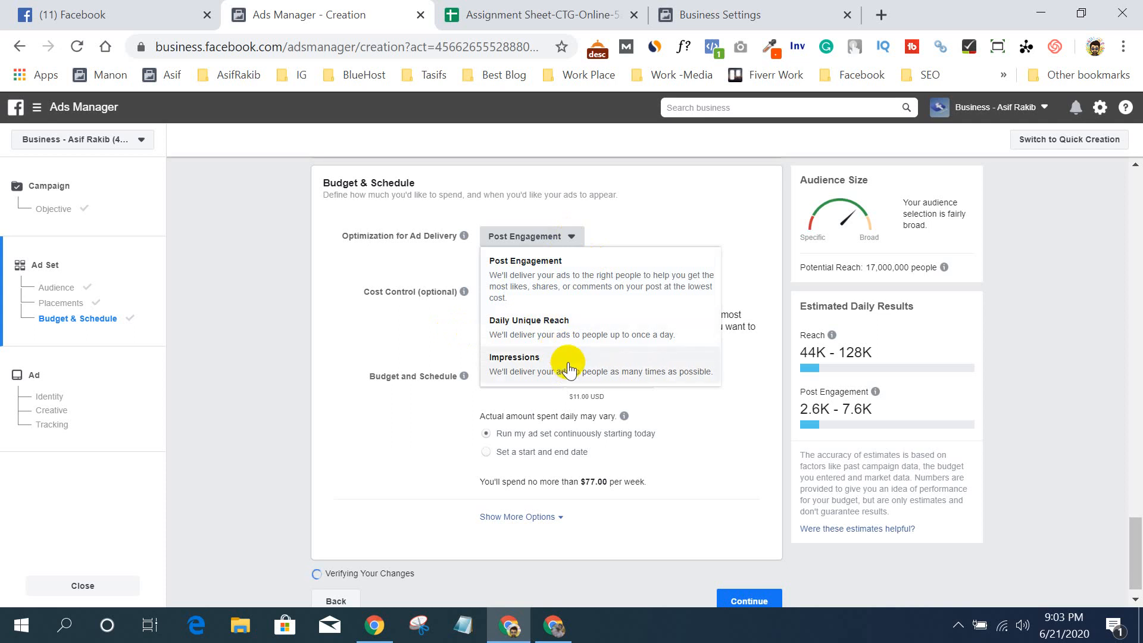
- Examine the Post Engagement, Daily Unique Reach and Impressions delivery options, keeping Post Engagement
{"action": "scroll", "coordinate": [237, 385], "scroll_direction": "up", "scroll_amount": 10}
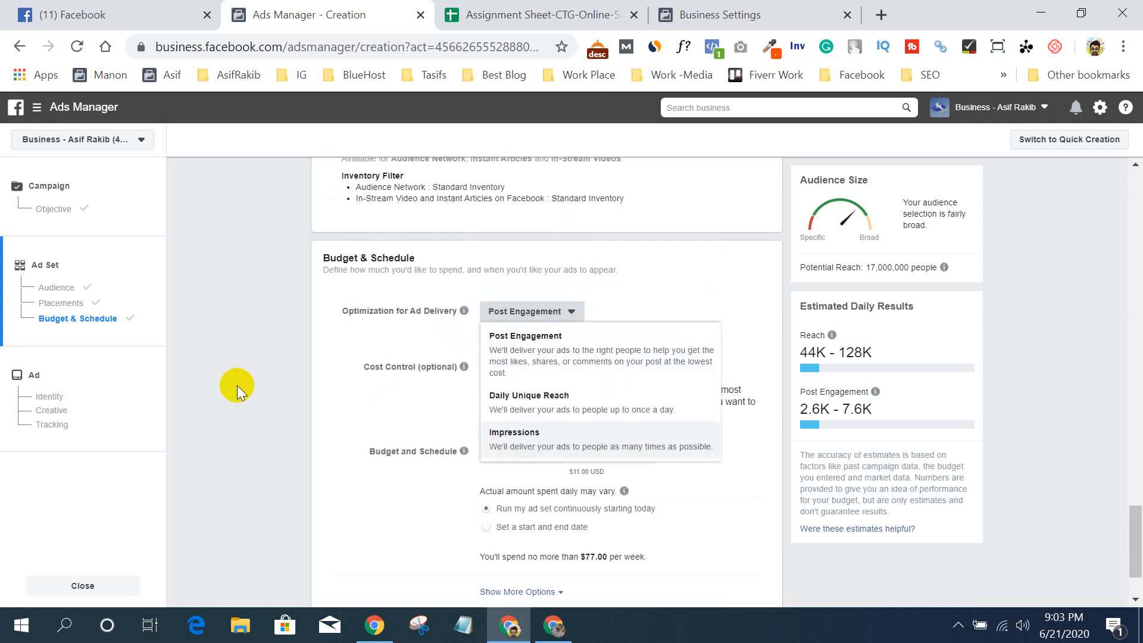
{"action": "scroll", "coordinate": [237, 386], "scroll_direction": "down", "scroll_amount": 11}
{"action": "scroll", "coordinate": [237, 384], "scroll_direction": "up", "scroll_amount": 10}
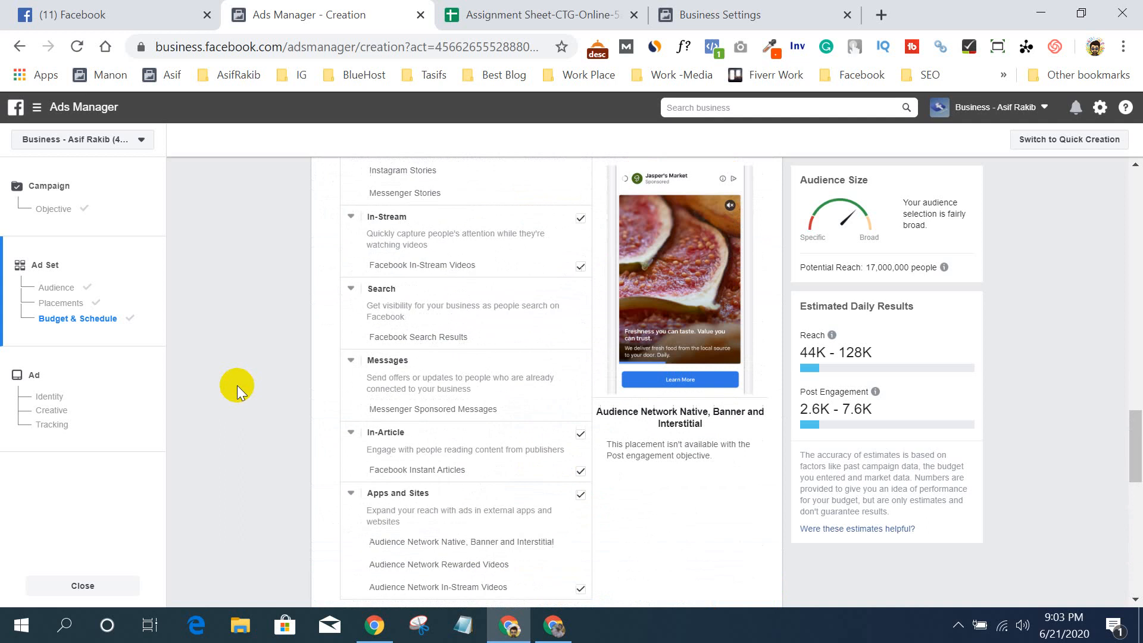
{"action": "scroll", "coordinate": [237, 385], "scroll_direction": "down", "scroll_amount": 10}
{"action": "scroll", "coordinate": [237, 385], "scroll_direction": "up", "scroll_amount": 6}
{"action": "scroll", "coordinate": [237, 384], "scroll_direction": "down", "scroll_amount": 6}
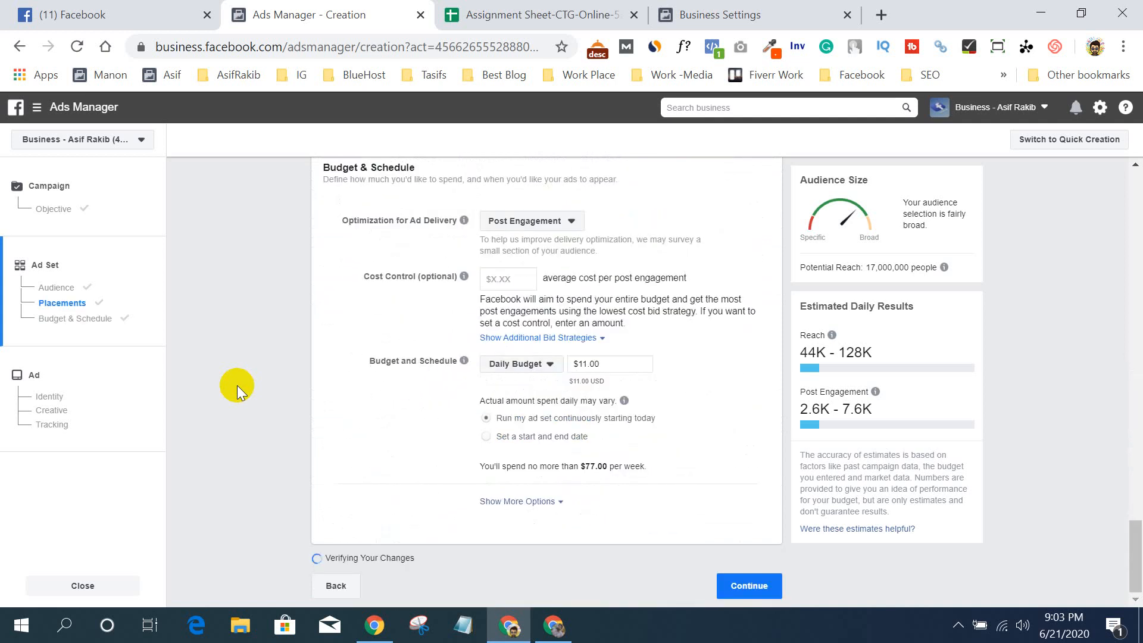
{"action": "left_click", "coordinate": [539, 218]}
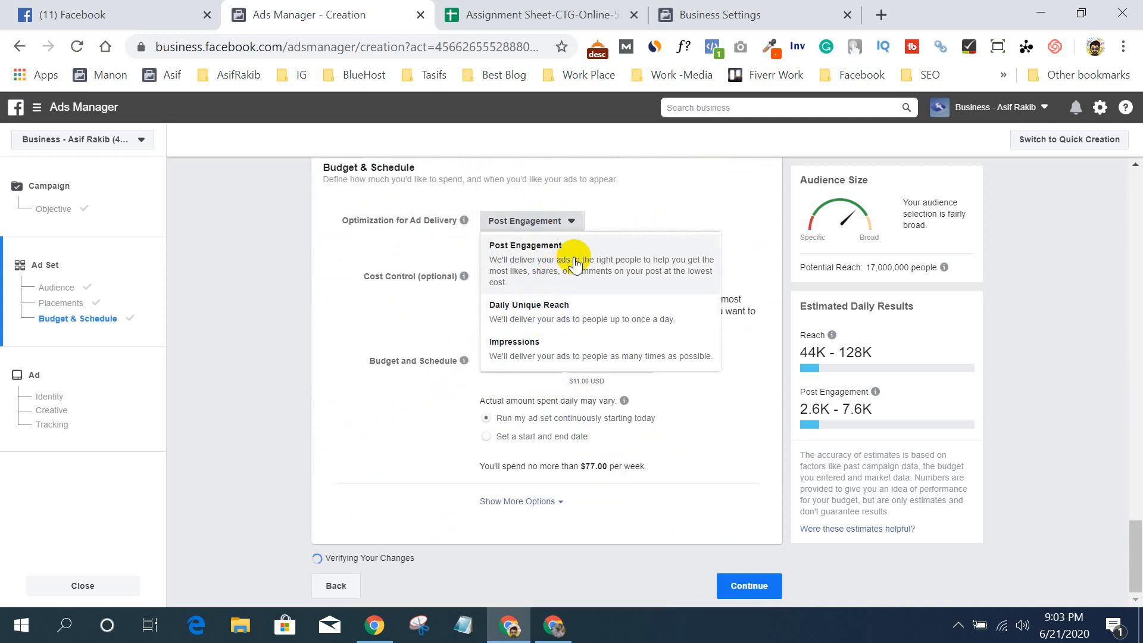
{"action": "left_click", "coordinate": [738, 196]}
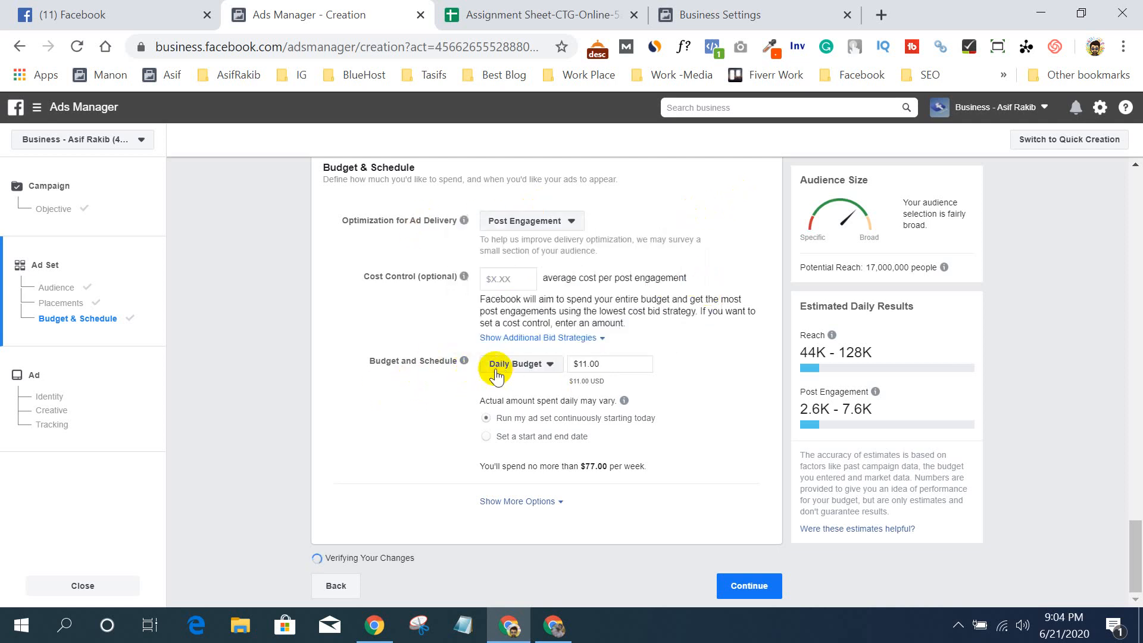
- Keep the Daily Budget type, schedule the ad set with a start and end date, and set the budget to $1.00
{"action": "left_click", "coordinate": [518, 366]}
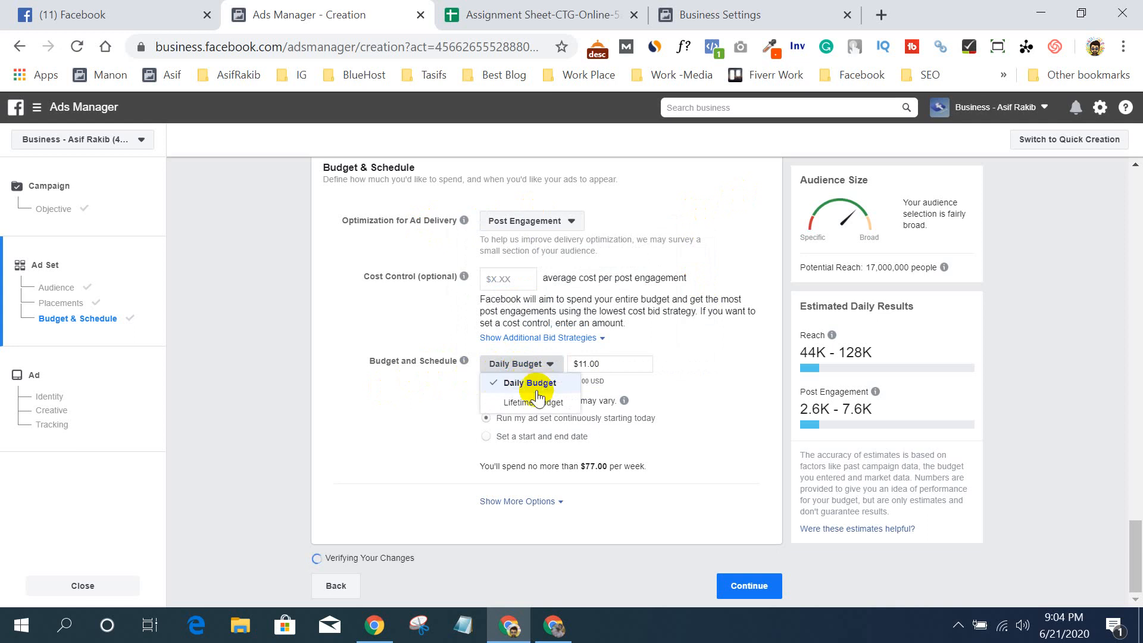
{"action": "left_click", "coordinate": [691, 388]}
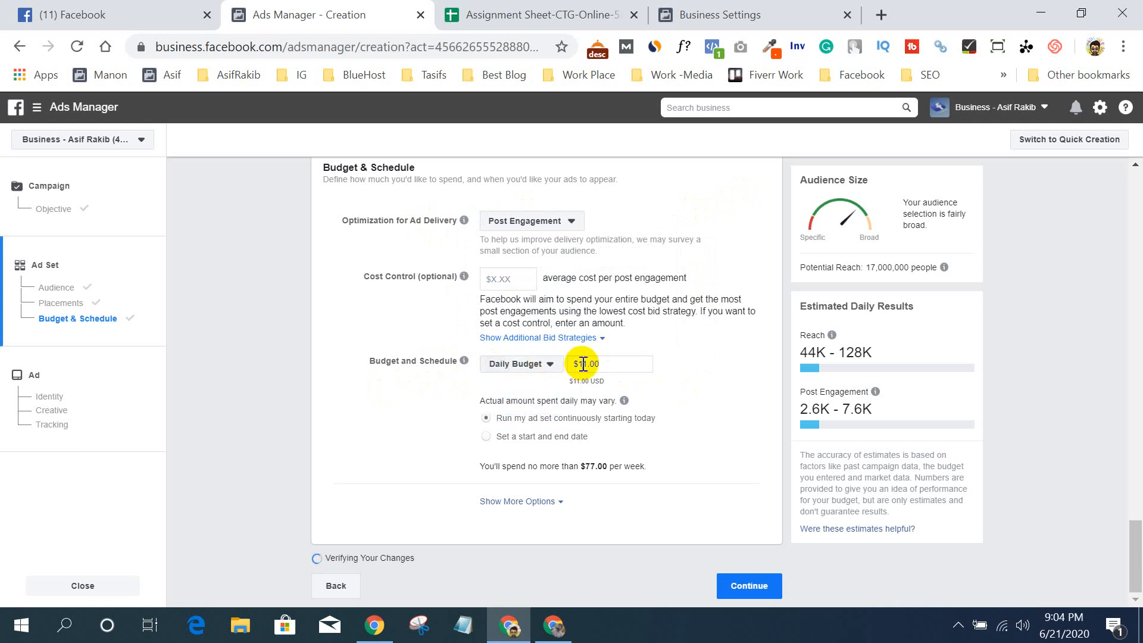
{"action": "left_click", "coordinate": [486, 437]}
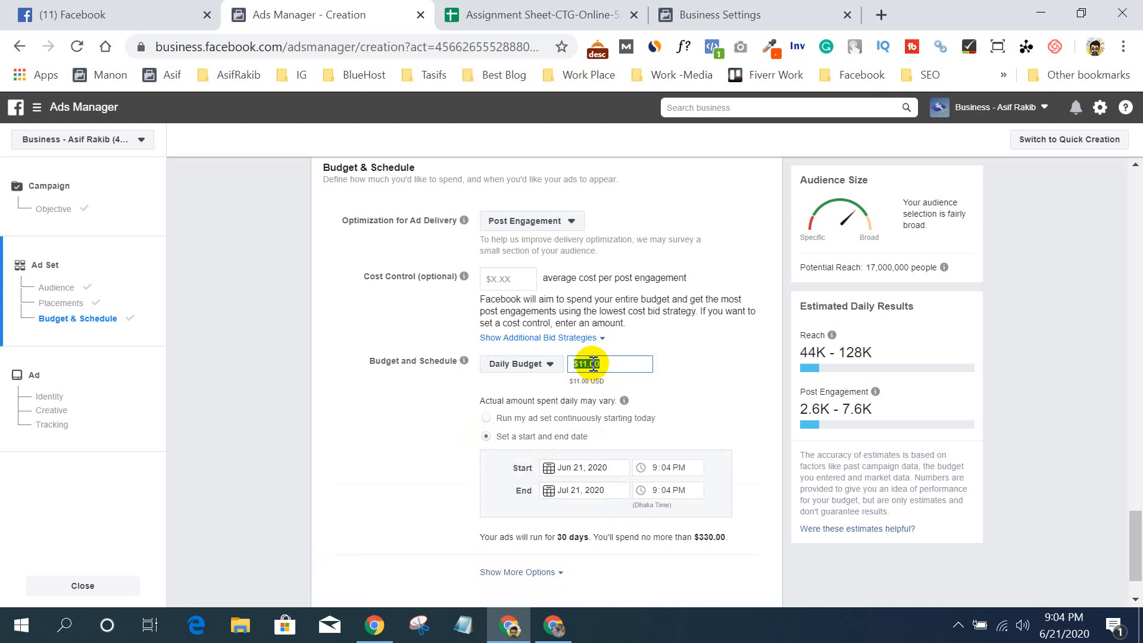
{"action": "type", "text": "1"}
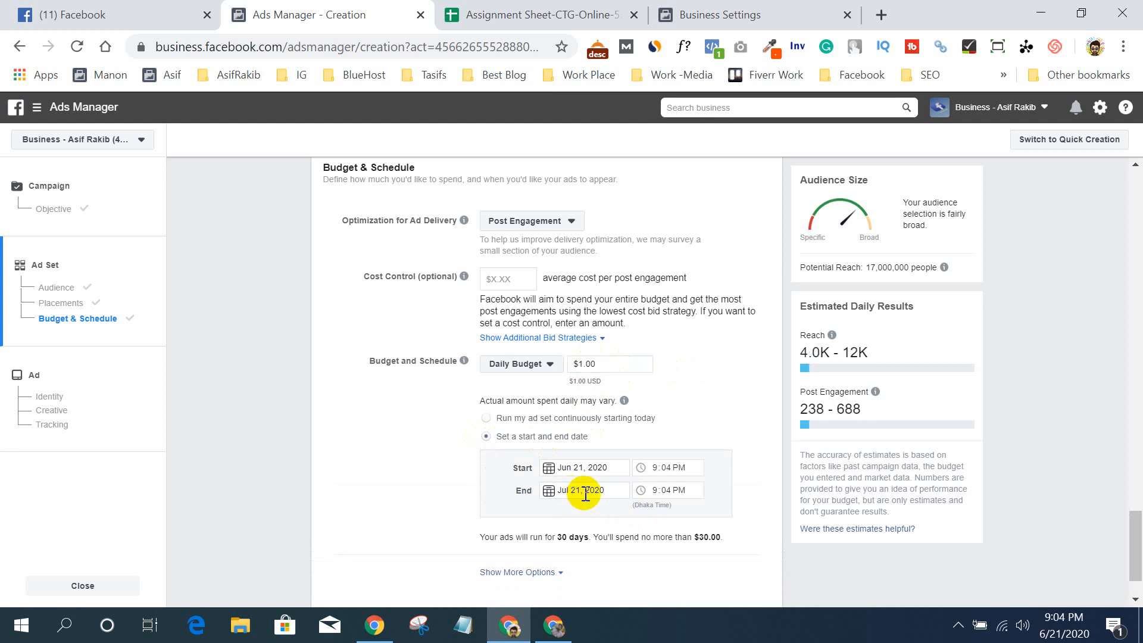
- Set the ad set's end date to Jun 30, 2020
{"action": "left_click", "coordinate": [586, 495]}
{"action": "left_click", "coordinate": [553, 327]}
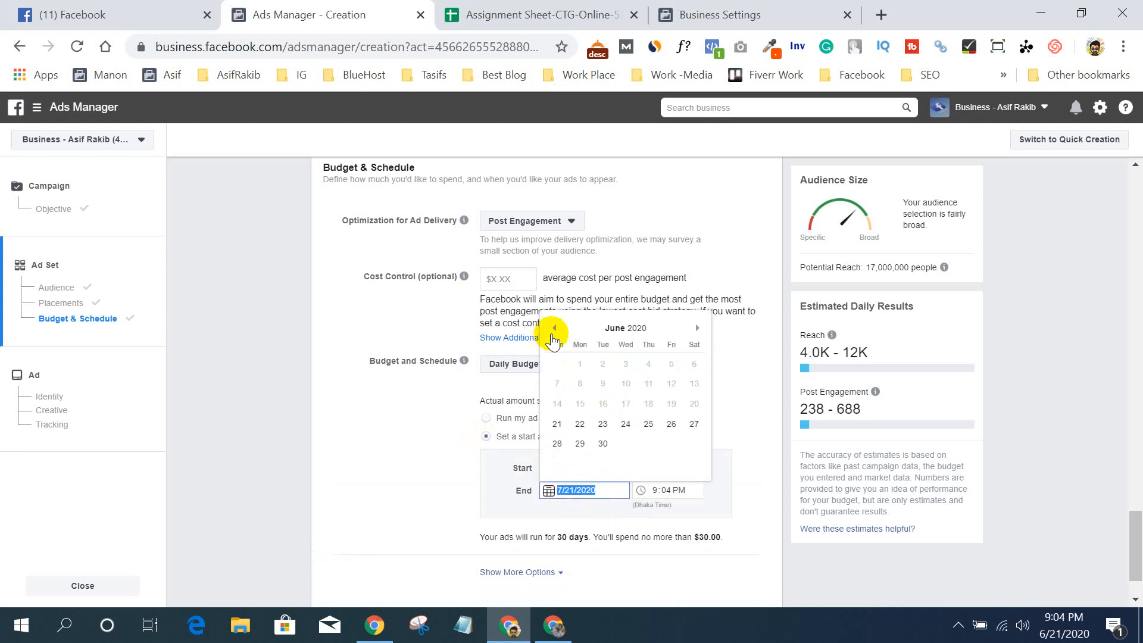
{"action": "left_click", "coordinate": [602, 445]}
{"action": "left_click", "coordinate": [744, 417]}
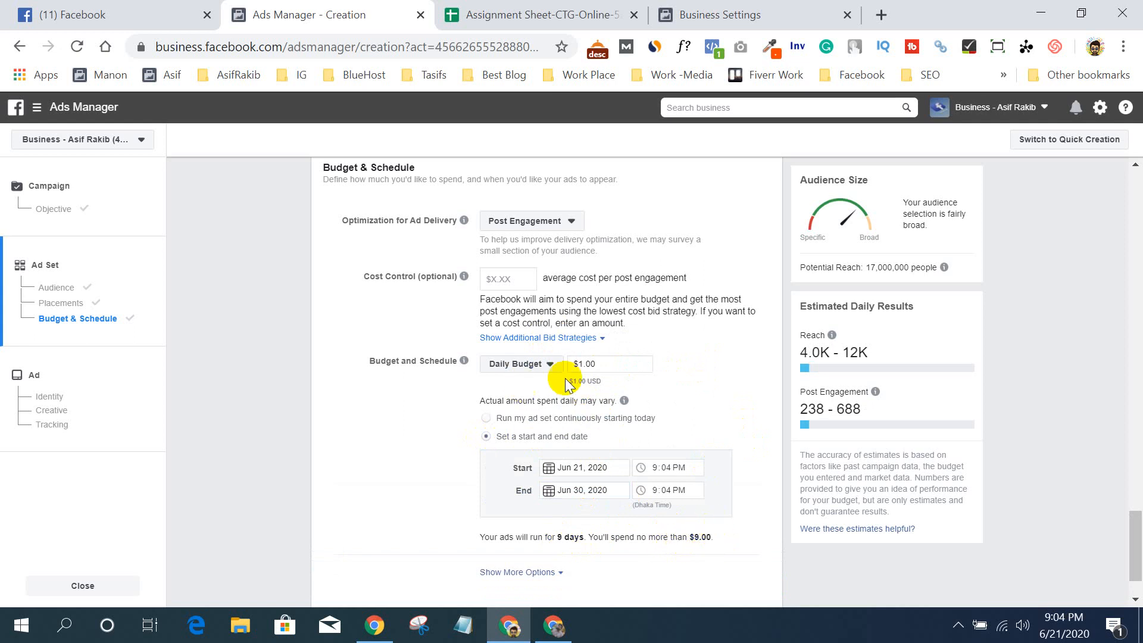
- Change the budget type to Lifetime Budget and set its amount to $10.00, keeping the end date
{"action": "left_click", "coordinate": [528, 364]}
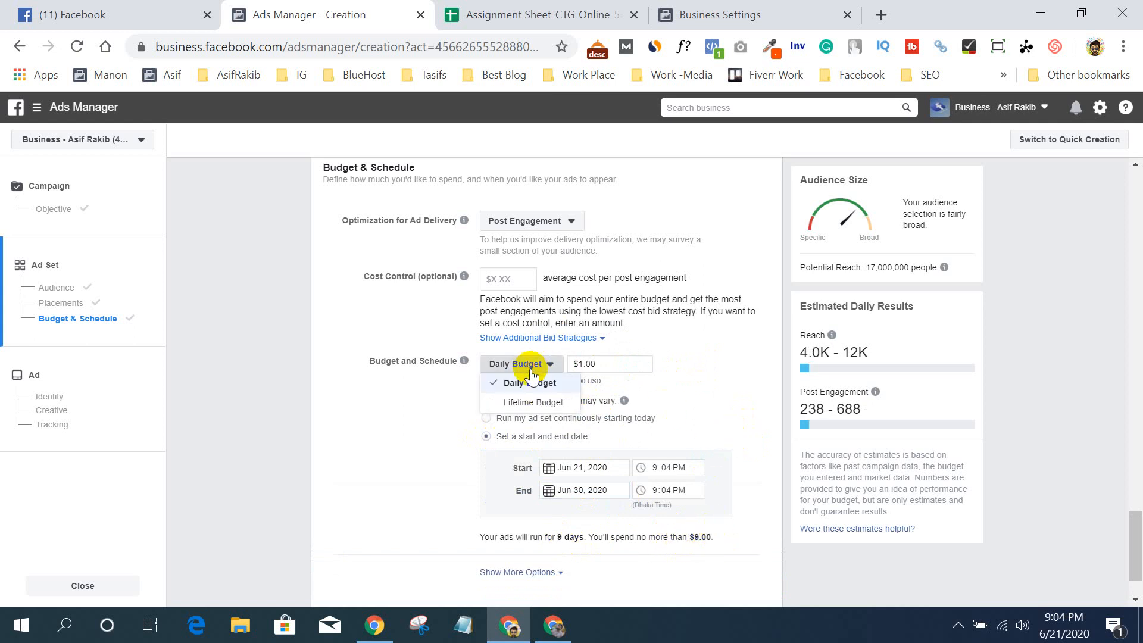
{"action": "left_click", "coordinate": [534, 404]}
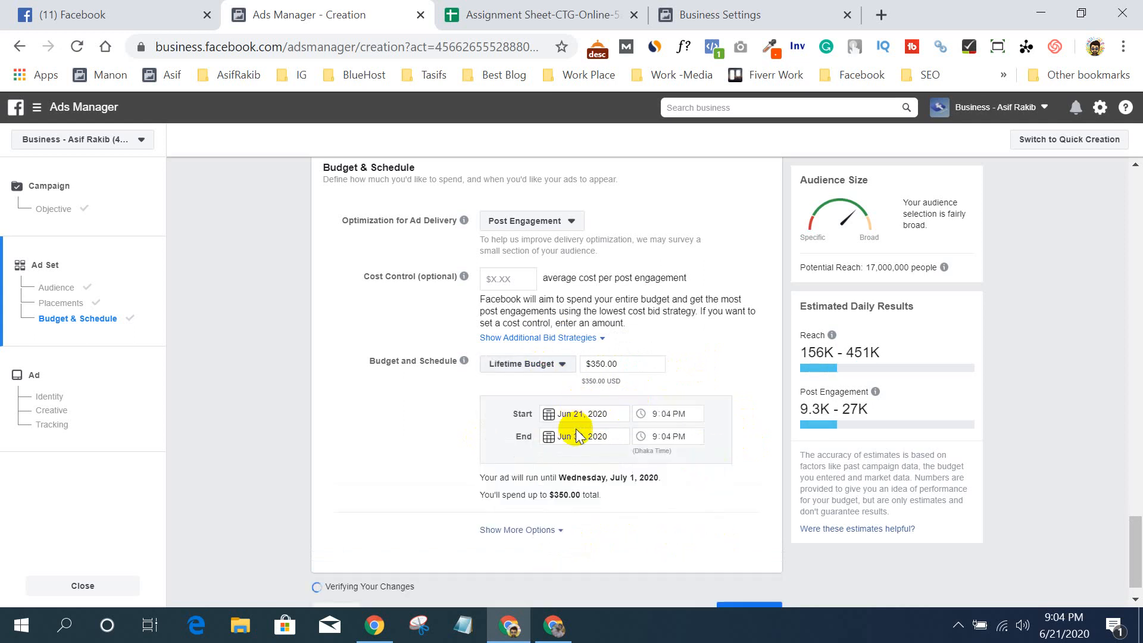
{"action": "left_click", "coordinate": [576, 436]}
{"action": "left_click", "coordinate": [603, 389]}
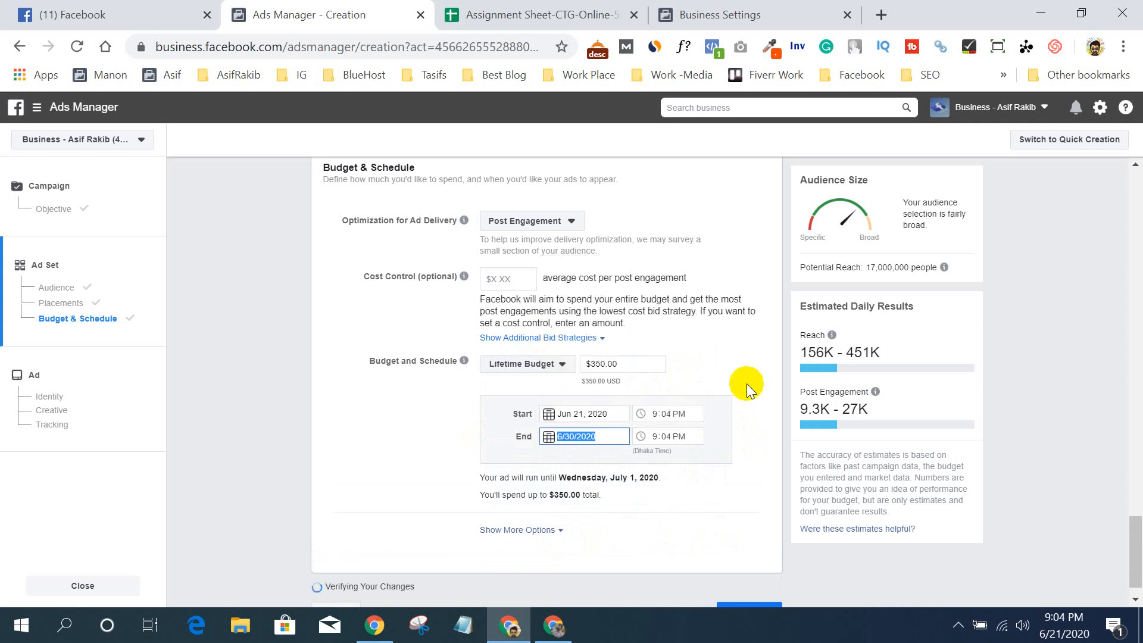
{"action": "left_click", "coordinate": [607, 364]}
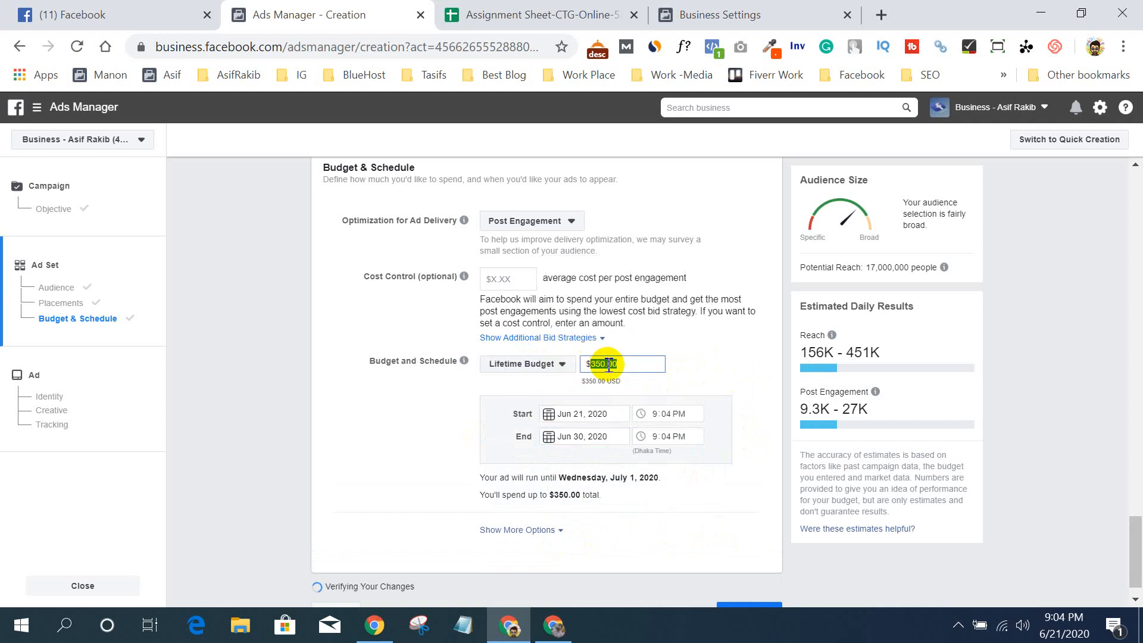
{"action": "left_click", "coordinate": [763, 366]}
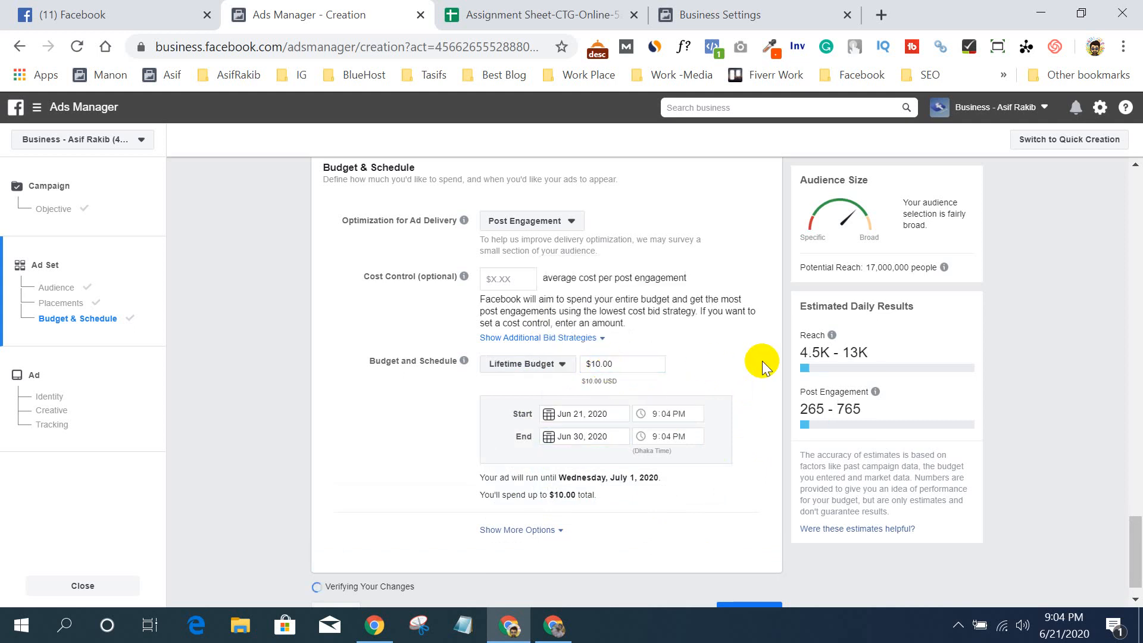
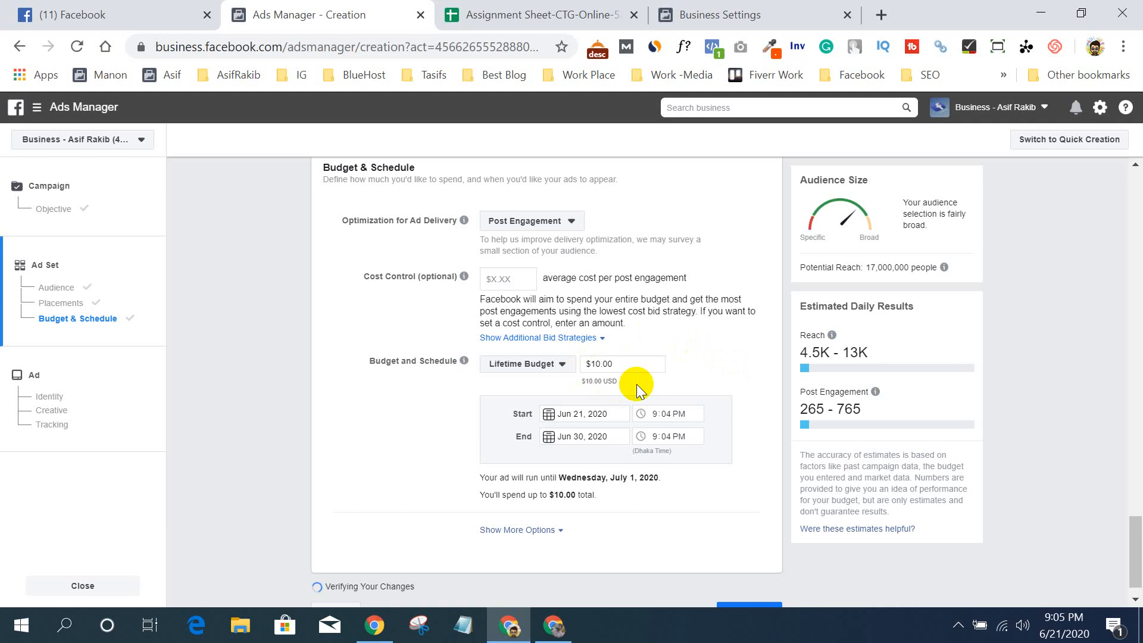
{"action": "left_click", "coordinate": [513, 366]}
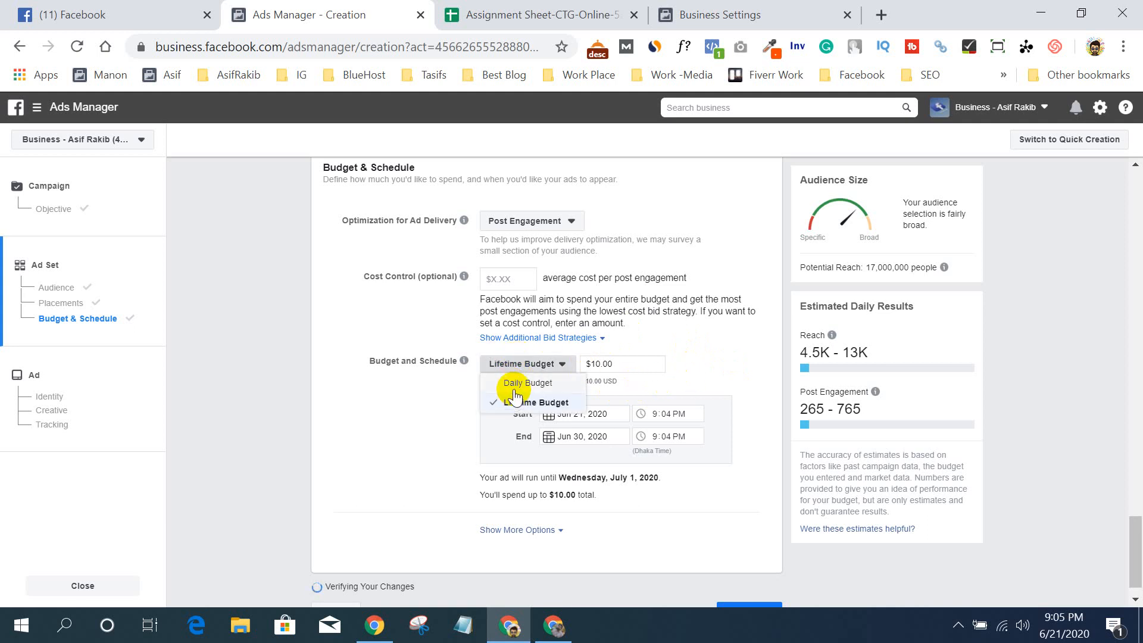
{"action": "left_click", "coordinate": [376, 438]}
- Show the additional scheduling options, try running ads on a schedule, and restore ad scheduling to Run ads all the time
{"action": "scroll", "coordinate": [376, 436], "scroll_direction": "down", "scroll_amount": 1}
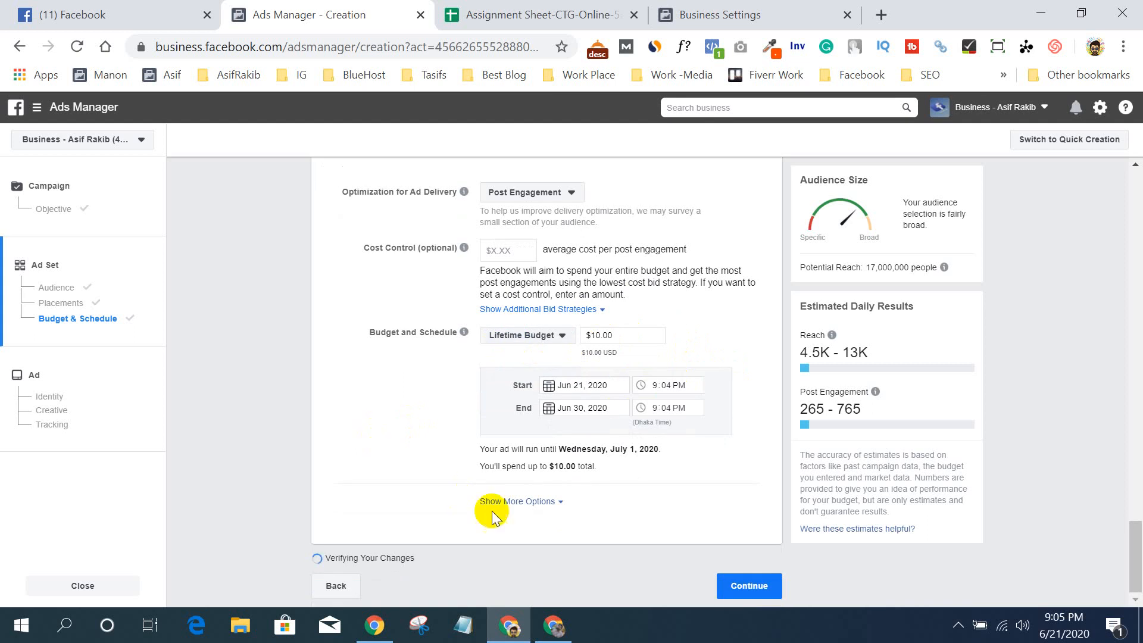
{"action": "left_click", "coordinate": [527, 502]}
{"action": "scroll", "coordinate": [524, 503], "scroll_direction": "down", "scroll_amount": 2}
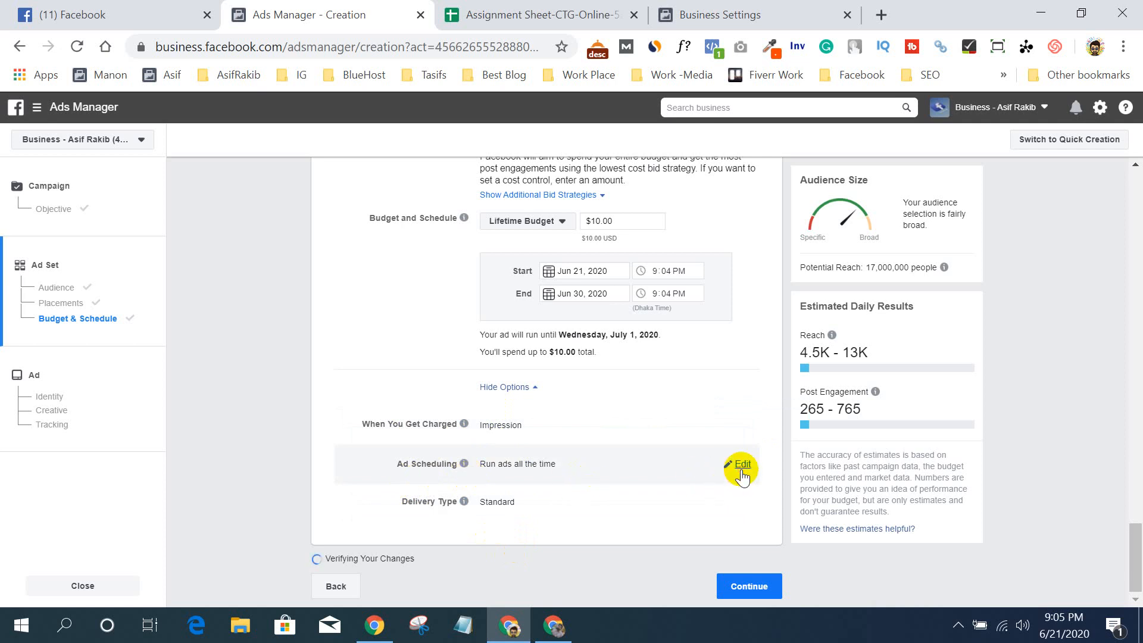
{"action": "left_click", "coordinate": [742, 465]}
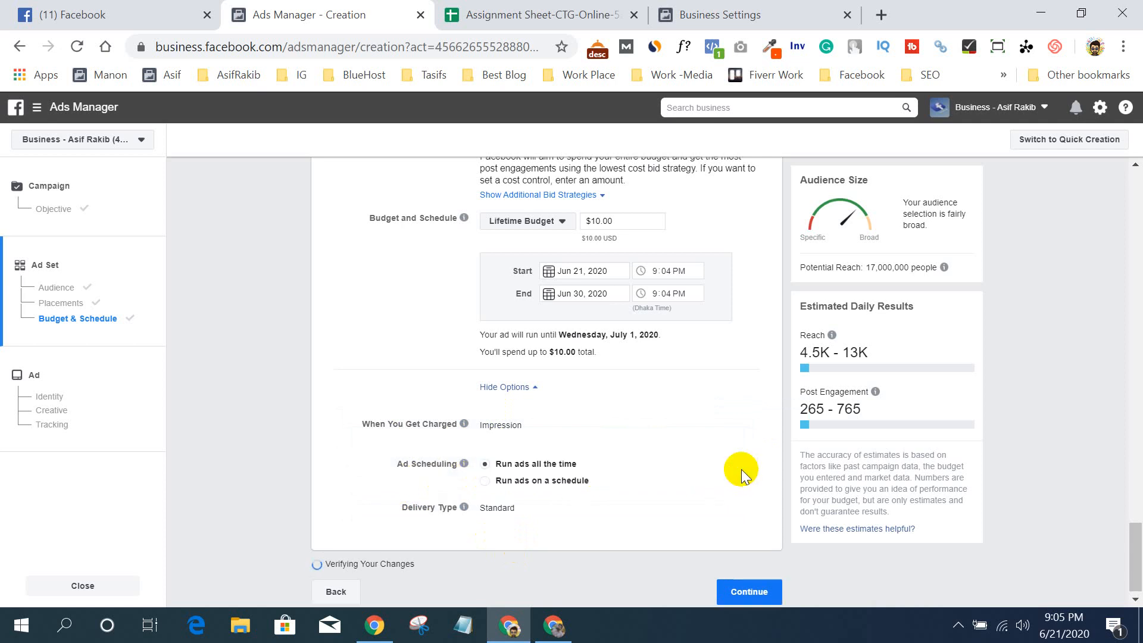
{"action": "left_click", "coordinate": [486, 483]}
{"action": "scroll", "coordinate": [536, 470], "scroll_direction": "down", "scroll_amount": 3}
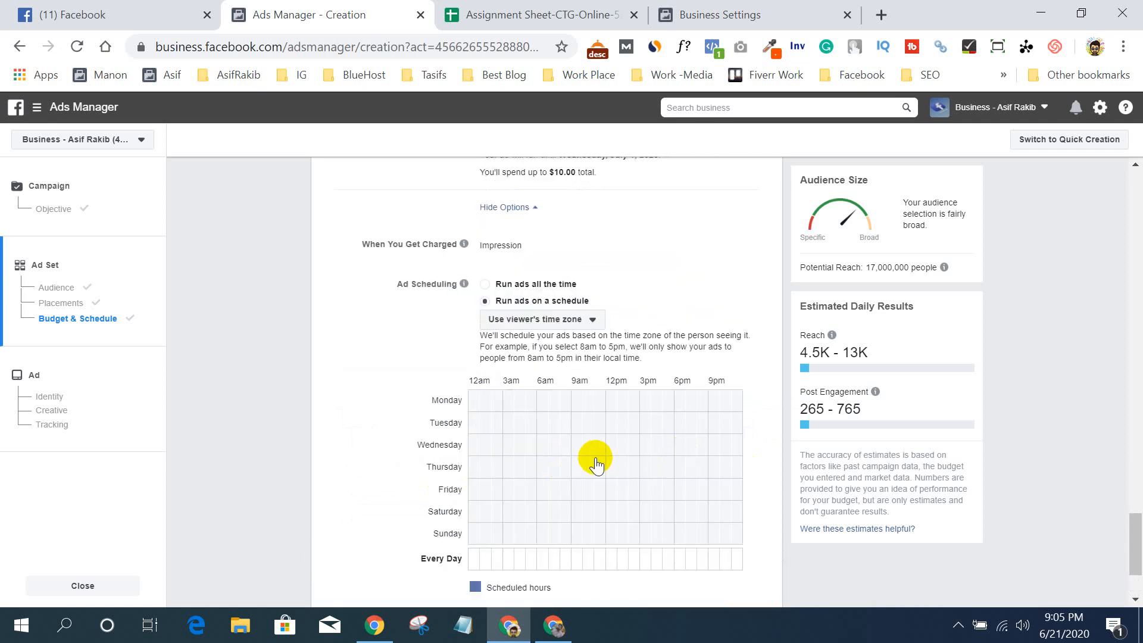
{"action": "left_click", "coordinate": [566, 466]}
{"action": "left_click", "coordinate": [601, 465]}
{"action": "left_click", "coordinate": [485, 285]}
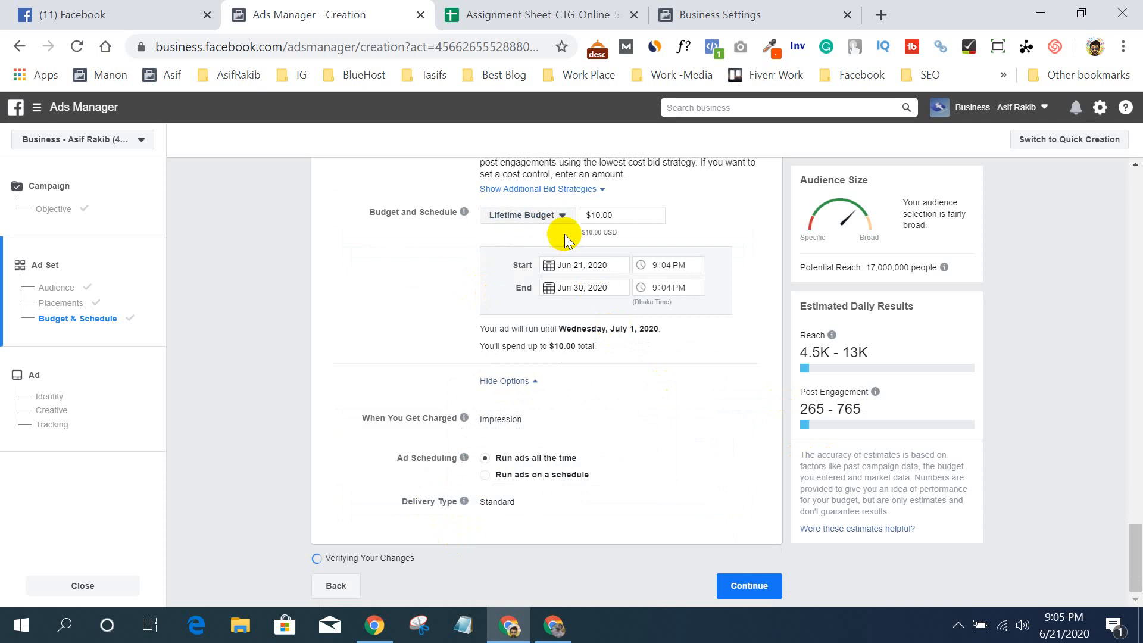
- Examine the additional Cost cap and Bid cap bid strategies and hide them again
{"action": "left_click", "coordinate": [536, 189]}
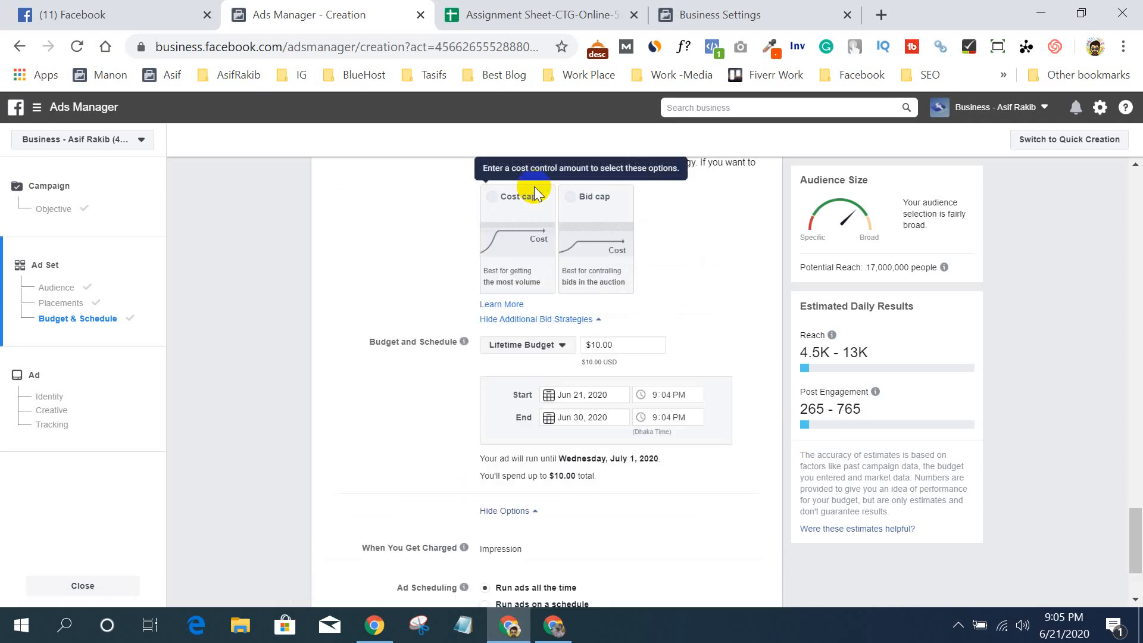
{"action": "scroll", "coordinate": [734, 301], "scroll_direction": "up", "scroll_amount": 2}
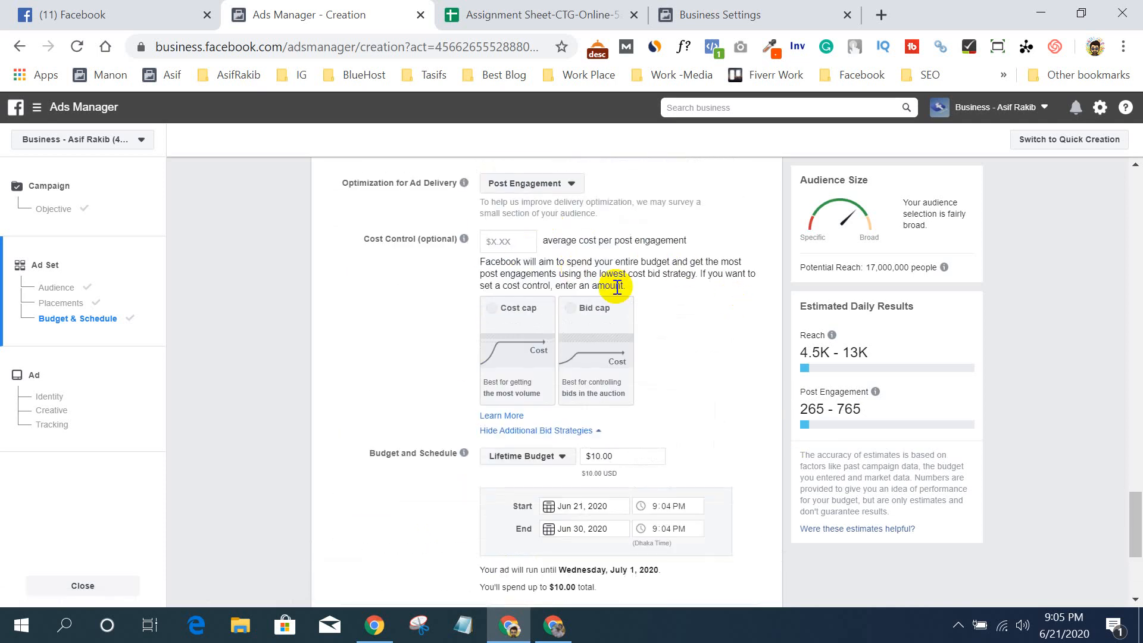
{"action": "left_click", "coordinate": [525, 431]}
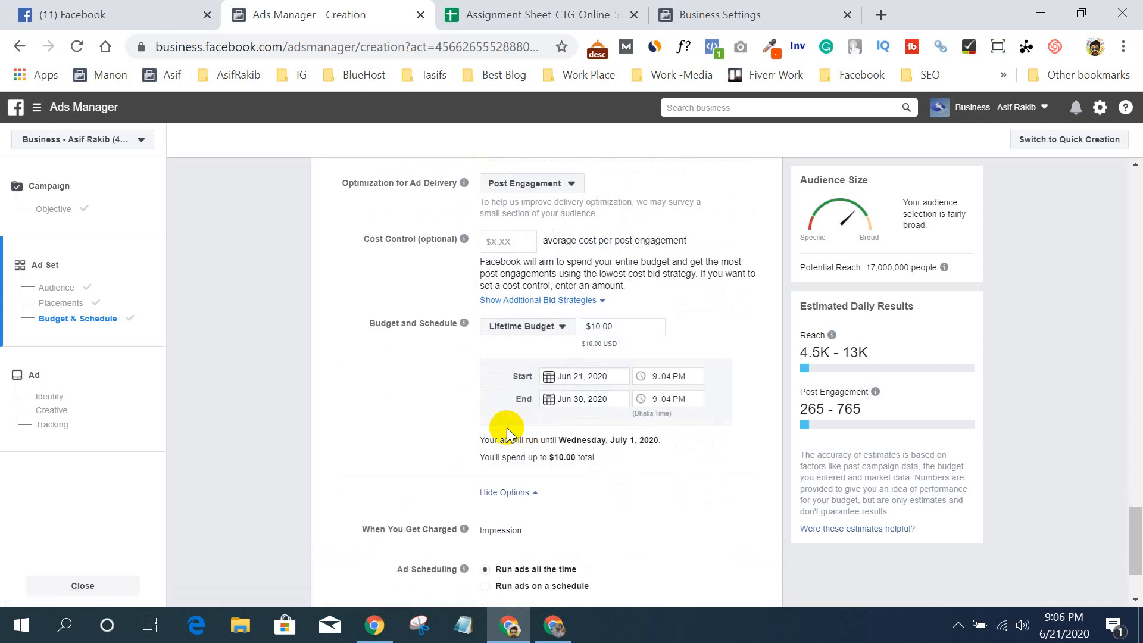
- Continue to the ad level and choose The Proper Digital Marketing Solution as the ad's Facebook Page
{"action": "scroll", "coordinate": [387, 406], "scroll_direction": "down", "scroll_amount": 2}
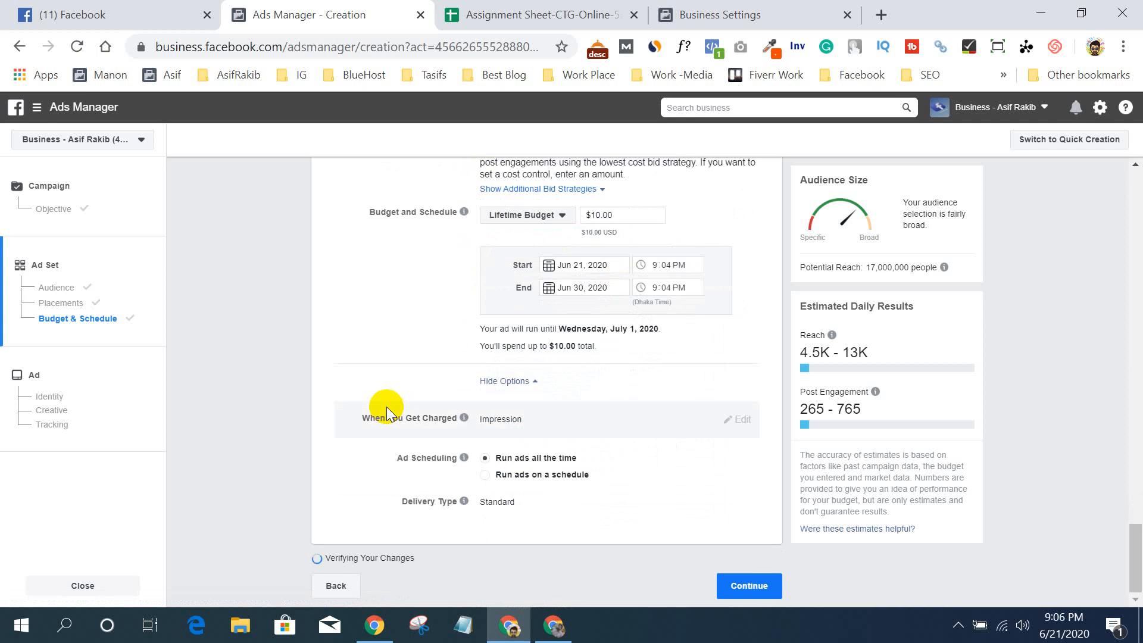
{"action": "left_click", "coordinate": [748, 601]}
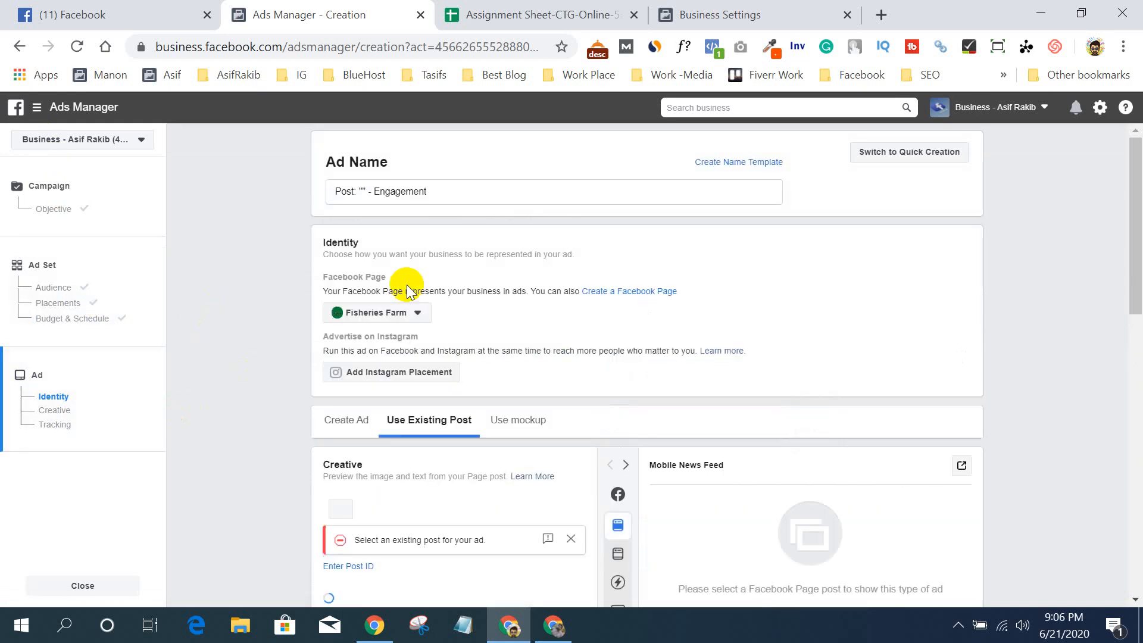
{"action": "left_click", "coordinate": [386, 319]}
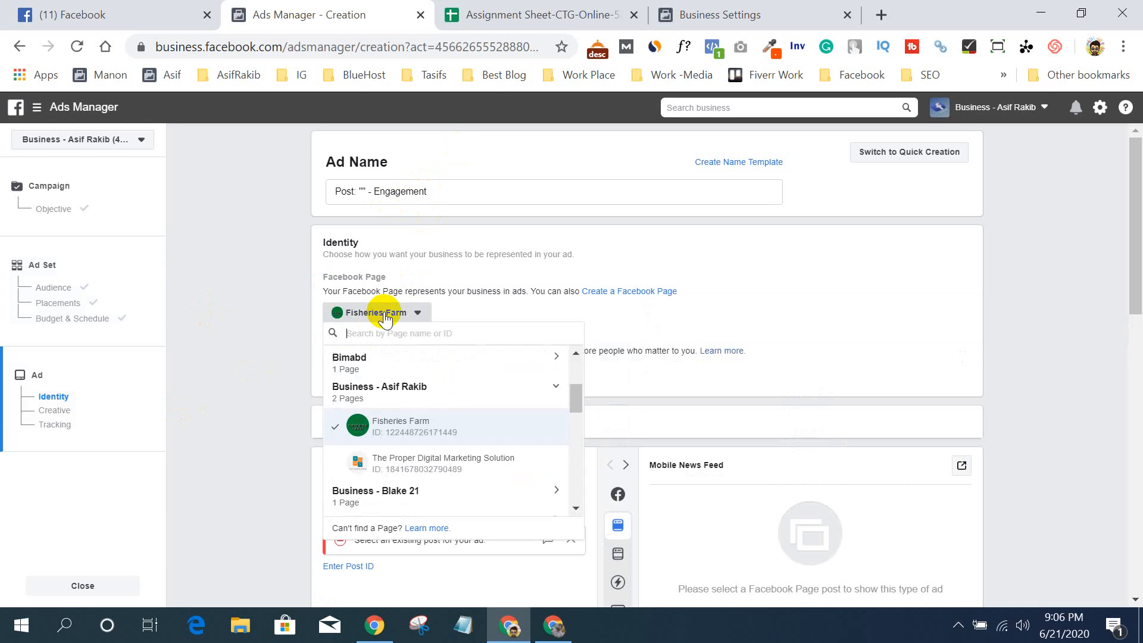
{"action": "left_click", "coordinate": [434, 471]}
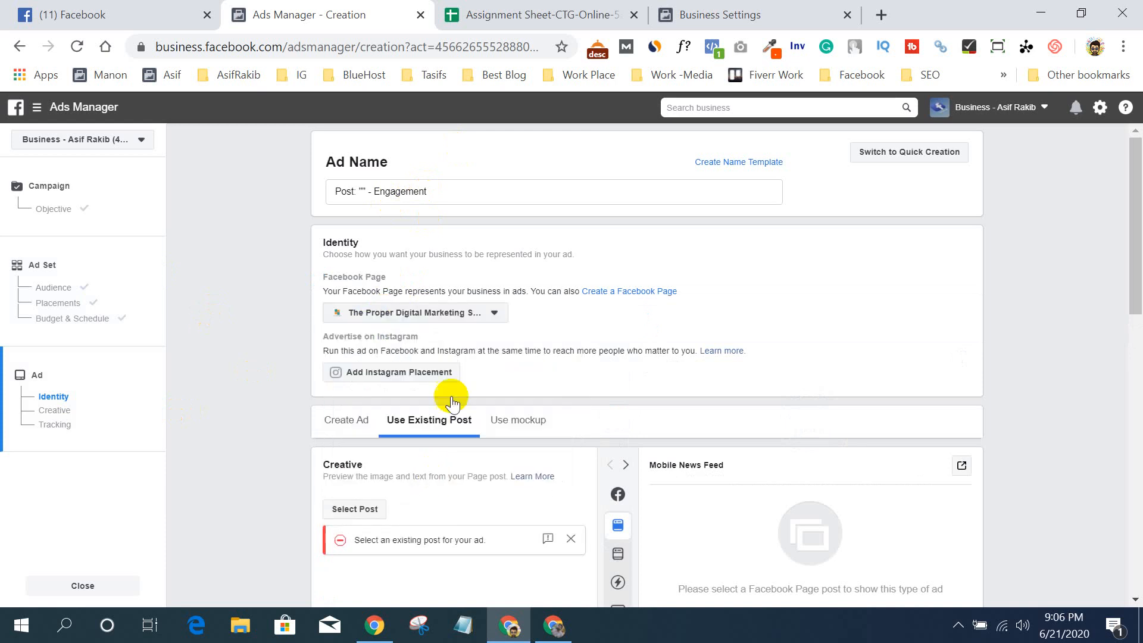
- Rename the ad as Ad 1
{"action": "triple_click", "coordinate": [417, 193]}
{"action": "type", "text": "A"}
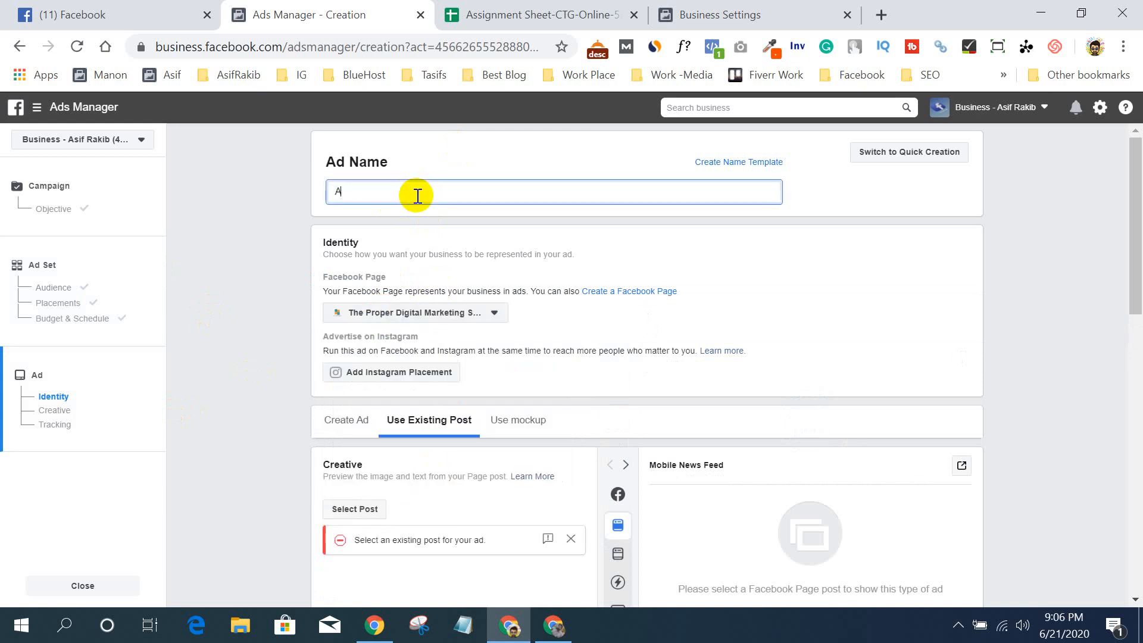
{"action": "type", "text": "d 1"}
{"action": "left_click", "coordinate": [281, 197]}
- Examine the Instagram placement dialog without adding the placement, and review the identity and existing-post sections
{"action": "scroll", "coordinate": [282, 294], "scroll_direction": "down", "scroll_amount": 2}
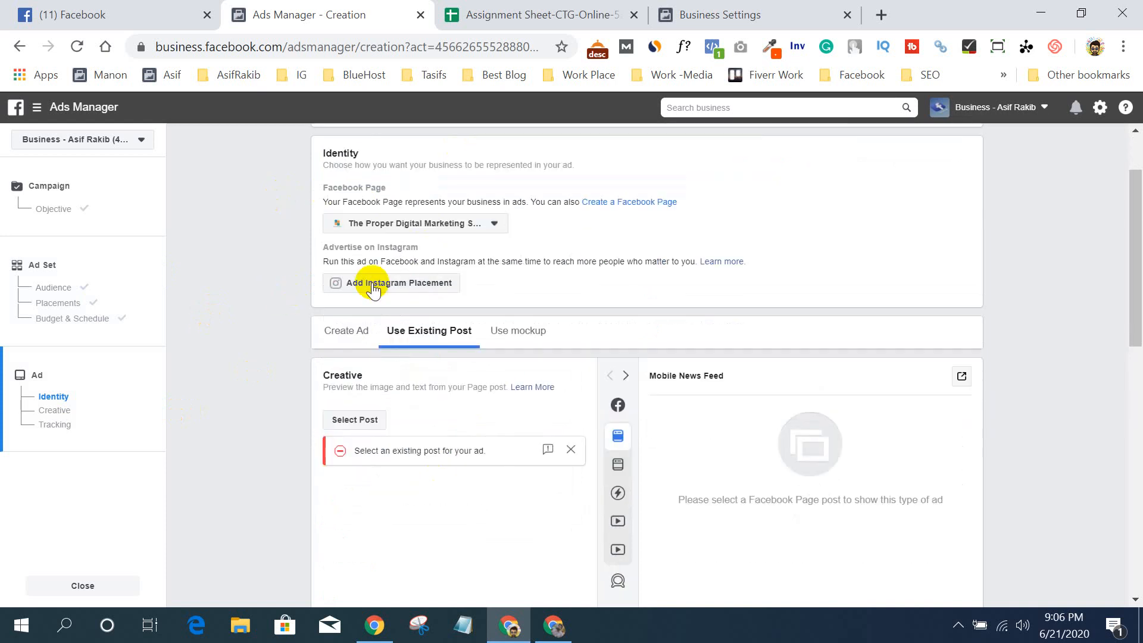
{"action": "left_click", "coordinate": [374, 286]}
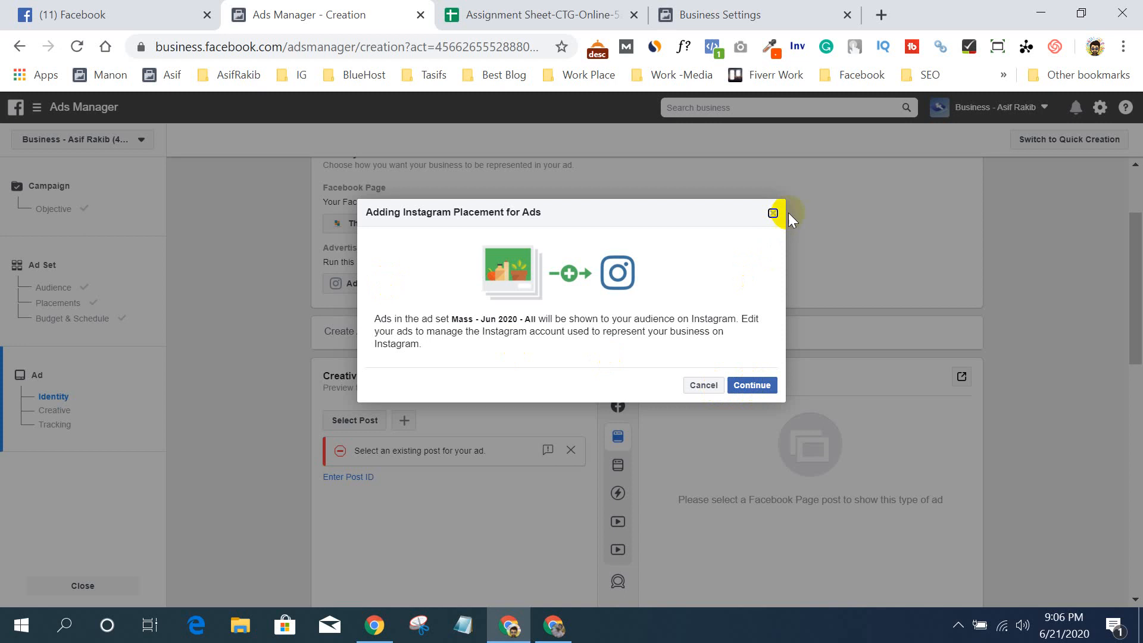
{"action": "left_click", "coordinate": [773, 213]}
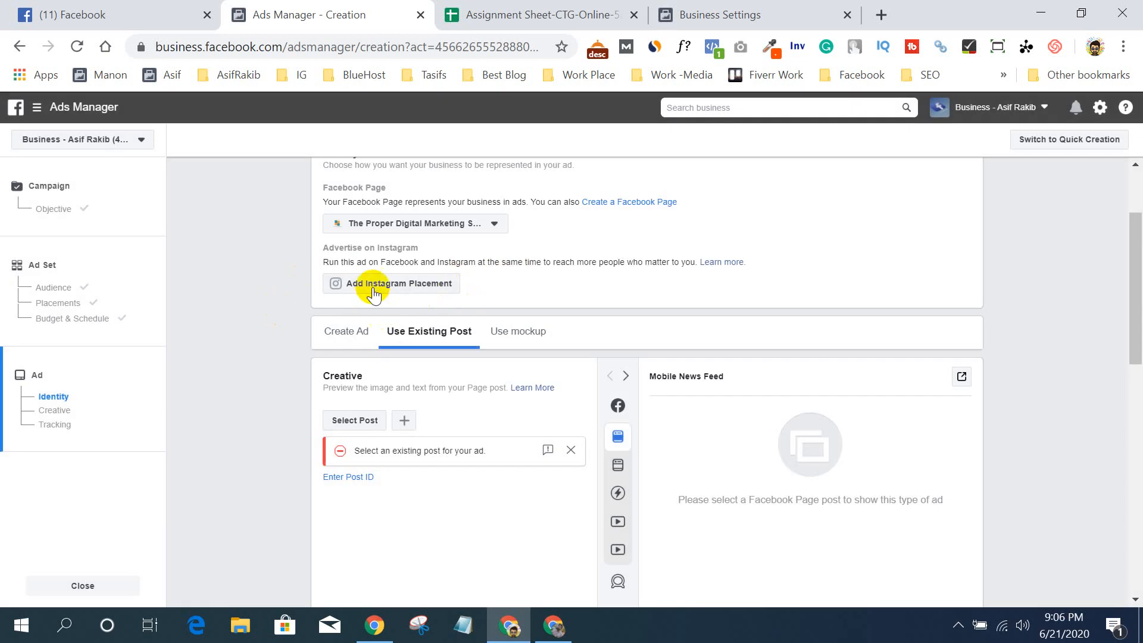
{"action": "scroll", "coordinate": [271, 355], "scroll_direction": "down", "scroll_amount": 1}
{"action": "scroll", "coordinate": [270, 356], "scroll_direction": "down", "scroll_amount": 1}
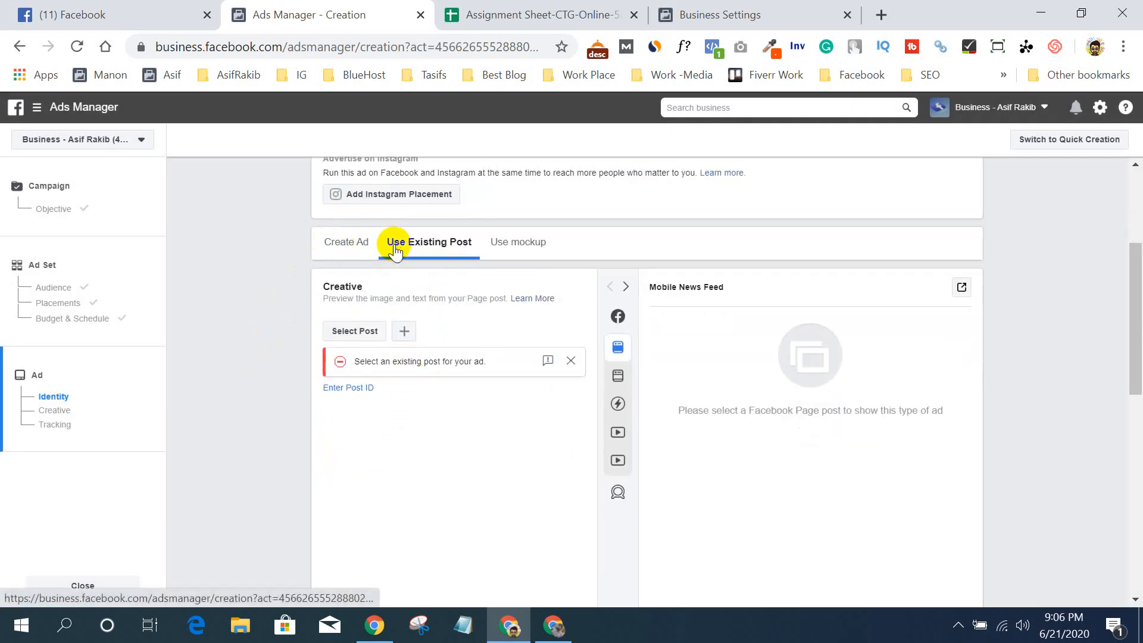
{"action": "scroll", "coordinate": [438, 286], "scroll_direction": "up", "scroll_amount": 3}
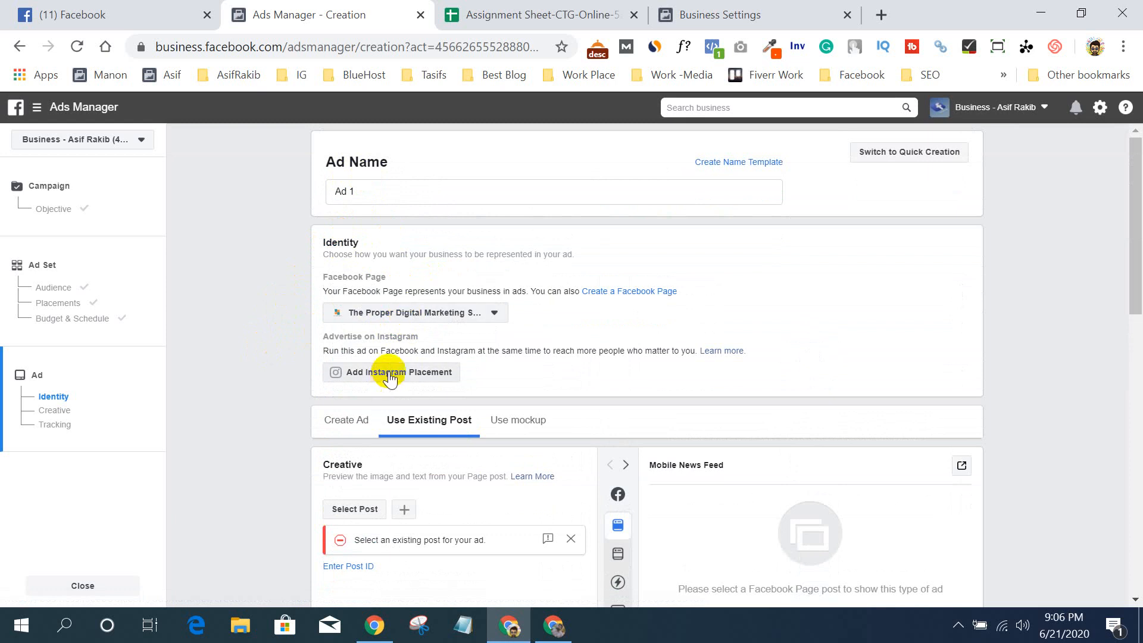
{"action": "scroll", "coordinate": [293, 327], "scroll_direction": "down", "scroll_amount": 5}
{"action": "scroll", "coordinate": [286, 384], "scroll_direction": "up", "scroll_amount": 3}
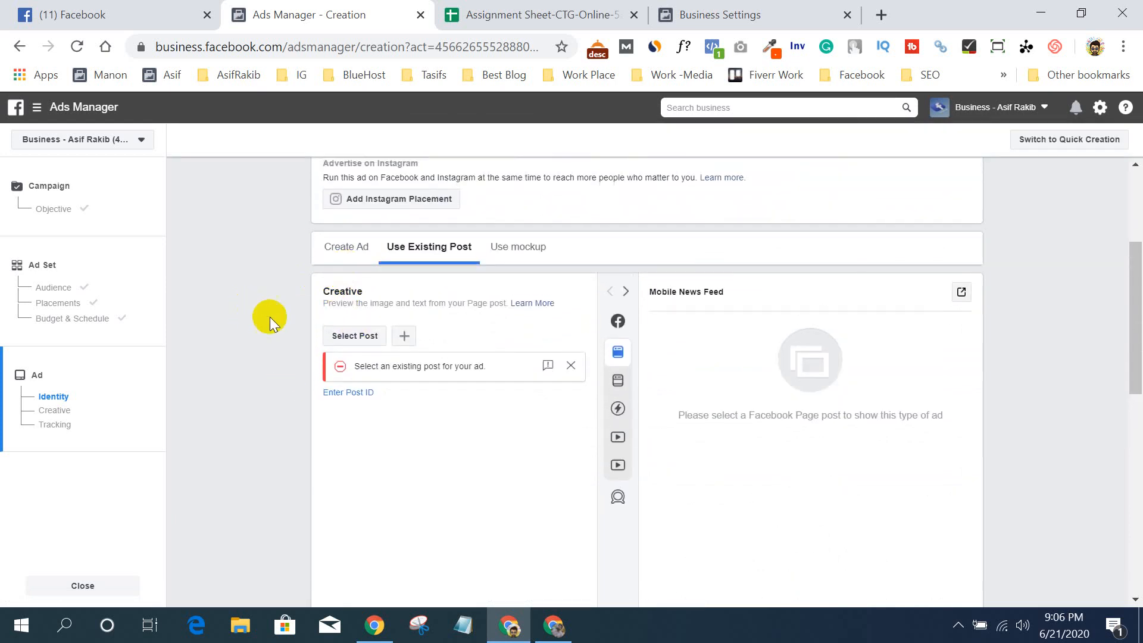
{"action": "scroll", "coordinate": [280, 339], "scroll_direction": "up", "scroll_amount": 2}
{"action": "scroll", "coordinate": [315, 322], "scroll_direction": "down", "scroll_amount": 1}
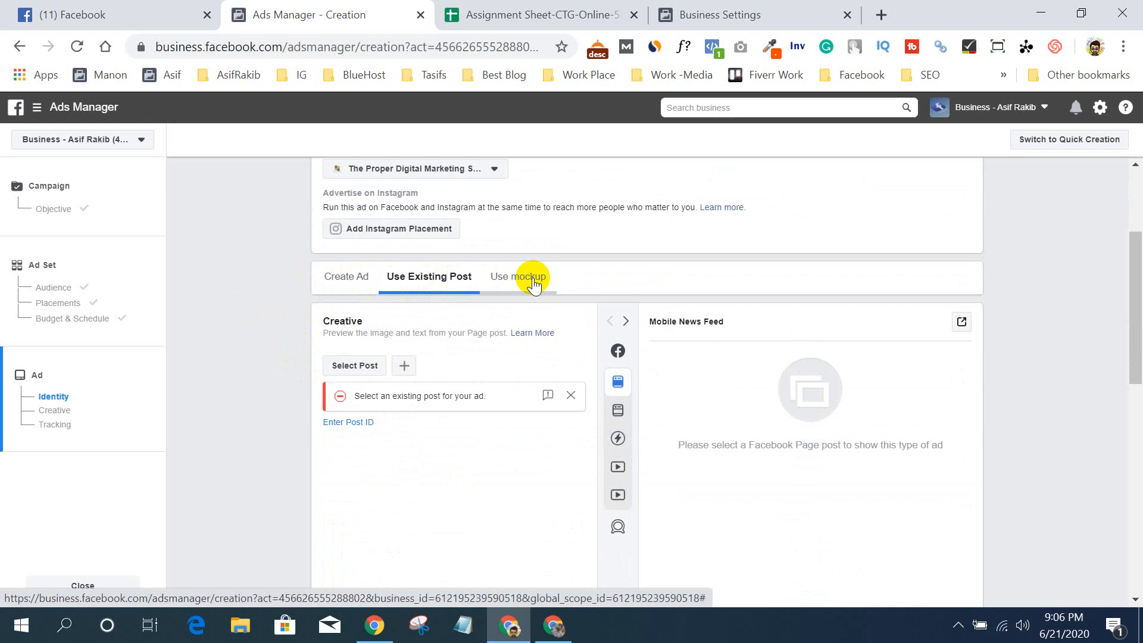
- Switch the ad setup to Create Ad, keeping the Single Image or Video format
{"action": "left_click", "coordinate": [347, 279]}
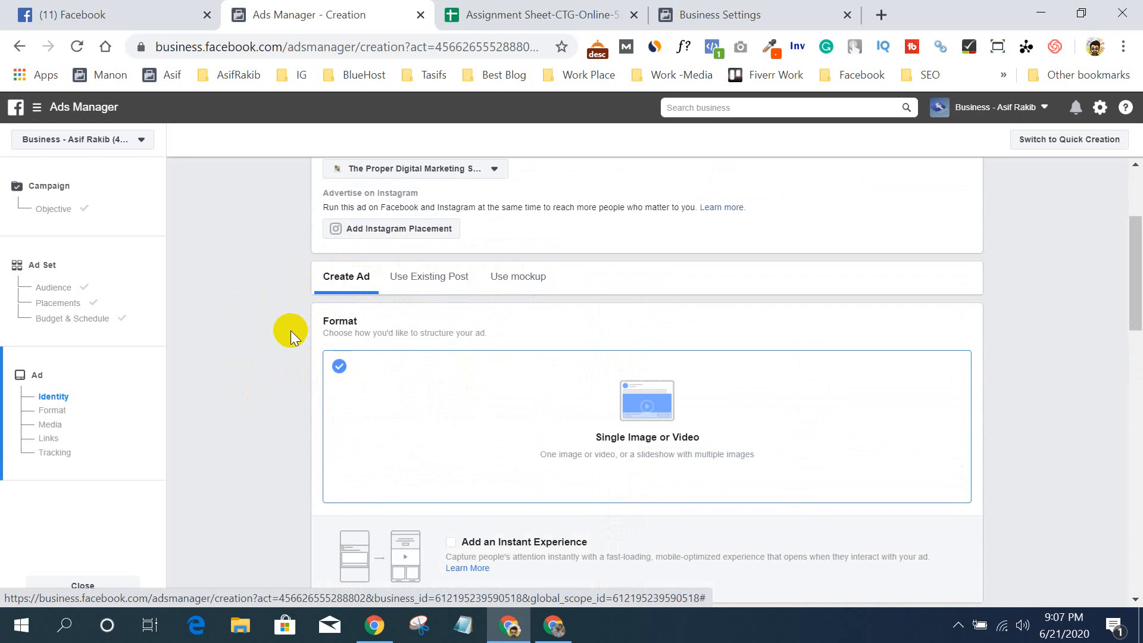
{"action": "scroll", "coordinate": [264, 333], "scroll_direction": "down", "scroll_amount": 3}
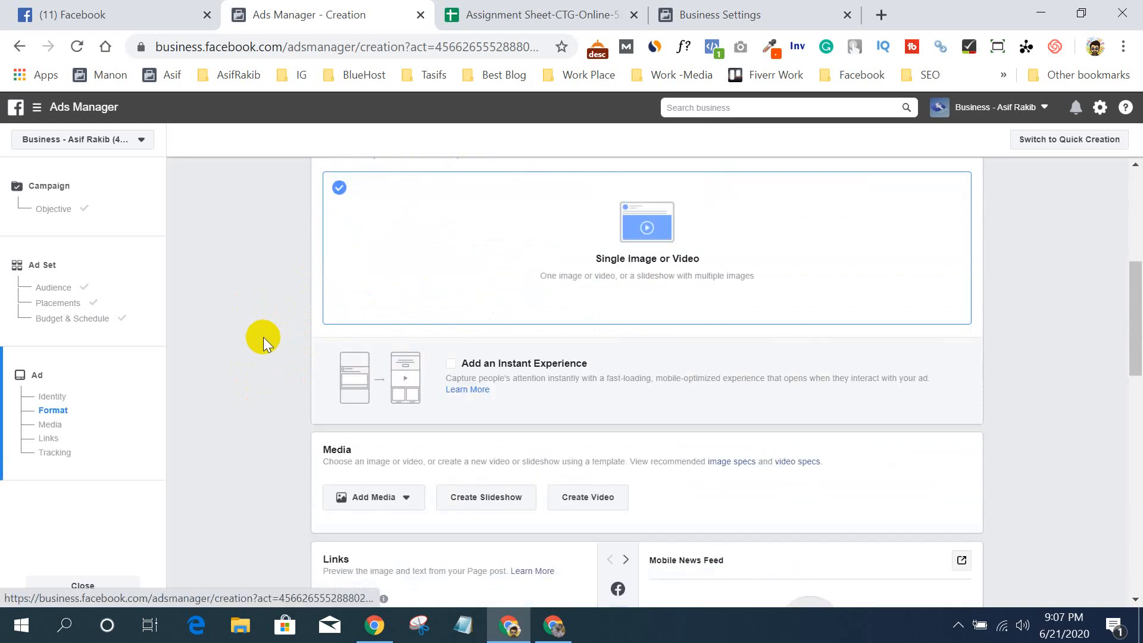
{"action": "scroll", "coordinate": [263, 337], "scroll_direction": "up", "scroll_amount": 2}
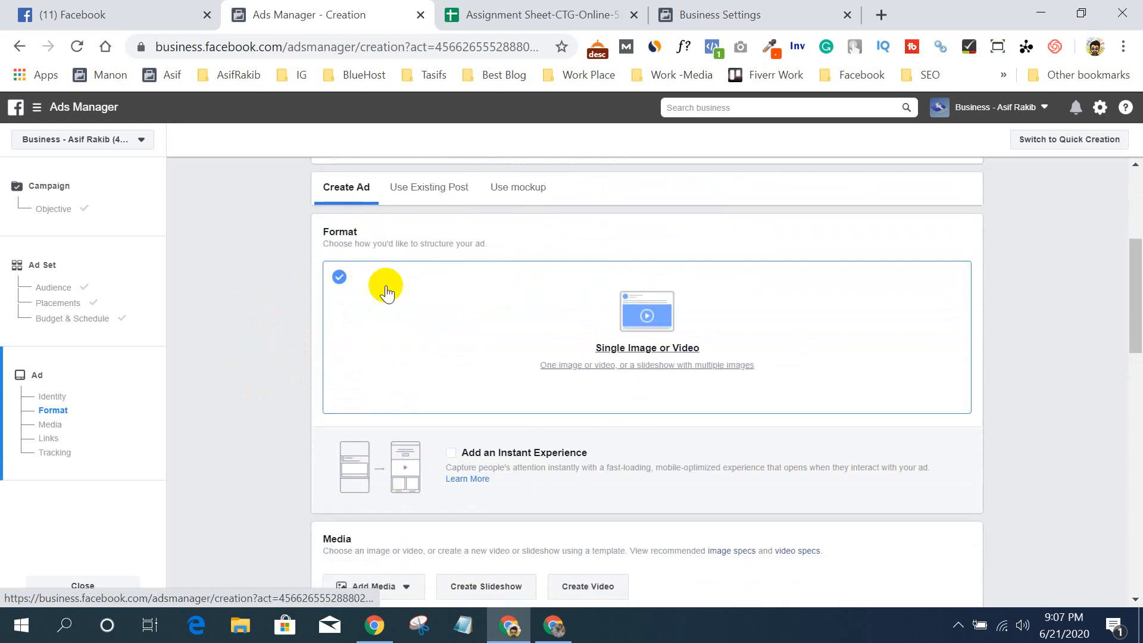
{"action": "scroll", "coordinate": [234, 374], "scroll_direction": "down", "scroll_amount": 6}
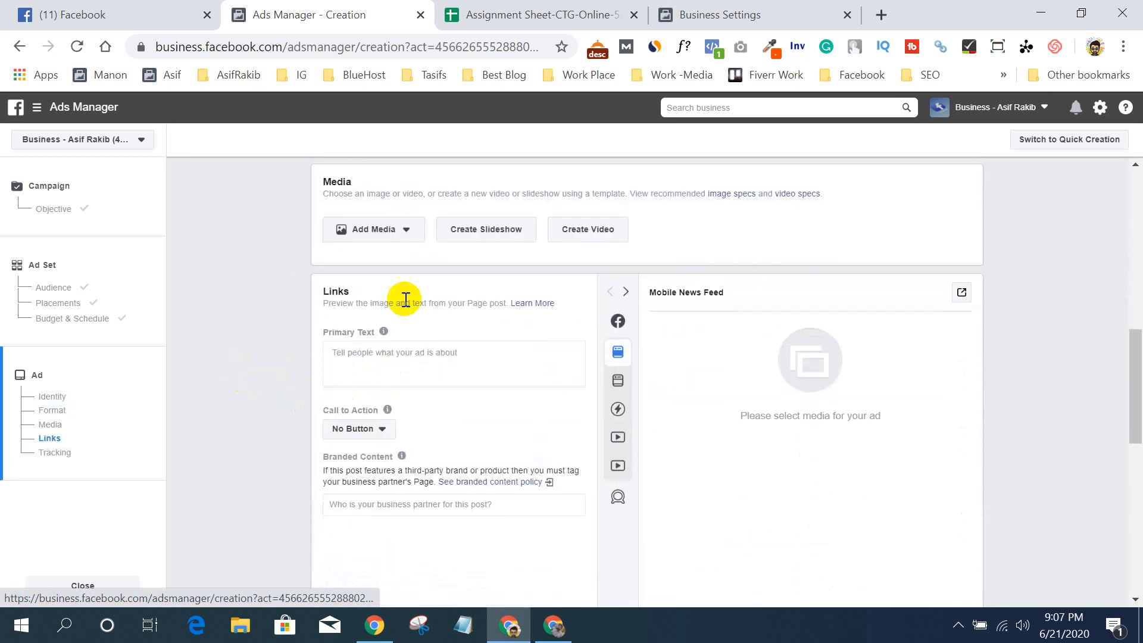
- Add the 940 × 460 Digital Marketing box image from the Page Images as the ad's media
{"action": "left_click", "coordinate": [377, 228]}
{"action": "left_click", "coordinate": [378, 261]}
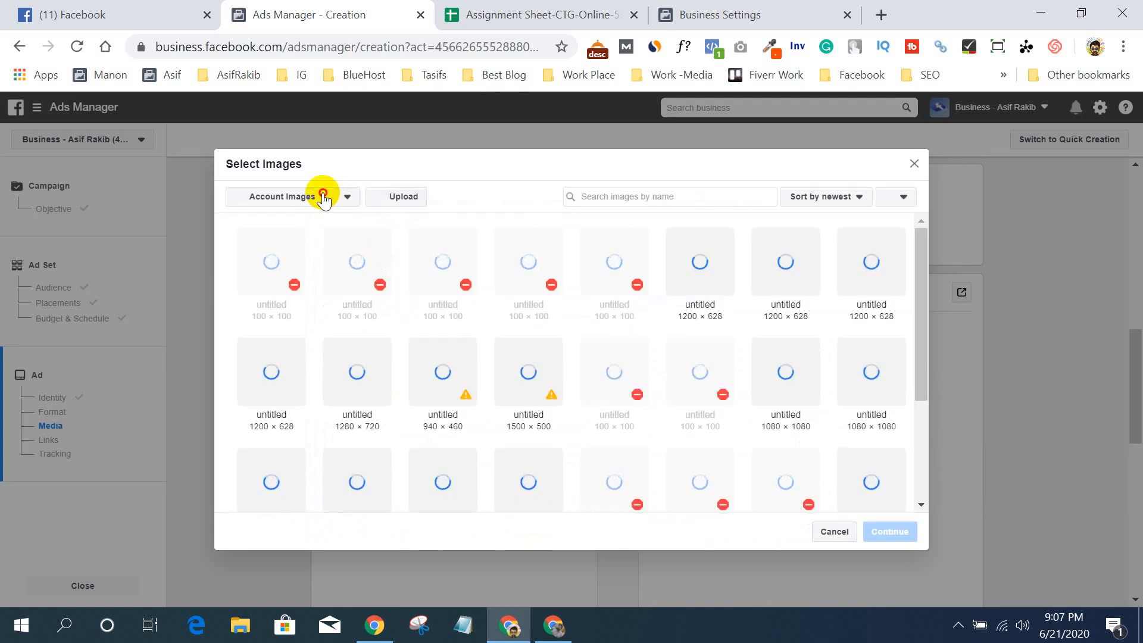
{"action": "left_click", "coordinate": [321, 199]}
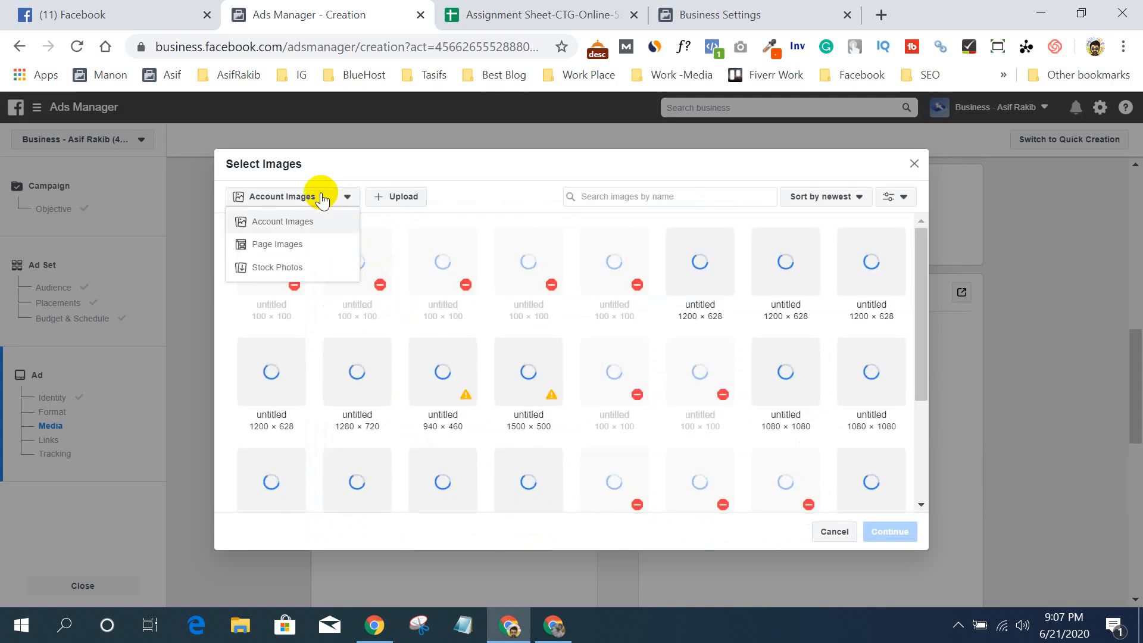
{"action": "left_click", "coordinate": [277, 245]}
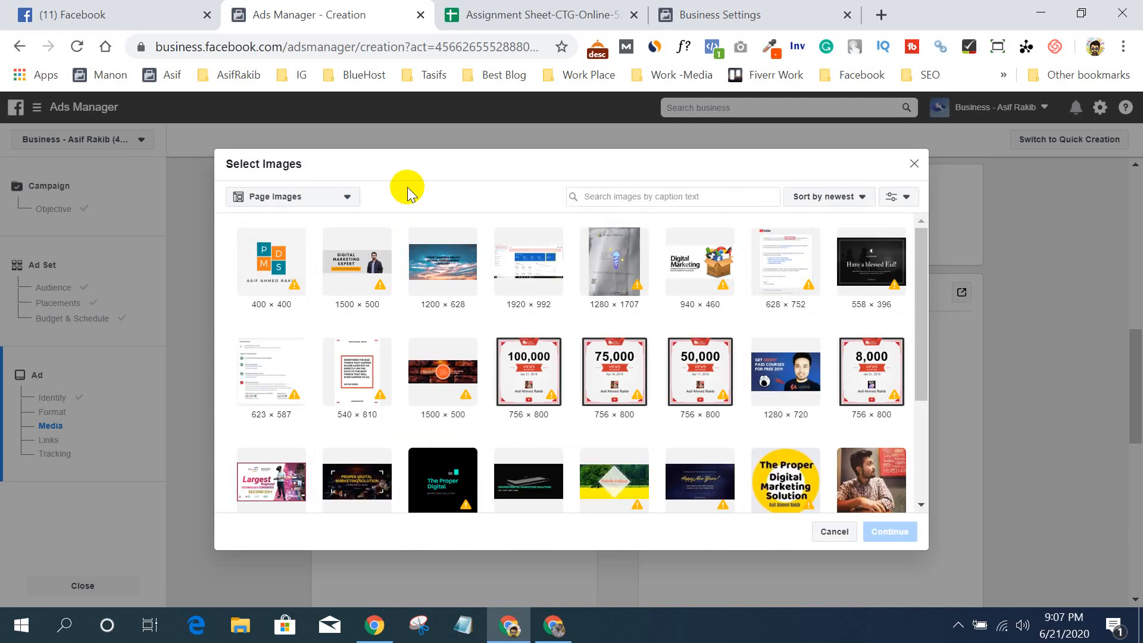
{"action": "left_click", "coordinate": [695, 265]}
{"action": "left_click", "coordinate": [890, 531]}
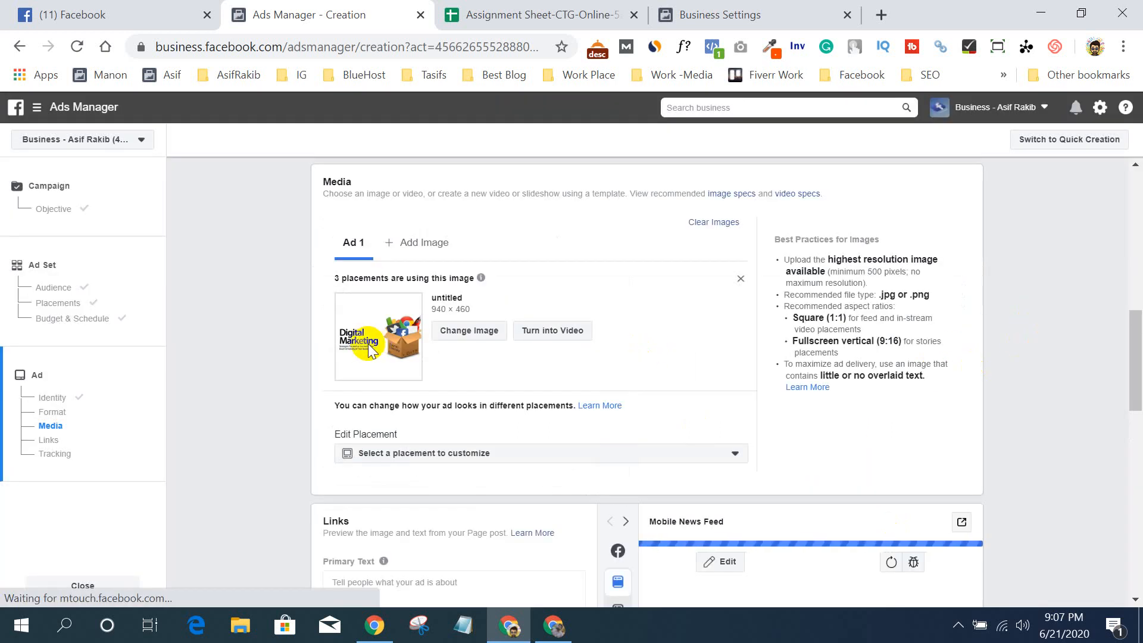
- Review which placements use the chosen image and examine the ad's Mobile News Feed preview
{"action": "mouse_move", "coordinate": [481, 278]}
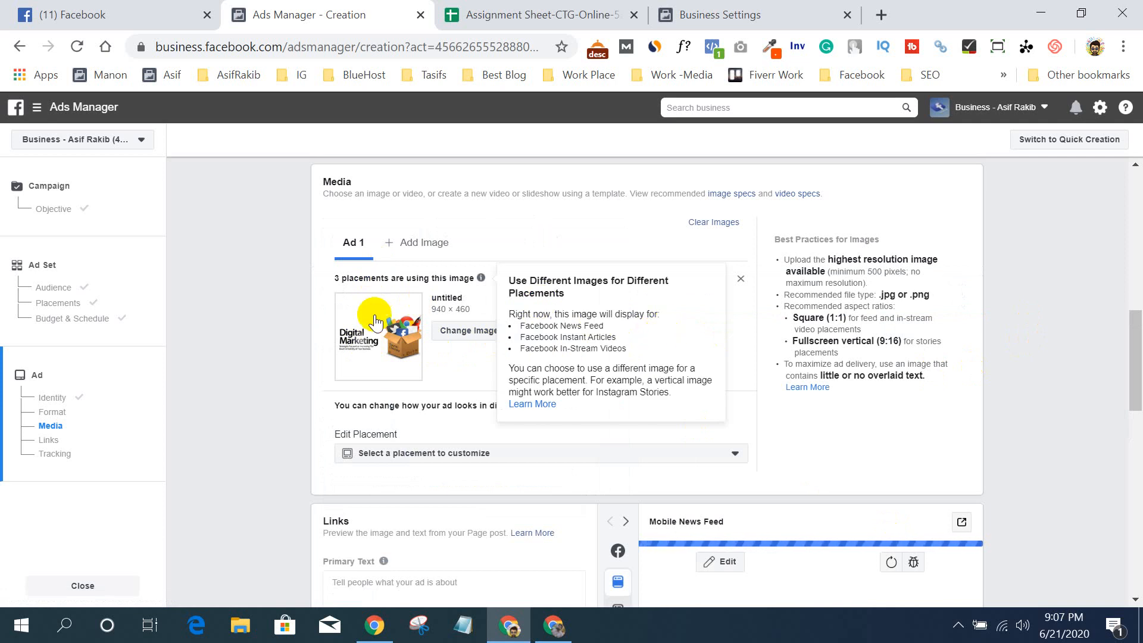
{"action": "scroll", "coordinate": [252, 368], "scroll_direction": "up", "scroll_amount": 2}
{"action": "scroll", "coordinate": [255, 369], "scroll_direction": "down", "scroll_amount": 3}
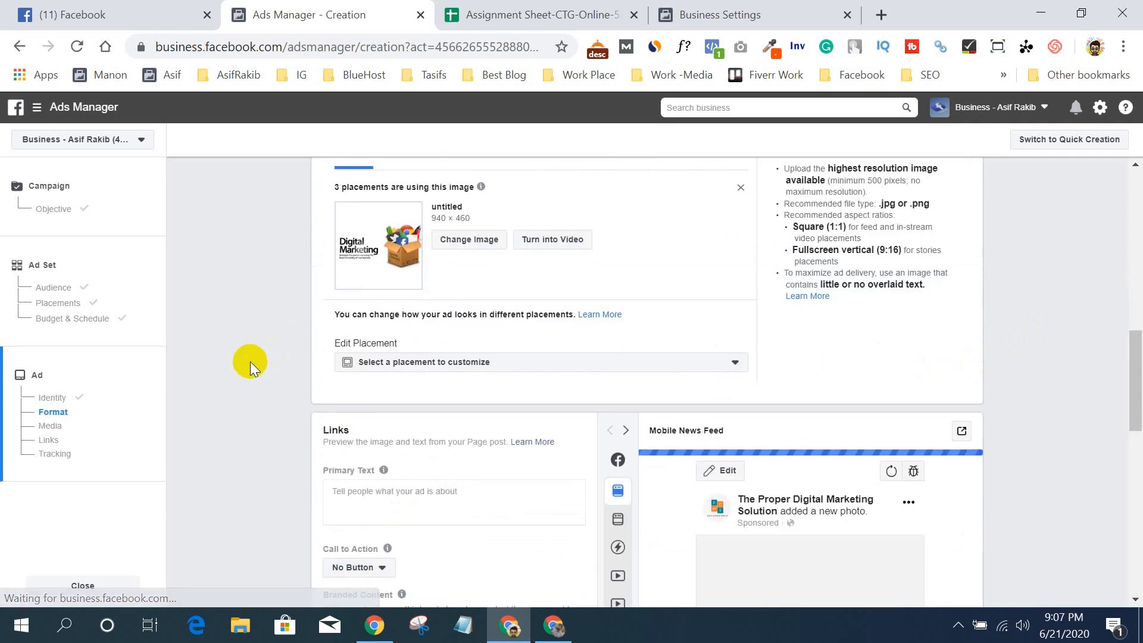
{"action": "scroll", "coordinate": [249, 360], "scroll_direction": "down", "scroll_amount": 4}
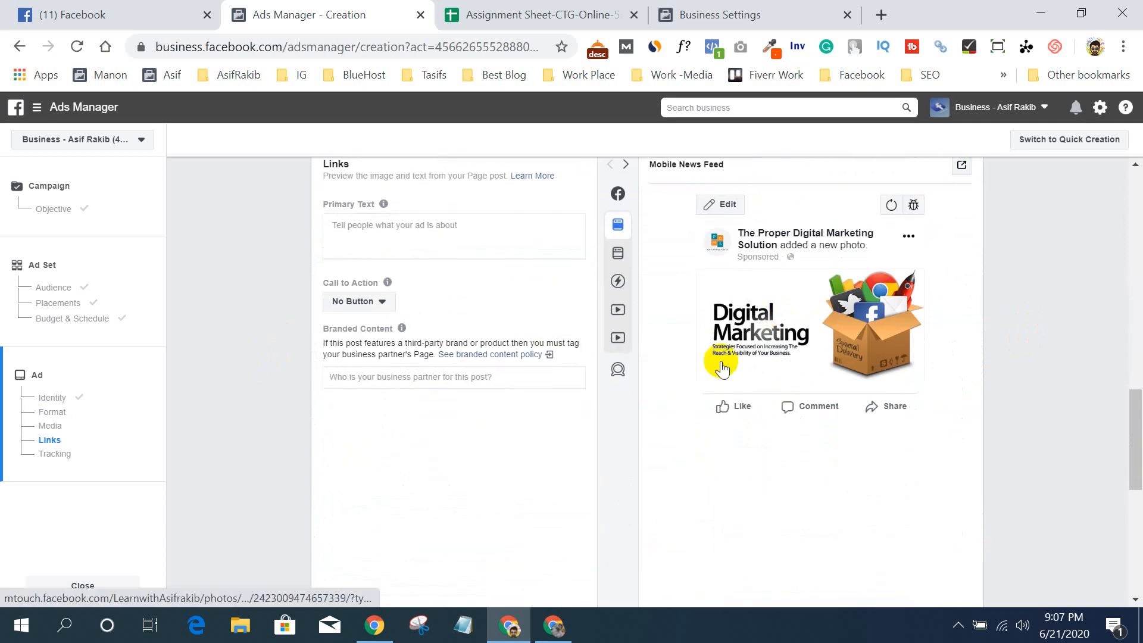
{"action": "scroll", "coordinate": [845, 388], "scroll_direction": "down", "scroll_amount": 2}
{"action": "scroll", "coordinate": [779, 355], "scroll_direction": "up", "scroll_amount": 3}
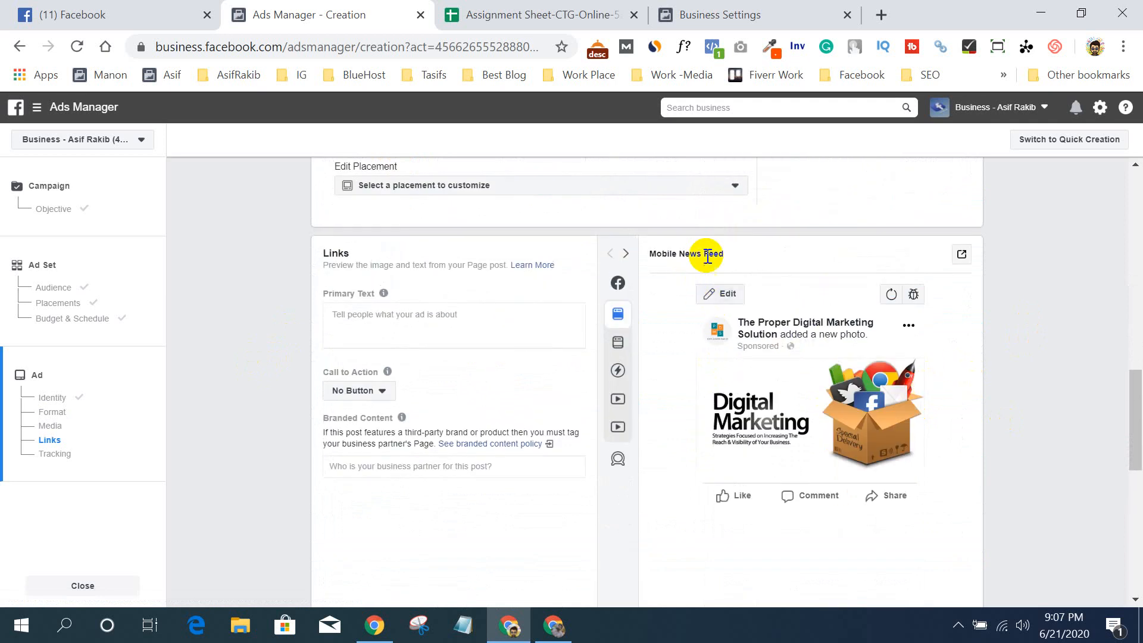
- Write the ad's primary text as "Here you can get the top level 360 Digital marketing solution for your business."
{"action": "left_click", "coordinate": [402, 320]}
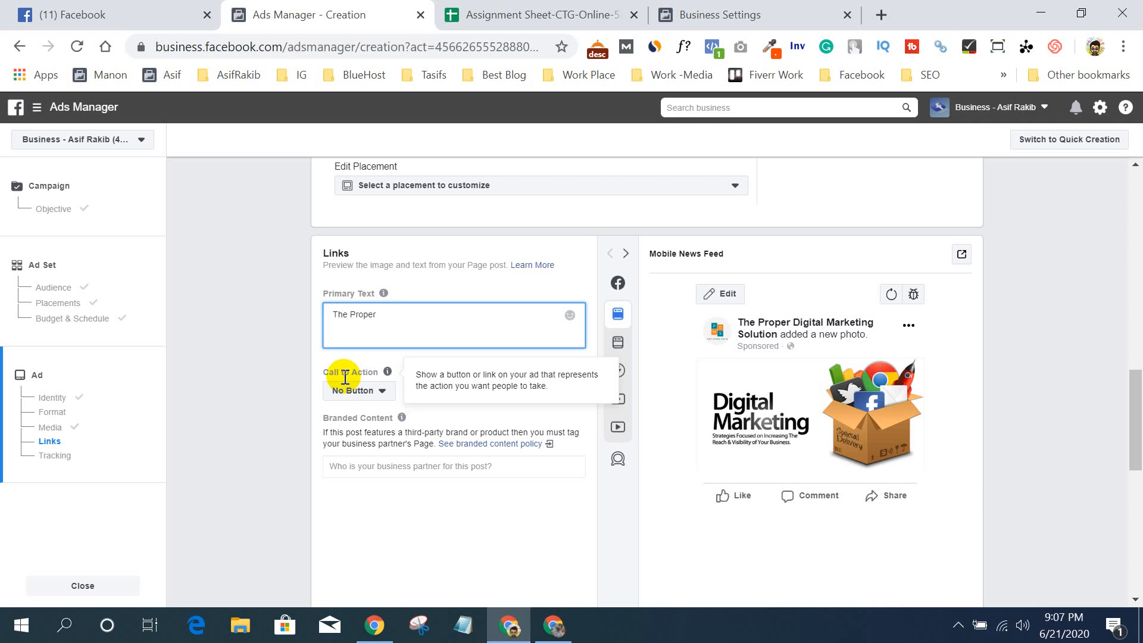
{"action": "key", "text": "BackSpace"}
{"action": "key", "text": "BackSpace"}
{"action": "key", "text": "BackSpace"}
{"action": "key", "text": "BackSpace"}
{"action": "key", "text": "BackSpace"}
{"action": "key", "text": "BackSpace"}
{"action": "key", "text": "BackSpace"}
{"action": "key", "text": "BackSpace"}
{"action": "key", "text": "BackSpace"}
{"action": "key", "text": "BackSpace"}
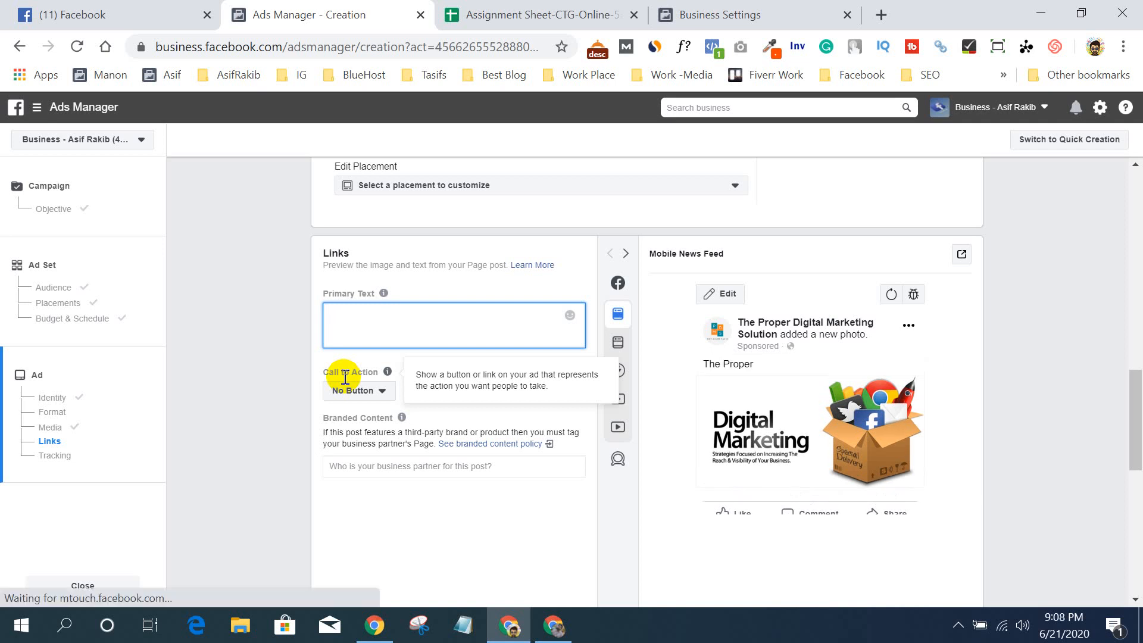
{"action": "type", "text": "Here"}
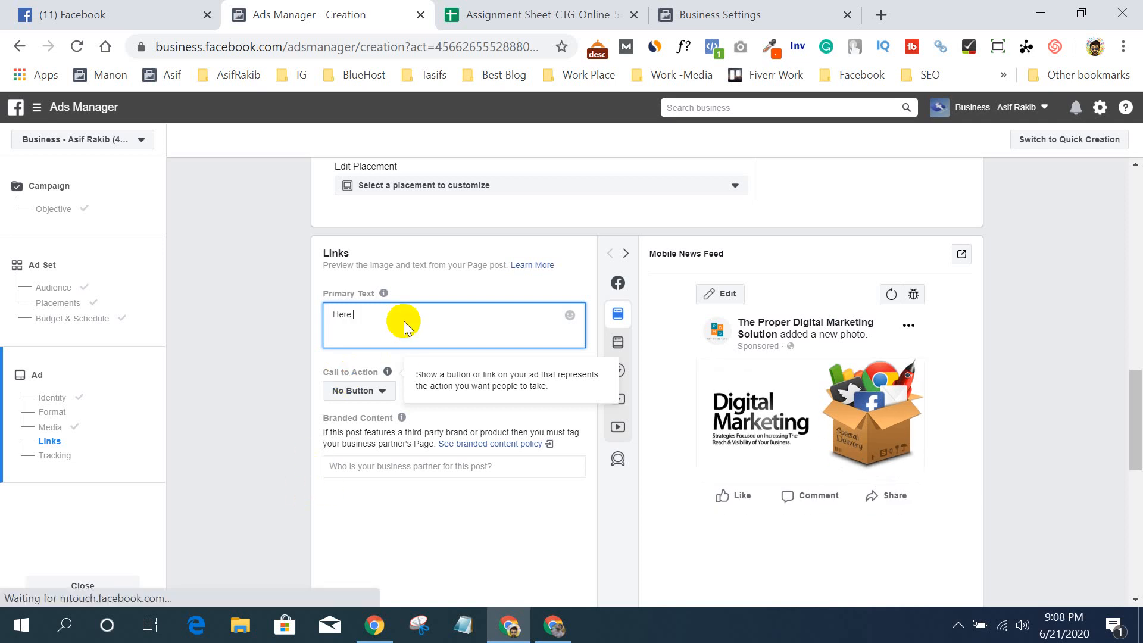
{"action": "type", "text": " you can g"}
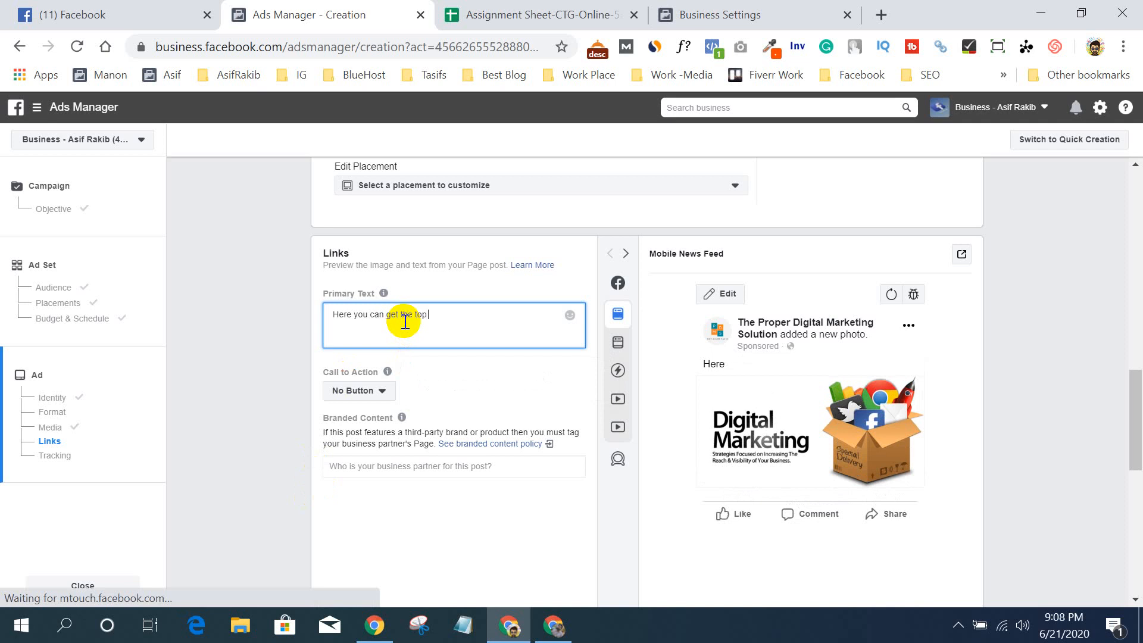
{"action": "type", "text": "et the top level 360"}
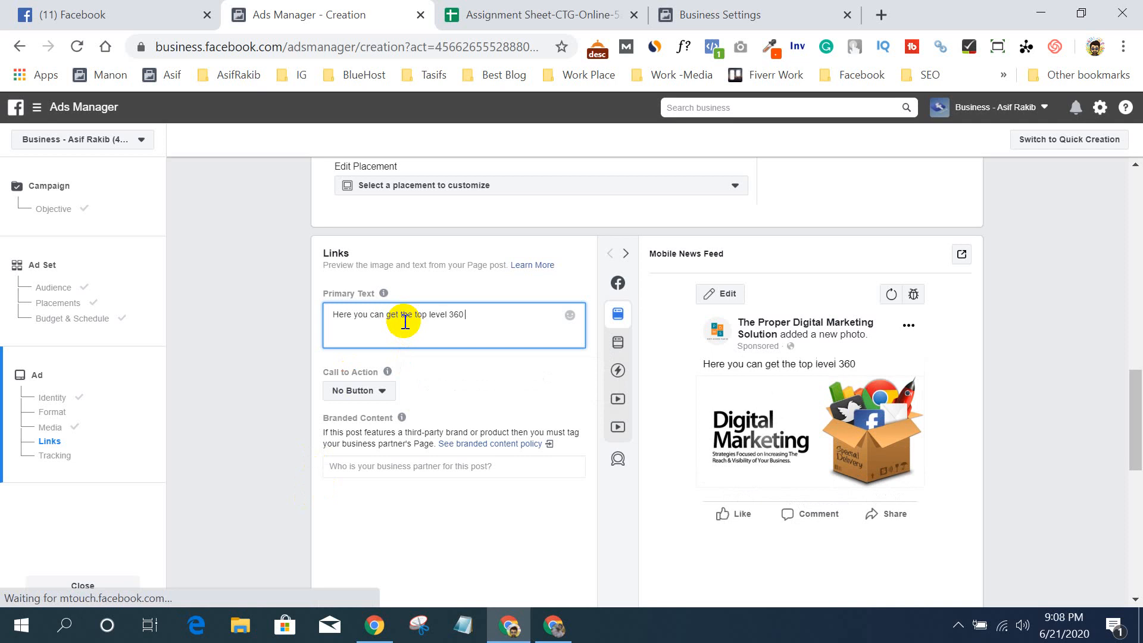
{"action": "type", "text": " Digital marketing solut"}
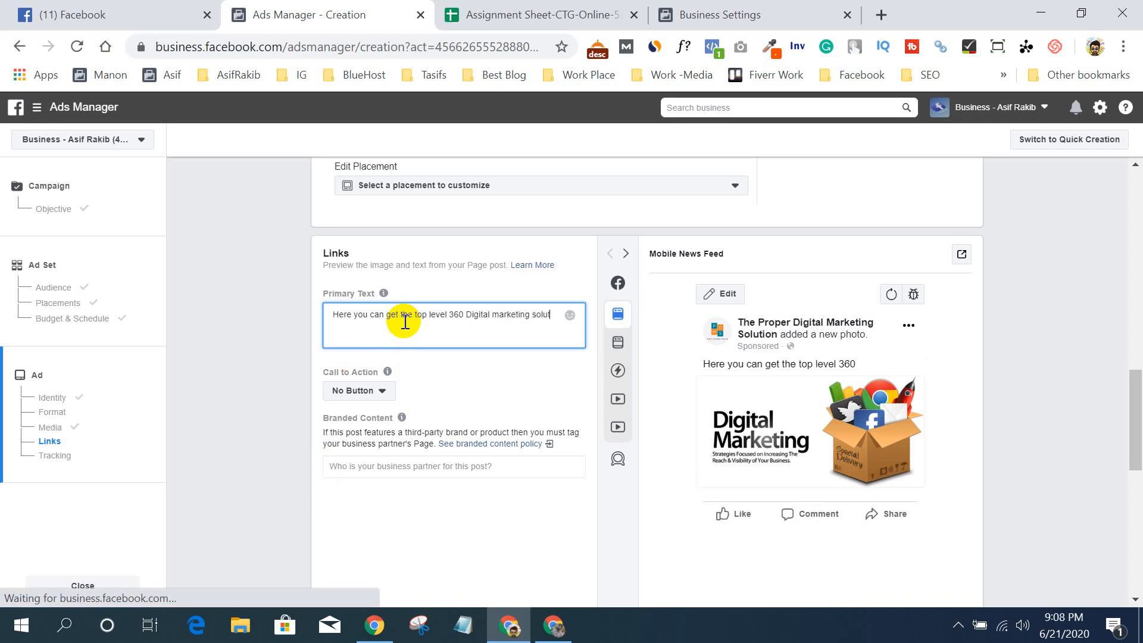
{"action": "type", "text": "ion for your business."}
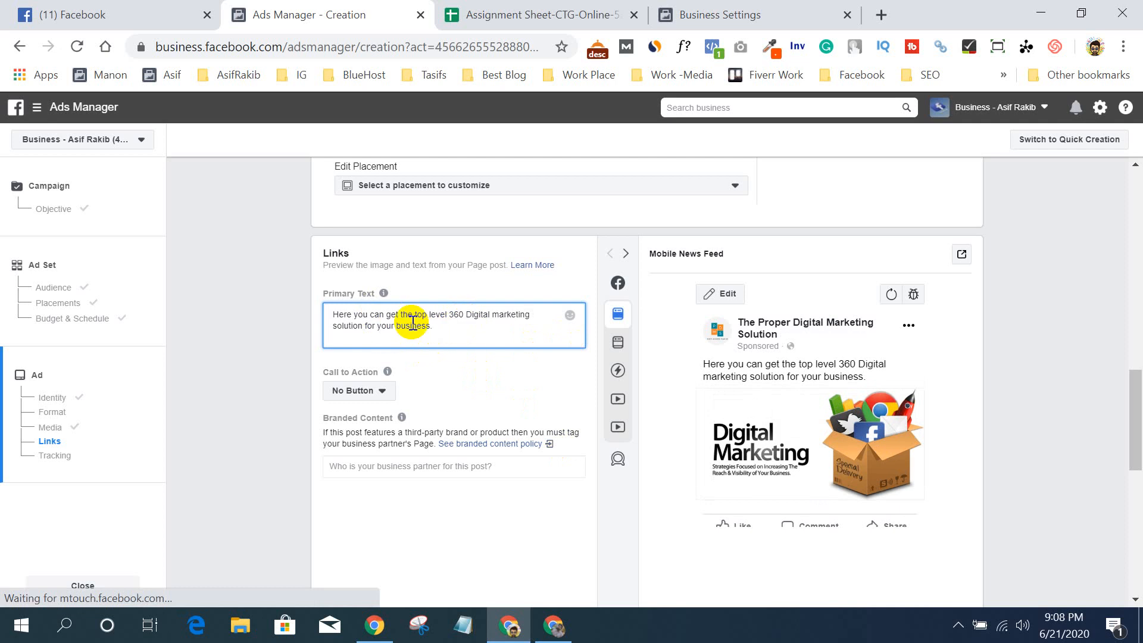
- Switch to the Facebook news feed, put a fire emoji in a post's comment field without posting it, and copy the emoji
{"action": "left_click", "coordinate": [110, 13]}
{"action": "scroll", "coordinate": [450, 236], "scroll_direction": "down", "scroll_amount": 1}
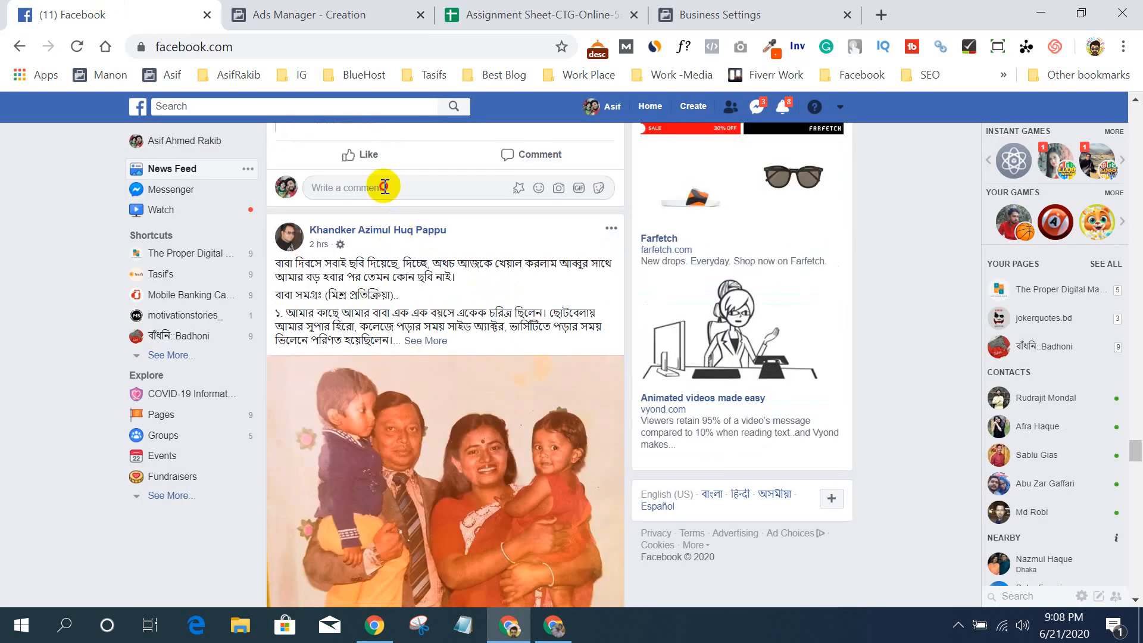
{"action": "left_click", "coordinate": [539, 189]}
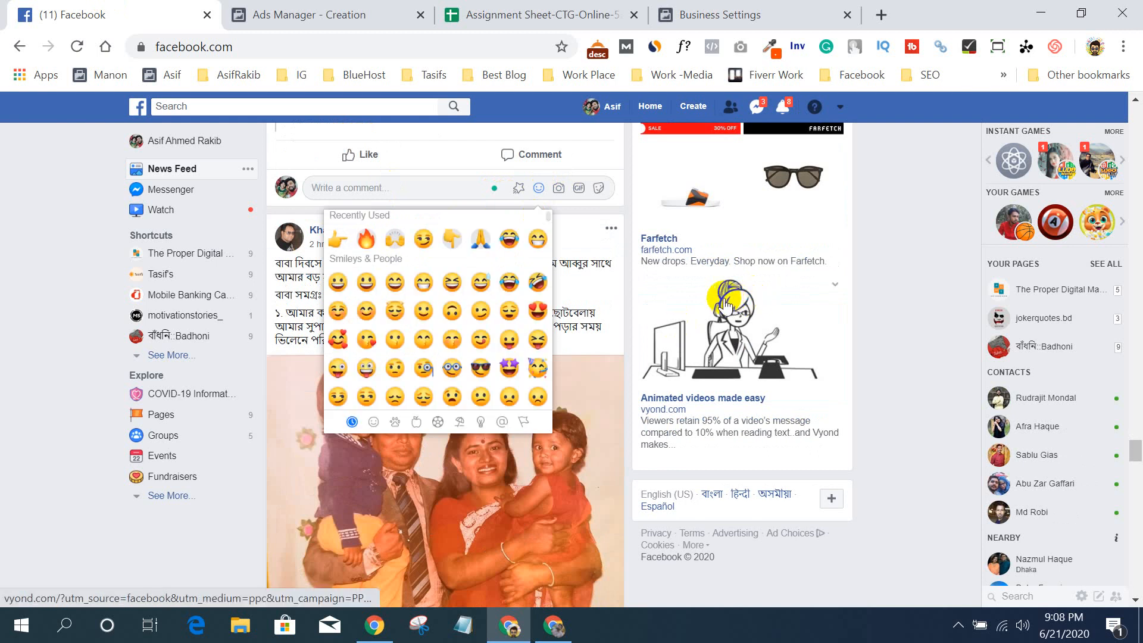
{"action": "scroll", "coordinate": [725, 305], "scroll_direction": "up", "scroll_amount": 2}
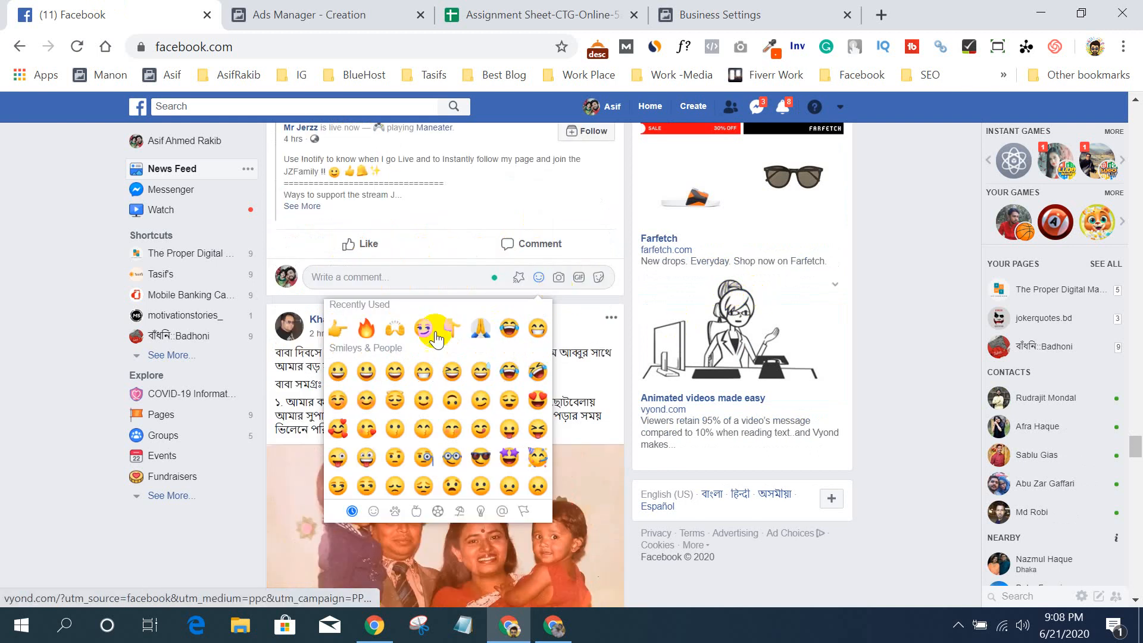
{"action": "left_click", "coordinate": [371, 328]}
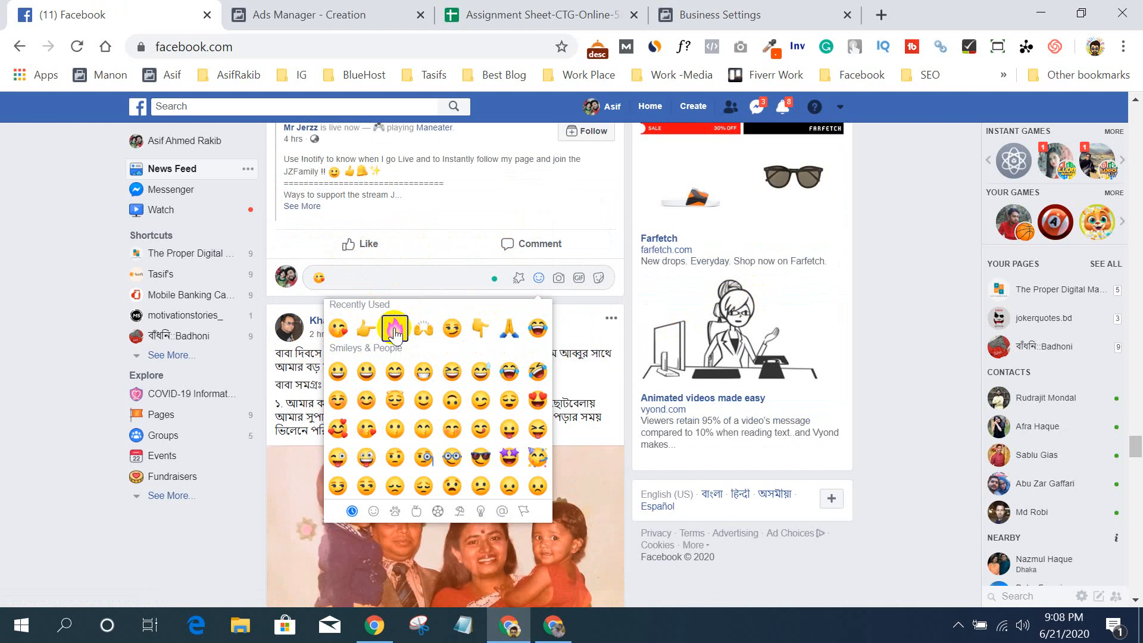
{"action": "left_click", "coordinate": [395, 329]}
{"action": "left_click", "coordinate": [327, 275]}
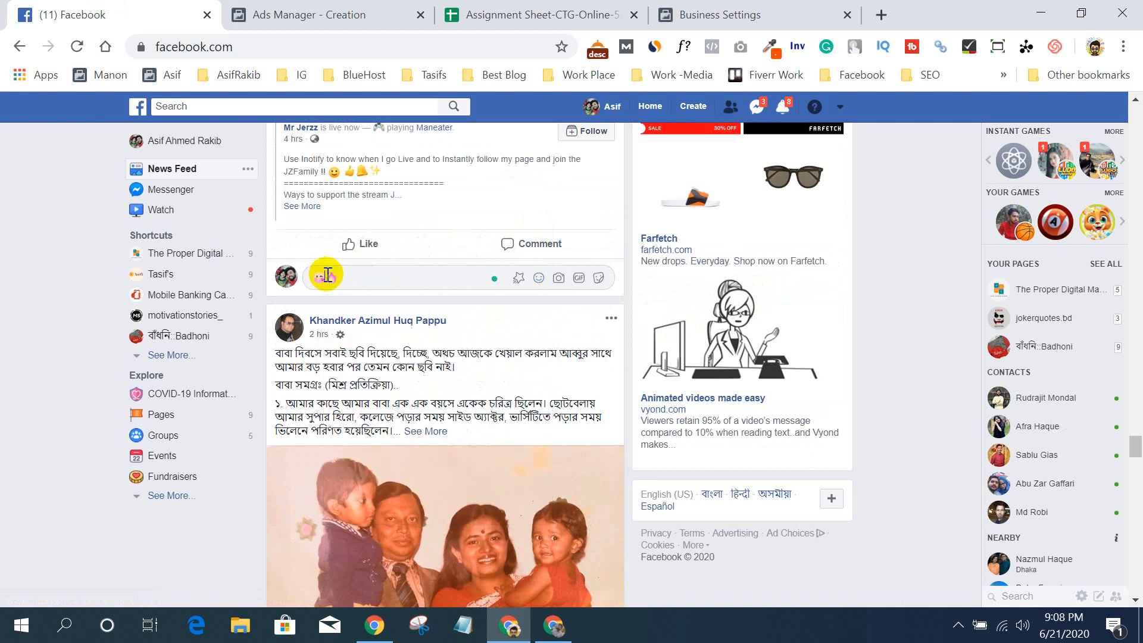
{"action": "key", "text": "BackSpace"}
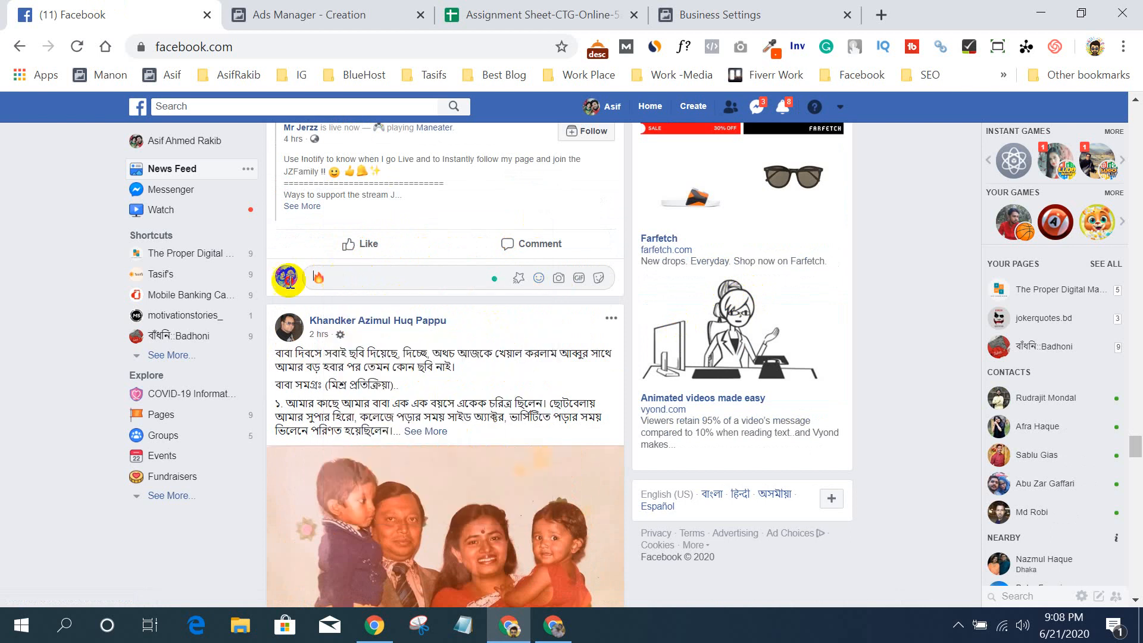
{"action": "left_click", "coordinate": [325, 280]}
{"action": "left_click_drag", "start_coordinate": [325, 280], "coordinate": [313, 280]}
{"action": "key", "text": "ctrl+c"}
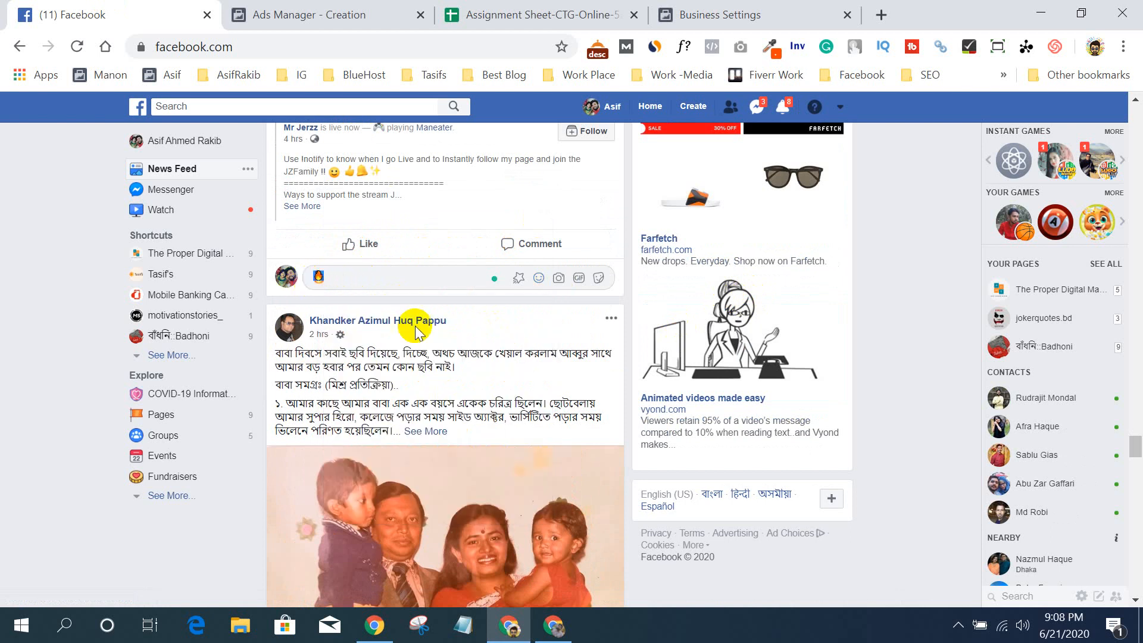
- Return to the Ads Manager ad and paste the fire emoji at the start of the primary text
{"action": "left_click", "coordinate": [280, 11]}
{"action": "left_click", "coordinate": [446, 330]}
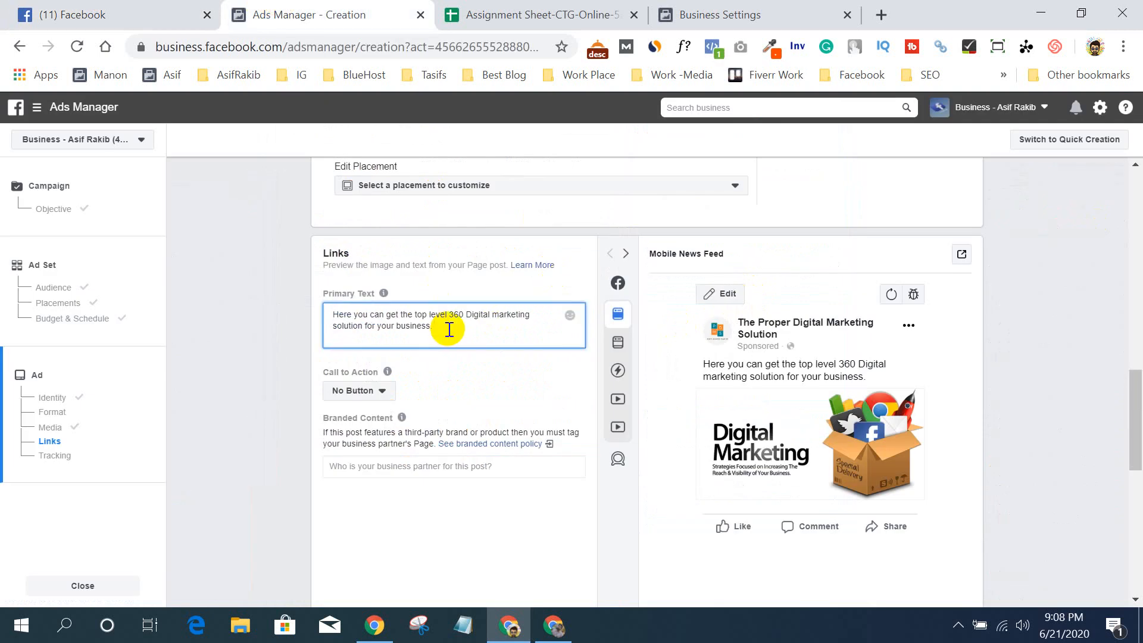
{"action": "left_click", "coordinate": [336, 314]}
{"action": "key", "text": "ctrl+v"}
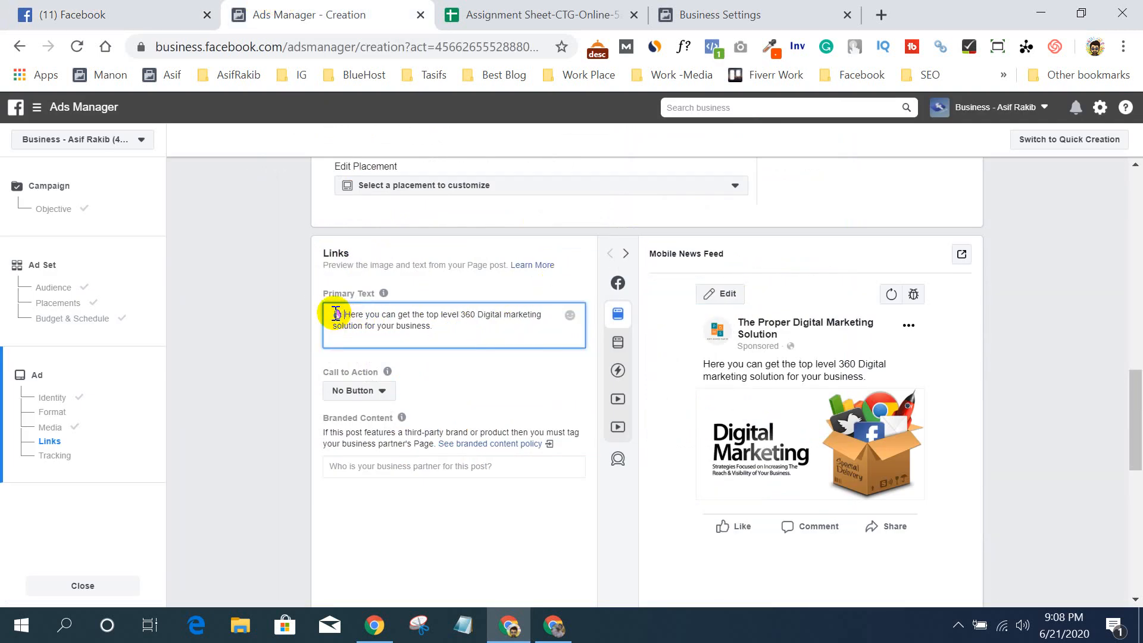
{"action": "left_click", "coordinate": [566, 381]}
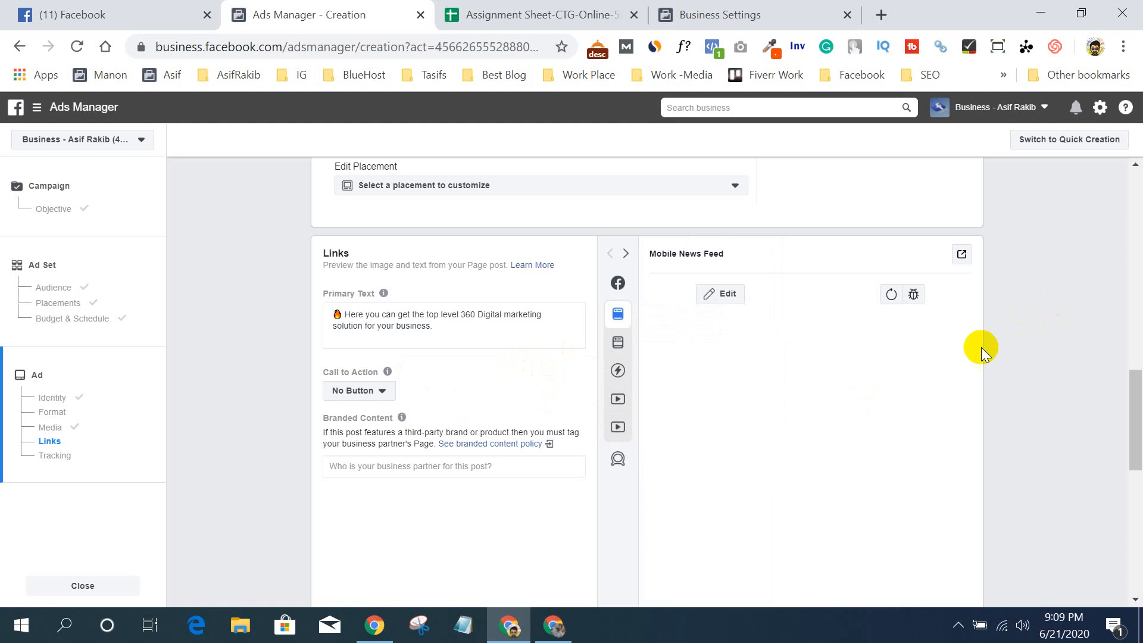
- Set the ad's call to action to Send Message
{"action": "scroll", "coordinate": [1027, 338], "scroll_direction": "up", "scroll_amount": 3}
{"action": "scroll", "coordinate": [1027, 338], "scroll_direction": "down", "scroll_amount": 5}
{"action": "scroll", "coordinate": [1027, 338], "scroll_direction": "up", "scroll_amount": 4}
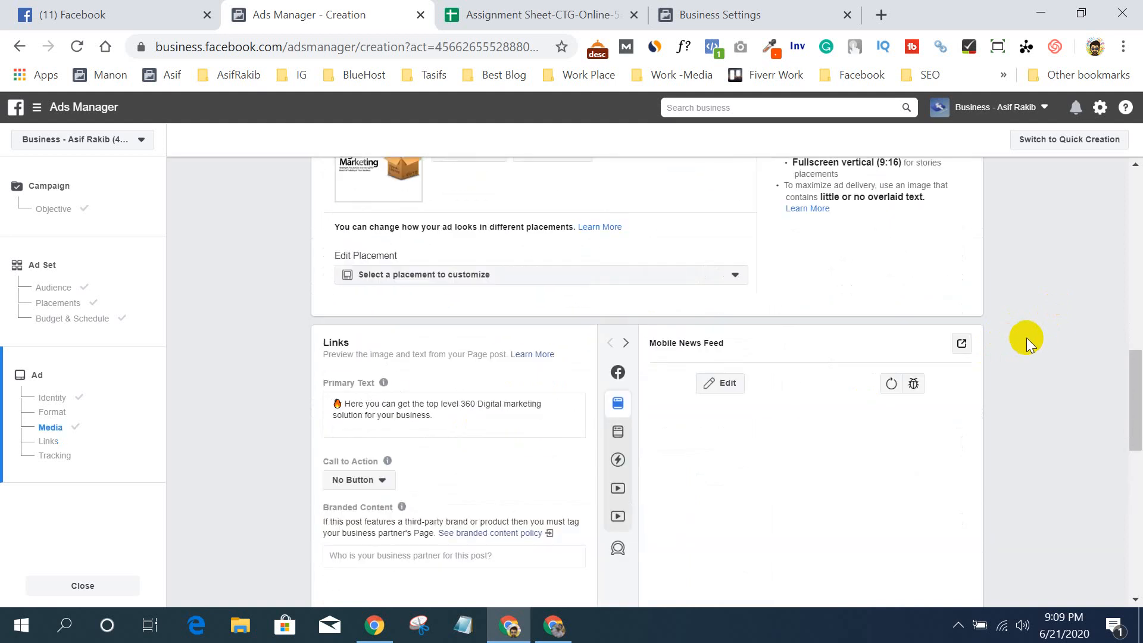
{"action": "scroll", "coordinate": [1027, 338], "scroll_direction": "down", "scroll_amount": 3}
{"action": "scroll", "coordinate": [1020, 331], "scroll_direction": "up", "scroll_amount": 2}
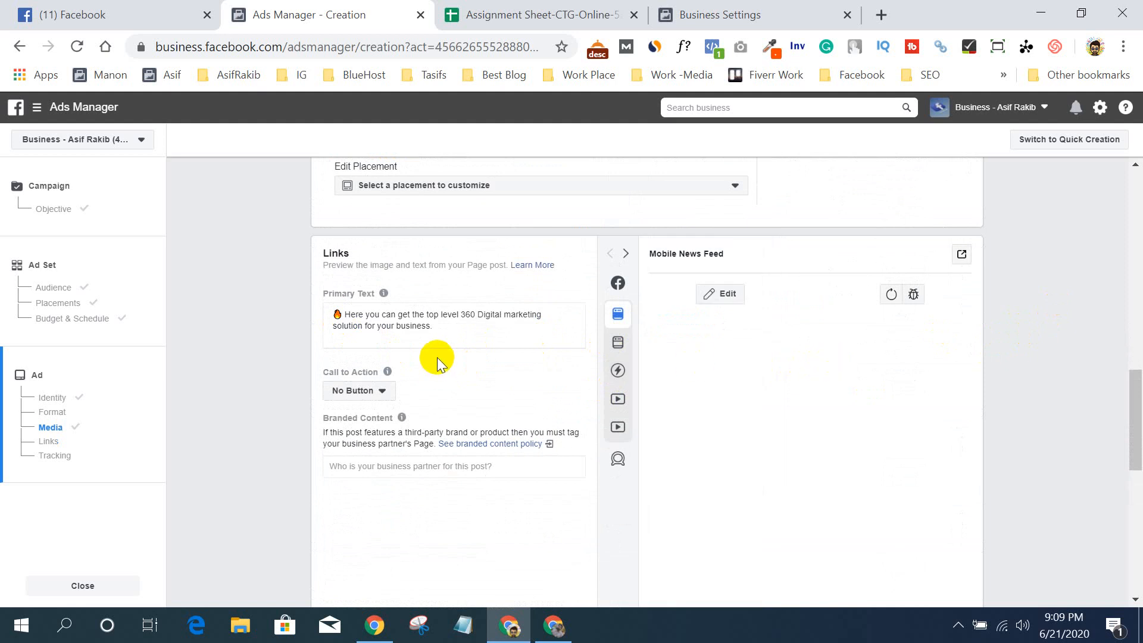
{"action": "left_click", "coordinate": [382, 391]}
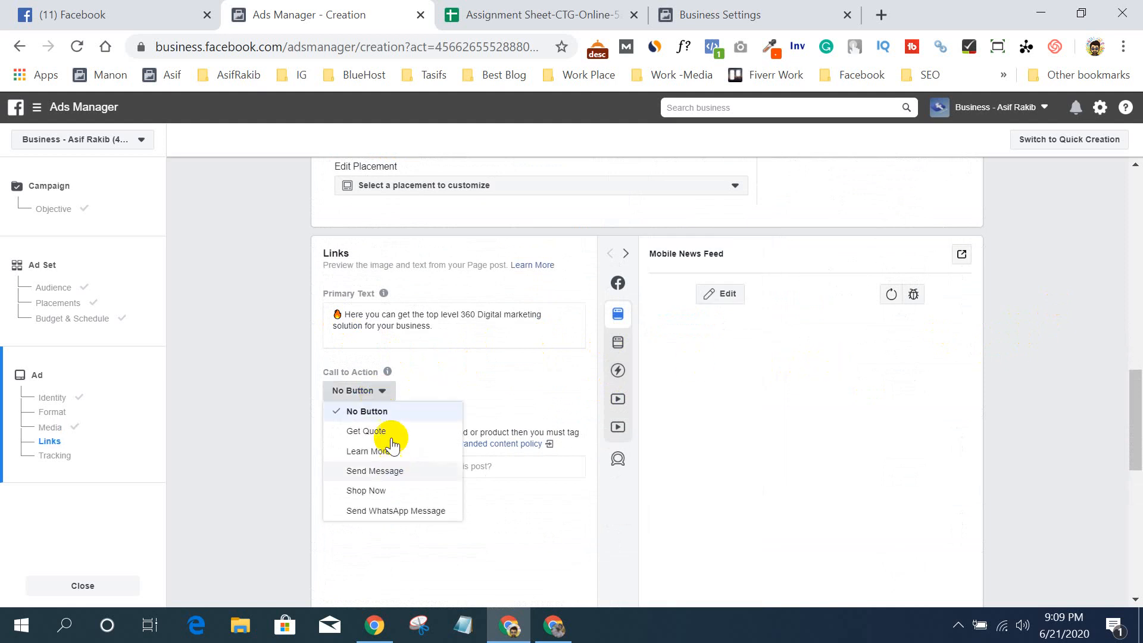
{"action": "left_click", "coordinate": [396, 470]}
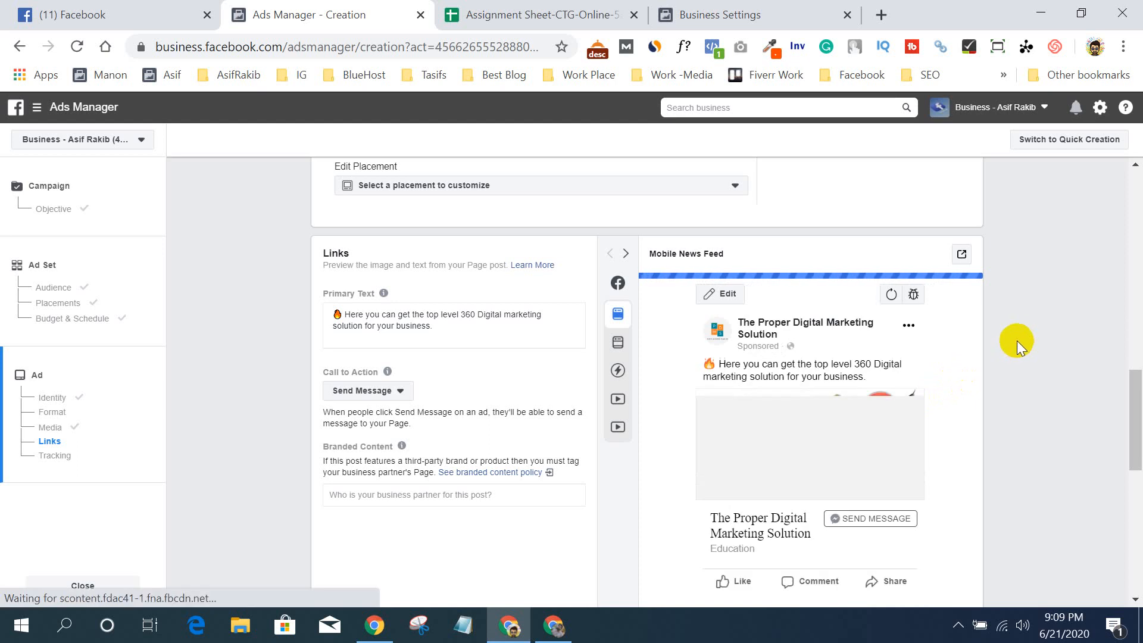
- Preview the ad in Desktop News Feed, Instant Articles and both Facebook In-Stream Video placements, ending on Mobile News Feed
{"action": "scroll", "coordinate": [1018, 342], "scroll_direction": "down", "scroll_amount": 2}
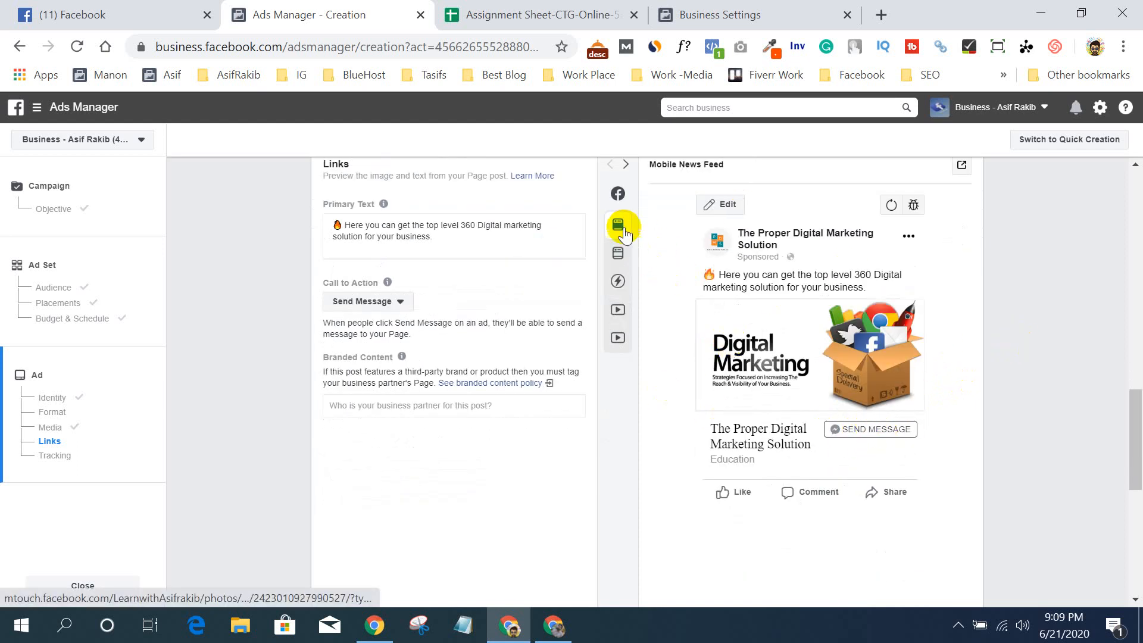
{"action": "mouse_move", "coordinate": [651, 232]}
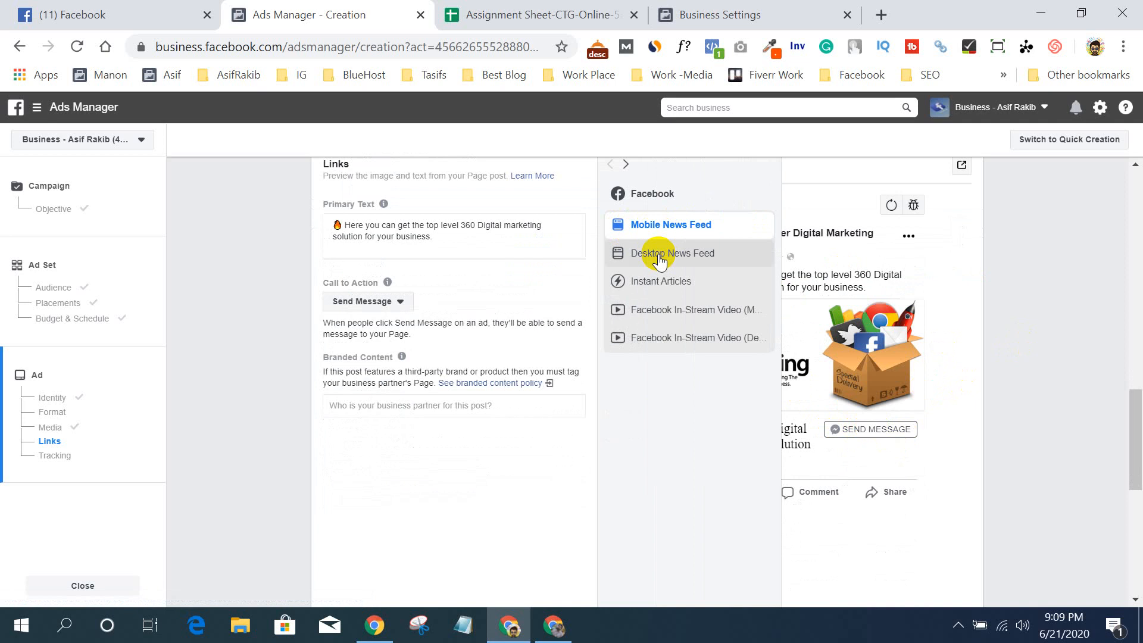
{"action": "left_click", "coordinate": [659, 260]}
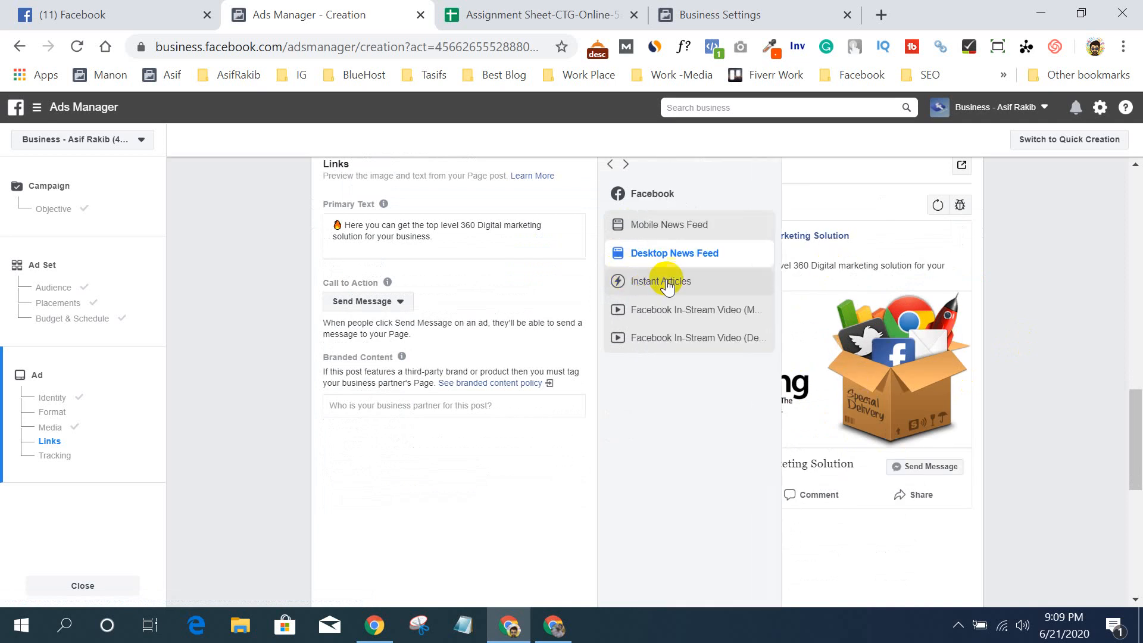
{"action": "left_click", "coordinate": [665, 285]}
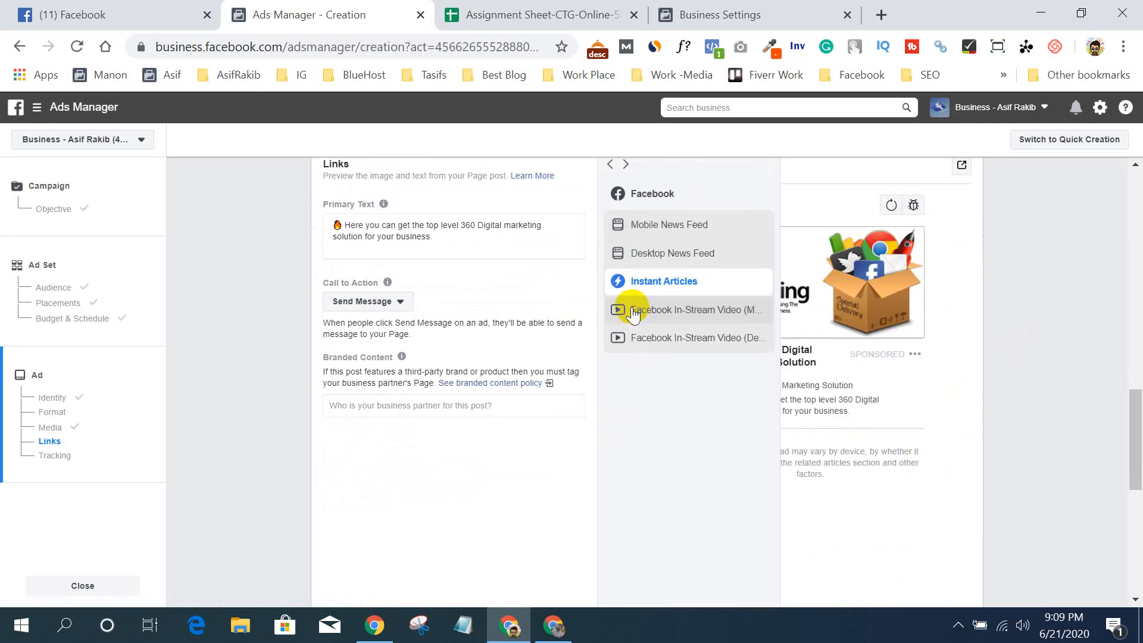
{"action": "left_click", "coordinate": [685, 309]}
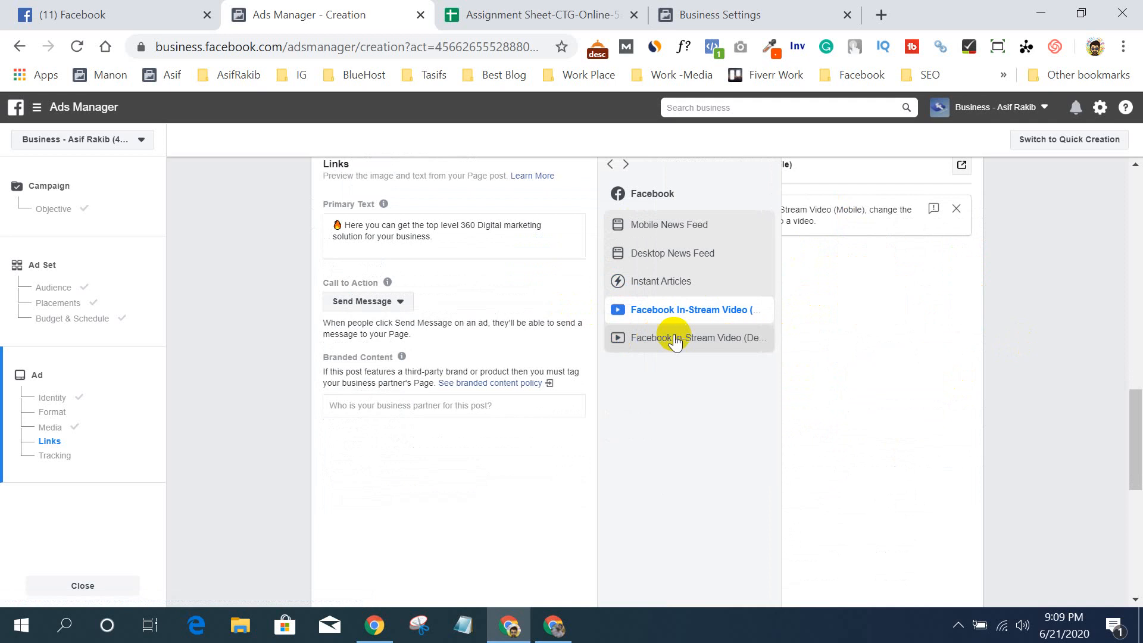
{"action": "left_click", "coordinate": [676, 340]}
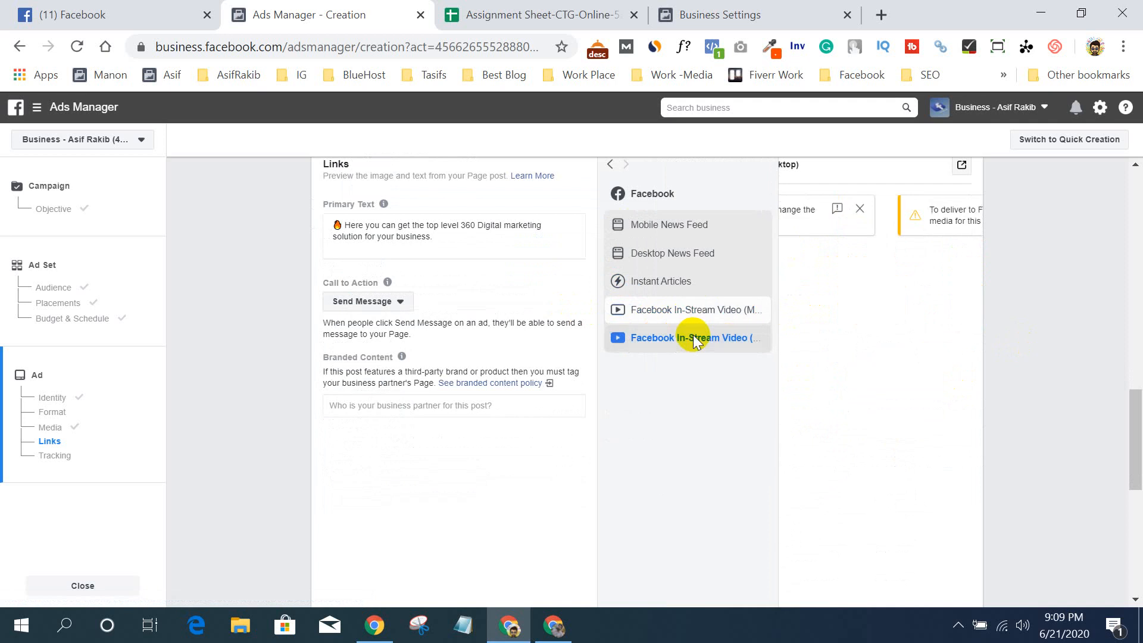
{"action": "left_click", "coordinate": [659, 227]}
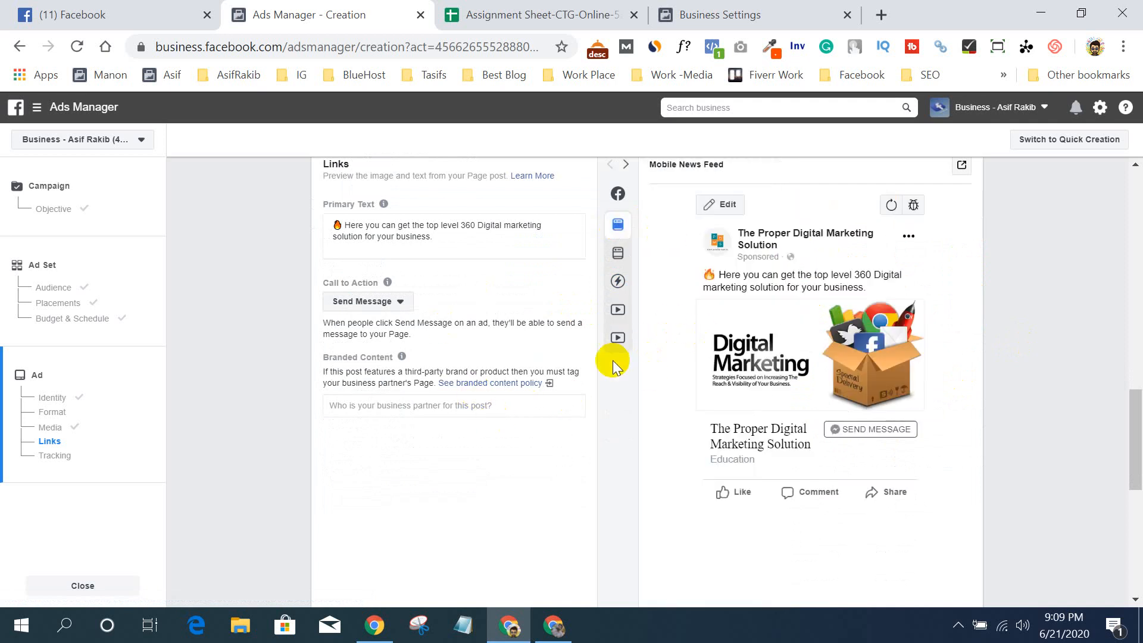
- Review the ad's Tracking section and the final review and confirmation options, leaving the settings as they are
{"action": "scroll", "coordinate": [563, 426], "scroll_direction": "down", "scroll_amount": 5}
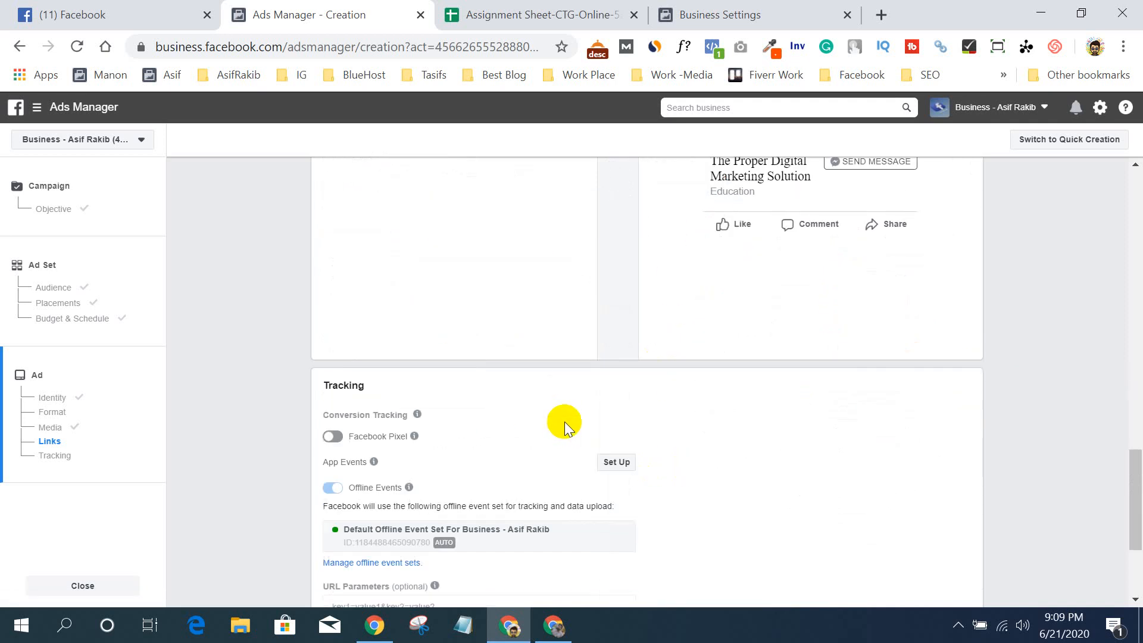
{"action": "scroll", "coordinate": [566, 387], "scroll_direction": "down", "scroll_amount": 6}
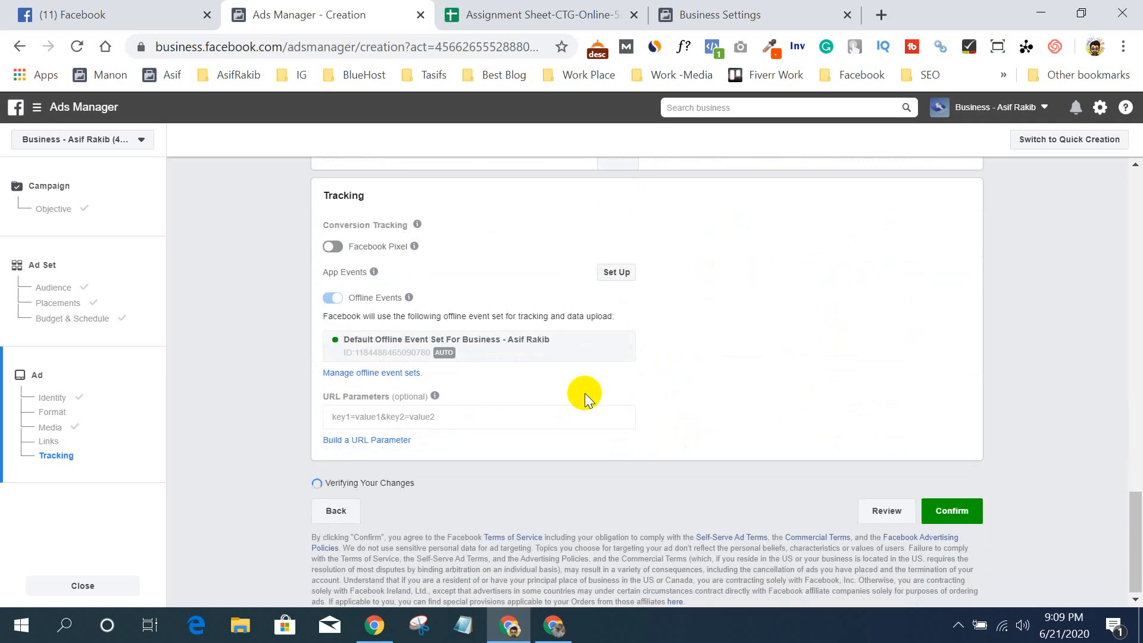
{"action": "scroll", "coordinate": [584, 393], "scroll_direction": "up", "scroll_amount": 10}
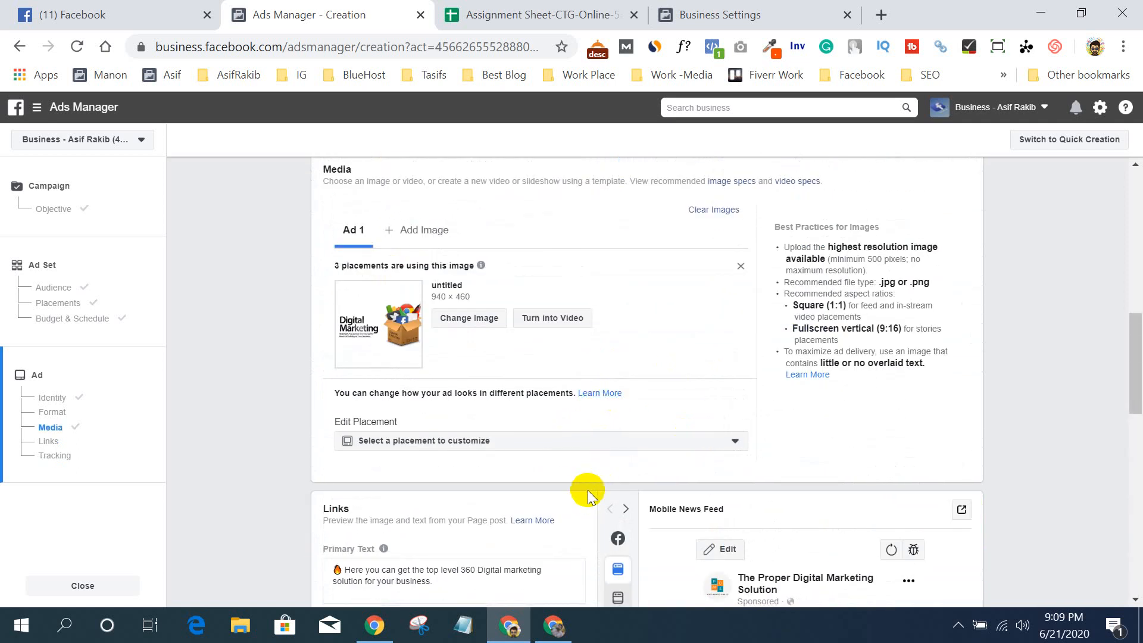
- Review the ad's Media, Links with Mobile News Feed preview, and Tracking sections, including the final Review and Confirm options
{"action": "scroll", "coordinate": [588, 491], "scroll_direction": "down", "scroll_amount": 10}
{"action": "scroll", "coordinate": [739, 433], "scroll_direction": "up", "scroll_amount": 4}
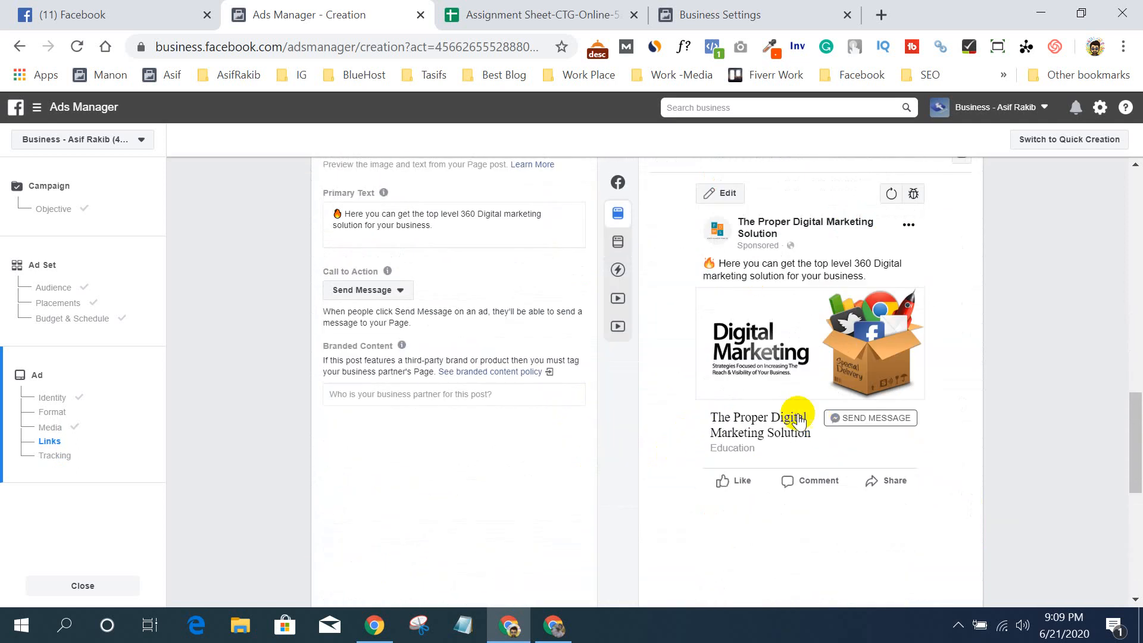
{"action": "scroll", "coordinate": [628, 462], "scroll_direction": "down", "scroll_amount": 5}
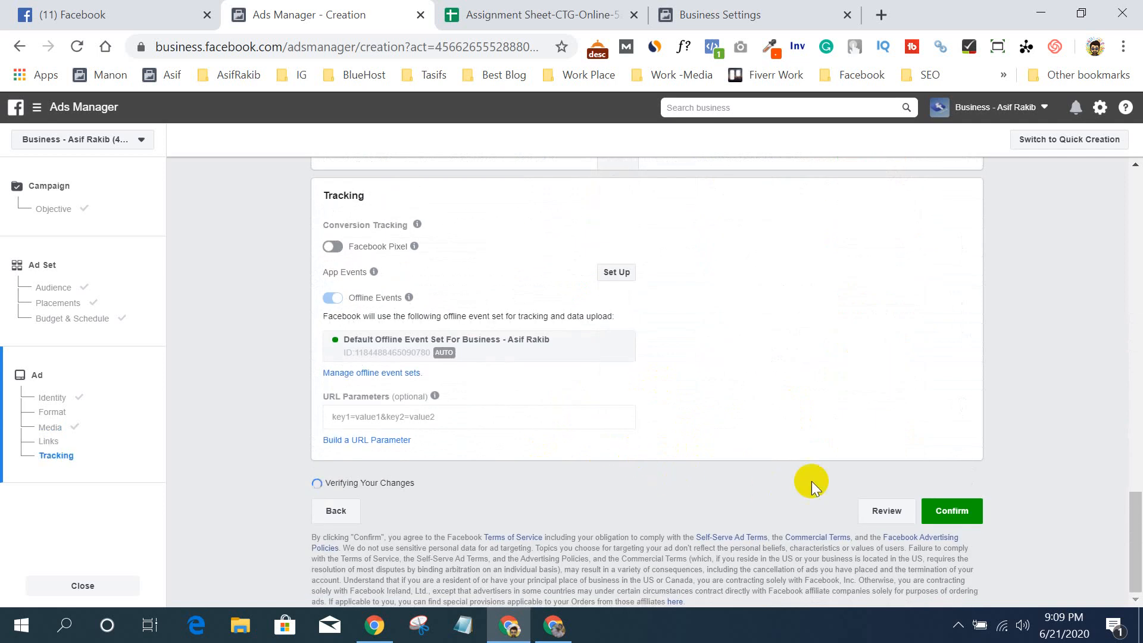
{"action": "left_click", "coordinate": [951, 518]}
{"action": "scroll", "coordinate": [1014, 325], "scroll_direction": "up", "scroll_amount": 4}
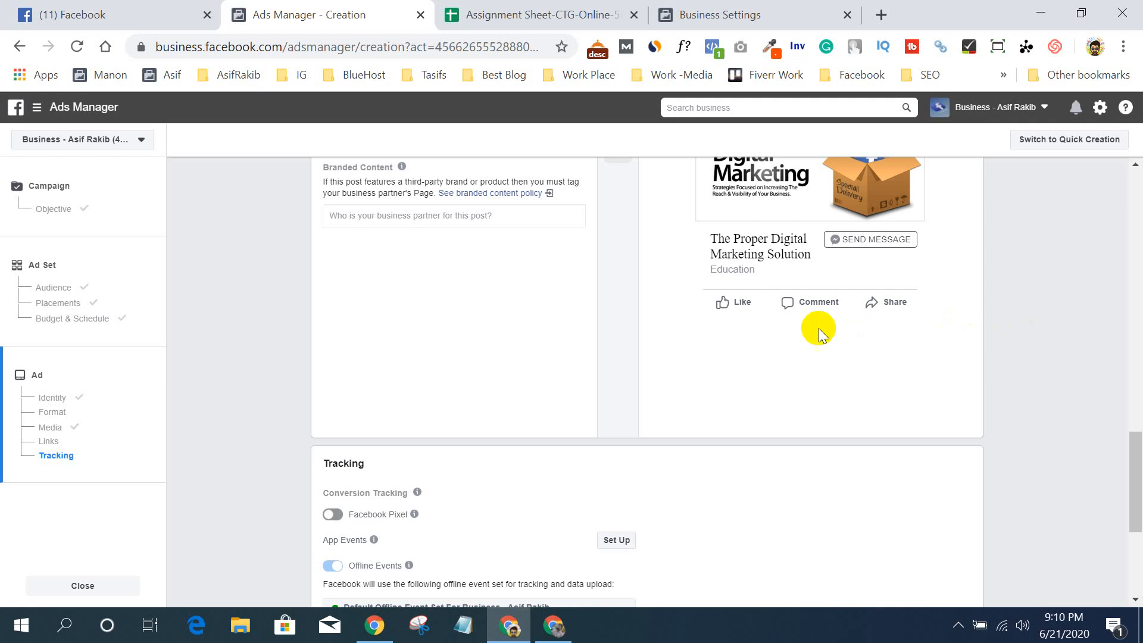
{"action": "scroll", "coordinate": [623, 382], "scroll_direction": "up", "scroll_amount": 3}
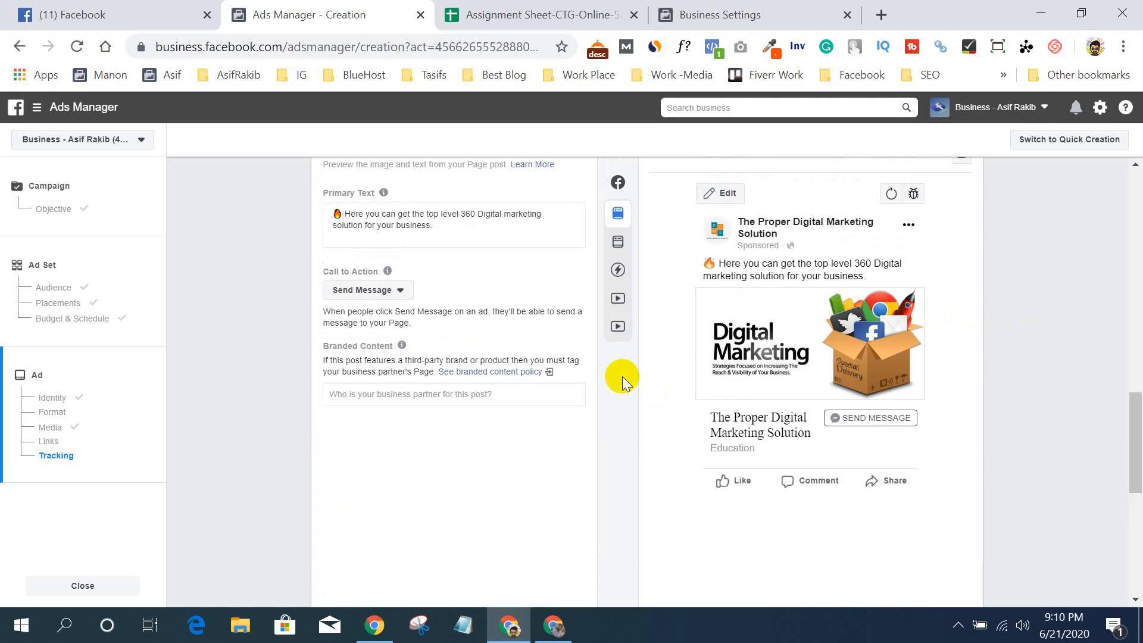
{"action": "scroll", "coordinate": [622, 381], "scroll_direction": "down", "scroll_amount": 3}
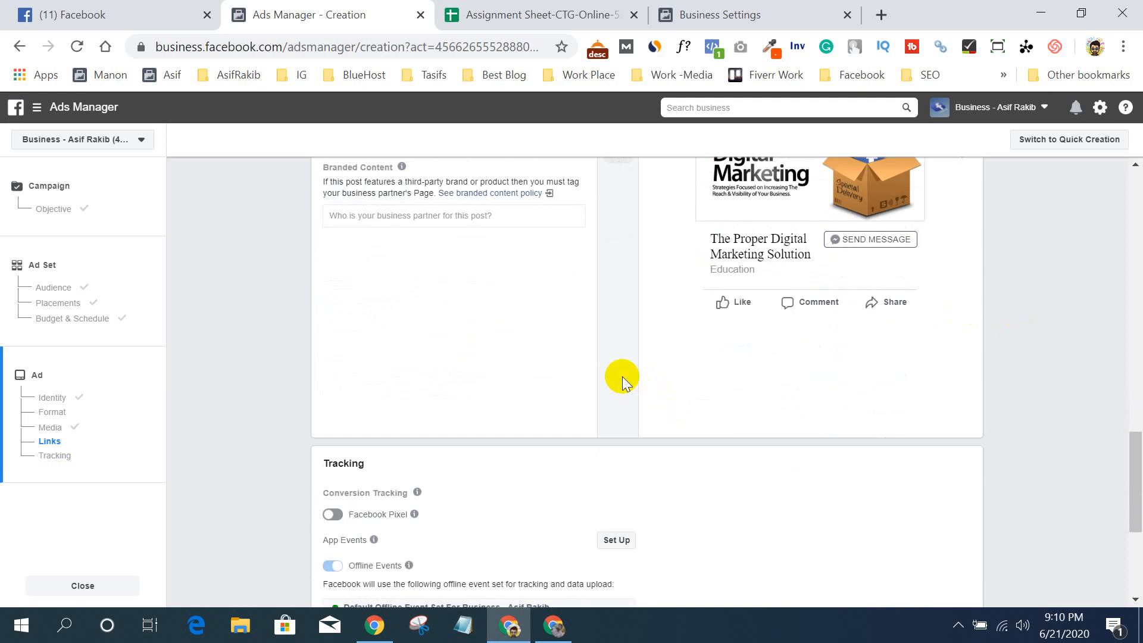
{"action": "scroll", "coordinate": [622, 381], "scroll_direction": "down", "scroll_amount": 3}
{"action": "scroll", "coordinate": [742, 374], "scroll_direction": "down", "scroll_amount": 2}
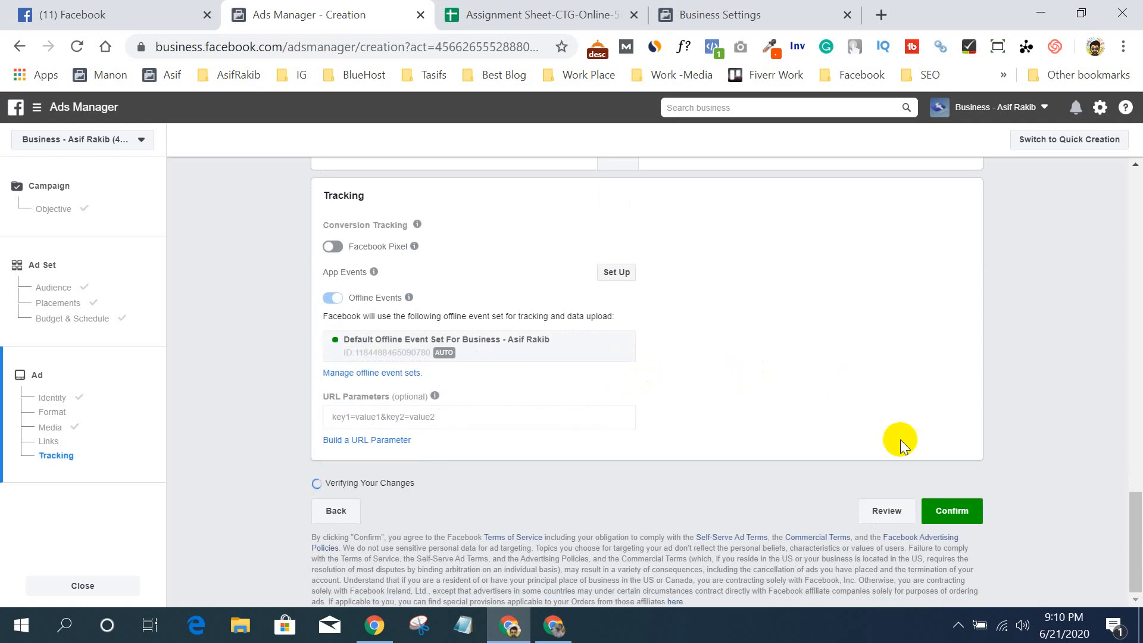
{"action": "scroll", "coordinate": [762, 365], "scroll_direction": "up", "scroll_amount": 15}
{"action": "scroll", "coordinate": [761, 369], "scroll_direction": "down", "scroll_amount": 6}
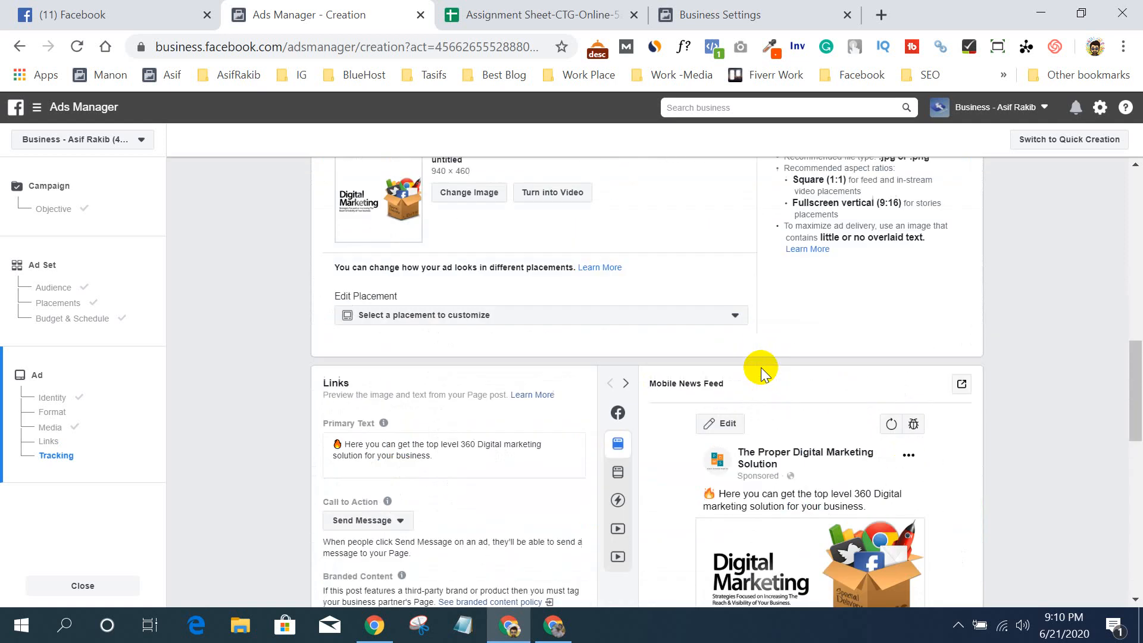
{"action": "scroll", "coordinate": [569, 358], "scroll_direction": "up", "scroll_amount": 3}
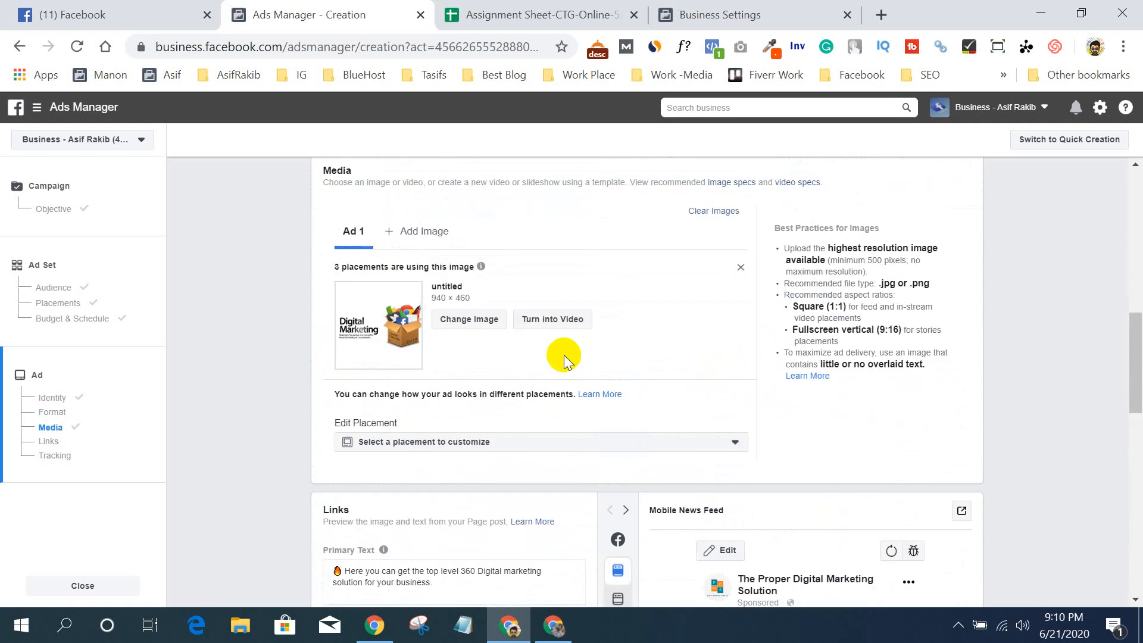
{"action": "scroll", "coordinate": [563, 356], "scroll_direction": "up", "scroll_amount": 4}
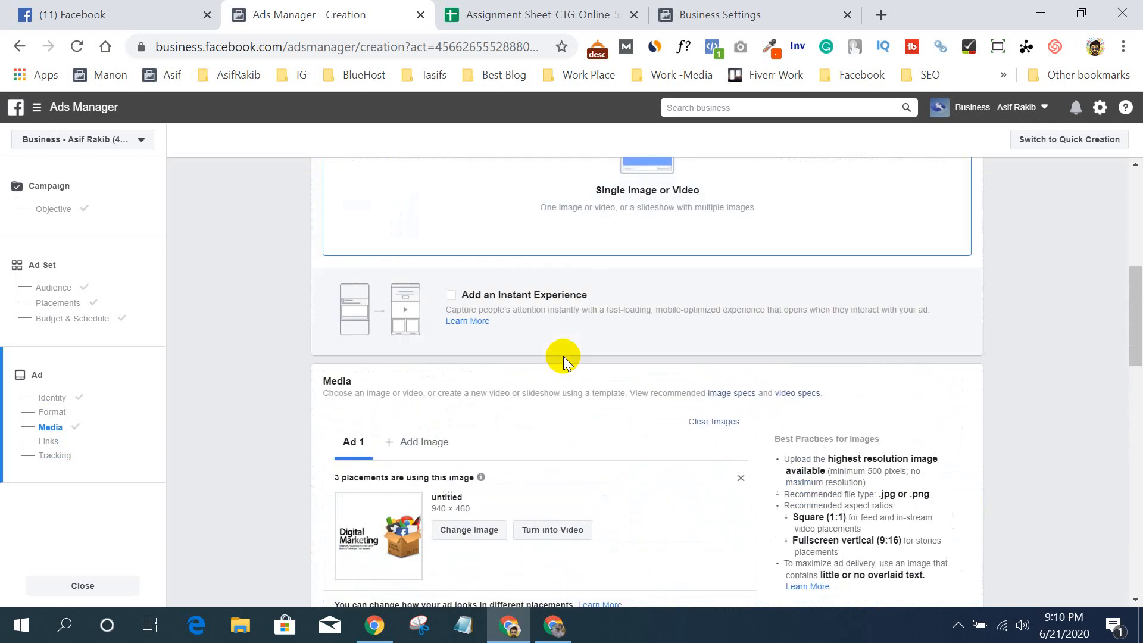
{"action": "scroll", "coordinate": [564, 356], "scroll_direction": "down", "scroll_amount": 5}
{"action": "scroll", "coordinate": [563, 356], "scroll_direction": "down", "scroll_amount": 5}
{"action": "scroll", "coordinate": [559, 357], "scroll_direction": "up", "scroll_amount": 11}
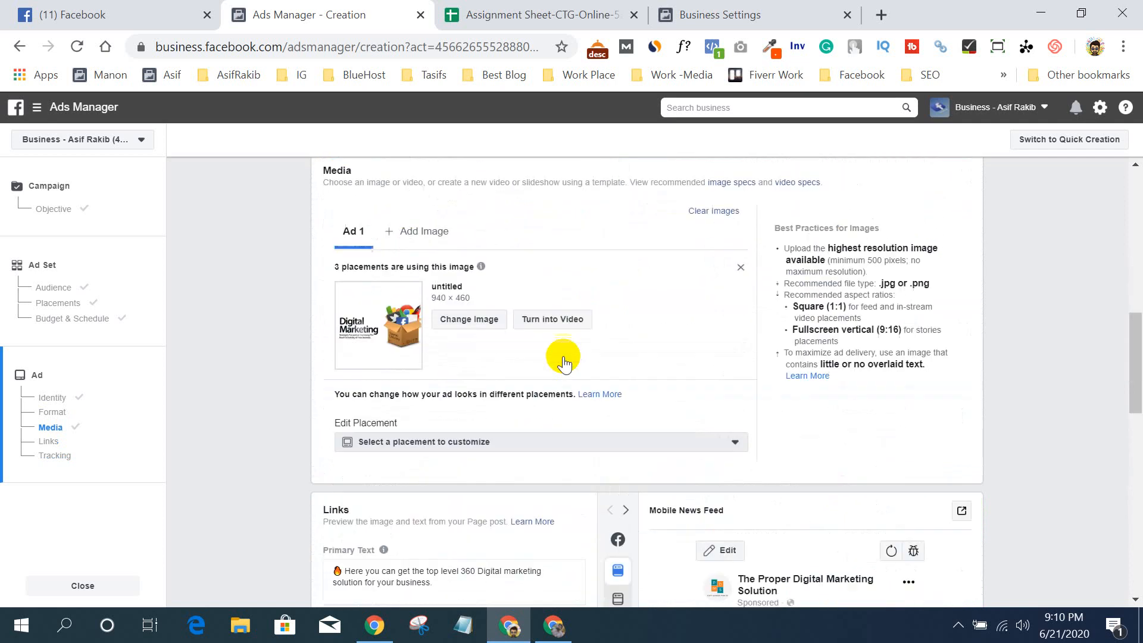
- Switch the ad's creative source to Use Existing Post and check the Page's post selection dialog
{"action": "scroll", "coordinate": [538, 384], "scroll_direction": "up", "scroll_amount": 3}
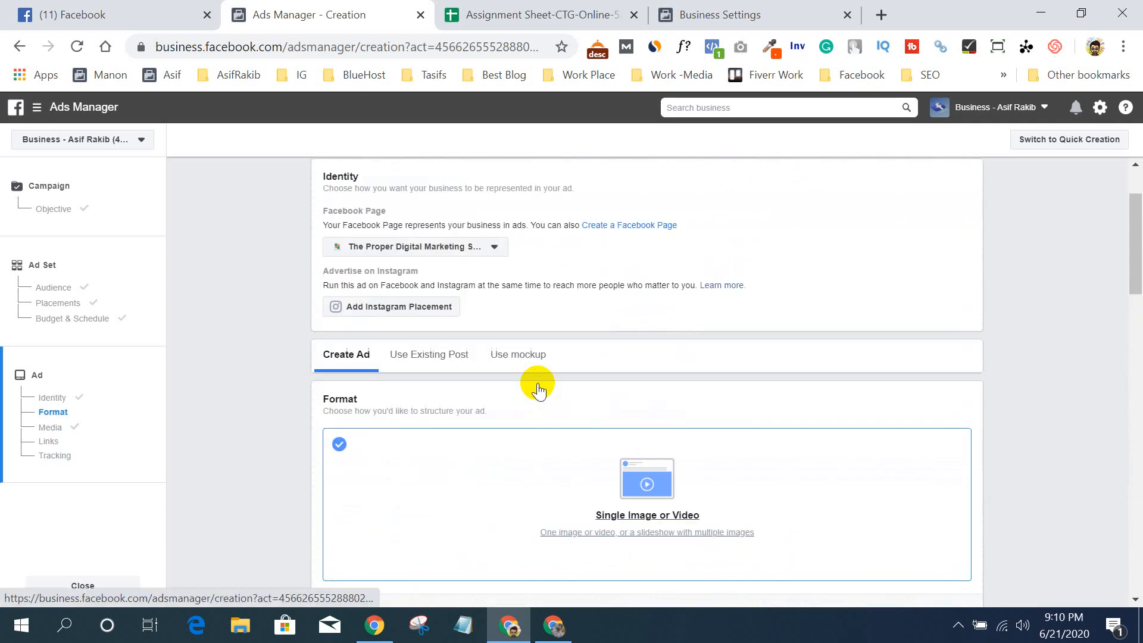
{"action": "left_click", "coordinate": [419, 361]}
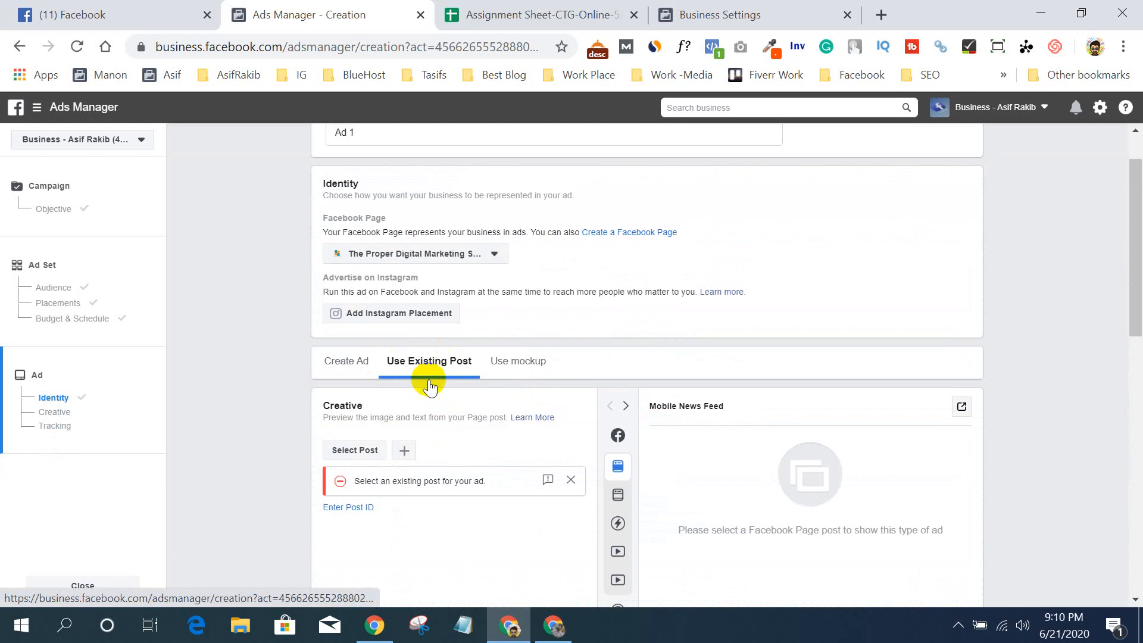
{"action": "scroll", "coordinate": [244, 414], "scroll_direction": "down", "scroll_amount": 1}
{"action": "left_click", "coordinate": [355, 361]}
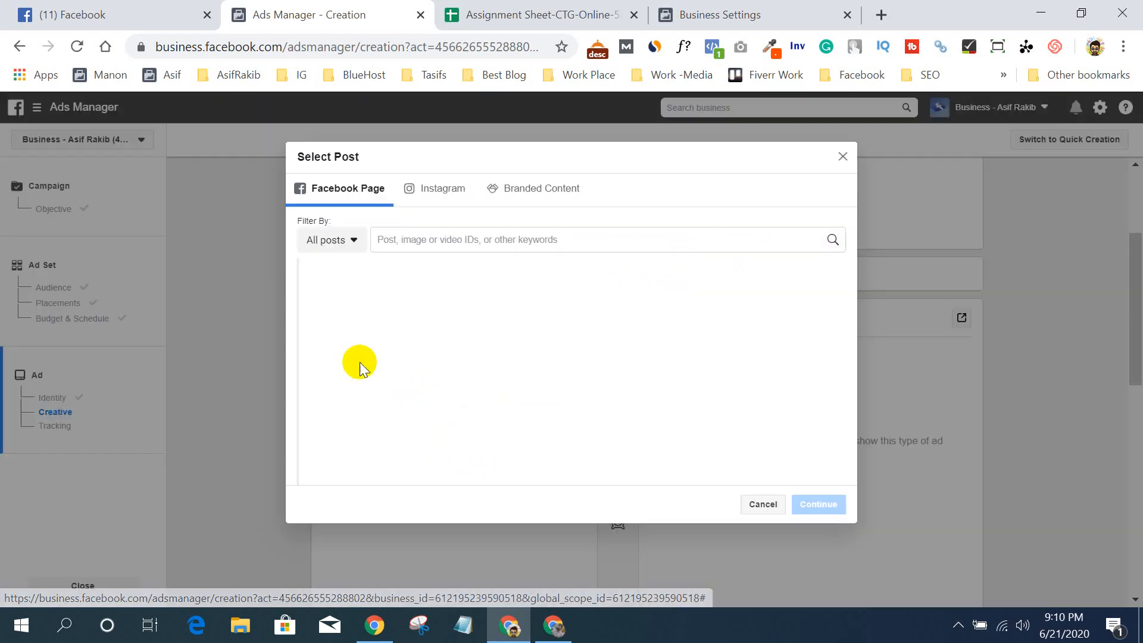
{"action": "left_click", "coordinate": [843, 157]}
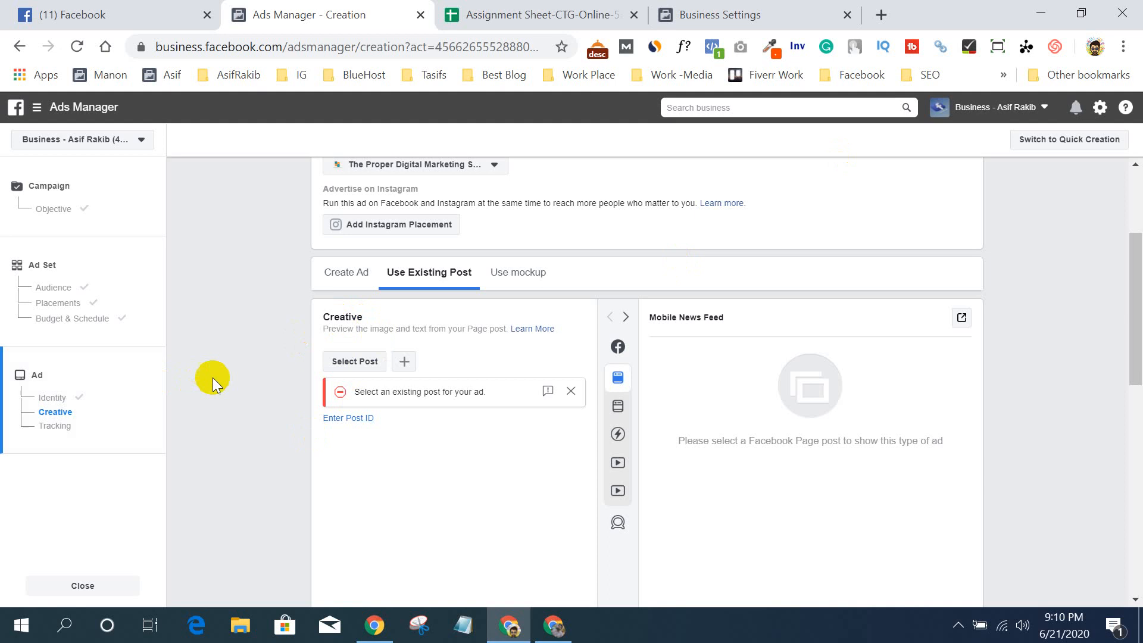
{"action": "scroll", "coordinate": [244, 369], "scroll_direction": "down", "scroll_amount": 1}
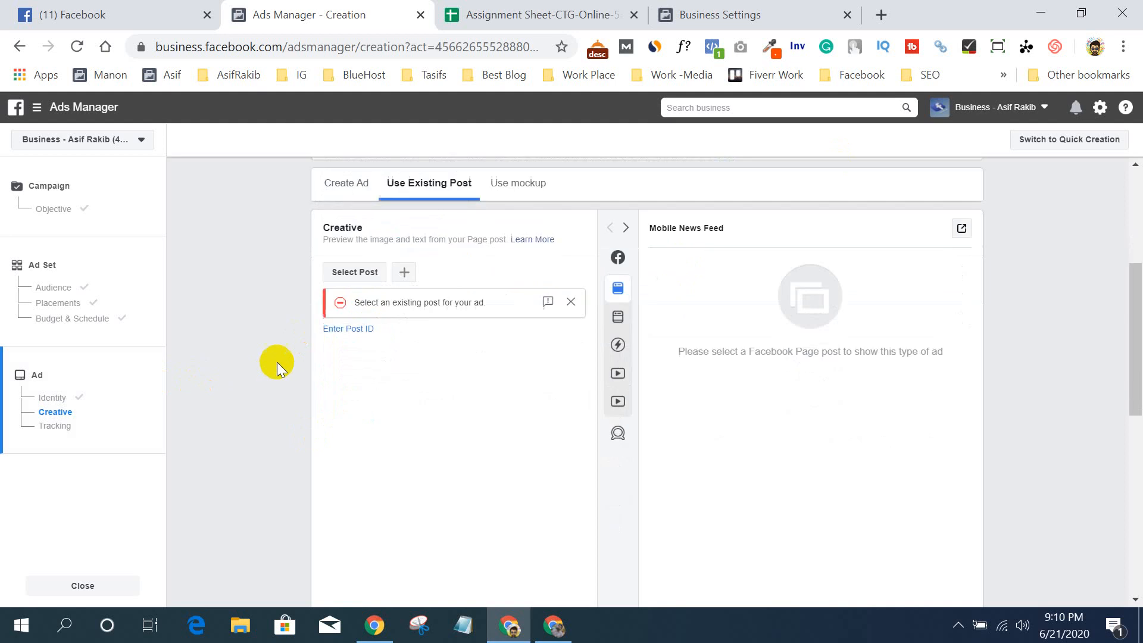
- Select the Page's Apr 1, 2020 cover photo post as the ad's creative
{"action": "left_click", "coordinate": [353, 273]}
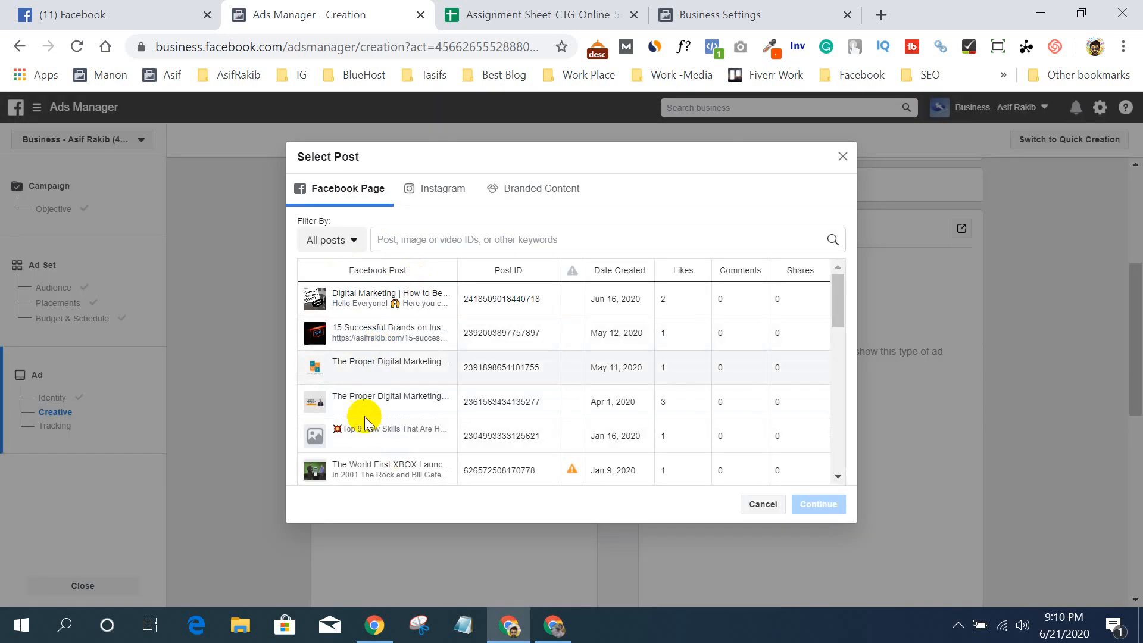
{"action": "left_click", "coordinate": [371, 397]}
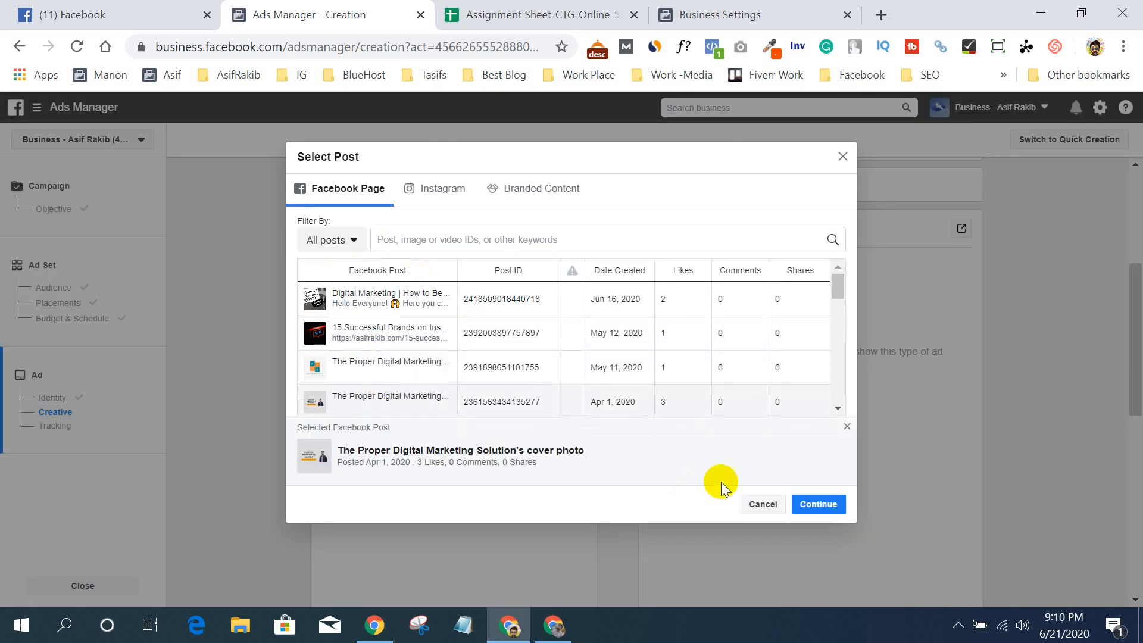
{"action": "left_click", "coordinate": [810, 510]}
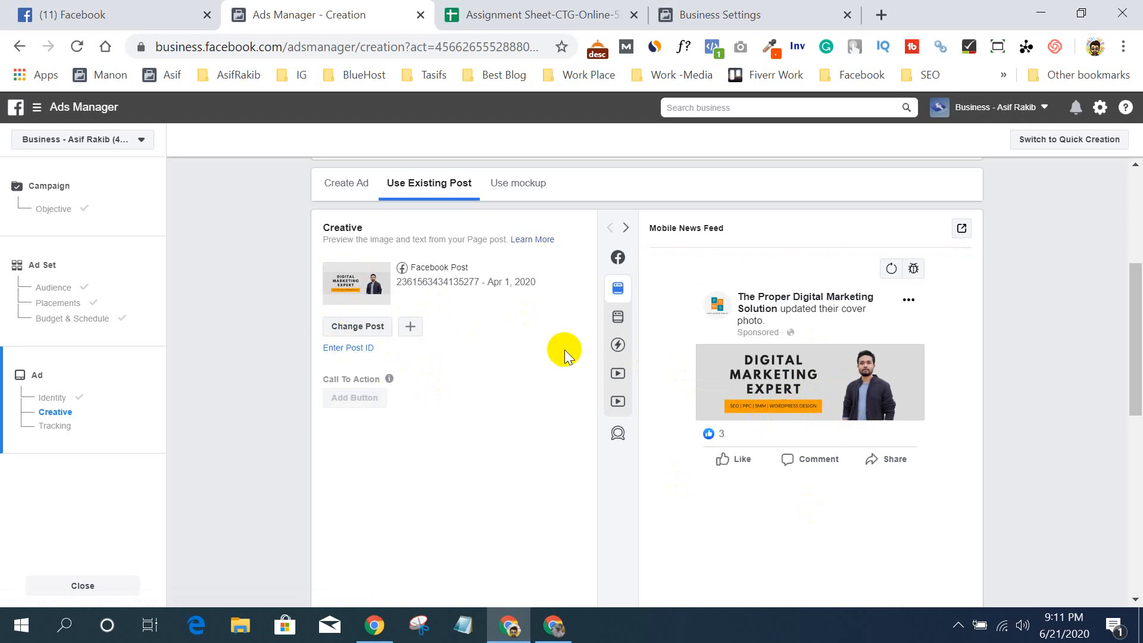
- Change the ad's post to the Page's Jan 4, 2020 post beginning #learnings #learningforlife
{"action": "left_click", "coordinate": [352, 332]}
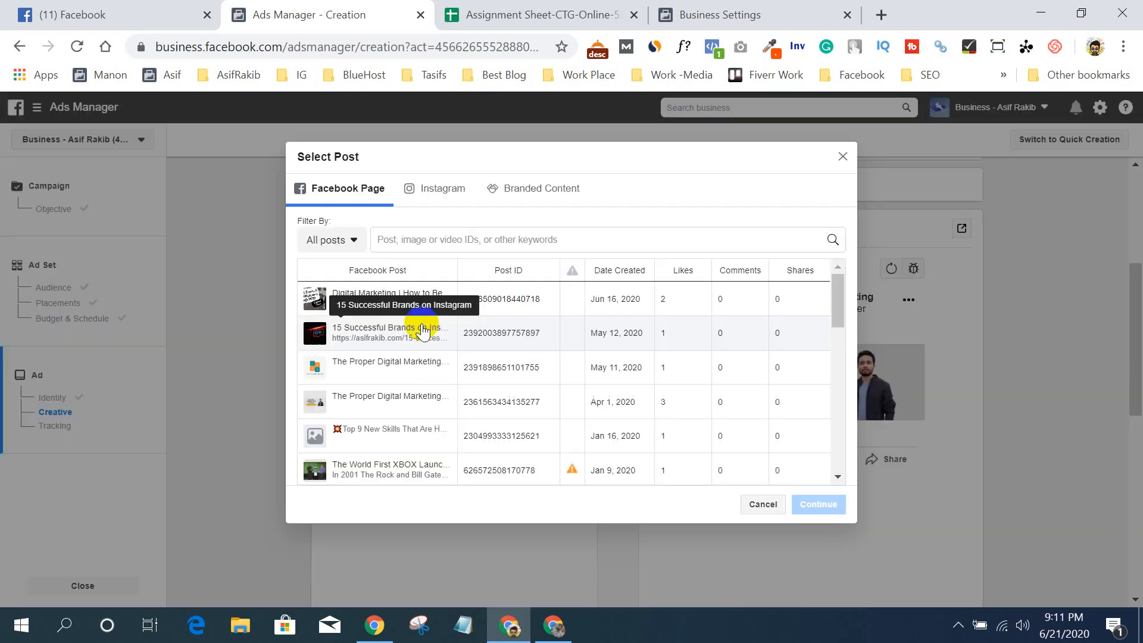
{"action": "scroll", "coordinate": [405, 334], "scroll_direction": "down", "scroll_amount": 5}
{"action": "scroll", "coordinate": [417, 370], "scroll_direction": "up", "scroll_amount": 3}
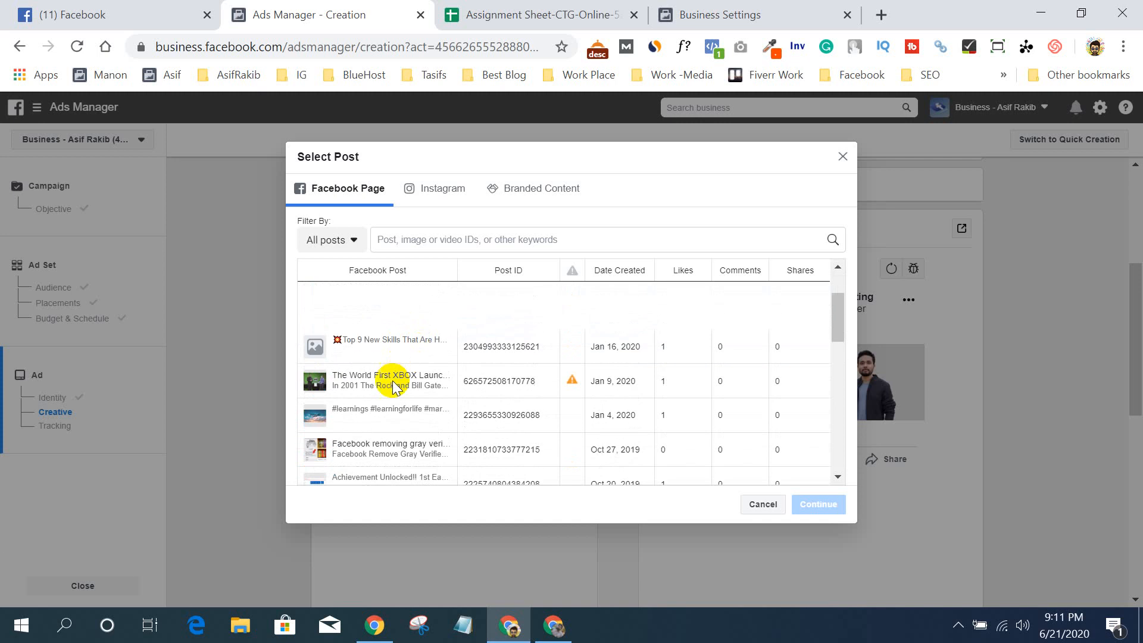
{"action": "left_click", "coordinate": [378, 410]}
{"action": "left_click", "coordinate": [809, 505]}
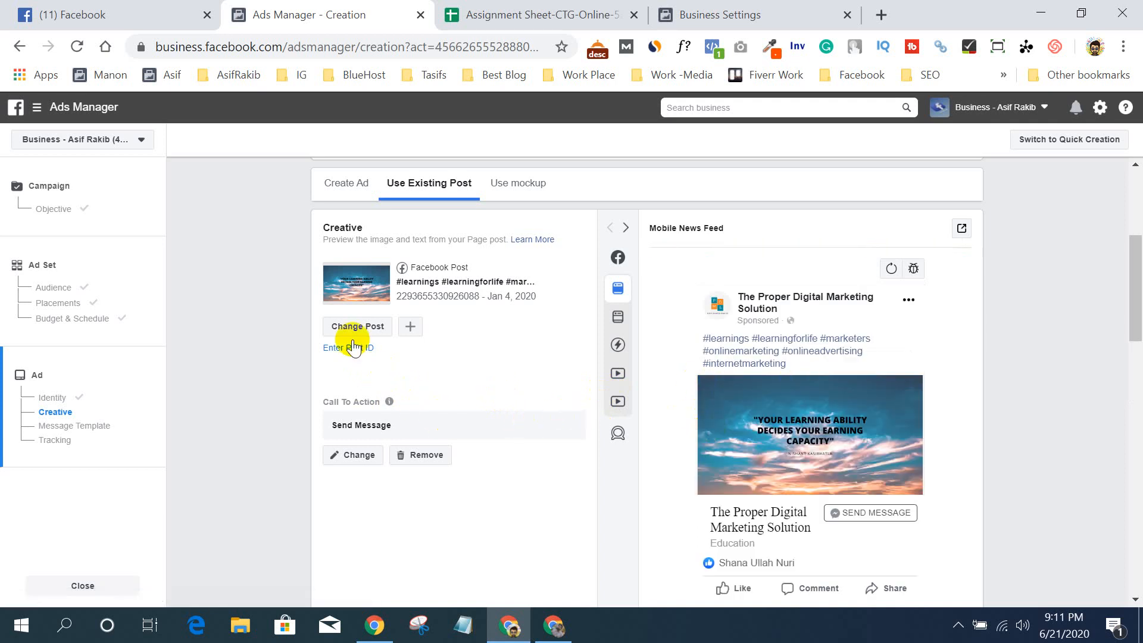
- Review the selected post's preview and call to action, then compare the new and existing Message Template options
{"action": "scroll", "coordinate": [803, 438], "scroll_direction": "down", "scroll_amount": 2}
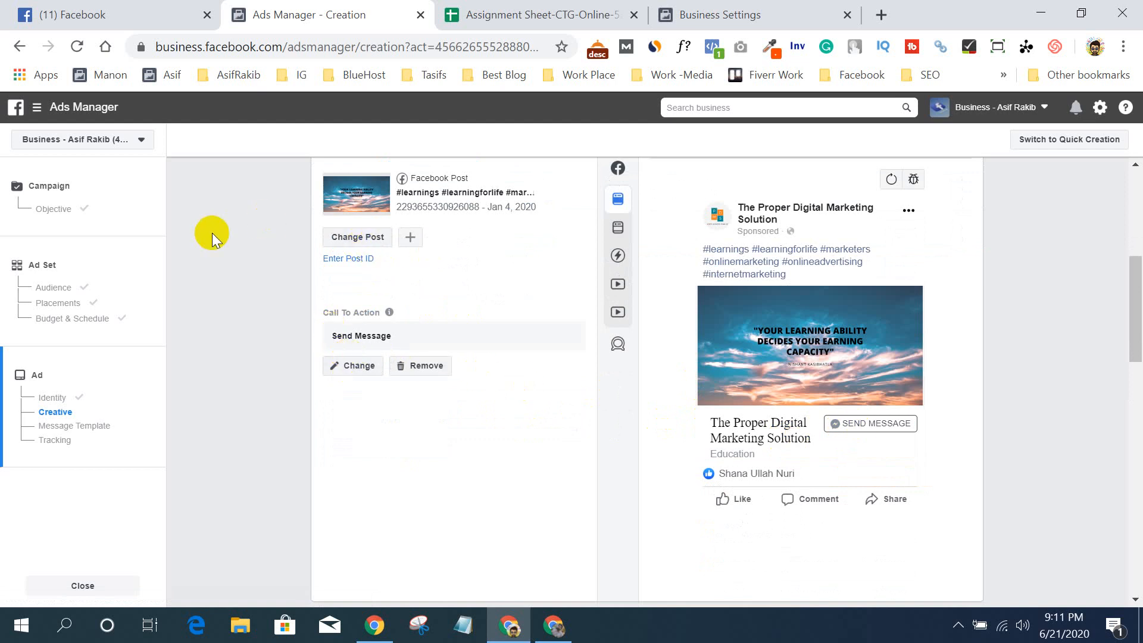
{"action": "scroll", "coordinate": [524, 280], "scroll_direction": "up", "scroll_amount": 2}
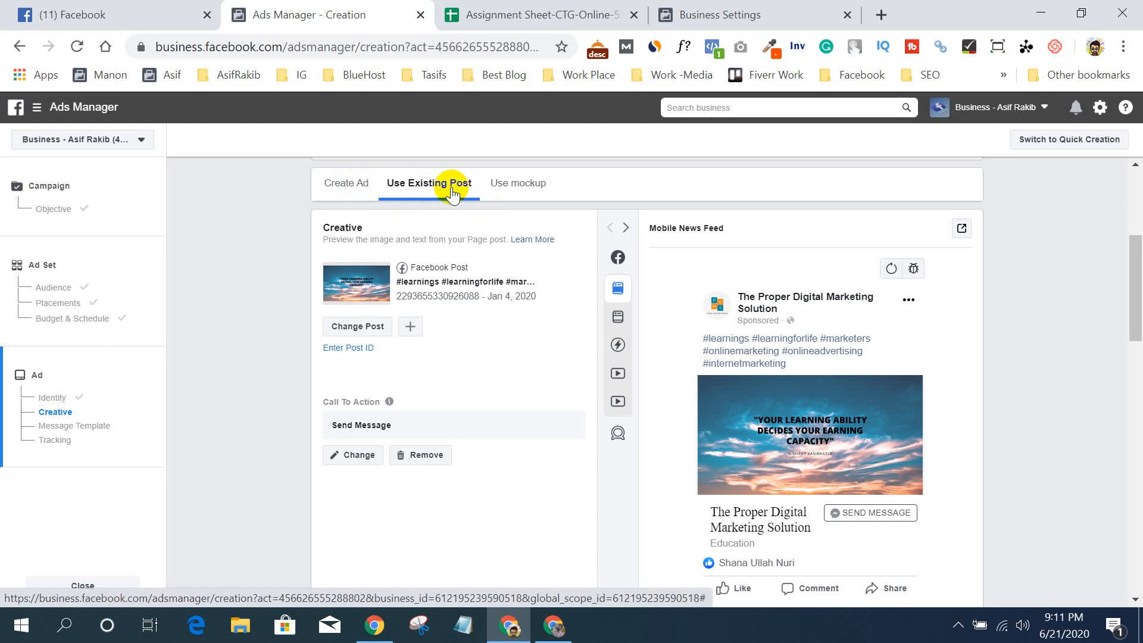
{"action": "scroll", "coordinate": [552, 338], "scroll_direction": "down", "scroll_amount": 6}
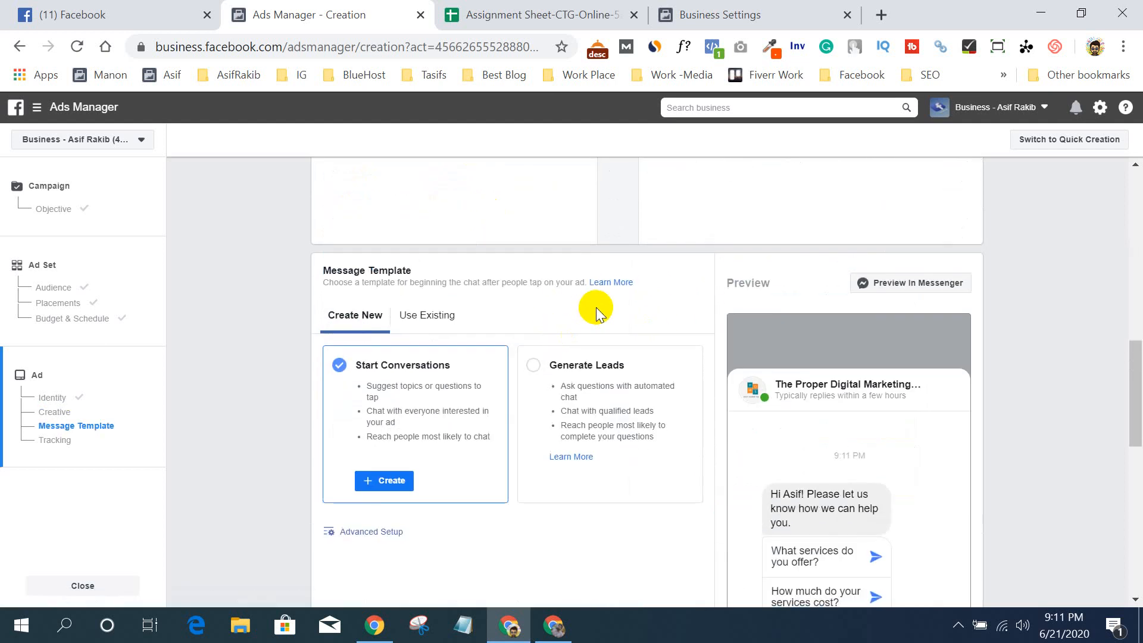
{"action": "scroll", "coordinate": [597, 310], "scroll_direction": "up", "scroll_amount": 5}
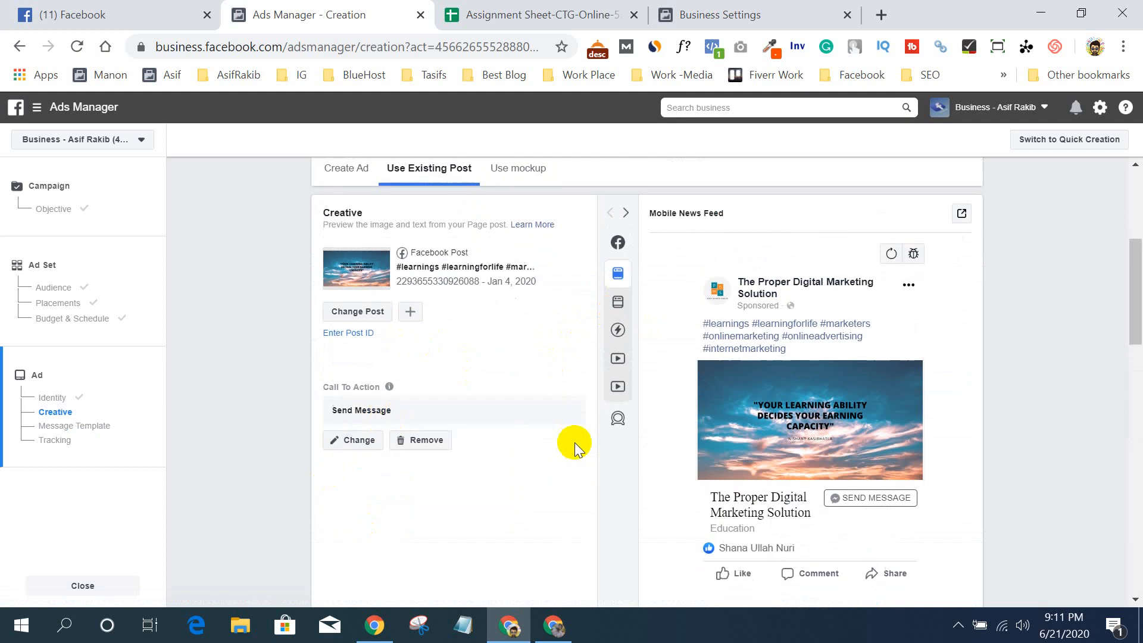
{"action": "scroll", "coordinate": [574, 442], "scroll_direction": "down", "scroll_amount": 5}
{"action": "scroll", "coordinate": [862, 462], "scroll_direction": "down", "scroll_amount": 3}
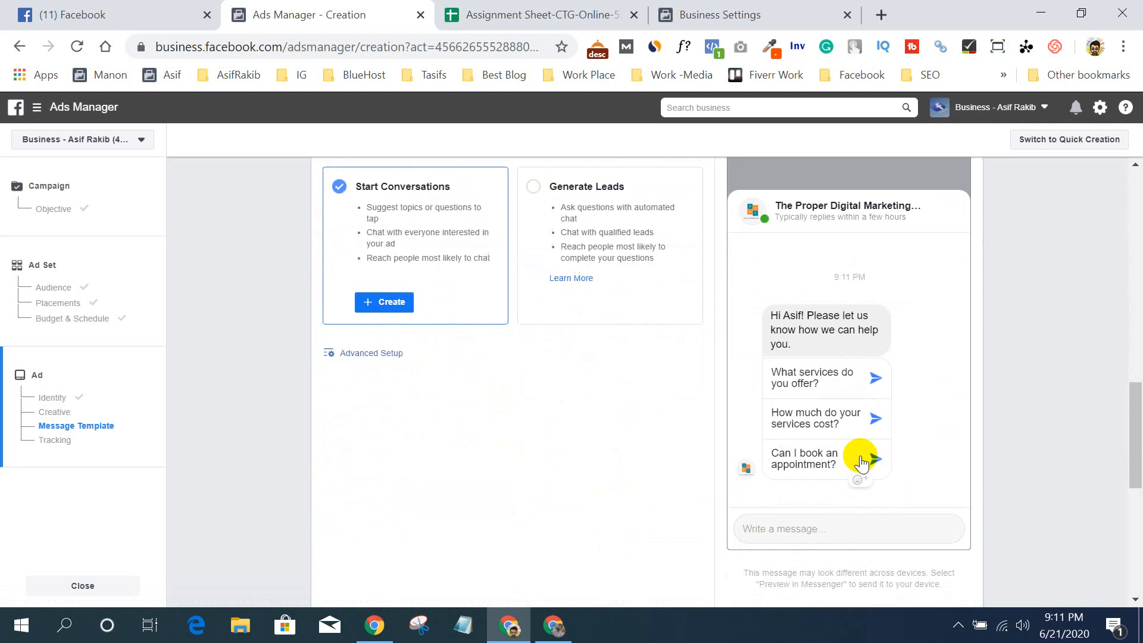
{"action": "scroll", "coordinate": [828, 405], "scroll_direction": "up", "scroll_amount": 2}
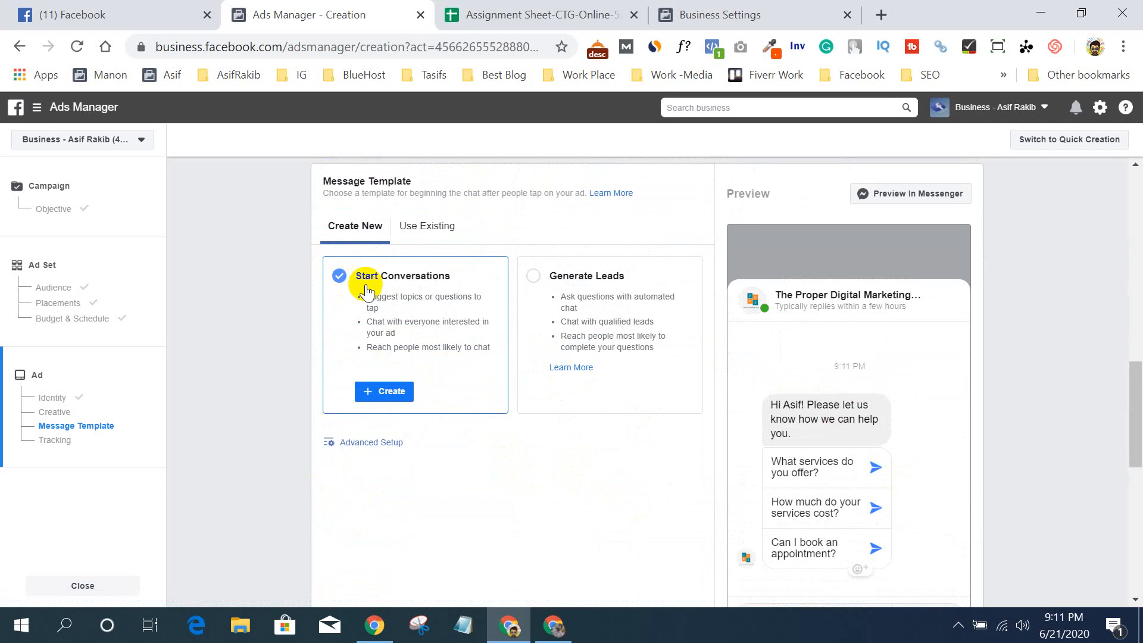
{"action": "left_click", "coordinate": [429, 231]}
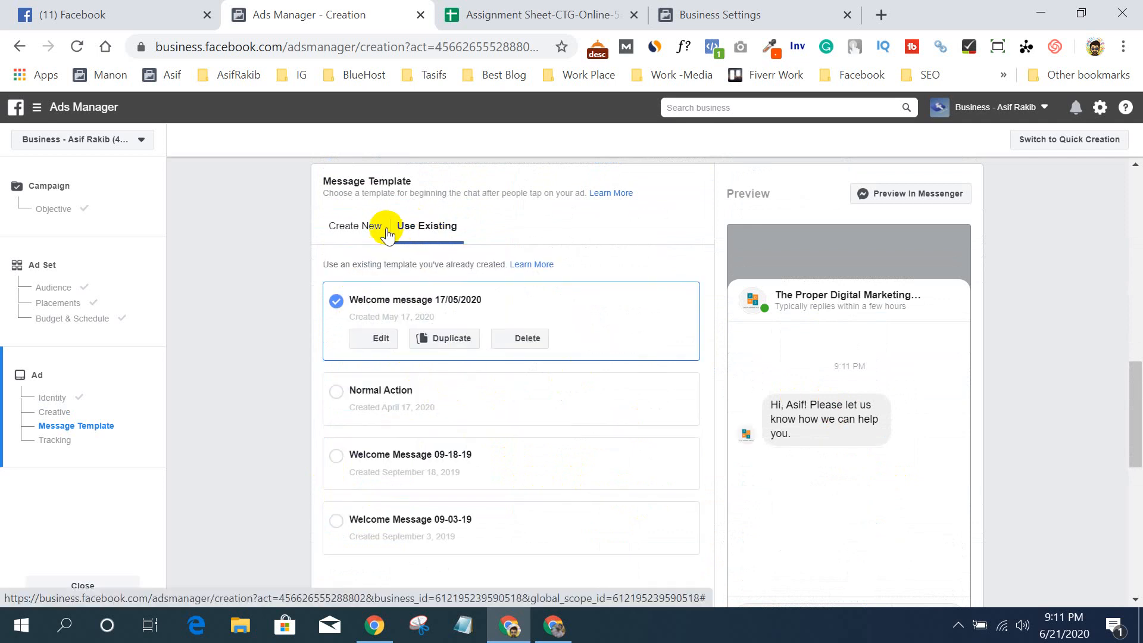
{"action": "left_click", "coordinate": [368, 226]}
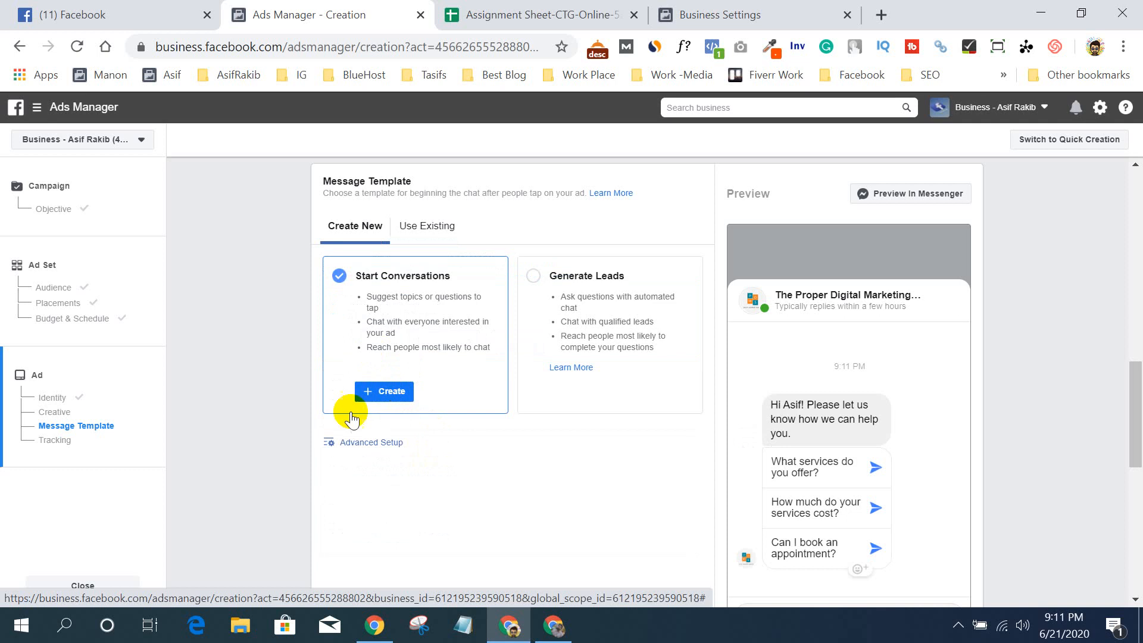
- Start creating a new Start Conversations message template and check its greeting formats, keeping Text Only
{"action": "scroll", "coordinate": [298, 416], "scroll_direction": "down", "scroll_amount": 2}
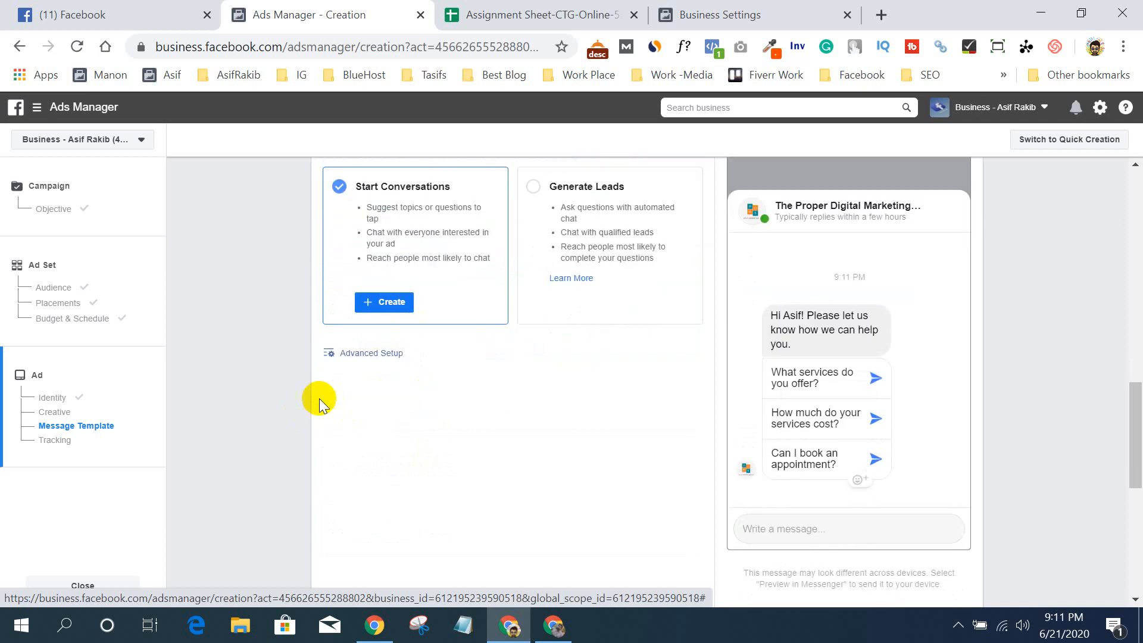
{"action": "left_click", "coordinate": [387, 304]}
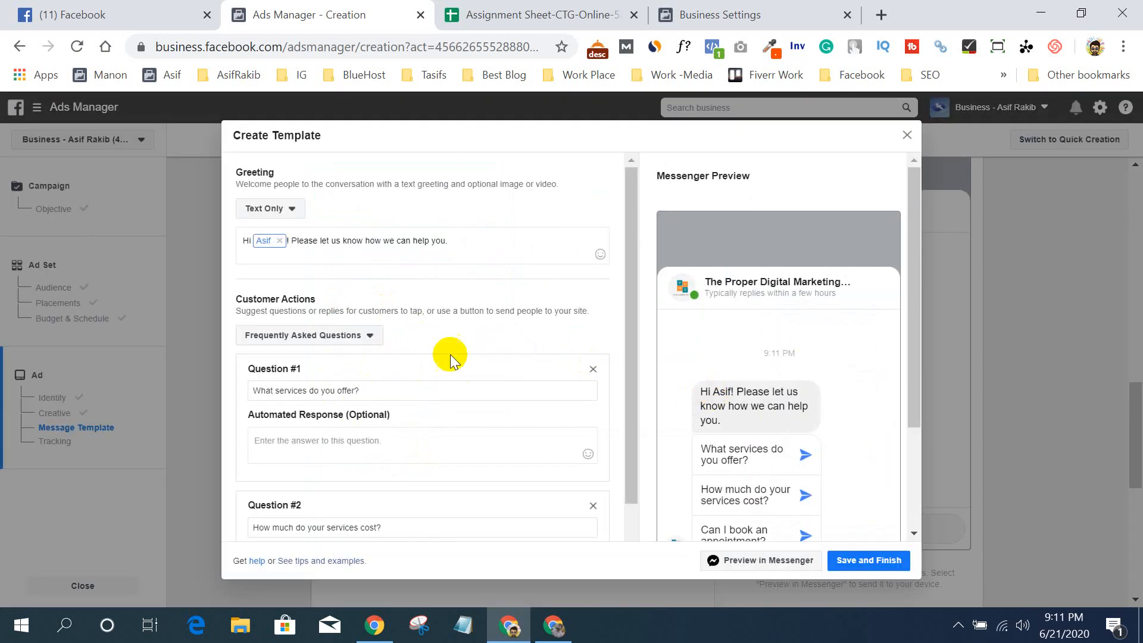
{"action": "left_click", "coordinate": [277, 215]}
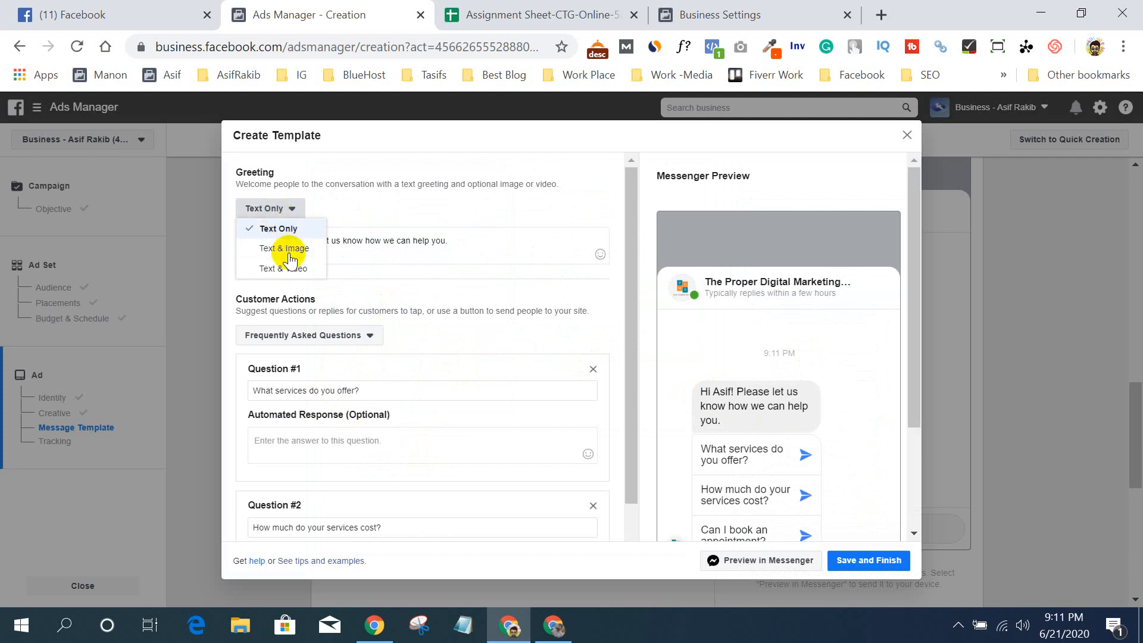
{"action": "left_click", "coordinate": [345, 245]}
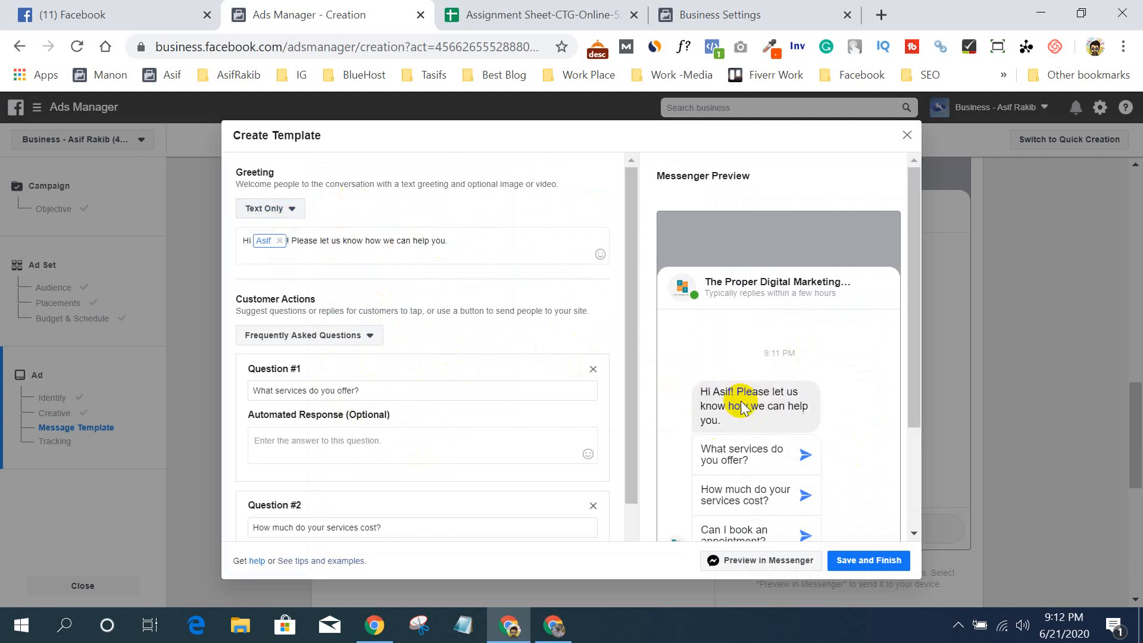
- Set the message template's Customer Actions to Quick Replies
{"action": "left_click", "coordinate": [323, 335]}
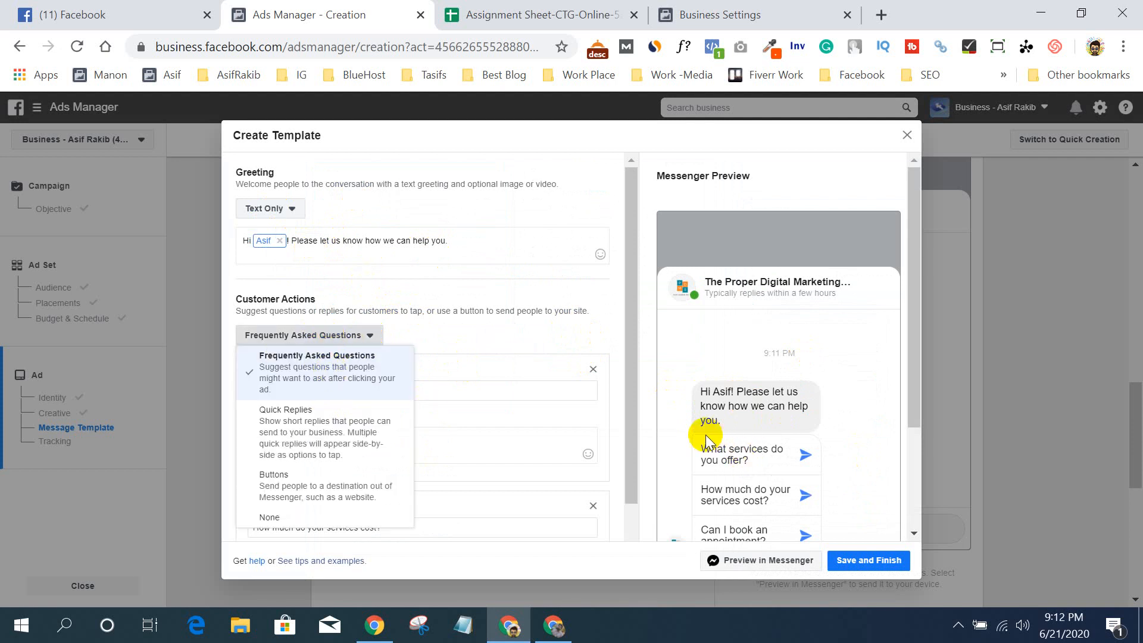
{"action": "scroll", "coordinate": [708, 429], "scroll_direction": "down", "scroll_amount": 2}
{"action": "left_click", "coordinate": [280, 435]}
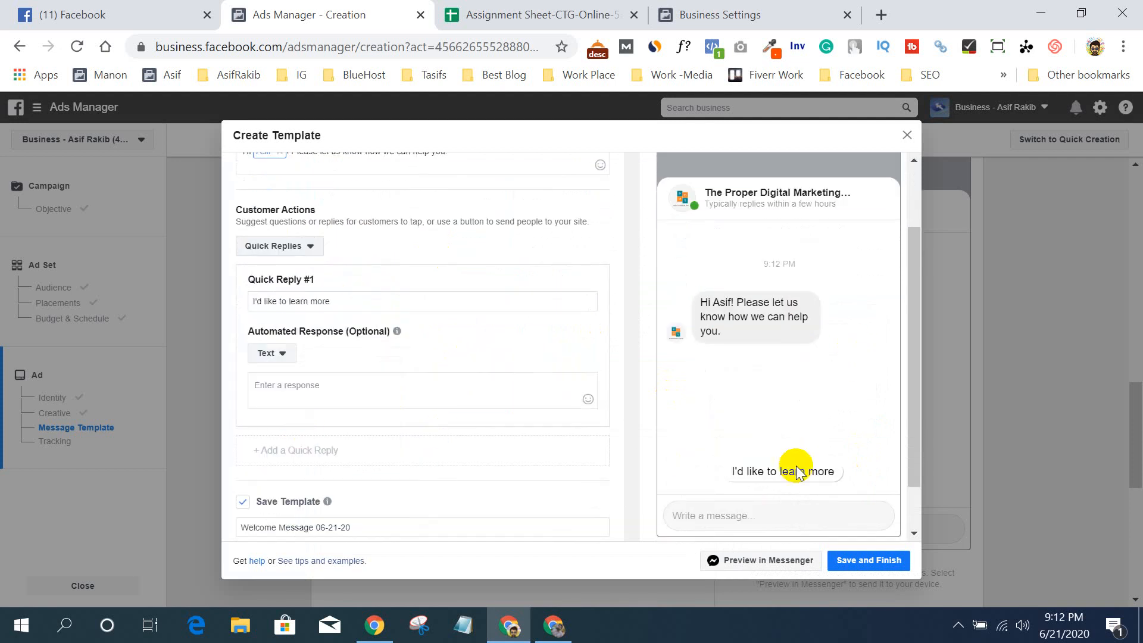
- Try Buttons as the template's Customer Actions, with a first button labelled dfvdfg and # as its website URL
{"action": "triple_click", "coordinate": [280, 301]}
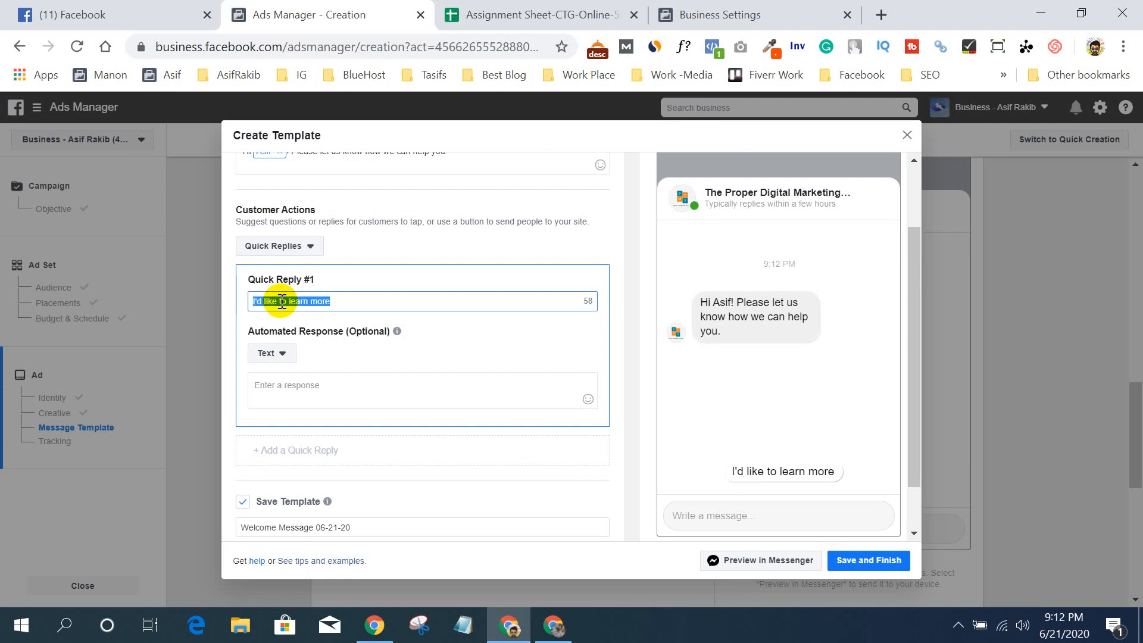
{"action": "left_click", "coordinate": [291, 248]}
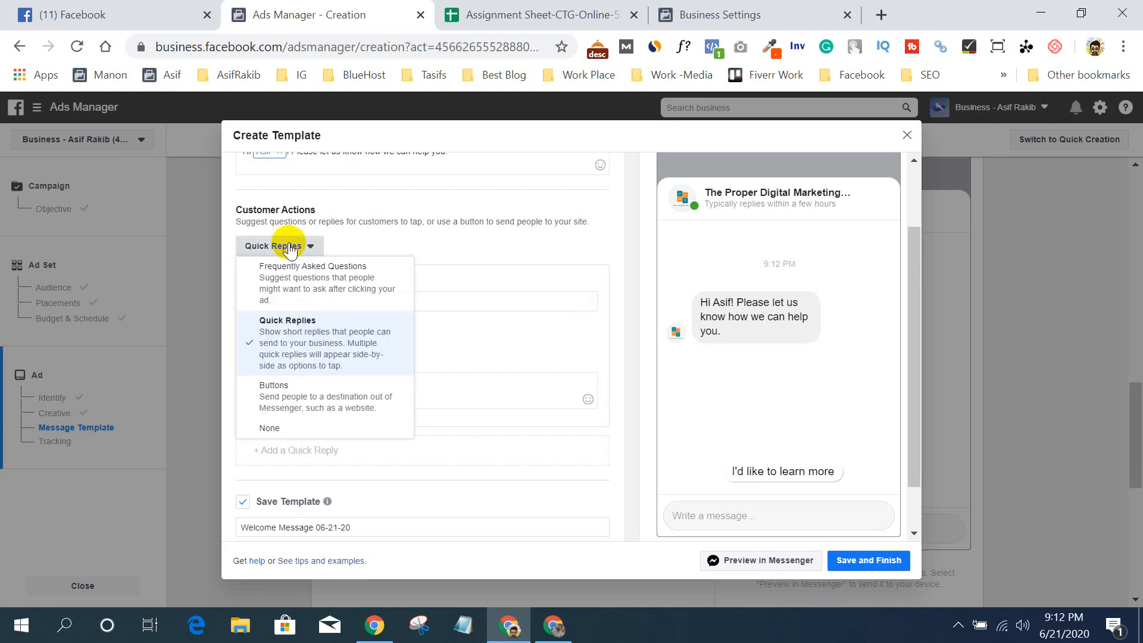
{"action": "left_click", "coordinate": [294, 390]}
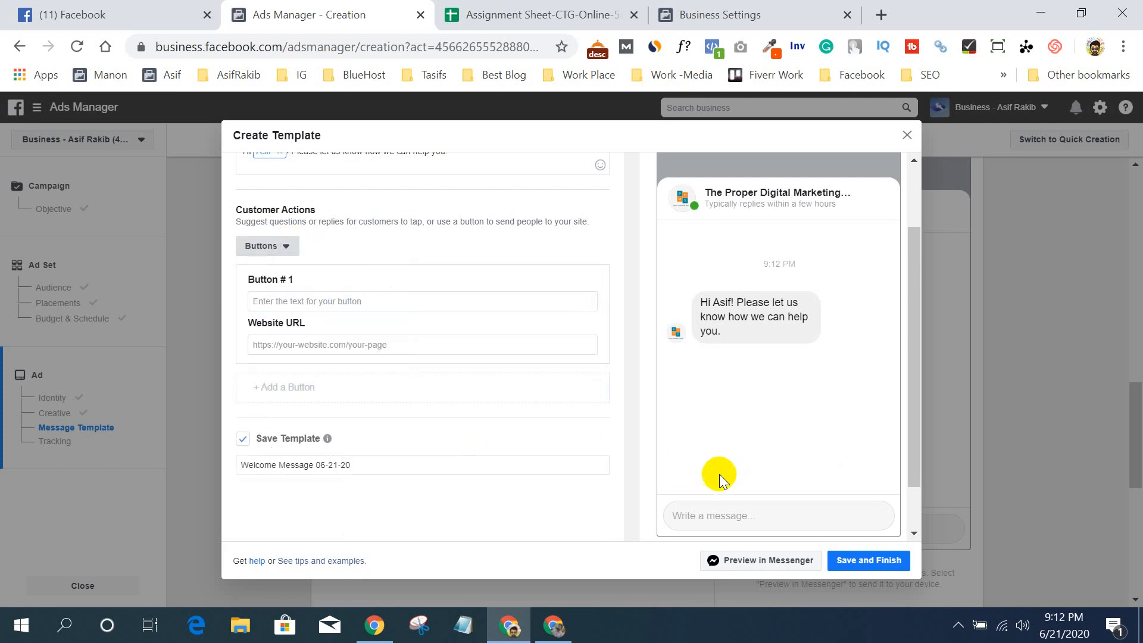
{"action": "left_click", "coordinate": [291, 303]}
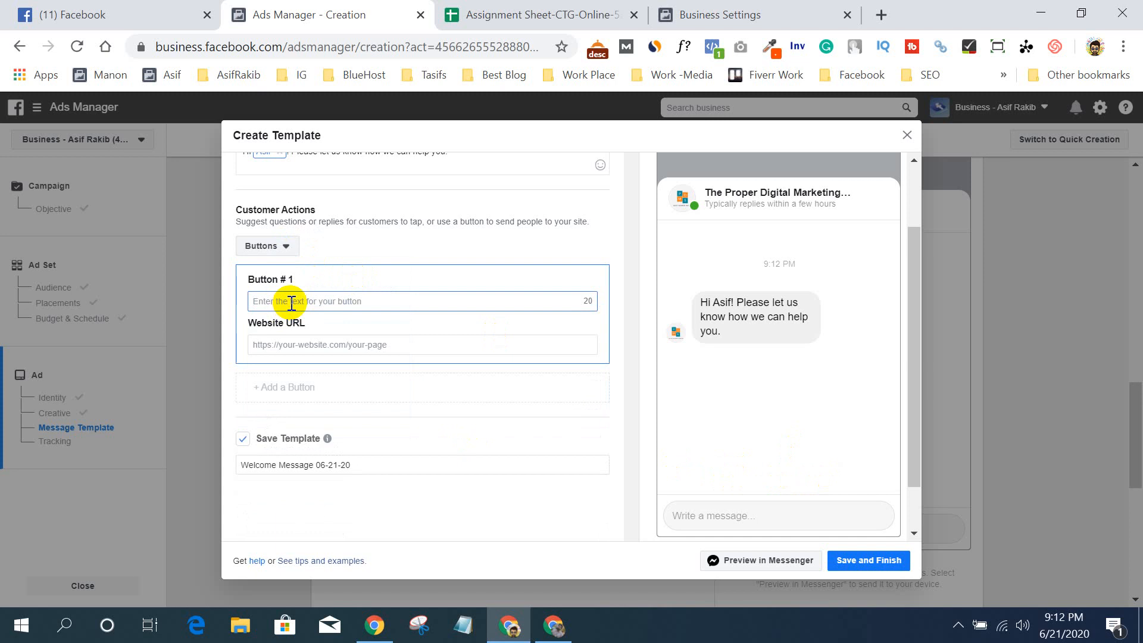
{"action": "type", "text": "dfvdfg"}
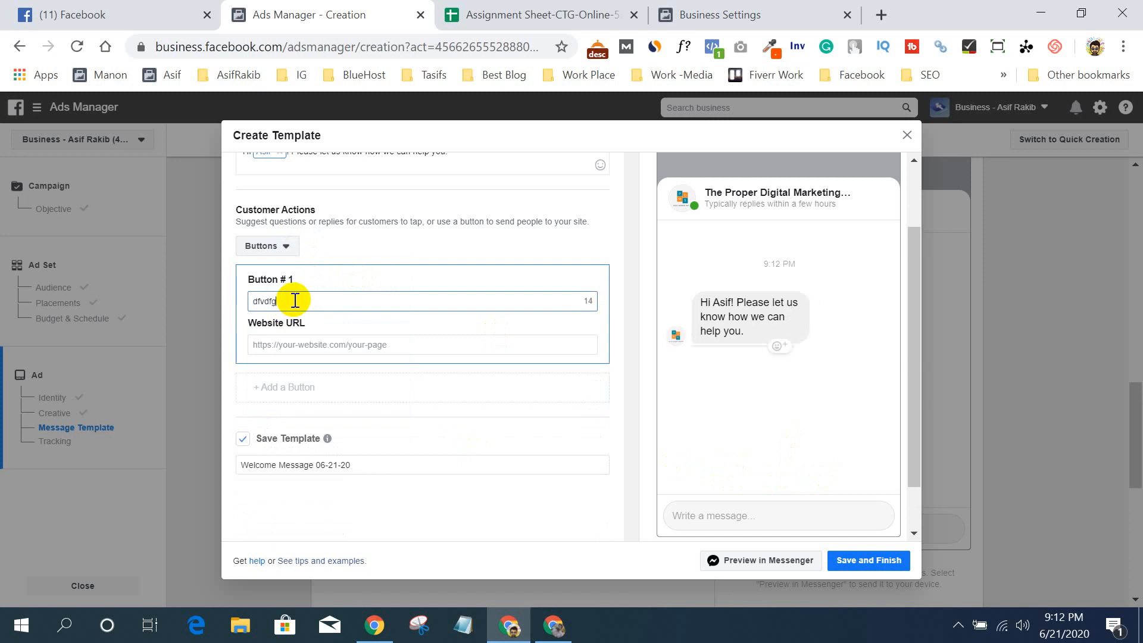
{"action": "left_click", "coordinate": [309, 344]}
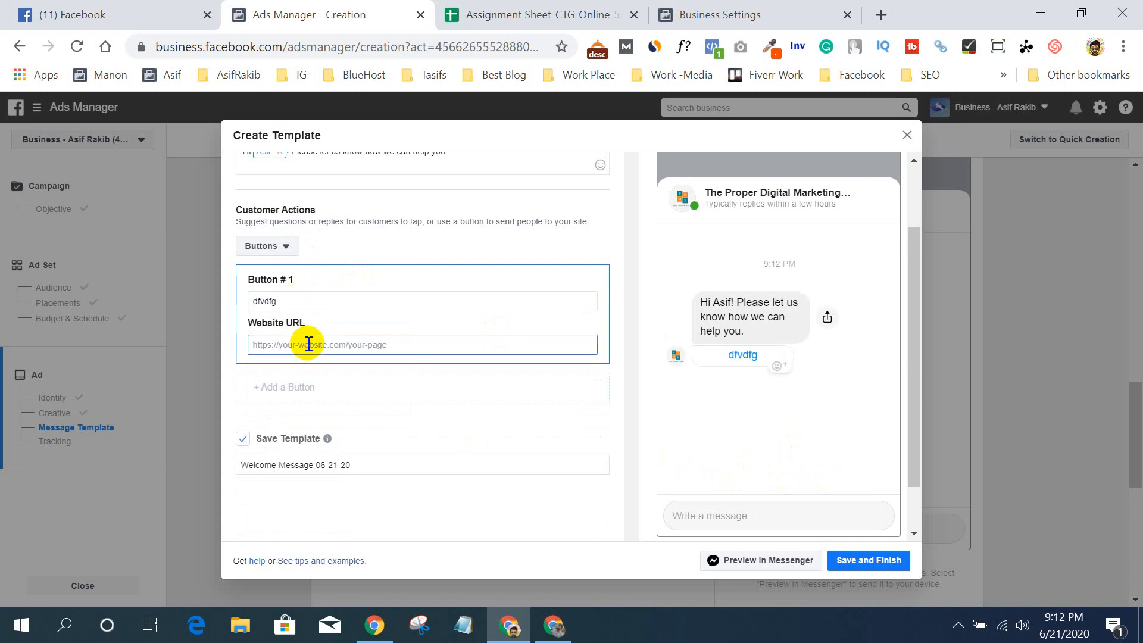
{"action": "type", "text": "#"}
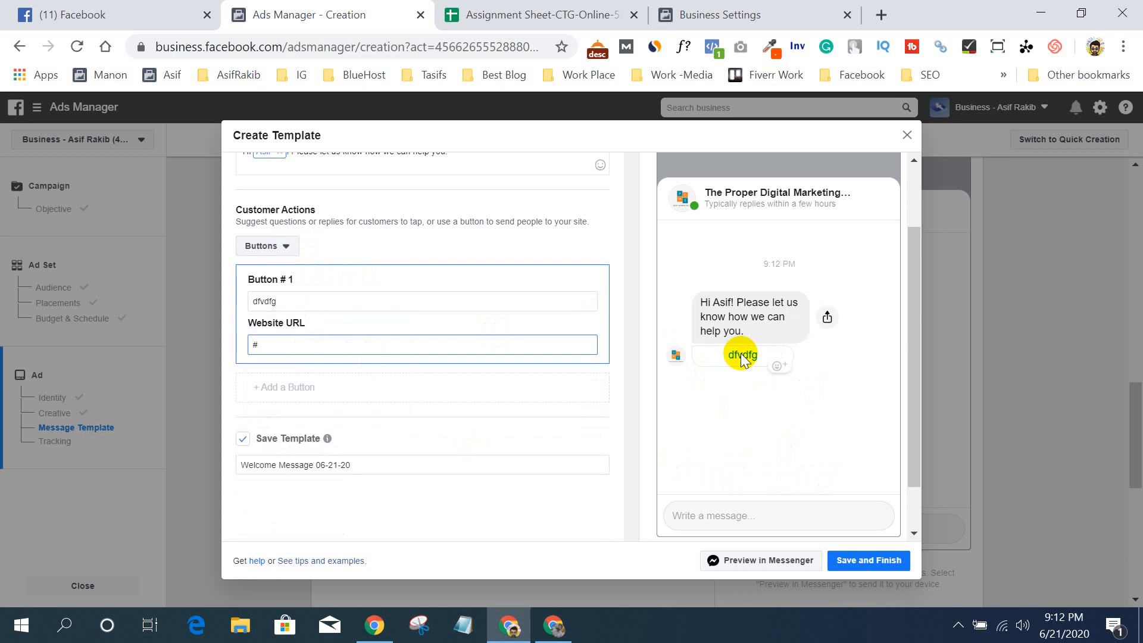
- Set the message template's Customer Actions to None, then save and finish the template
{"action": "left_click", "coordinate": [268, 246]}
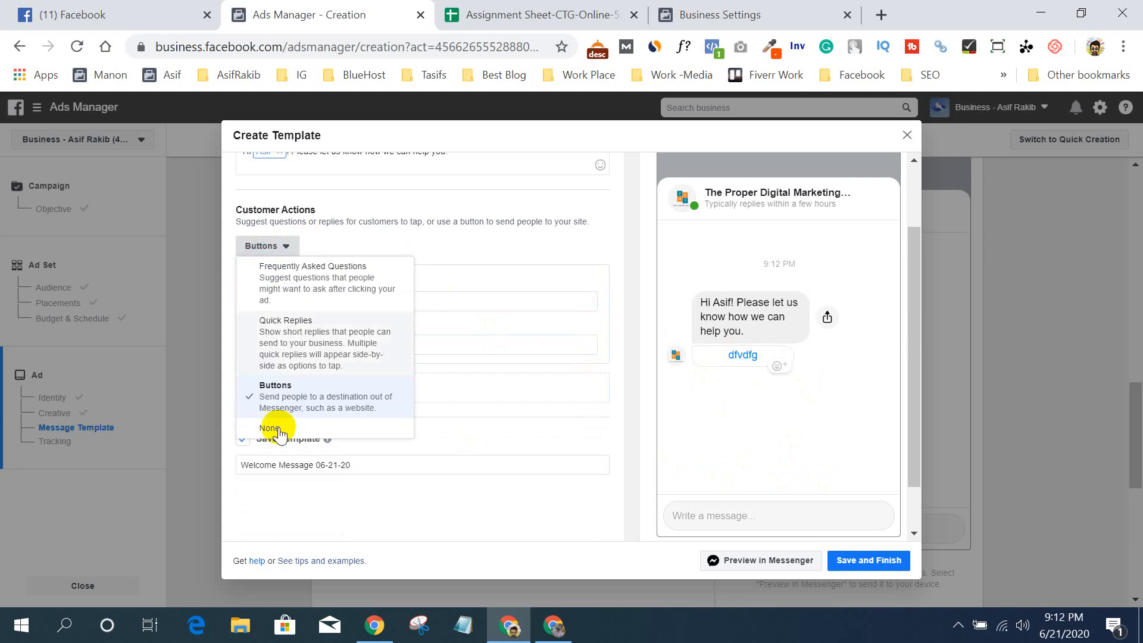
{"action": "left_click", "coordinate": [269, 428]}
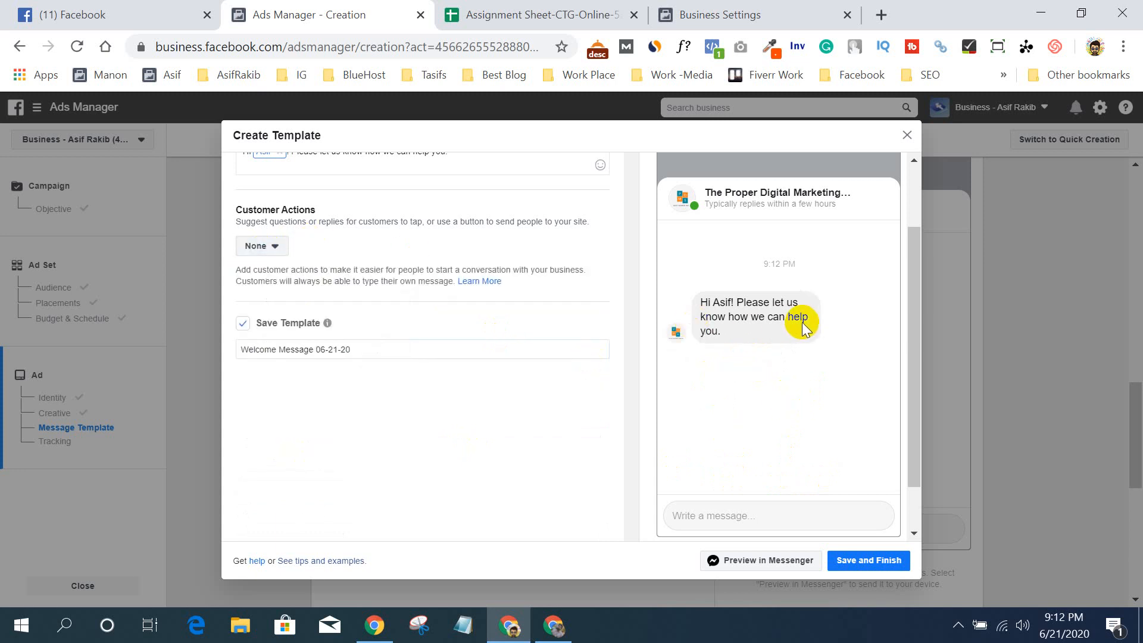
{"action": "left_click", "coordinate": [864, 564]}
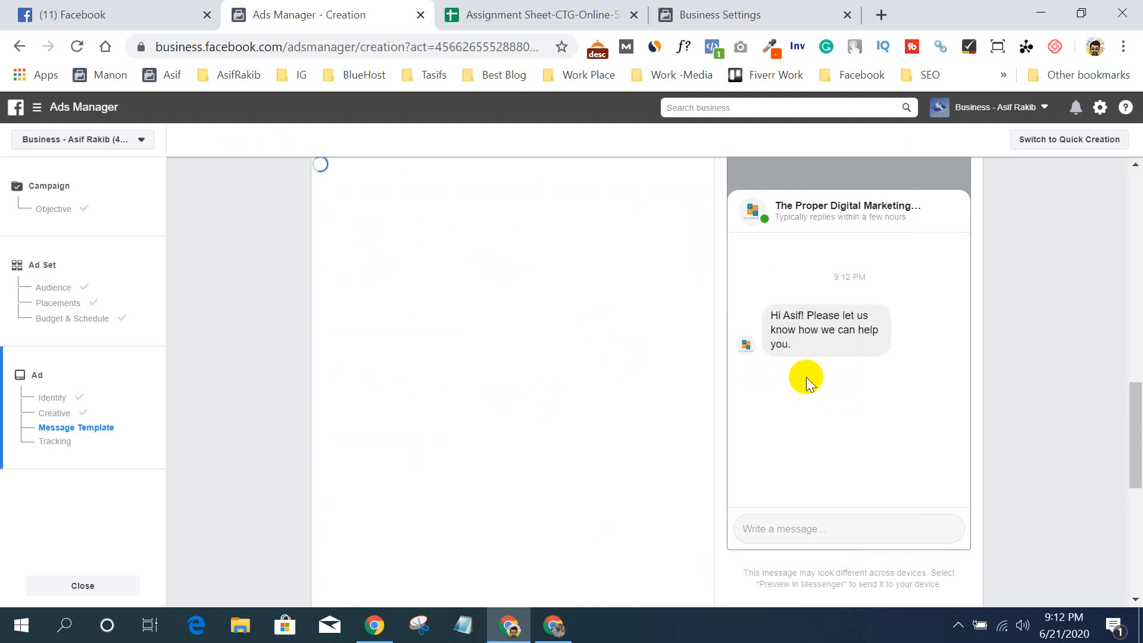
- Review the ad's creative, existing message templates, Messenger preview and tracking settings
{"action": "scroll", "coordinate": [280, 386], "scroll_direction": "up", "scroll_amount": 5}
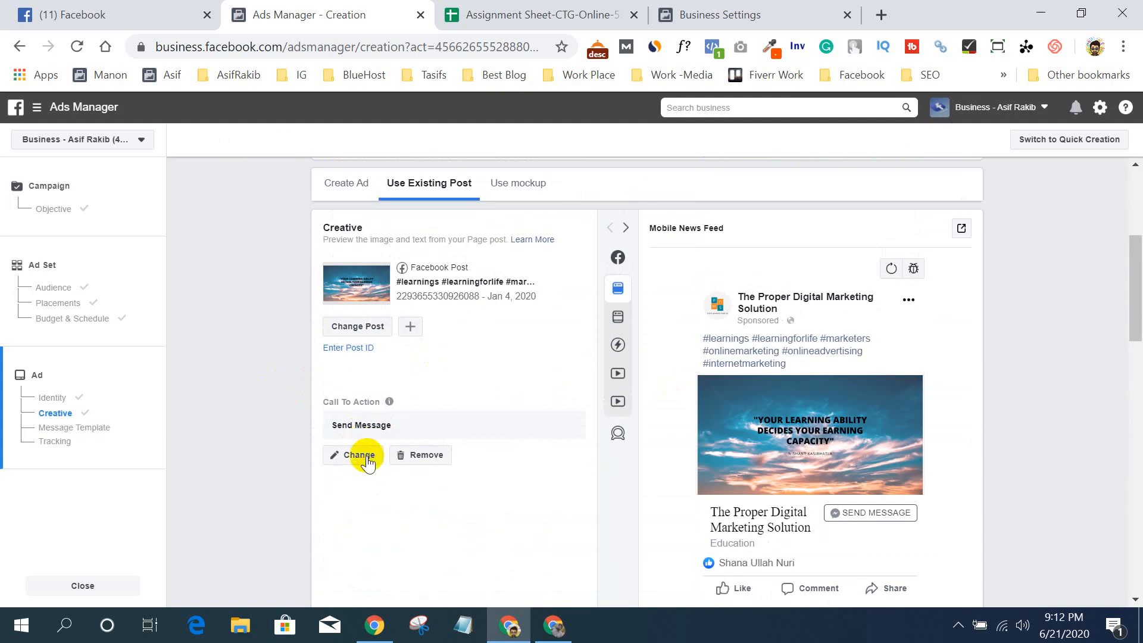
{"action": "scroll", "coordinate": [852, 442], "scroll_direction": "down", "scroll_amount": 5}
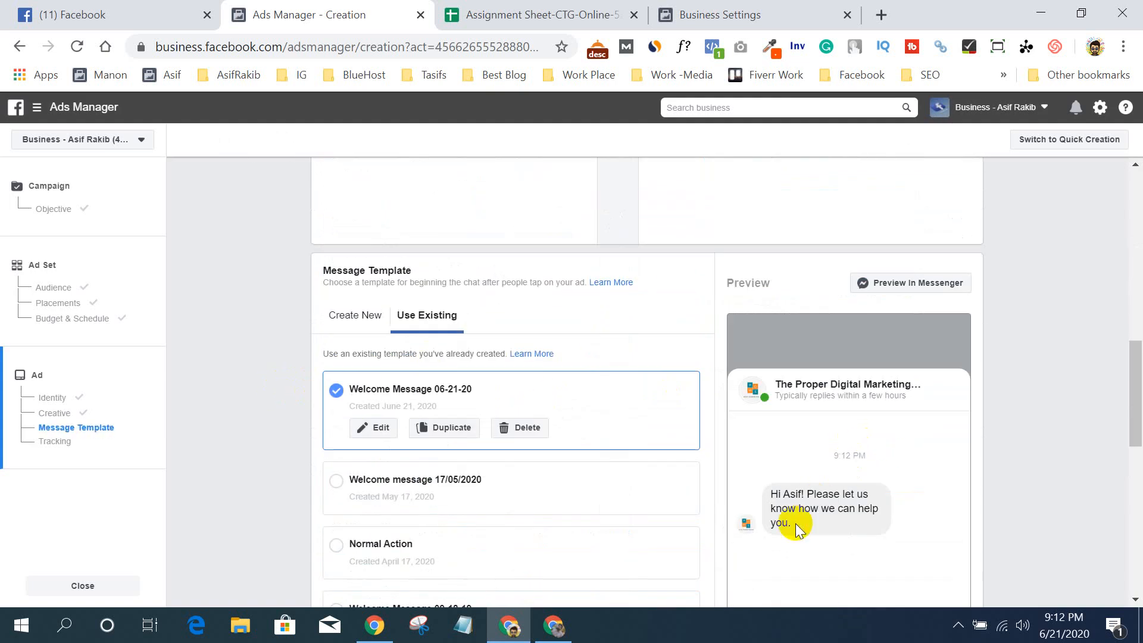
{"action": "scroll", "coordinate": [899, 498], "scroll_direction": "down", "scroll_amount": 2}
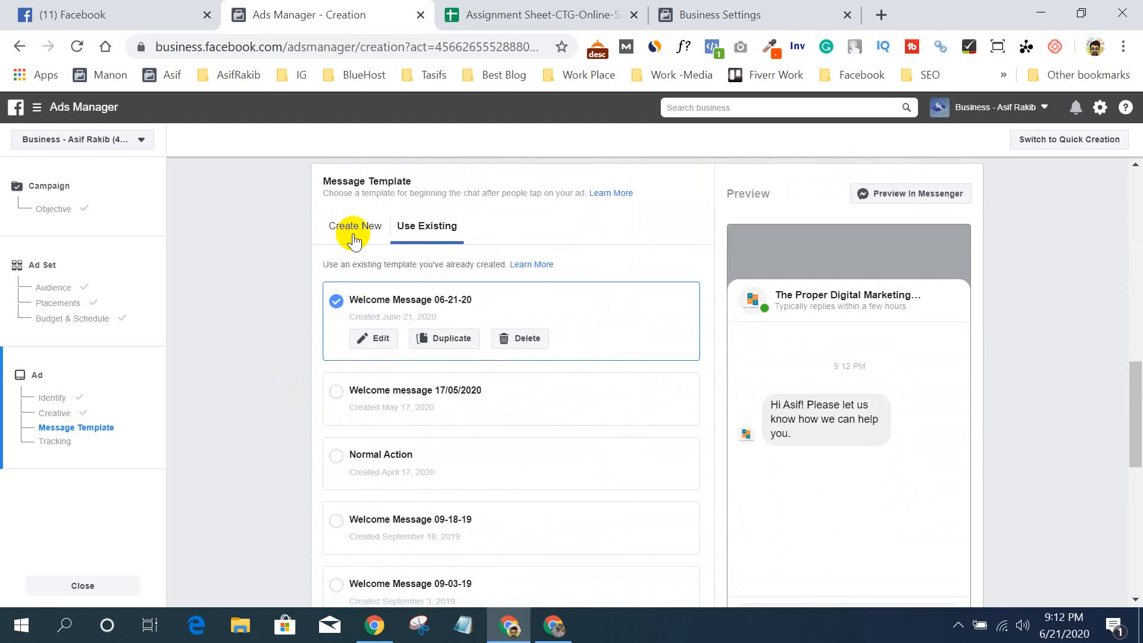
{"action": "scroll", "coordinate": [724, 509], "scroll_direction": "down", "scroll_amount": 8}
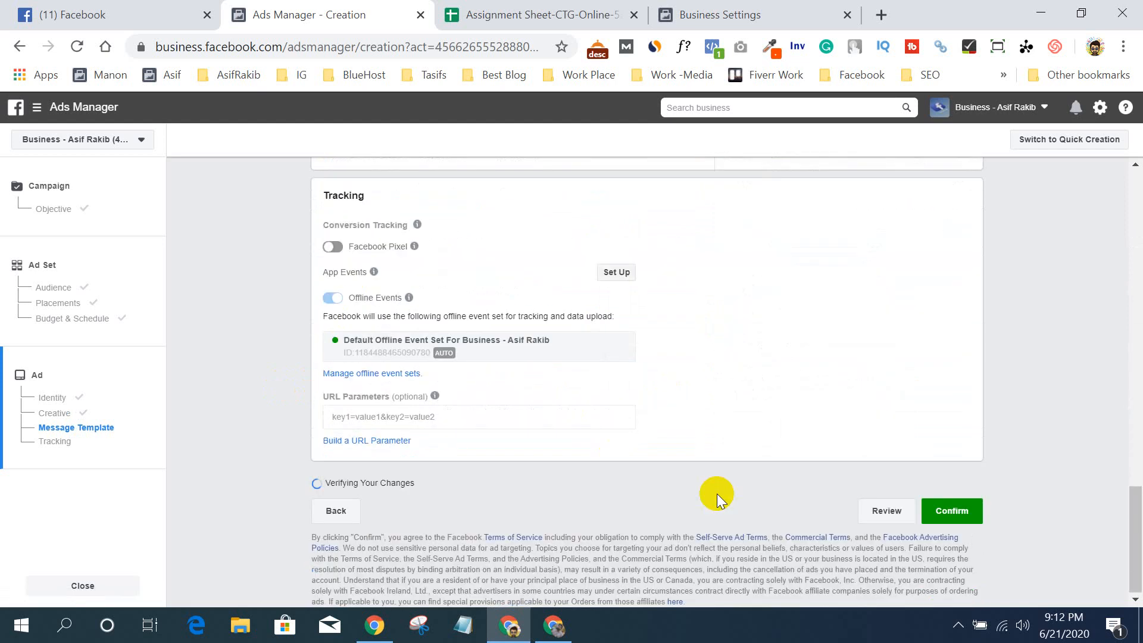
{"action": "left_click", "coordinate": [955, 512]}
{"action": "scroll", "coordinate": [1079, 434], "scroll_direction": "up", "scroll_amount": 10}
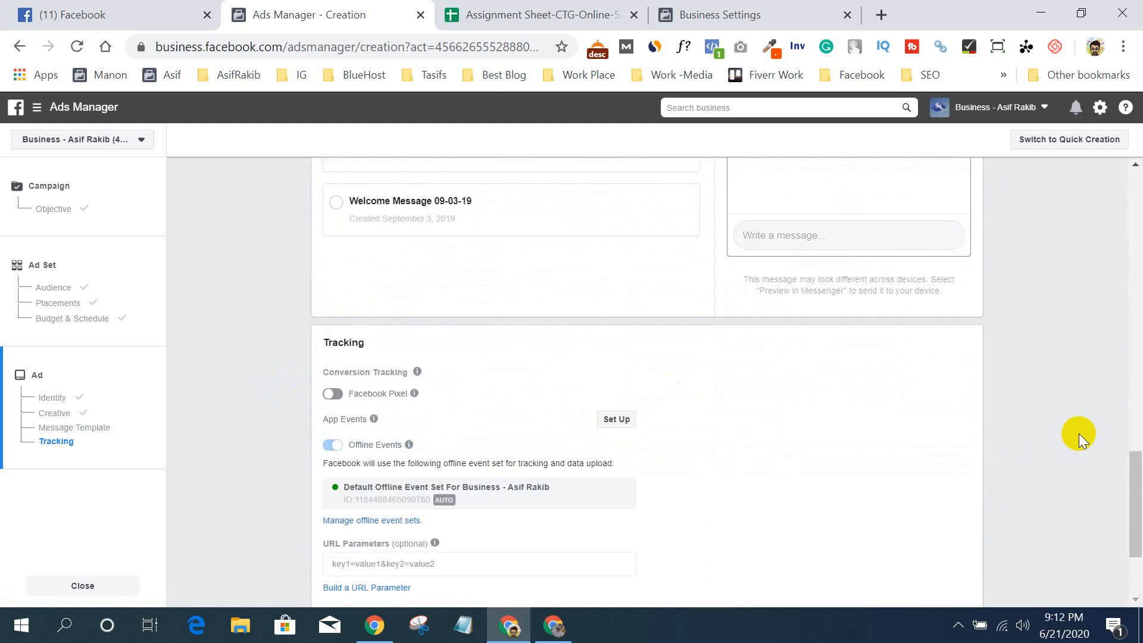
{"action": "scroll", "coordinate": [1016, 487], "scroll_direction": "down", "scroll_amount": 10}
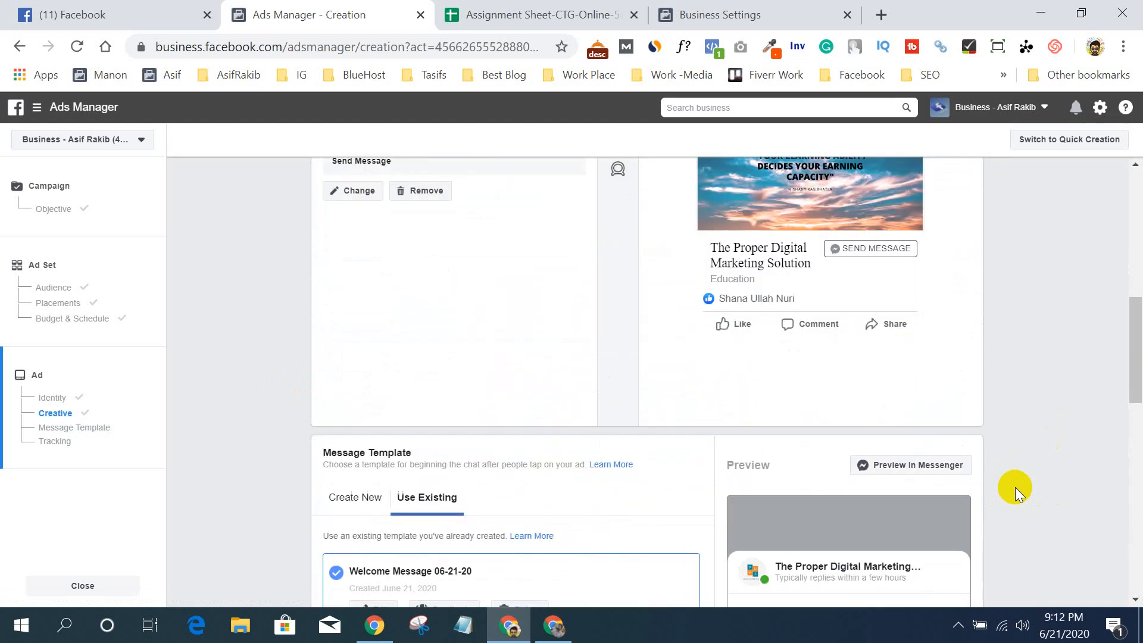
{"action": "scroll", "coordinate": [1013, 479], "scroll_direction": "up", "scroll_amount": 10}
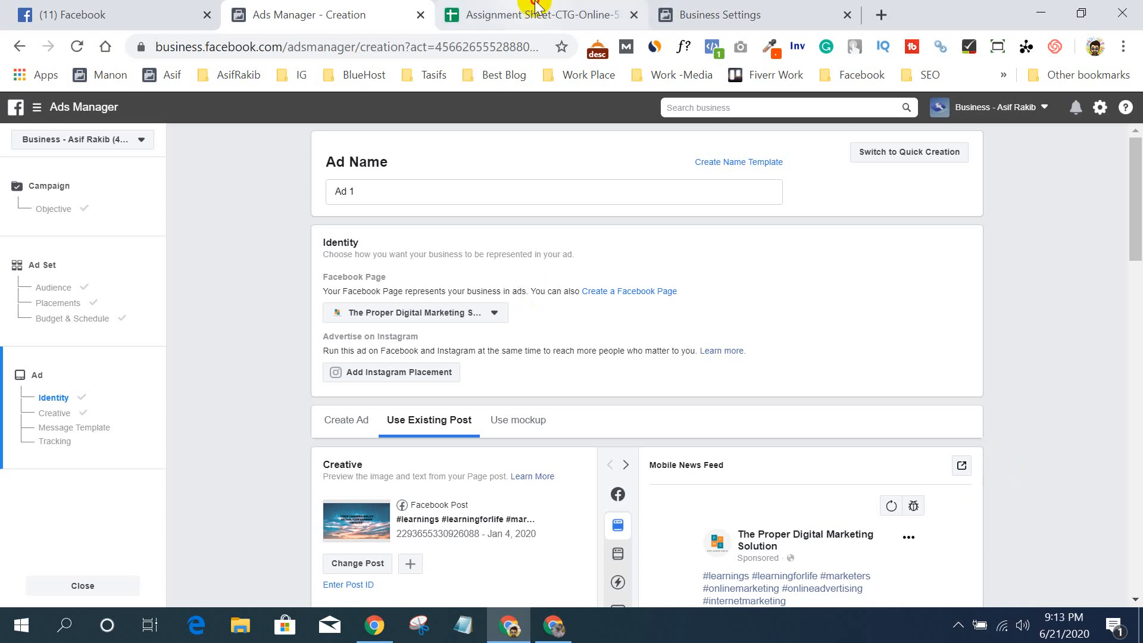
- Close the ad creation without saving the changes
{"action": "left_click", "coordinate": [518, 16]}
{"action": "left_click", "coordinate": [293, 9]}
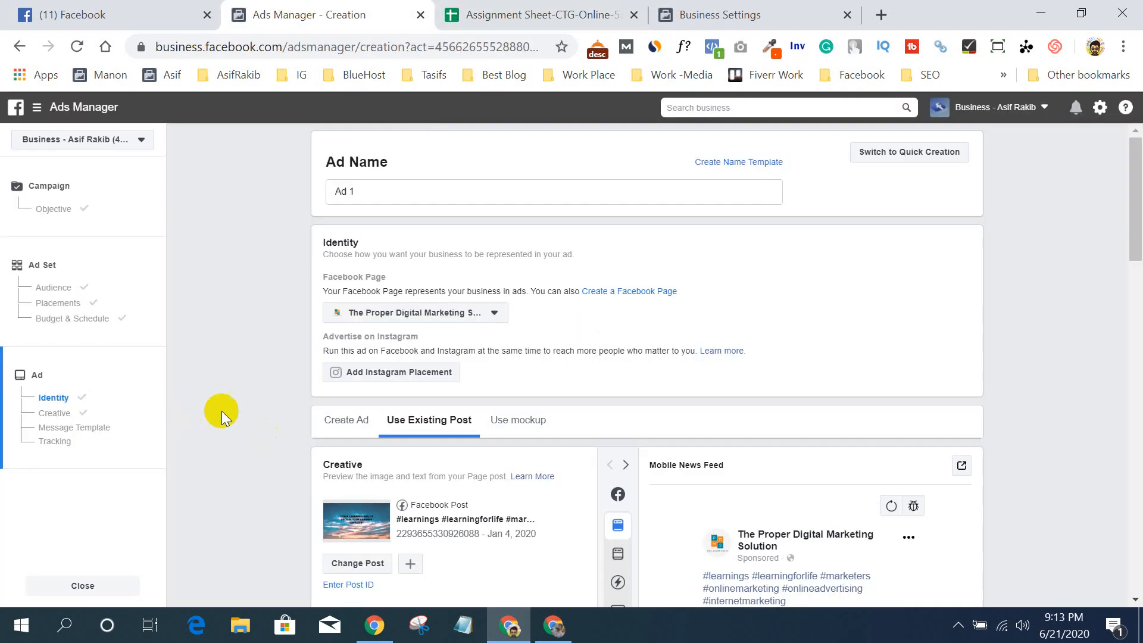
{"action": "scroll", "coordinate": [232, 383], "scroll_direction": "down", "scroll_amount": 10}
{"action": "scroll", "coordinate": [232, 383], "scroll_direction": "up", "scroll_amount": 10}
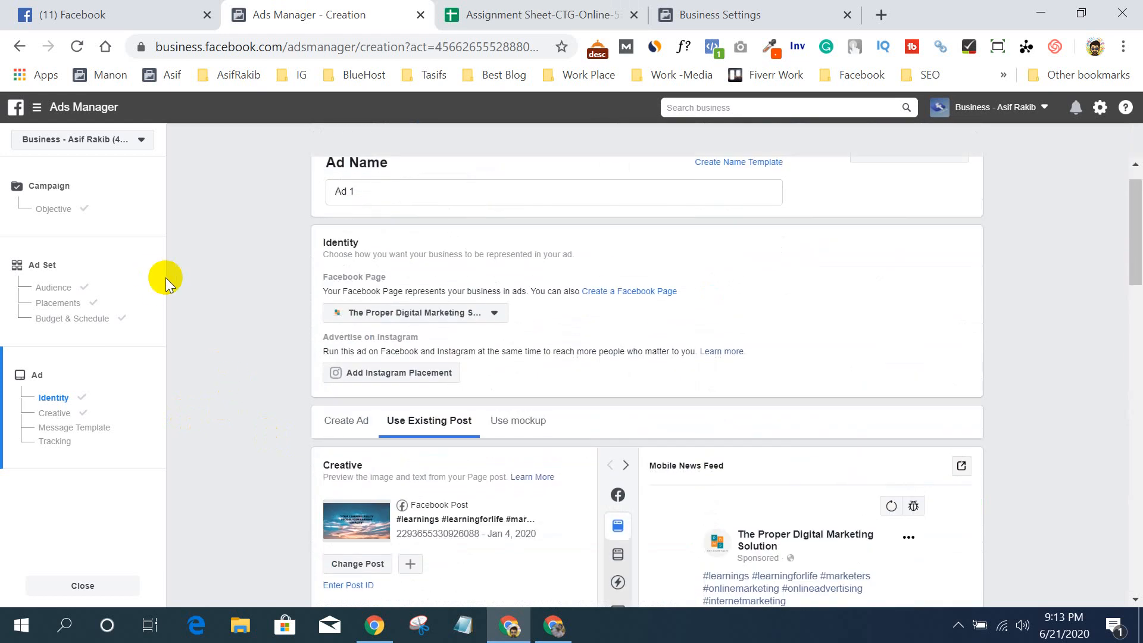
{"action": "left_click", "coordinate": [82, 586]}
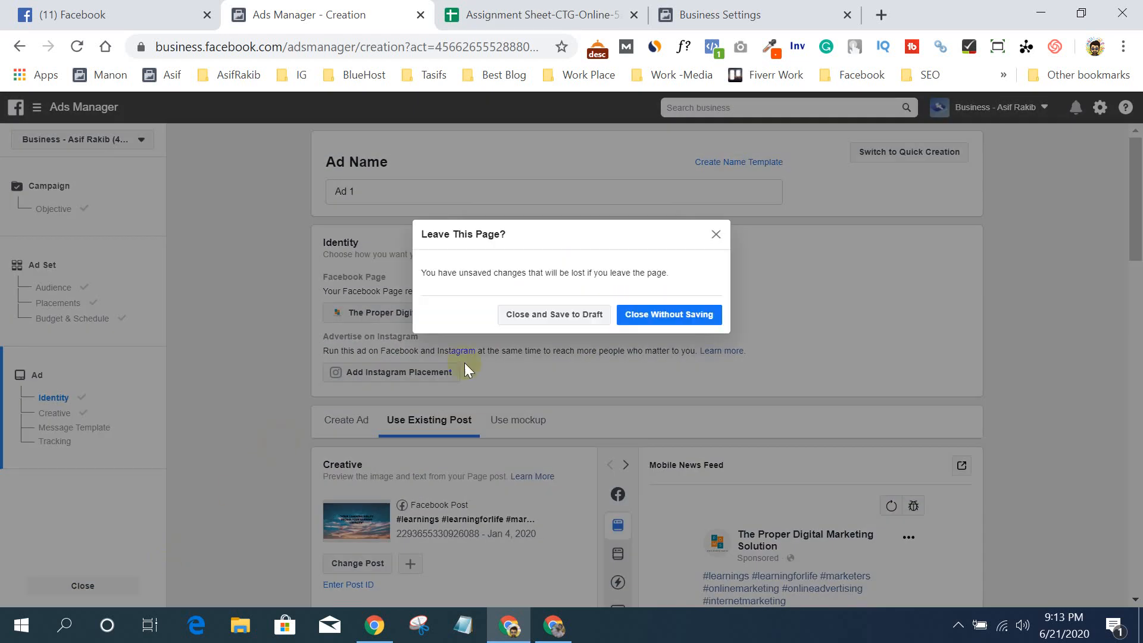
{"action": "left_click", "coordinate": [652, 314]}
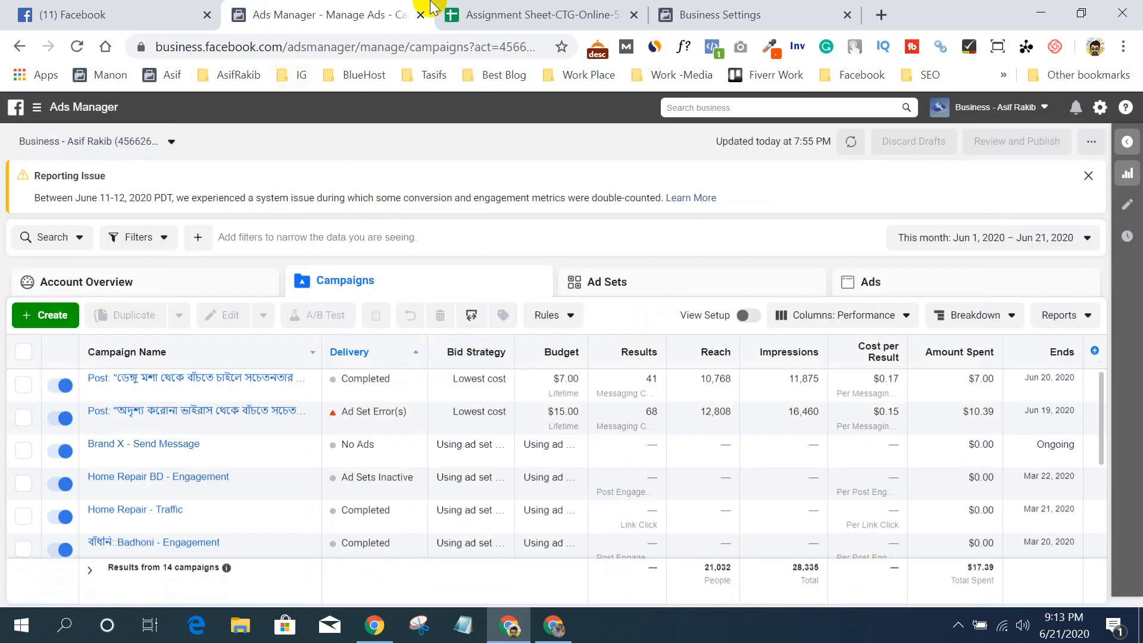
- Look through the CTG-Online-53 assignment spreadsheet in Google Sheets, then return to Ads Manager and check the Facebook news feed
{"action": "left_click", "coordinate": [517, 14]}
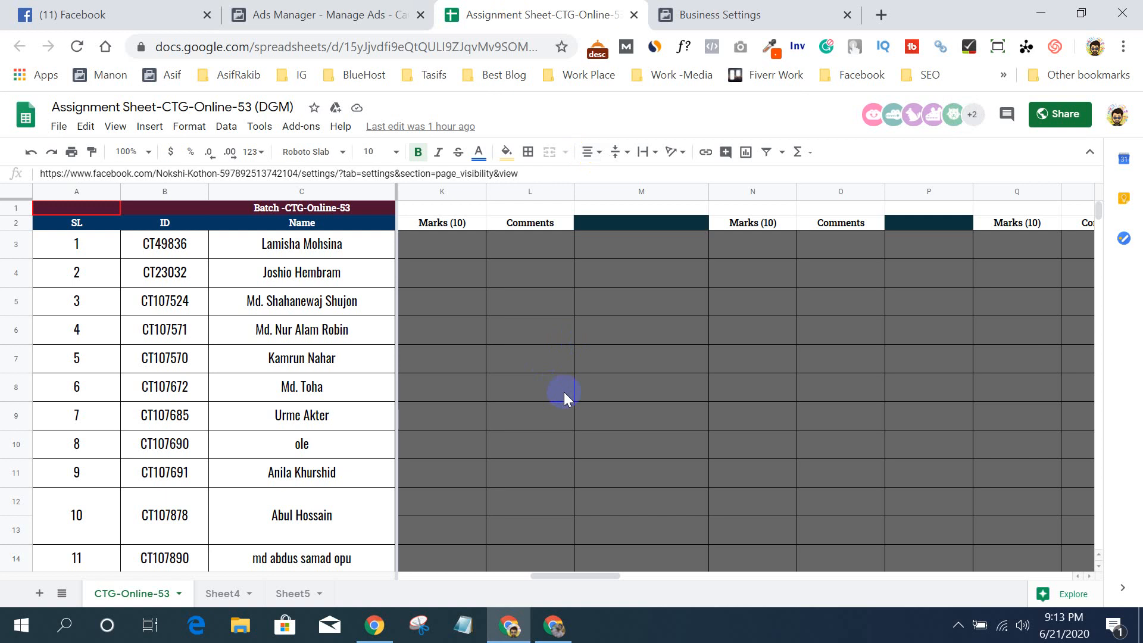
{"action": "scroll", "coordinate": [562, 393], "scroll_direction": "down", "scroll_amount": 4}
{"action": "scroll", "coordinate": [562, 391], "scroll_direction": "down", "scroll_amount": 1}
{"action": "scroll", "coordinate": [554, 387], "scroll_direction": "up", "scroll_amount": 5}
{"action": "left_click", "coordinate": [321, 7]}
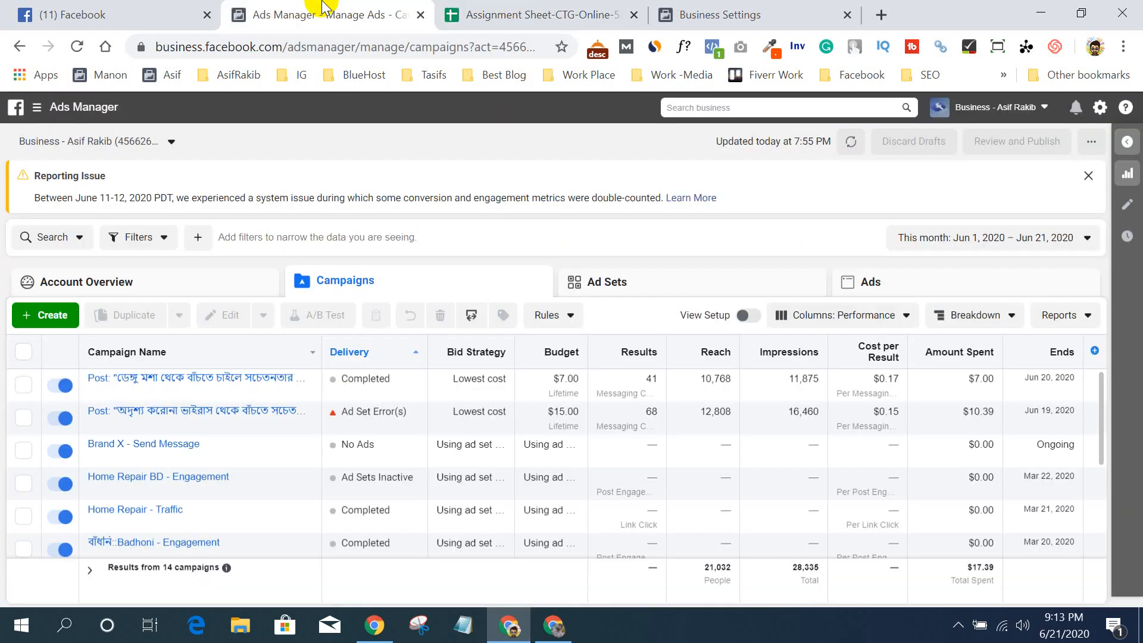
{"action": "left_click", "coordinate": [140, 12]}
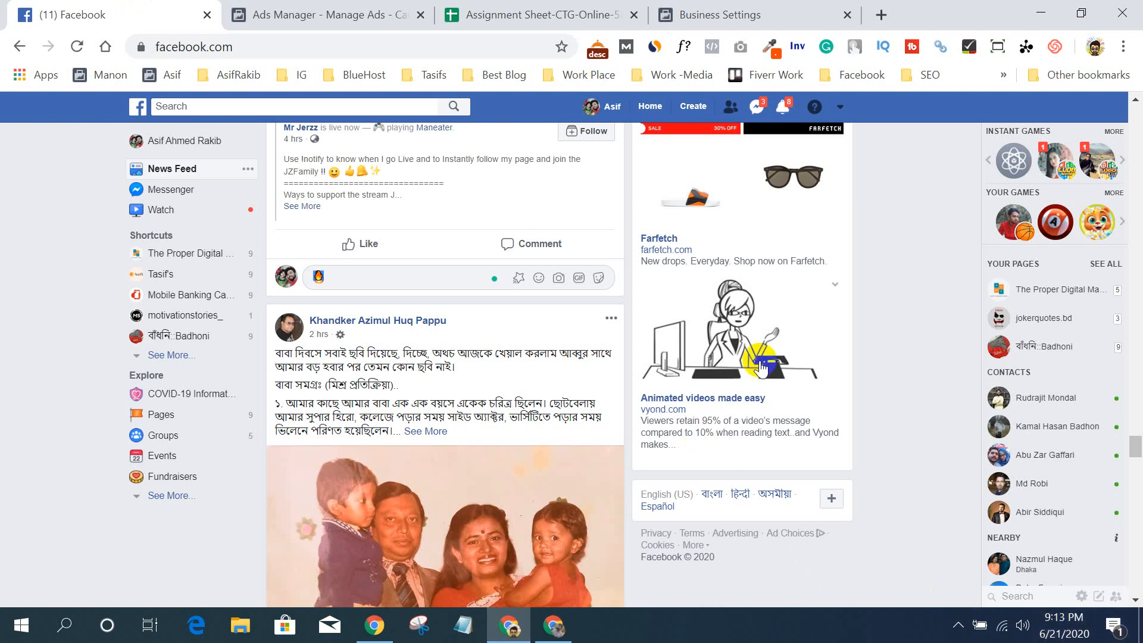
- Switch to the Google Meet call and present the entire screen to the participants
{"action": "left_click", "coordinate": [583, 630]}
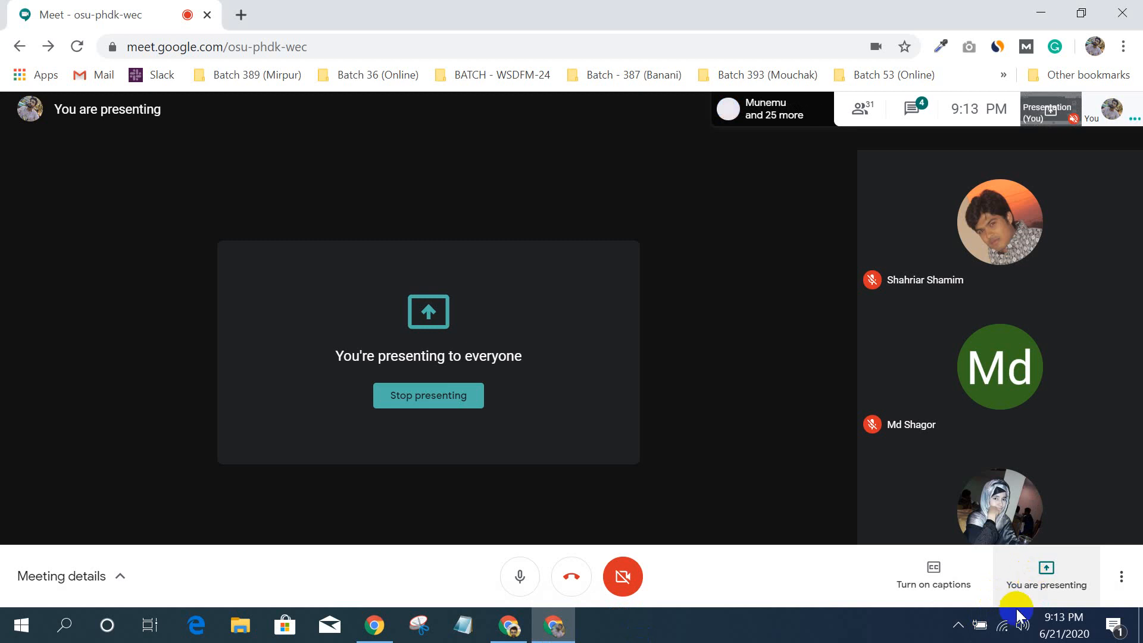
{"action": "left_click", "coordinate": [959, 625]}
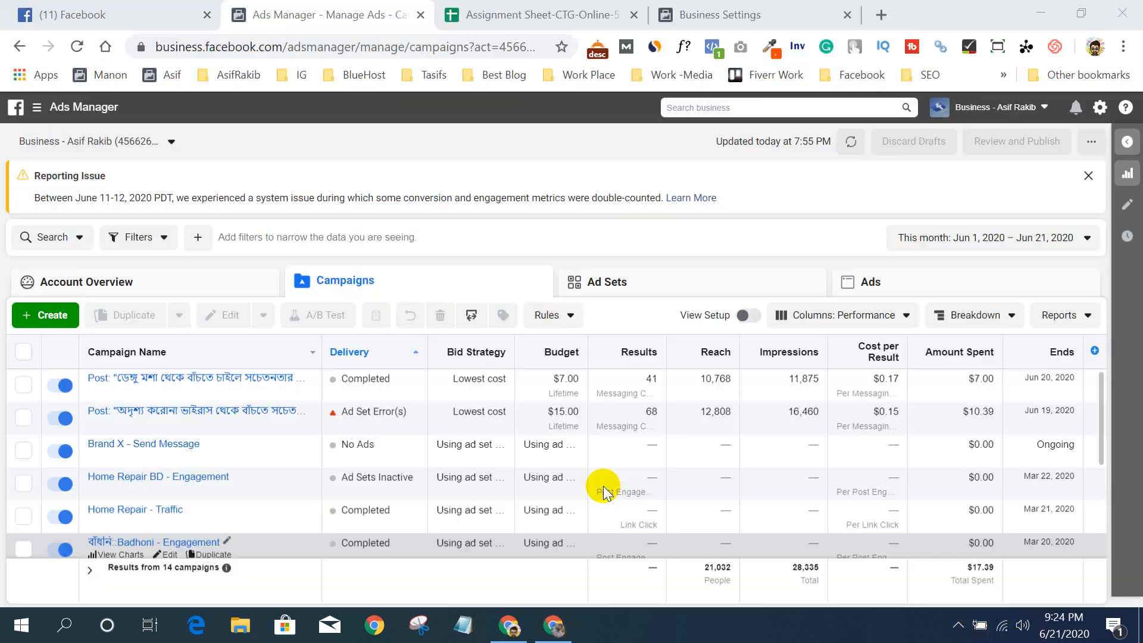
{"action": "left_click", "coordinate": [559, 633]}
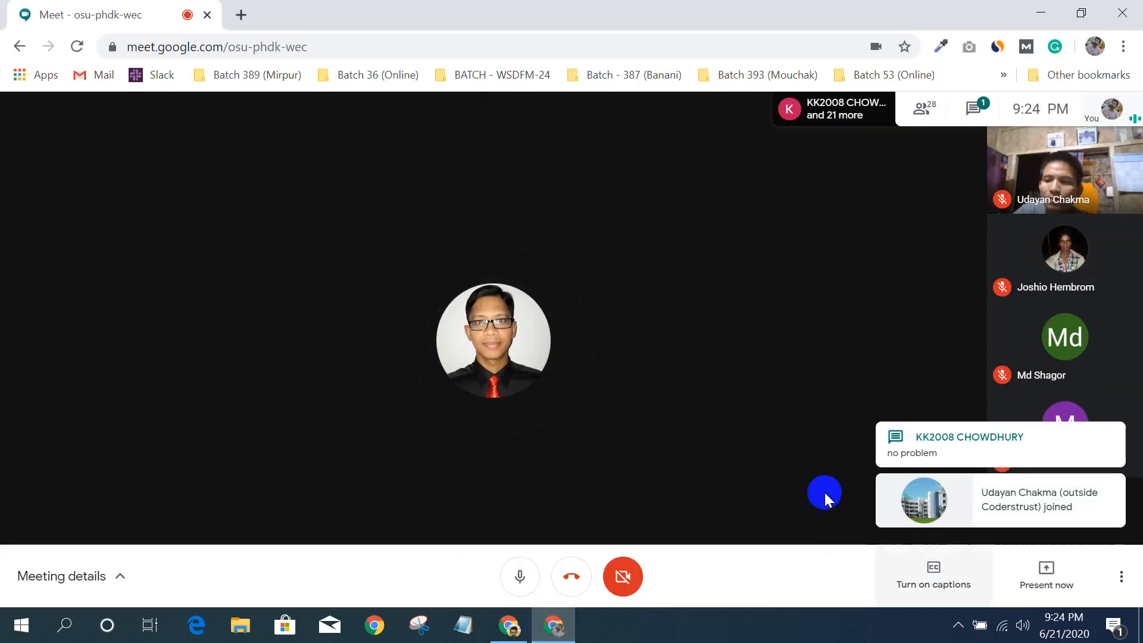
{"action": "left_click", "coordinate": [1043, 570]}
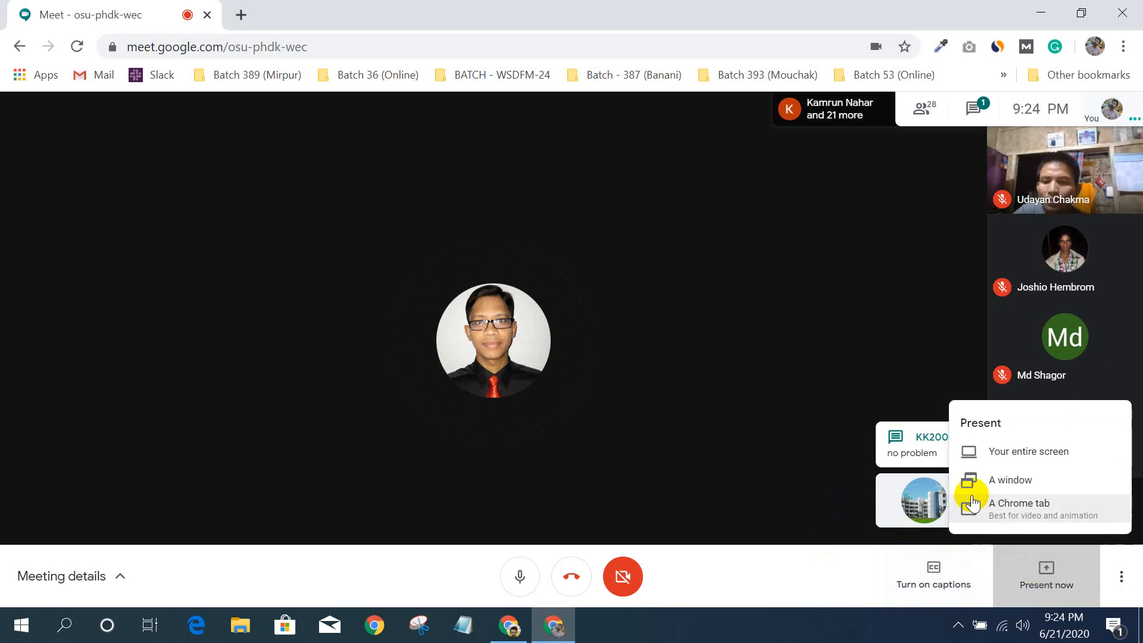
{"action": "left_click", "coordinate": [1019, 458]}
{"action": "left_click", "coordinate": [565, 302]}
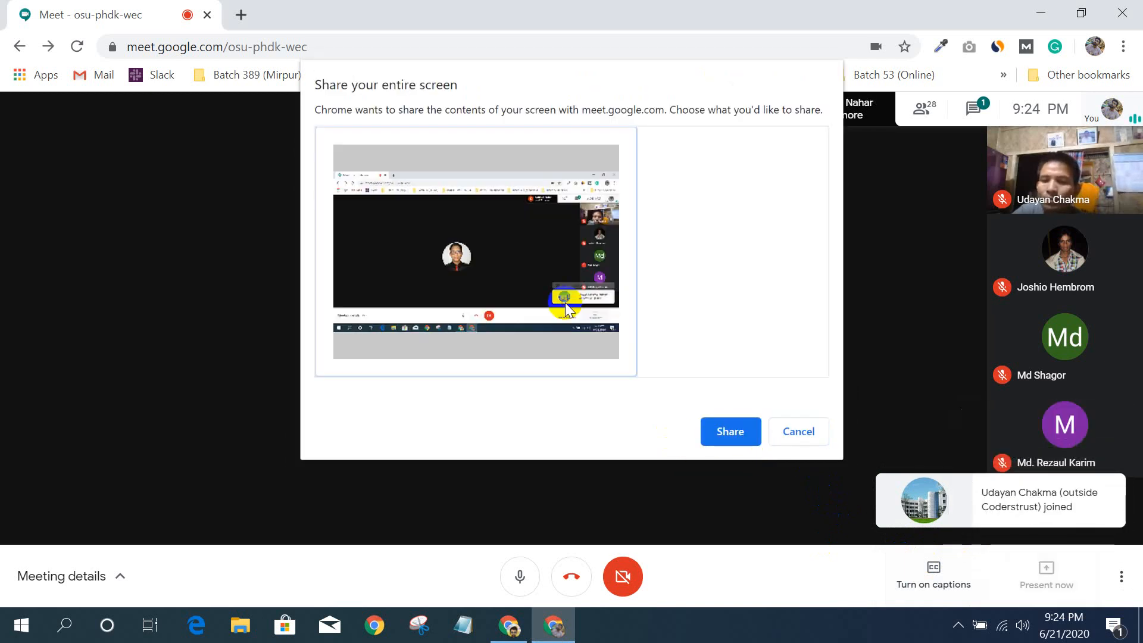
{"action": "left_click", "coordinate": [732, 434]}
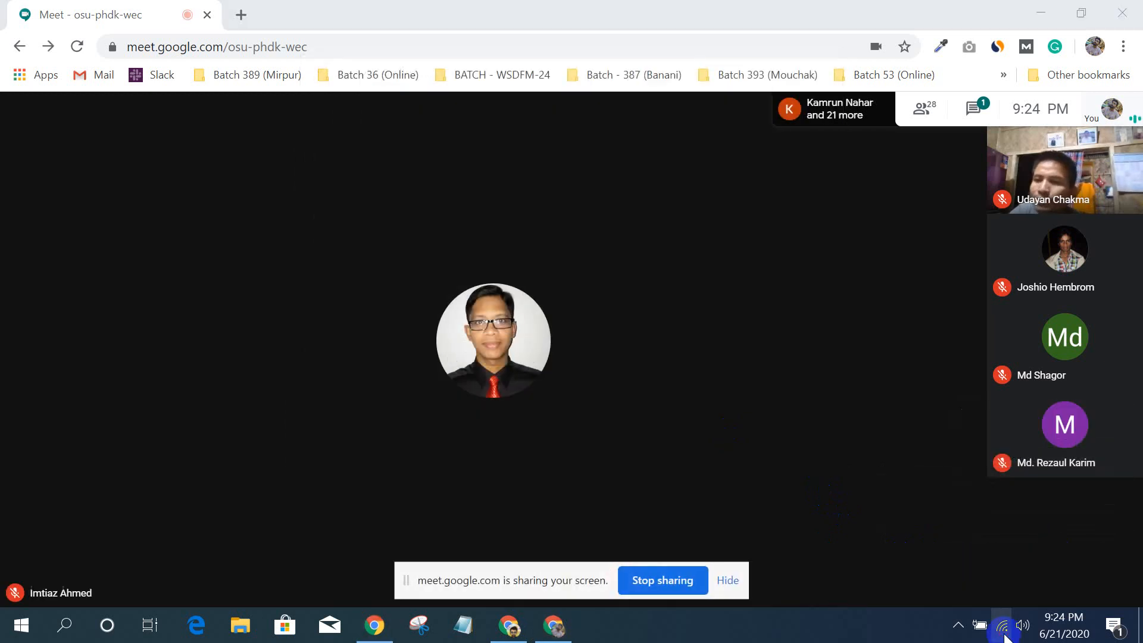
{"action": "left_click", "coordinate": [1002, 630]}
{"action": "left_click", "coordinate": [892, 631]}
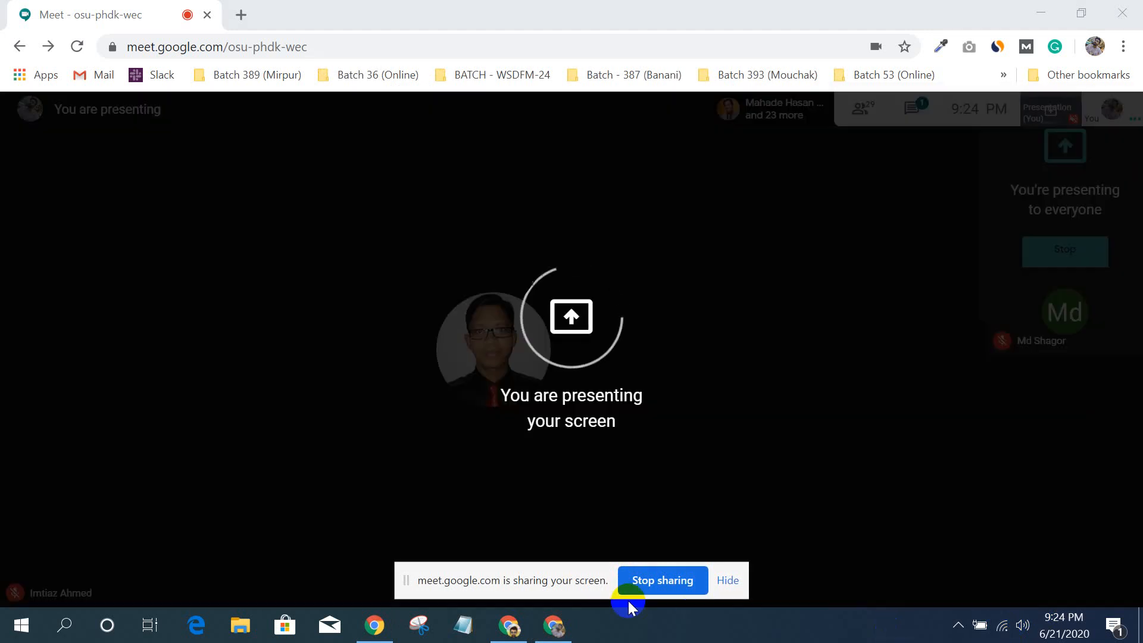
{"action": "left_click", "coordinate": [597, 614]}
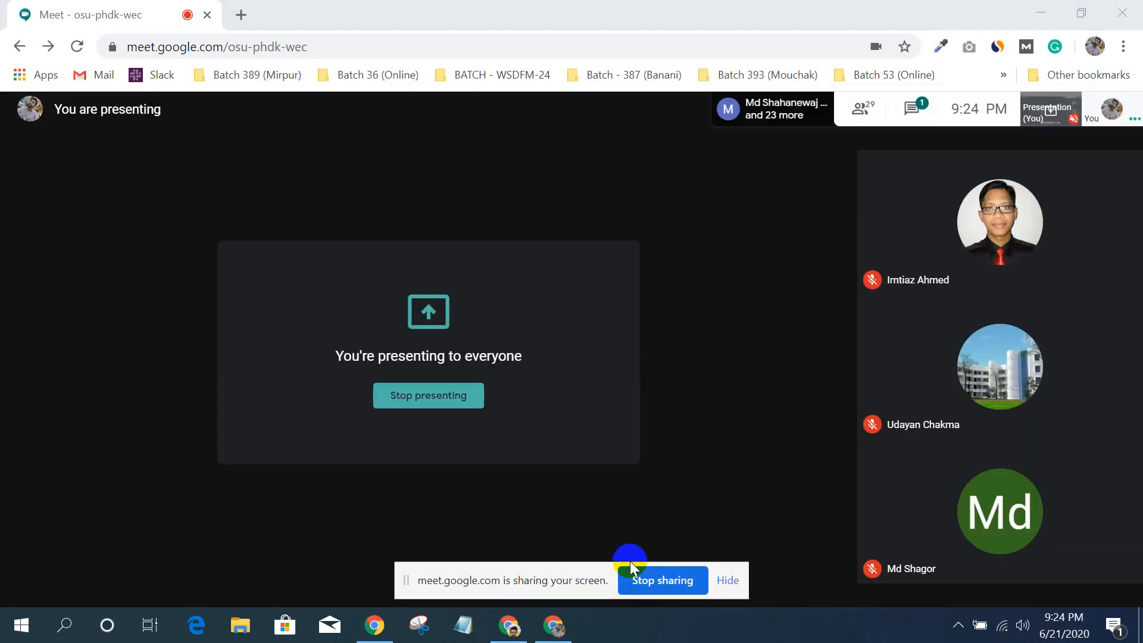
- Switch back to Ads Manager and start creating a new campaign in Quick Creation
{"action": "left_click", "coordinate": [509, 625]}
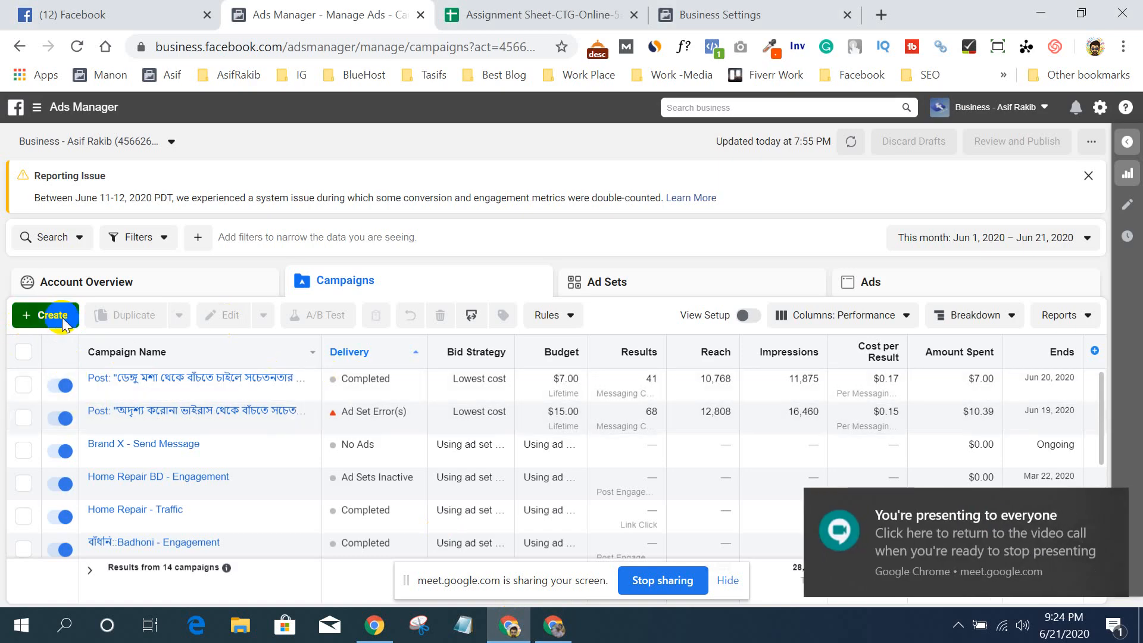
{"action": "left_click", "coordinate": [63, 320]}
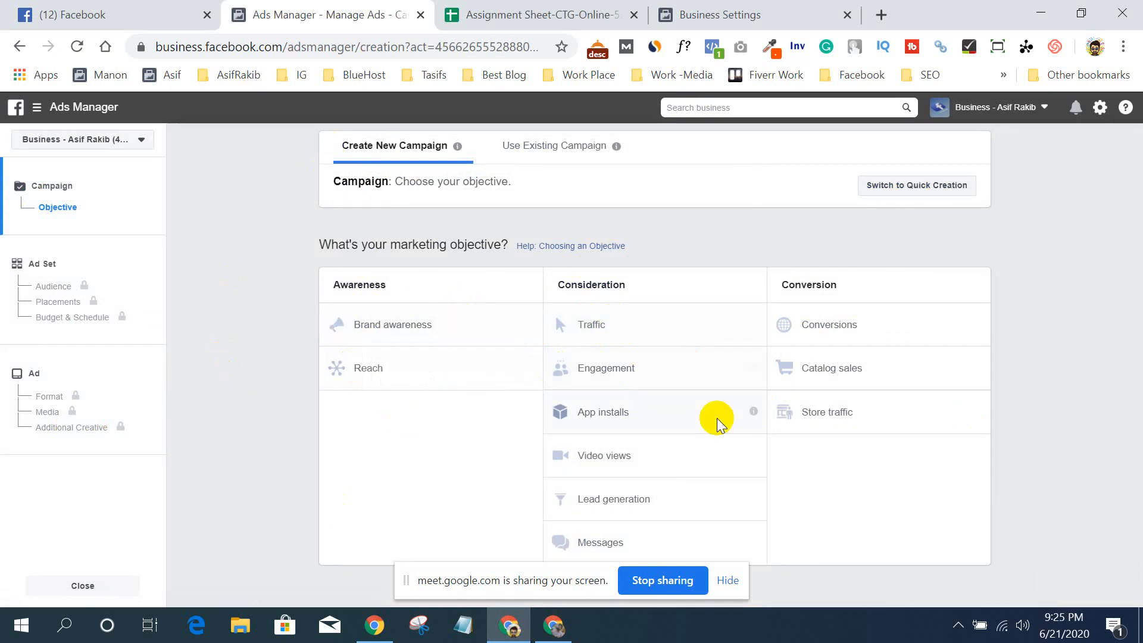
{"action": "left_click", "coordinate": [904, 192]}
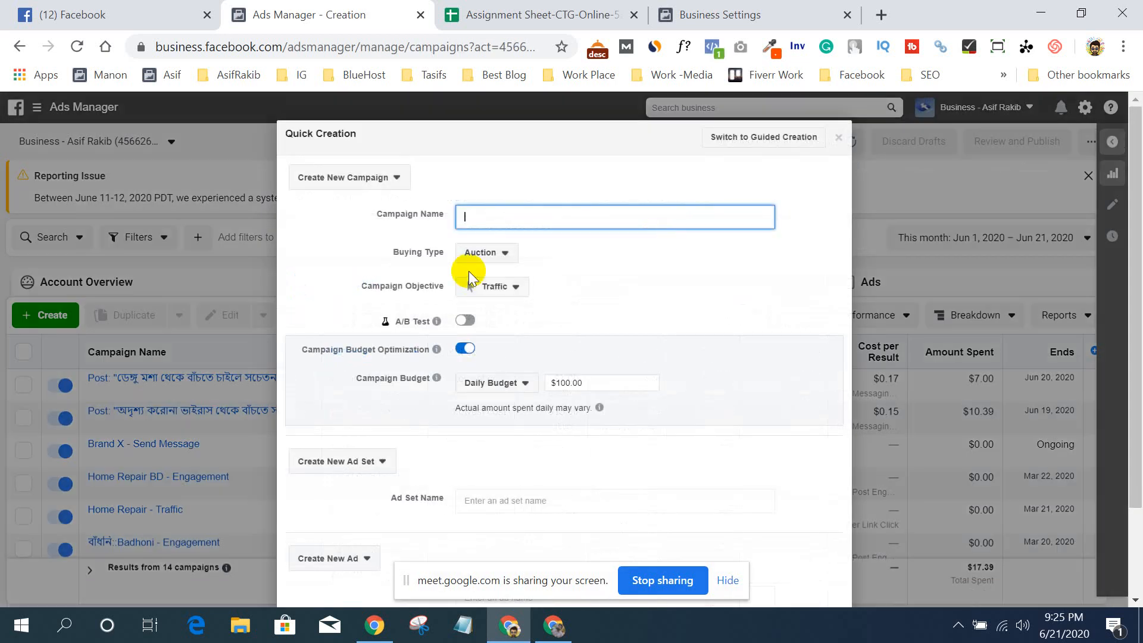
- Name the new campaign "Batch 53 - Message", correcting the misspelled last word with the suggested spelling
{"action": "scroll", "coordinate": [602, 305], "scroll_direction": "down", "scroll_amount": 2}
{"action": "scroll", "coordinate": [637, 352], "scroll_direction": "up", "scroll_amount": 2}
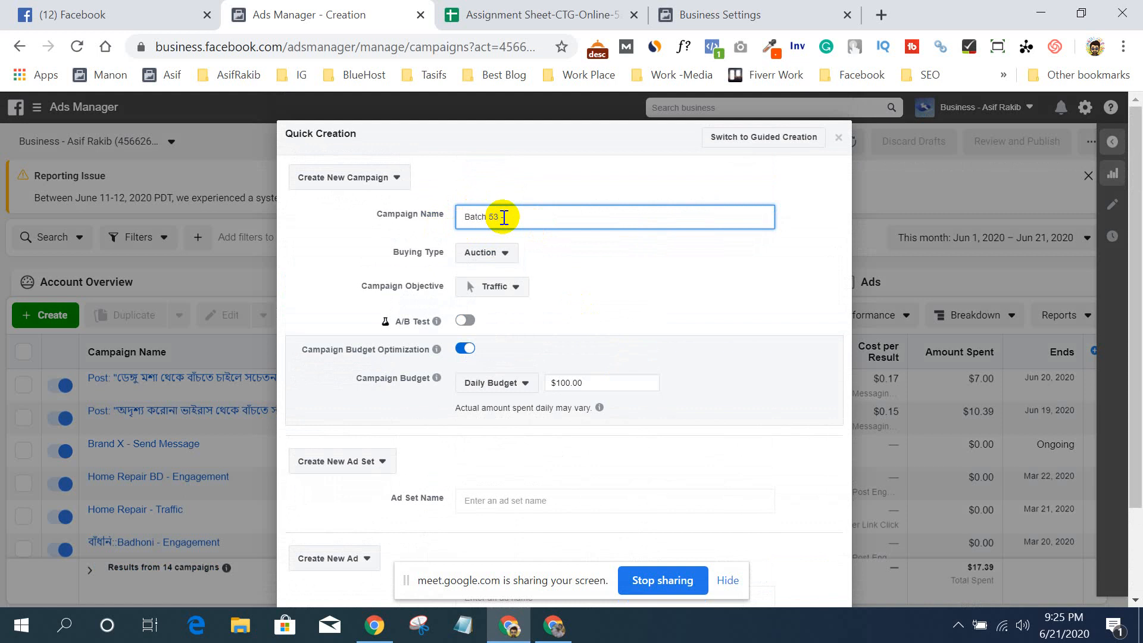
{"action": "type", "text": "Messange"}
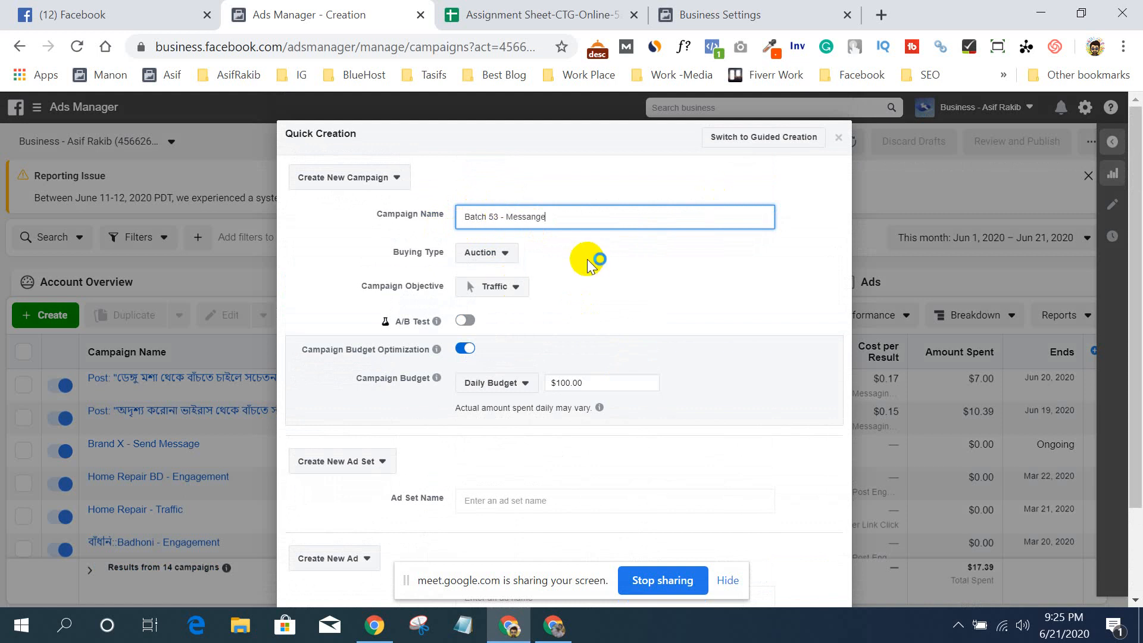
{"action": "right_click", "coordinate": [533, 218]}
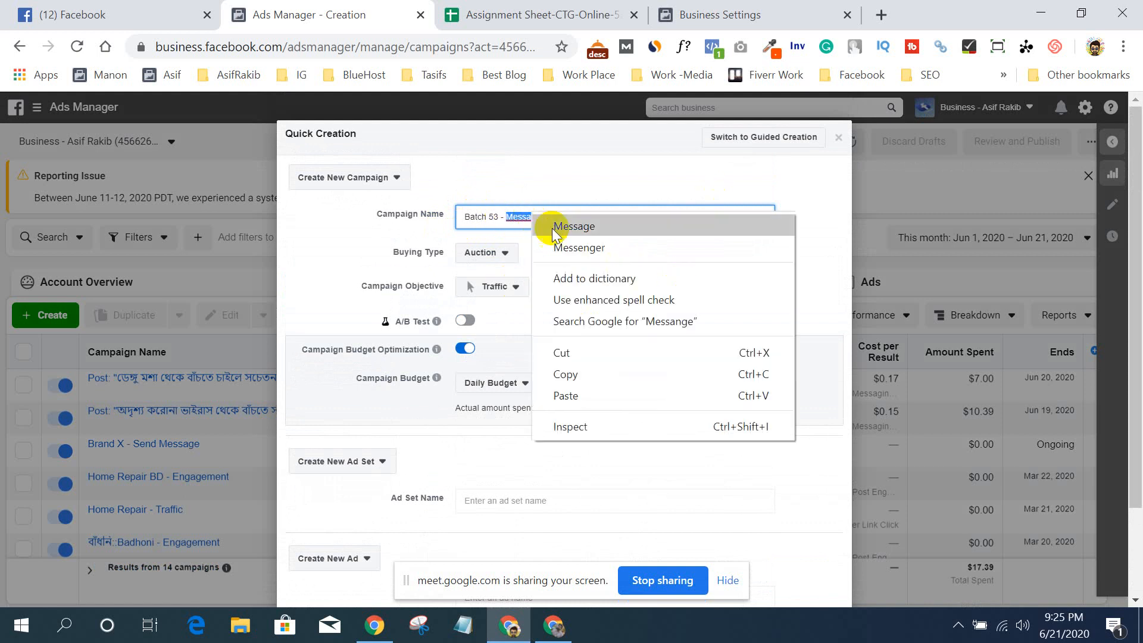
{"action": "left_click", "coordinate": [552, 226]}
{"action": "left_click", "coordinate": [586, 237]}
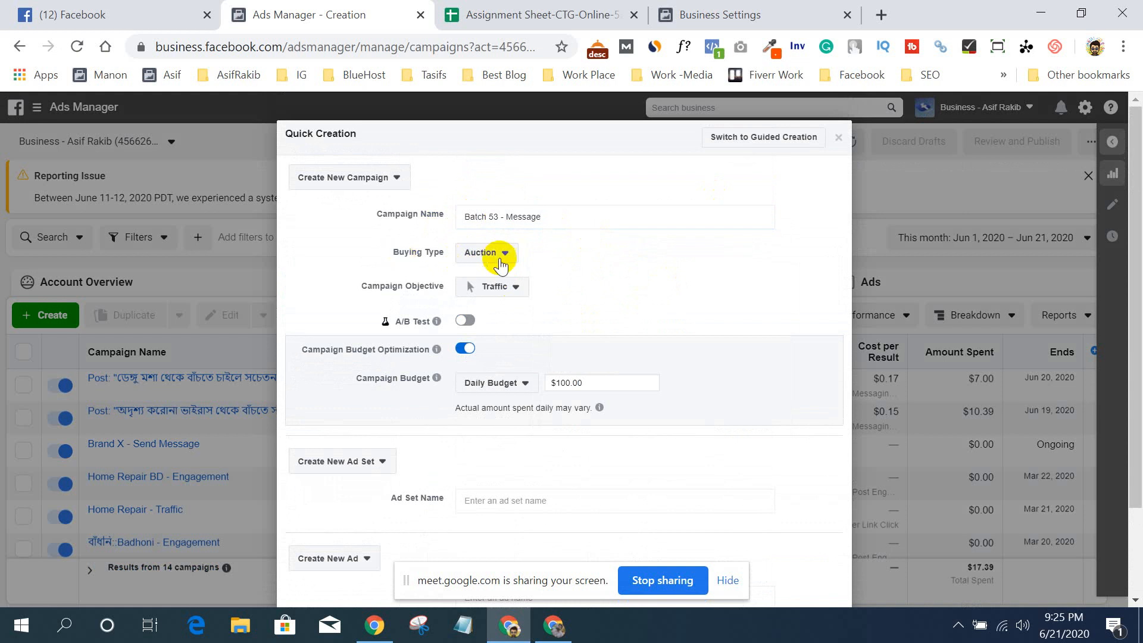
- Check the buying type, keeping Auction, and set the campaign objective to Messages
{"action": "left_click", "coordinate": [500, 253]}
{"action": "left_click", "coordinate": [570, 260]}
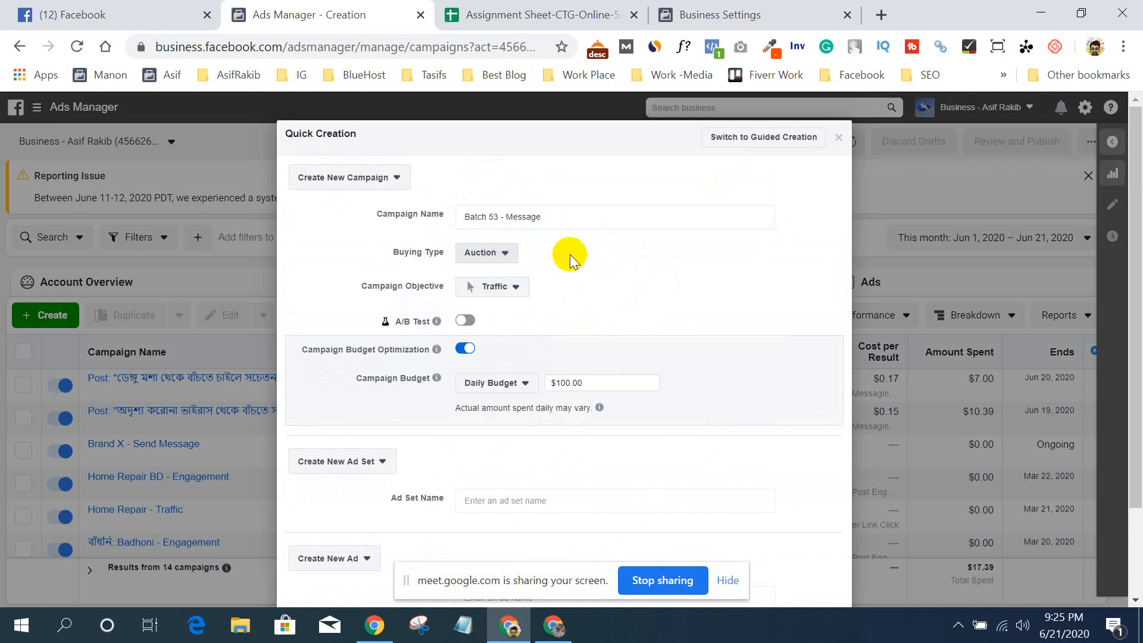
{"action": "left_click", "coordinate": [506, 287]}
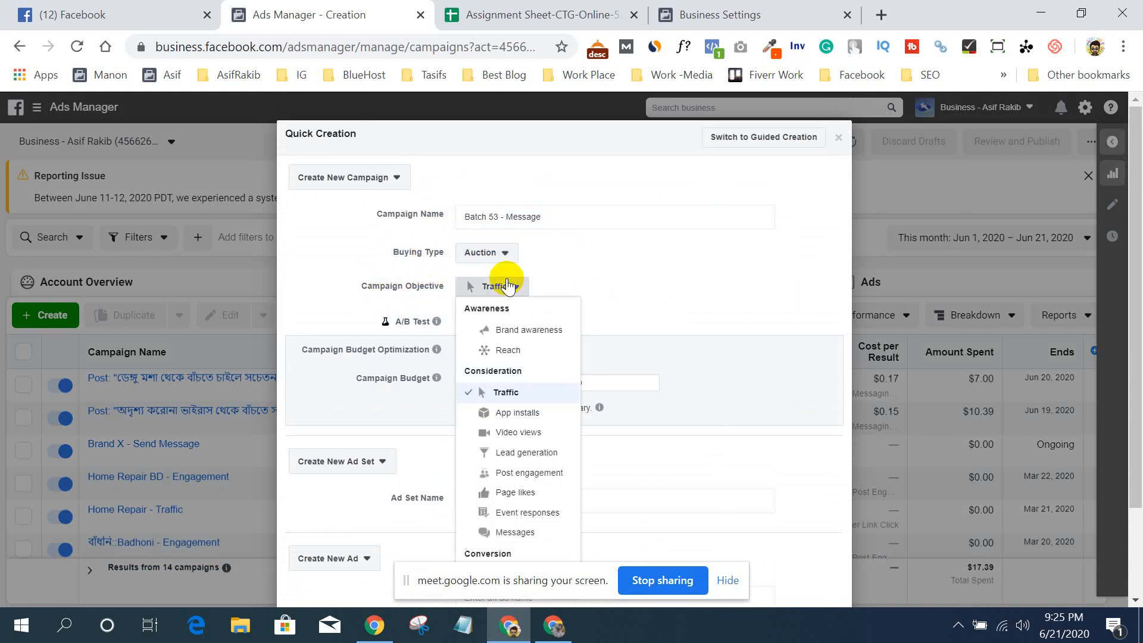
{"action": "left_click", "coordinate": [543, 535]}
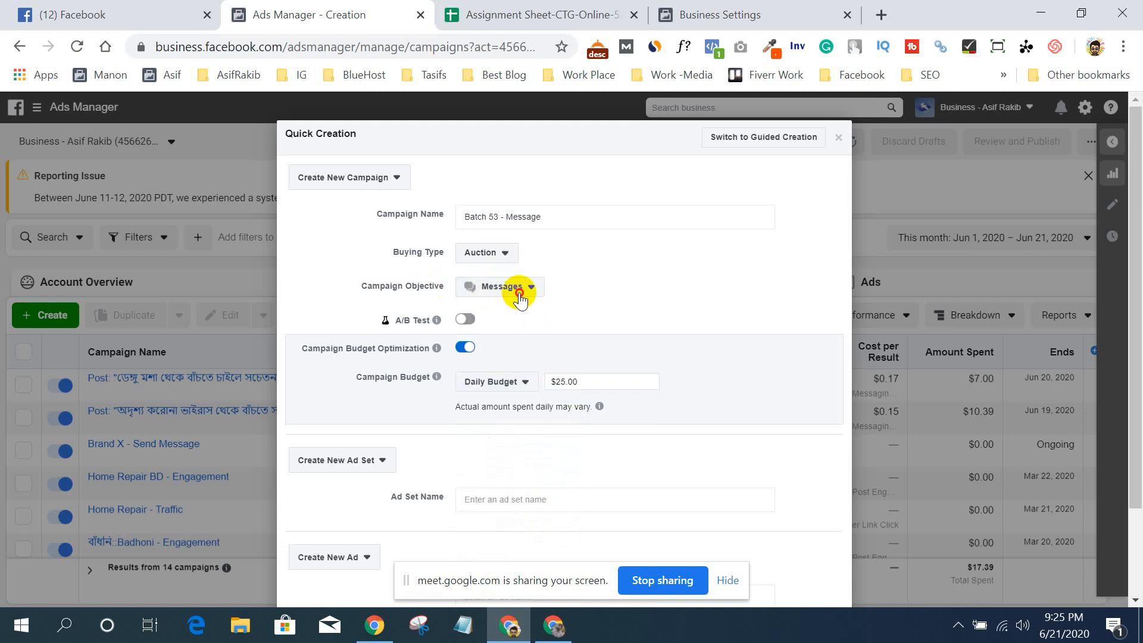
- Look through the awareness, consideration and conversion objectives, hiding the screen-sharing notice, and keep Messages selected
{"action": "left_click", "coordinate": [517, 290]}
{"action": "scroll", "coordinate": [518, 423], "scroll_direction": "down", "scroll_amount": 1}
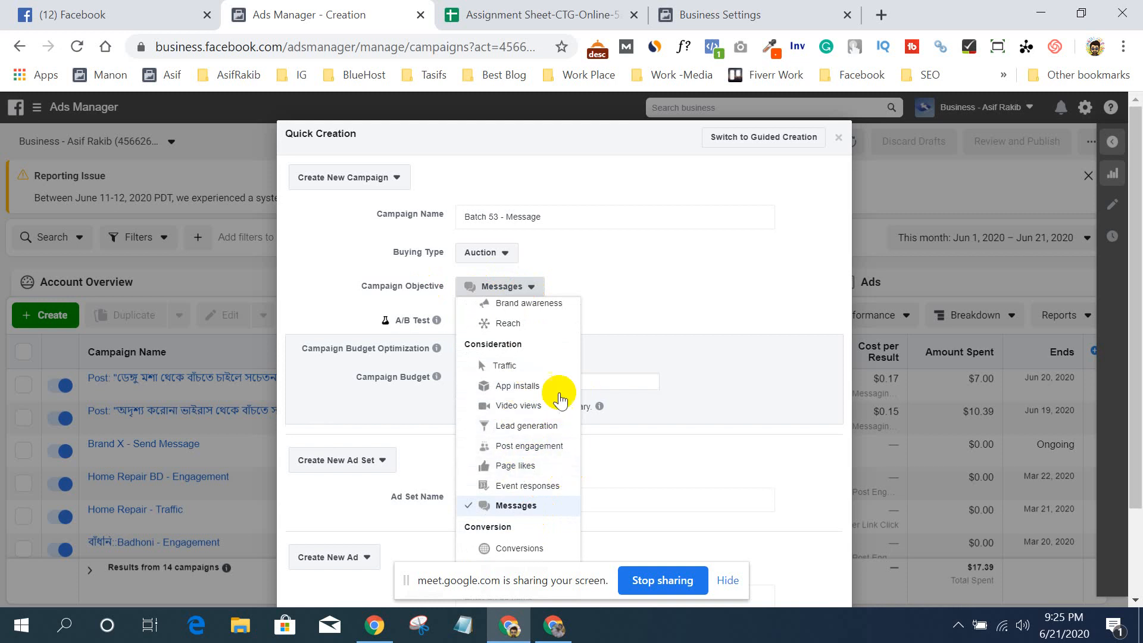
{"action": "scroll", "coordinate": [524, 411], "scroll_direction": "up", "scroll_amount": 1}
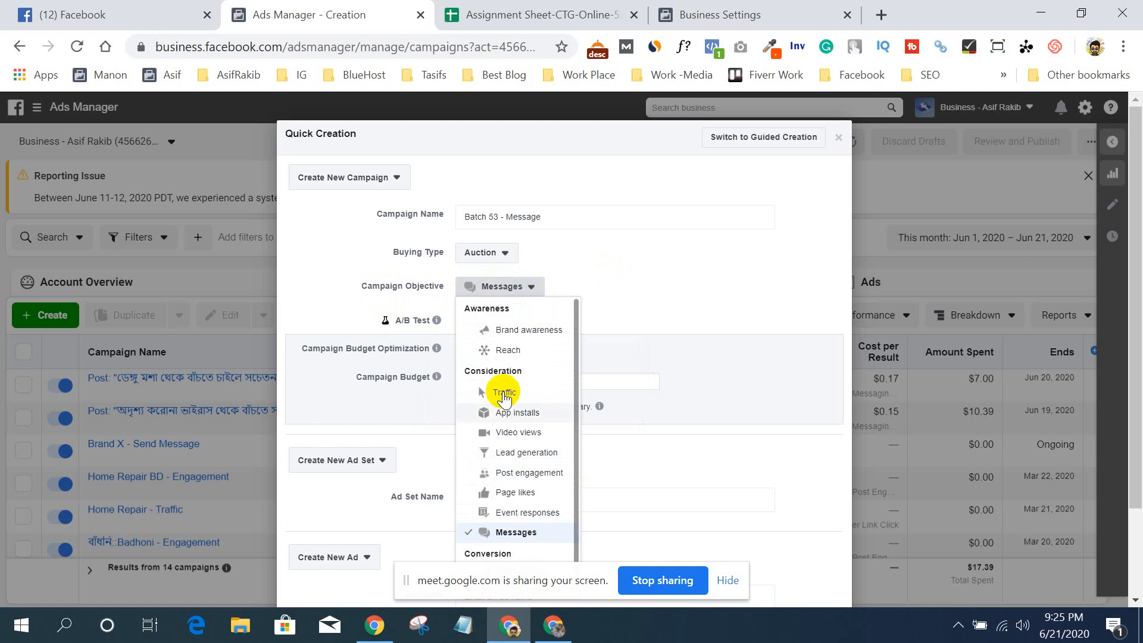
{"action": "scroll", "coordinate": [506, 524], "scroll_direction": "down", "scroll_amount": 1}
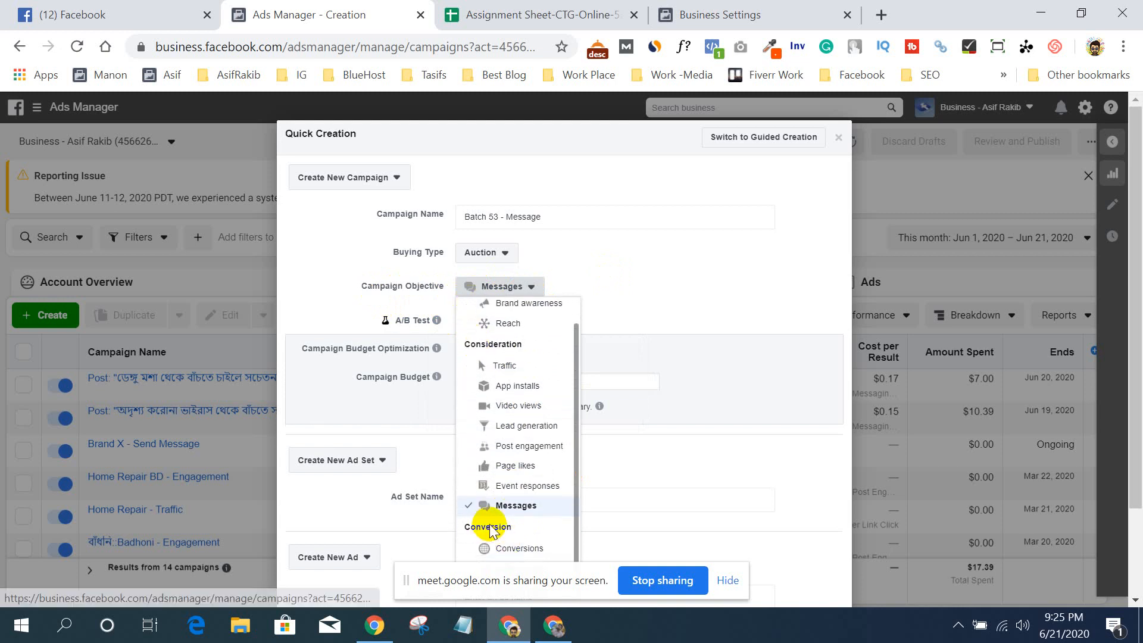
{"action": "left_click", "coordinate": [727, 580]}
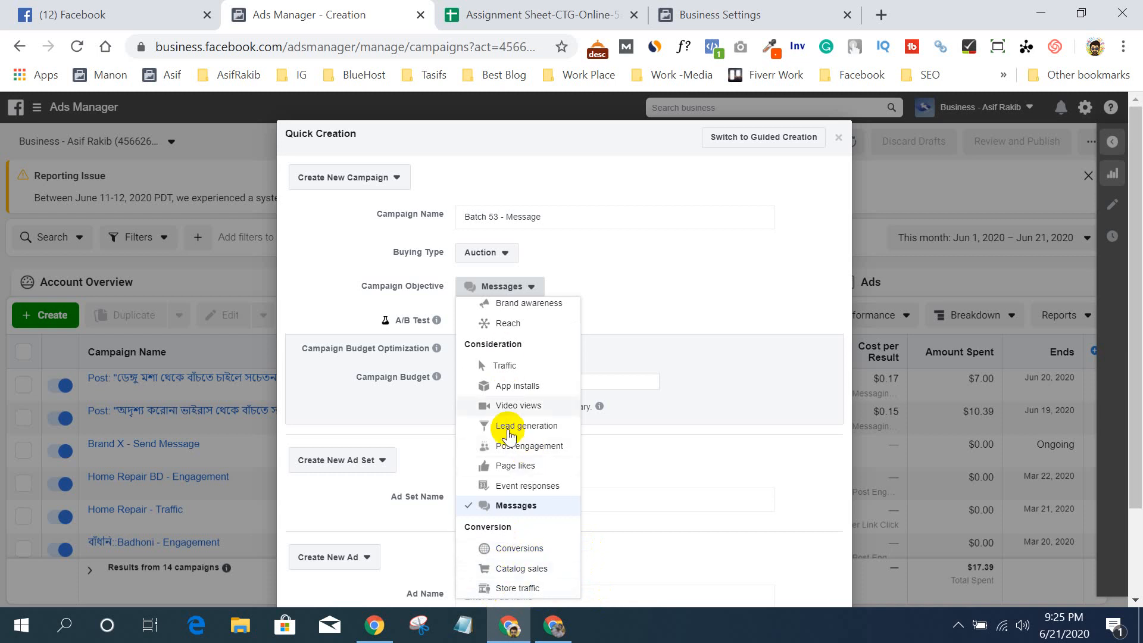
{"action": "scroll", "coordinate": [508, 357], "scroll_direction": "up", "scroll_amount": 1}
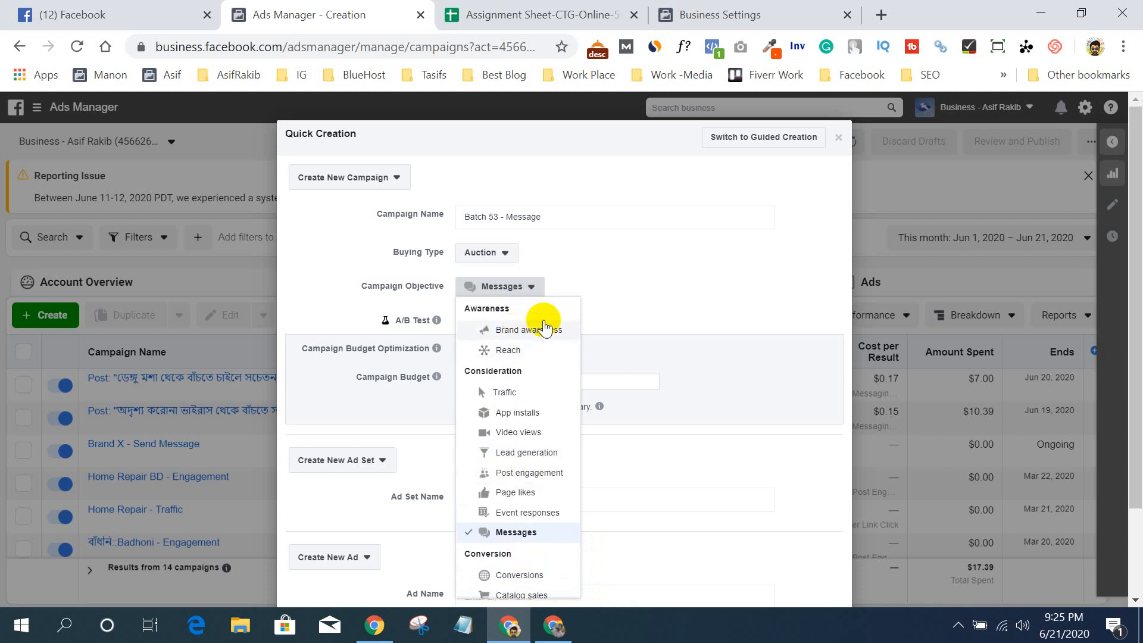
{"action": "left_click", "coordinate": [613, 262]}
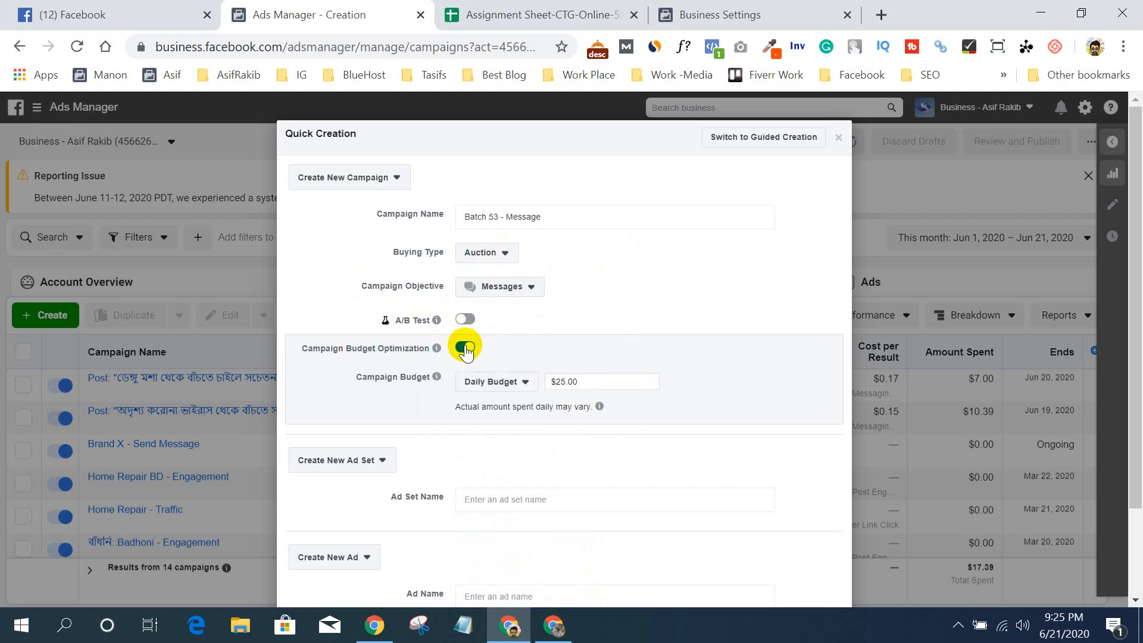
- Turn off Campaign Budget Optimization and name the new ad set "Mass - Jun 2020 - All"
{"action": "left_click", "coordinate": [465, 348]}
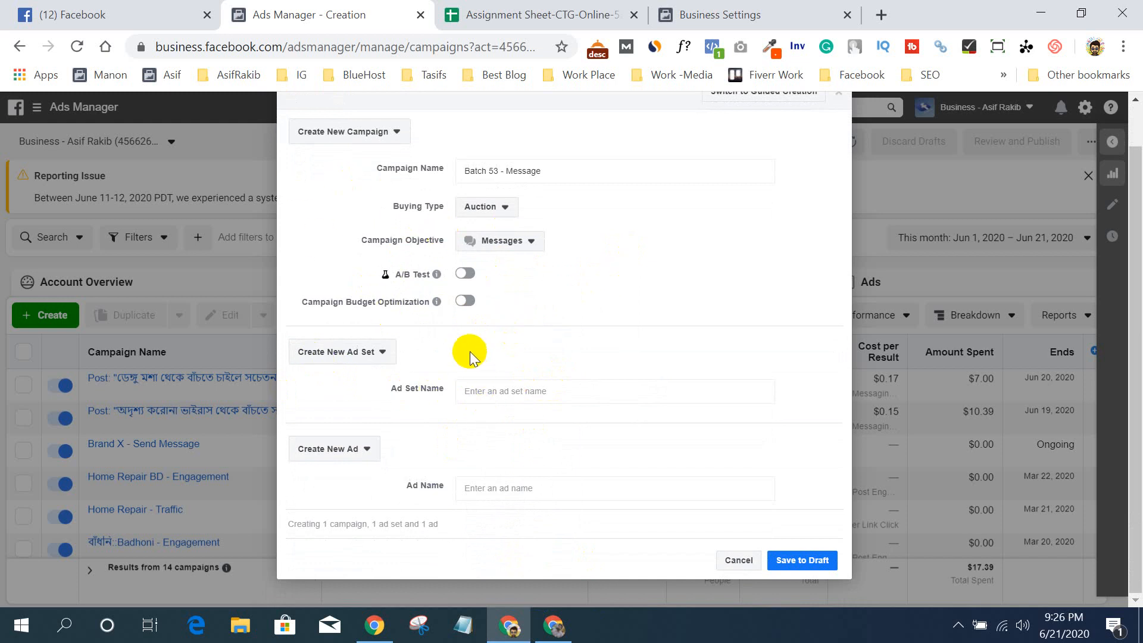
{"action": "left_click", "coordinate": [491, 387]}
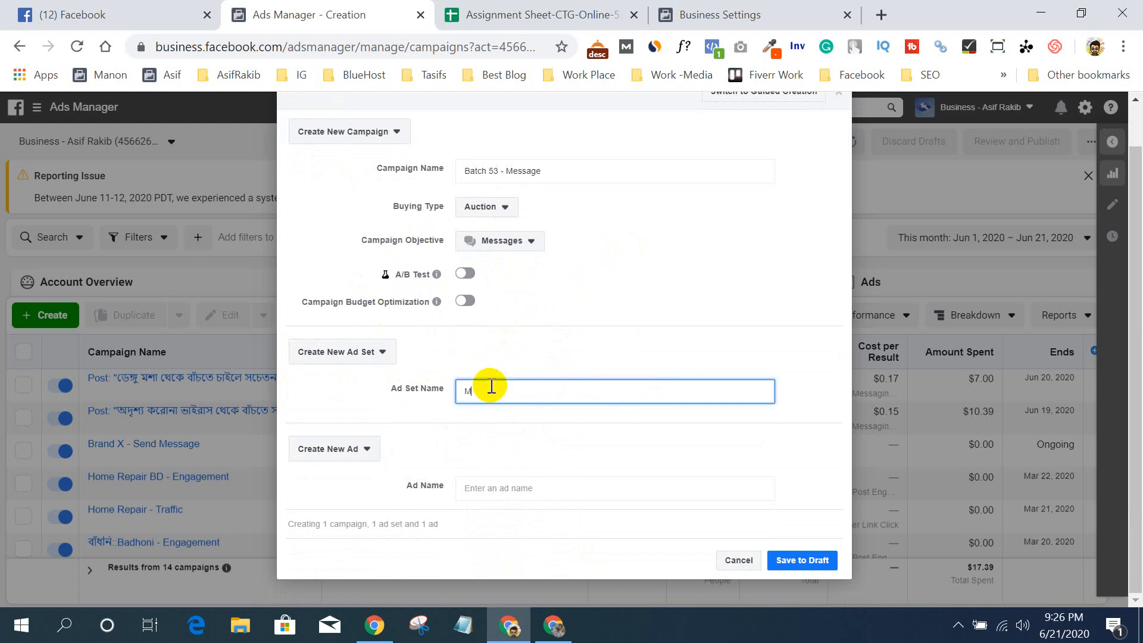
{"action": "type", "text": "Mass - Jun 2020 -"}
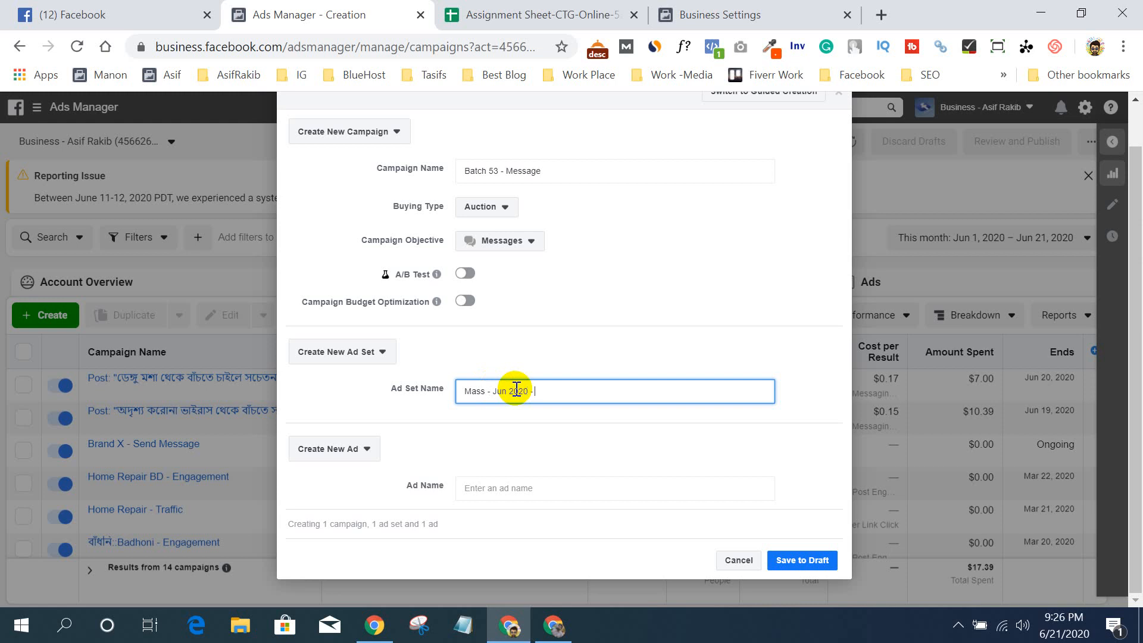
{"action": "type", "text": "ll"}
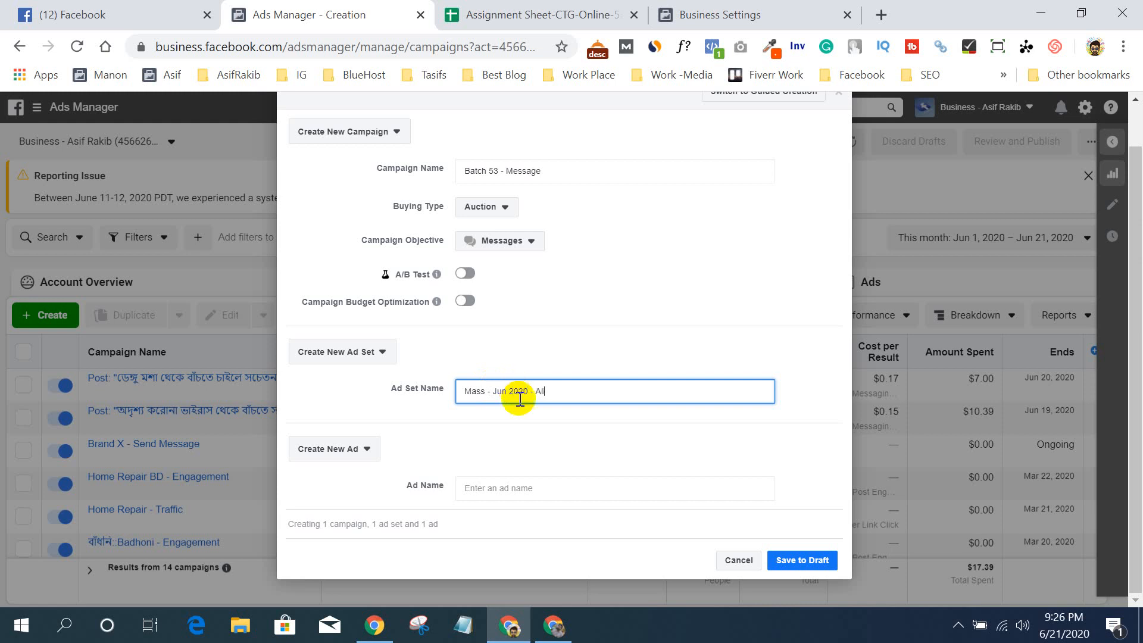
- Name the new ad "Ad 1" and save the campaign, ad set and ad as a draft
{"action": "left_click", "coordinate": [489, 487]}
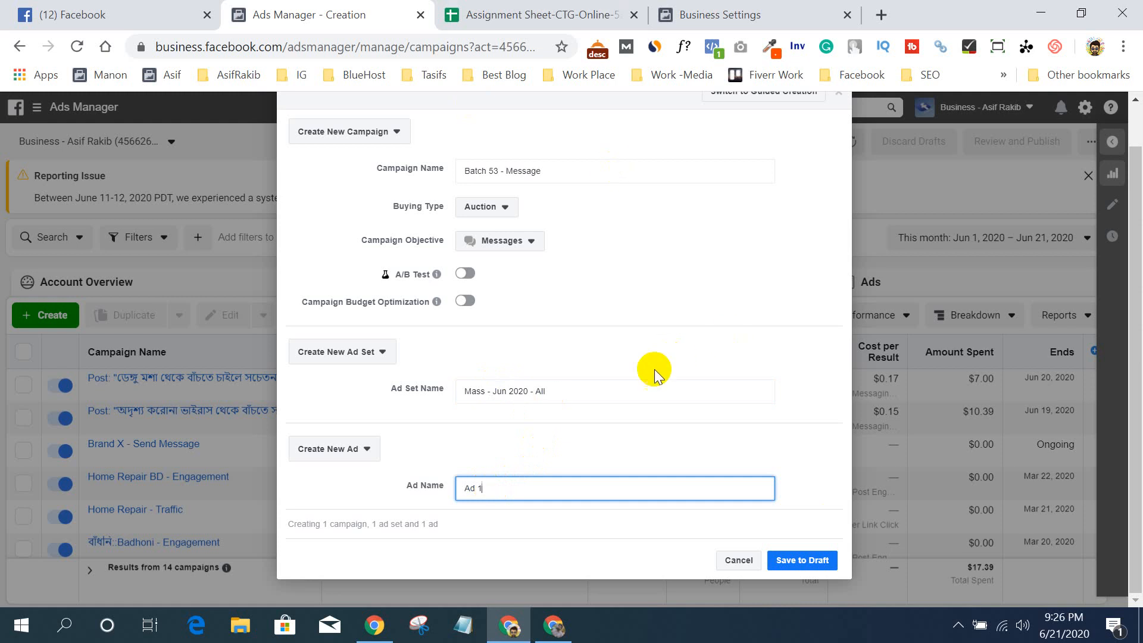
{"action": "scroll", "coordinate": [639, 355], "scroll_direction": "up", "scroll_amount": 1}
{"action": "scroll", "coordinate": [639, 353], "scroll_direction": "down", "scroll_amount": 1}
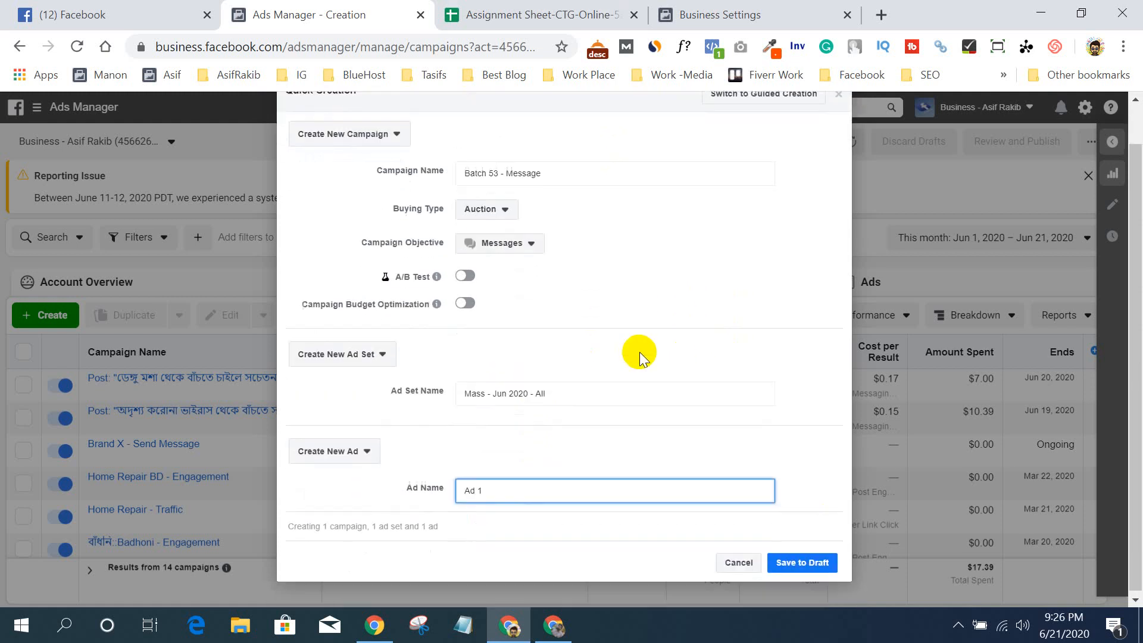
{"action": "left_click", "coordinate": [718, 442]}
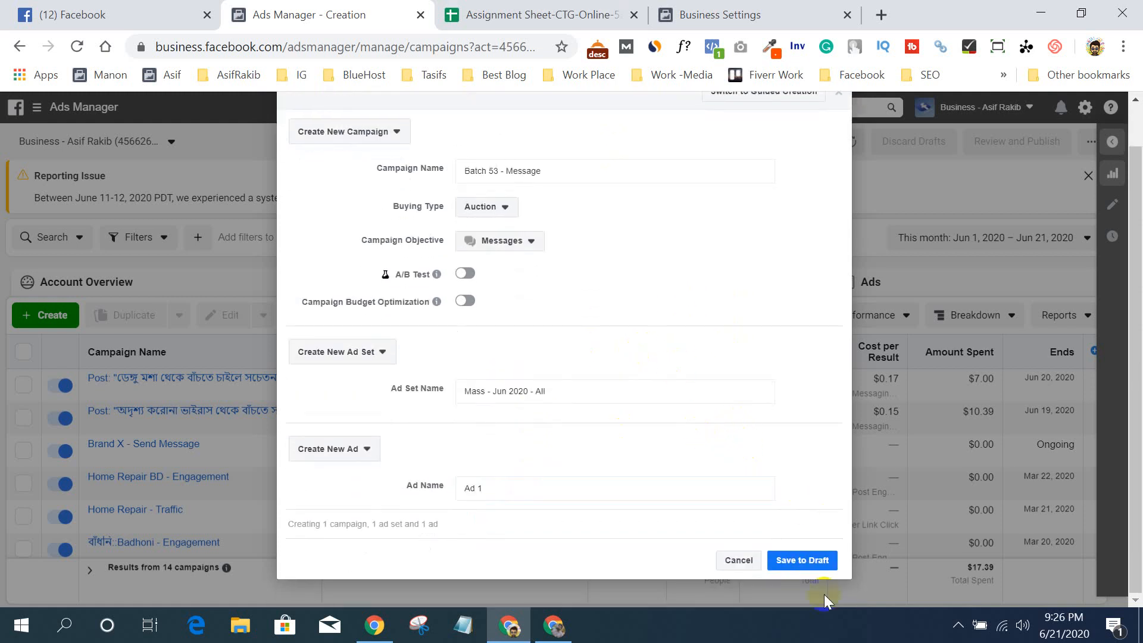
{"action": "left_click", "coordinate": [802, 561]}
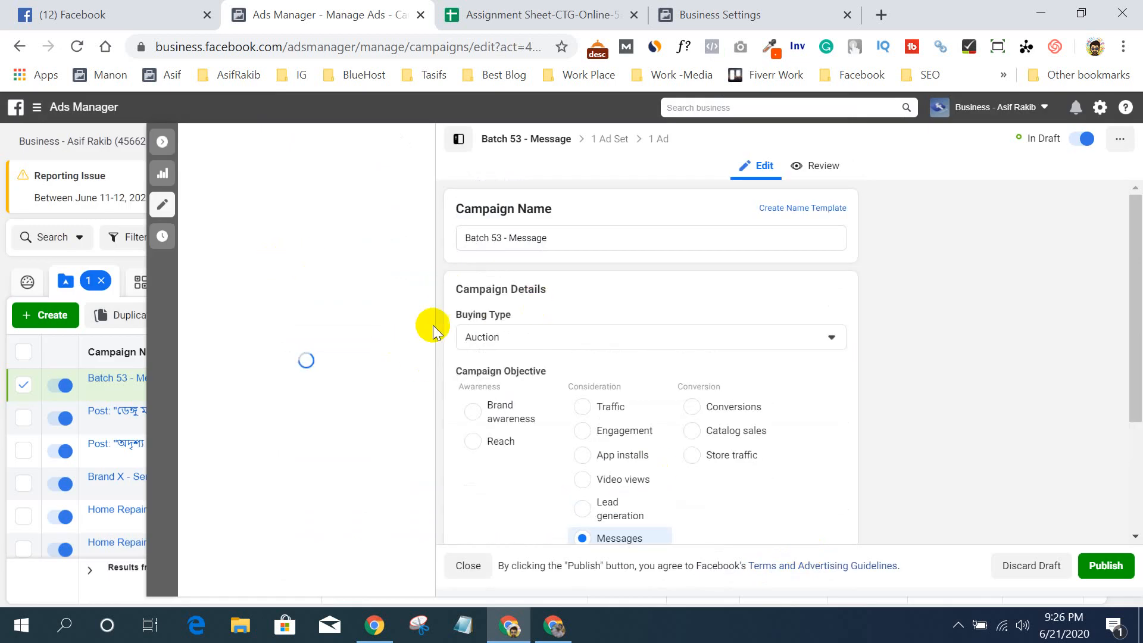
- Review the draft campaign's settings and close the editor without publishing the draft items
{"action": "scroll", "coordinate": [764, 417], "scroll_direction": "down", "scroll_amount": 3}
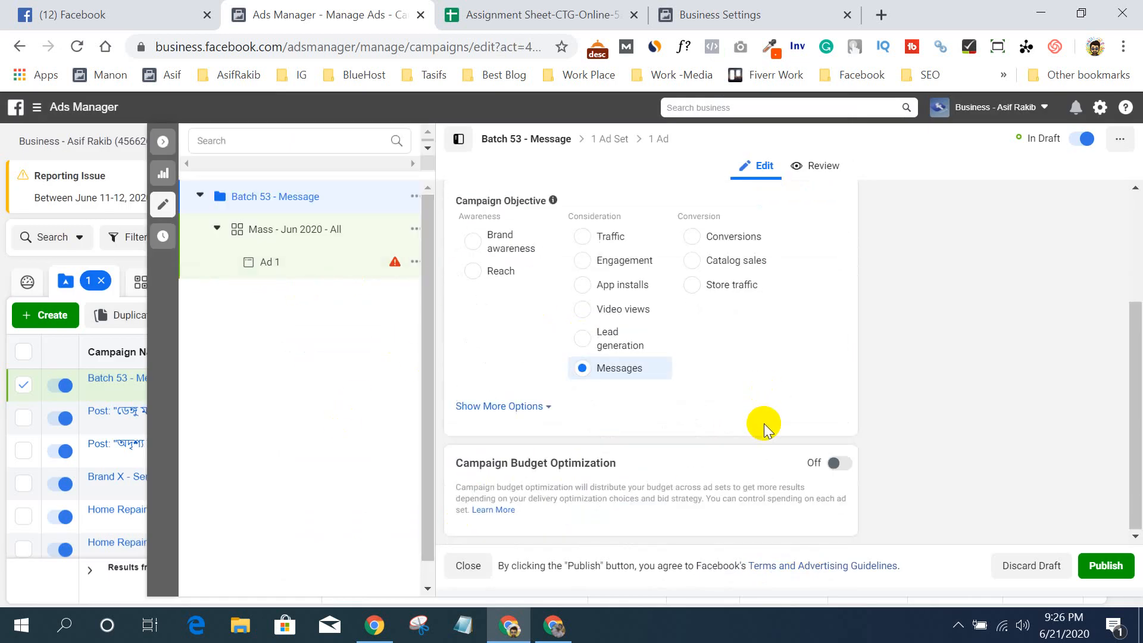
{"action": "scroll", "coordinate": [740, 435], "scroll_direction": "up", "scroll_amount": 3}
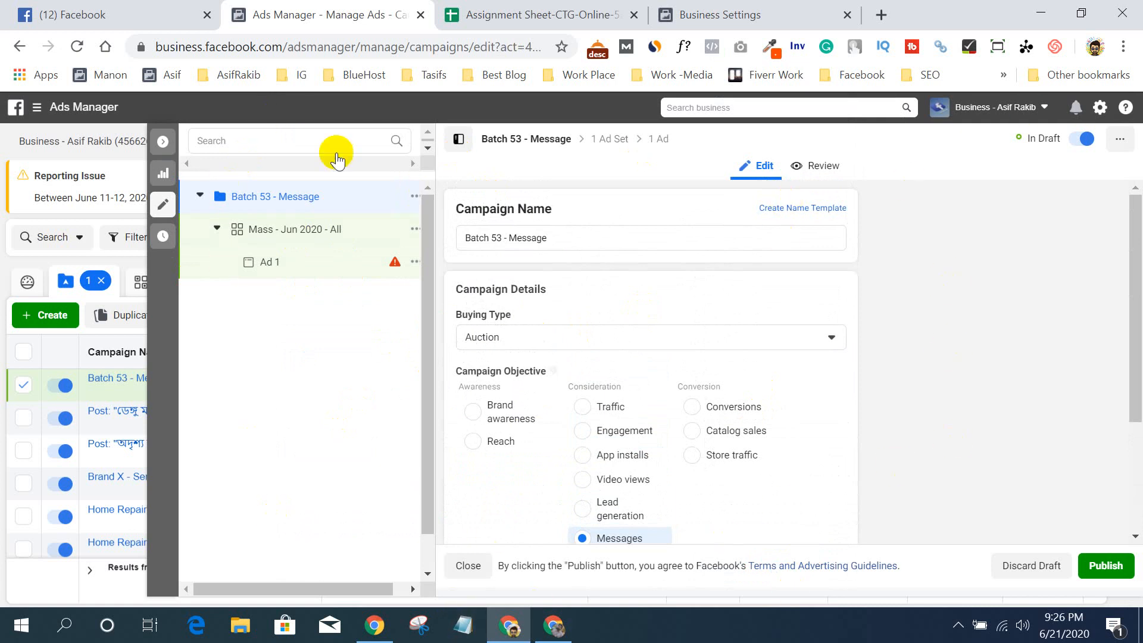
{"action": "left_click", "coordinate": [161, 143]}
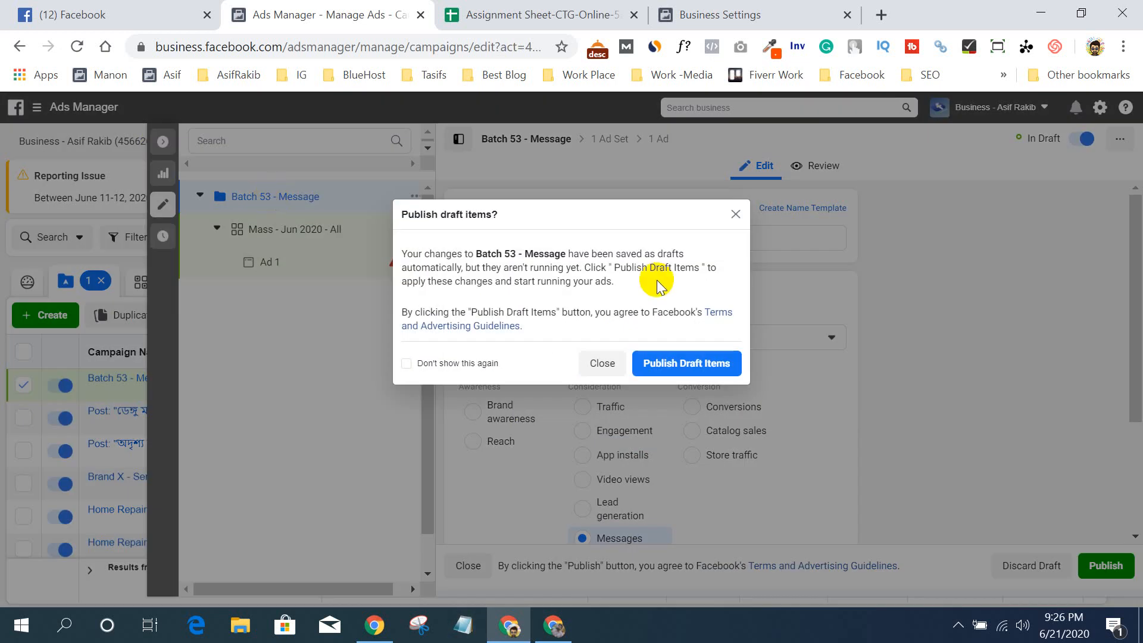
{"action": "left_click", "coordinate": [603, 363]}
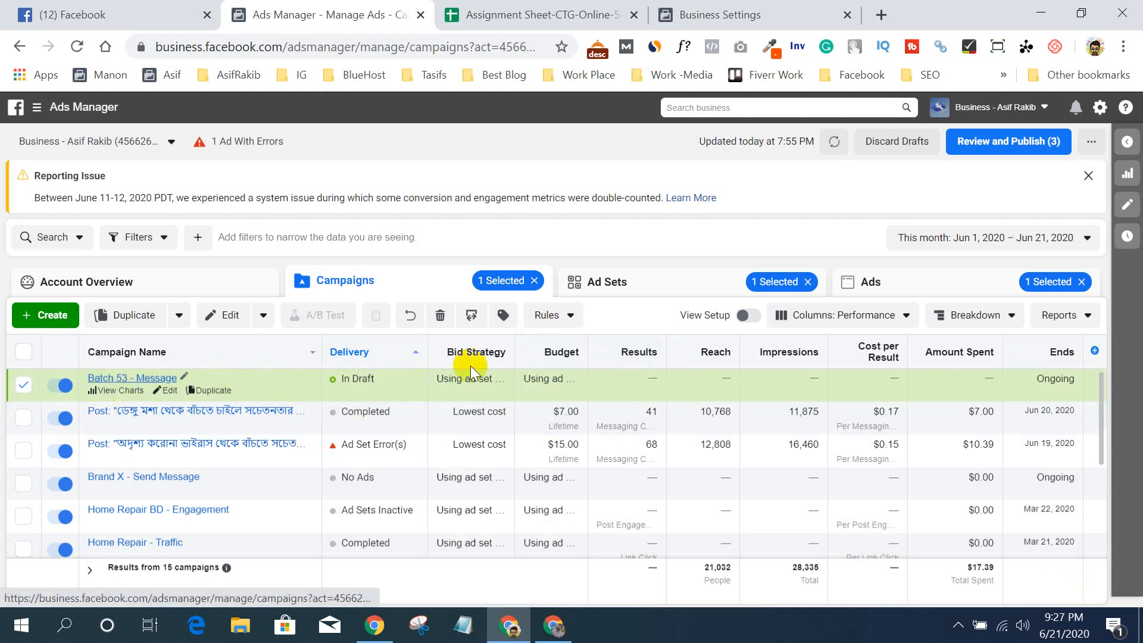
- View the ad set and ad inside the Batch 53 - Message campaign, then return to the campaigns list
{"action": "left_click", "coordinate": [134, 382]}
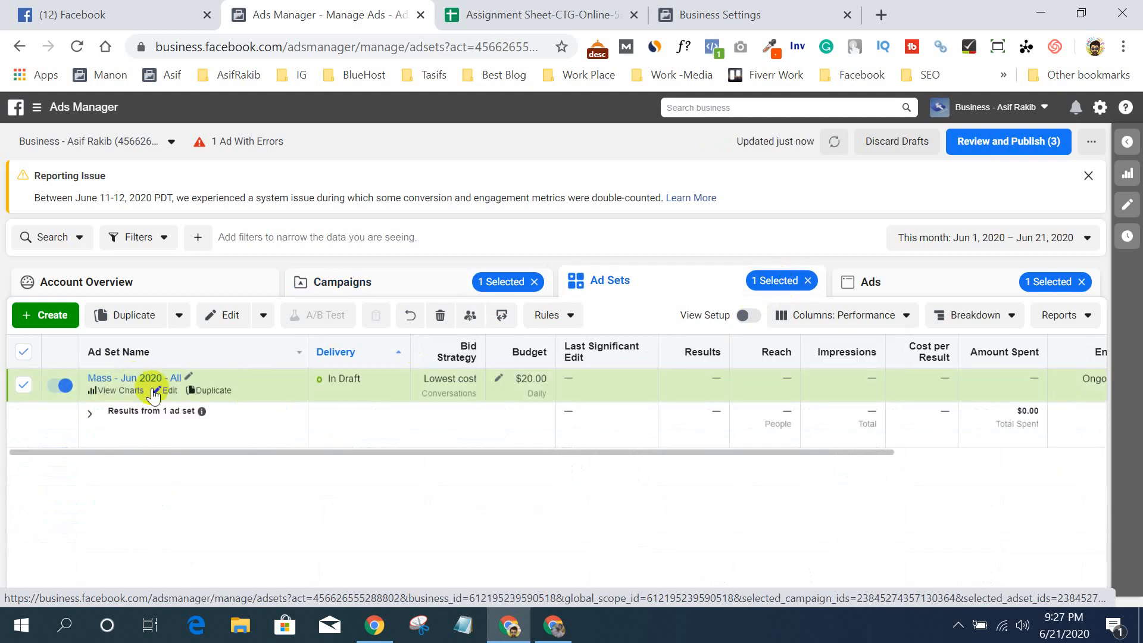
{"action": "left_click", "coordinate": [119, 378]}
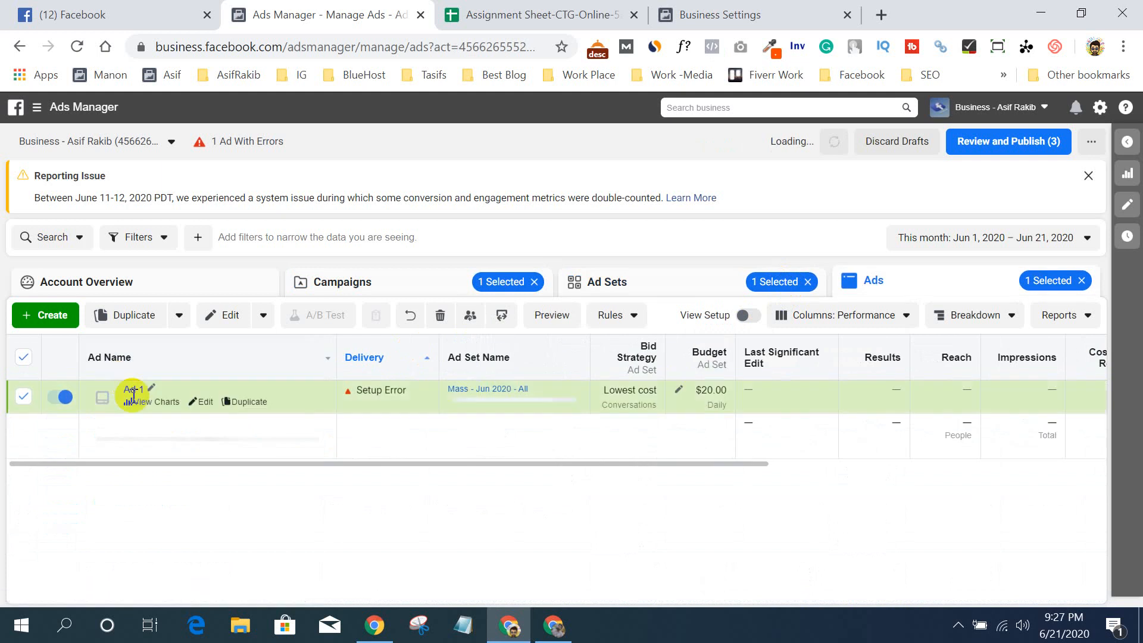
{"action": "left_click", "coordinate": [386, 283]}
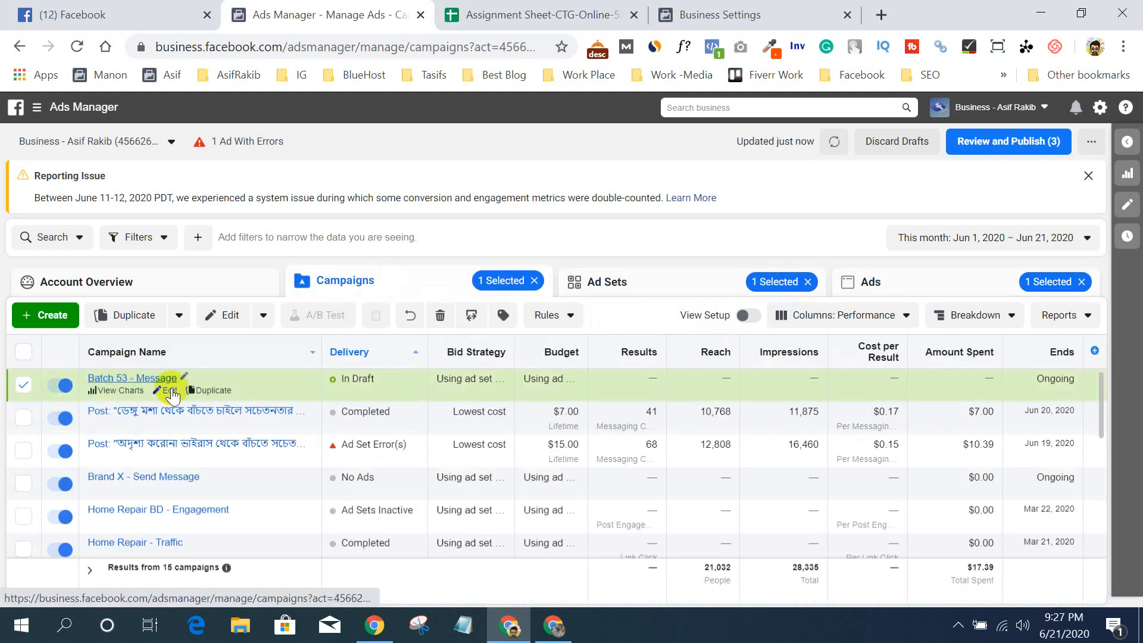
- Open the Batch 53 - Message campaign for editing and review its name, buying type, objective and budget optimization settings
{"action": "left_click", "coordinate": [170, 394]}
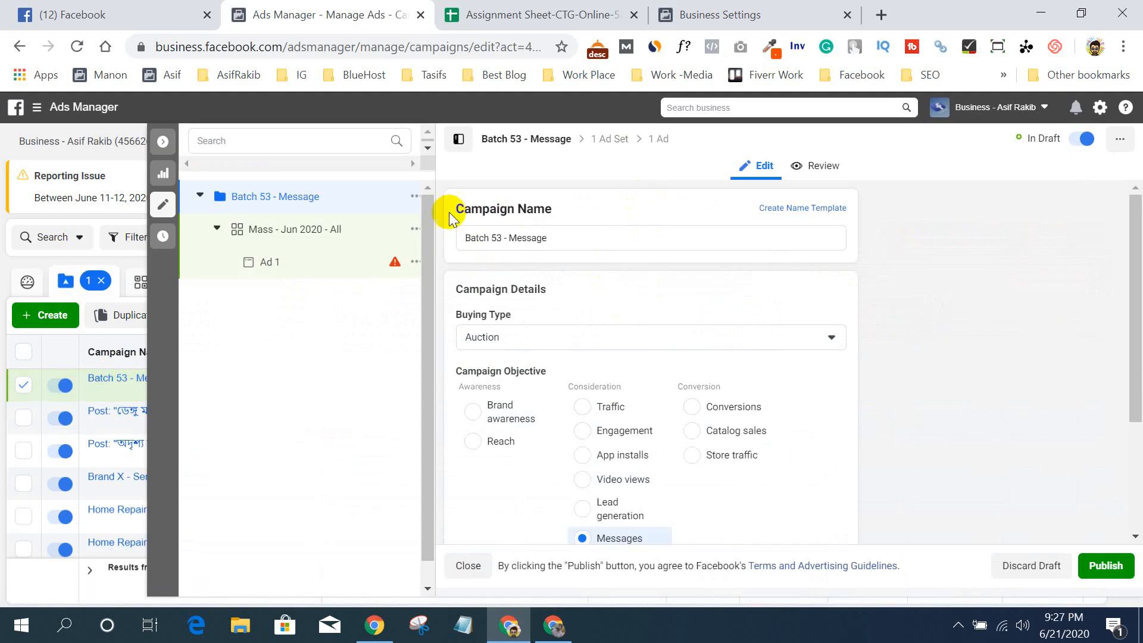
{"action": "left_click", "coordinate": [161, 142]}
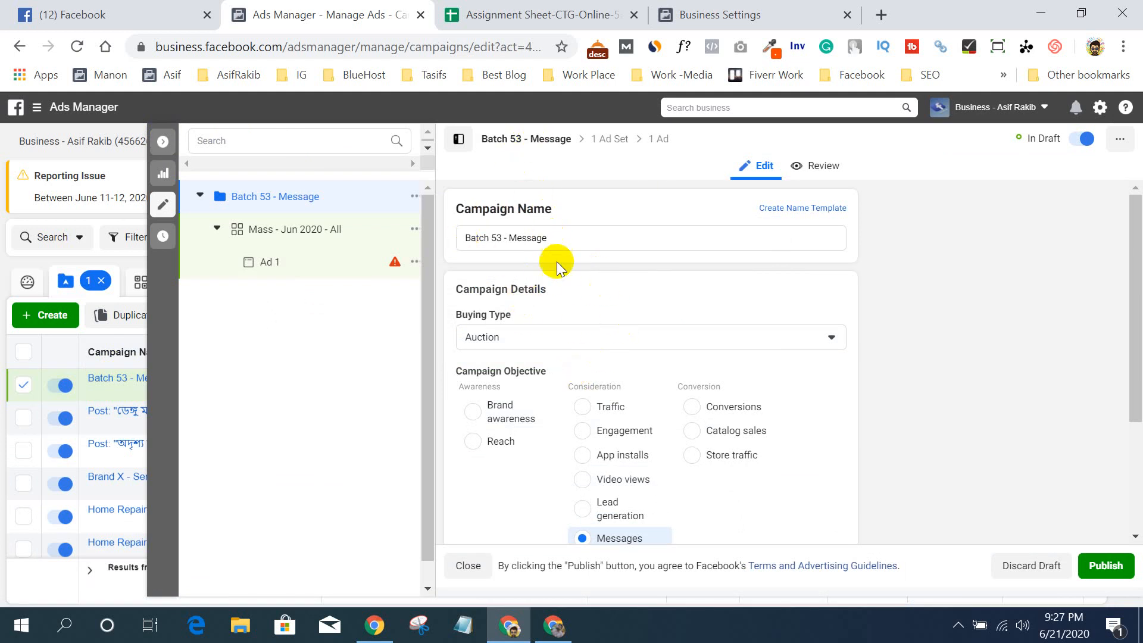
{"action": "scroll", "coordinate": [595, 309], "scroll_direction": "down", "scroll_amount": 3}
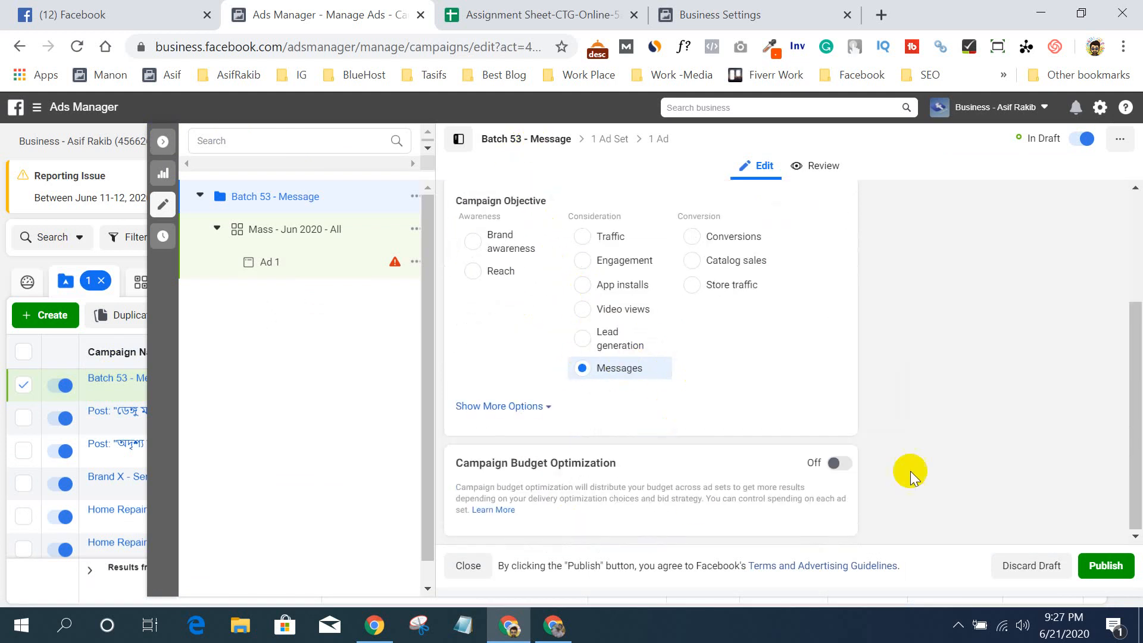
{"action": "scroll", "coordinate": [877, 417], "scroll_direction": "up", "scroll_amount": 3}
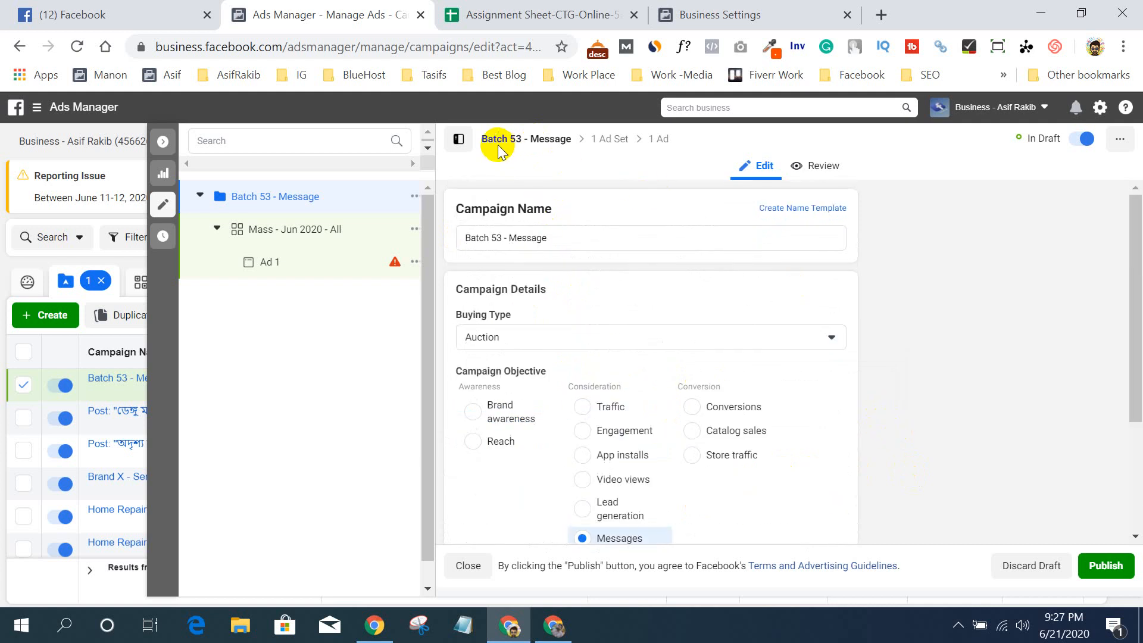
- Open the Mass - Jun 2020 - All ad set and examine its message destinations, including the Messenger options Click to Messenger and Sponsored Message
{"action": "left_click", "coordinate": [615, 141]}
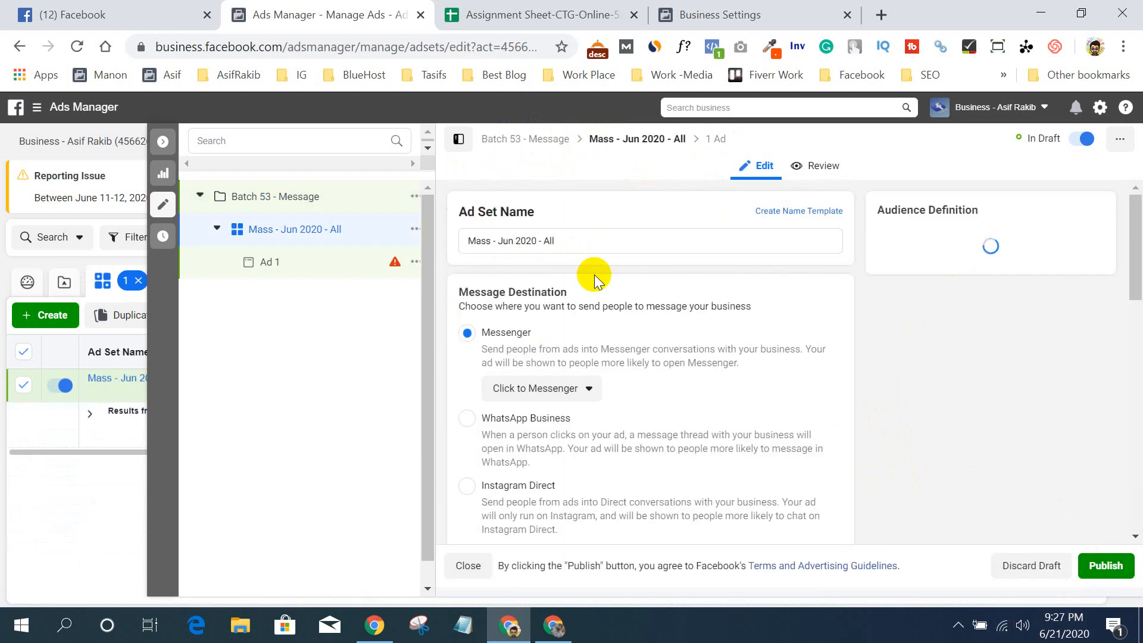
{"action": "scroll", "coordinate": [519, 312], "scroll_direction": "down", "scroll_amount": 2}
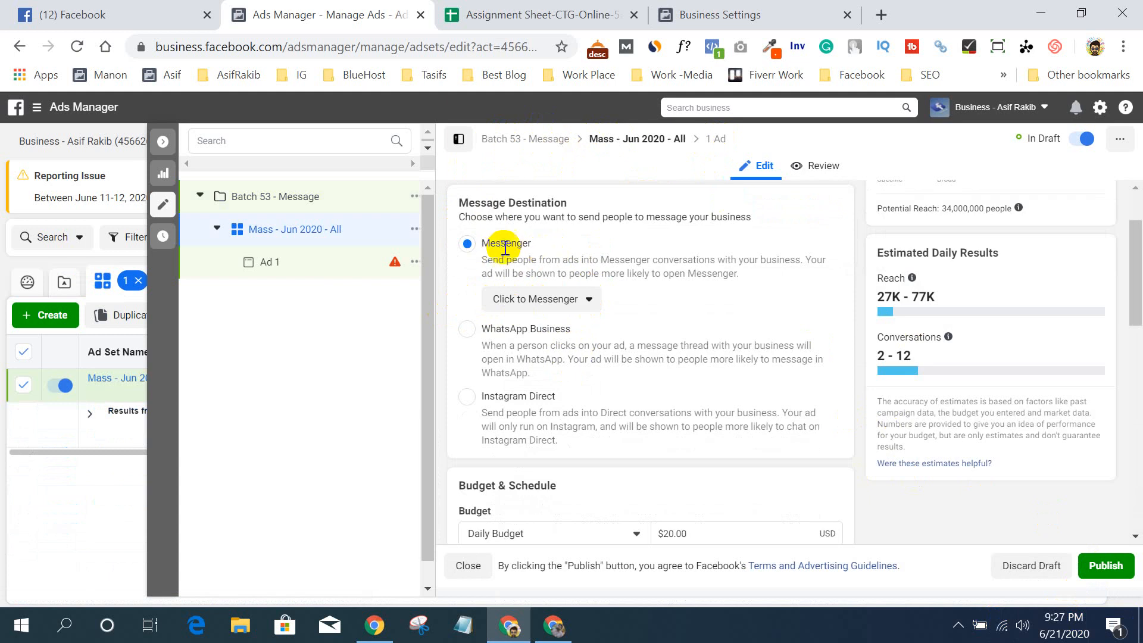
{"action": "left_click", "coordinate": [543, 299]}
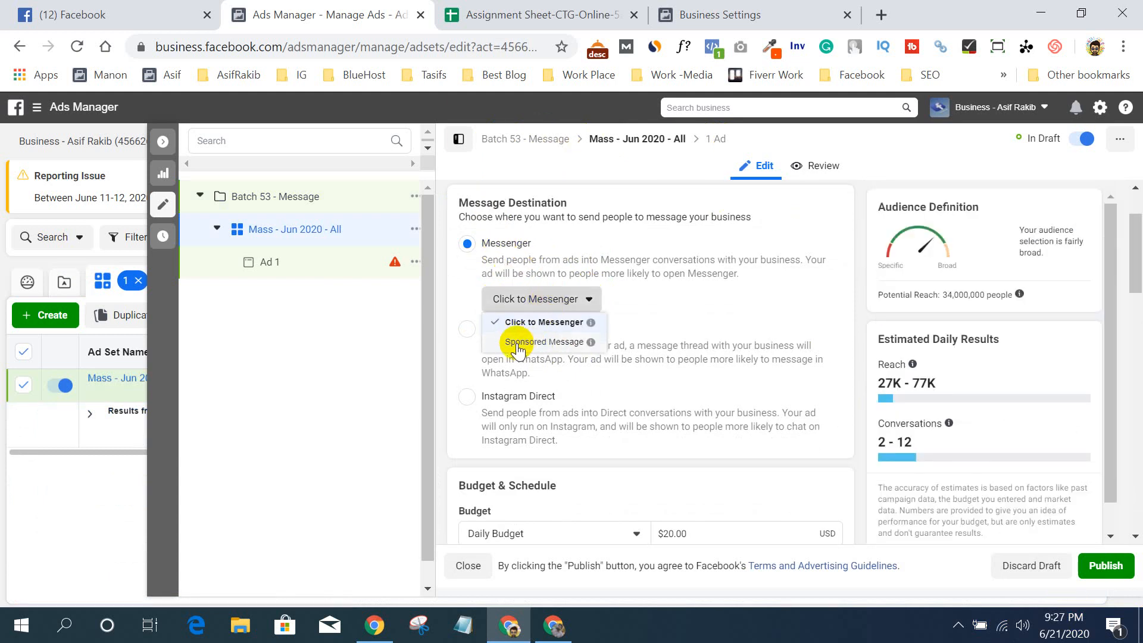
{"action": "left_click", "coordinate": [604, 185]}
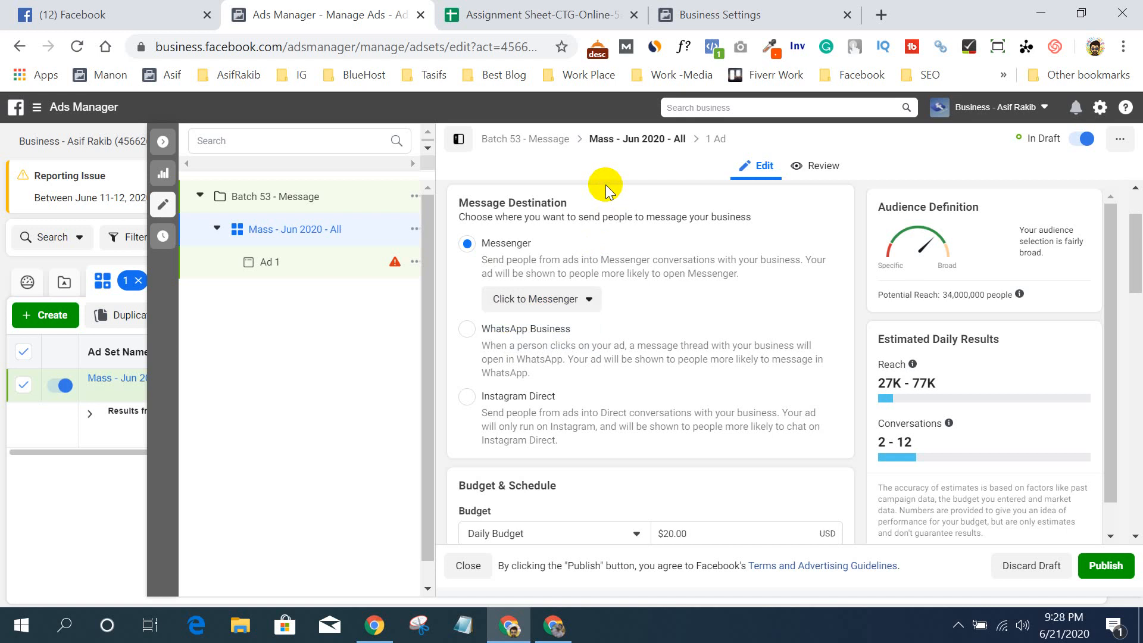
{"action": "left_click", "coordinate": [560, 295]}
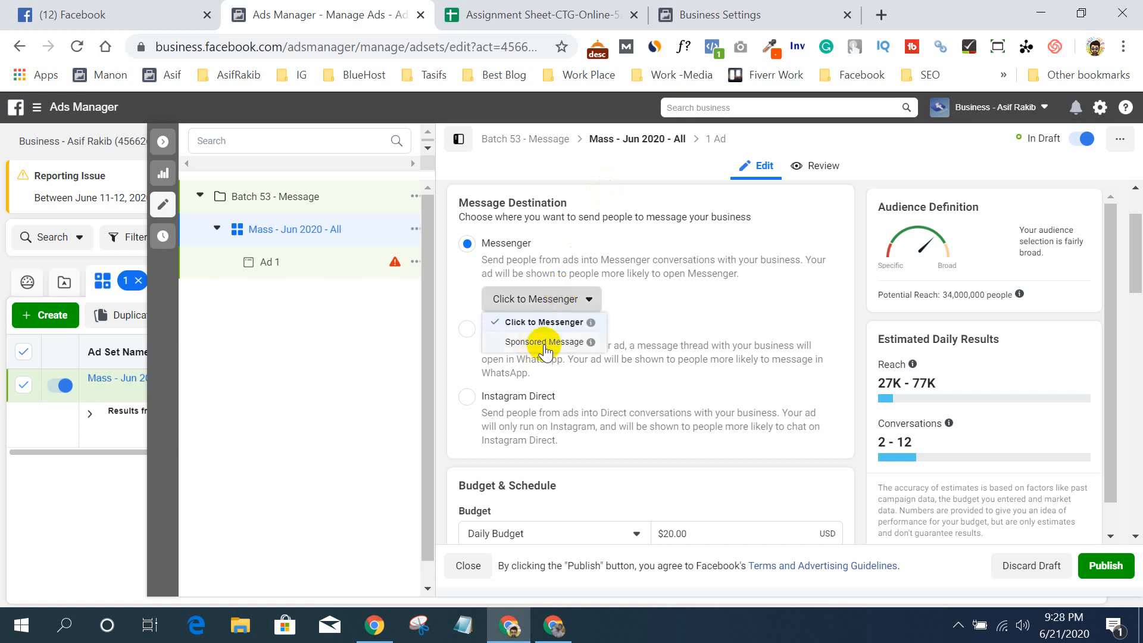
{"action": "left_click", "coordinate": [634, 192]}
{"action": "scroll", "coordinate": [712, 322], "scroll_direction": "down", "scroll_amount": 4}
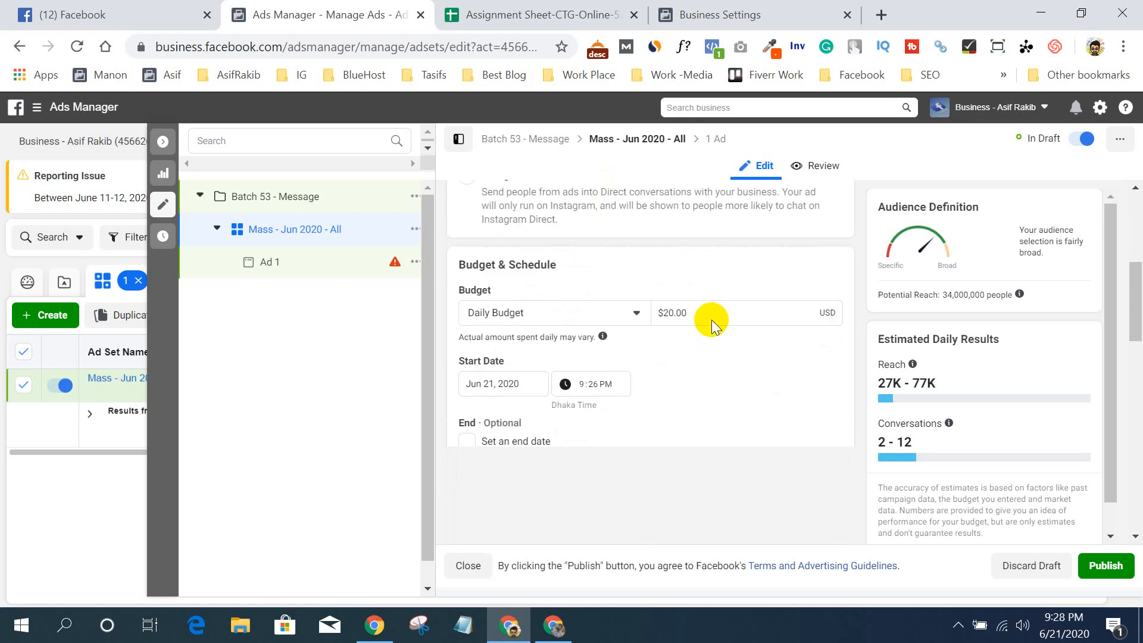
{"action": "scroll", "coordinate": [670, 279], "scroll_direction": "up", "scroll_amount": 5}
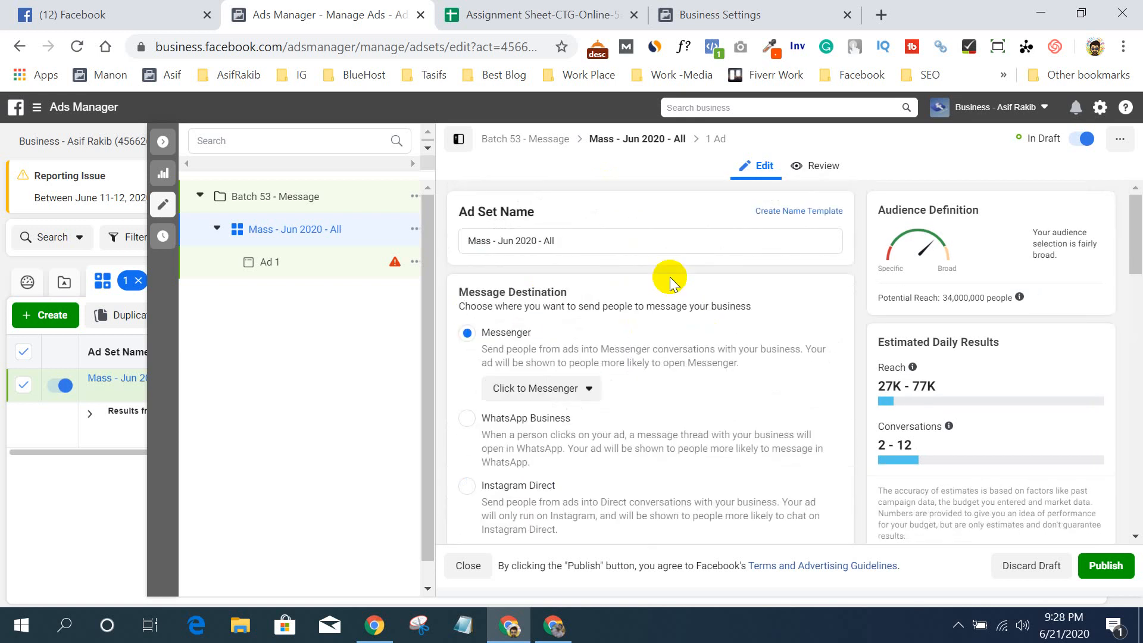
{"action": "scroll", "coordinate": [670, 279], "scroll_direction": "down", "scroll_amount": 5}
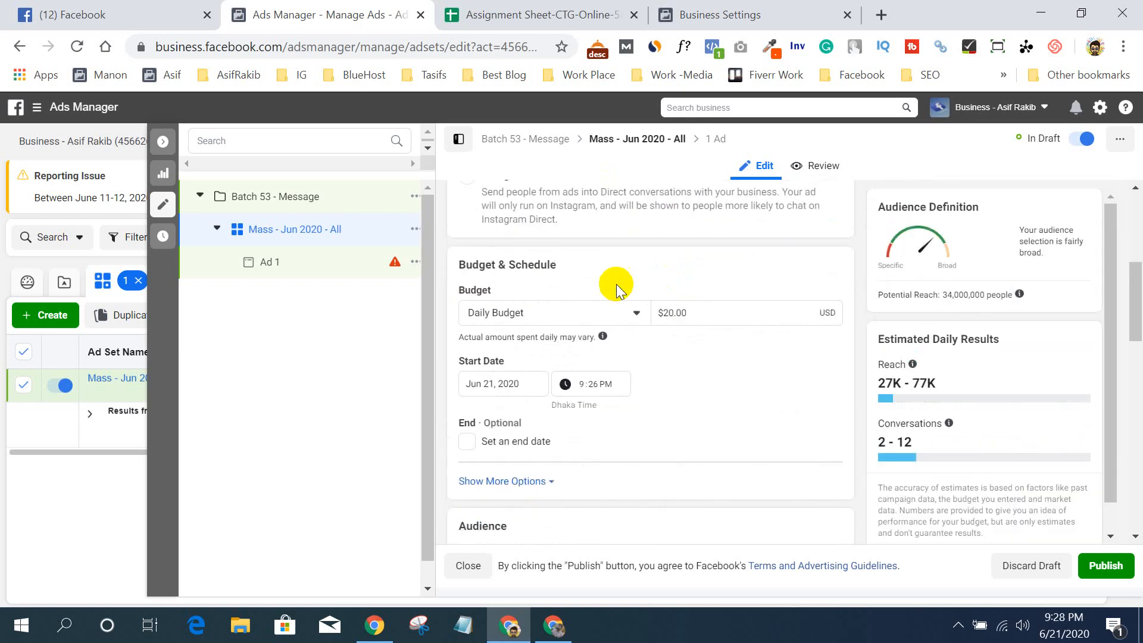
- Switch the ad set to a Lifetime Budget and set its end date to June 30, 2020
{"action": "left_click", "coordinate": [558, 314]}
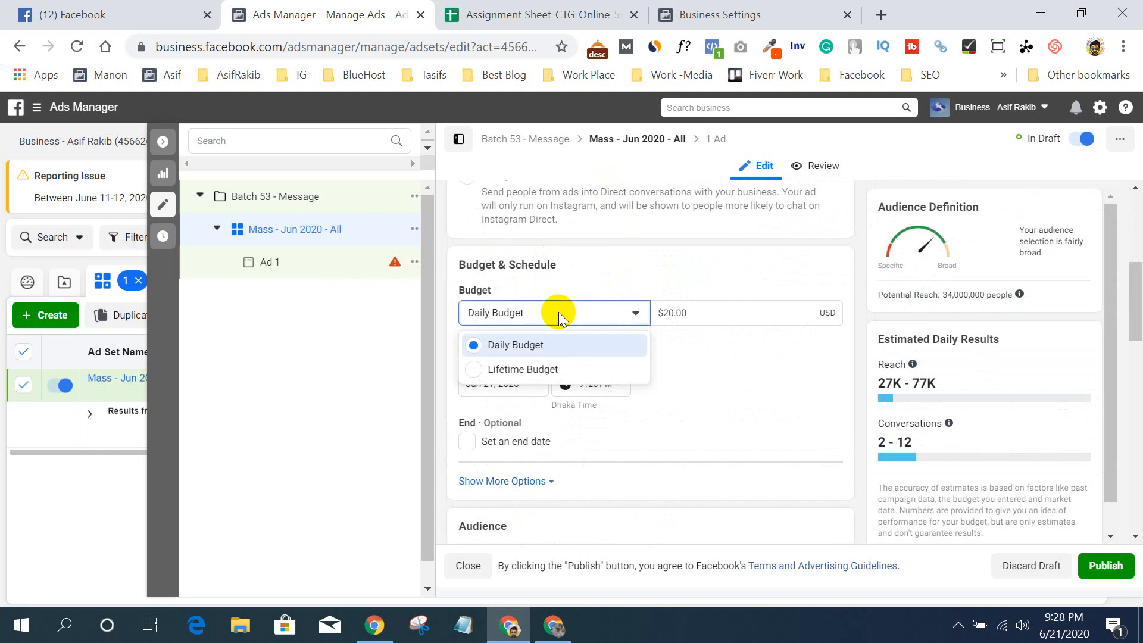
{"action": "left_click", "coordinate": [529, 375]}
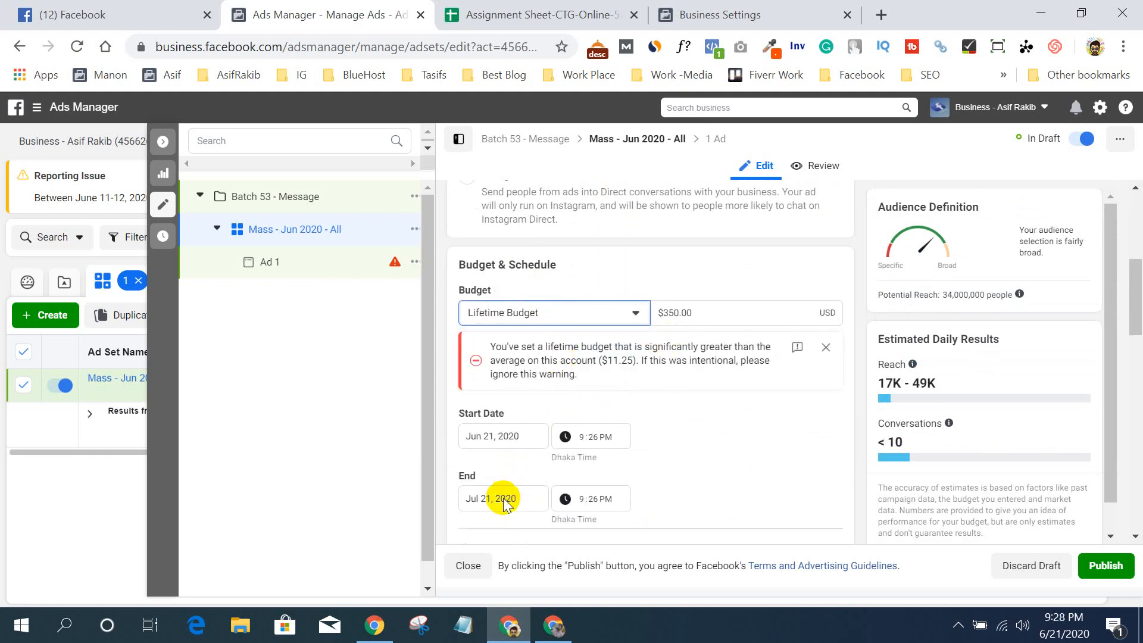
{"action": "left_click", "coordinate": [508, 500]}
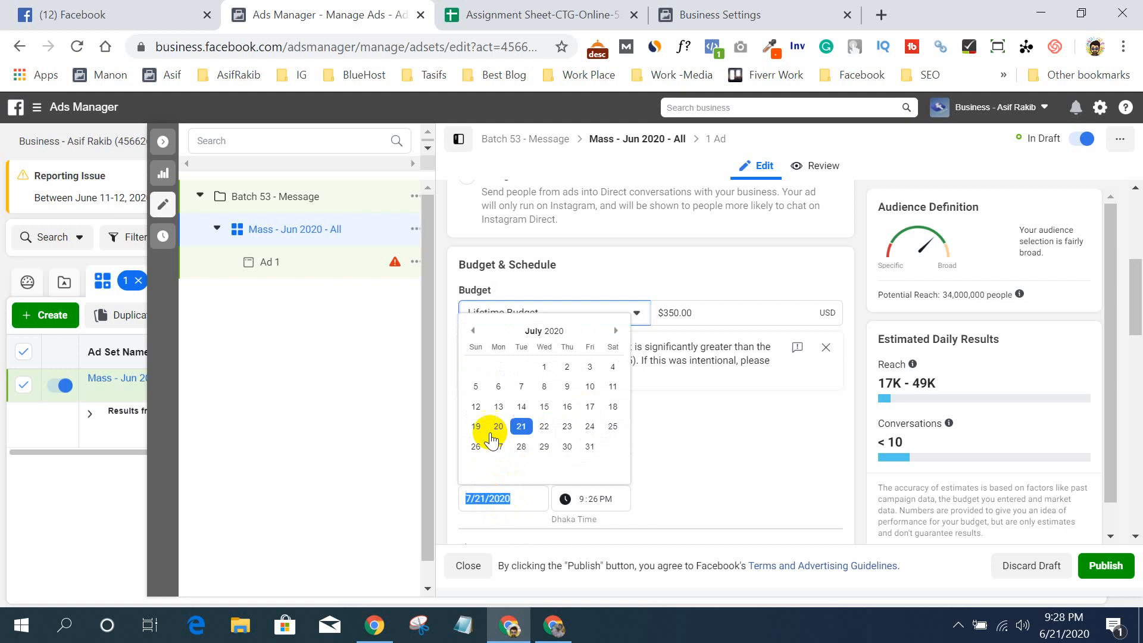
{"action": "left_click", "coordinate": [467, 331]}
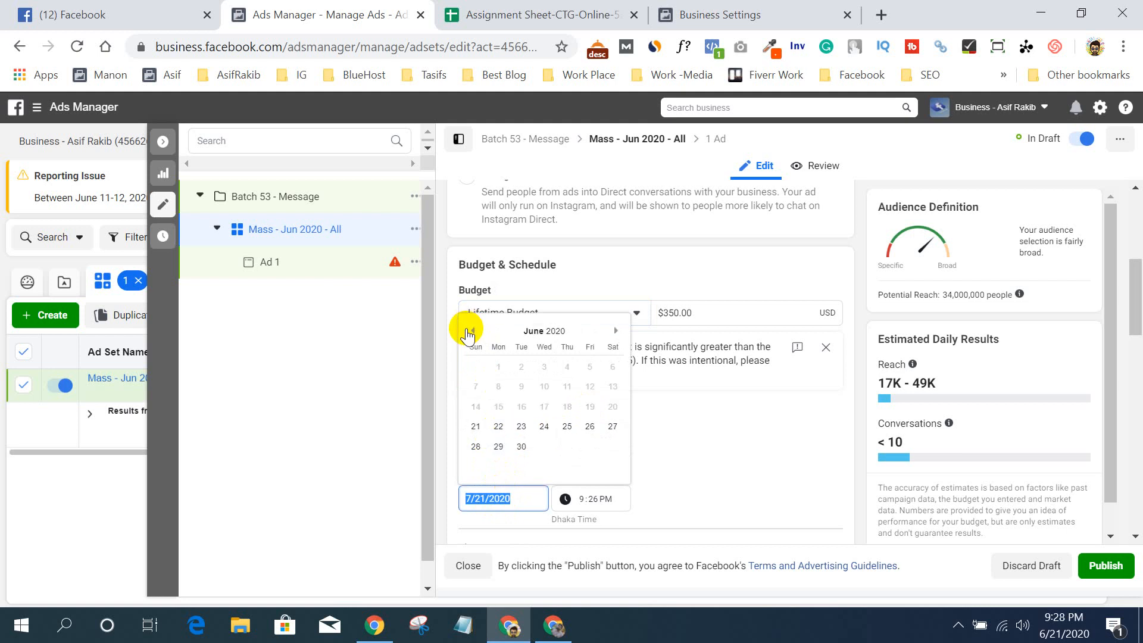
{"action": "left_click", "coordinate": [520, 445]}
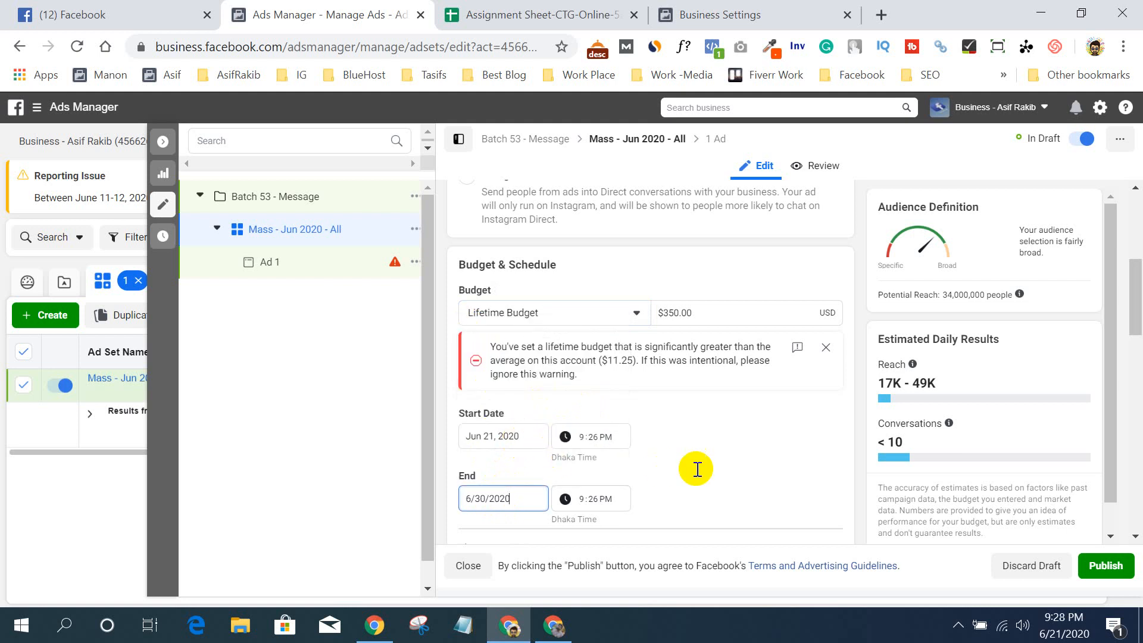
- Try a lifetime budget of $20 and then $10 for the ad set
{"action": "triple_click", "coordinate": [677, 310]}
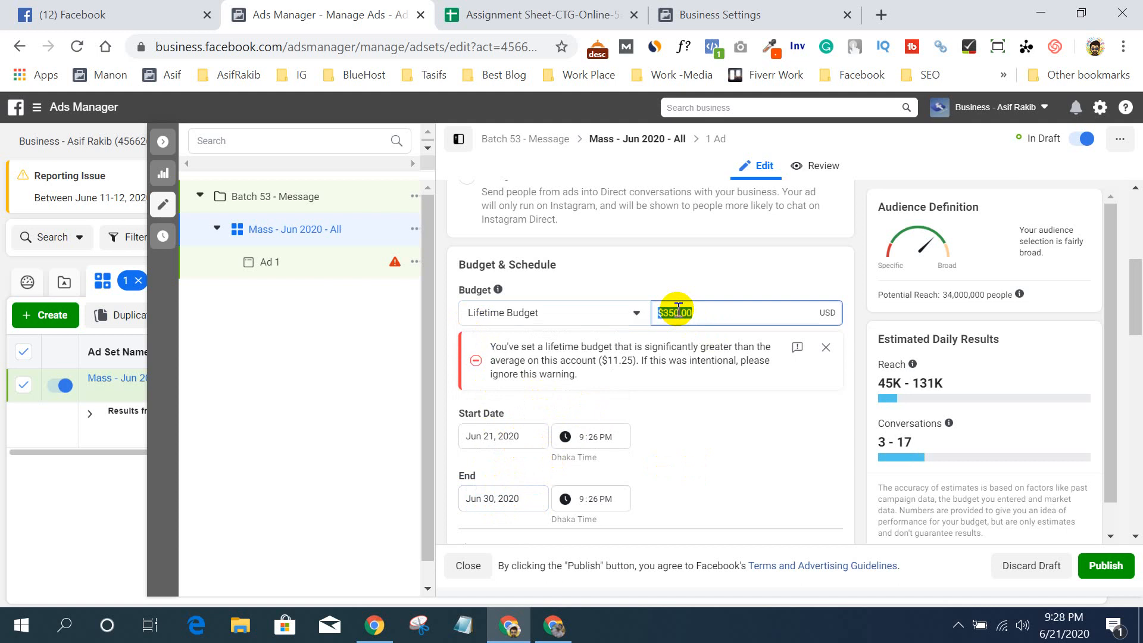
{"action": "left_click", "coordinate": [708, 275]}
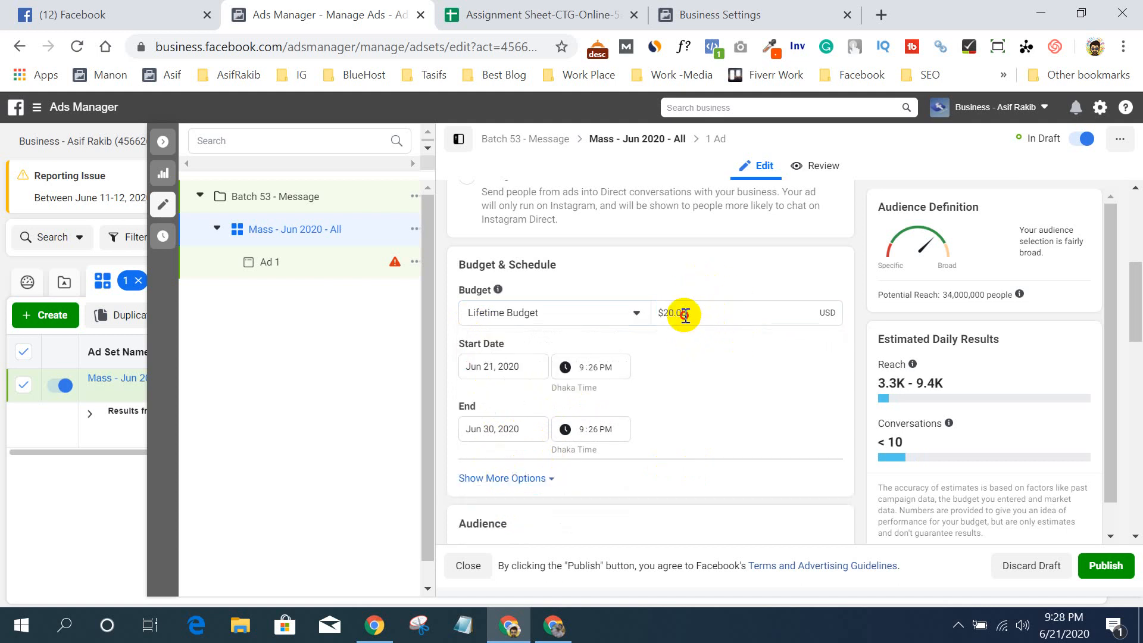
{"action": "double_click", "coordinate": [682, 313]}
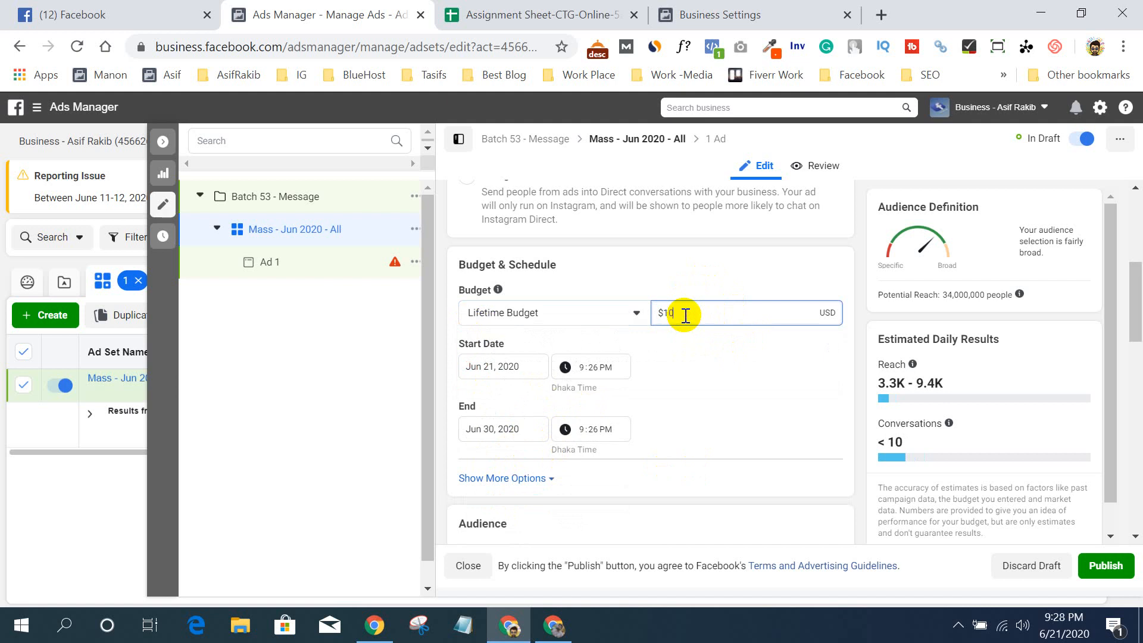
{"action": "left_click", "coordinate": [729, 263]}
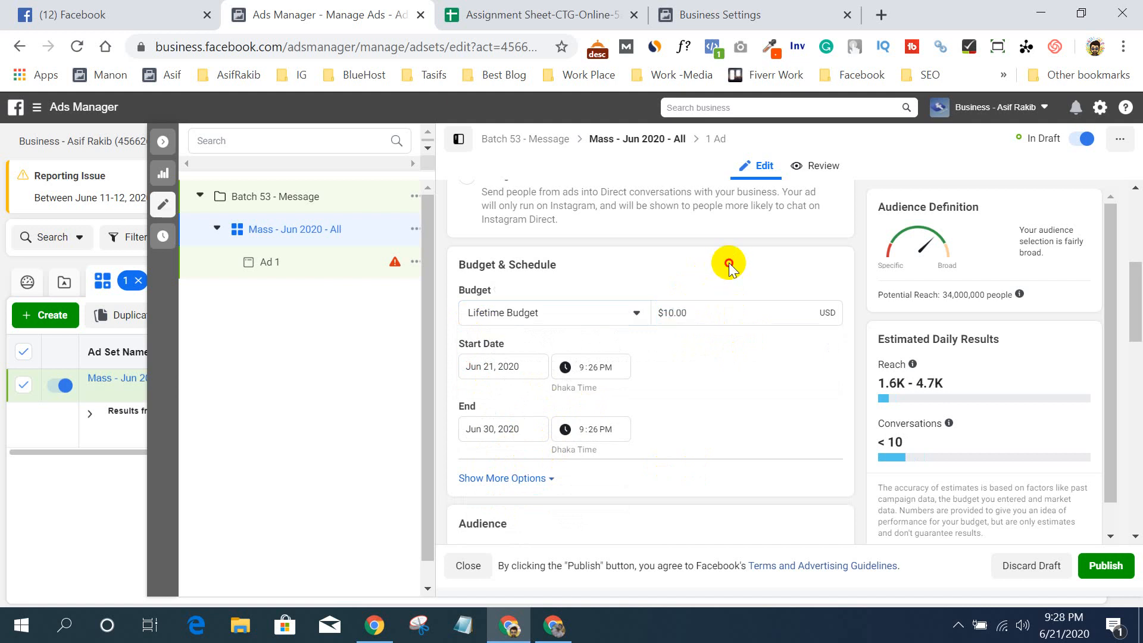
- Try lowering the ad set's lifetime budget to $6
{"action": "left_click", "coordinate": [683, 317]}
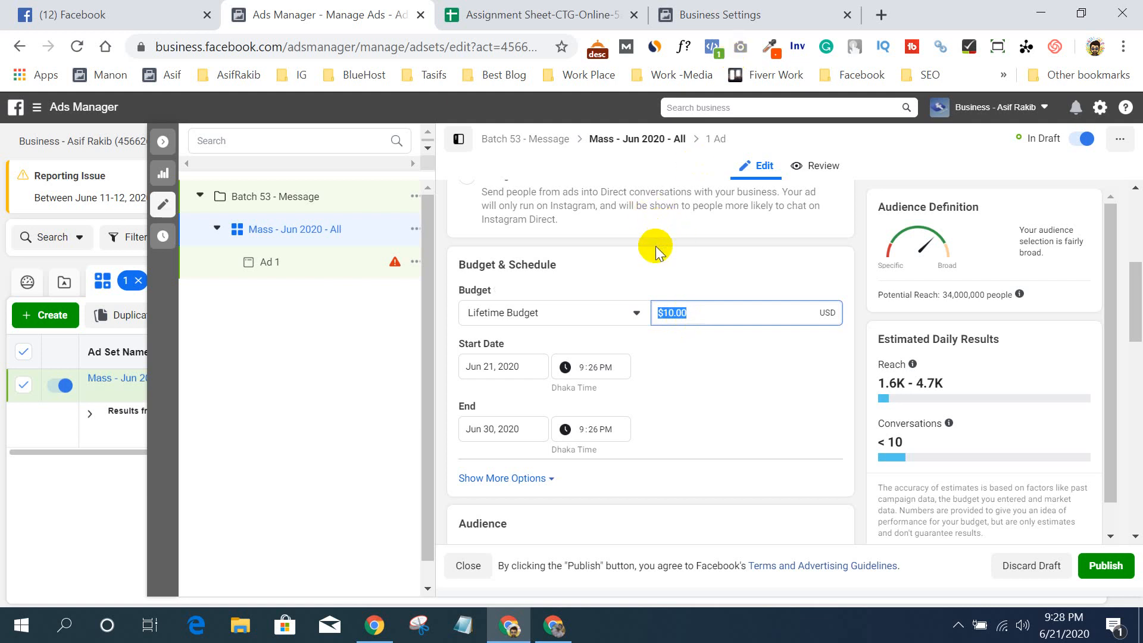
{"action": "scroll", "coordinate": [683, 284], "scroll_direction": "up", "scroll_amount": 6}
{"action": "scroll", "coordinate": [693, 280], "scroll_direction": "down", "scroll_amount": 8}
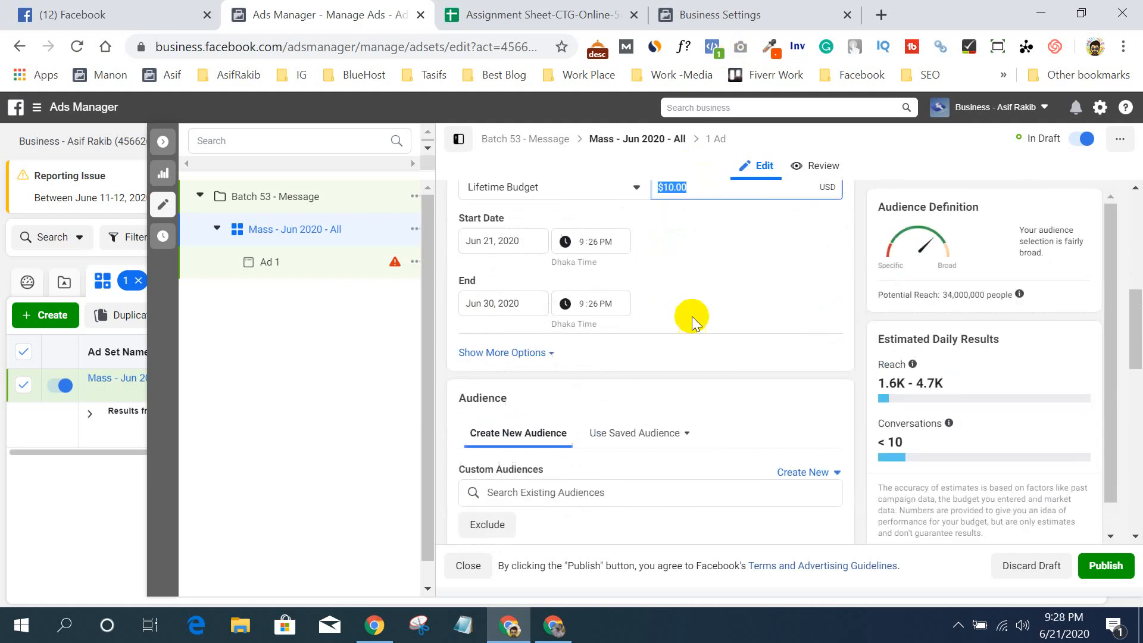
{"action": "scroll", "coordinate": [694, 333], "scroll_direction": "up", "scroll_amount": 2}
{"action": "left_click", "coordinate": [683, 262]}
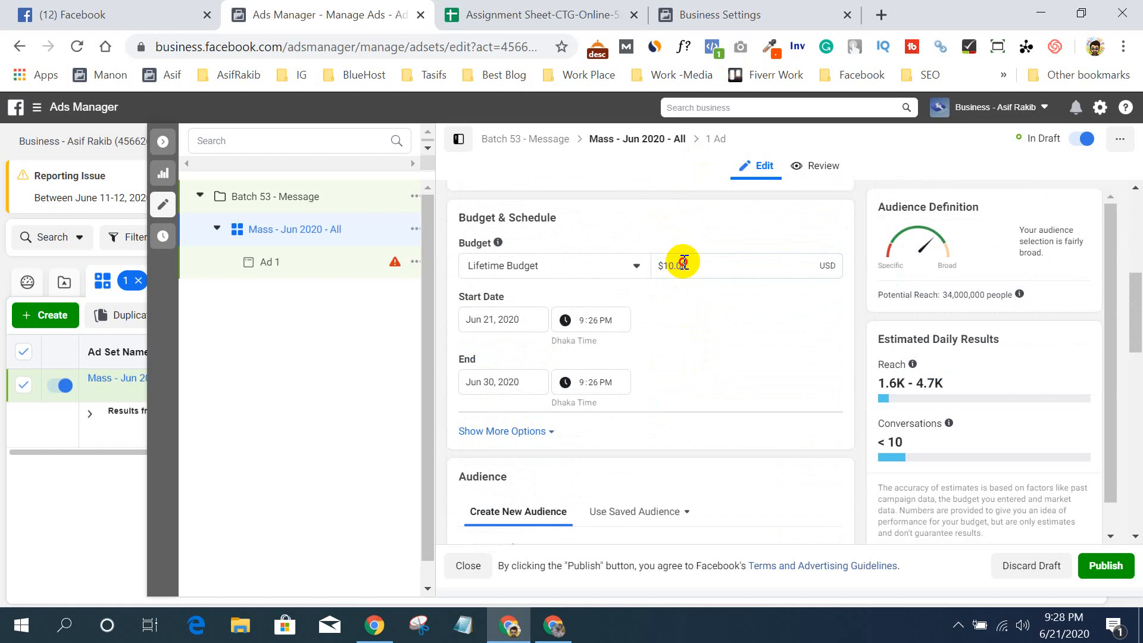
{"action": "double_click", "coordinate": [683, 262]}
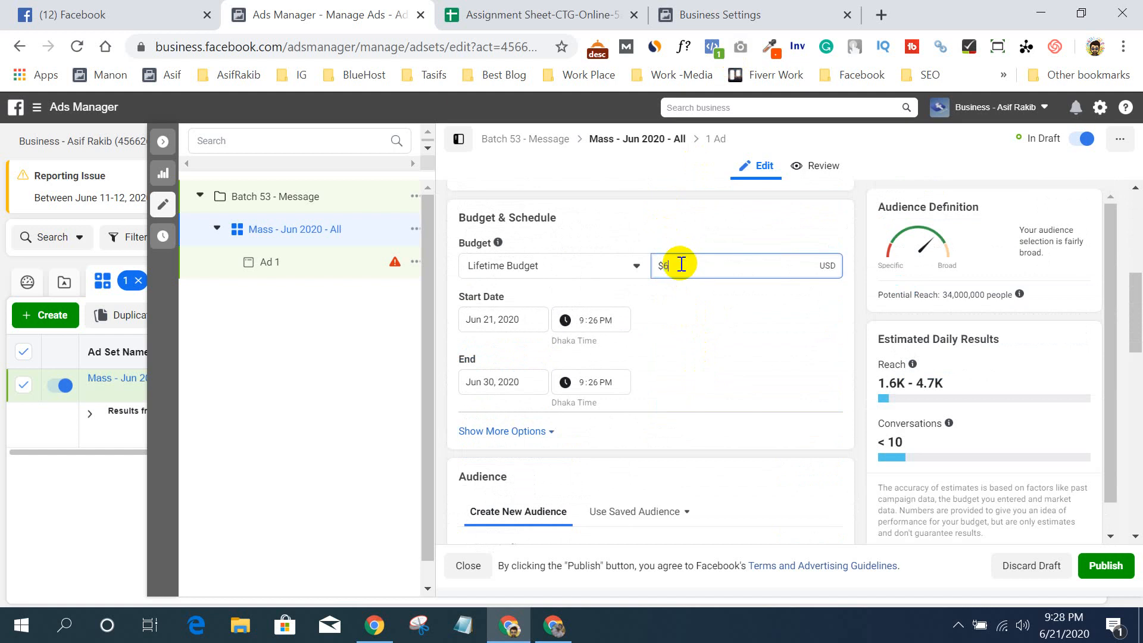
{"action": "left_click", "coordinate": [732, 196]}
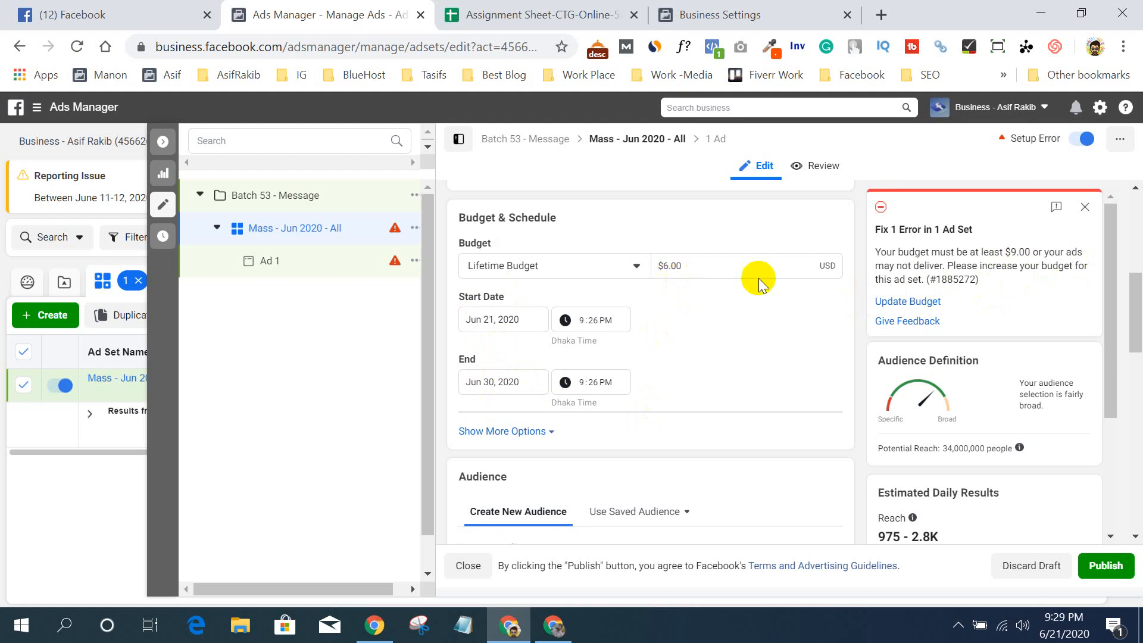
- Set the ad set's lifetime budget to $10
{"action": "left_click", "coordinate": [668, 264]}
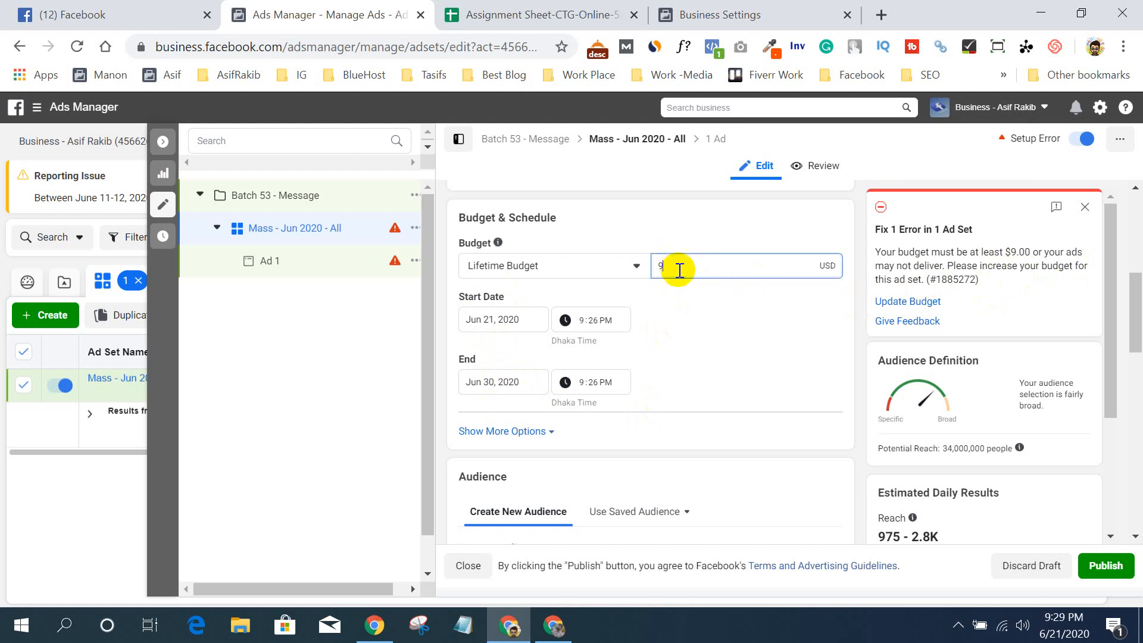
{"action": "left_click", "coordinate": [693, 294]}
{"action": "left_click", "coordinate": [670, 265]}
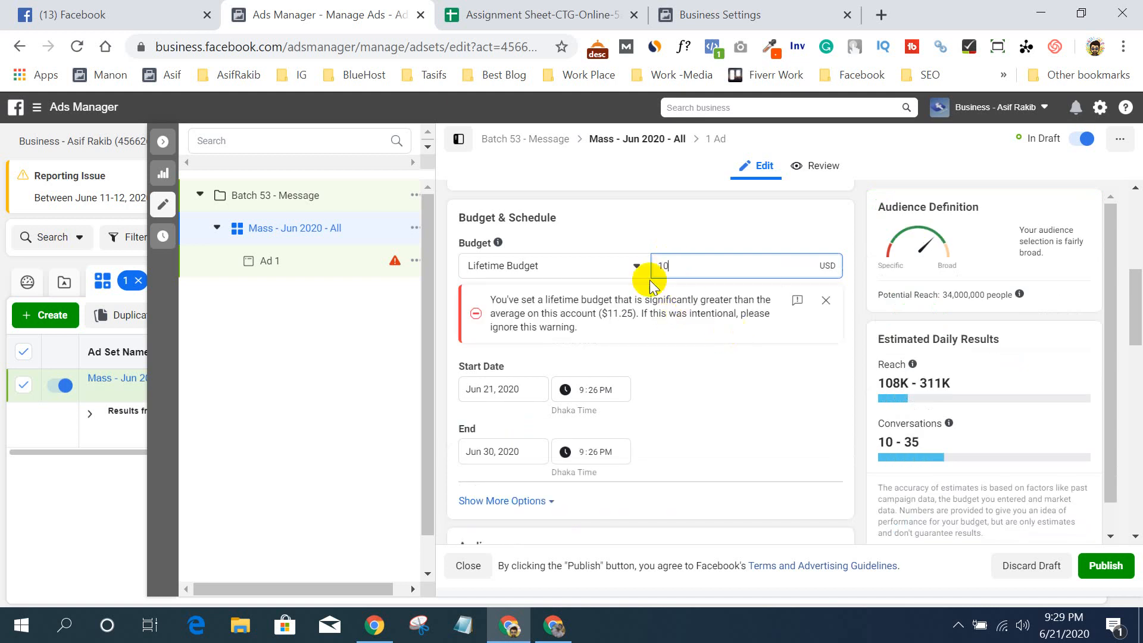
{"action": "left_click", "coordinate": [698, 227]}
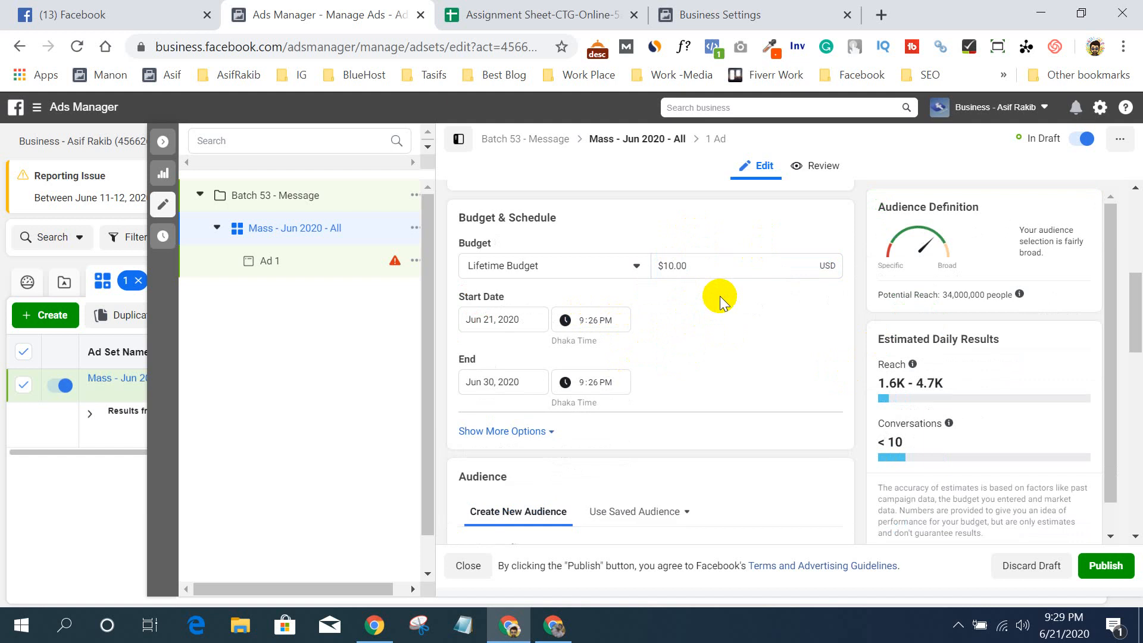
{"action": "left_click_drag", "start_coordinate": [557, 222], "coordinate": [475, 217]}
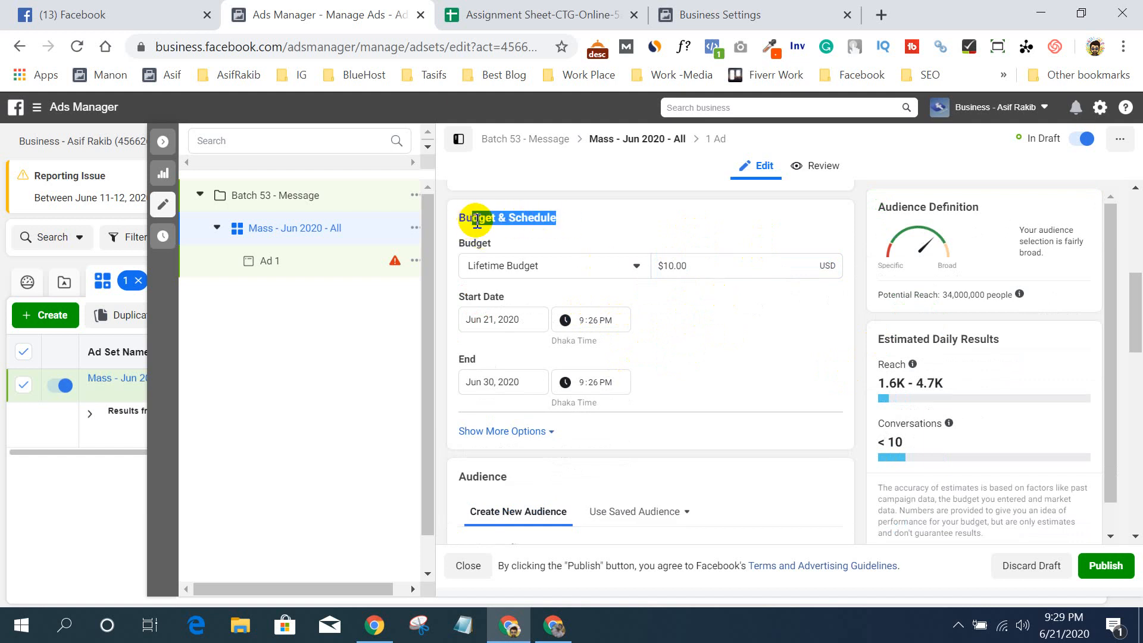
- Edit the audience locations and replace Bangladesh with the city of Dhaka, Dhaka Division
{"action": "scroll", "coordinate": [772, 390], "scroll_direction": "down", "scroll_amount": 2}
{"action": "scroll", "coordinate": [772, 390], "scroll_direction": "down", "scroll_amount": 6}
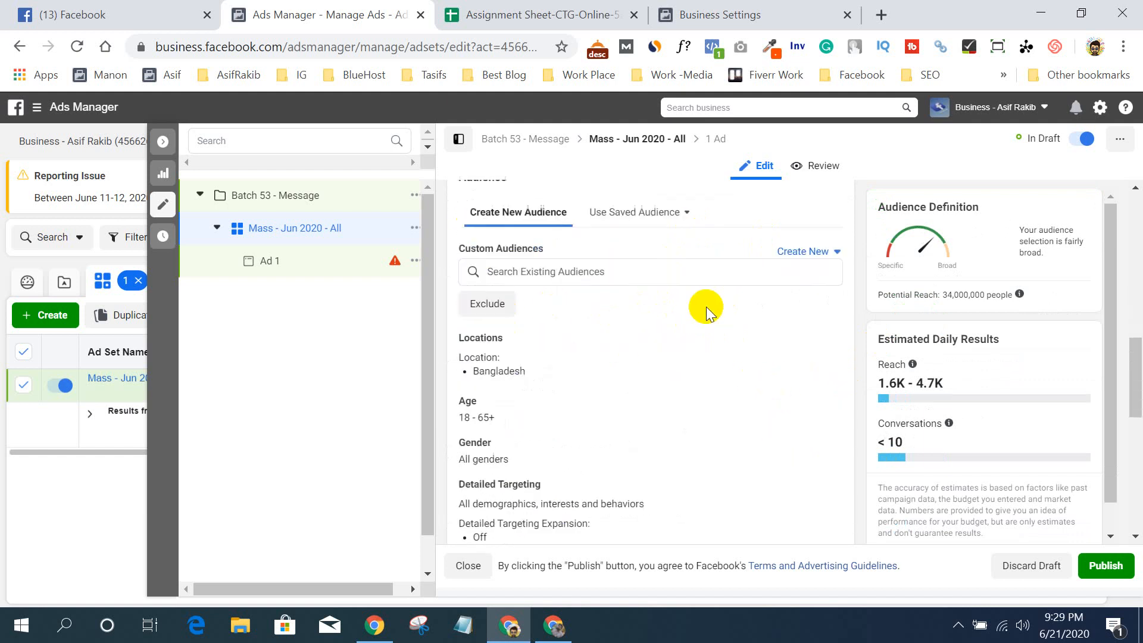
{"action": "scroll", "coordinate": [482, 306], "scroll_direction": "up", "scroll_amount": 2}
{"action": "mouse_move", "coordinate": [802, 301]}
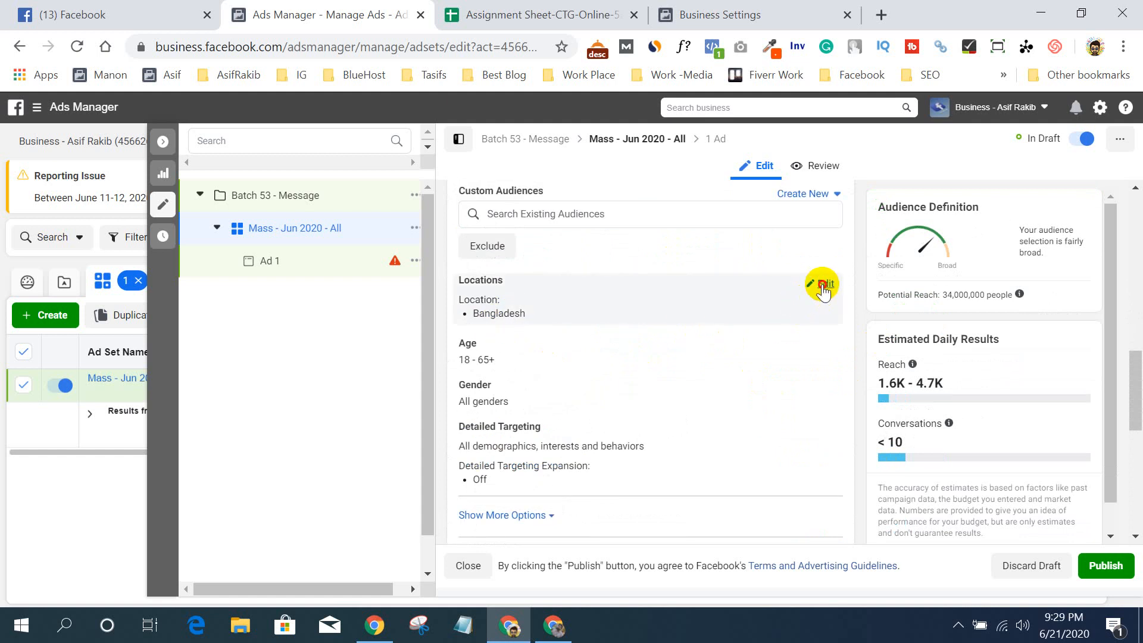
{"action": "left_click", "coordinate": [477, 325]}
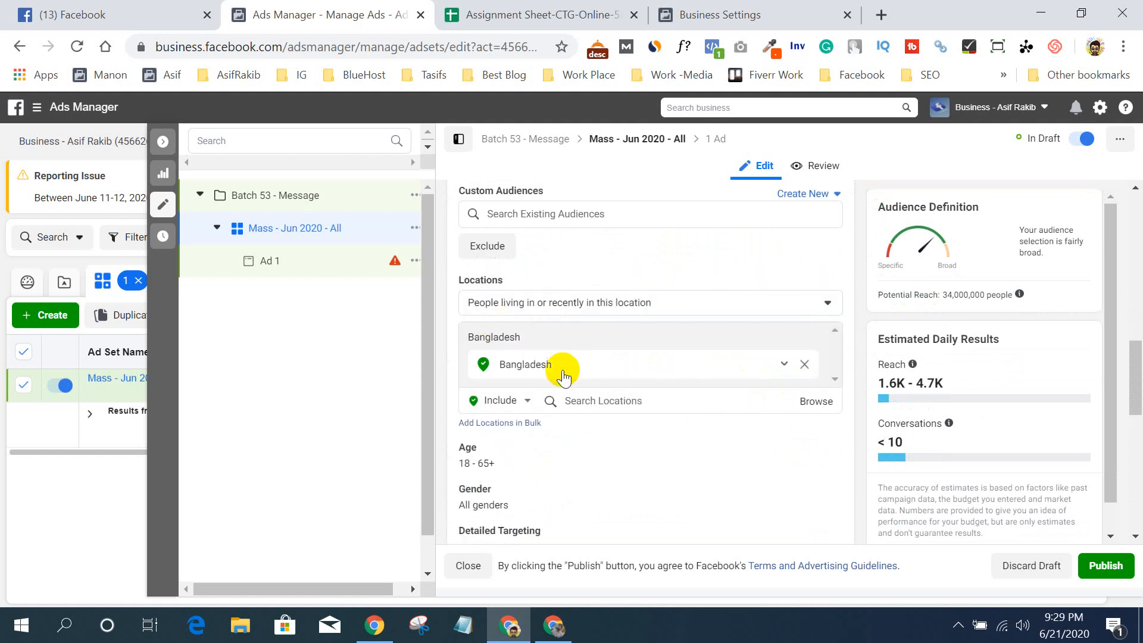
{"action": "left_click", "coordinate": [595, 398]}
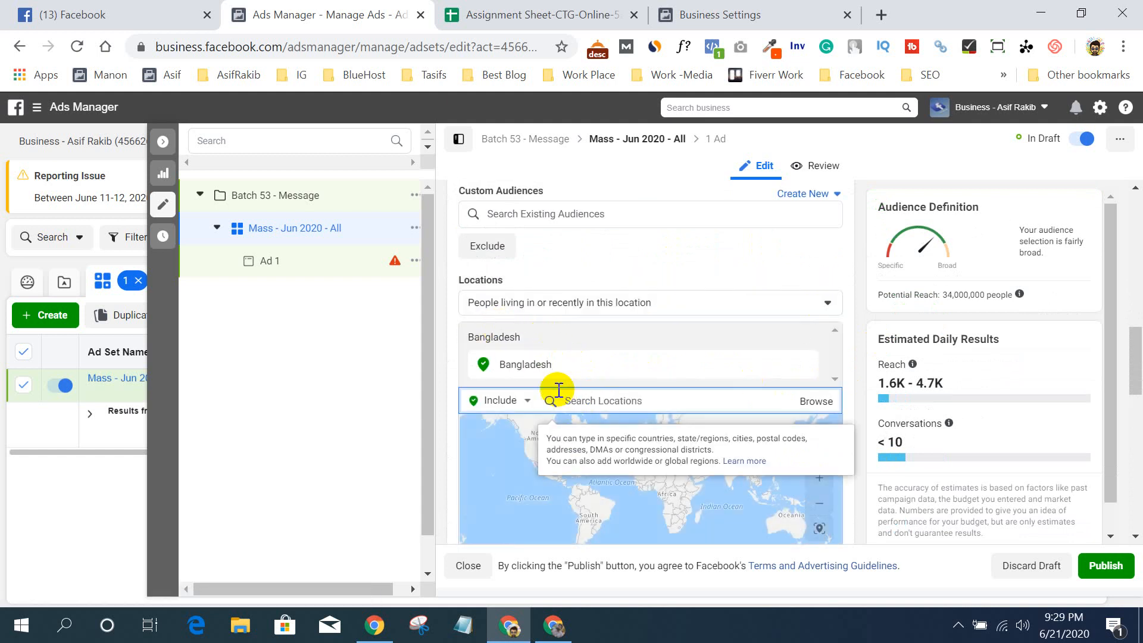
{"action": "scroll", "coordinate": [653, 293], "scroll_direction": "down", "scroll_amount": 2}
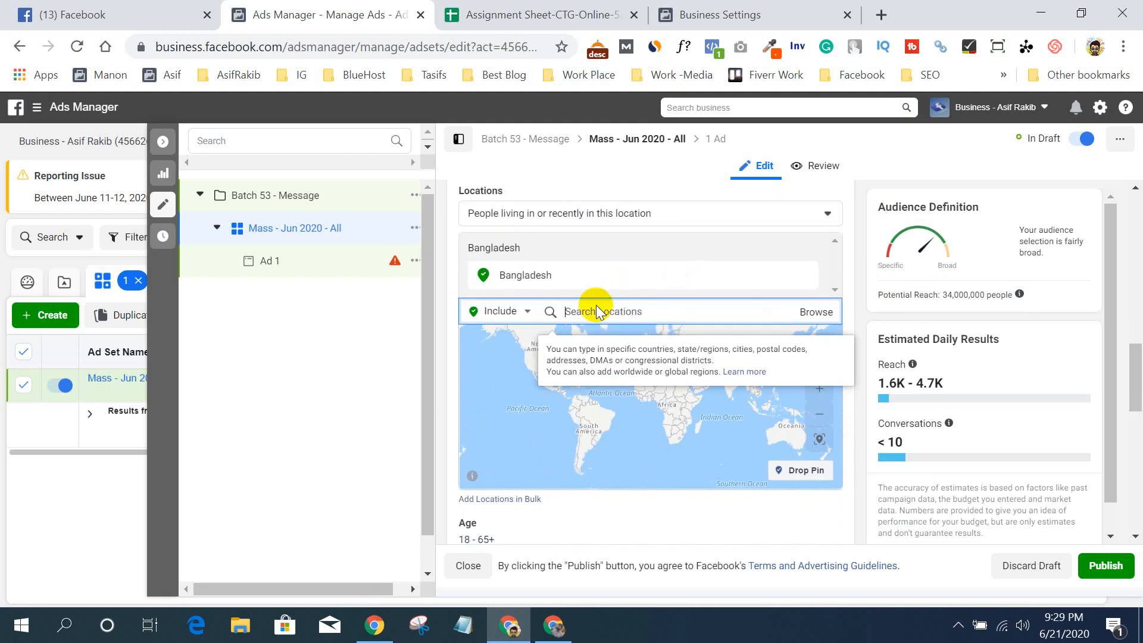
{"action": "type", "text": "dhaka"}
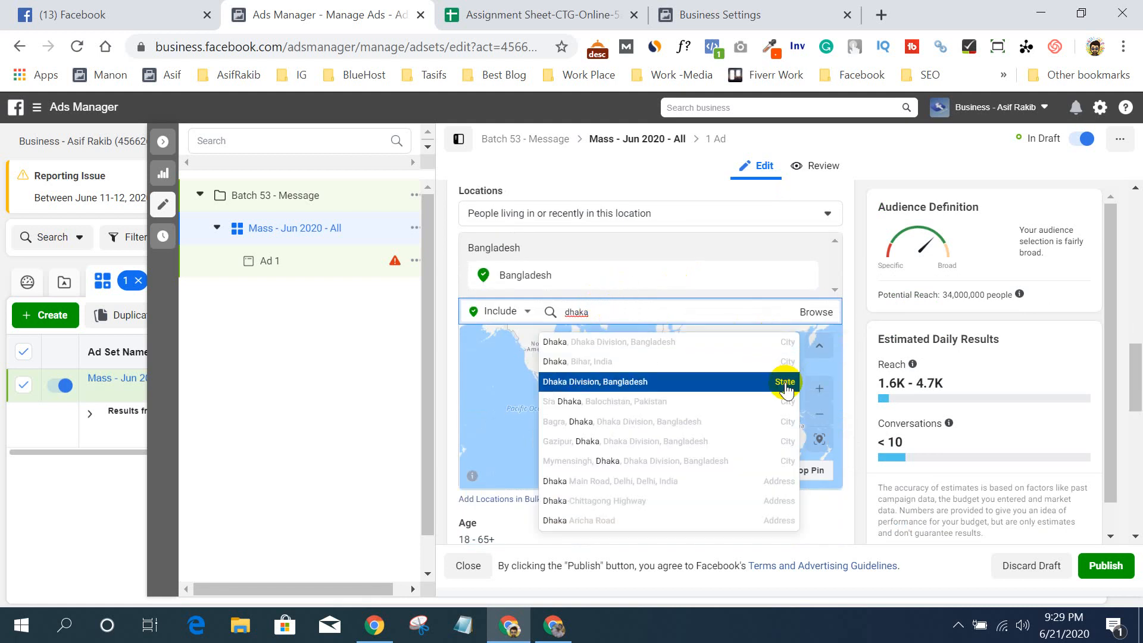
{"action": "left_click", "coordinate": [641, 346]}
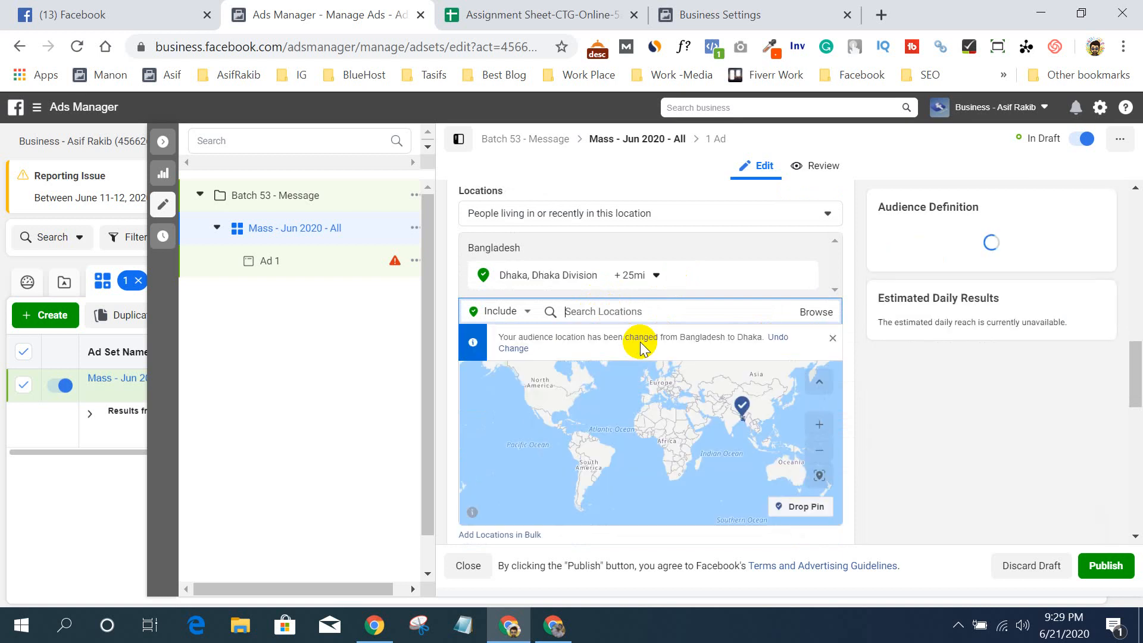
{"action": "left_click", "coordinate": [958, 630]}
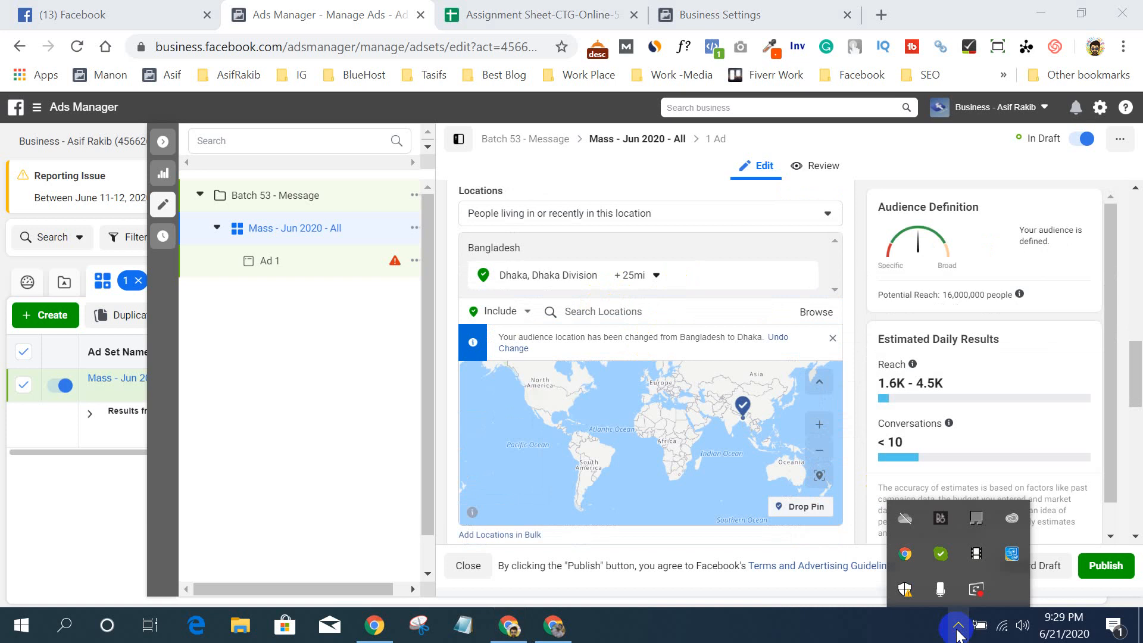
{"action": "left_click", "coordinate": [958, 631]}
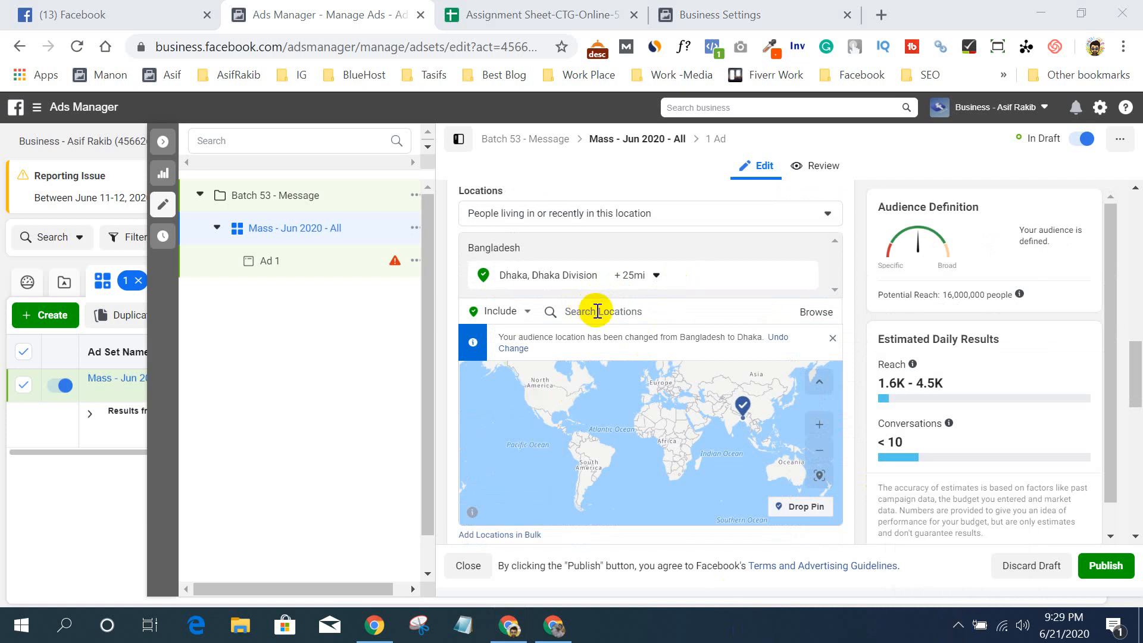
- Reduce the radius around Dhaka to 10 miles and add the city of Chittagong, Chittagong Division, as an included location
{"action": "left_click", "coordinate": [650, 278]}
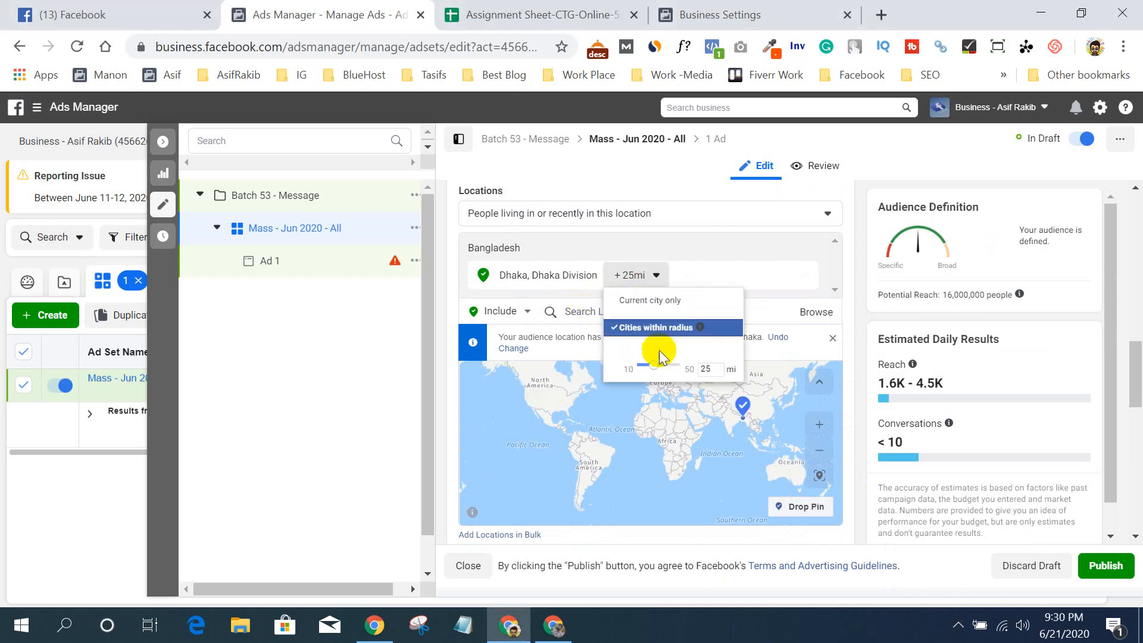
{"action": "left_click_drag", "start_coordinate": [648, 363], "coordinate": [628, 365]}
{"action": "left_click", "coordinate": [690, 368]}
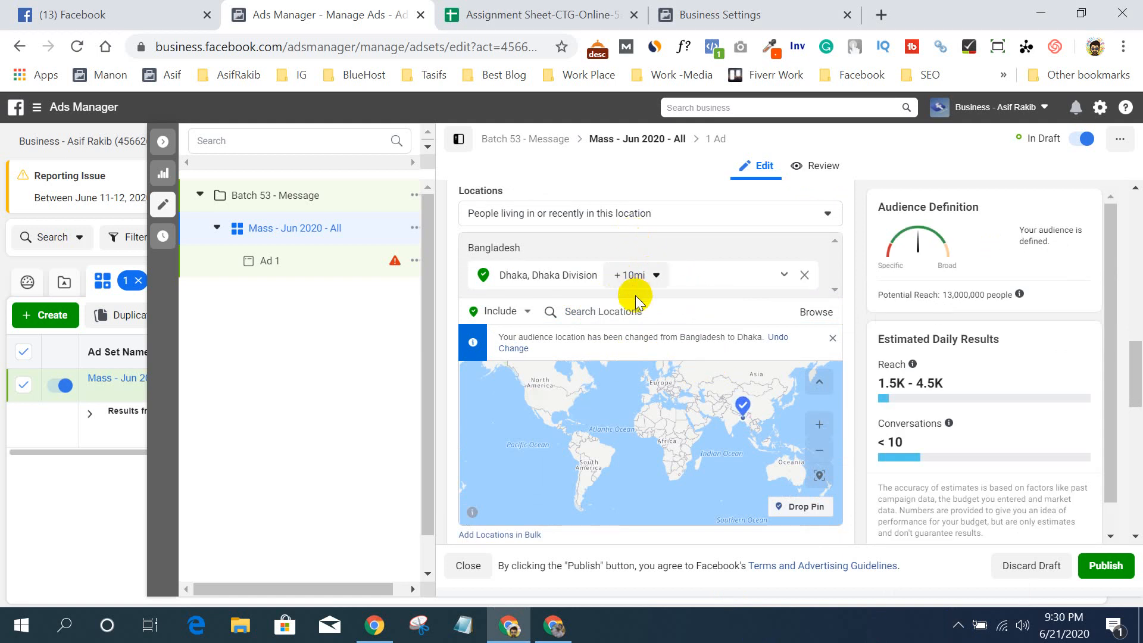
{"action": "left_click", "coordinate": [619, 314]}
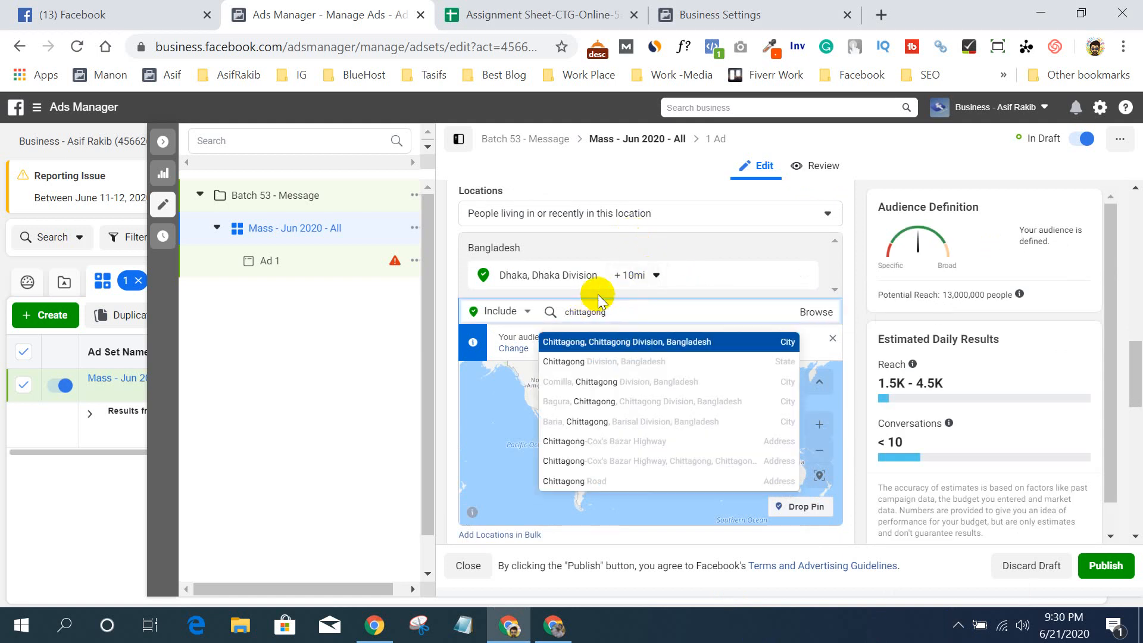
{"action": "left_click", "coordinate": [639, 348]}
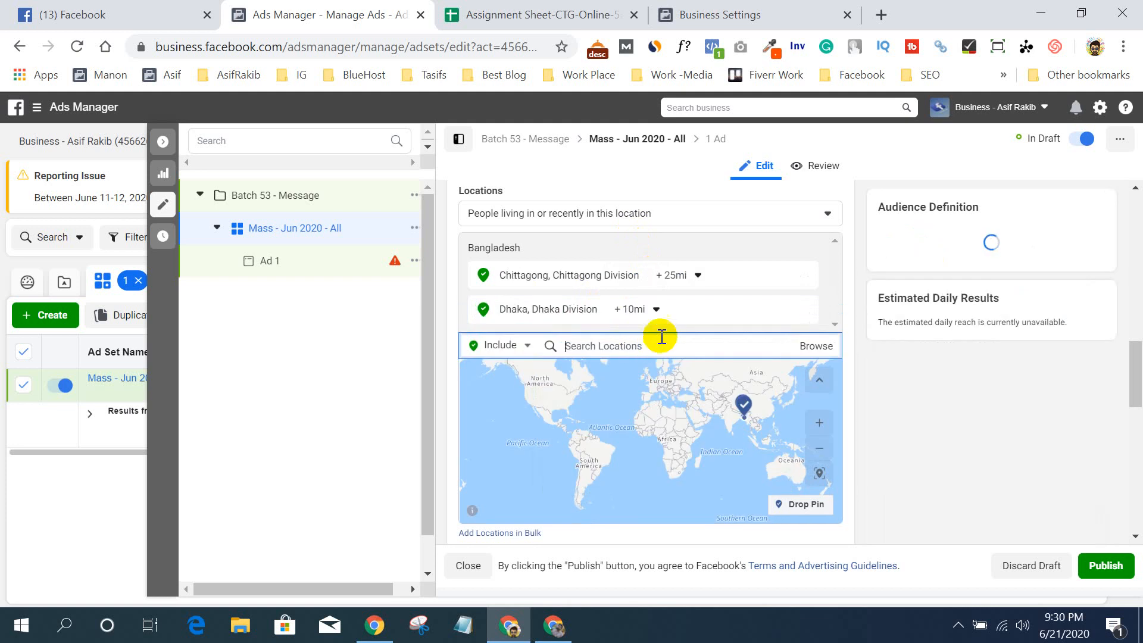
- Reduce the targeting radius around Chittagong to 10 mi
{"action": "left_click", "coordinate": [688, 277]}
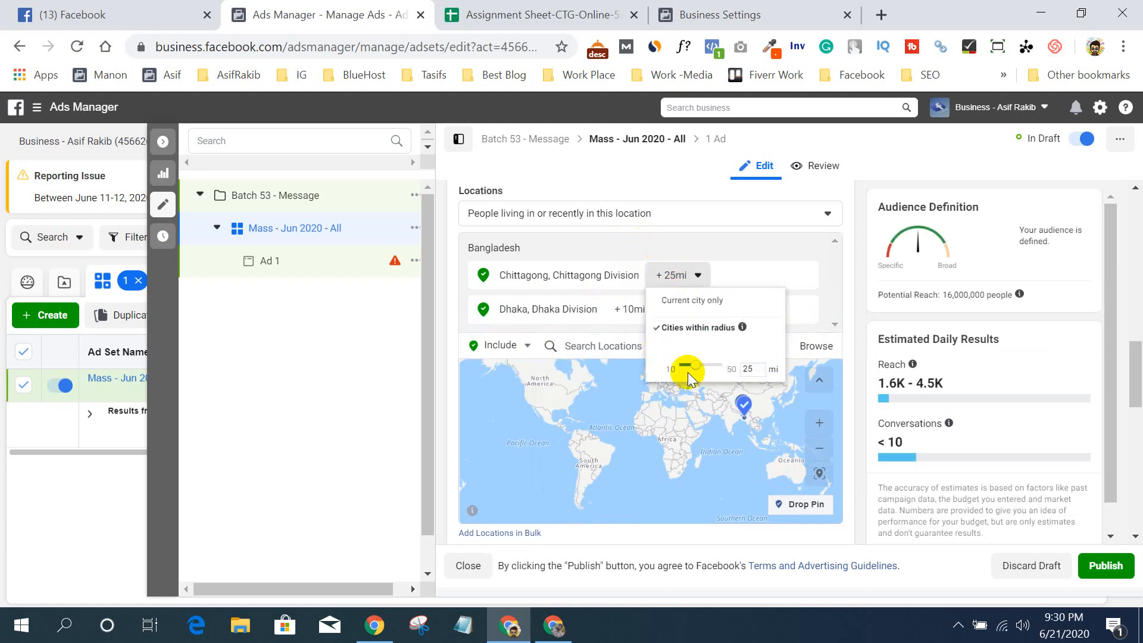
{"action": "left_click_drag", "start_coordinate": [698, 364], "coordinate": [680, 365]}
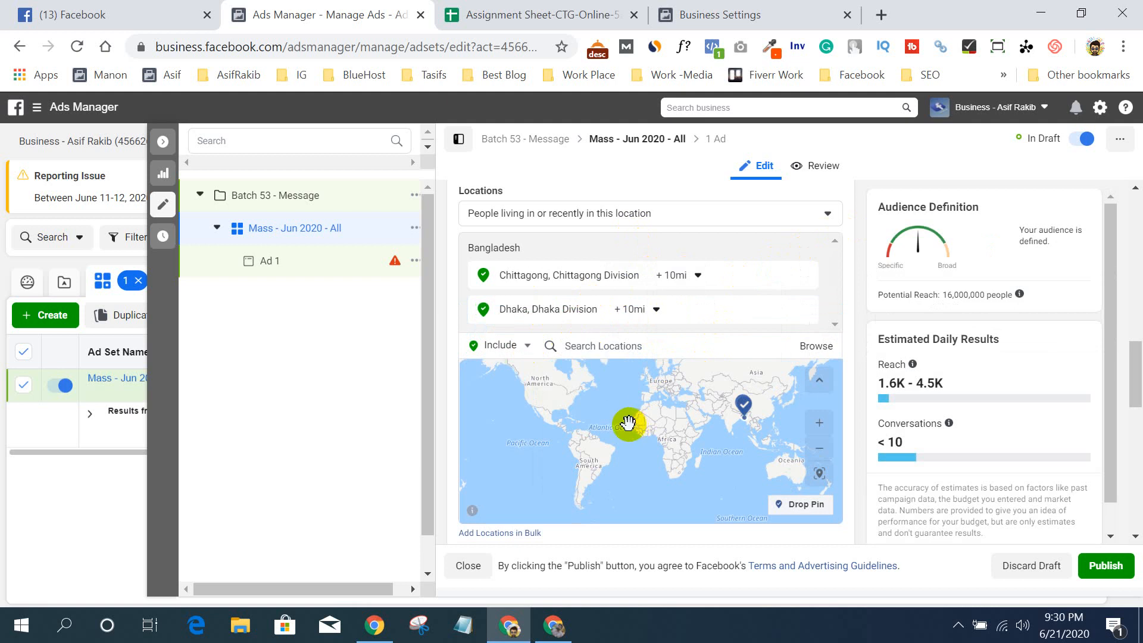
{"action": "left_click", "coordinate": [507, 346]}
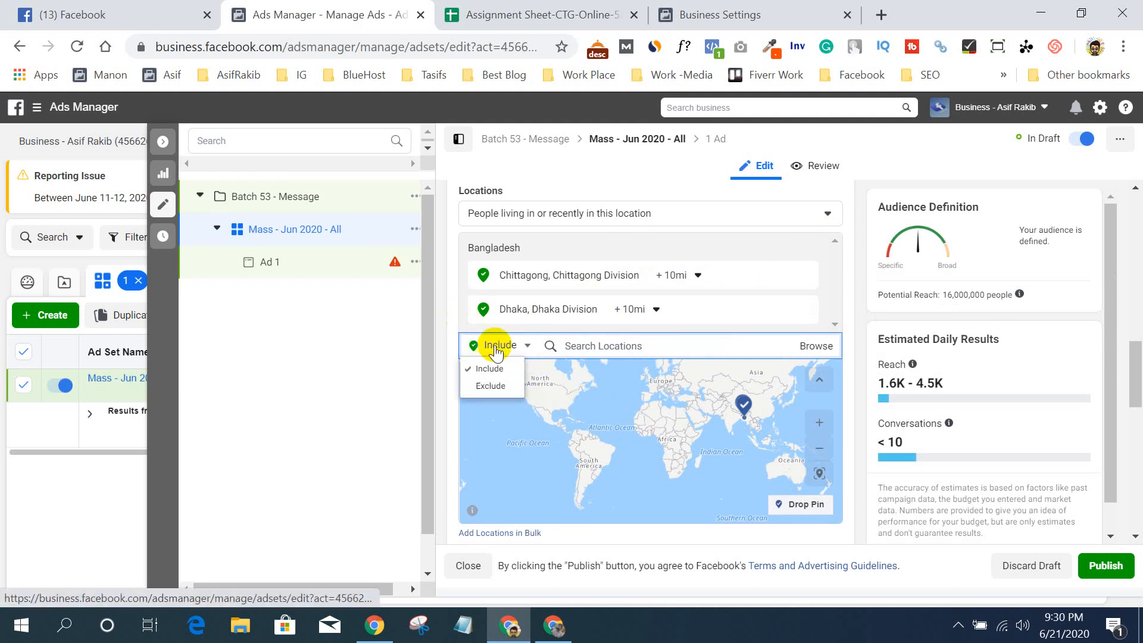
{"action": "left_click", "coordinate": [463, 320]}
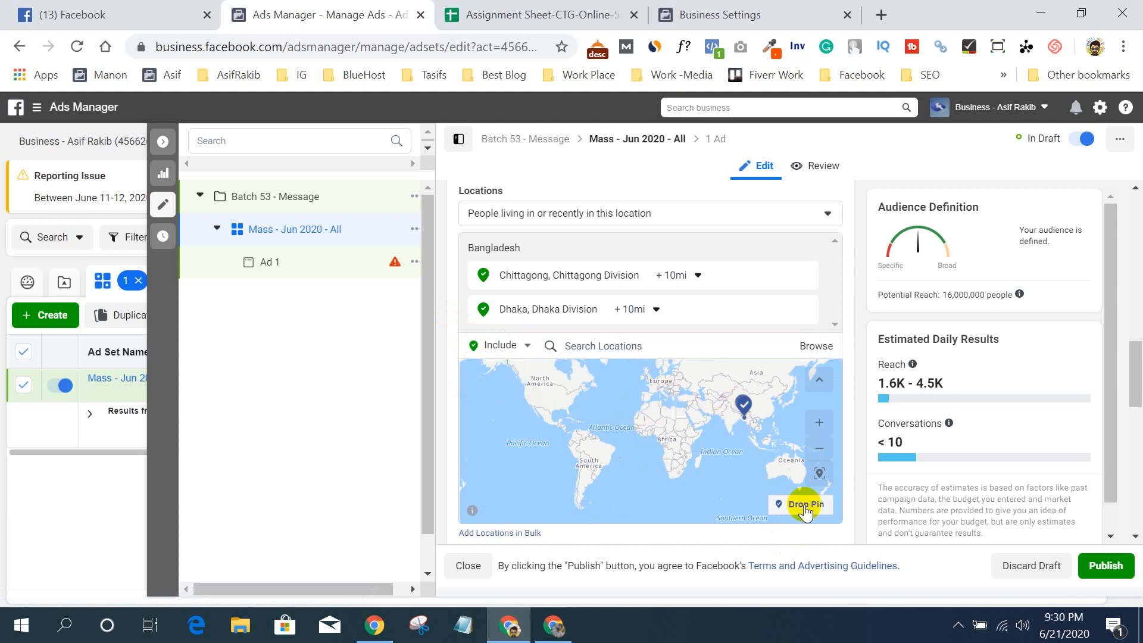
- Drop a targeting pin on the map just east of Dhaka's airport, at about (23.8385, 90.4326)
{"action": "scroll", "coordinate": [744, 405], "scroll_direction": "up", "scroll_amount": 3}
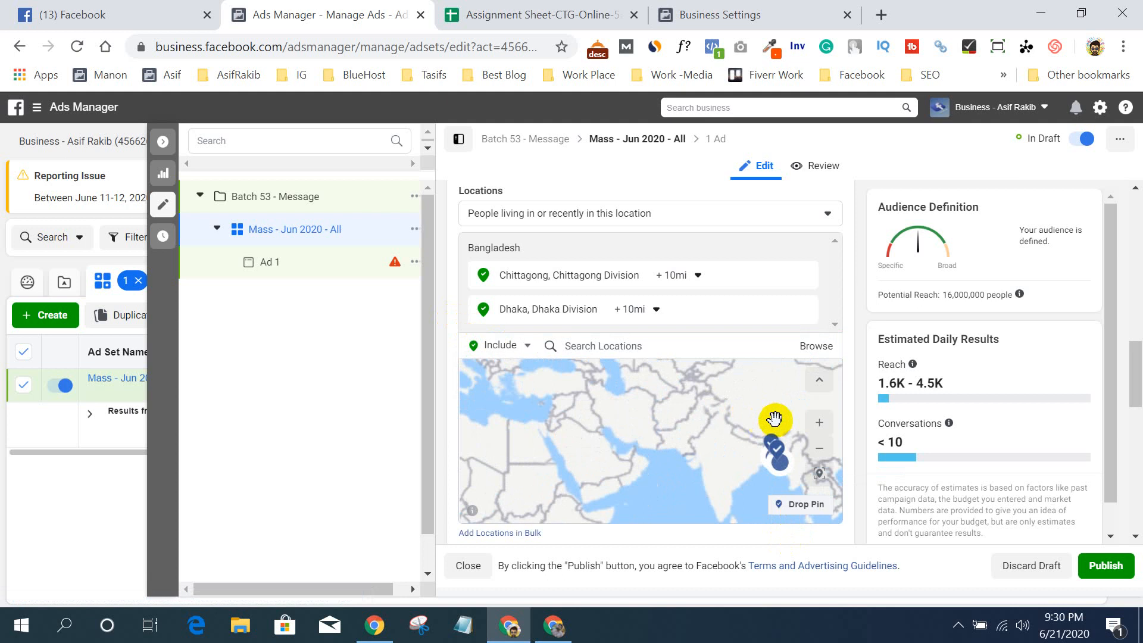
{"action": "left_click_drag", "start_coordinate": [773, 416], "coordinate": [707, 415]}
{"action": "scroll", "coordinate": [720, 447], "scroll_direction": "up", "scroll_amount": 3}
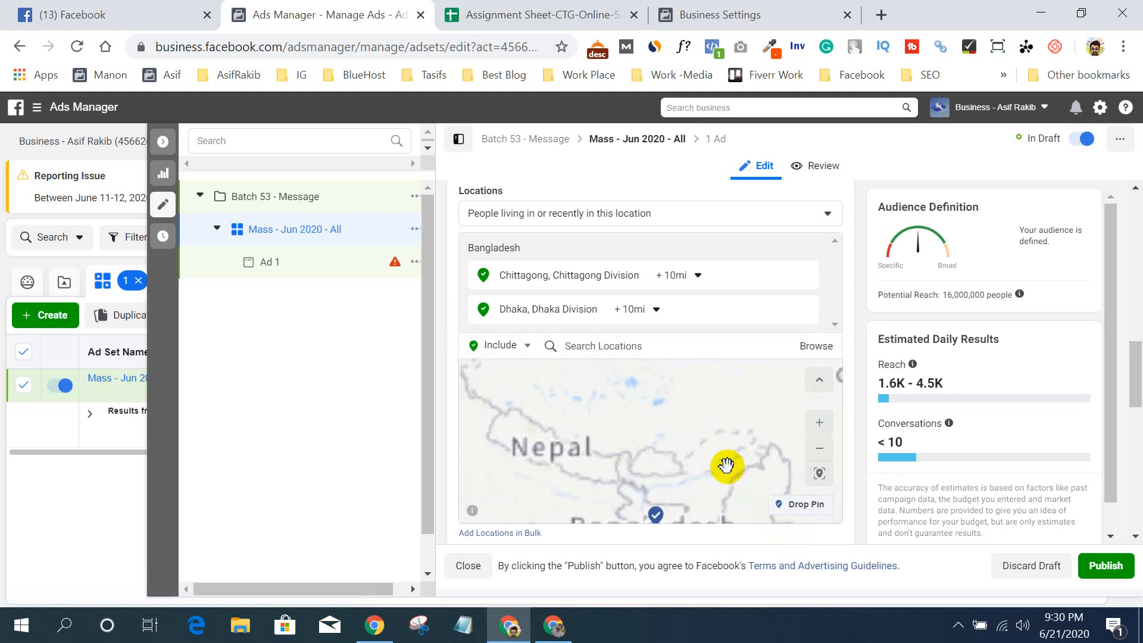
{"action": "scroll", "coordinate": [666, 462], "scroll_direction": "up", "scroll_amount": 3}
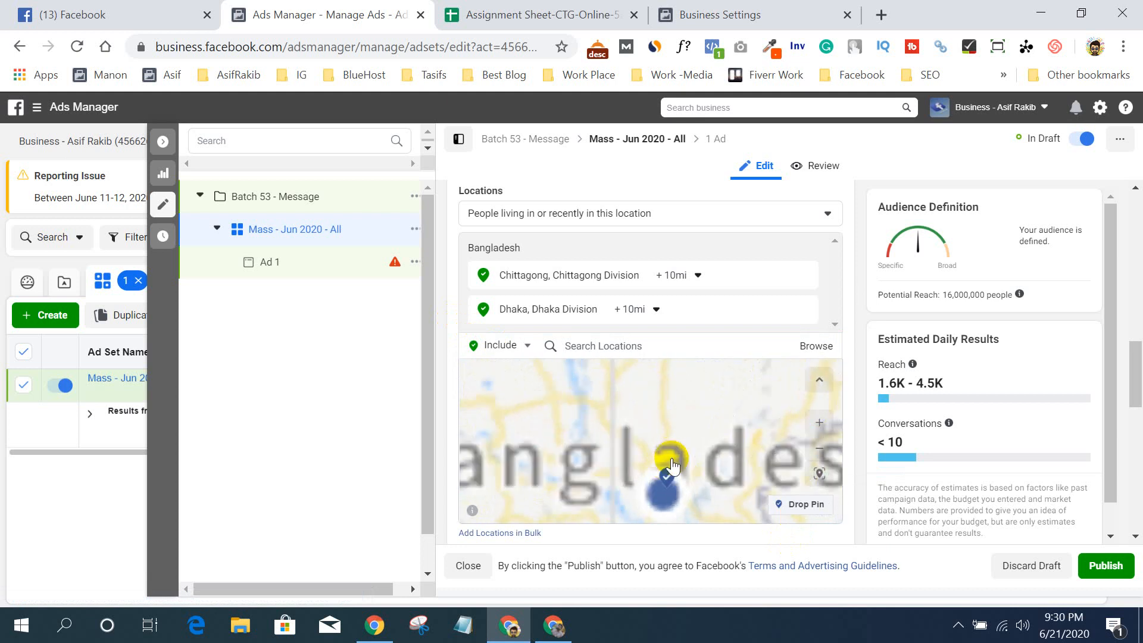
{"action": "scroll", "coordinate": [667, 438], "scroll_direction": "up", "scroll_amount": 2}
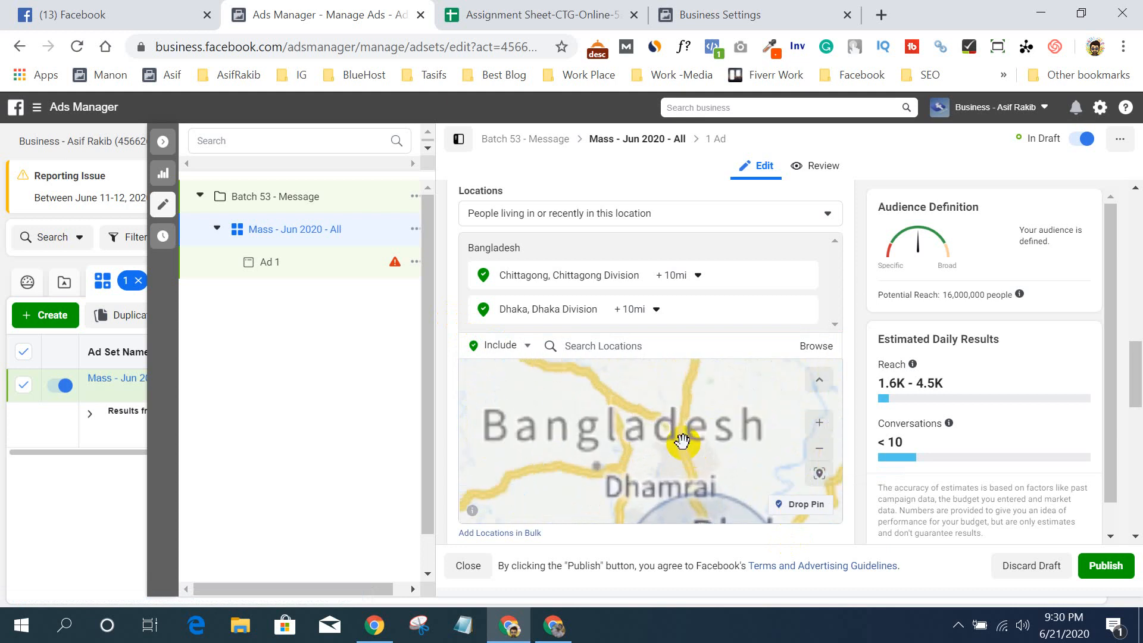
{"action": "scroll", "coordinate": [727, 443], "scroll_direction": "up", "scroll_amount": 2}
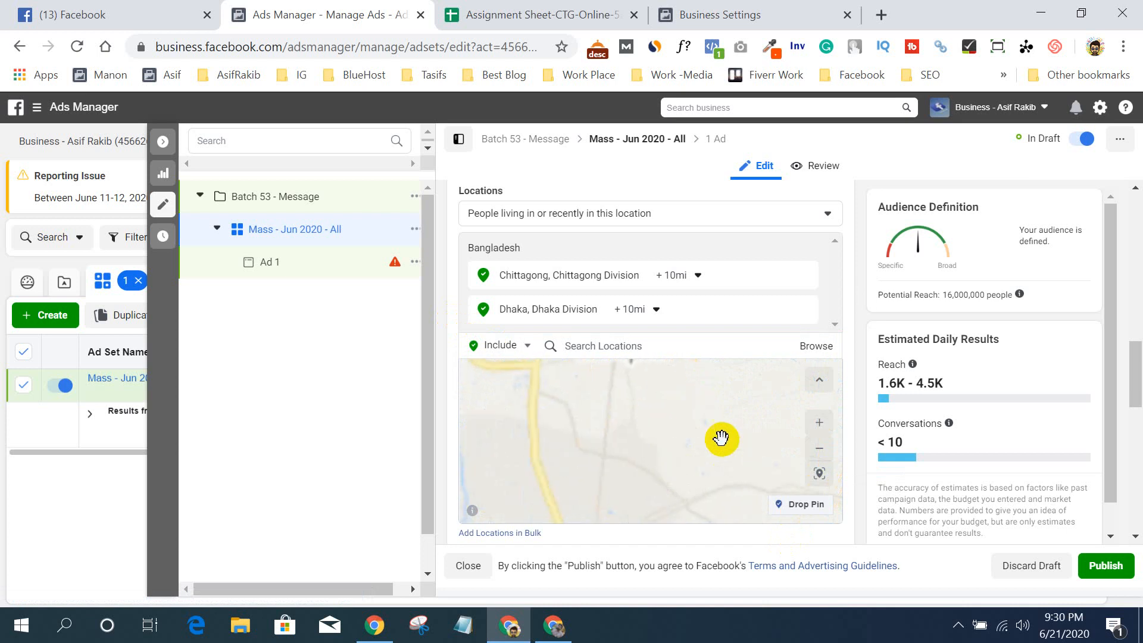
{"action": "scroll", "coordinate": [673, 440], "scroll_direction": "down", "scroll_amount": 3}
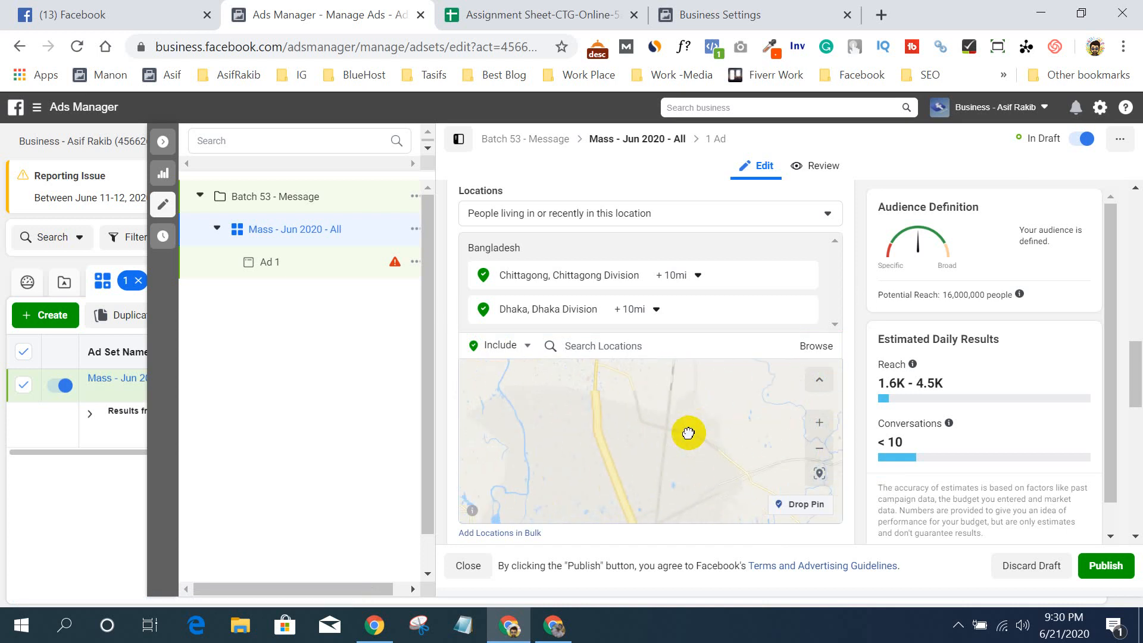
{"action": "scroll", "coordinate": [652, 445], "scroll_direction": "down", "scroll_amount": 1}
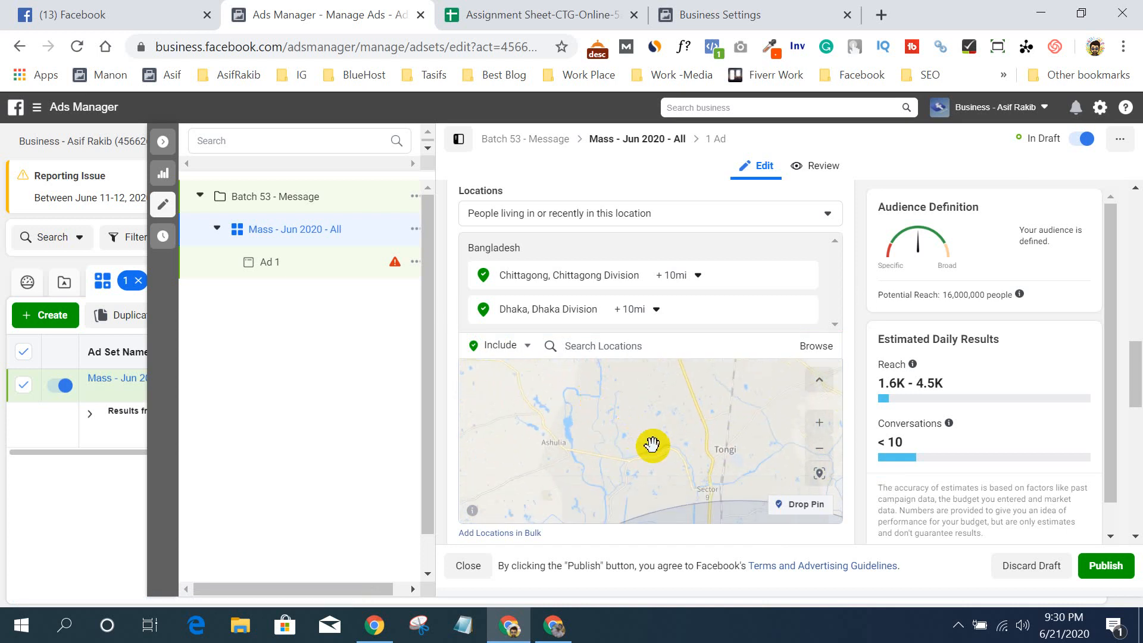
{"action": "left_click_drag", "start_coordinate": [658, 484], "coordinate": [618, 383]}
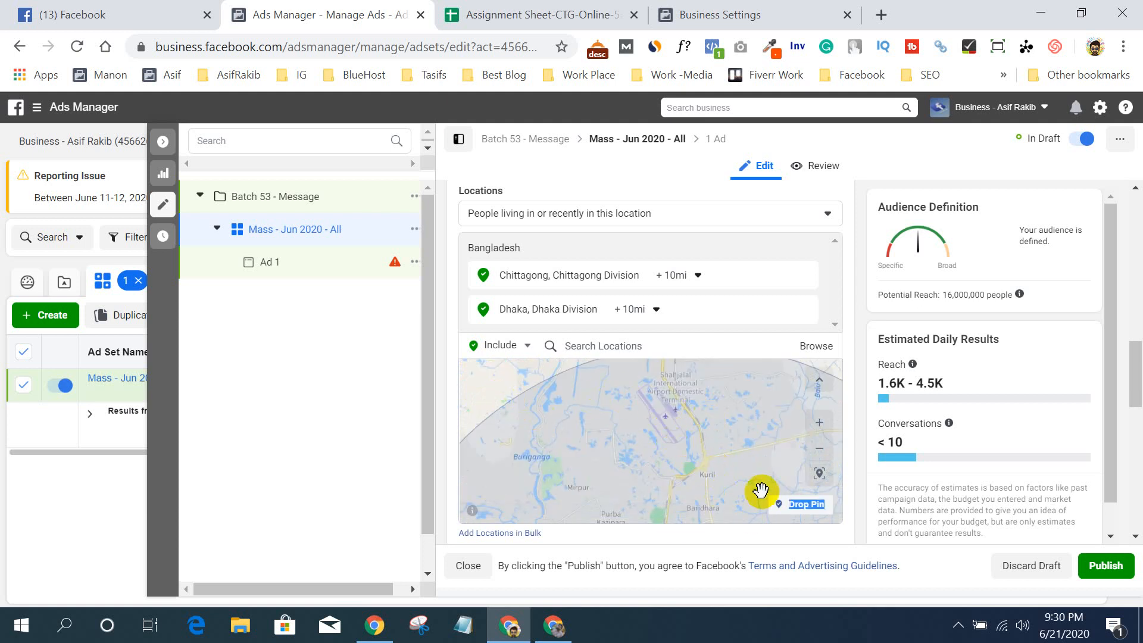
{"action": "left_click", "coordinate": [798, 506]}
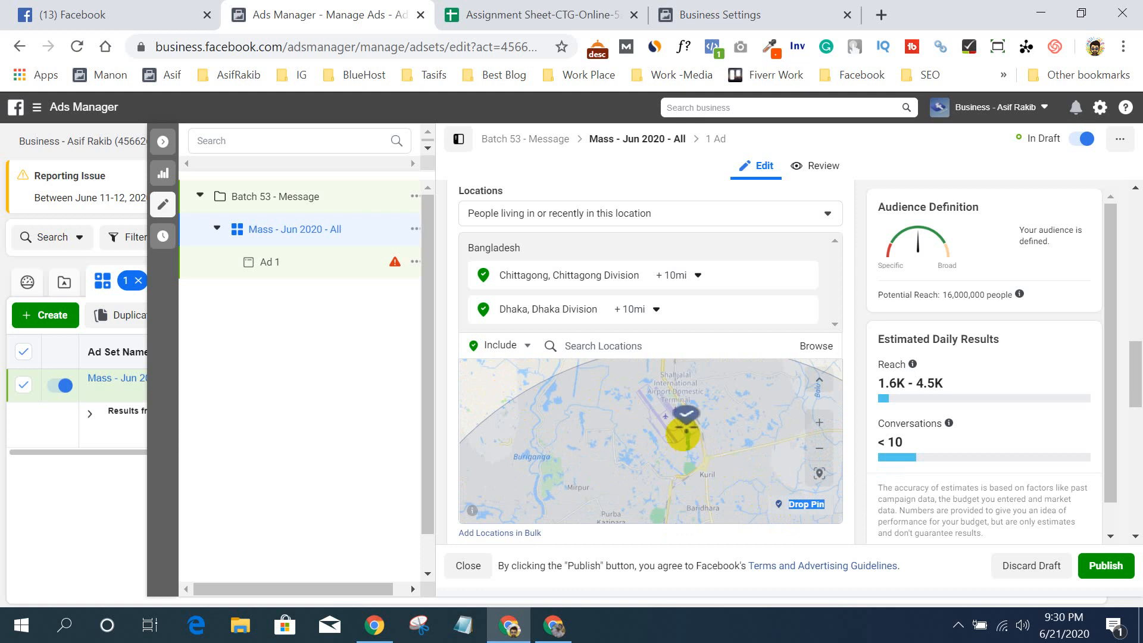
{"action": "left_click", "coordinate": [731, 426]}
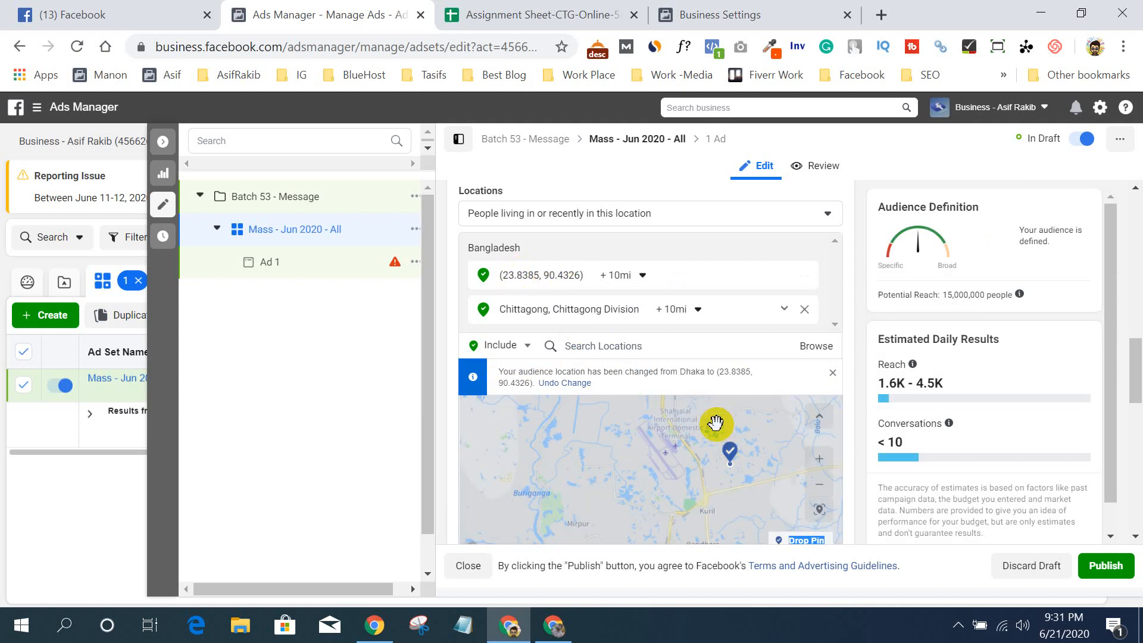
- Remove the dropped-pin location and the Chittagong location from the audience
{"action": "scroll", "coordinate": [867, 402], "scroll_direction": "down", "scroll_amount": 3}
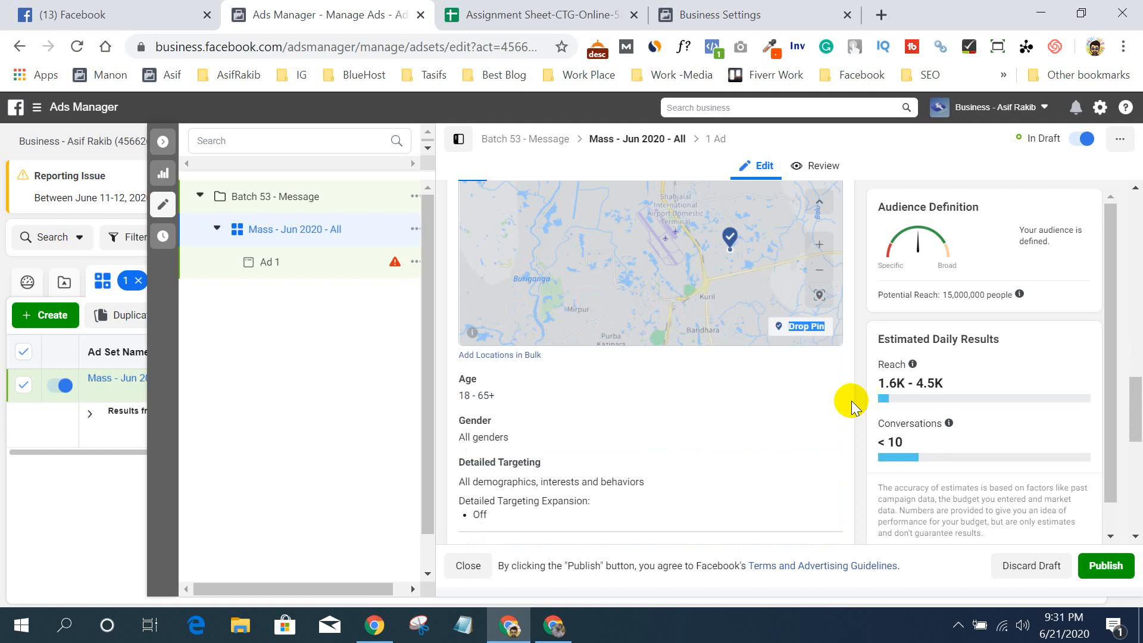
{"action": "scroll", "coordinate": [849, 403], "scroll_direction": "up", "scroll_amount": 3}
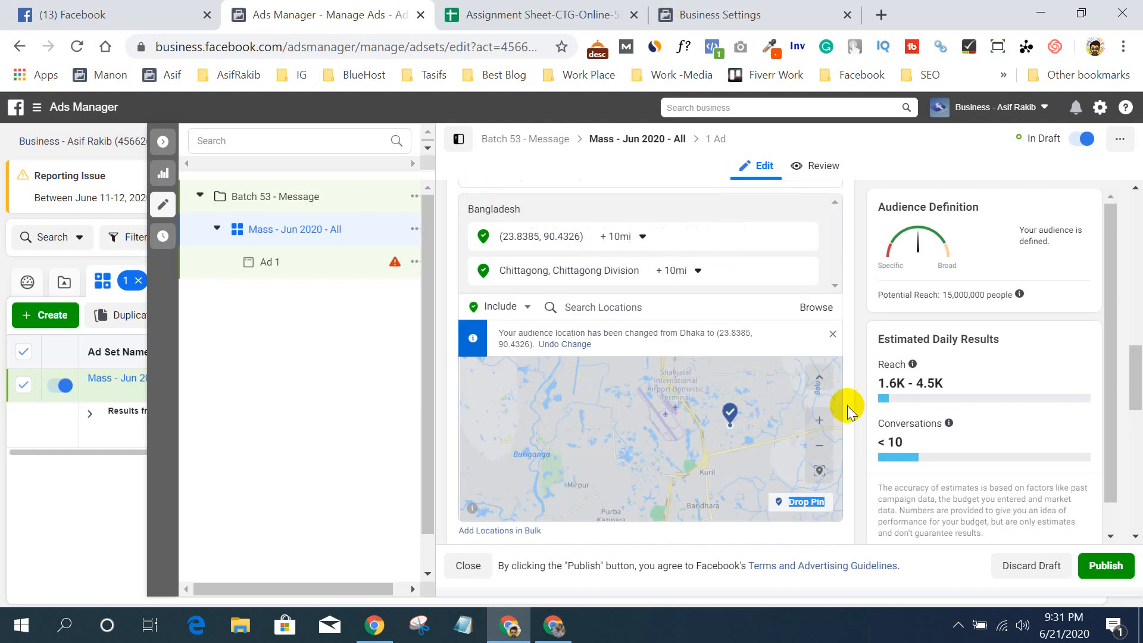
{"action": "left_click", "coordinate": [832, 335]}
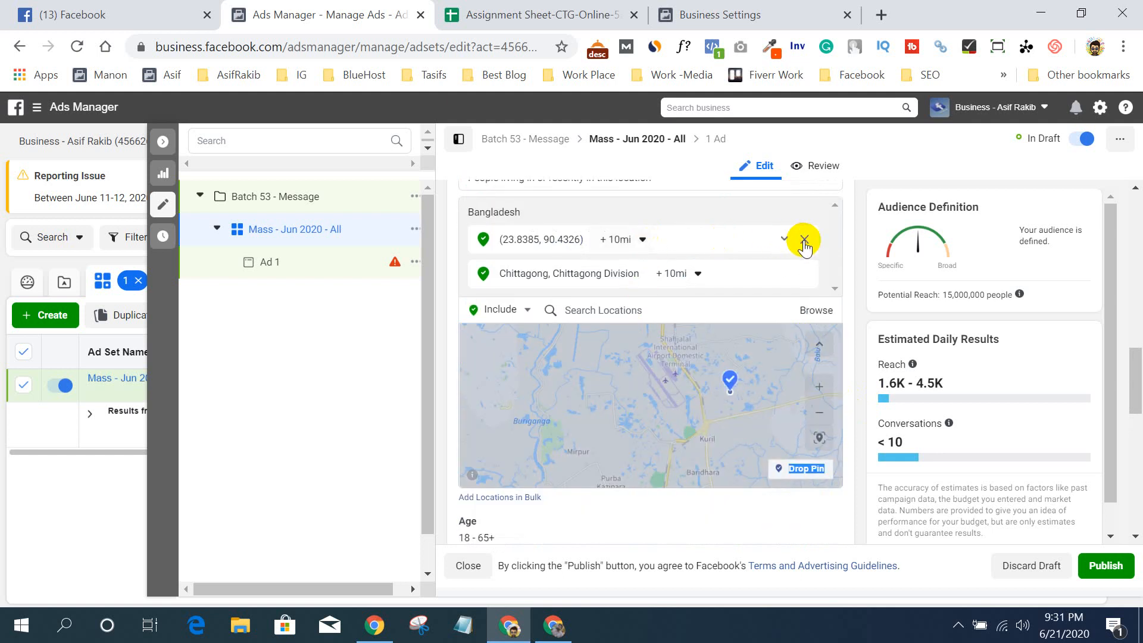
{"action": "left_click", "coordinate": [805, 240]}
{"action": "left_click", "coordinate": [805, 240]}
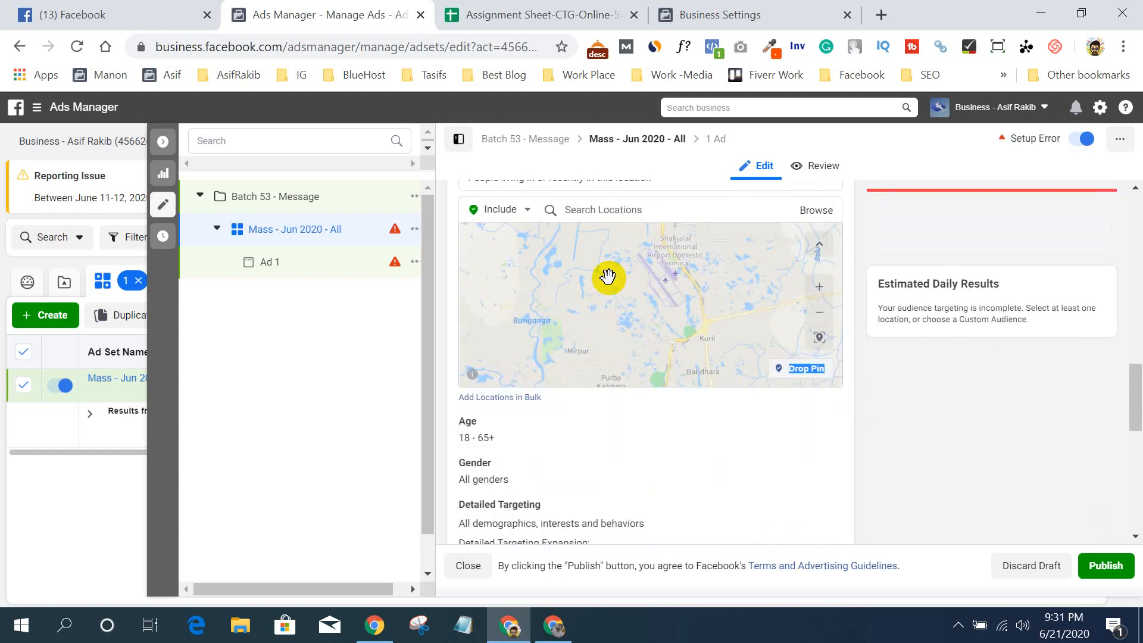
- Search the audience locations for "bangladesh" and include the whole country of Bangladesh
{"action": "scroll", "coordinate": [669, 475], "scroll_direction": "up", "scroll_amount": 3}
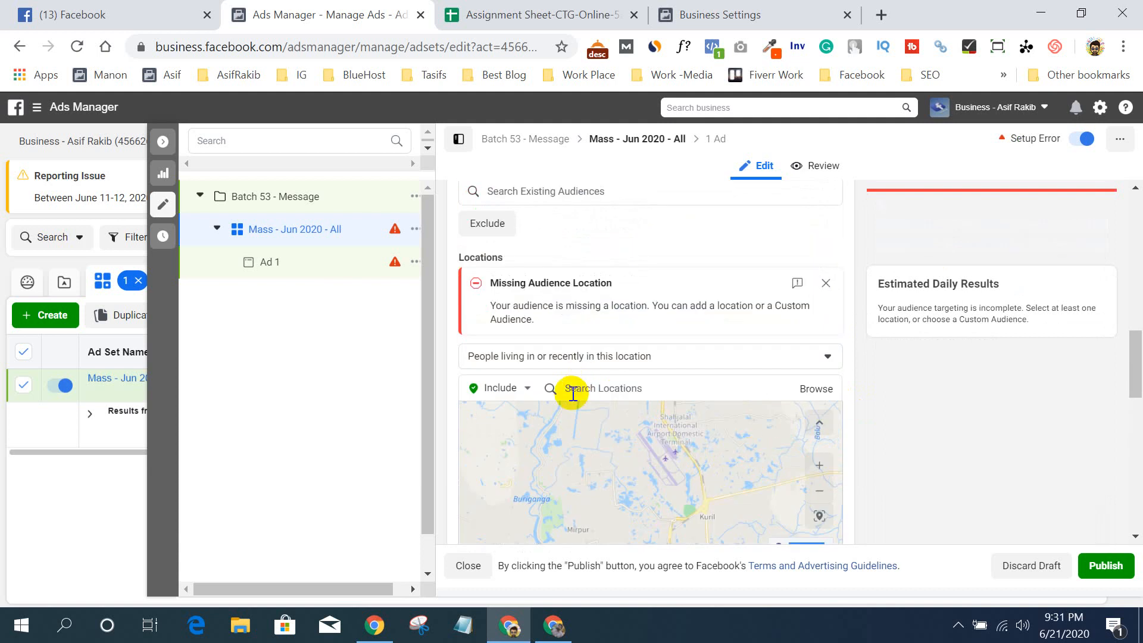
{"action": "left_click", "coordinate": [580, 358]}
{"action": "left_click", "coordinate": [610, 378]}
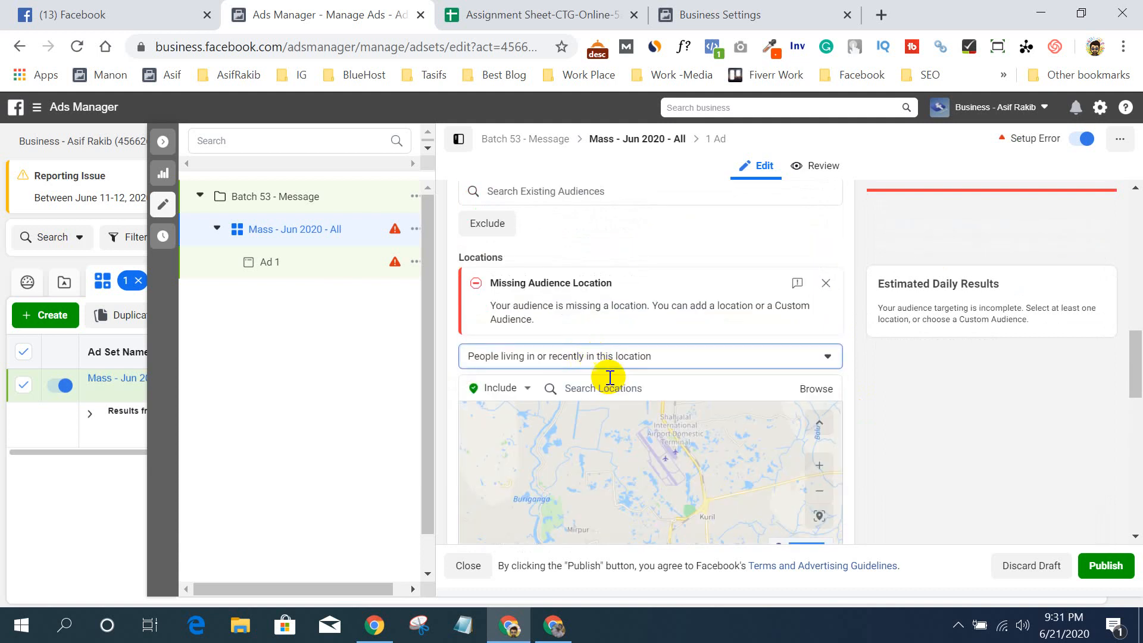
{"action": "left_click", "coordinate": [598, 387]}
{"action": "type", "text": "bangladesh"}
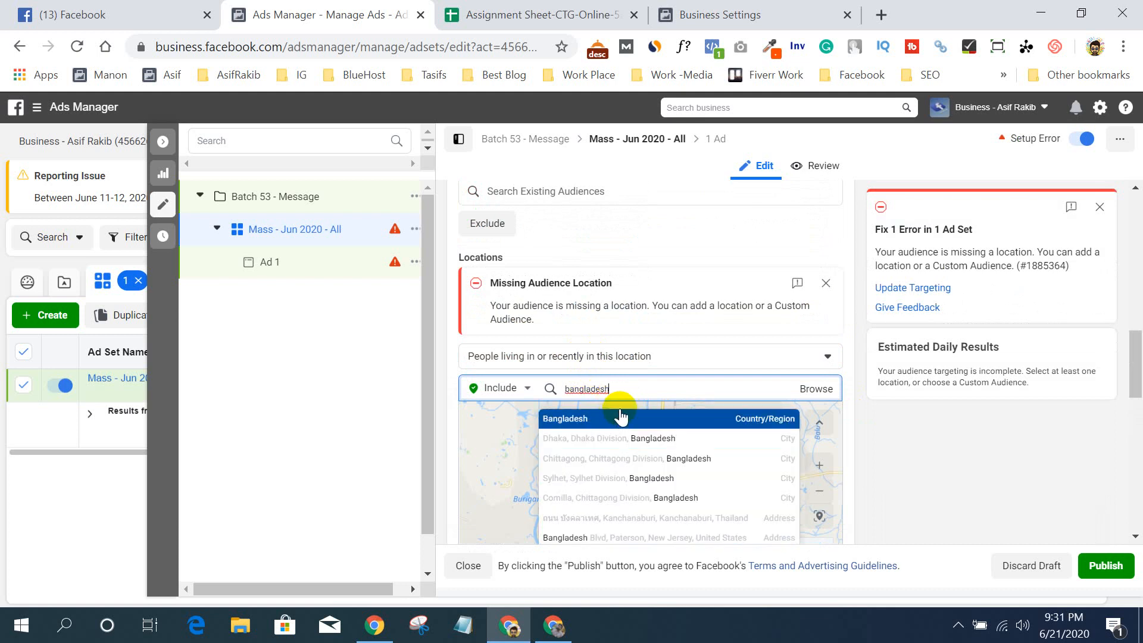
{"action": "left_click", "coordinate": [621, 418]}
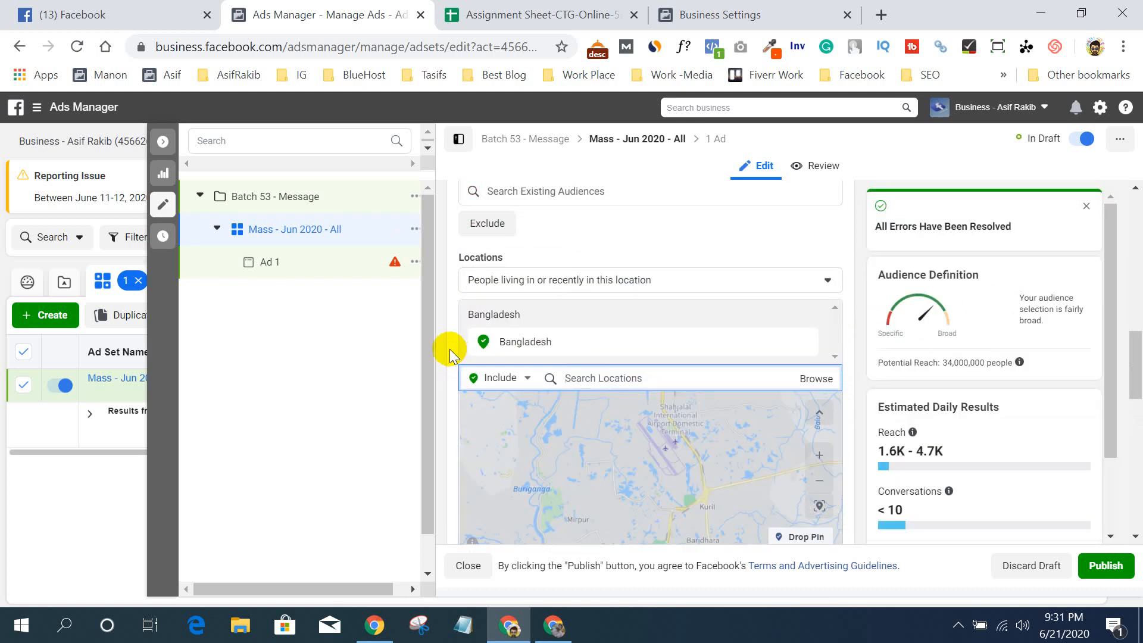
{"action": "scroll", "coordinate": [452, 351], "scroll_direction": "down", "scroll_amount": 1}
{"action": "scroll", "coordinate": [476, 361], "scroll_direction": "up", "scroll_amount": 2}
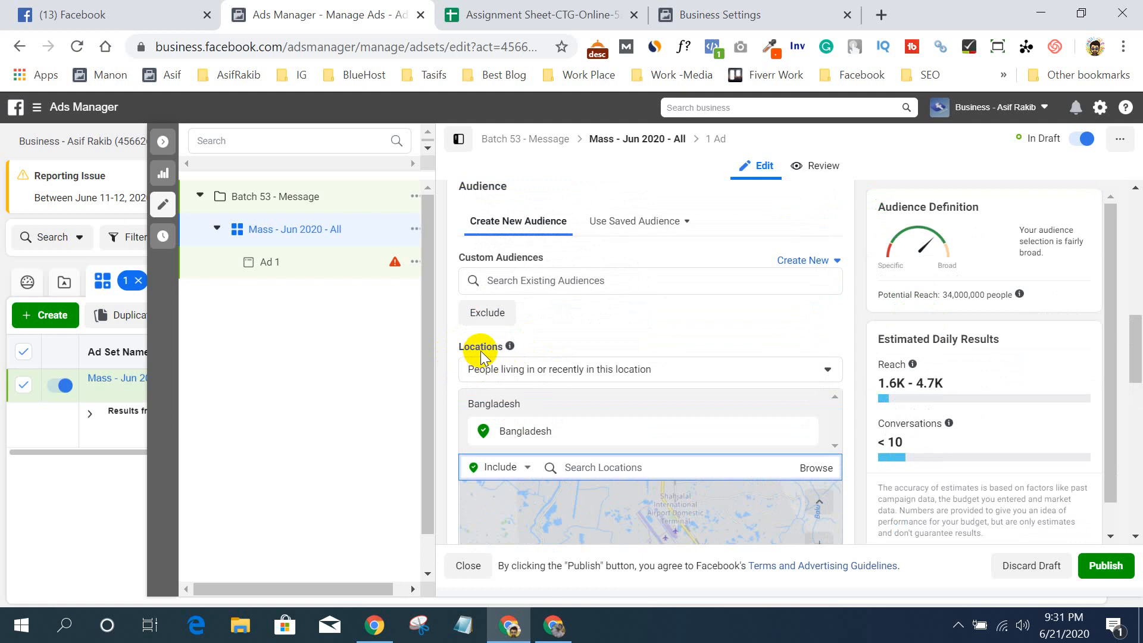
{"action": "left_click", "coordinate": [522, 375]}
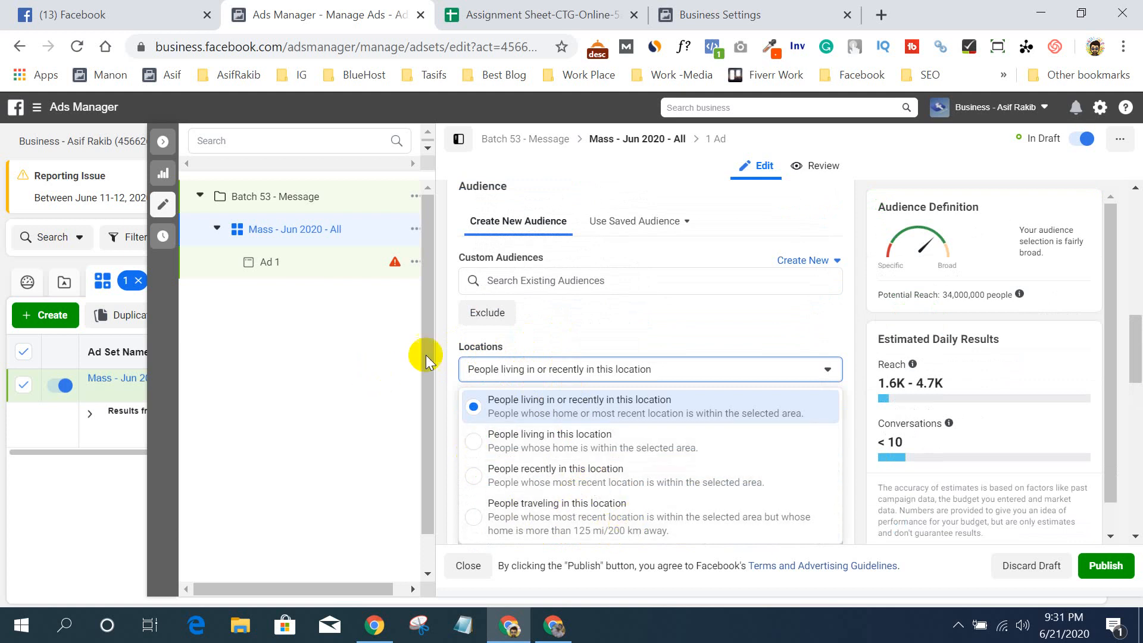
{"action": "left_click", "coordinate": [444, 339]}
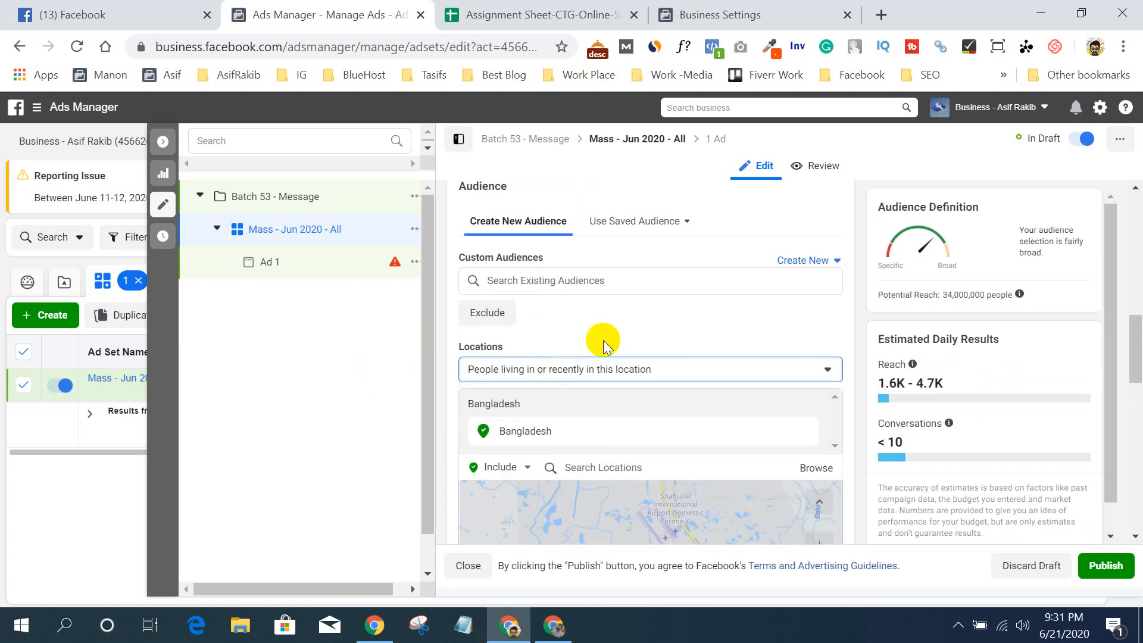
- Switch the ad set to Manual Placements and exclude the Instagram platform and the Facebook Marketplace feed
{"action": "scroll", "coordinate": [636, 334], "scroll_direction": "down", "scroll_amount": 3}
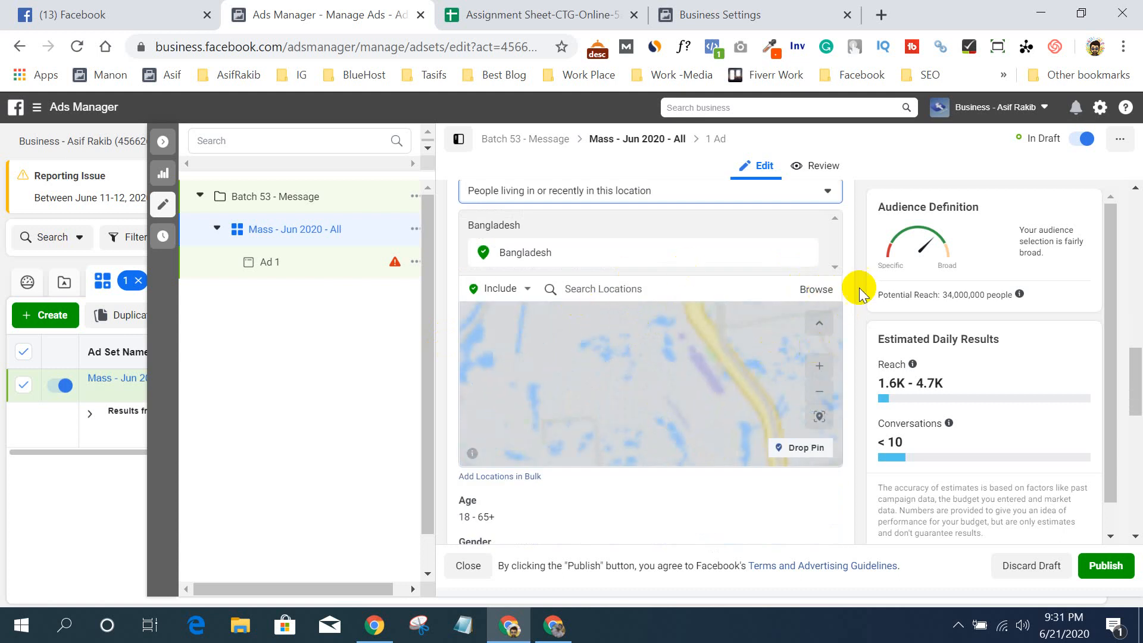
{"action": "scroll", "coordinate": [859, 292], "scroll_direction": "up", "scroll_amount": 1}
{"action": "scroll", "coordinate": [859, 292], "scroll_direction": "down", "scroll_amount": 10}
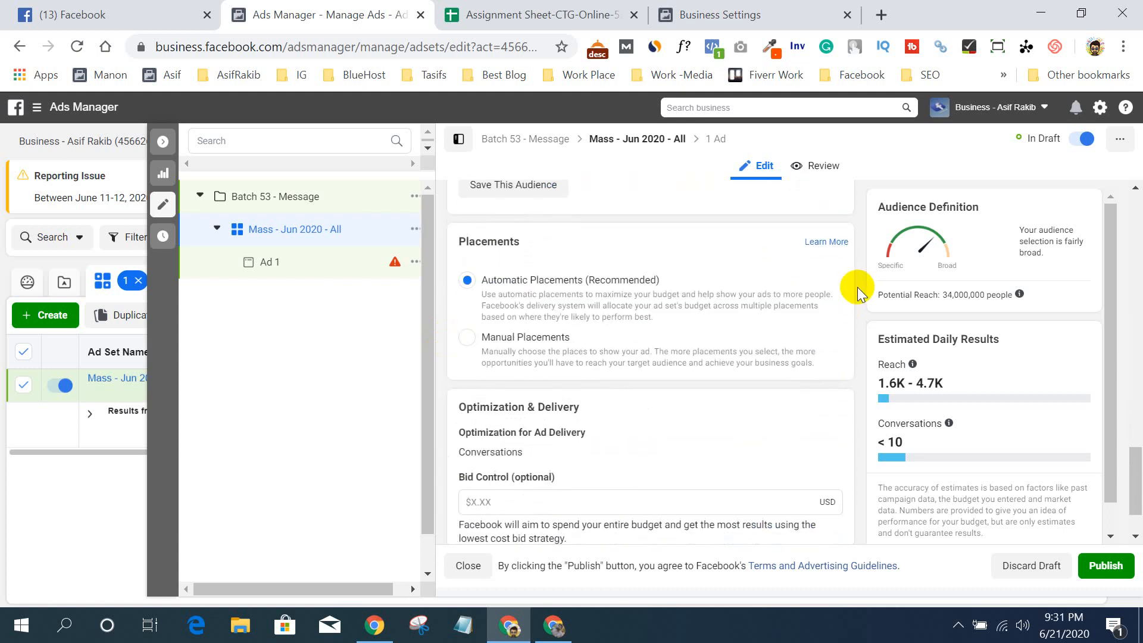
{"action": "scroll", "coordinate": [856, 287], "scroll_direction": "up", "scroll_amount": 2}
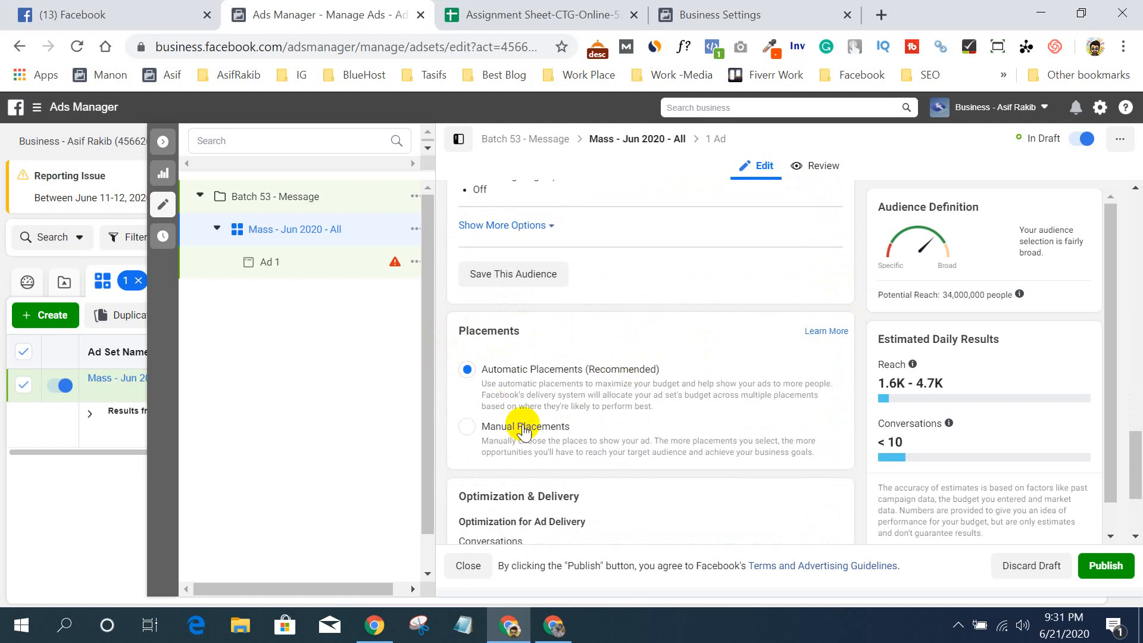
{"action": "left_click", "coordinate": [468, 427]}
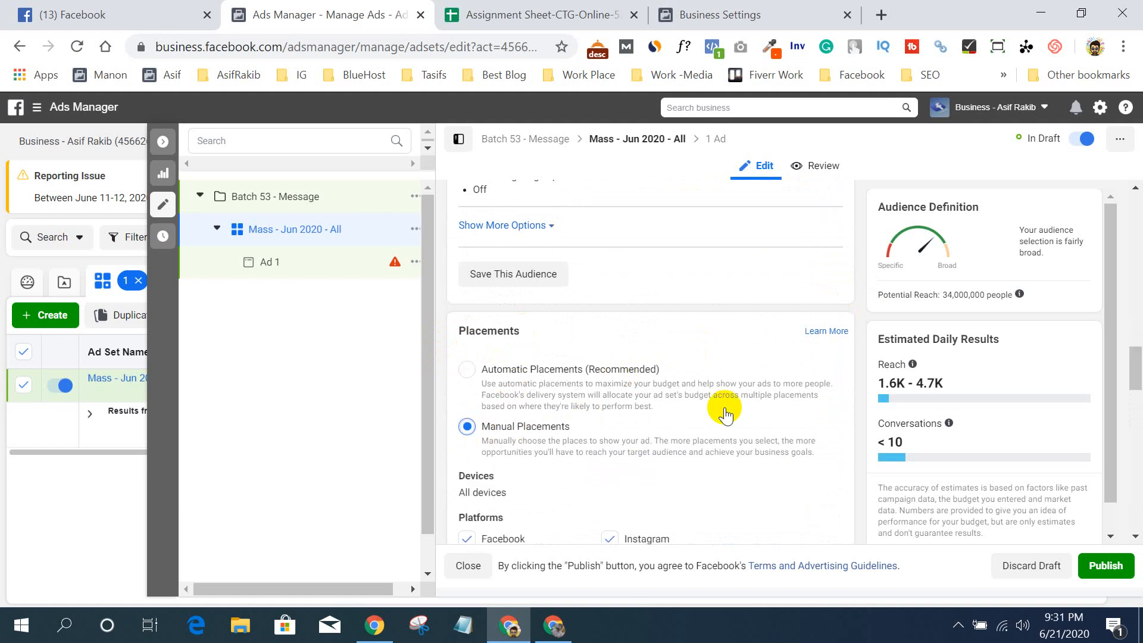
{"action": "scroll", "coordinate": [860, 381], "scroll_direction": "down", "scroll_amount": 4}
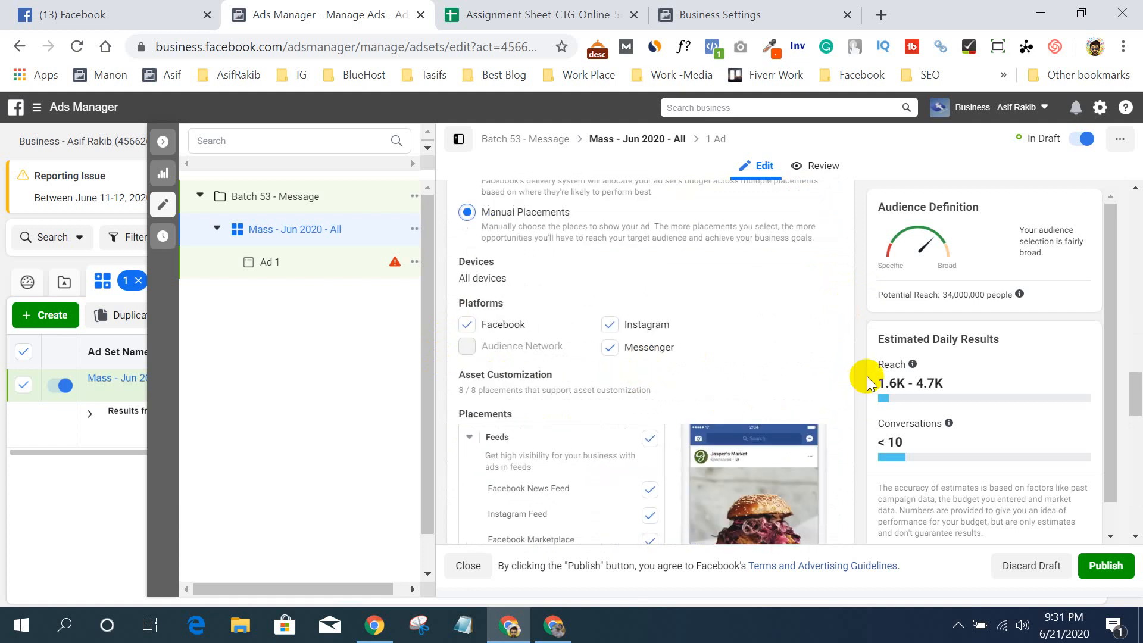
{"action": "left_click", "coordinate": [607, 326]}
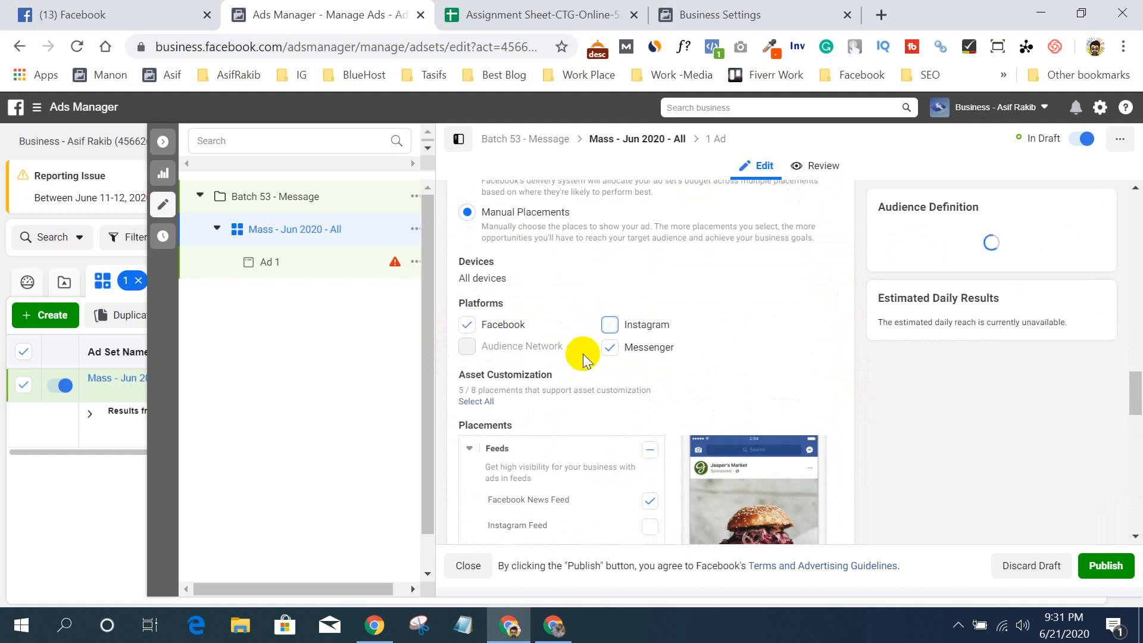
{"action": "scroll", "coordinate": [834, 363], "scroll_direction": "down", "scroll_amount": 3}
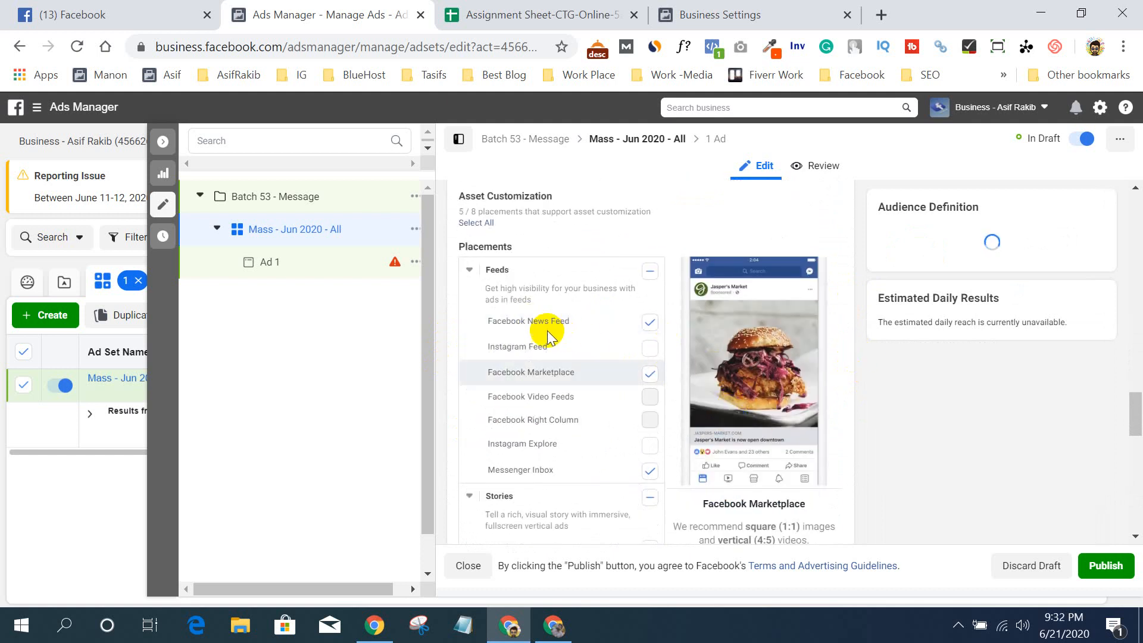
{"action": "left_click", "coordinate": [649, 374]}
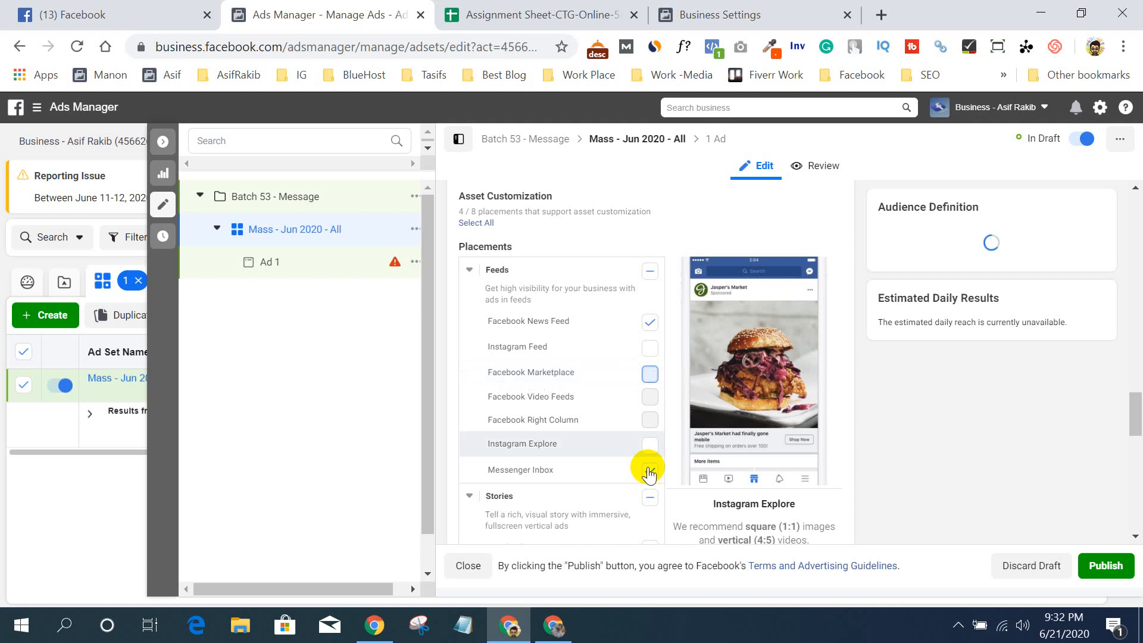
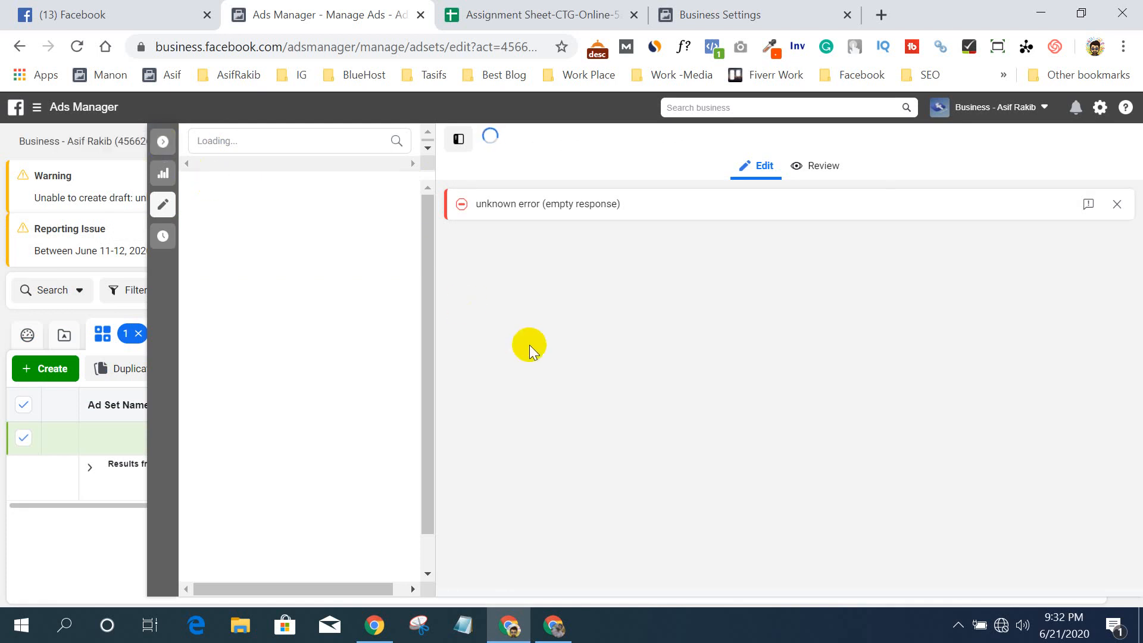
- Dismiss the error notice in the ad set editor
{"action": "left_click", "coordinate": [1118, 206]}
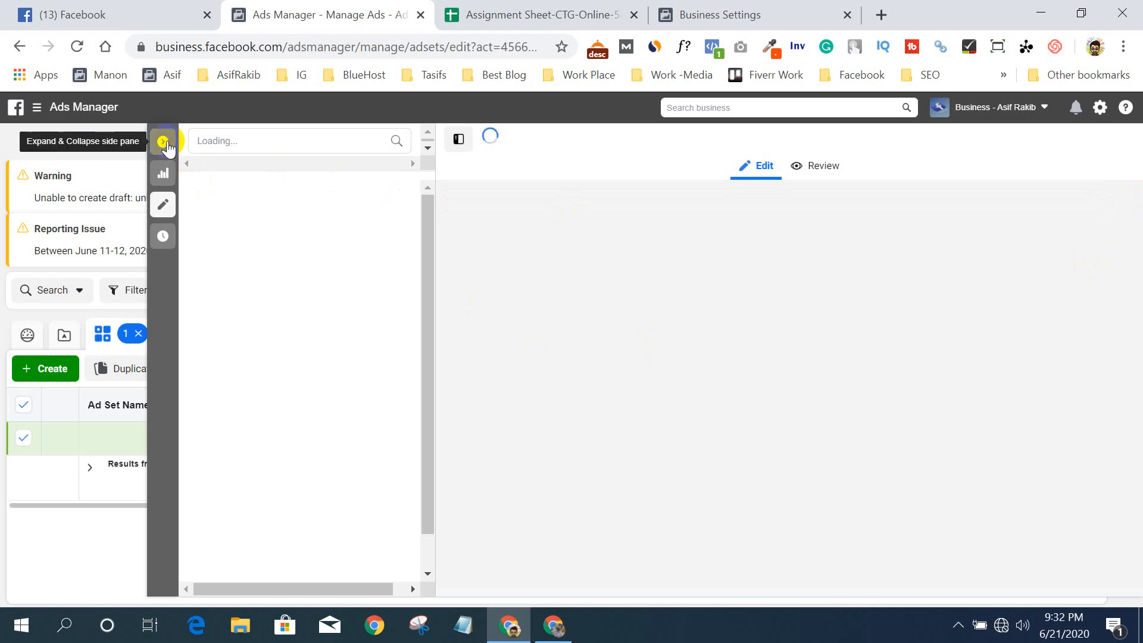
- Check the computer's Wi-Fi connection in the list of available networks
{"action": "left_click", "coordinate": [1001, 625]}
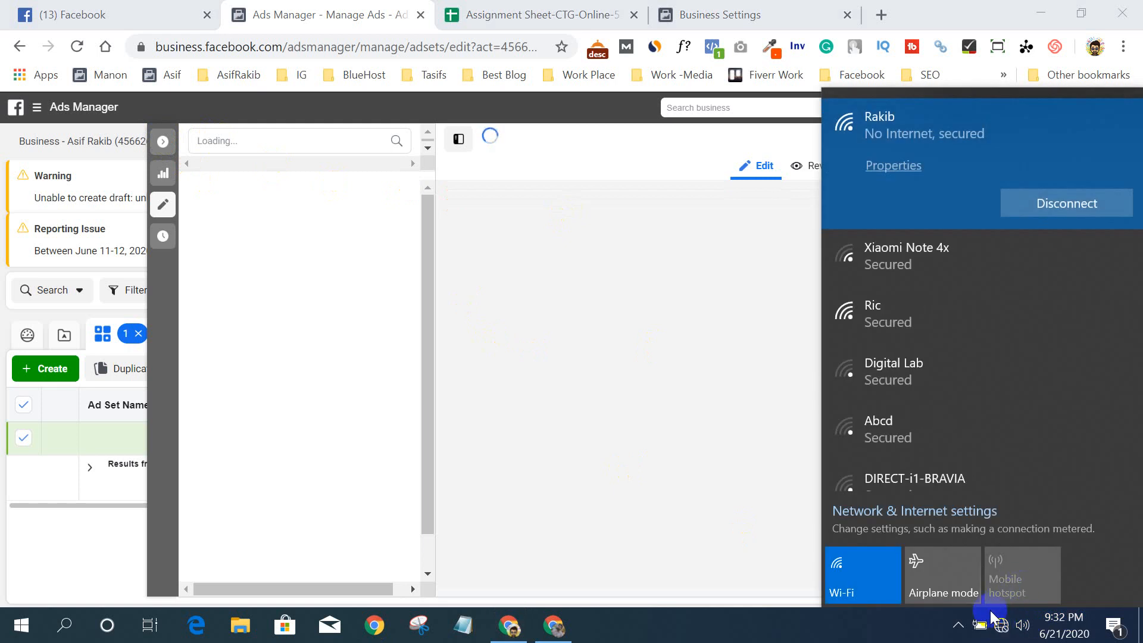
{"action": "left_click", "coordinate": [958, 625]}
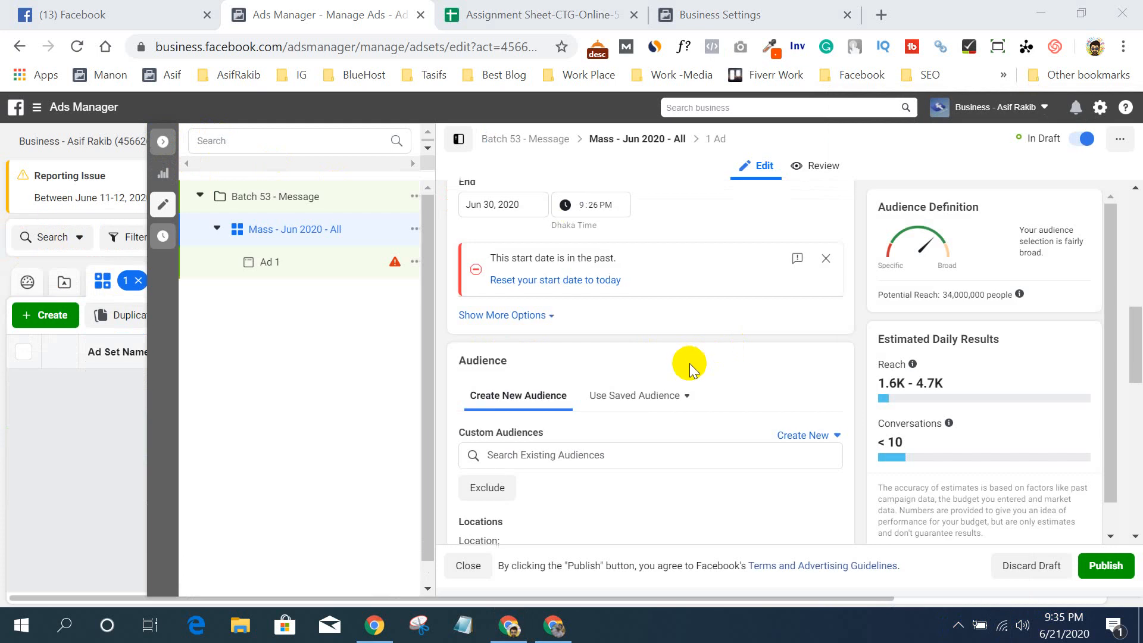
- Reset the ad set's start date to today in the Budget & Schedule section
{"action": "scroll", "coordinate": [690, 365], "scroll_direction": "up", "scroll_amount": 3}
{"action": "scroll", "coordinate": [725, 398], "scroll_direction": "down", "scroll_amount": 4}
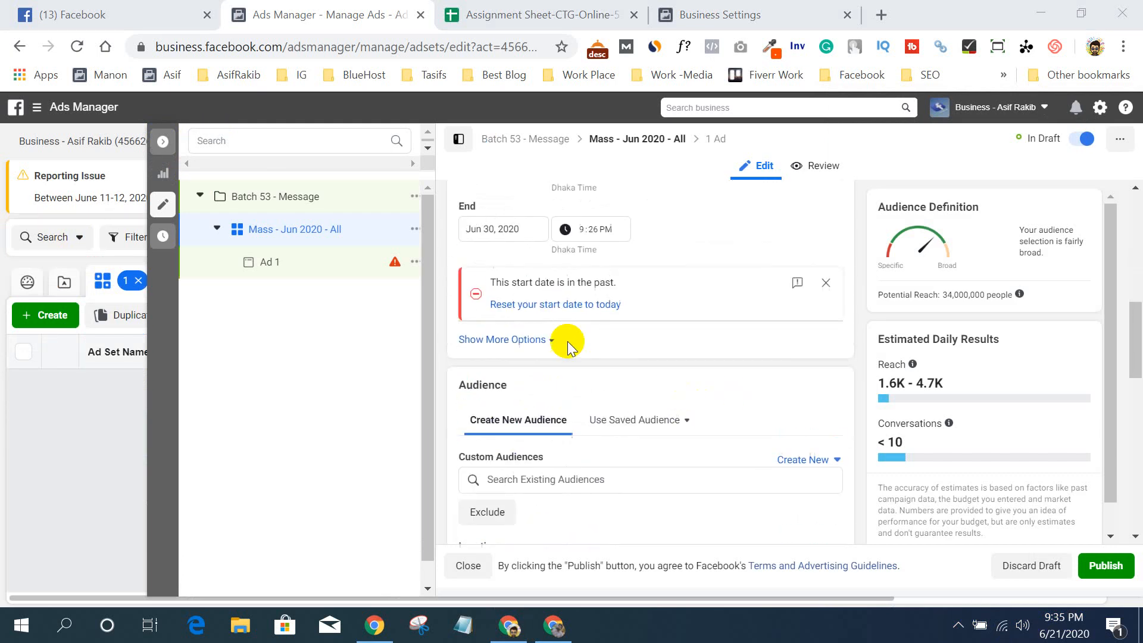
{"action": "scroll", "coordinate": [567, 341], "scroll_direction": "up", "scroll_amount": 3}
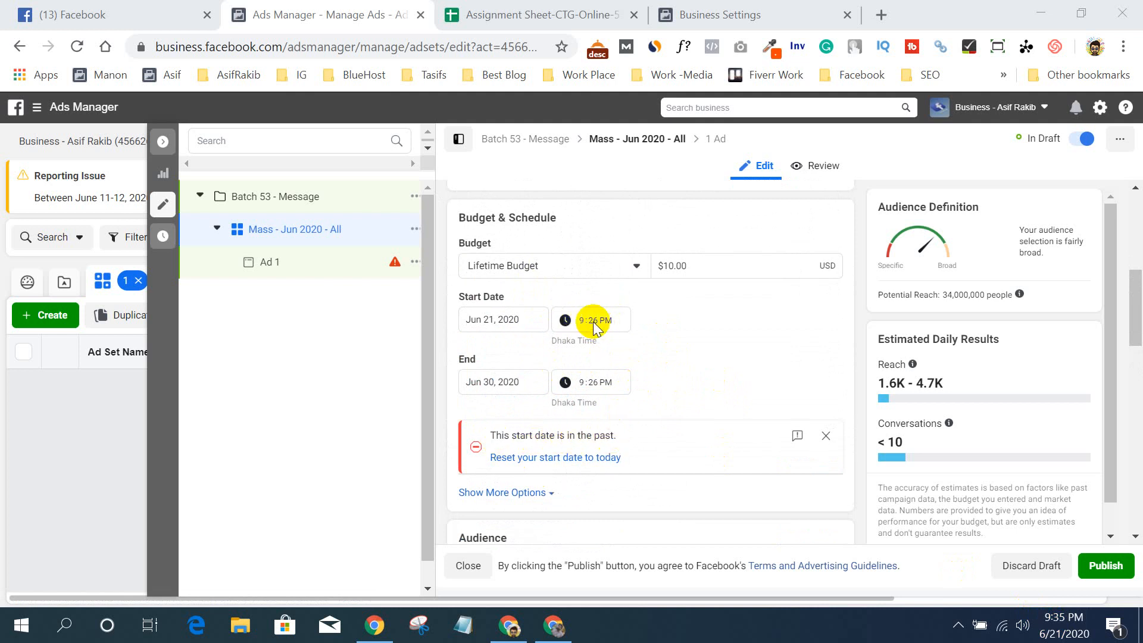
{"action": "left_click", "coordinate": [543, 458]}
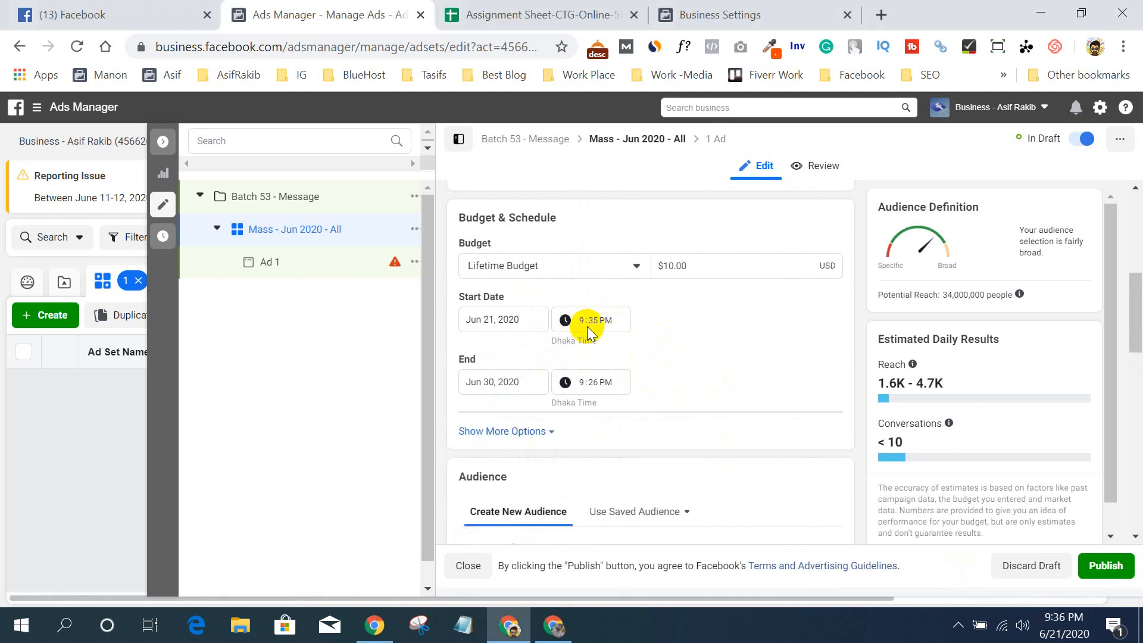
- Open the audience's age range for editing and view the minimum and maximum age choices
{"action": "scroll", "coordinate": [691, 345], "scroll_direction": "down", "scroll_amount": 10}
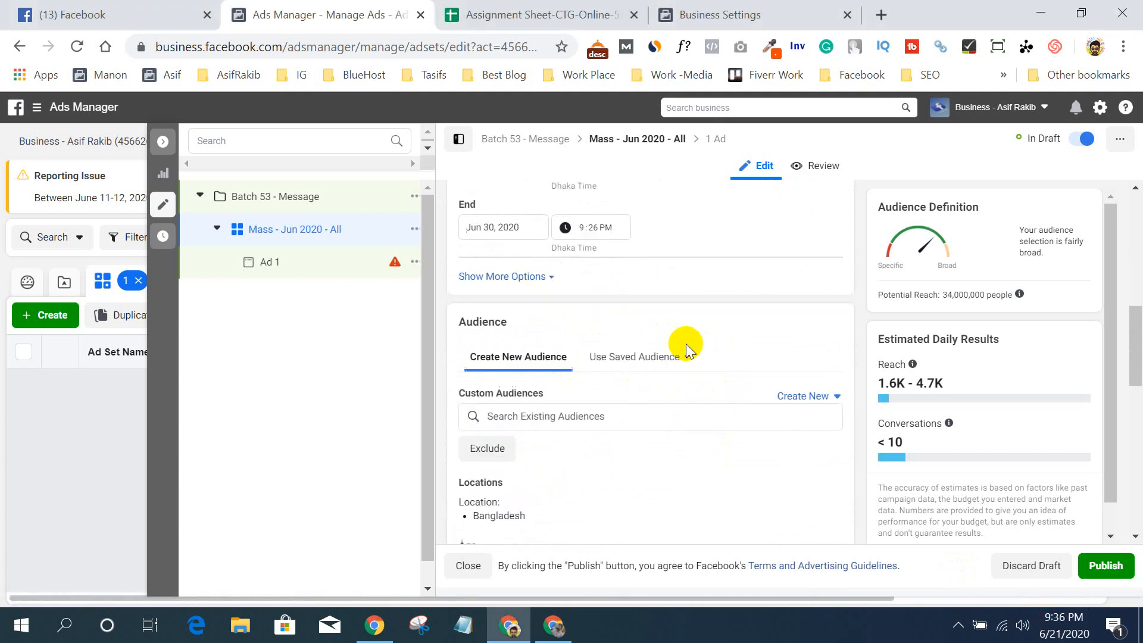
{"action": "scroll", "coordinate": [686, 347], "scroll_direction": "up", "scroll_amount": 3}
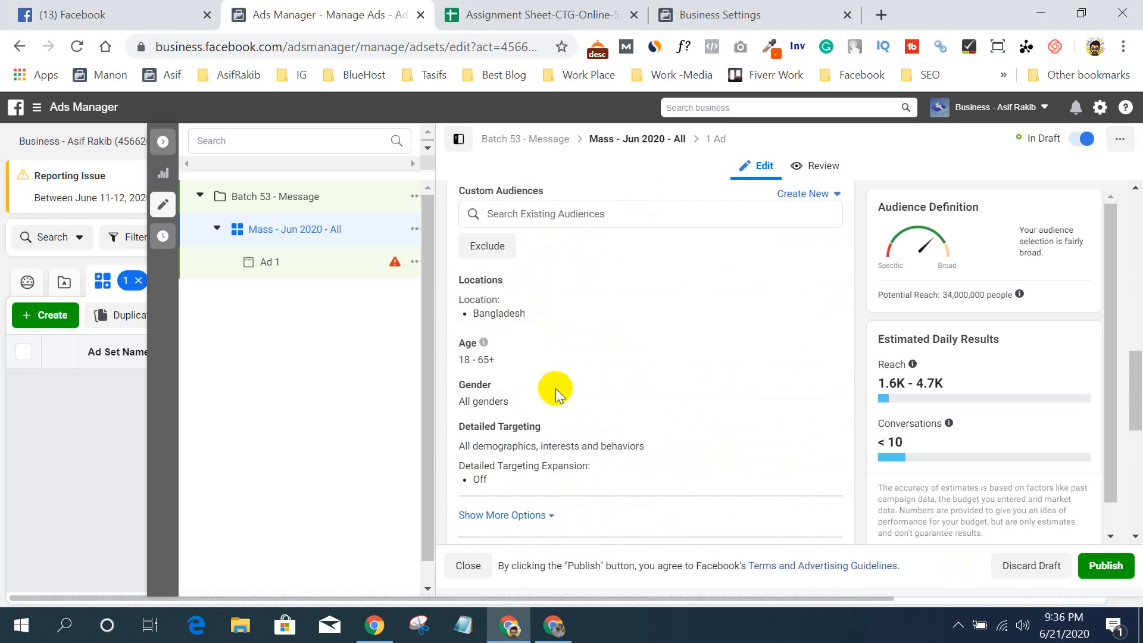
{"action": "left_click", "coordinate": [826, 346]}
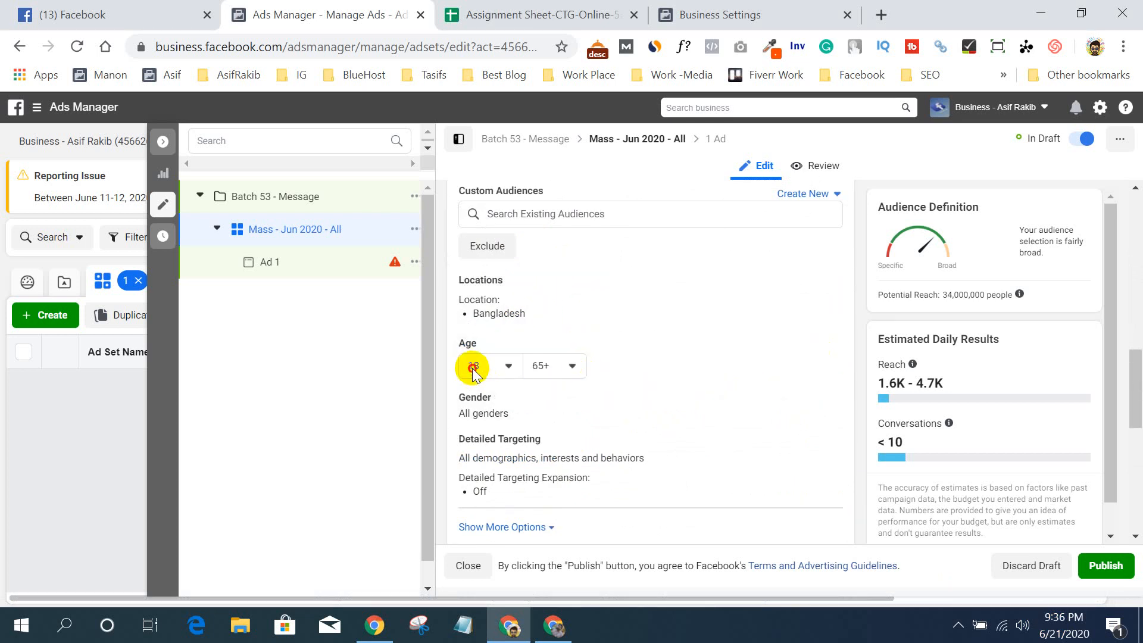
{"action": "left_click", "coordinate": [475, 371]}
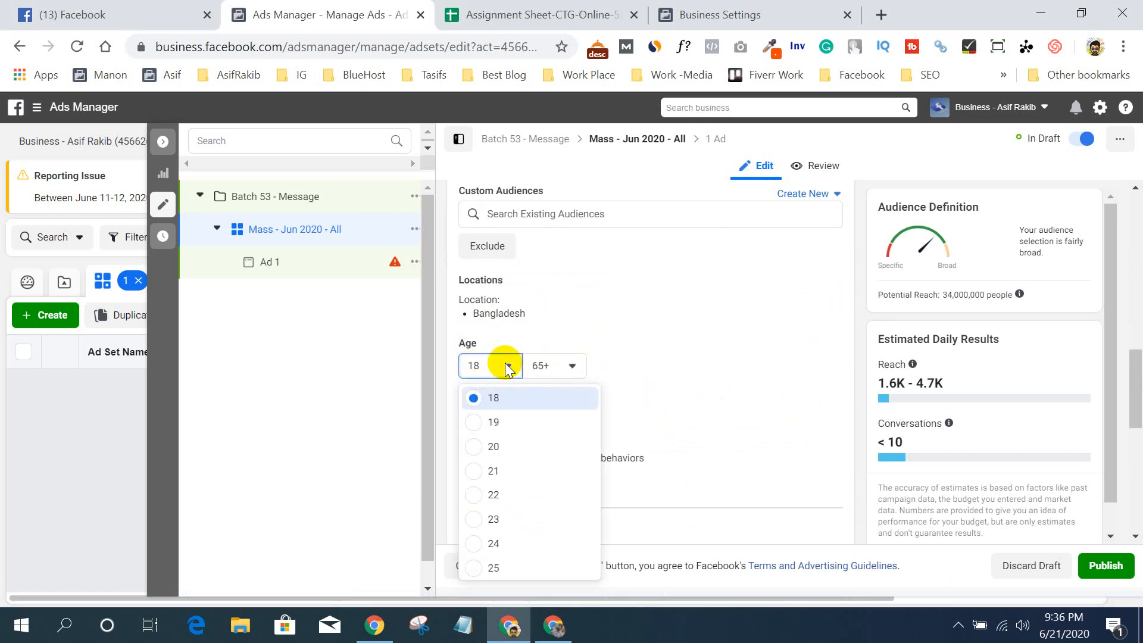
{"action": "left_click", "coordinate": [554, 366]}
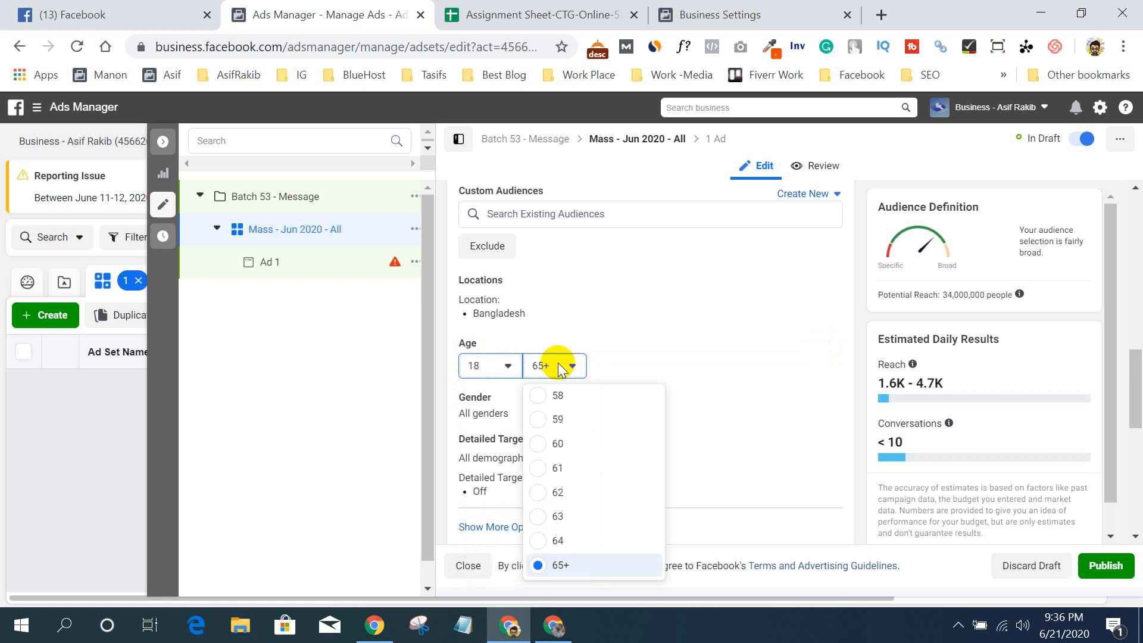
{"action": "left_click", "coordinate": [623, 361]}
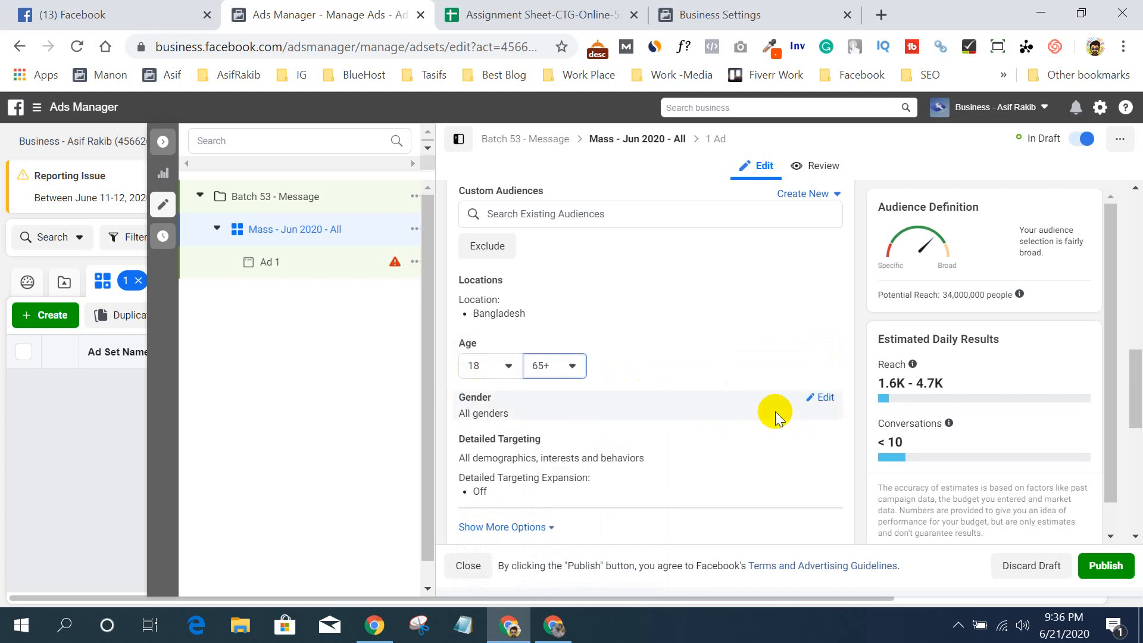
- Open the audience's gender and detailed targeting settings for editing and view their options
{"action": "left_click", "coordinate": [553, 626]}
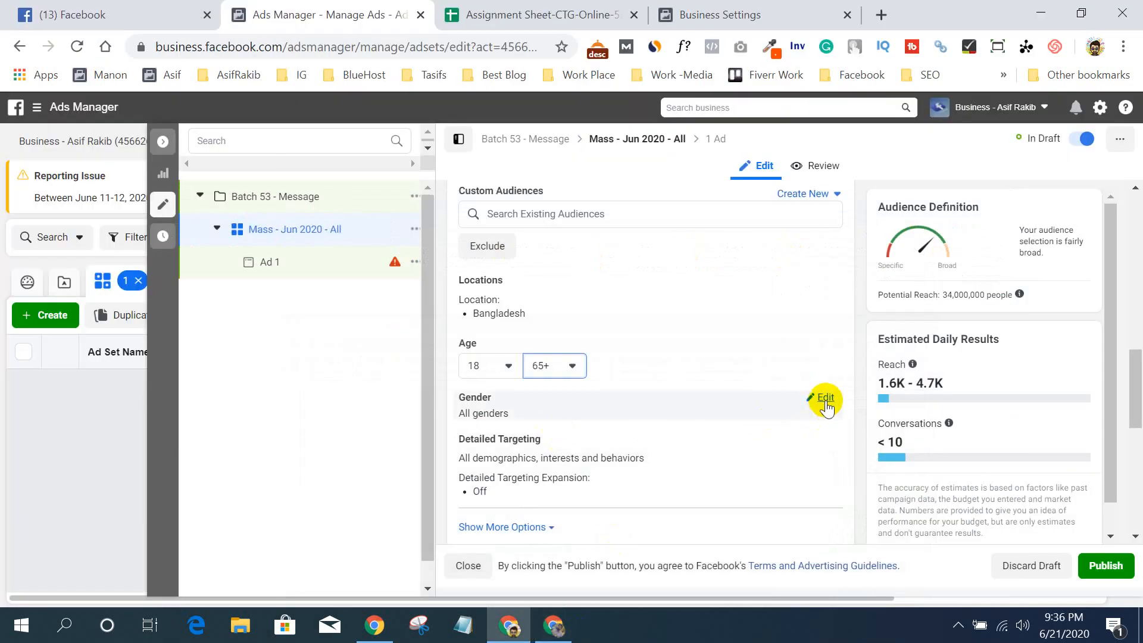
{"action": "left_click", "coordinate": [824, 399]}
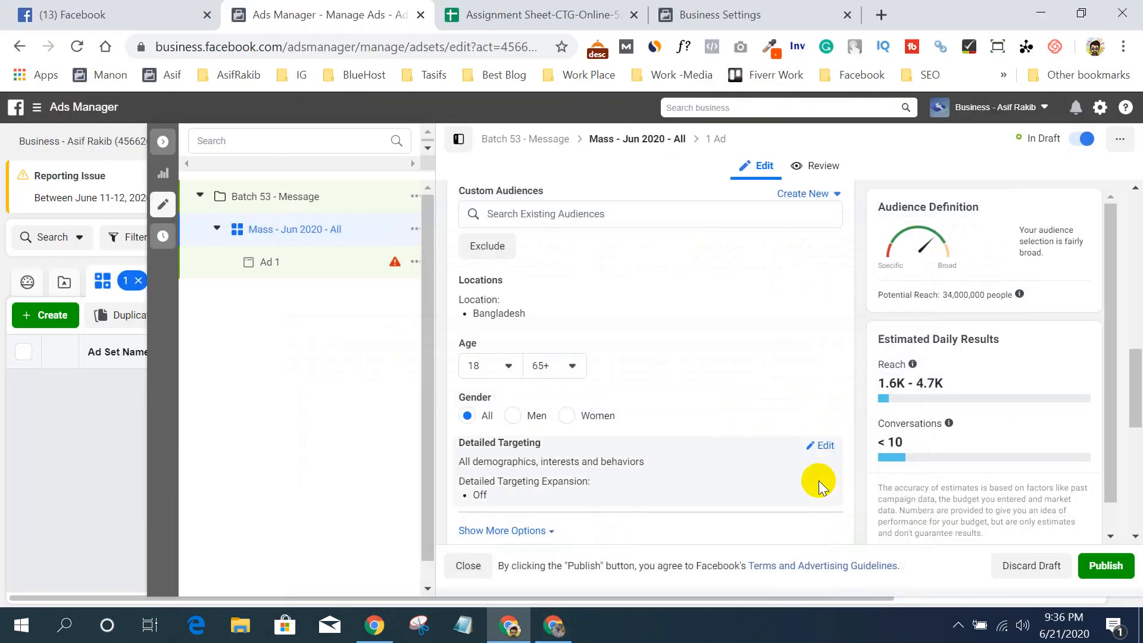
{"action": "left_click", "coordinate": [822, 442]}
{"action": "scroll", "coordinate": [583, 444], "scroll_direction": "down", "scroll_amount": 3}
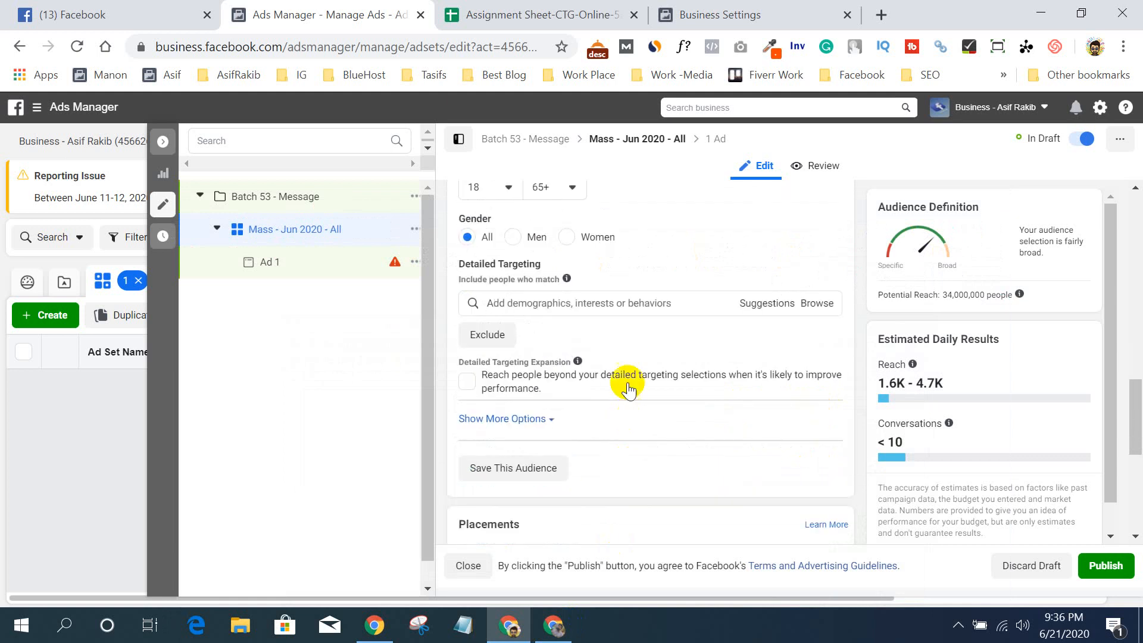
{"action": "scroll", "coordinate": [854, 351], "scroll_direction": "down", "scroll_amount": 3}
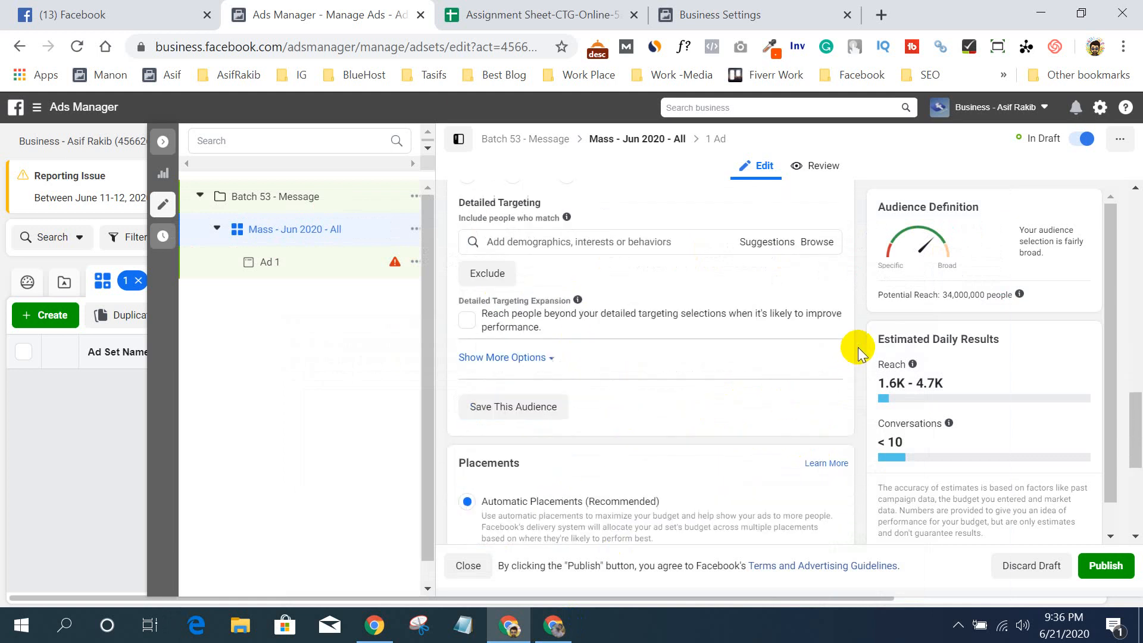
- Choose Manual Placements for the ad set and deselect the Instagram platform and the Facebook Marketplace feed
{"action": "scroll", "coordinate": [655, 351], "scroll_direction": "down", "scroll_amount": 2}
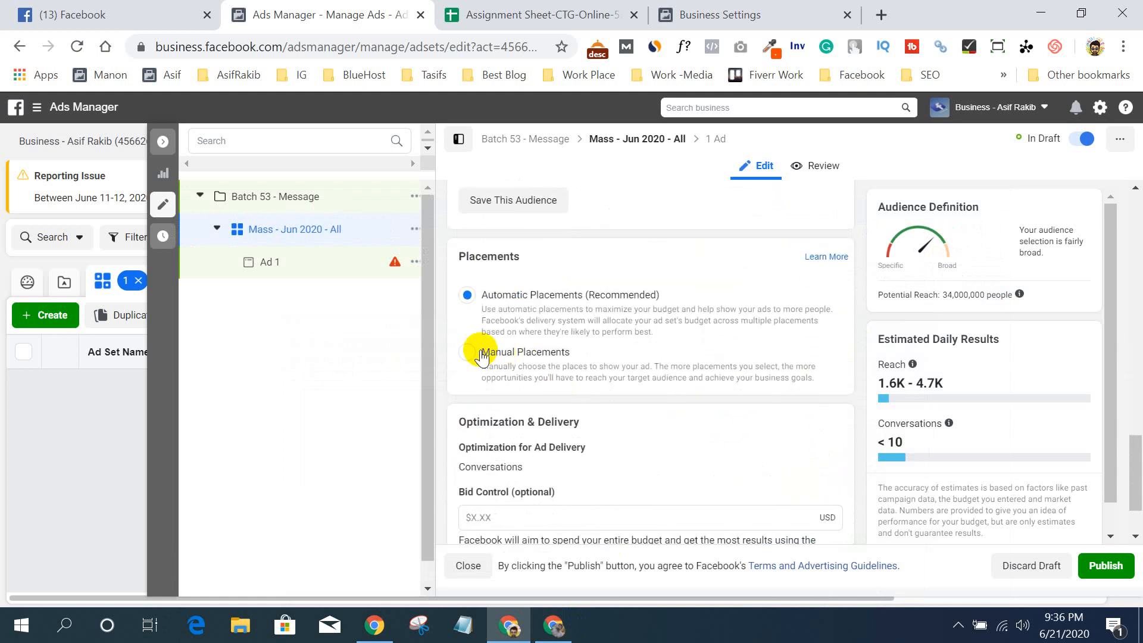
{"action": "left_click", "coordinate": [468, 352]}
{"action": "scroll", "coordinate": [842, 388], "scroll_direction": "down", "scroll_amount": 4}
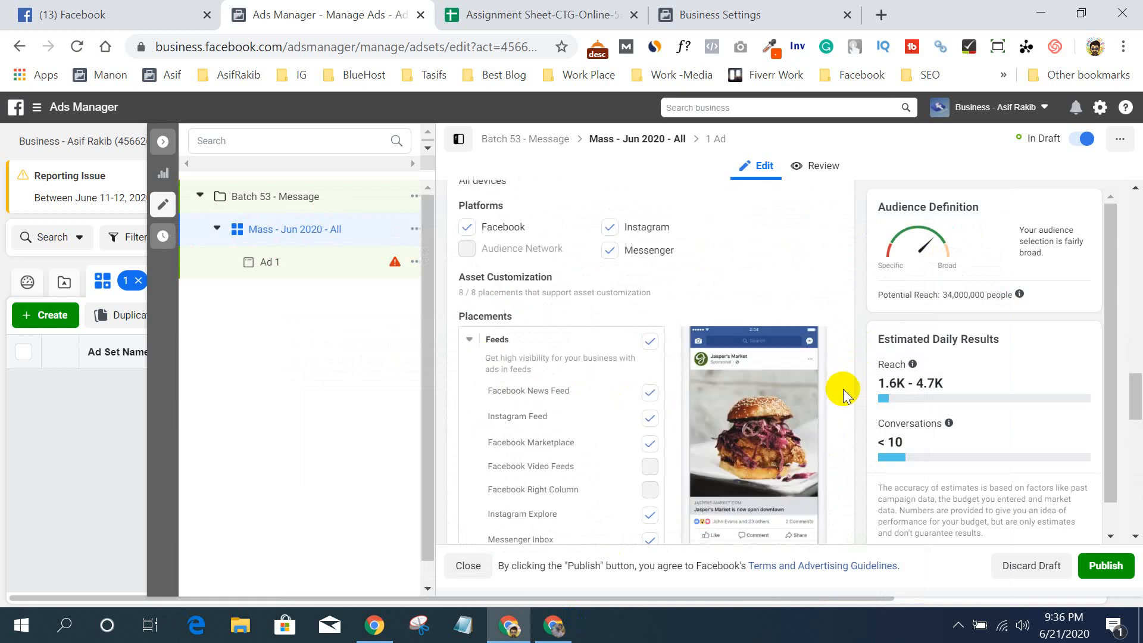
{"action": "left_click", "coordinate": [609, 198]}
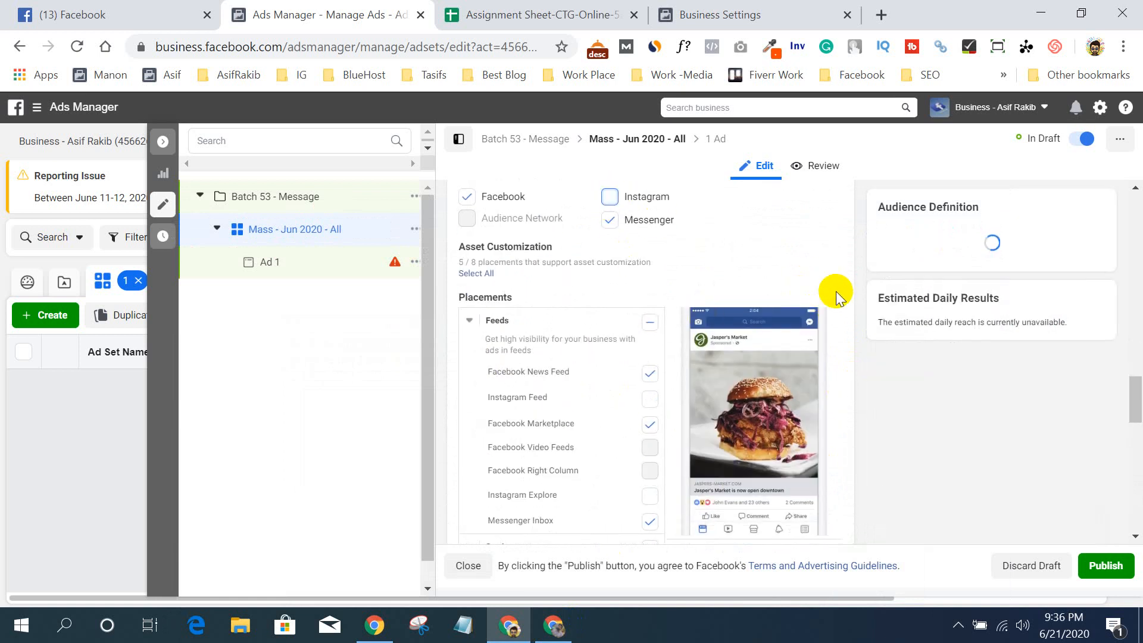
{"action": "scroll", "coordinate": [774, 297], "scroll_direction": "down", "scroll_amount": 1}
{"action": "left_click", "coordinate": [651, 334]}
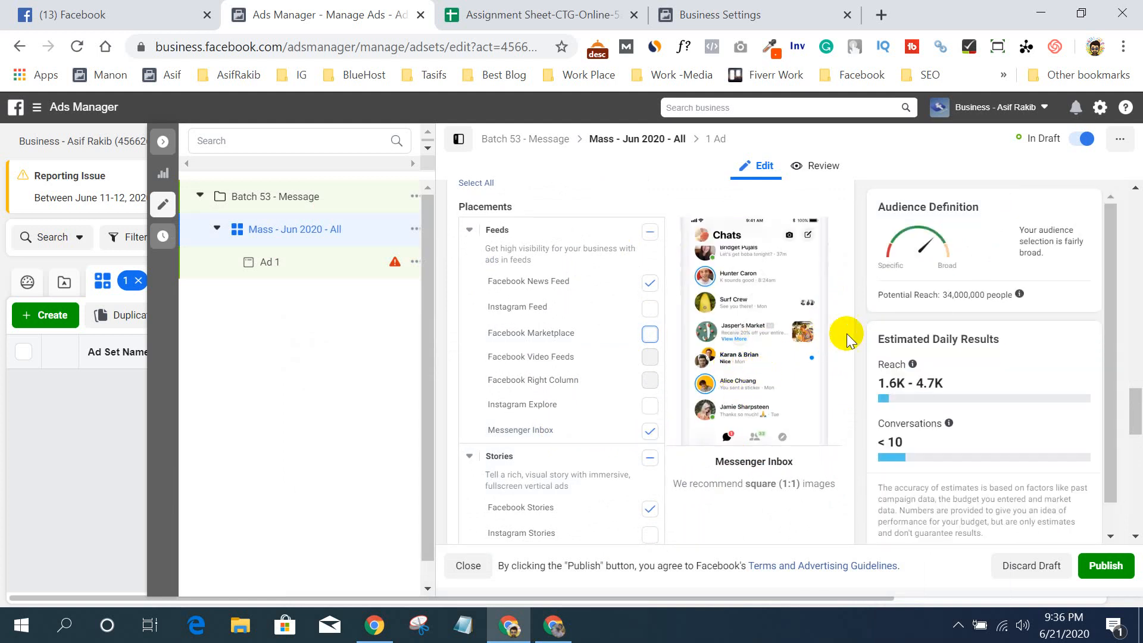
- Examine the selected platforms and the placement groups, including Feeds, Stories, In-Stream, Search, Messages and In-Article
{"action": "scroll", "coordinate": [842, 332], "scroll_direction": "down", "scroll_amount": 3}
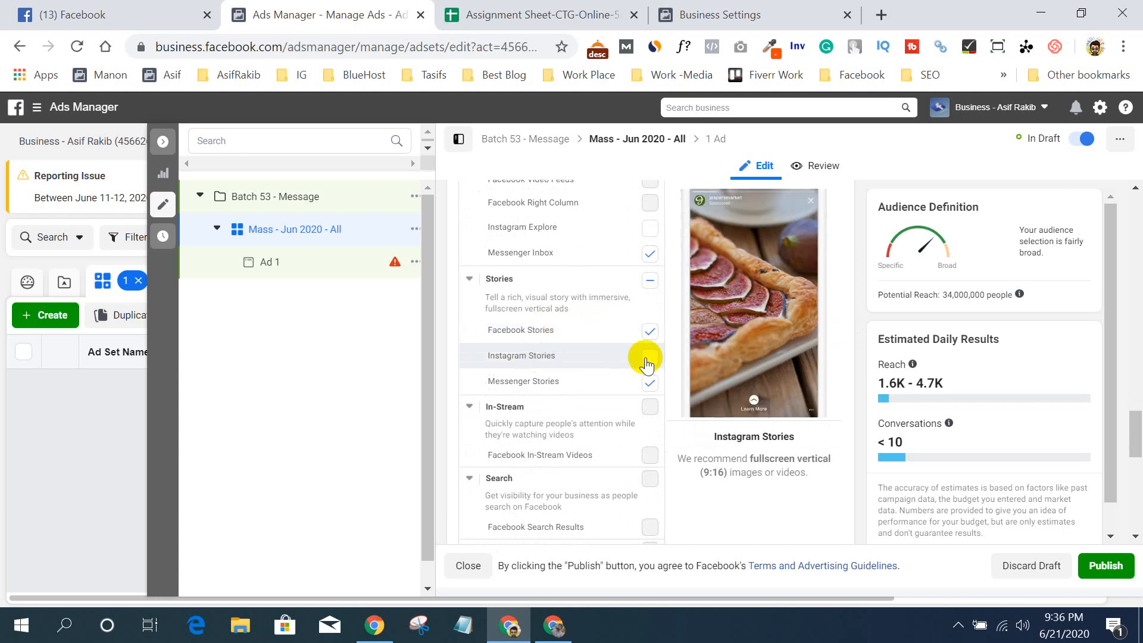
{"action": "scroll", "coordinate": [675, 281], "scroll_direction": "up", "scroll_amount": 6}
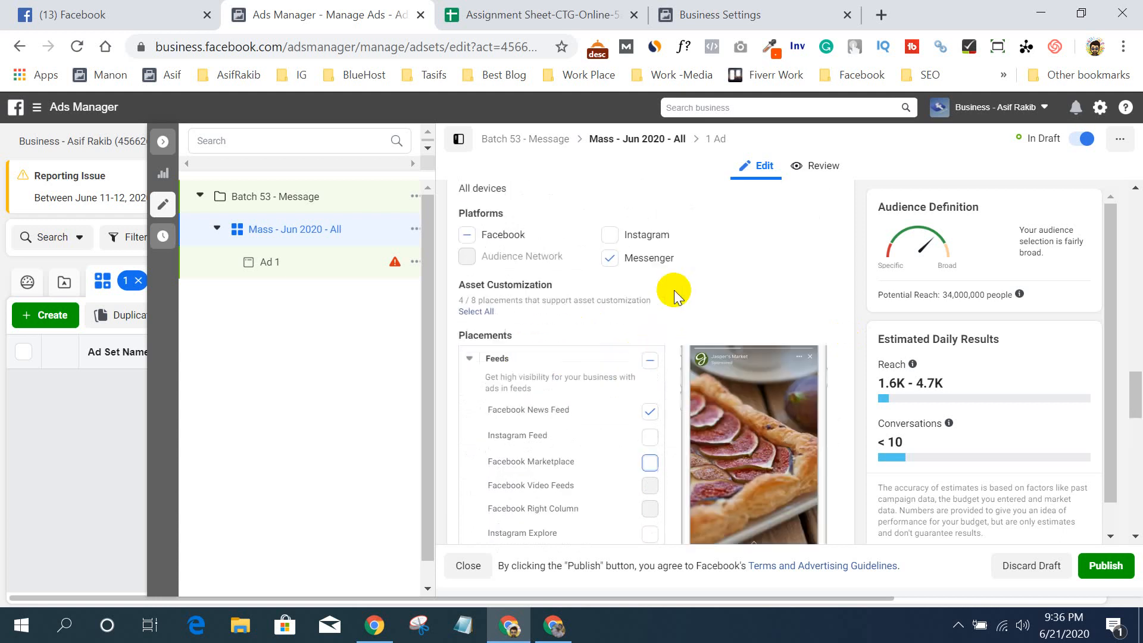
{"action": "scroll", "coordinate": [673, 355], "scroll_direction": "down", "scroll_amount": 6}
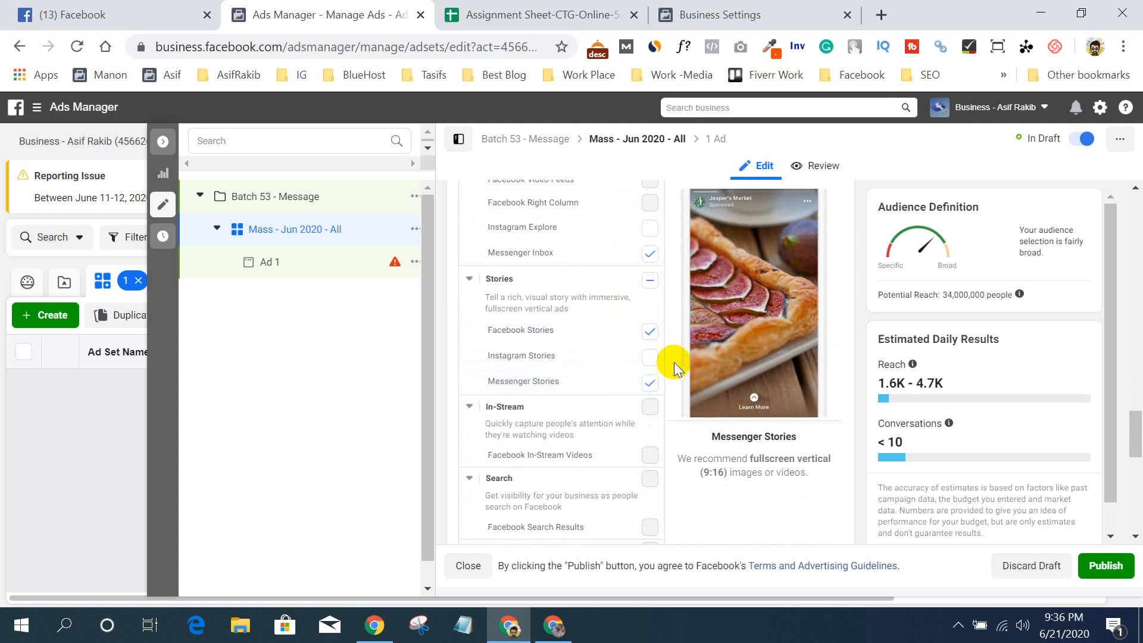
{"action": "scroll", "coordinate": [675, 362], "scroll_direction": "down", "scroll_amount": 3}
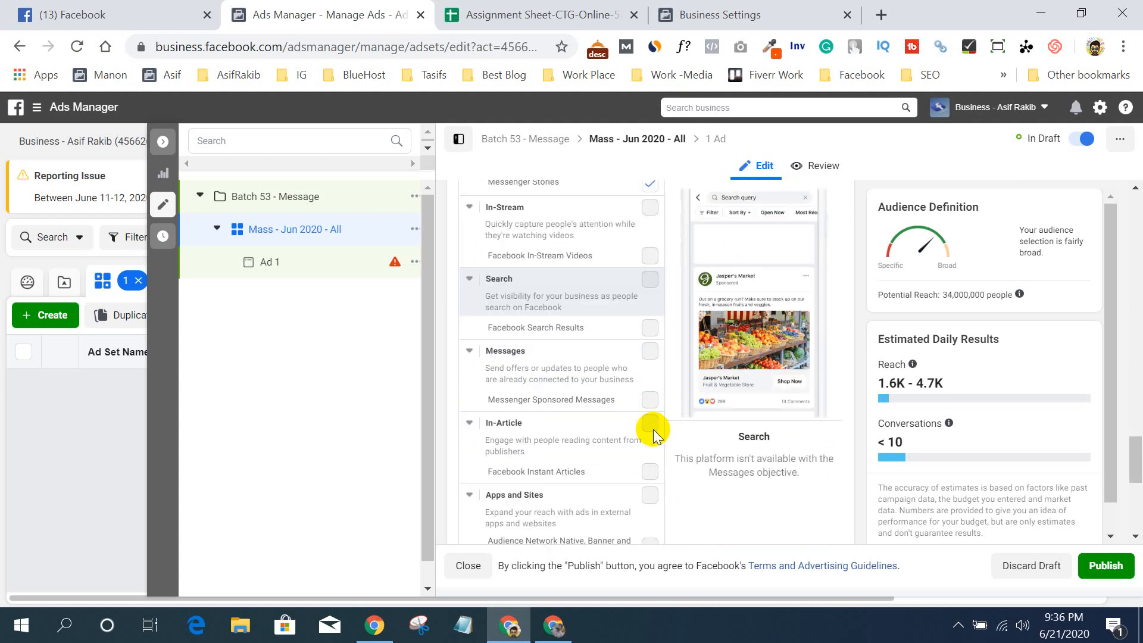
{"action": "scroll", "coordinate": [653, 430], "scroll_direction": "down", "scroll_amount": 2}
{"action": "scroll", "coordinate": [658, 362], "scroll_direction": "up", "scroll_amount": 6}
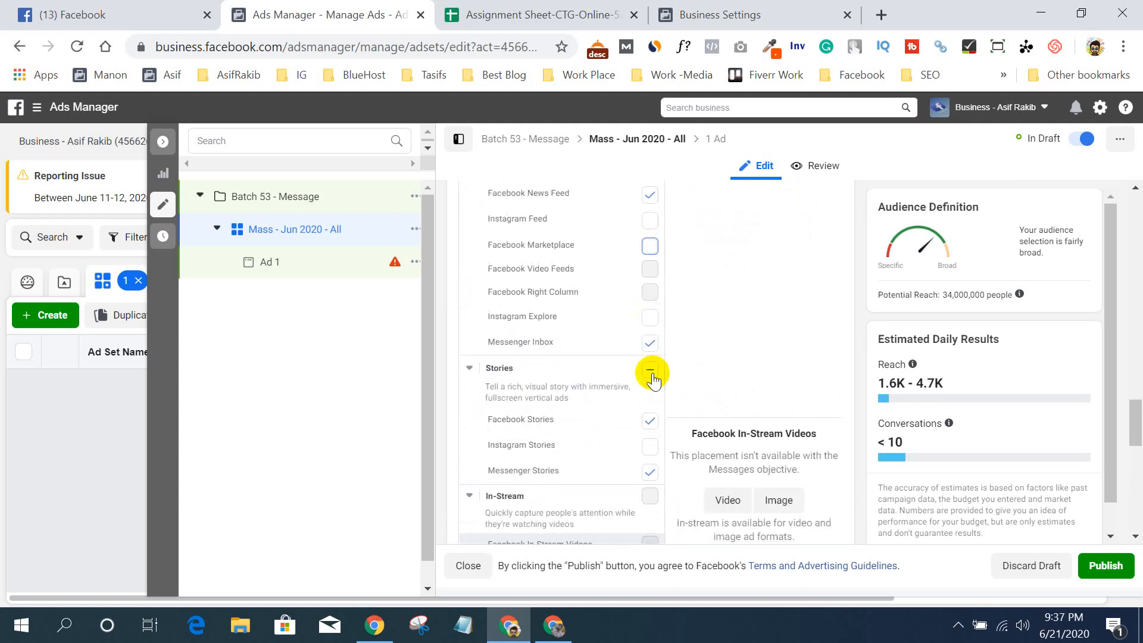
{"action": "scroll", "coordinate": [667, 345], "scroll_direction": "down", "scroll_amount": 3}
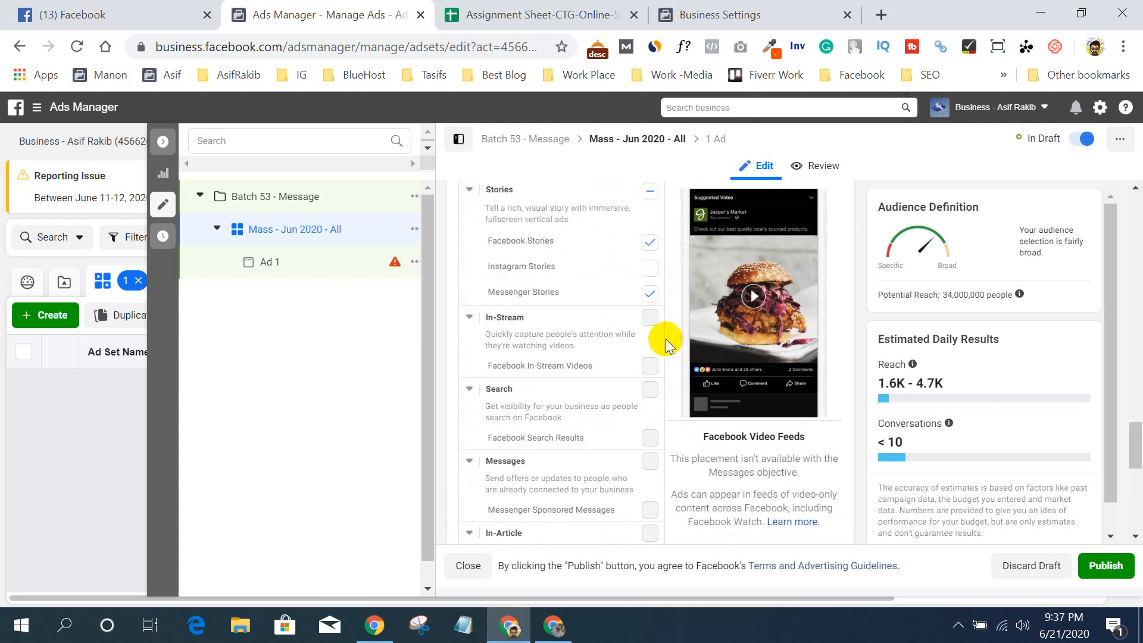
{"action": "scroll", "coordinate": [666, 347], "scroll_direction": "up", "scroll_amount": 4}
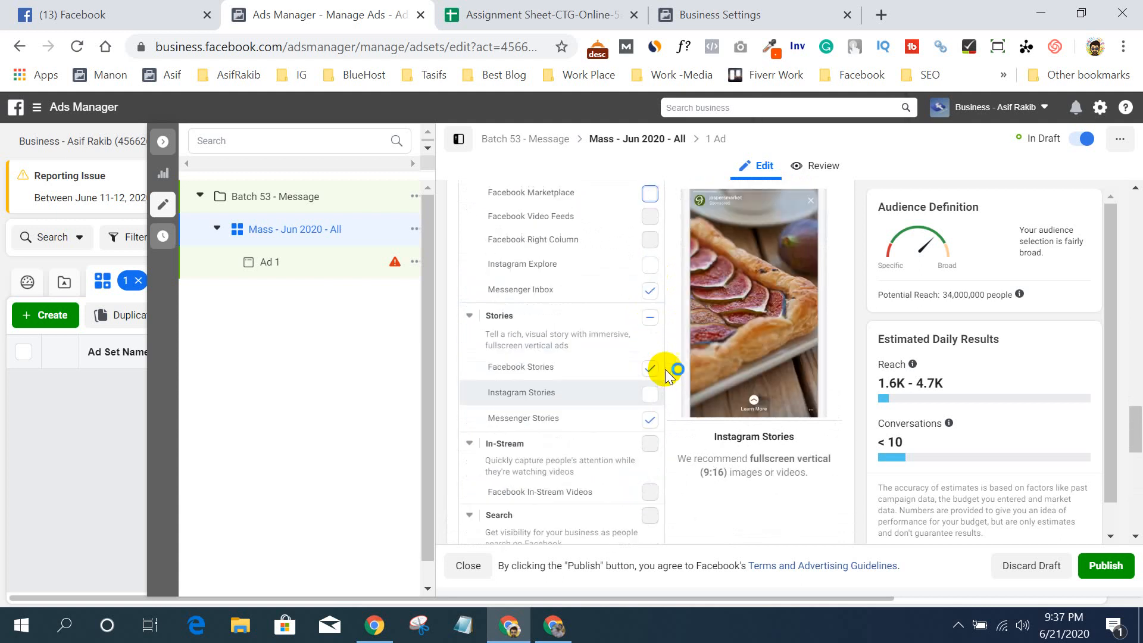
{"action": "scroll", "coordinate": [669, 362], "scroll_direction": "up", "scroll_amount": 3}
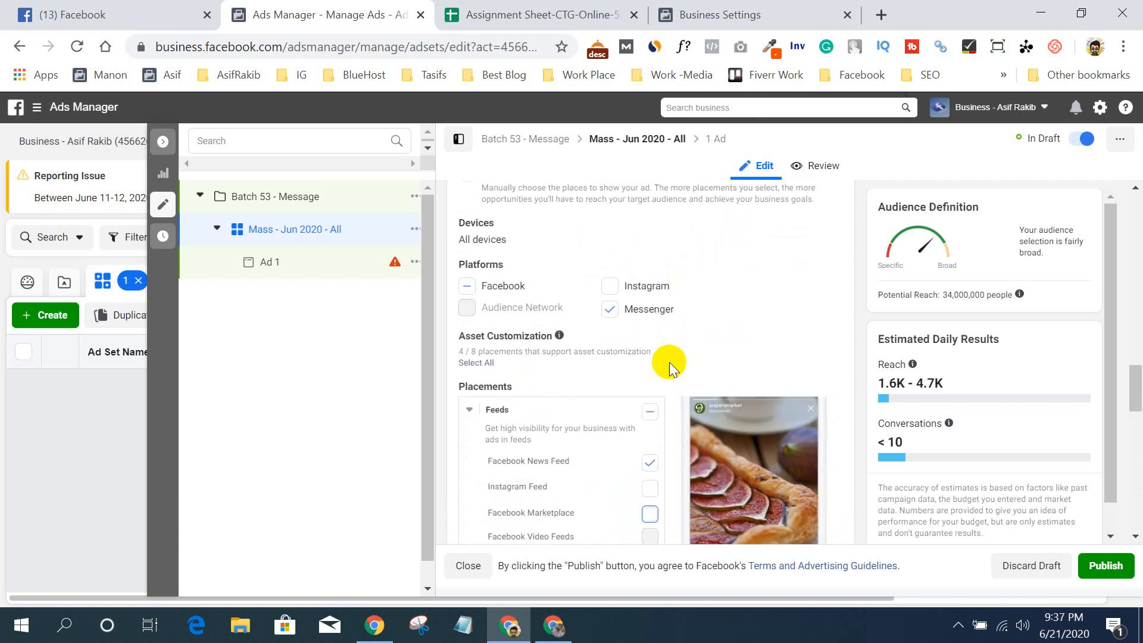
- Expand the additional placement options and view the choices for specific mobile devices and operating systems
{"action": "scroll", "coordinate": [670, 362], "scroll_direction": "down", "scroll_amount": 10}
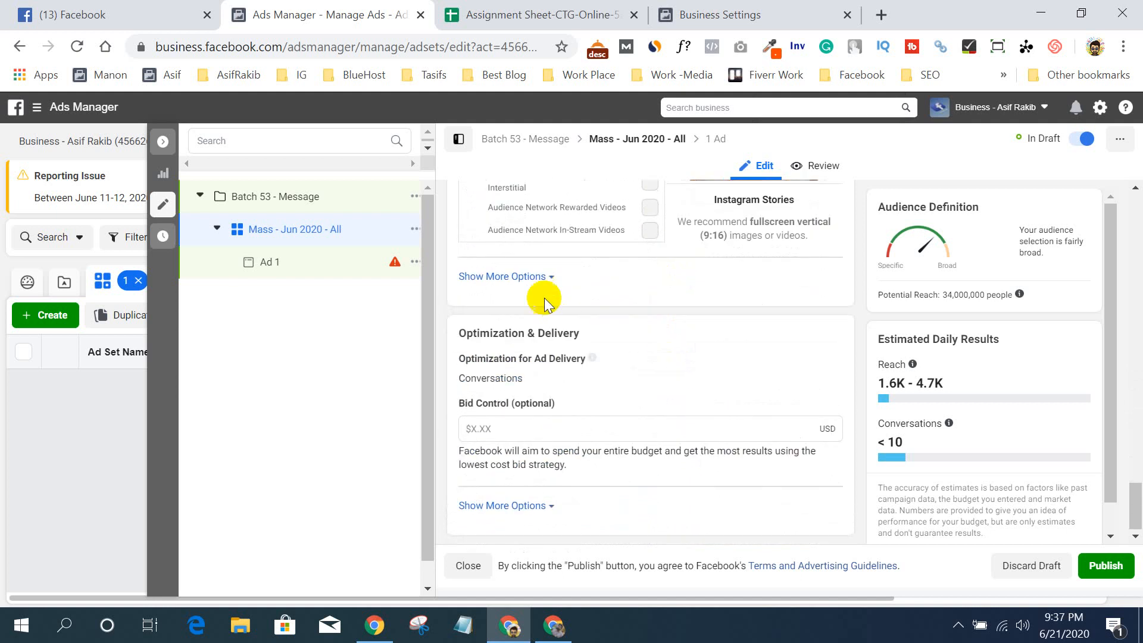
{"action": "left_click", "coordinate": [494, 276]}
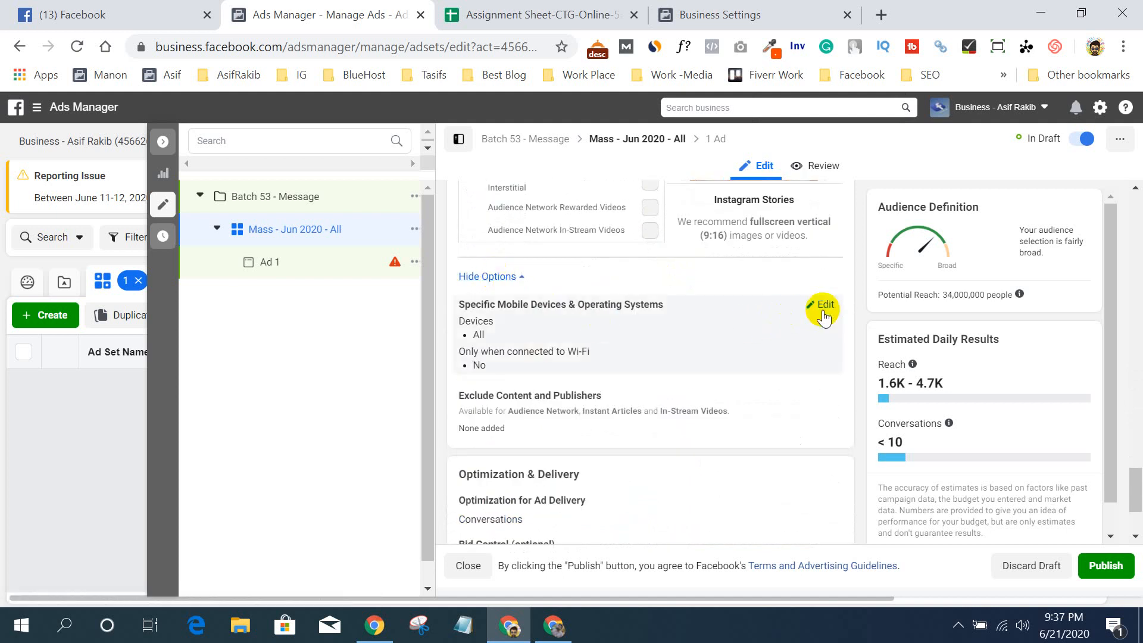
{"action": "left_click", "coordinate": [824, 307]}
{"action": "left_click", "coordinate": [567, 324]}
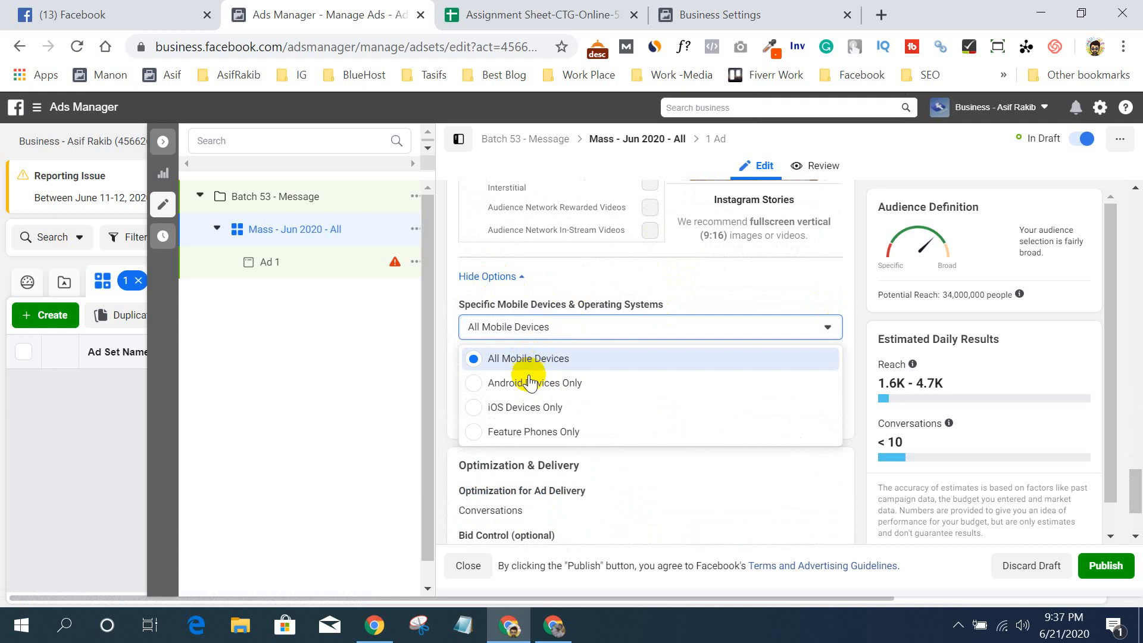
{"action": "left_click", "coordinate": [445, 325]}
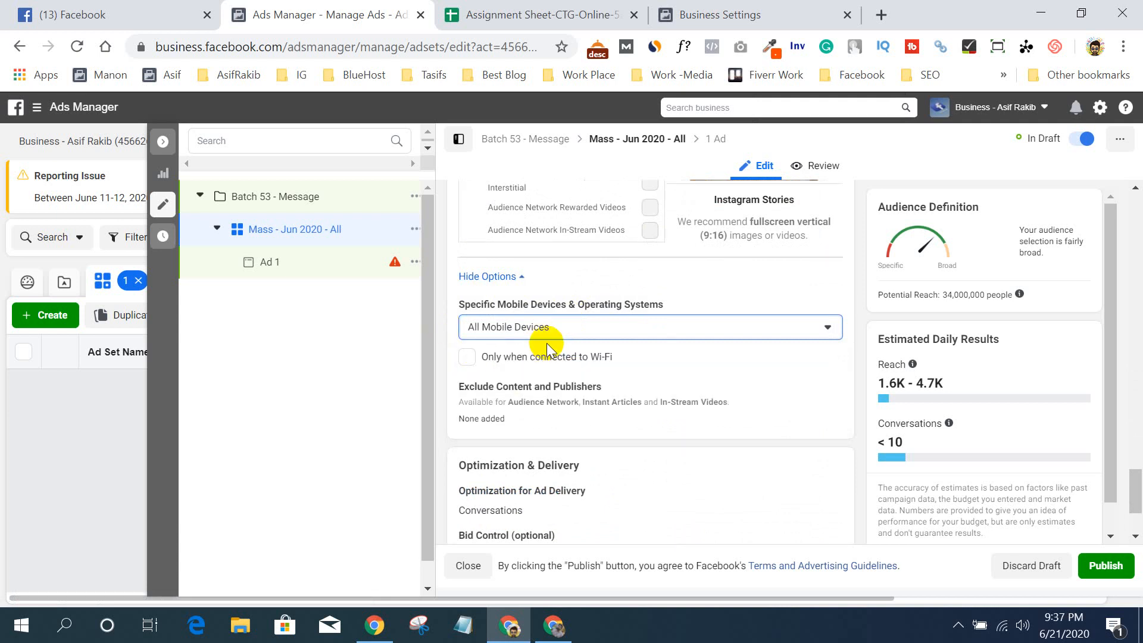
- Open the Optimization for Ad Delivery setting for editing and view its Conversations and Leads options
{"action": "scroll", "coordinate": [653, 310], "scroll_direction": "down", "scroll_amount": 2}
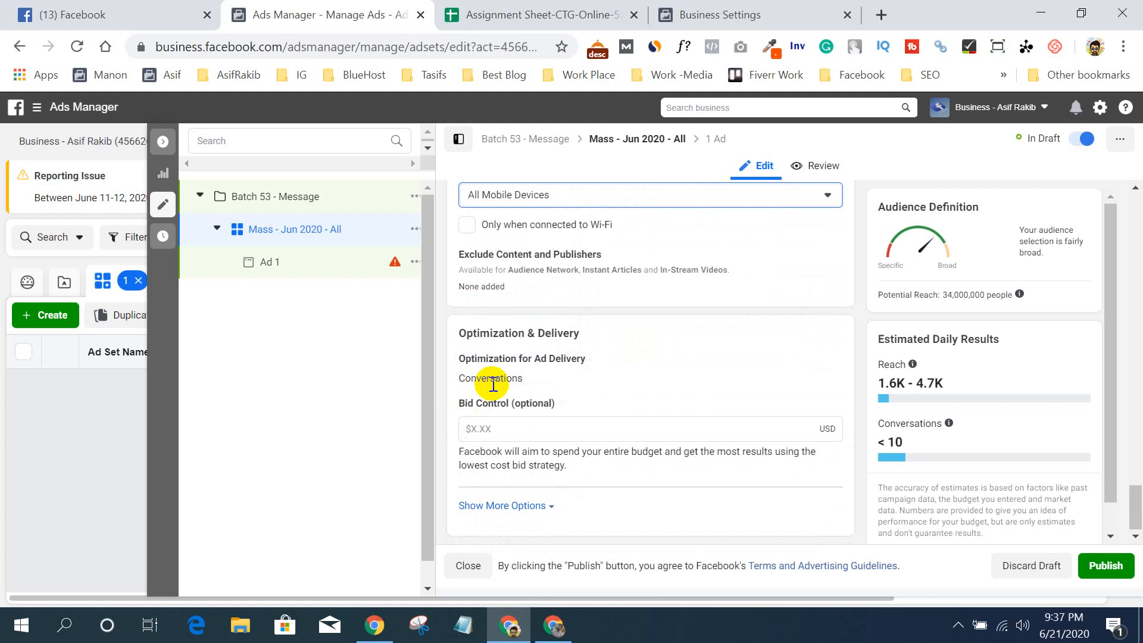
{"action": "left_click", "coordinate": [824, 361]}
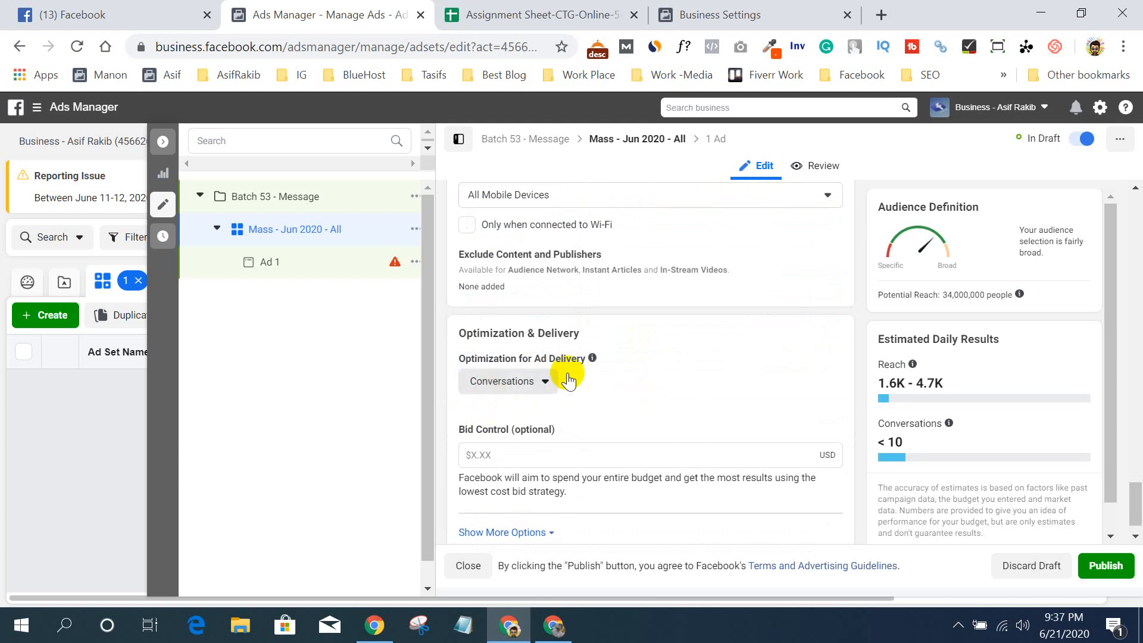
{"action": "left_click", "coordinate": [522, 382]}
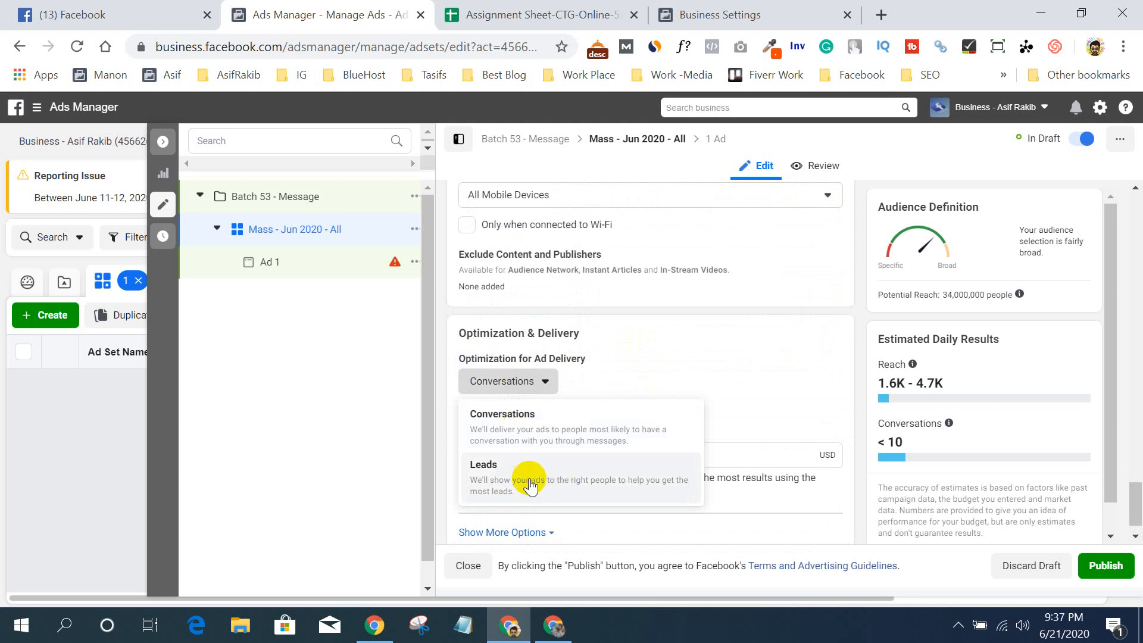
{"action": "left_click", "coordinate": [449, 376]}
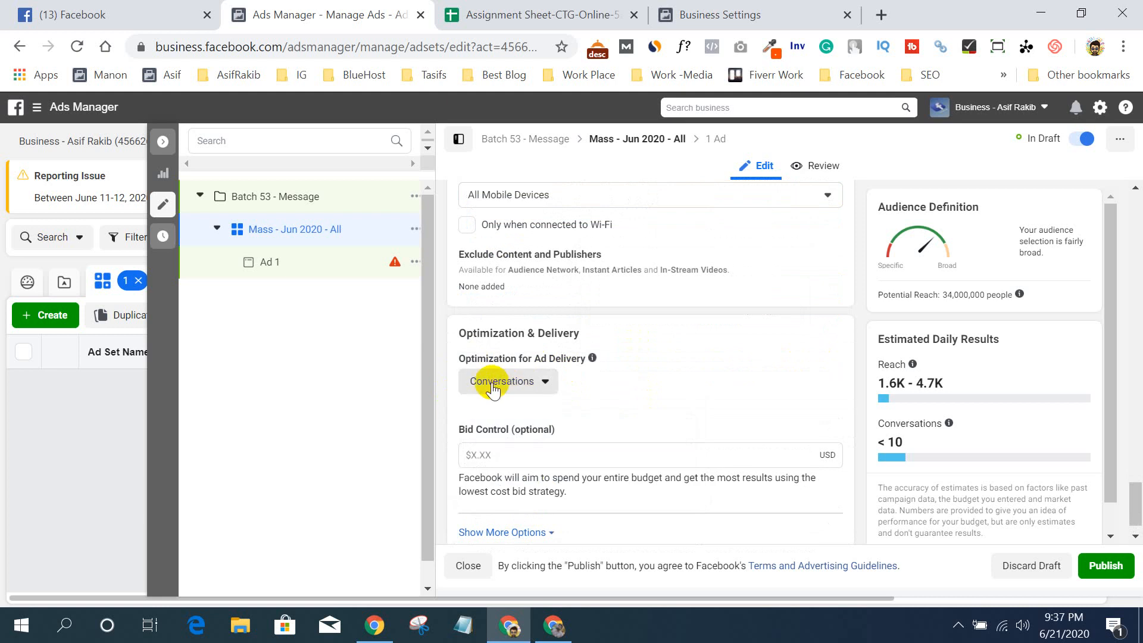
- Expand the additional Optimization & Delivery options and review the ad set's settings from its name through the placements
{"action": "scroll", "coordinate": [732, 387], "scroll_direction": "down", "scroll_amount": 1}
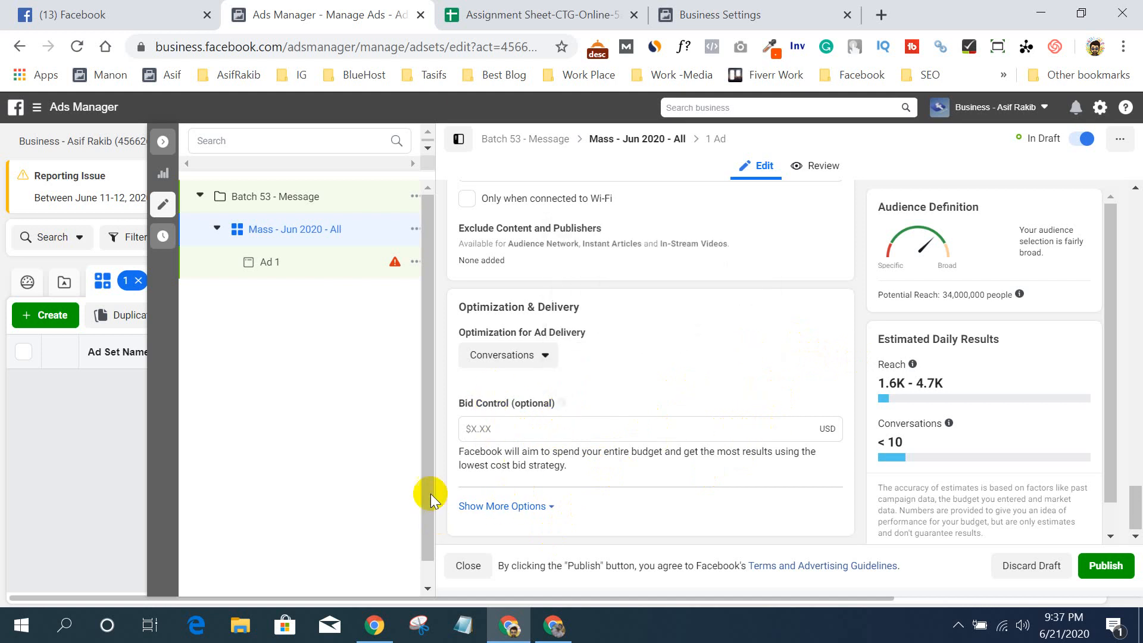
{"action": "left_click", "coordinate": [506, 506]}
{"action": "scroll", "coordinate": [681, 447], "scroll_direction": "down", "scroll_amount": 1}
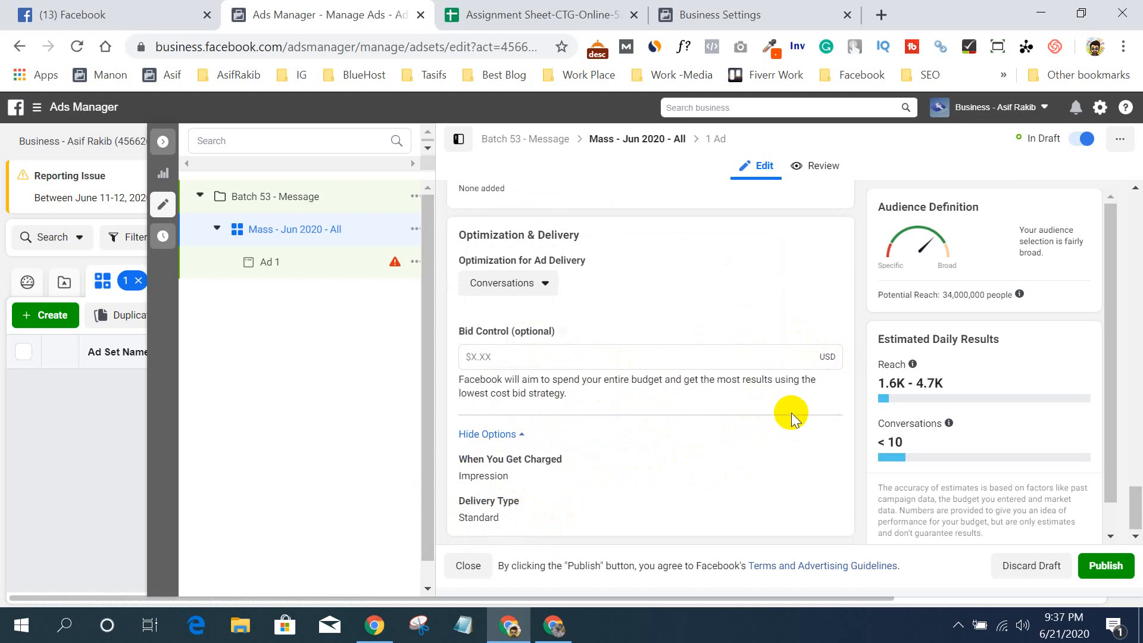
{"action": "scroll", "coordinate": [792, 412], "scroll_direction": "up", "scroll_amount": 8}
{"action": "scroll", "coordinate": [837, 313], "scroll_direction": "up", "scroll_amount": 10}
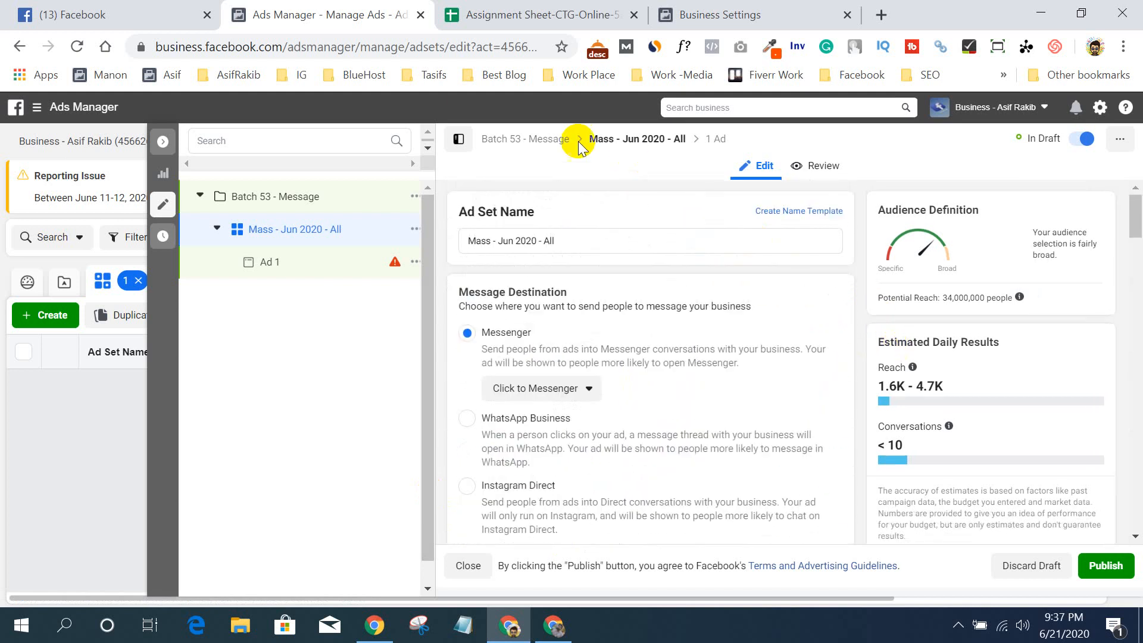
{"action": "scroll", "coordinate": [763, 334], "scroll_direction": "down", "scroll_amount": 6}
{"action": "scroll", "coordinate": [763, 334], "scroll_direction": "down", "scroll_amount": 12}
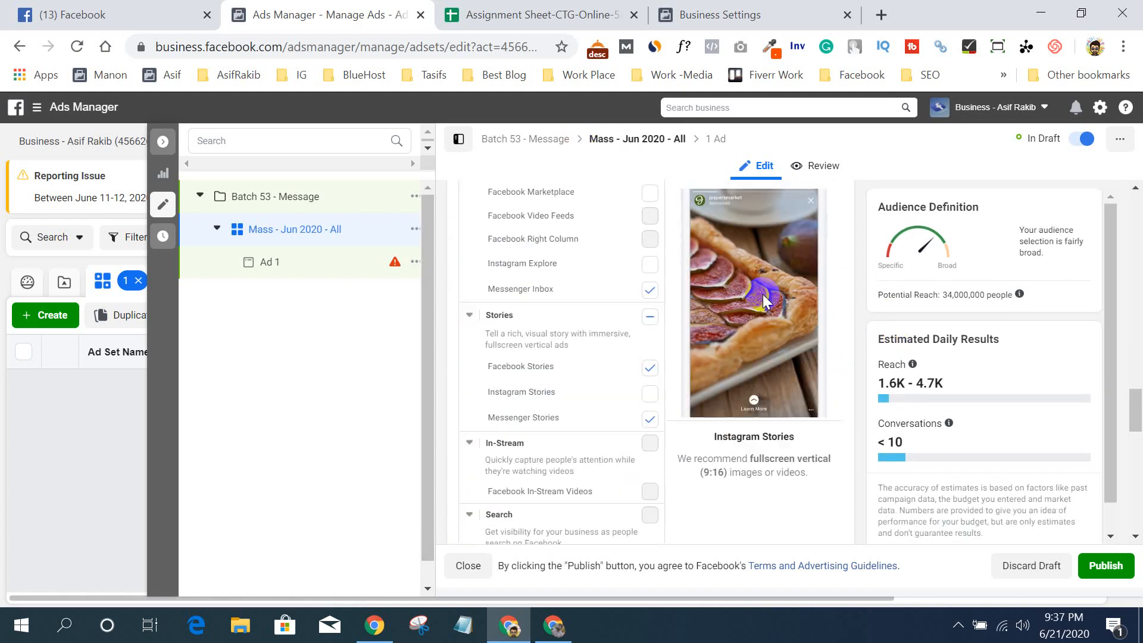
- Open Ad 1 of the ad set and set its Facebook Page to The Proper Digital Marketing Solution
{"action": "left_click", "coordinate": [718, 140]}
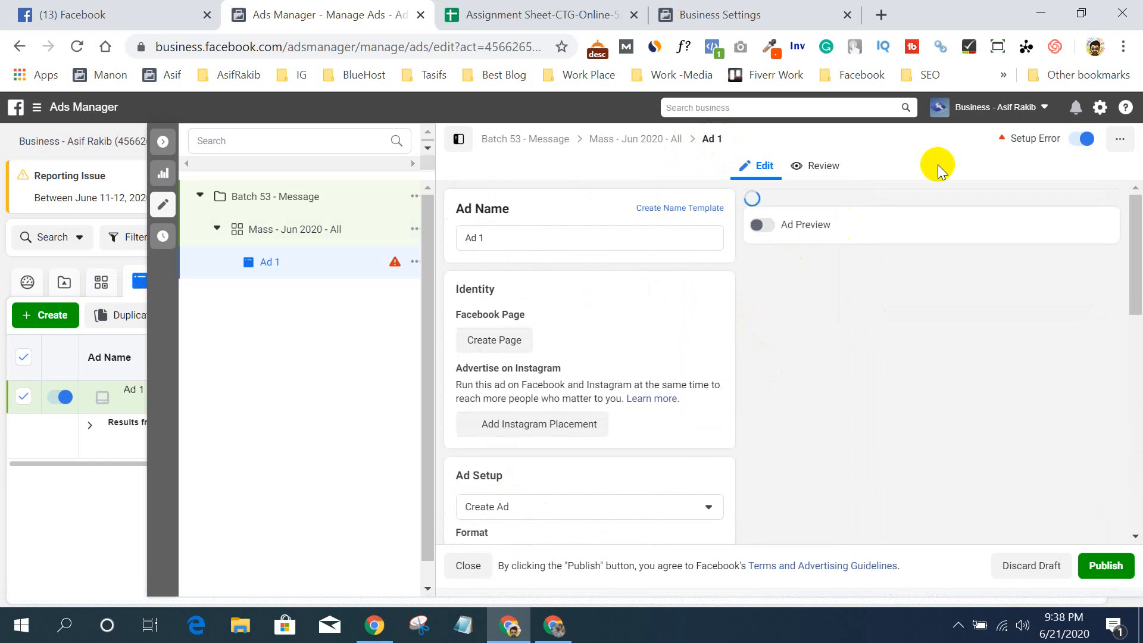
{"action": "left_click", "coordinate": [1053, 138]}
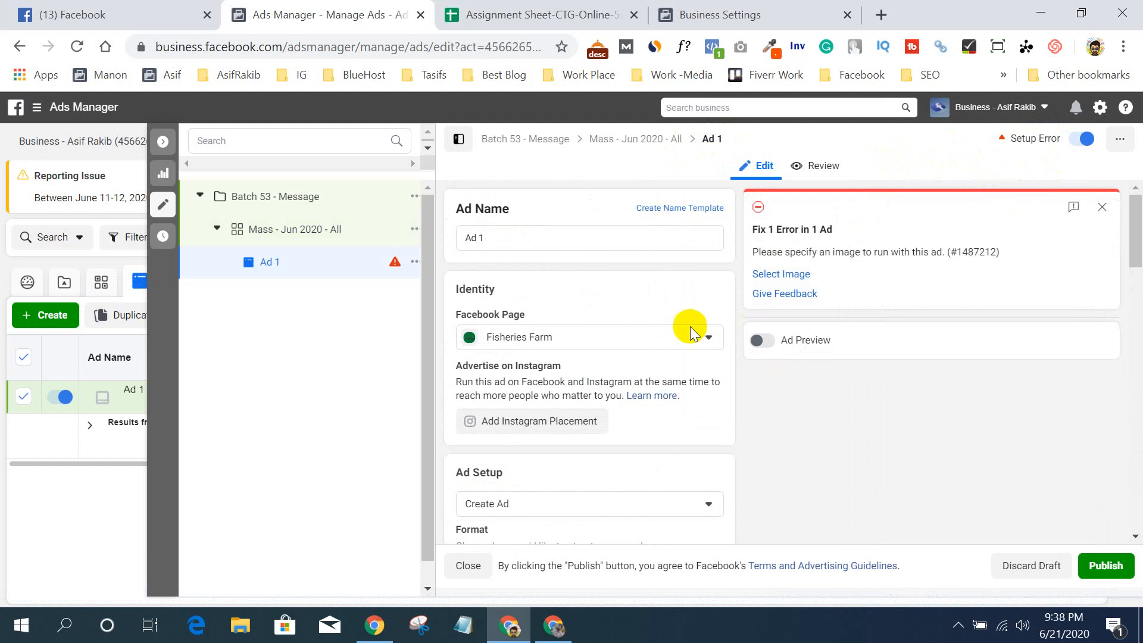
{"action": "left_click", "coordinate": [591, 338]}
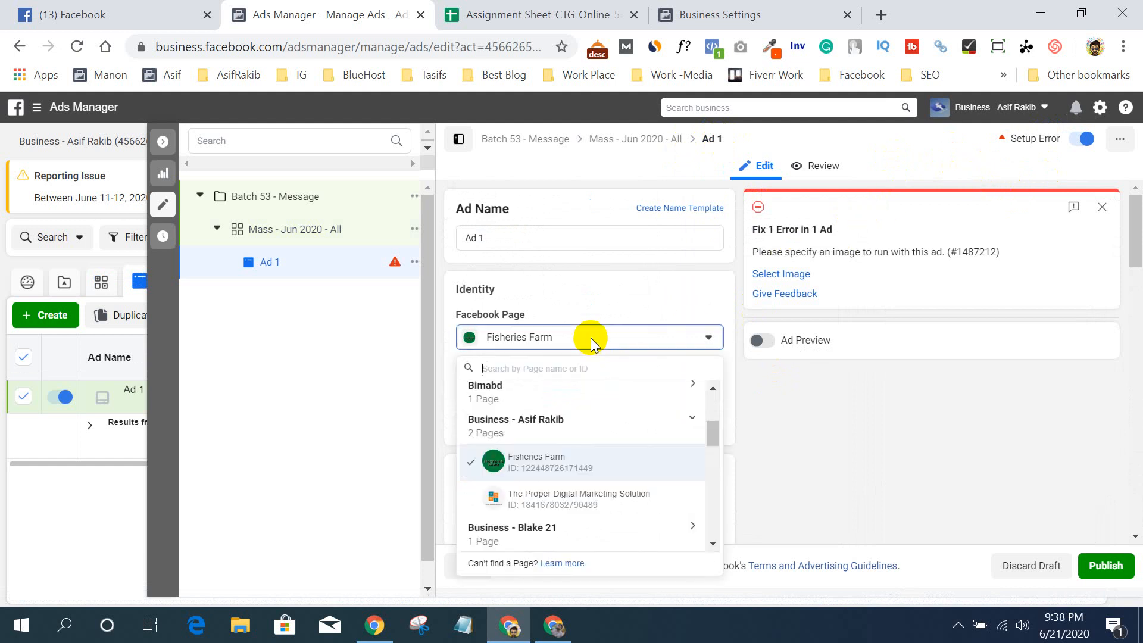
{"action": "left_click", "coordinate": [588, 498]}
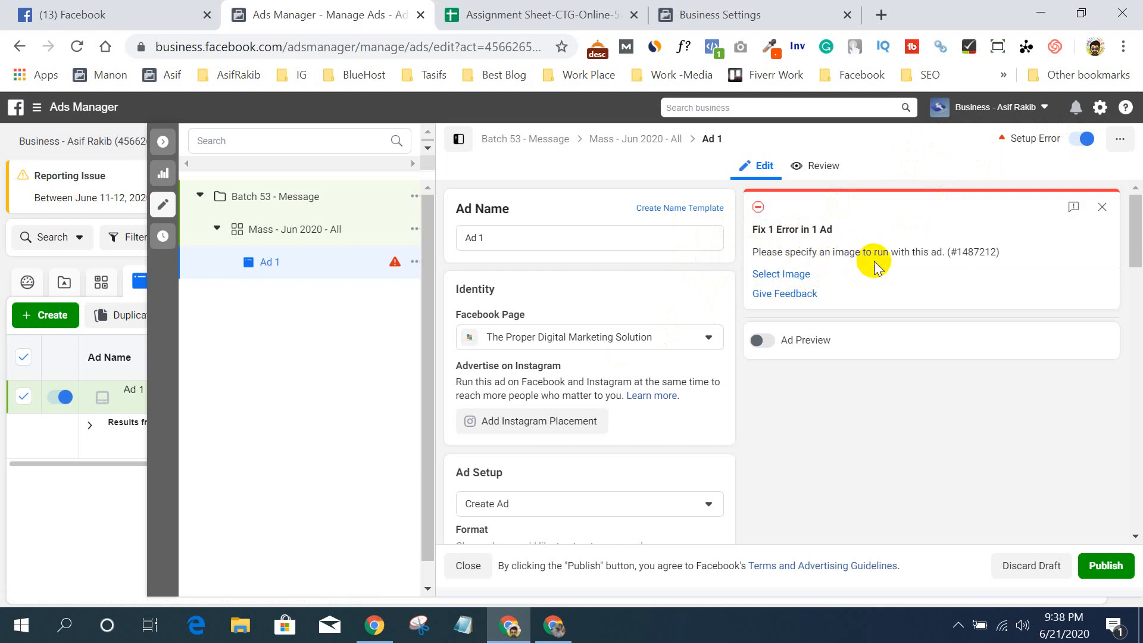
- Add the 940 × 460 "Digital Marketing" box image from the Page Images as the ad's media
{"action": "scroll", "coordinate": [842, 413], "scroll_direction": "down", "scroll_amount": 5}
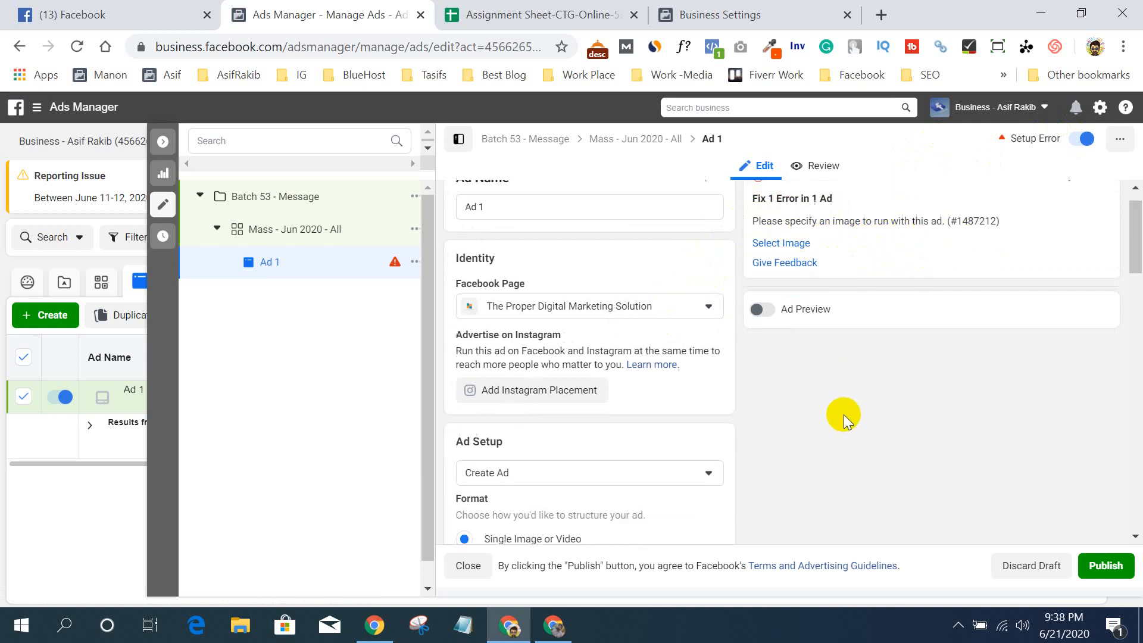
{"action": "scroll", "coordinate": [855, 401], "scroll_direction": "up", "scroll_amount": 3}
{"action": "scroll", "coordinate": [592, 345], "scroll_direction": "up", "scroll_amount": 2}
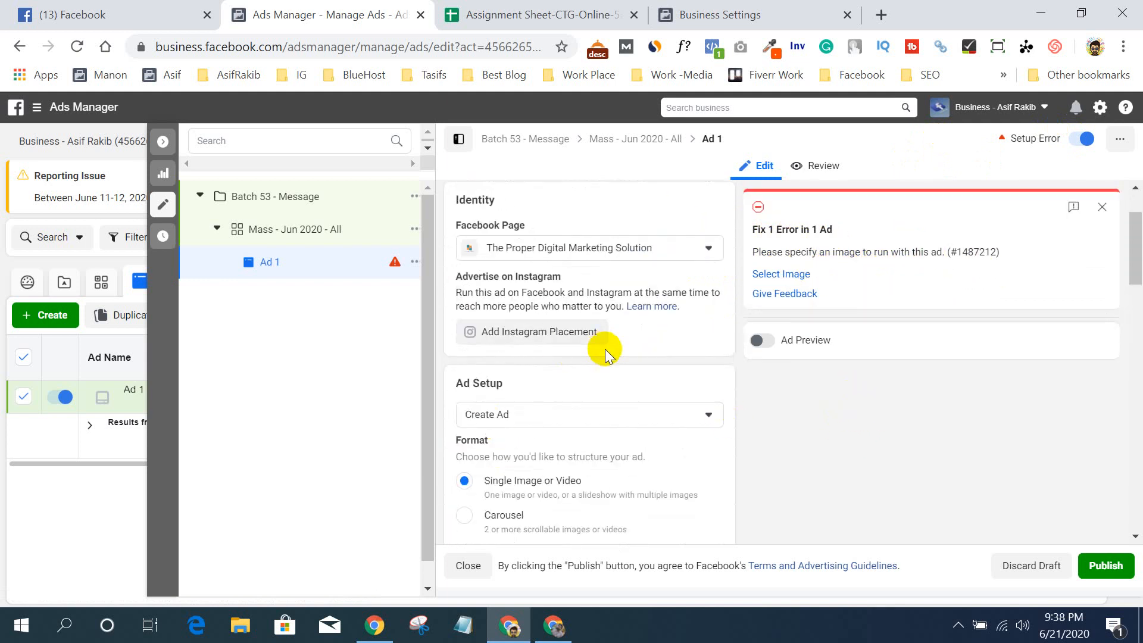
{"action": "scroll", "coordinate": [572, 274], "scroll_direction": "down", "scroll_amount": 4}
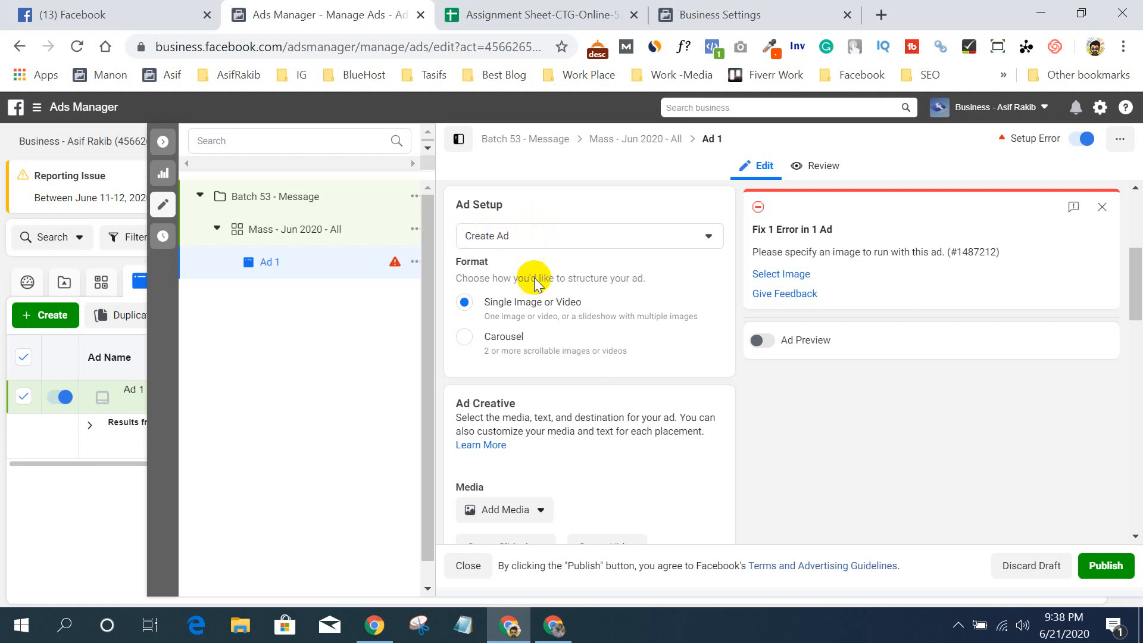
{"action": "scroll", "coordinate": [612, 357], "scroll_direction": "down", "scroll_amount": 3}
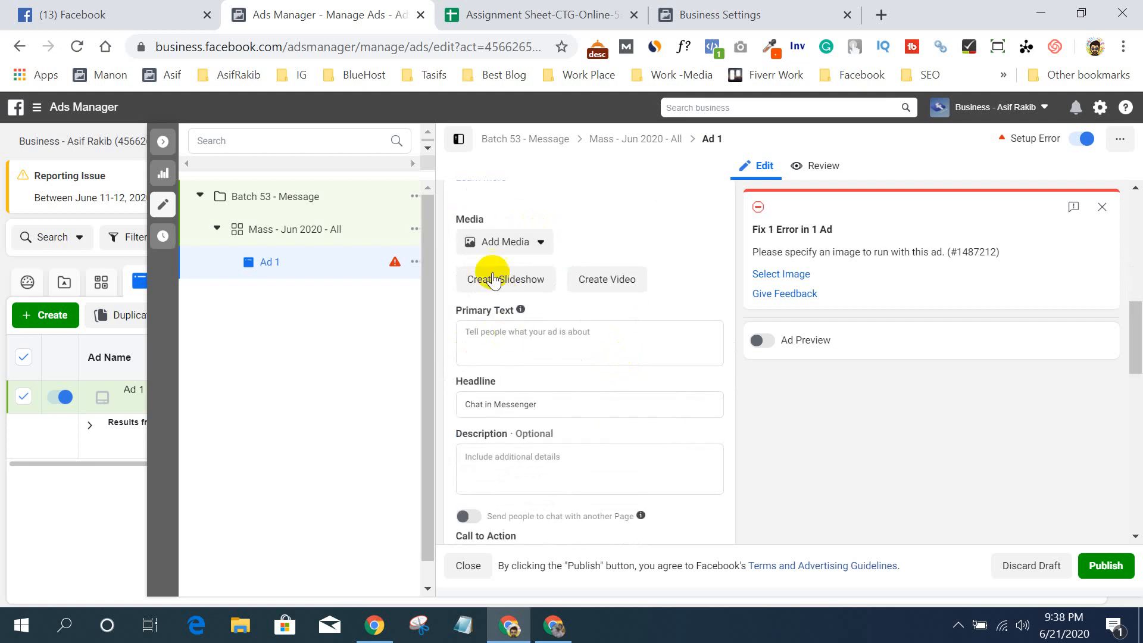
{"action": "left_click", "coordinate": [499, 241]}
{"action": "left_click", "coordinate": [502, 271]}
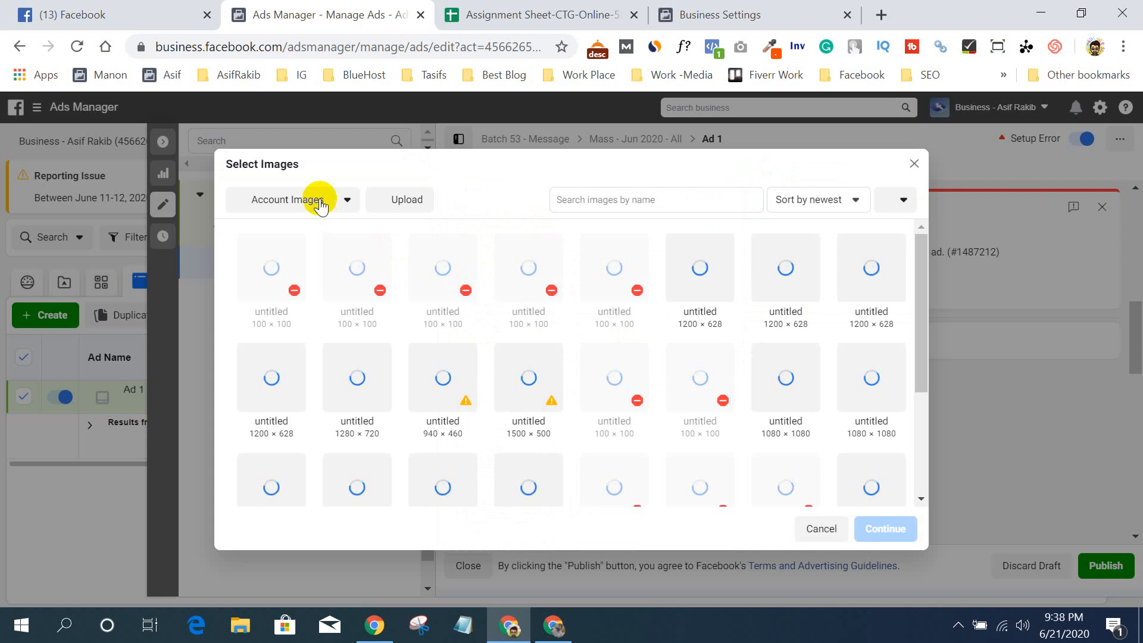
{"action": "left_click", "coordinate": [320, 202]}
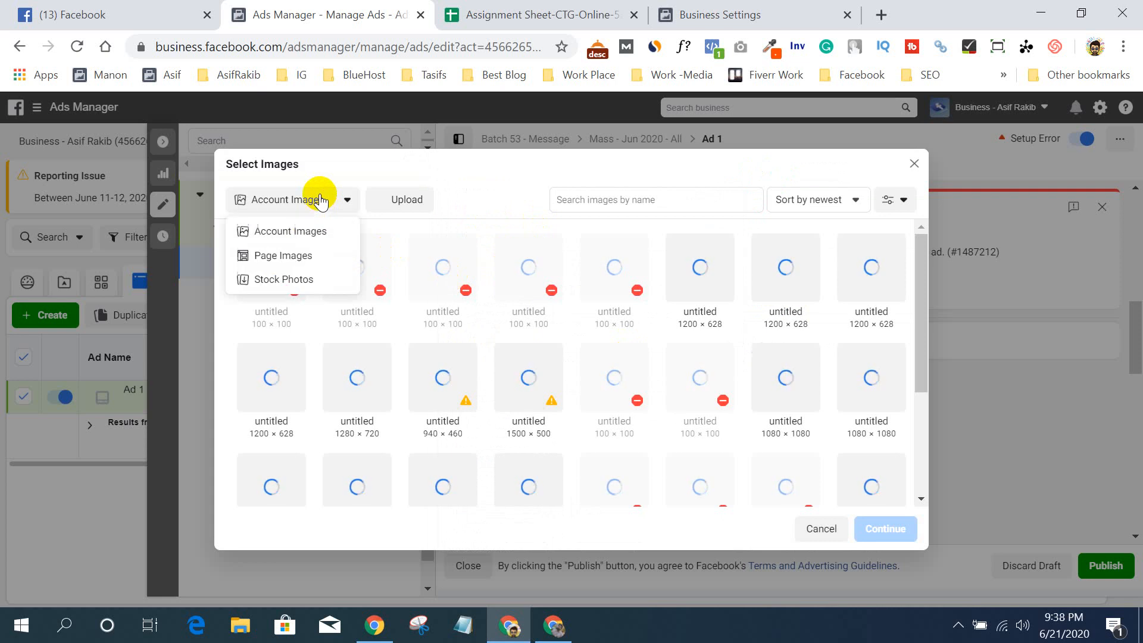
{"action": "left_click", "coordinate": [298, 254]}
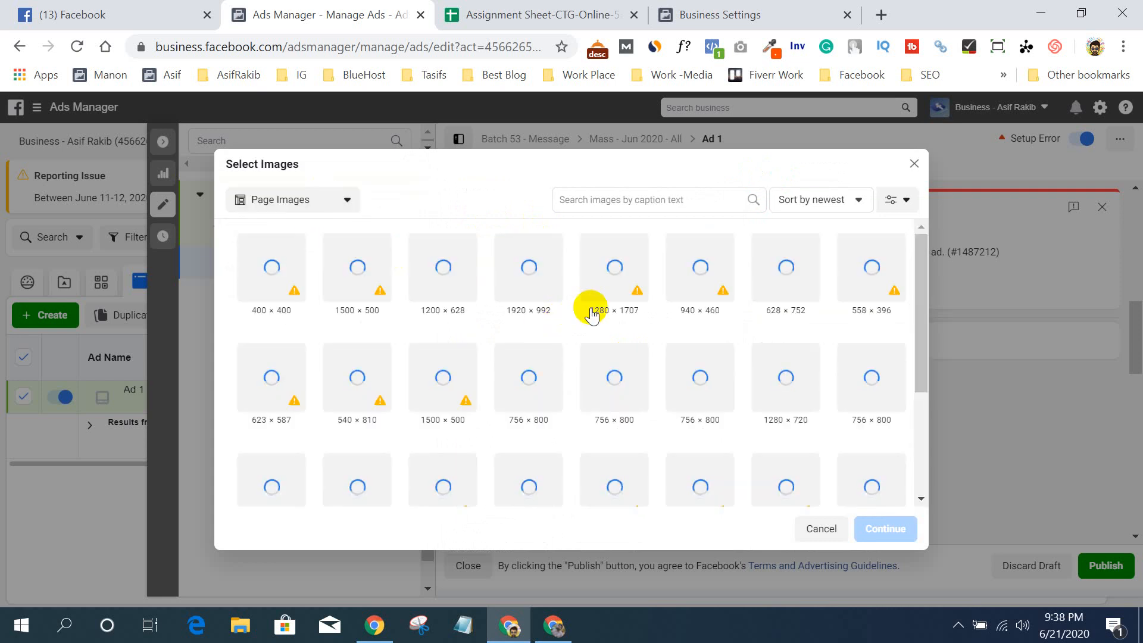
{"action": "left_click", "coordinate": [786, 274]}
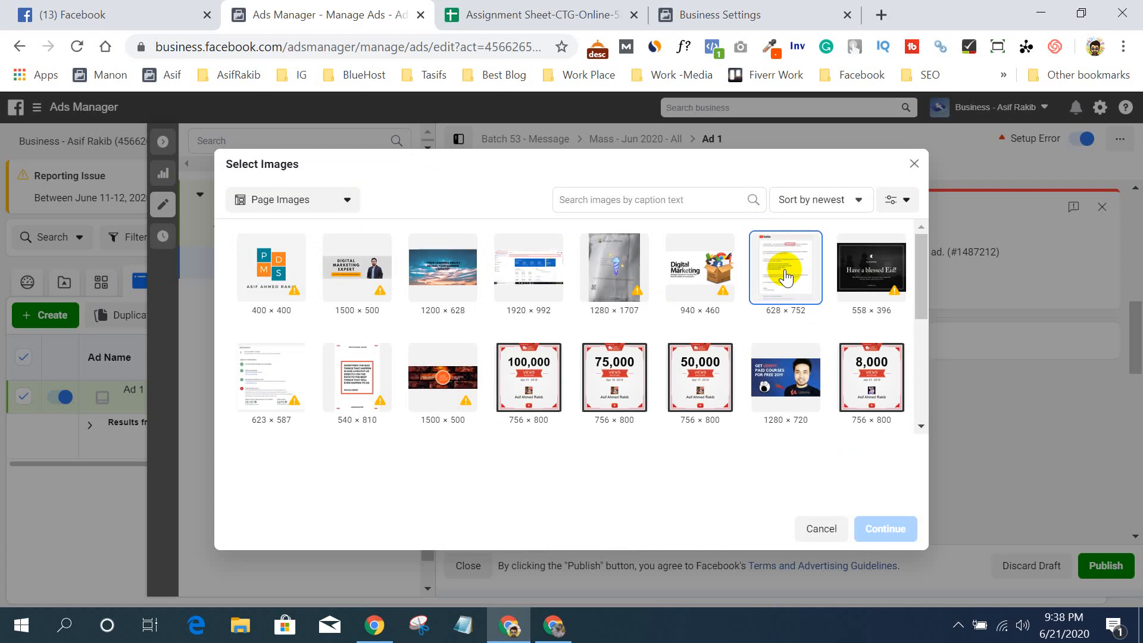
{"action": "left_click", "coordinate": [701, 268]}
{"action": "left_click", "coordinate": [876, 529]}
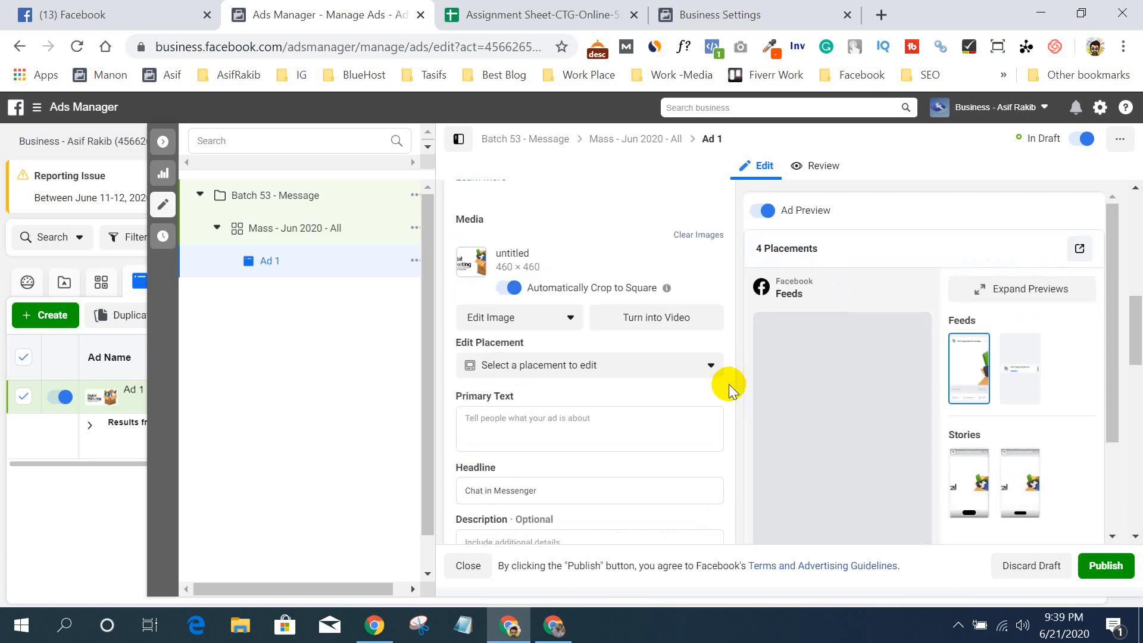
- Check the feed preview and shift the image's square crop onto the "Digital Marketing" text, saving the crop
{"action": "scroll", "coordinate": [733, 385], "scroll_direction": "down", "scroll_amount": 2}
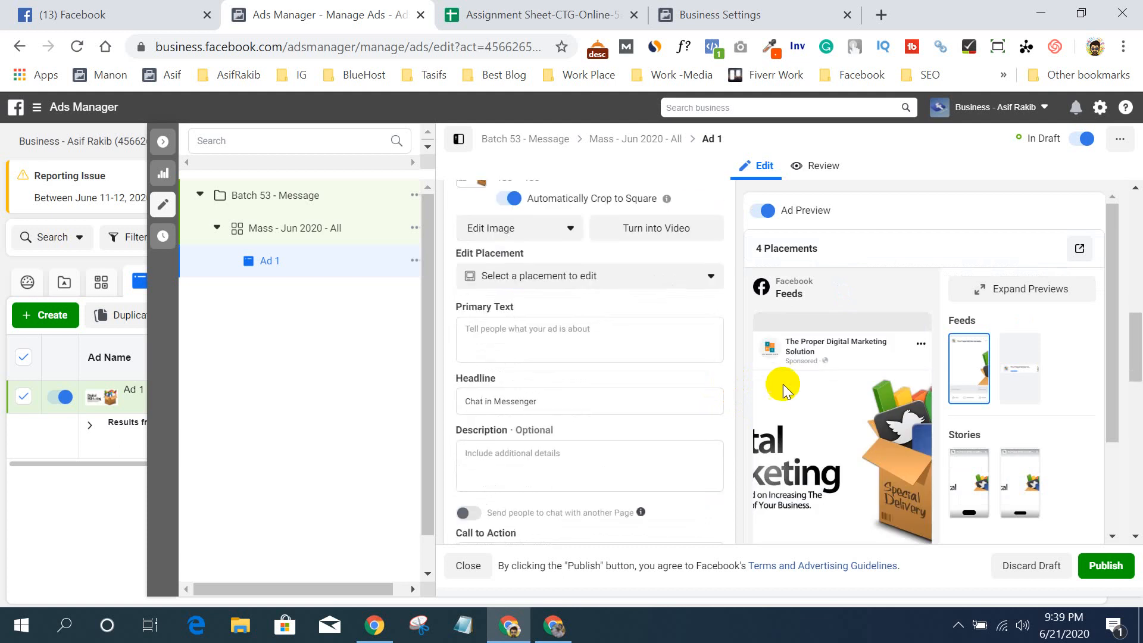
{"action": "scroll", "coordinate": [833, 386], "scroll_direction": "down", "scroll_amount": 2}
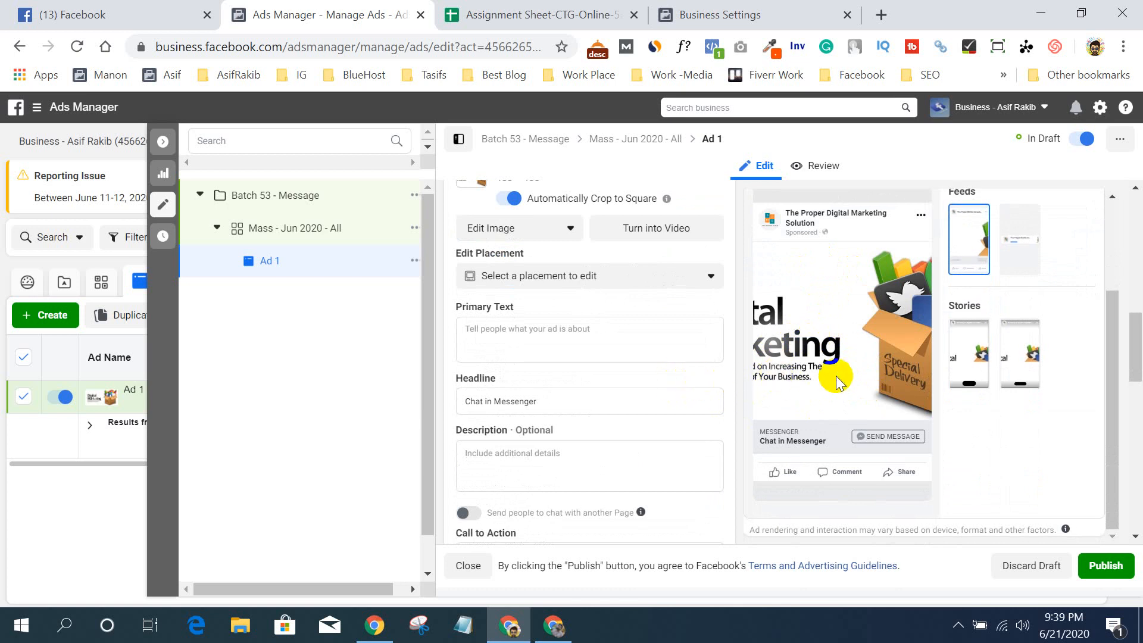
{"action": "scroll", "coordinate": [842, 384], "scroll_direction": "up", "scroll_amount": 1}
{"action": "scroll", "coordinate": [841, 384], "scroll_direction": "up", "scroll_amount": 1}
{"action": "scroll", "coordinate": [605, 345], "scroll_direction": "up", "scroll_amount": 2}
{"action": "left_click", "coordinate": [511, 319]}
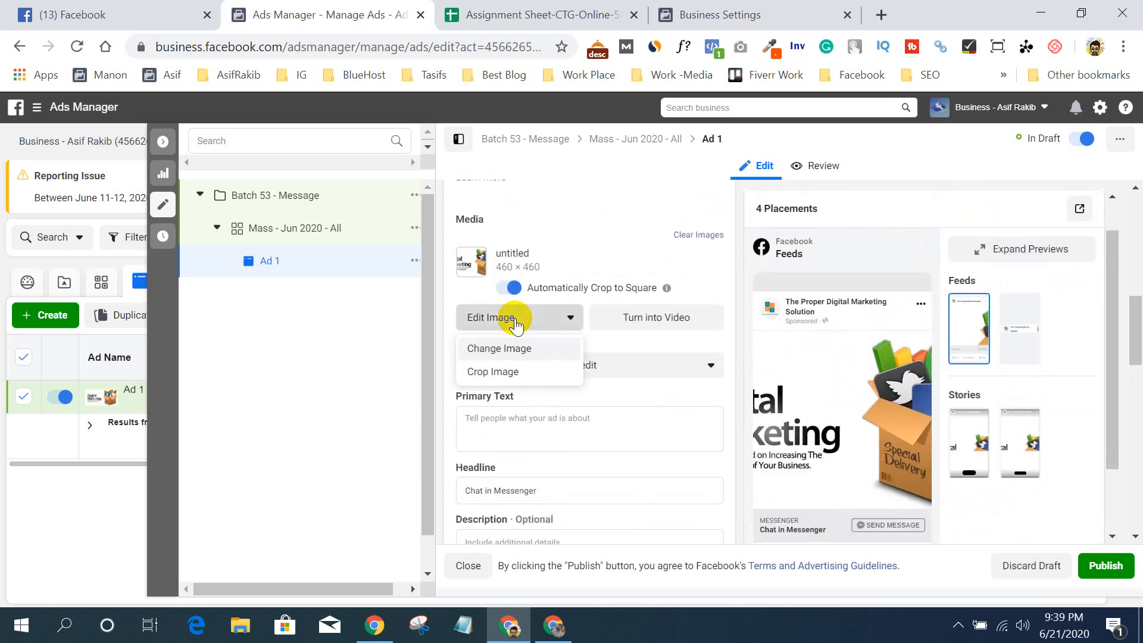
{"action": "left_click", "coordinate": [516, 373]}
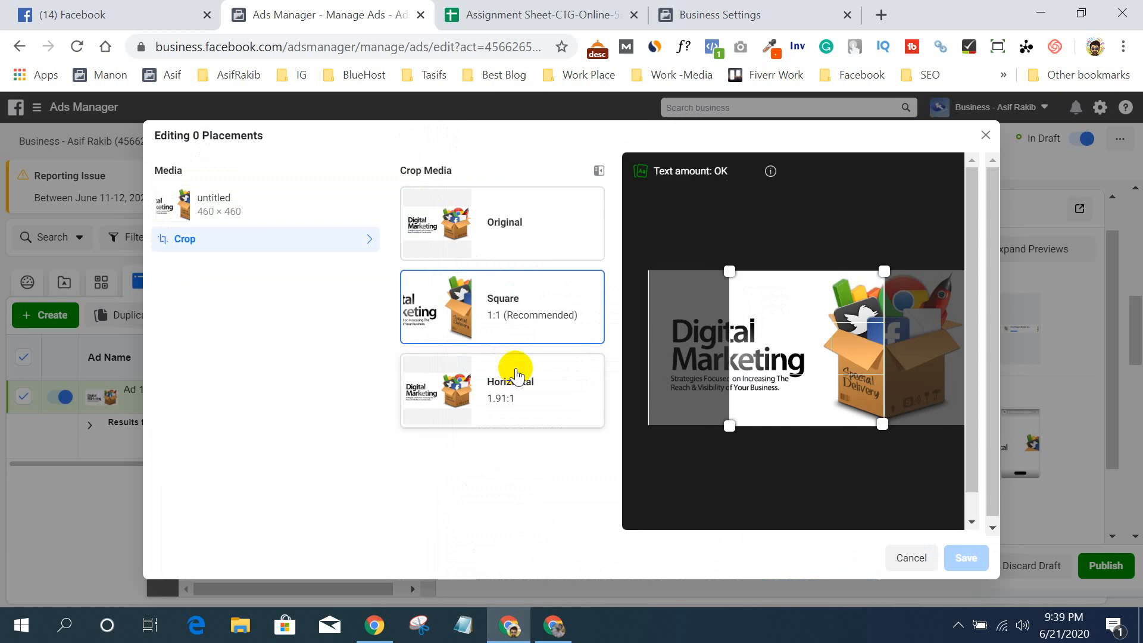
{"action": "left_click_drag", "start_coordinate": [774, 352], "coordinate": [722, 352]}
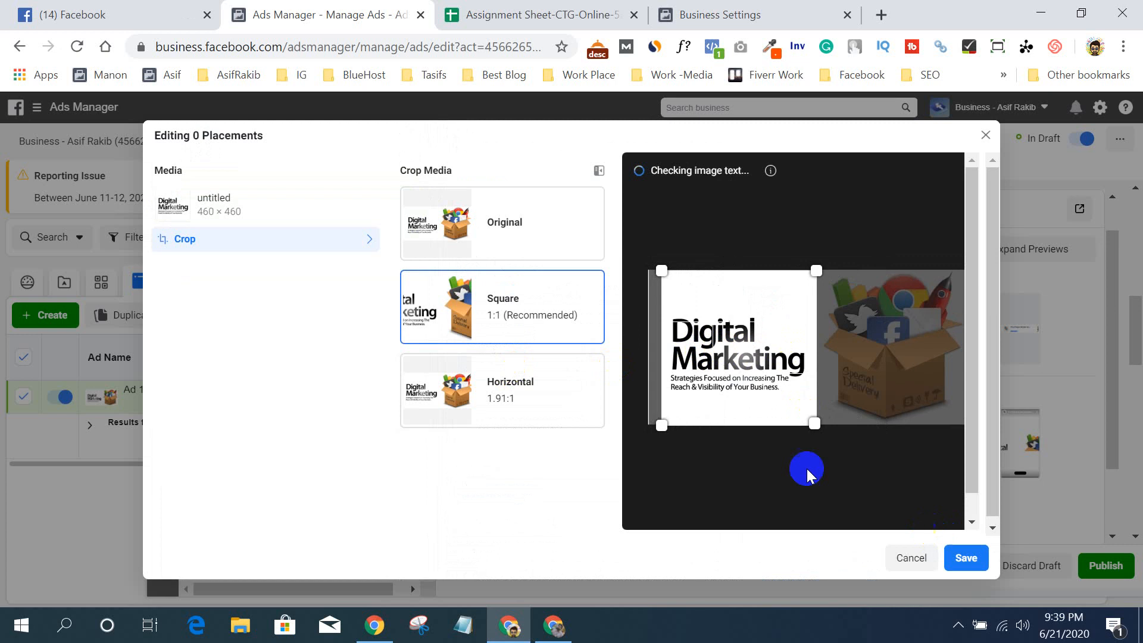
{"action": "left_click", "coordinate": [960, 559]}
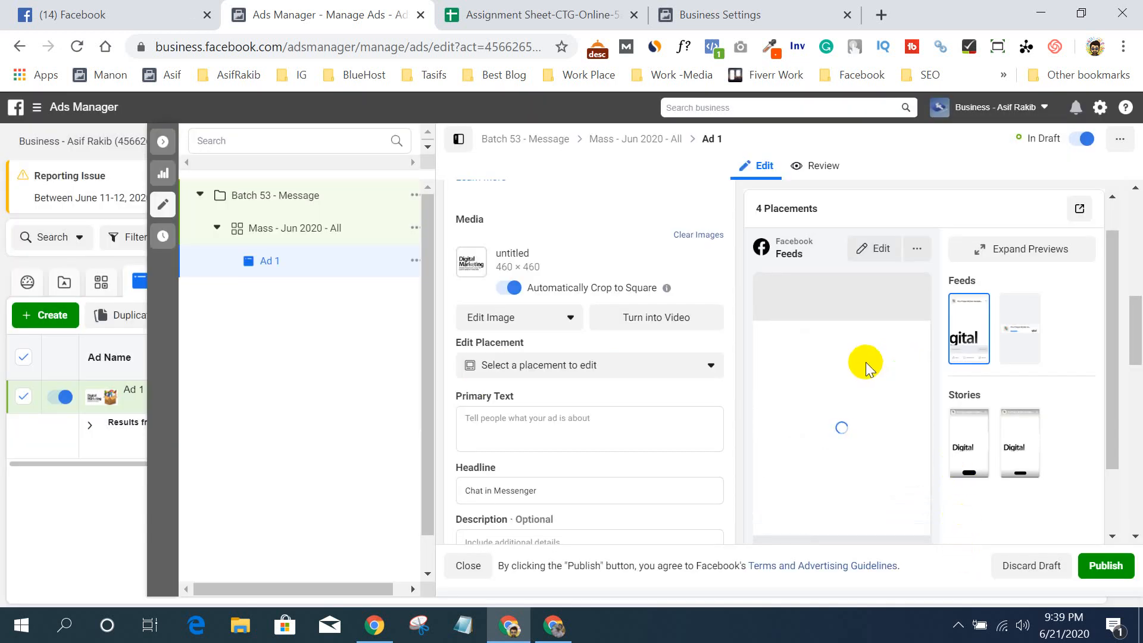
- Set the ad image's crop to Original and save it
{"action": "left_click", "coordinate": [542, 318]}
{"action": "left_click", "coordinate": [536, 371]}
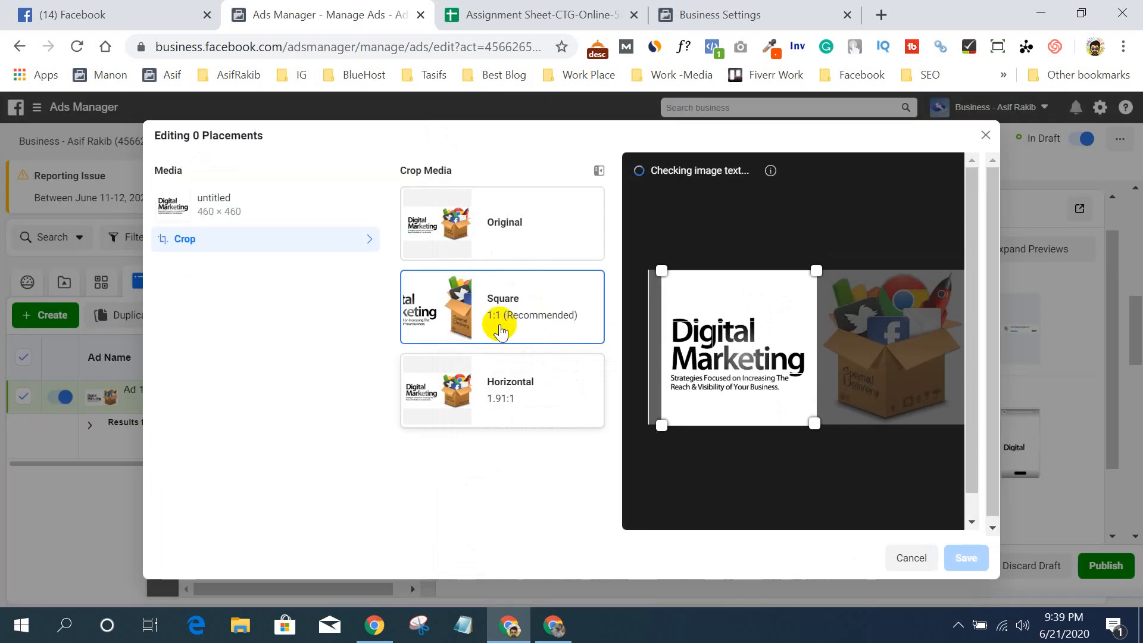
{"action": "left_click", "coordinate": [495, 224]}
{"action": "left_click", "coordinate": [968, 559]}
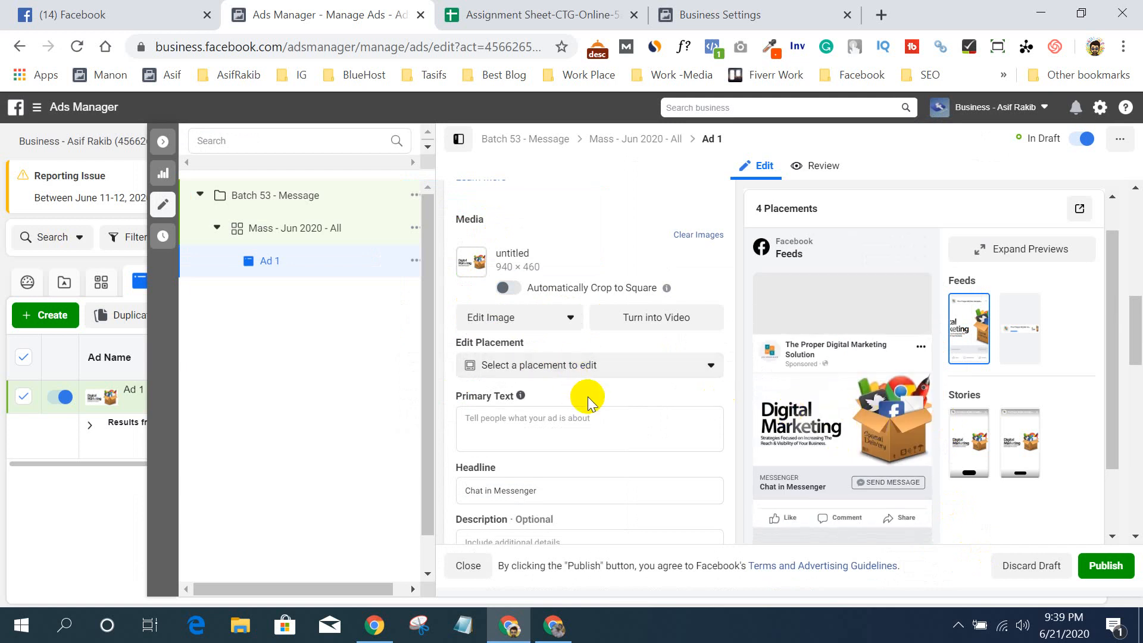
- Enter the primary text "Here you can get the 360 digital marketing solutions." and set the headline to "Digital Marketing"
{"action": "scroll", "coordinate": [546, 424], "scroll_direction": "down", "scroll_amount": 3}
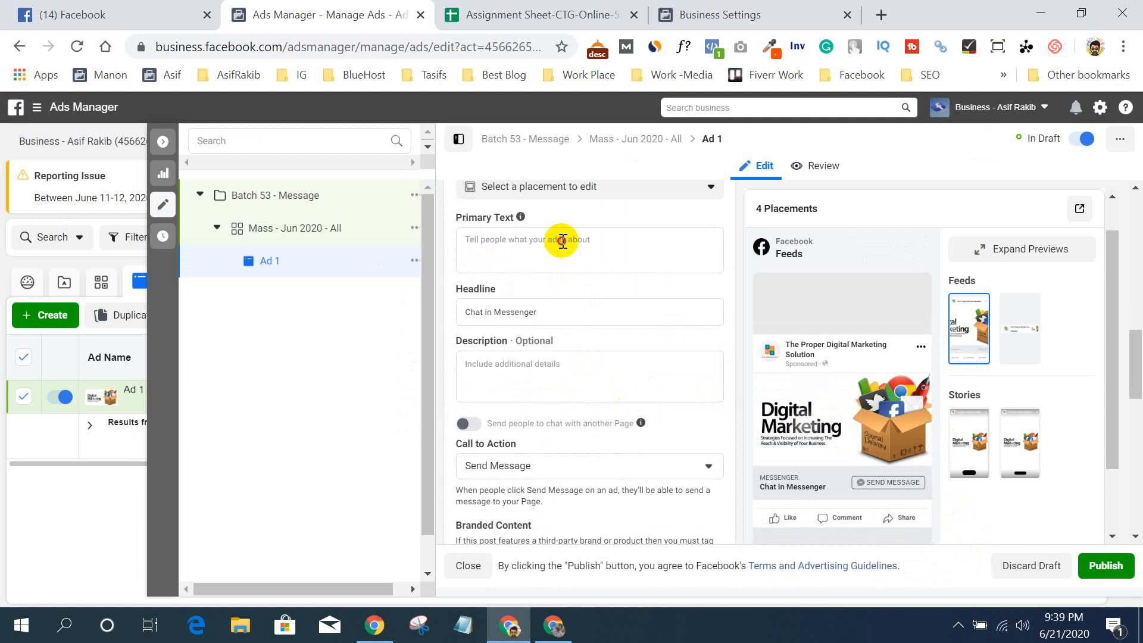
{"action": "left_click", "coordinate": [565, 262]}
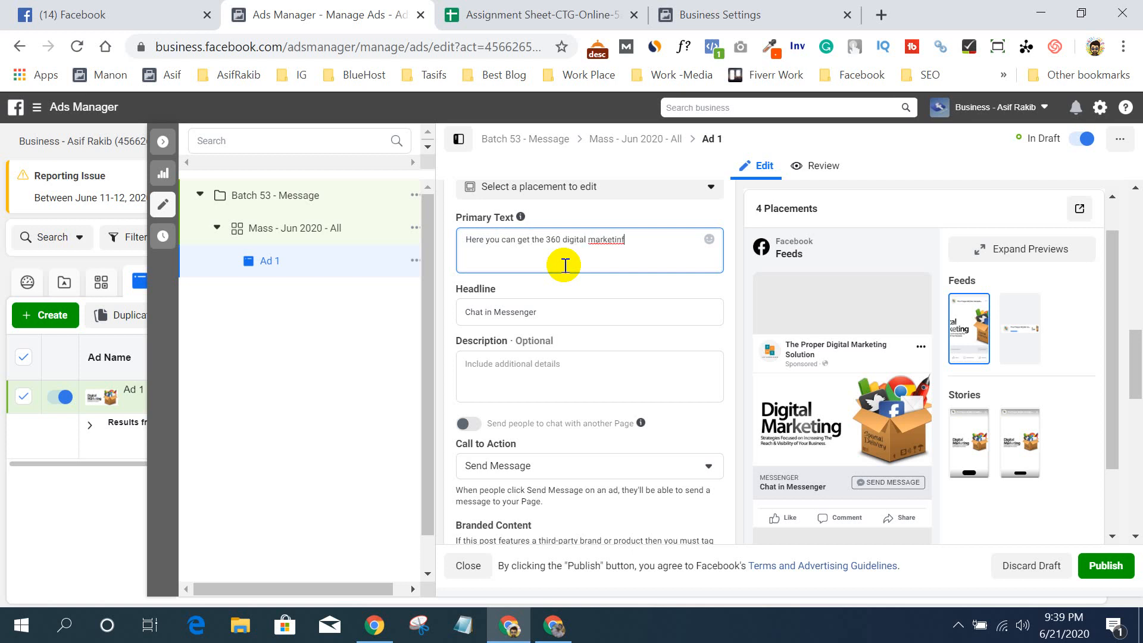
{"action": "type", "text": "solutions."}
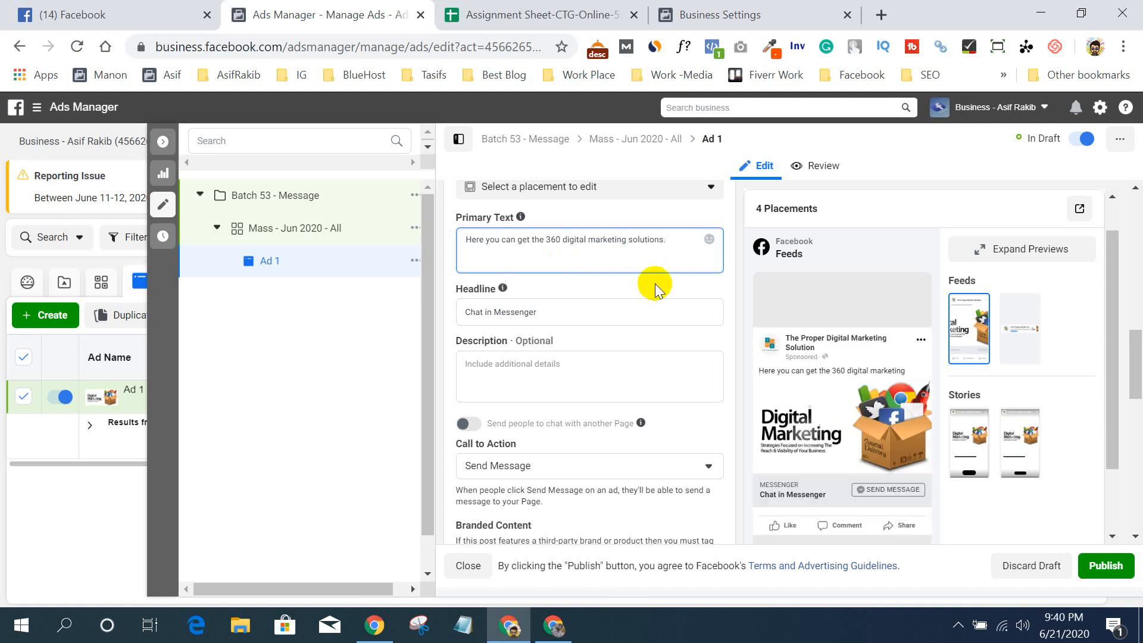
{"action": "left_click", "coordinate": [675, 280]}
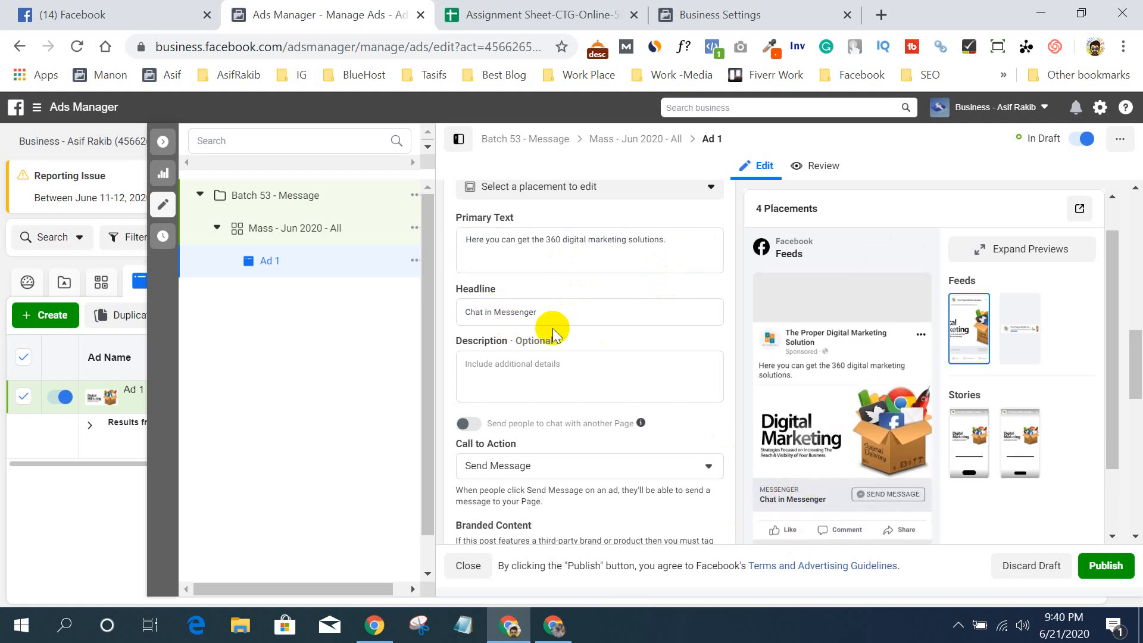
{"action": "left_click", "coordinate": [528, 314]}
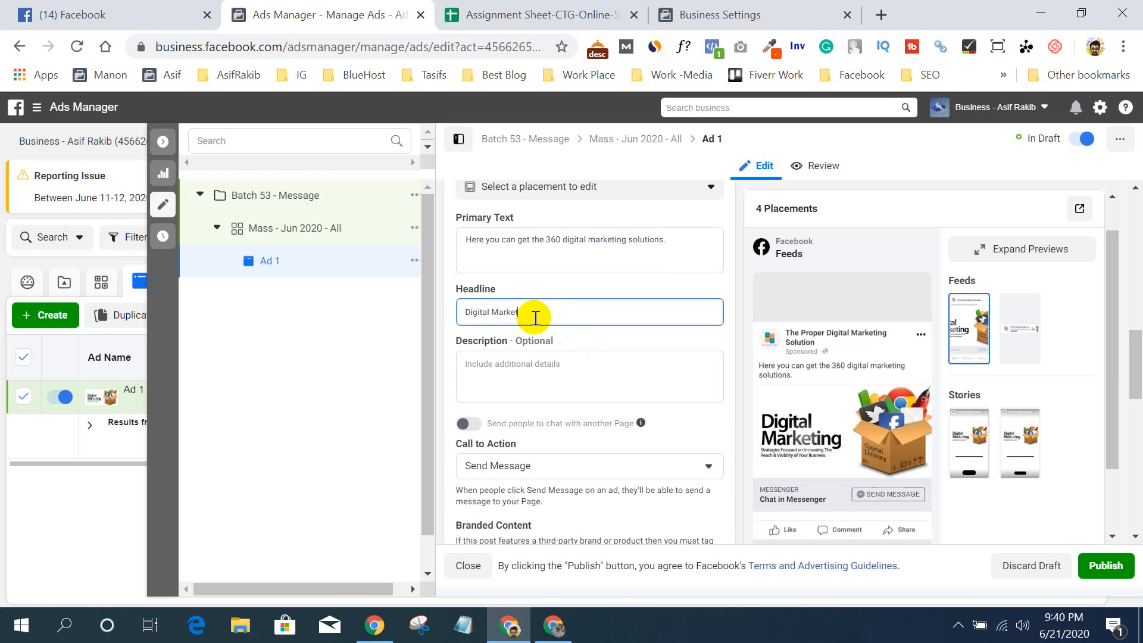
{"action": "left_click", "coordinate": [577, 341]}
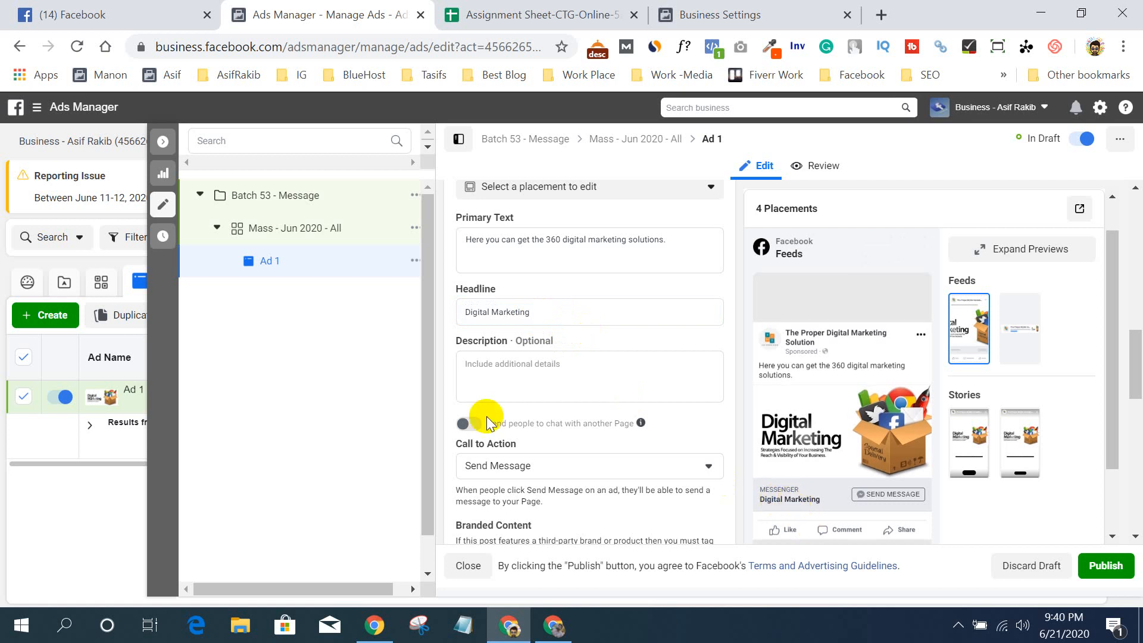
- Change the ad's call to action to Shop Now and check the button in the feed preview
{"action": "left_click", "coordinate": [497, 363]}
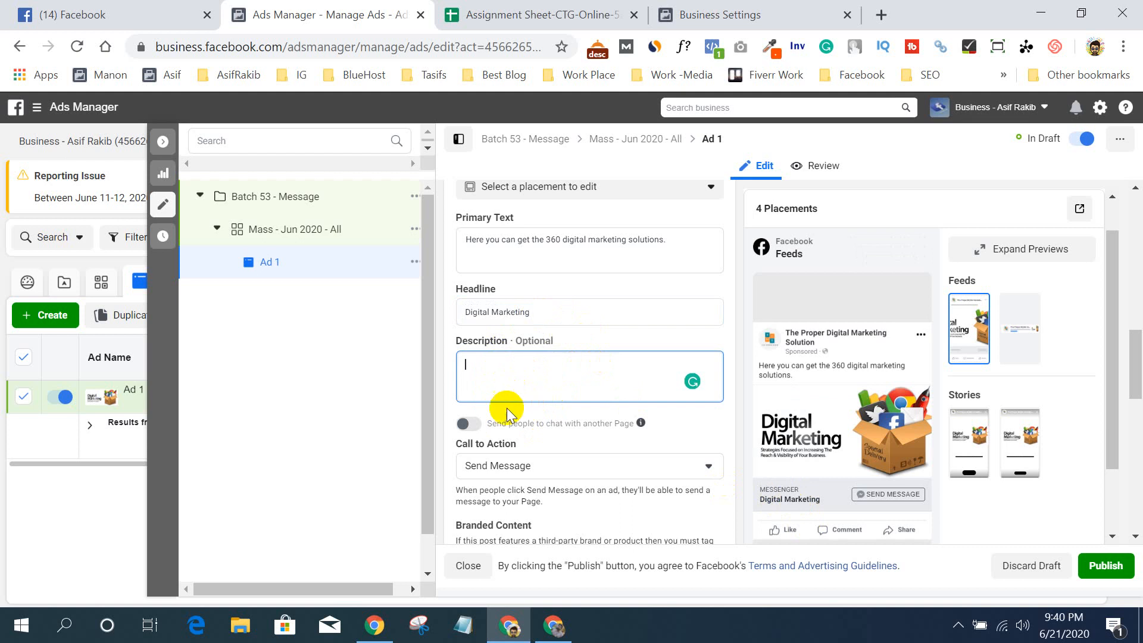
{"action": "scroll", "coordinate": [583, 417], "scroll_direction": "down", "scroll_amount": 3}
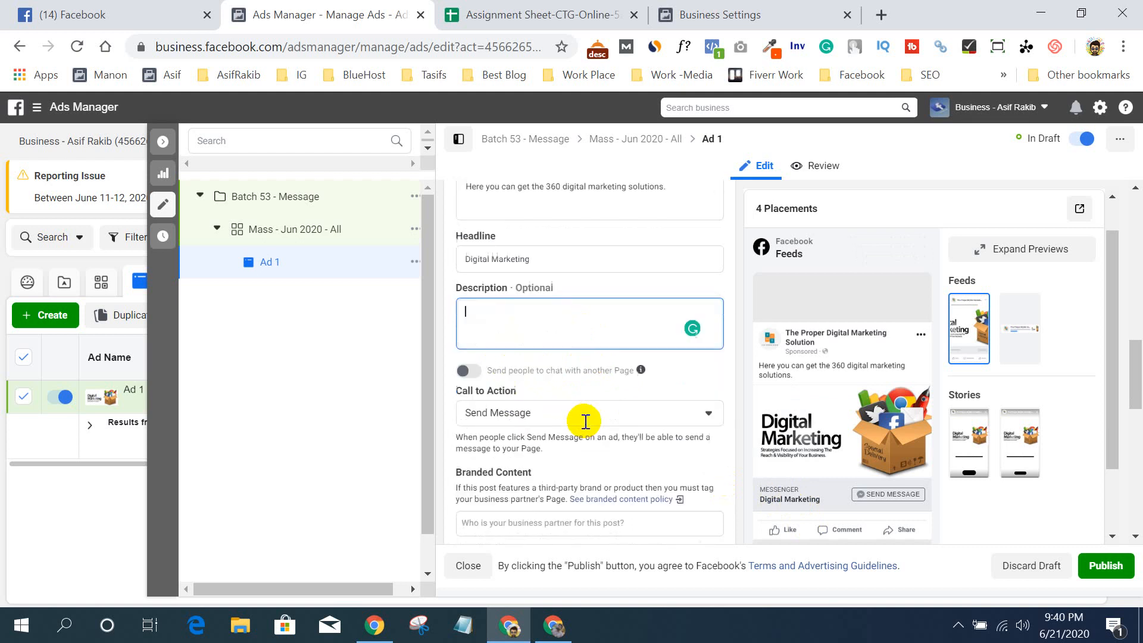
{"action": "left_click", "coordinate": [574, 375]}
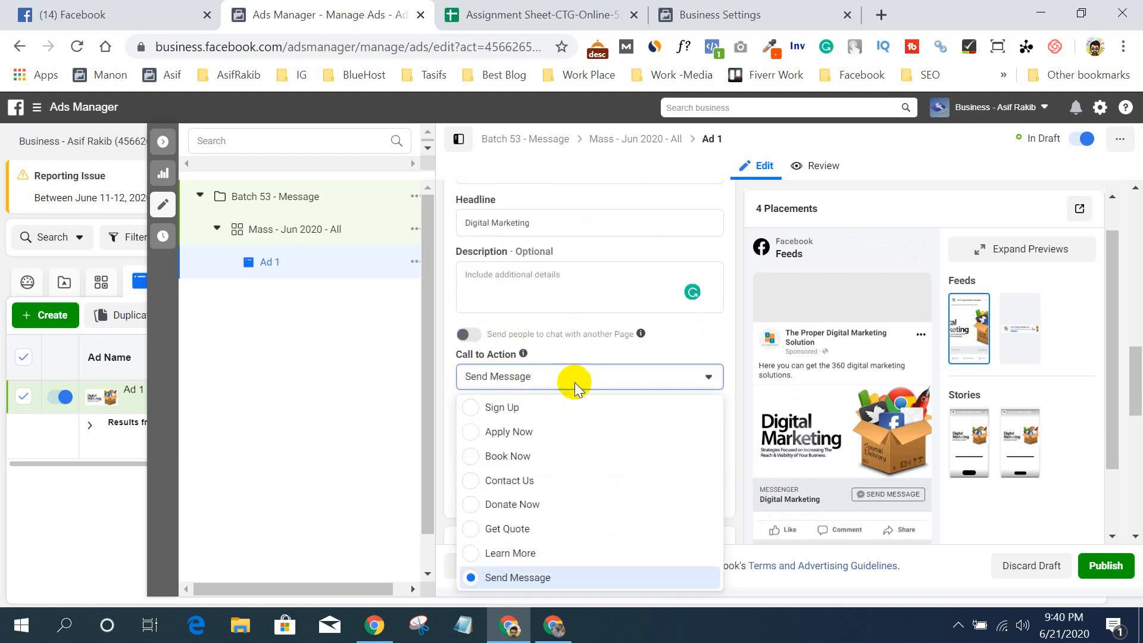
{"action": "scroll", "coordinate": [581, 487], "scroll_direction": "down", "scroll_amount": 1}
{"action": "scroll", "coordinate": [583, 485], "scroll_direction": "up", "scroll_amount": 1}
{"action": "scroll", "coordinate": [580, 495], "scroll_direction": "down", "scroll_amount": 1}
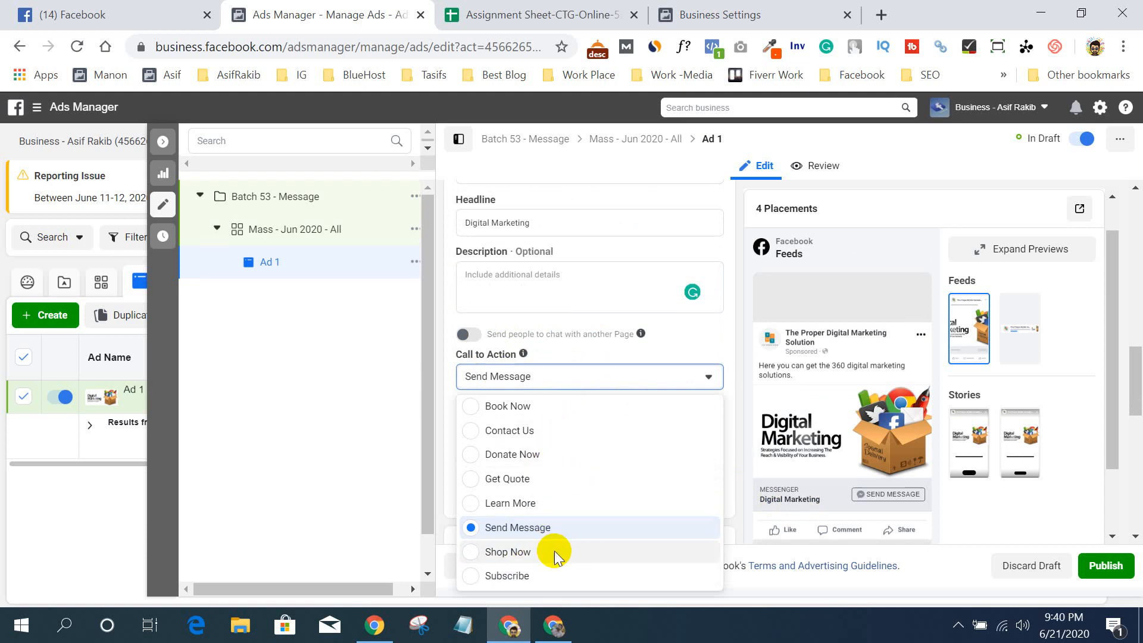
{"action": "left_click", "coordinate": [555, 552]}
{"action": "scroll", "coordinate": [609, 486], "scroll_direction": "down", "scroll_amount": 3}
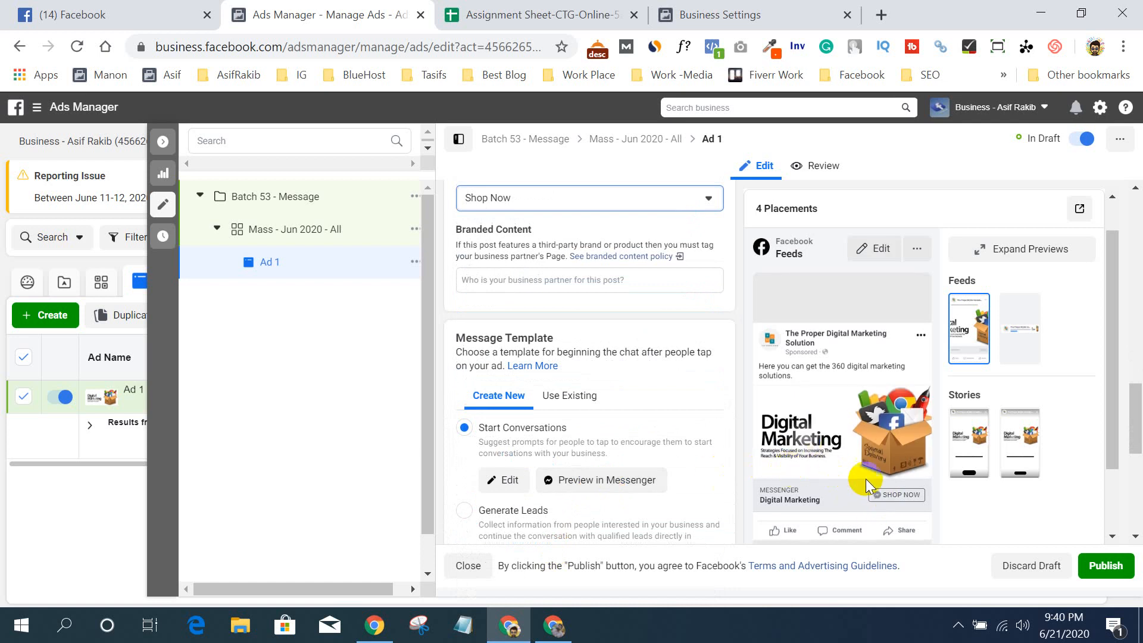
{"action": "scroll", "coordinate": [695, 416], "scroll_direction": "up", "scroll_amount": 5}
{"action": "scroll", "coordinate": [663, 378], "scroll_direction": "down", "scroll_amount": 3}
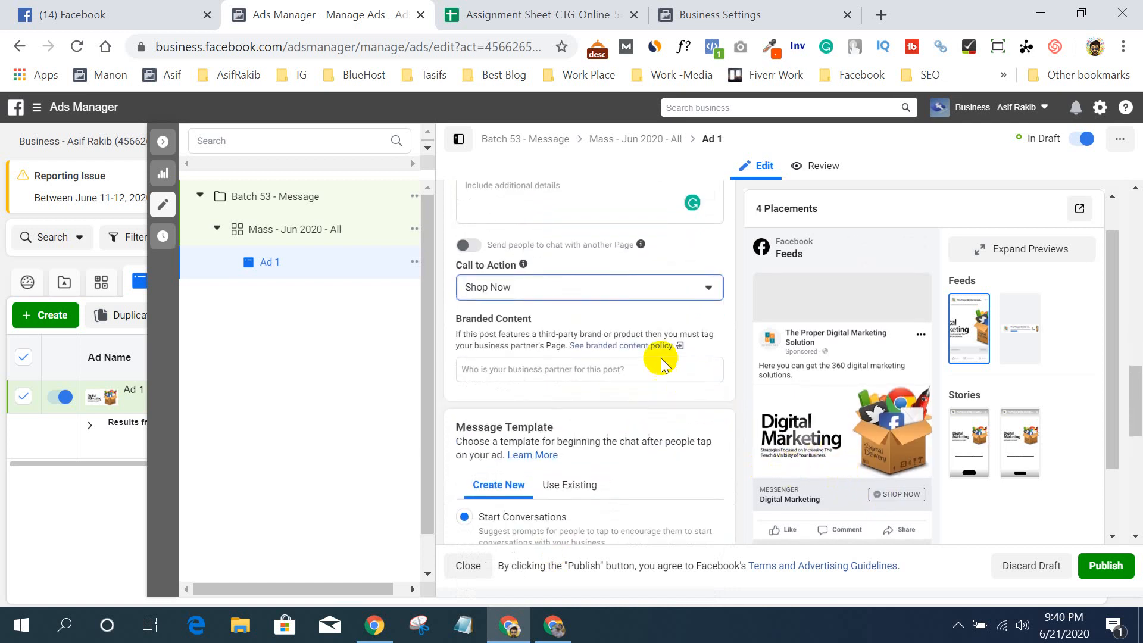
- Set the ad's call to action back to Send Message and check the feed preview
{"action": "left_click", "coordinate": [625, 287]}
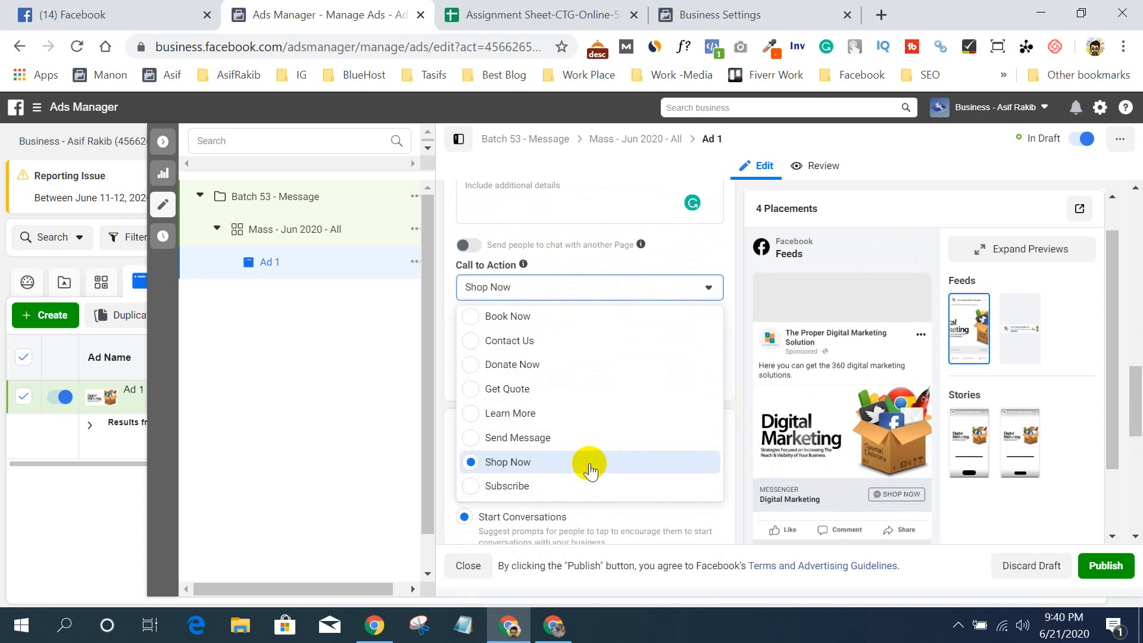
{"action": "left_click", "coordinate": [575, 438]}
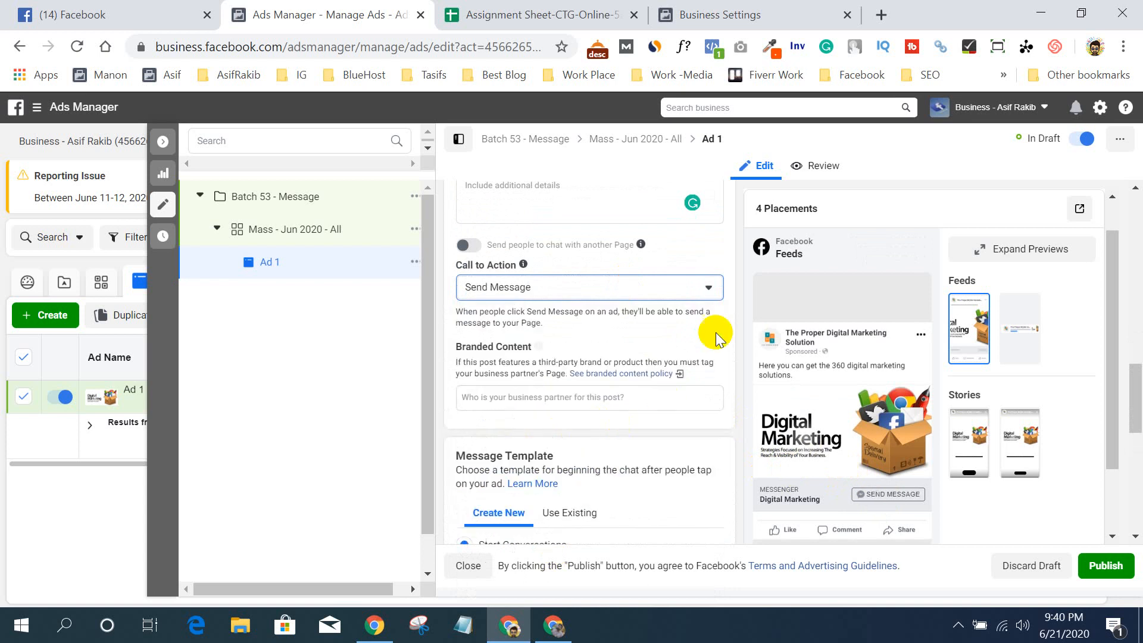
{"action": "left_click", "coordinate": [728, 306]}
{"action": "left_click", "coordinate": [886, 502]}
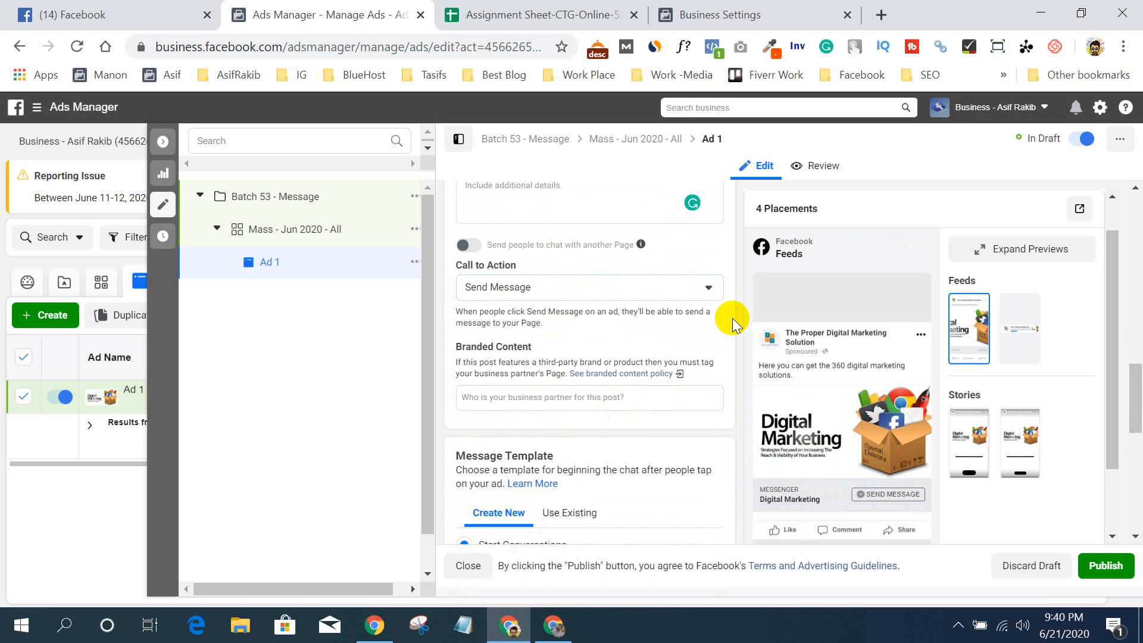
{"action": "scroll", "coordinate": [548, 454], "scroll_direction": "up", "scroll_amount": 3}
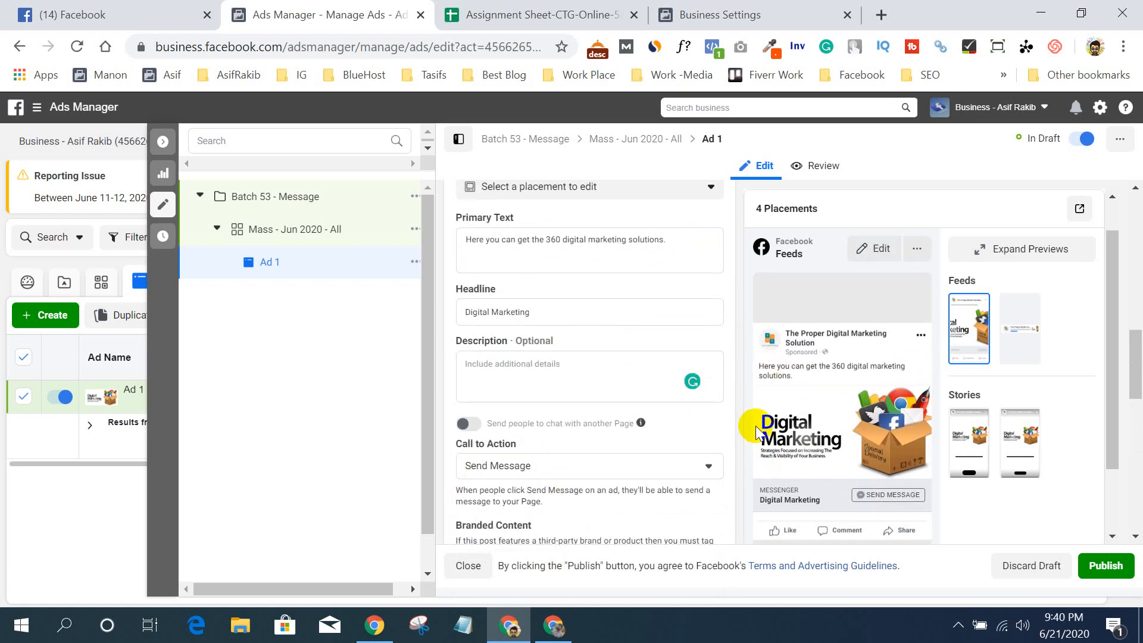
{"action": "scroll", "coordinate": [531, 440], "scroll_direction": "down", "scroll_amount": 4}
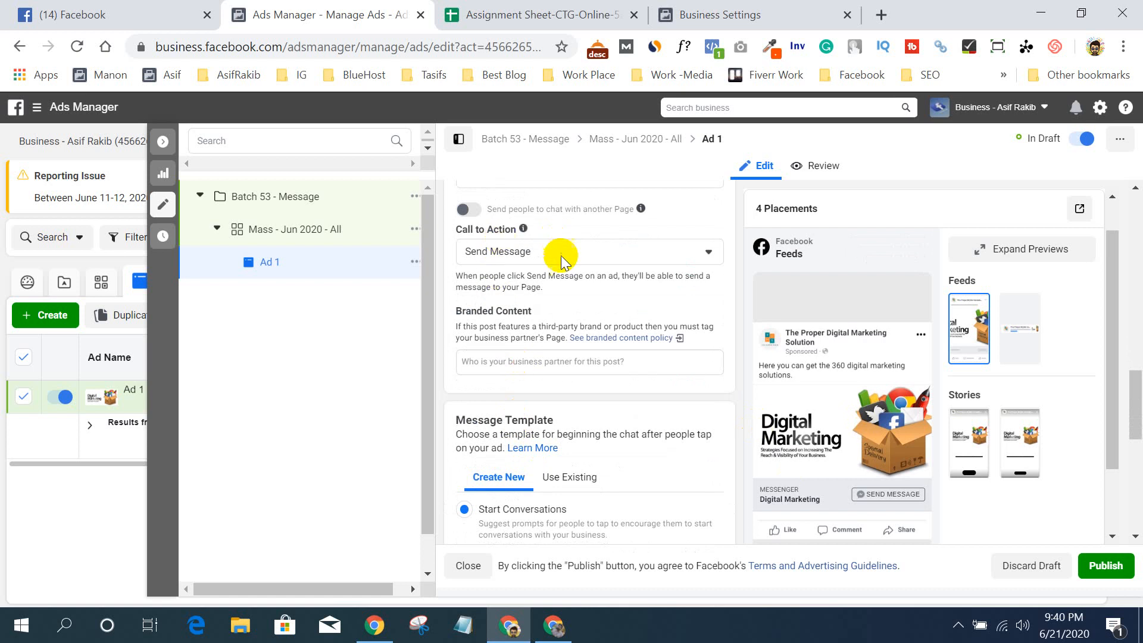
- Edit the Start Conversations message template, setting its customer actions to None, and save the template
{"action": "scroll", "coordinate": [720, 366], "scroll_direction": "down", "scroll_amount": 4}
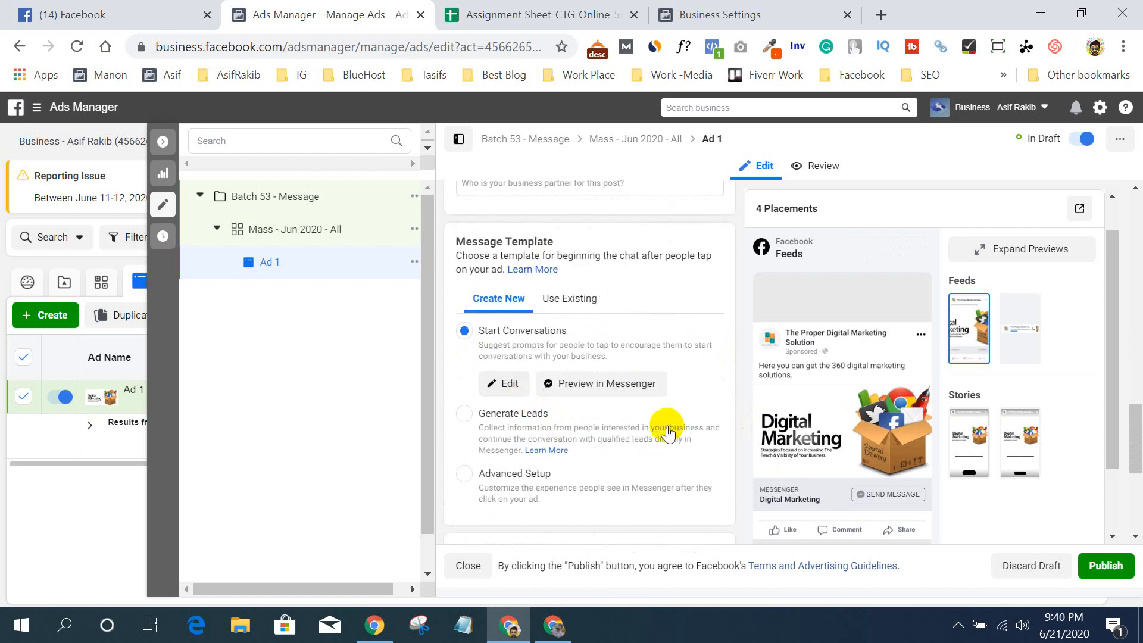
{"action": "scroll", "coordinate": [670, 420], "scroll_direction": "down", "scroll_amount": 3}
{"action": "scroll", "coordinate": [583, 411], "scroll_direction": "up", "scroll_amount": 2}
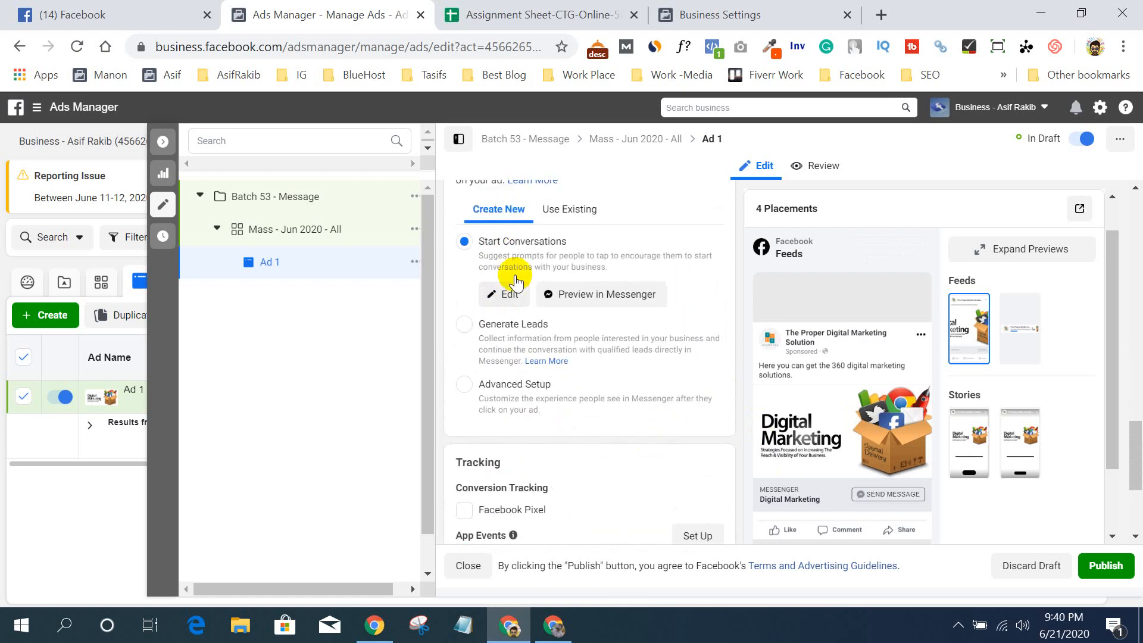
{"action": "left_click", "coordinate": [493, 295]}
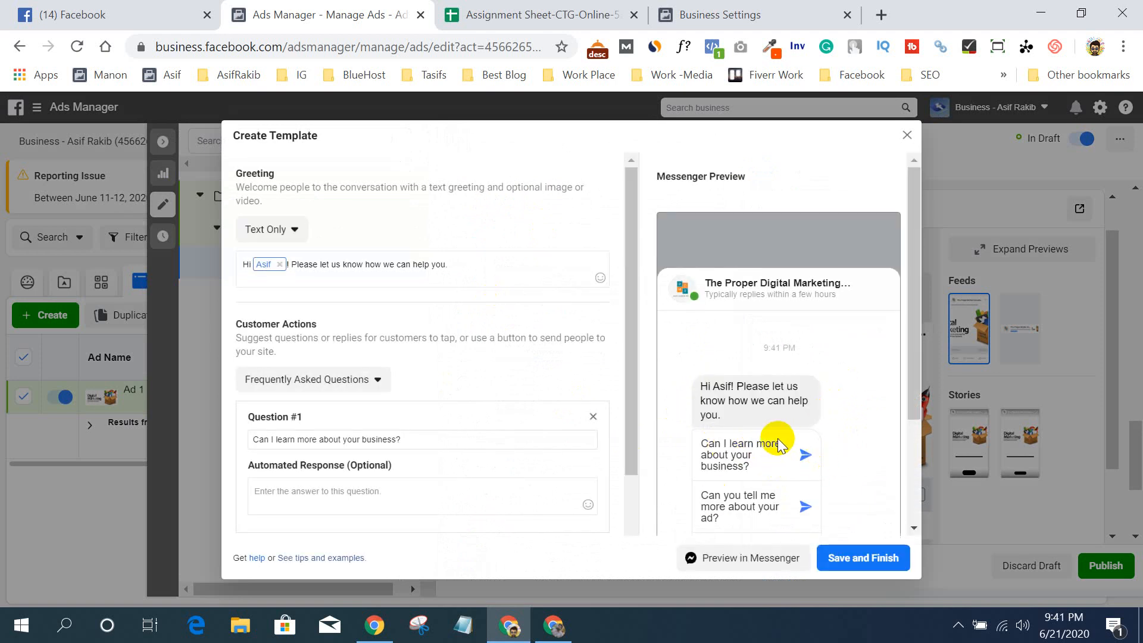
{"action": "left_click", "coordinate": [322, 375]}
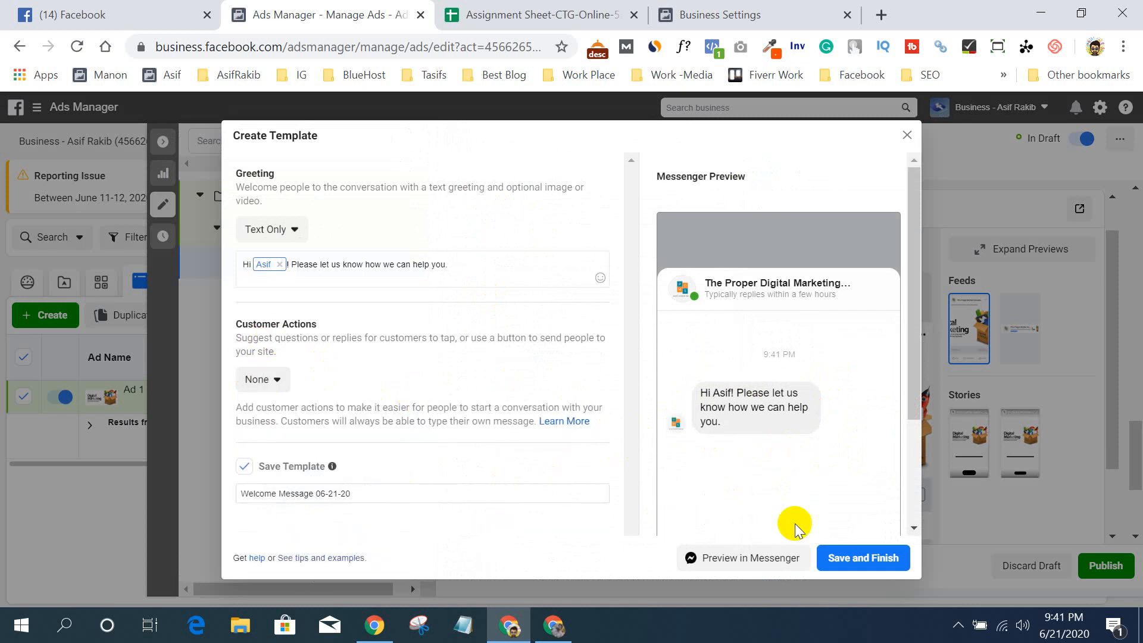
{"action": "left_click", "coordinate": [861, 558]}
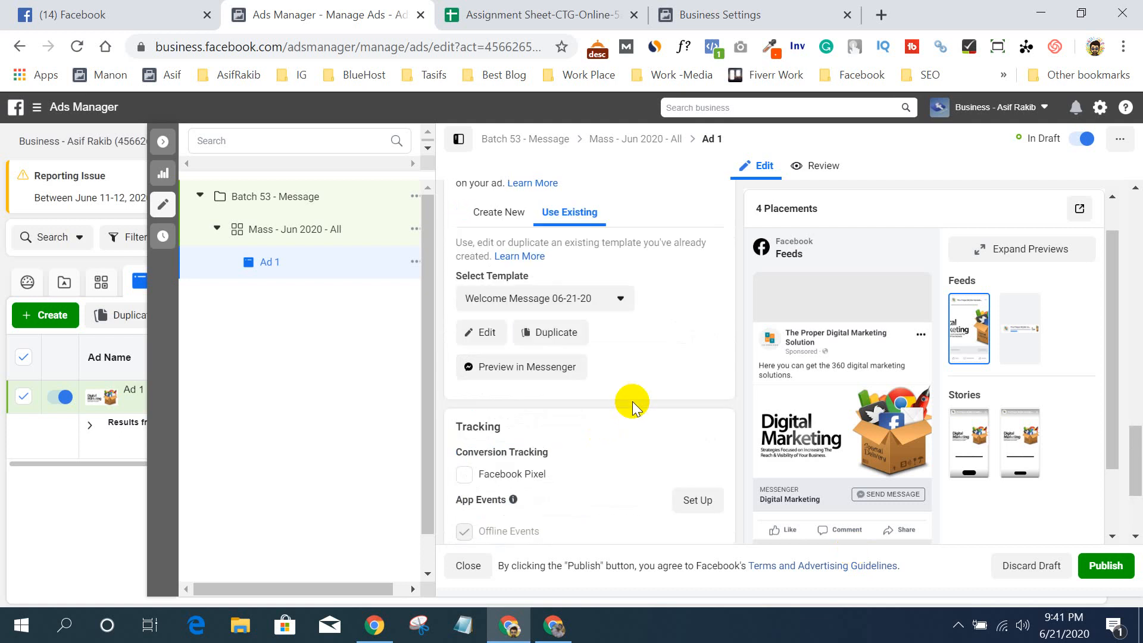
- Examine the ad's Tracking section for the pixel, app events, offline events and URL parameters options
{"action": "scroll", "coordinate": [632, 403], "scroll_direction": "down", "scroll_amount": 3}
{"action": "scroll", "coordinate": [712, 422], "scroll_direction": "up", "scroll_amount": 2}
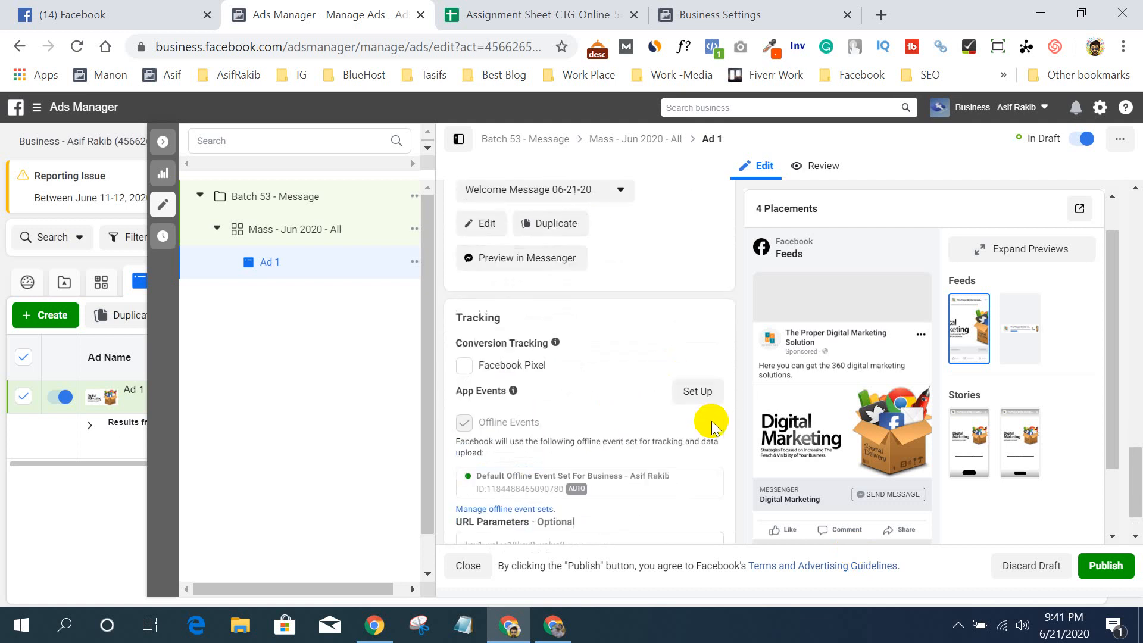
{"action": "scroll", "coordinate": [712, 422], "scroll_direction": "down", "scroll_amount": 3}
{"action": "scroll", "coordinate": [712, 417], "scroll_direction": "up", "scroll_amount": 2}
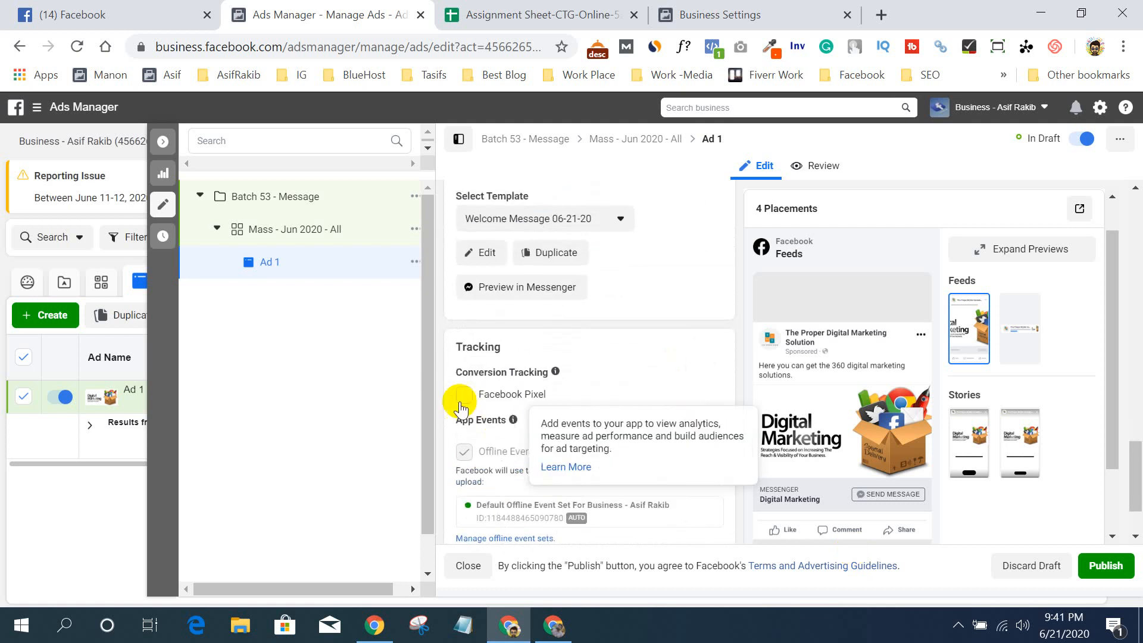
{"action": "scroll", "coordinate": [590, 357], "scroll_direction": "up", "scroll_amount": 3}
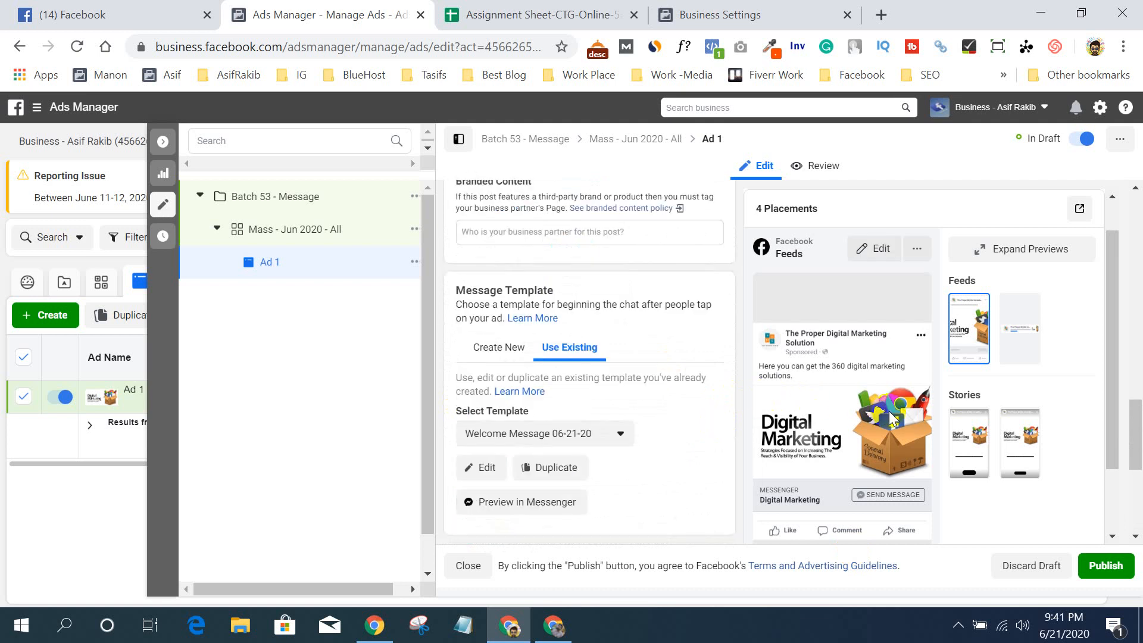
{"action": "scroll", "coordinate": [590, 357], "scroll_direction": "down", "scroll_amount": 5}
{"action": "left_click_drag", "start_coordinate": [1118, 358], "coordinate": [1114, 390]}
{"action": "mouse_move", "coordinate": [585, 455]}
{"action": "scroll", "coordinate": [592, 454], "scroll_direction": "up", "scroll_amount": 5}
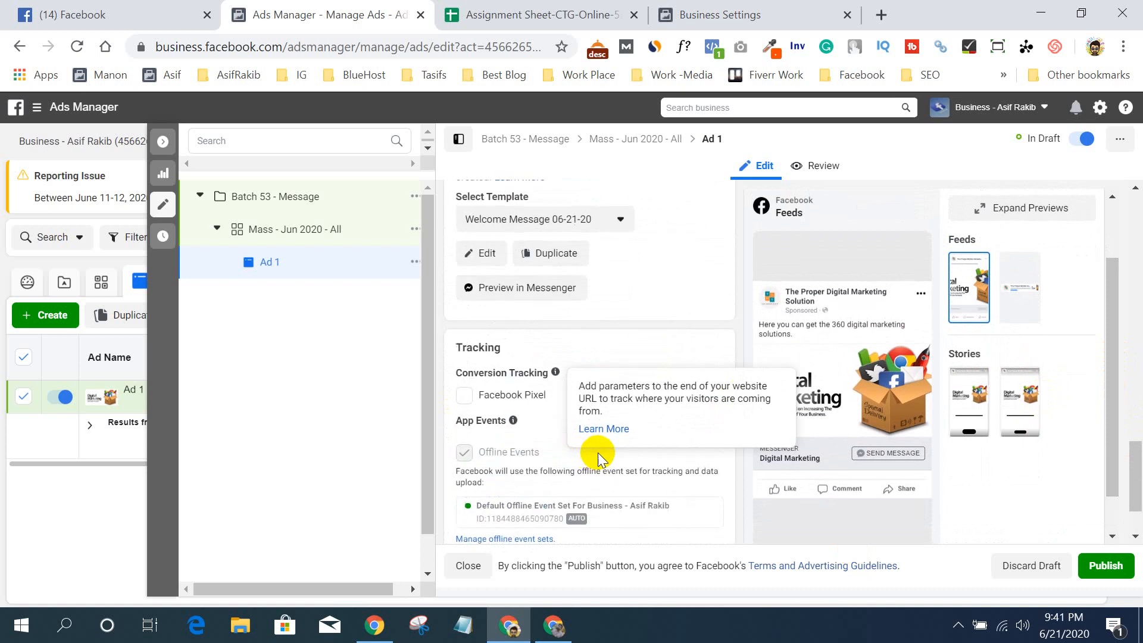
- Try the Carousel format in the ad setup, check its preview, and return the ad to Single Image or Video
{"action": "scroll", "coordinate": [606, 502], "scroll_direction": "up", "scroll_amount": 10}
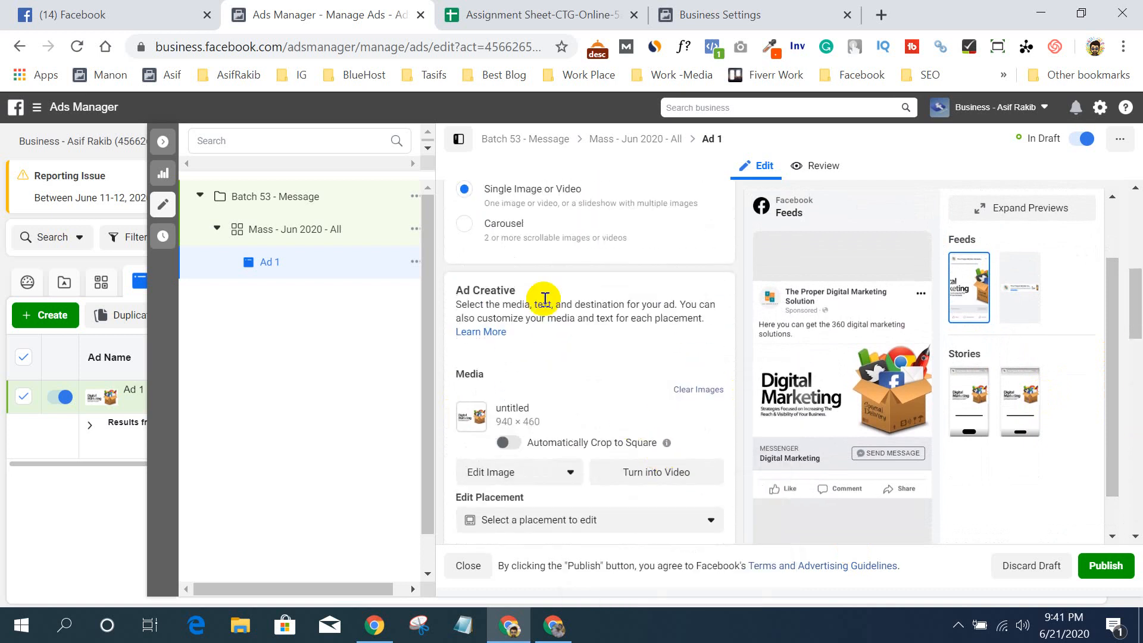
{"action": "scroll", "coordinate": [652, 426], "scroll_direction": "up", "scroll_amount": 5}
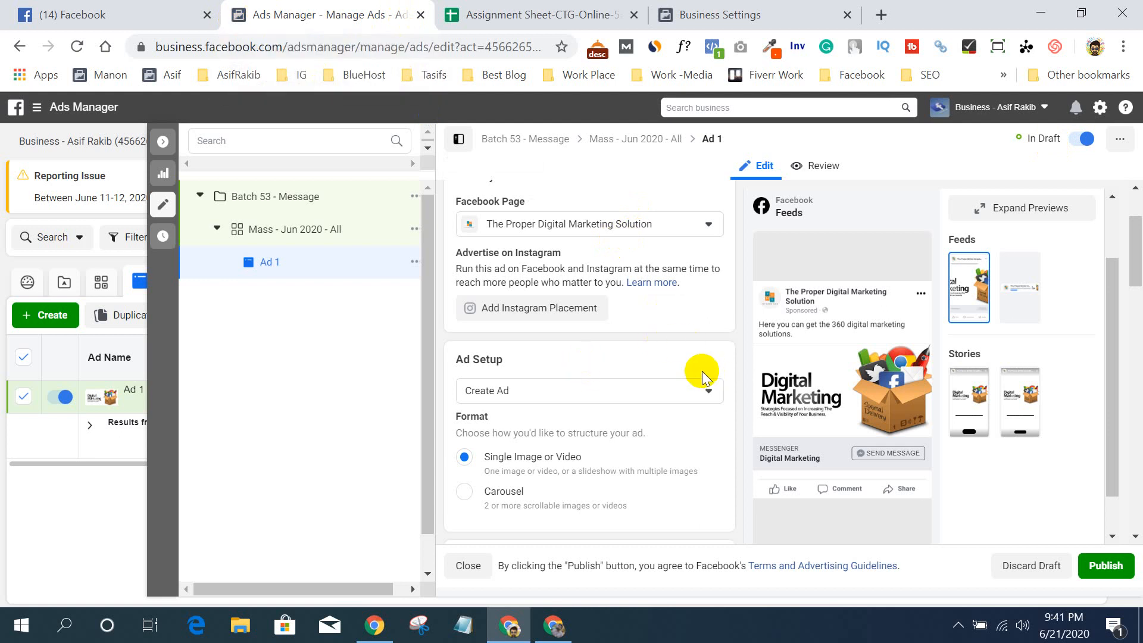
{"action": "scroll", "coordinate": [702, 370], "scroll_direction": "down", "scroll_amount": 1}
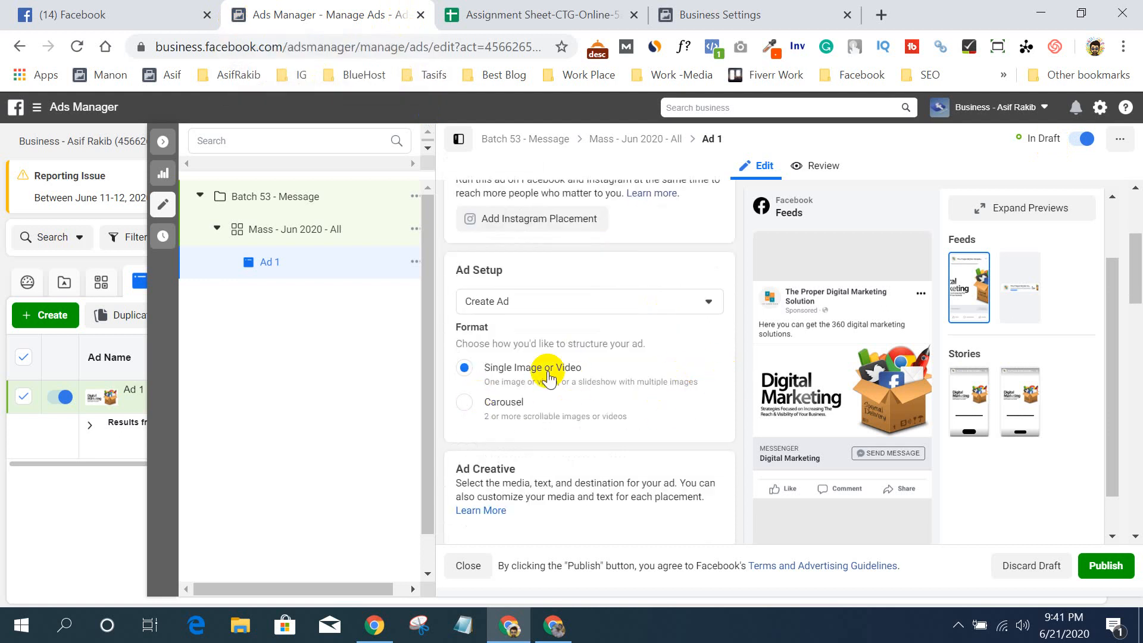
{"action": "left_click", "coordinate": [463, 404]}
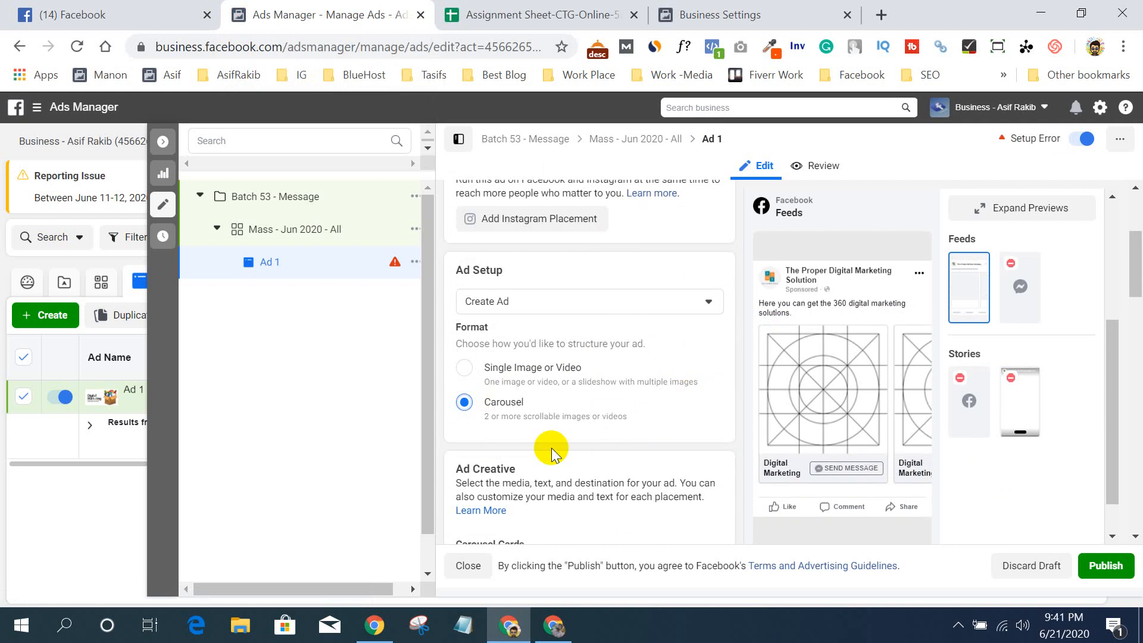
{"action": "left_click", "coordinate": [465, 367]}
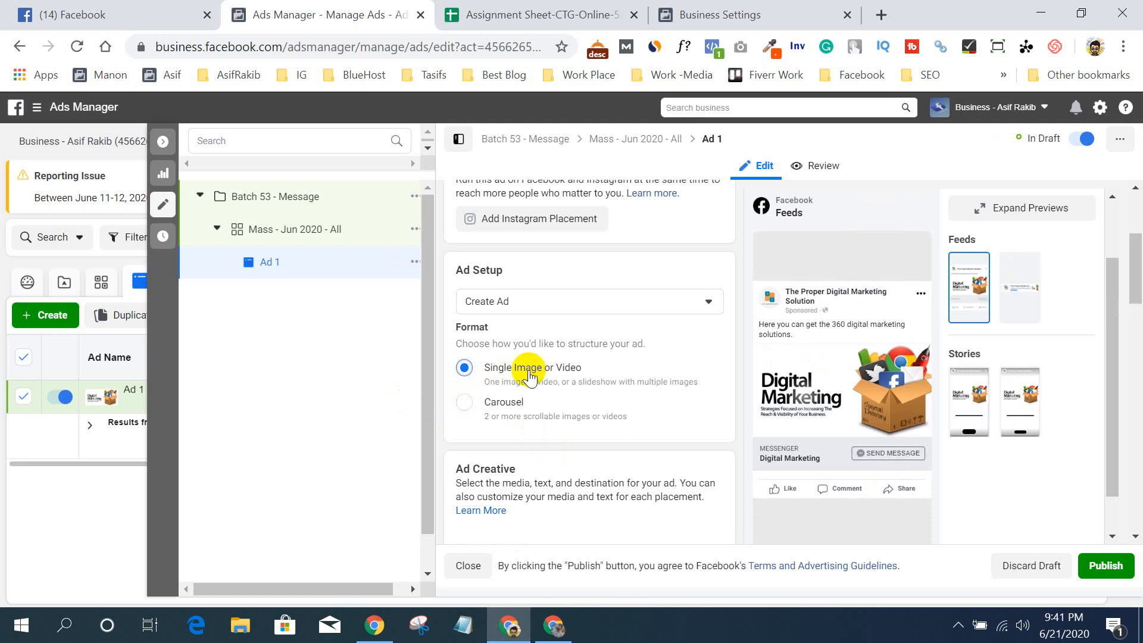
{"action": "scroll", "coordinate": [832, 360], "scroll_direction": "up", "scroll_amount": 1}
{"action": "scroll", "coordinate": [832, 360], "scroll_direction": "down", "scroll_amount": 1}
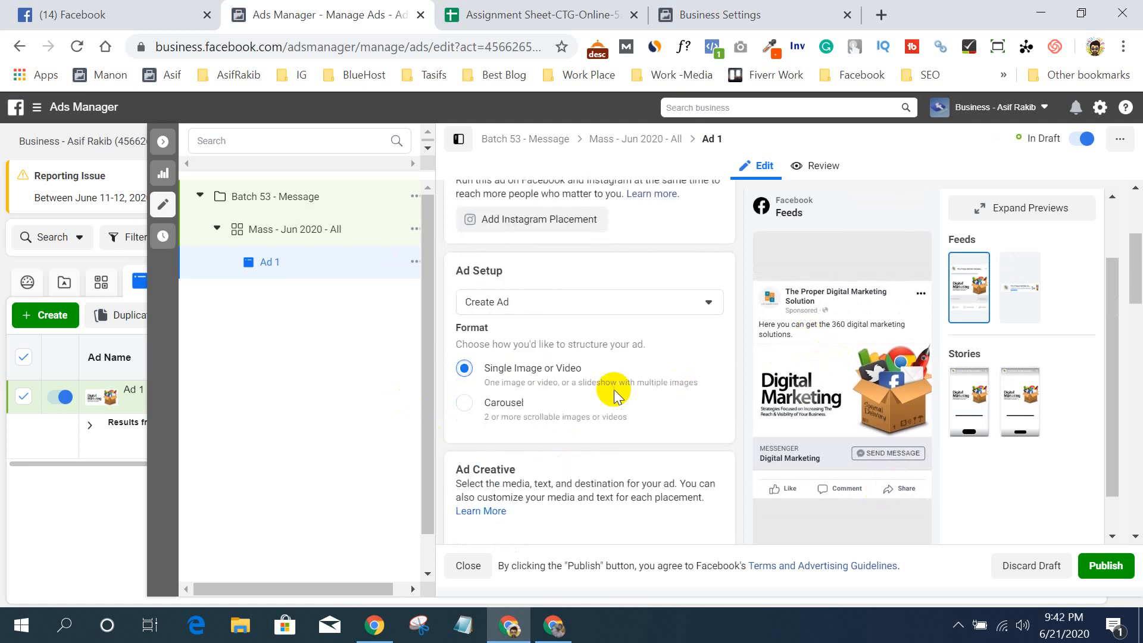
- Preview the ad in Messenger Inbox, Facebook Stories and Messenger Stories, and check the image aspect ratio requirements for stories
{"action": "scroll", "coordinate": [663, 388], "scroll_direction": "down", "scroll_amount": 1}
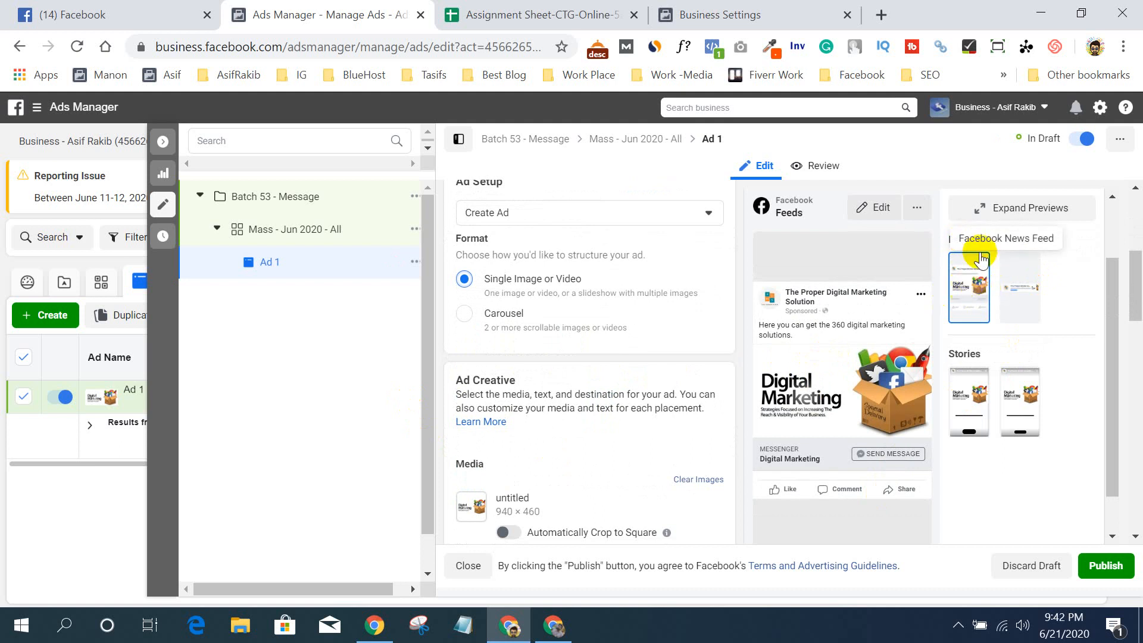
{"action": "left_click", "coordinate": [1021, 283]}
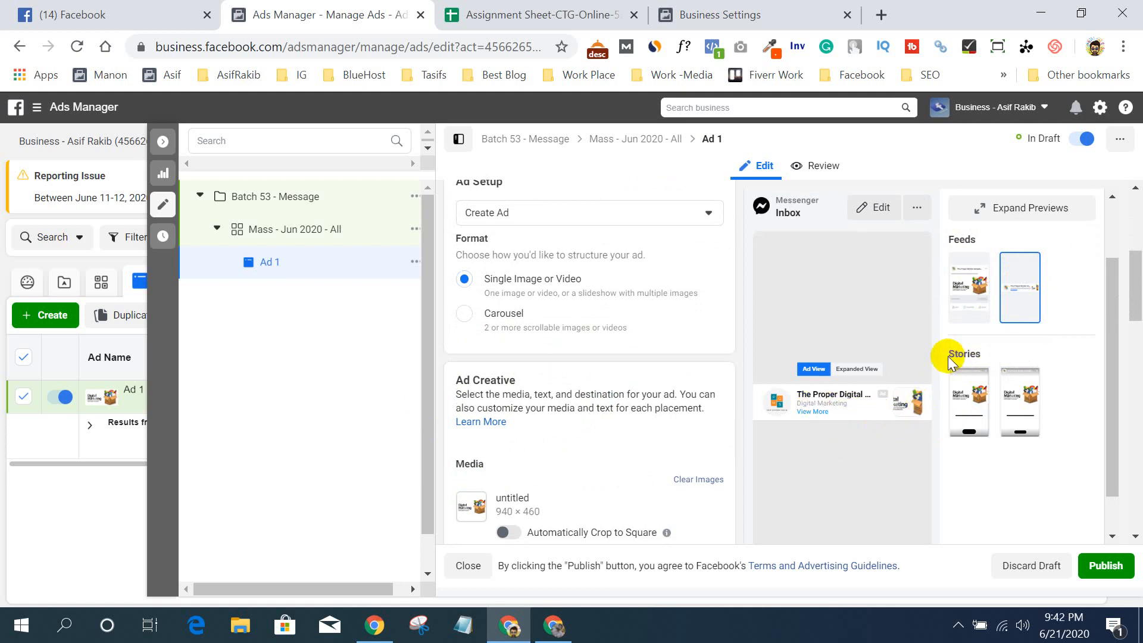
{"action": "left_click", "coordinate": [966, 399]}
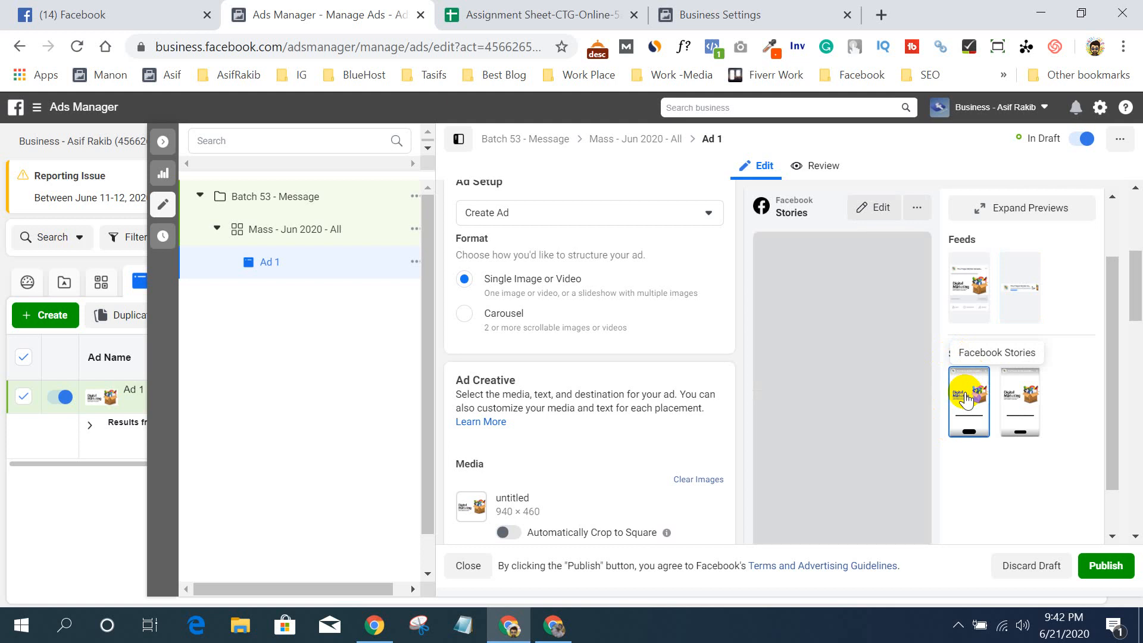
{"action": "scroll", "coordinate": [842, 387], "scroll_direction": "down", "scroll_amount": 2}
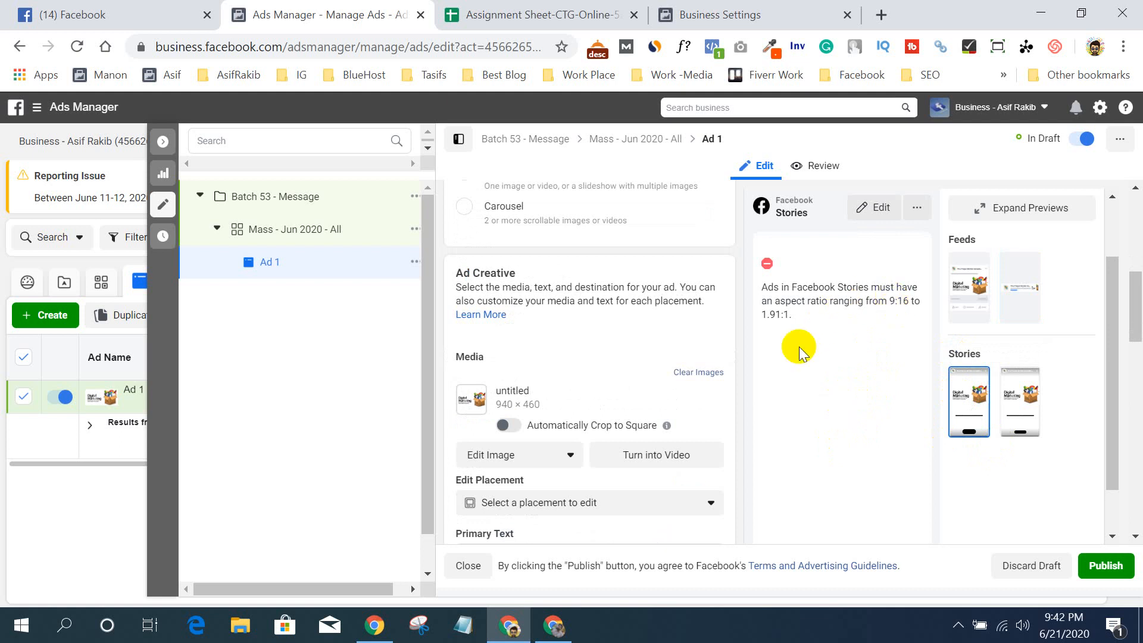
{"action": "left_click", "coordinate": [1029, 404]}
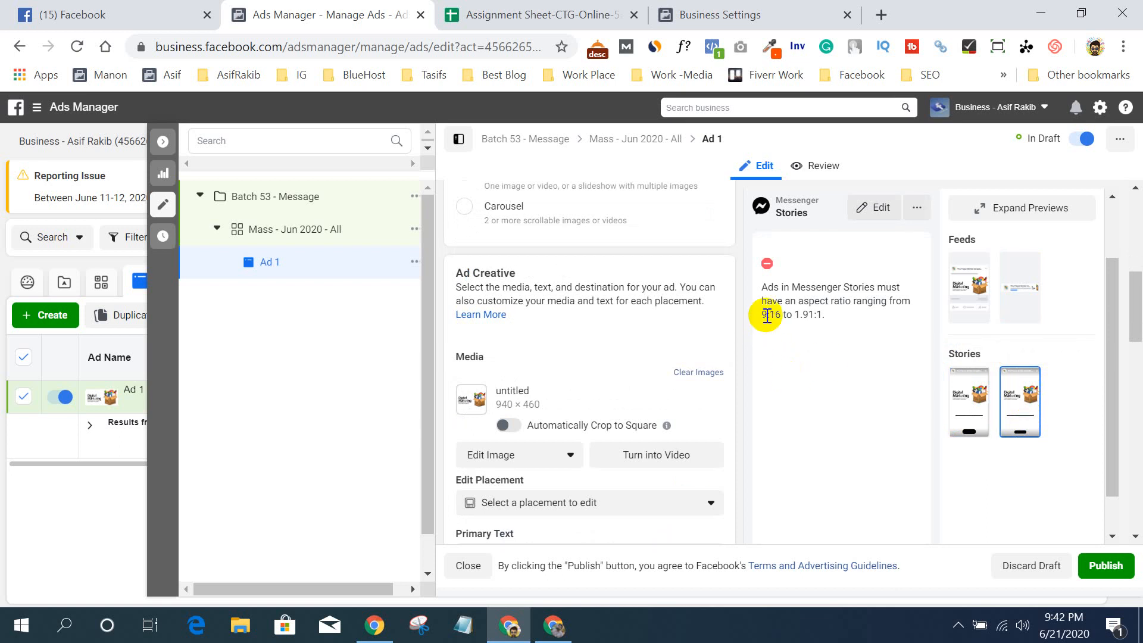
{"action": "mouse_move", "coordinate": [763, 315]}
{"action": "left_mouse_down"}
{"action": "mouse_move", "coordinate": [822, 315]}
{"action": "mouse_move", "coordinate": [767, 331]}
{"action": "left_mouse_up"}
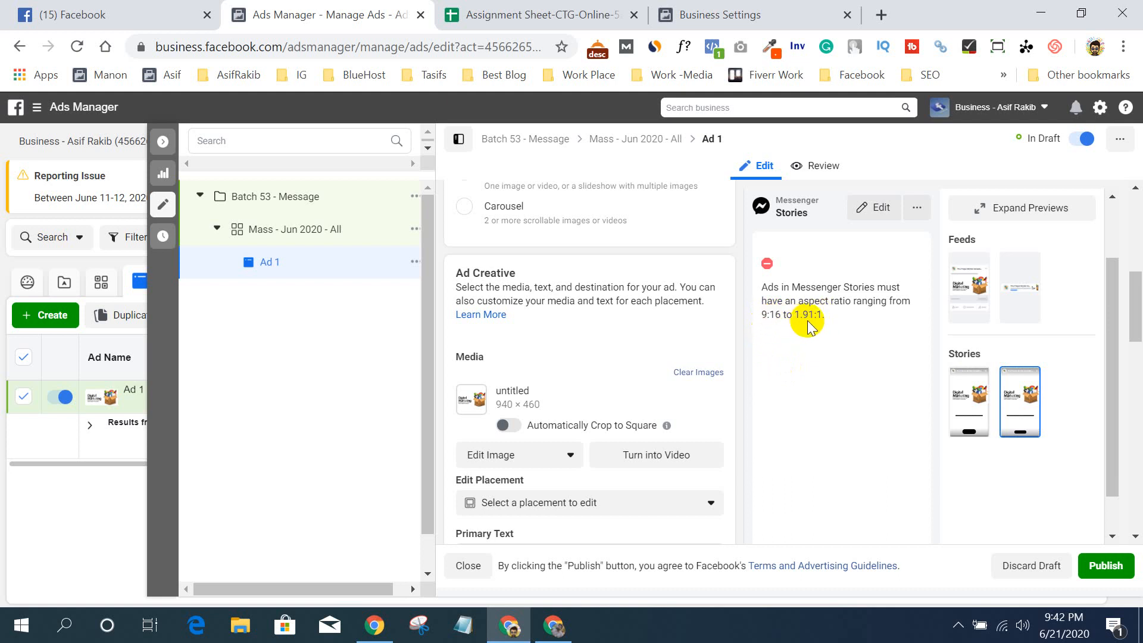
{"action": "left_click_drag", "start_coordinate": [825, 314], "coordinate": [762, 315]}
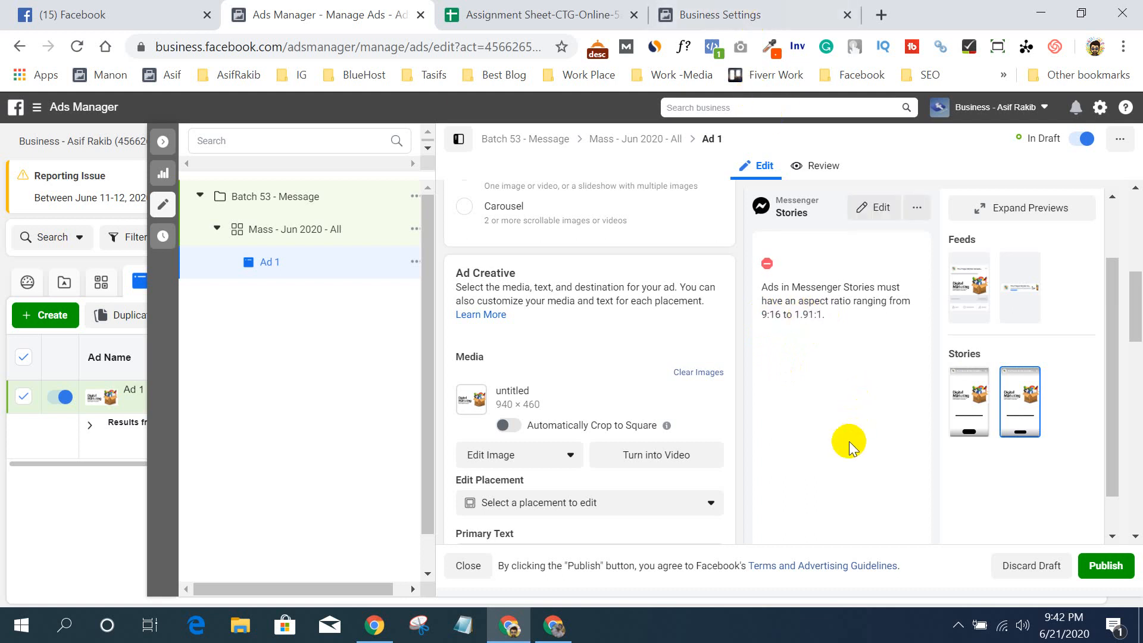
{"action": "scroll", "coordinate": [848, 443], "scroll_direction": "down", "scroll_amount": 3}
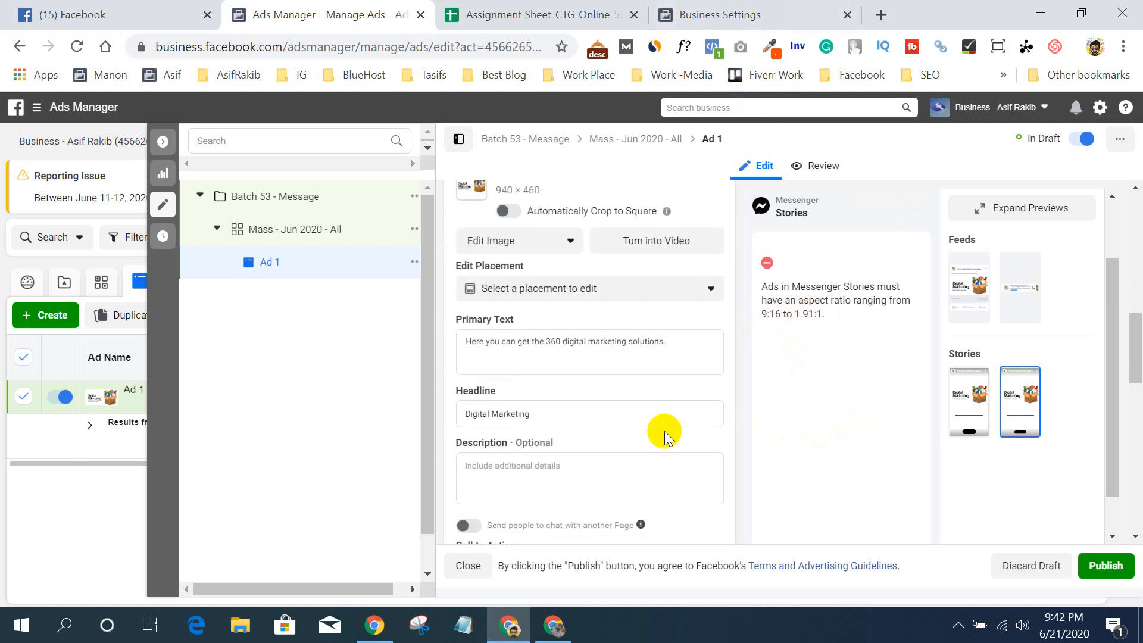
{"action": "scroll", "coordinate": [665, 431], "scroll_direction": "down", "scroll_amount": 8}
{"action": "scroll", "coordinate": [665, 431], "scroll_direction": "up", "scroll_amount": 5}
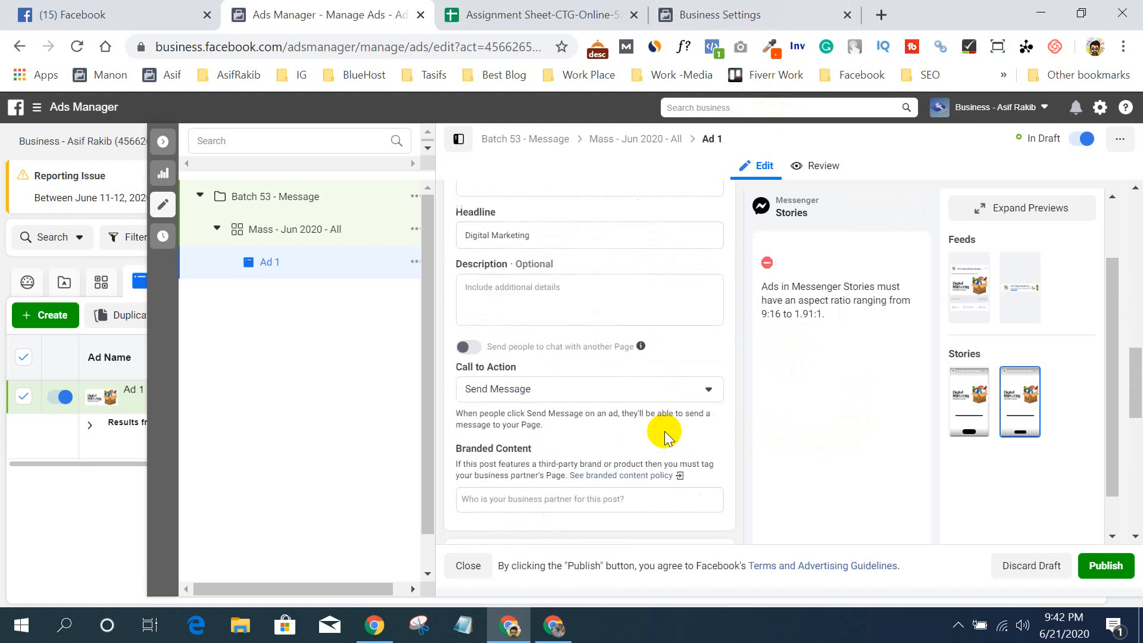
- Switch the ad format to Carousel and show its Facebook News Feed preview
{"action": "scroll", "coordinate": [665, 431], "scroll_direction": "up", "scroll_amount": 1}
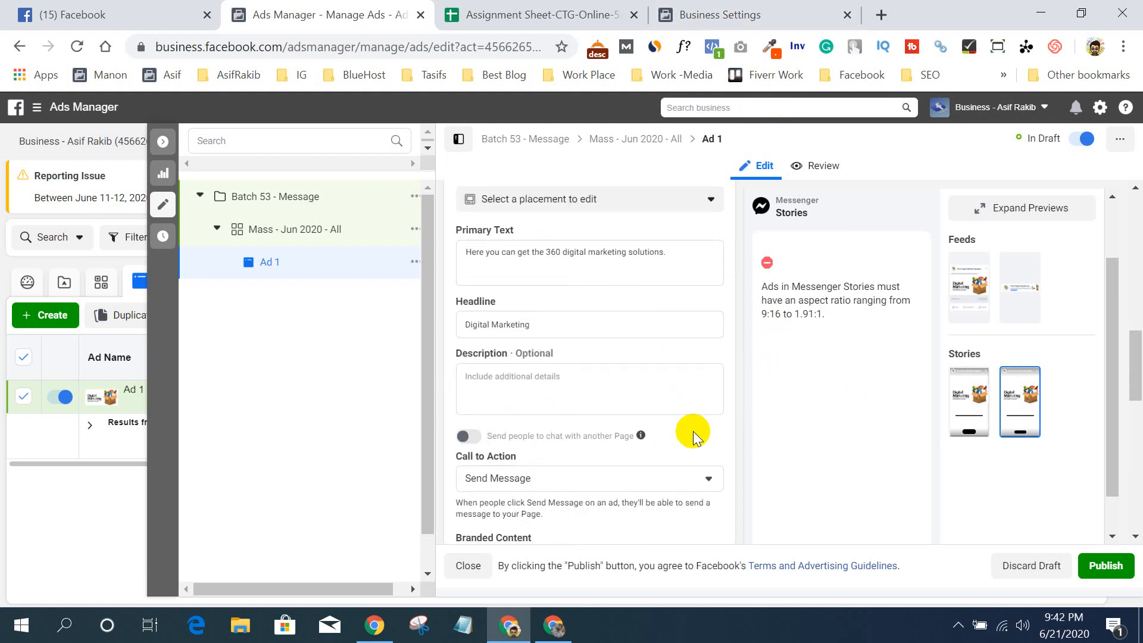
{"action": "scroll", "coordinate": [693, 431], "scroll_direction": "up", "scroll_amount": 5}
{"action": "scroll", "coordinate": [628, 363], "scroll_direction": "down", "scroll_amount": 6}
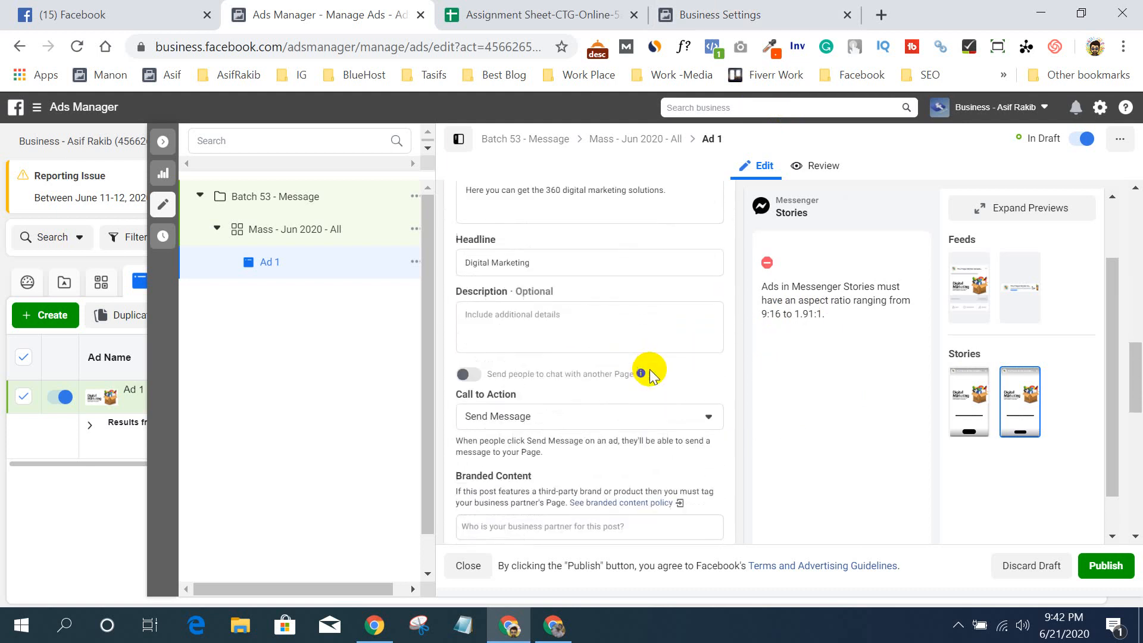
{"action": "scroll", "coordinate": [652, 372], "scroll_direction": "down", "scroll_amount": 2}
{"action": "scroll", "coordinate": [651, 370], "scroll_direction": "up", "scroll_amount": 4}
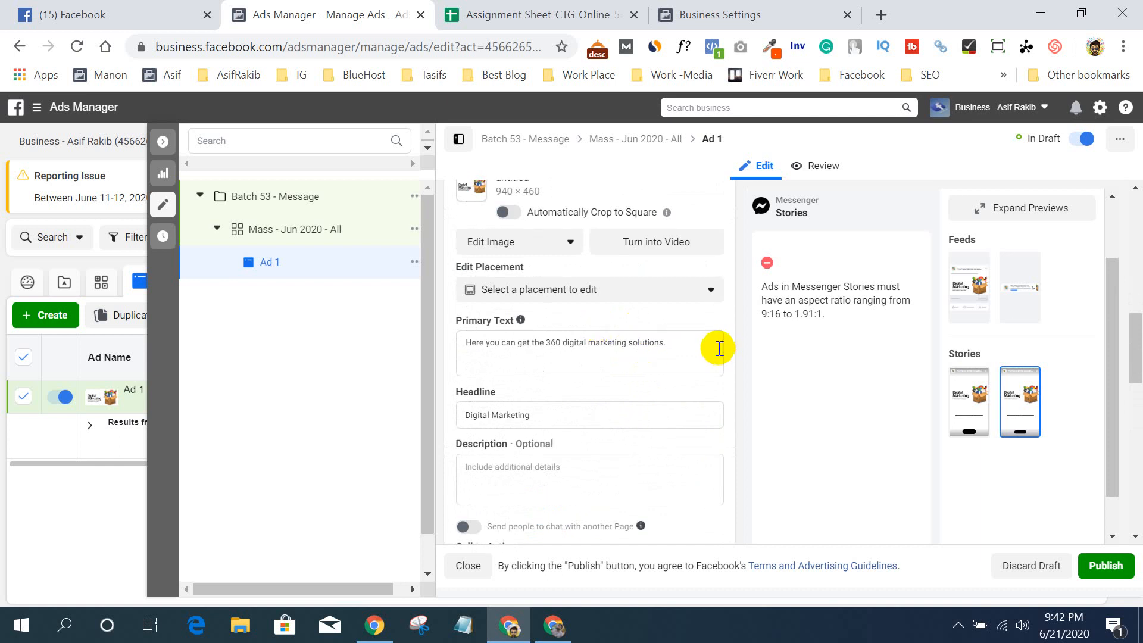
{"action": "scroll", "coordinate": [712, 347], "scroll_direction": "up", "scroll_amount": 3}
{"action": "scroll", "coordinate": [591, 342], "scroll_direction": "up", "scroll_amount": 3}
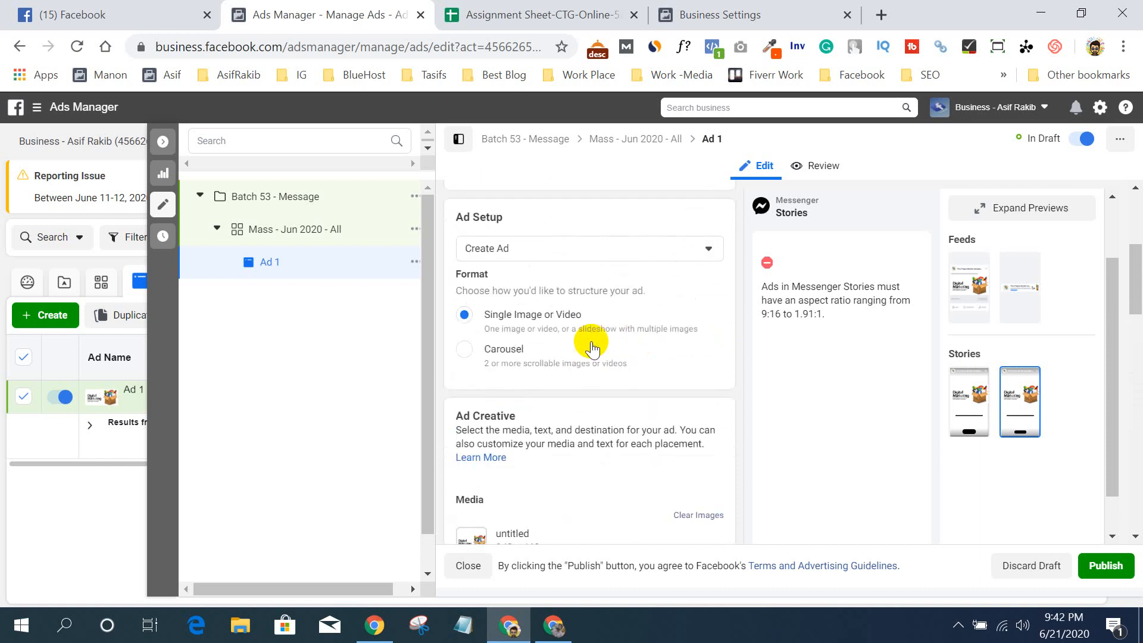
{"action": "left_click", "coordinate": [465, 350]}
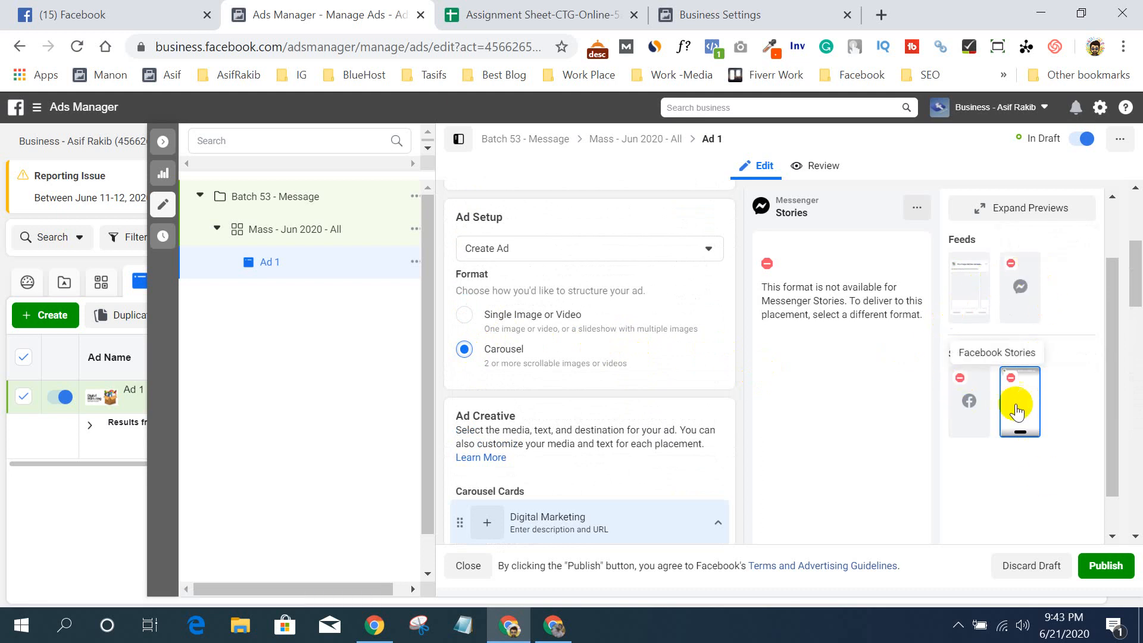
{"action": "left_click", "coordinate": [972, 275]}
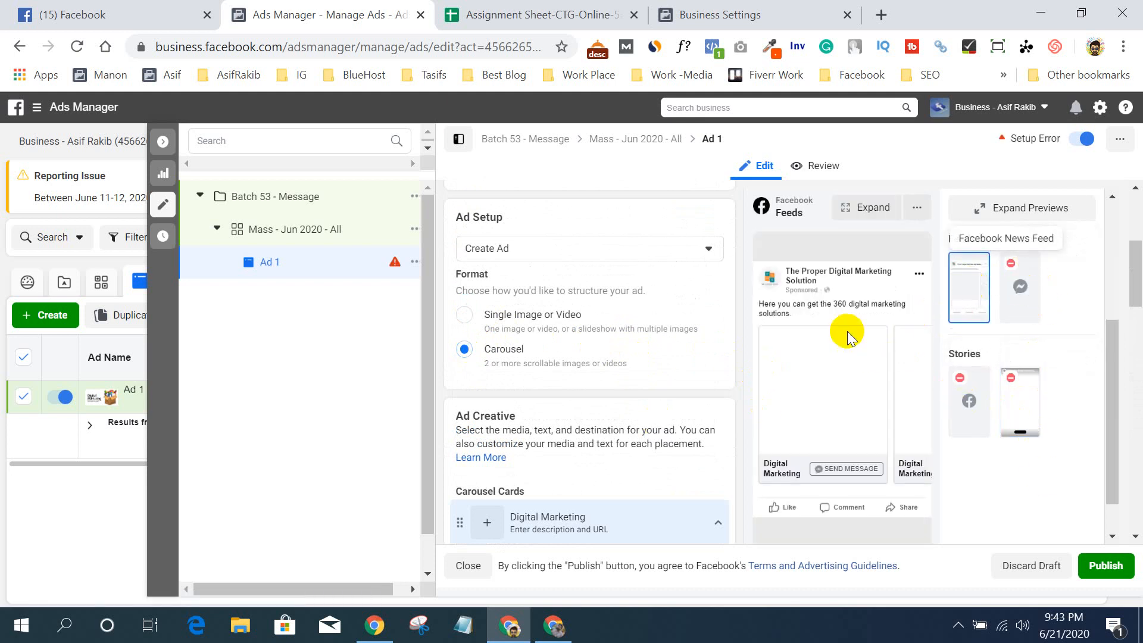
- Set the first carousel card's image to the 756 × 800 "100,000 views" certificate from the Page Images, and collapse the card
{"action": "scroll", "coordinate": [592, 365], "scroll_direction": "down", "scroll_amount": 6}
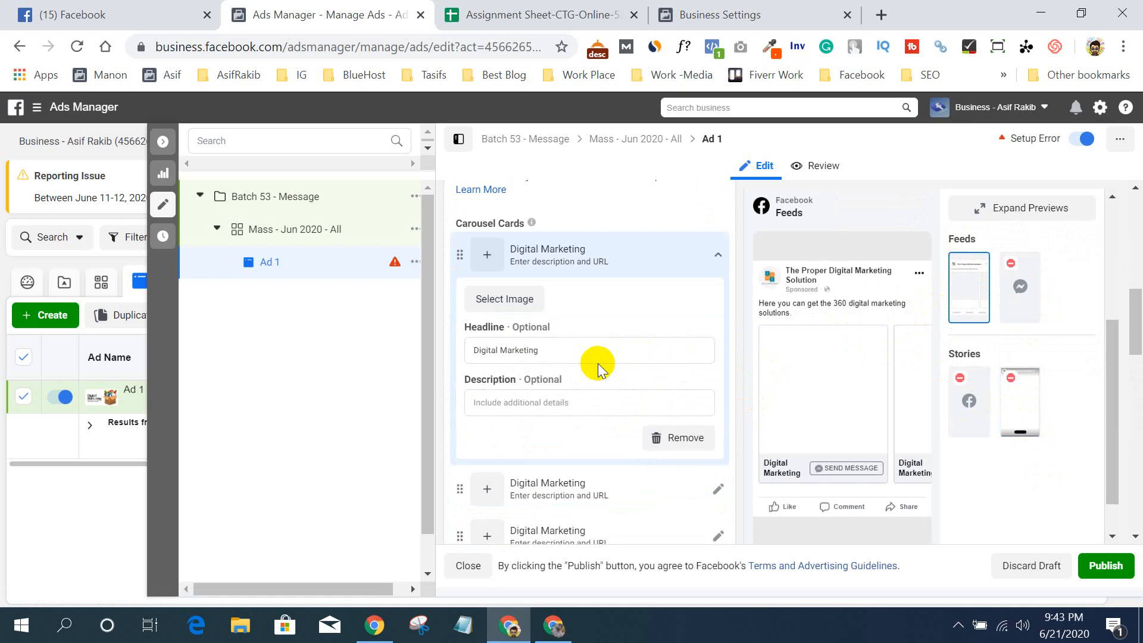
{"action": "scroll", "coordinate": [596, 363], "scroll_direction": "down", "scroll_amount": 2}
{"action": "scroll", "coordinate": [598, 364], "scroll_direction": "up", "scroll_amount": 4}
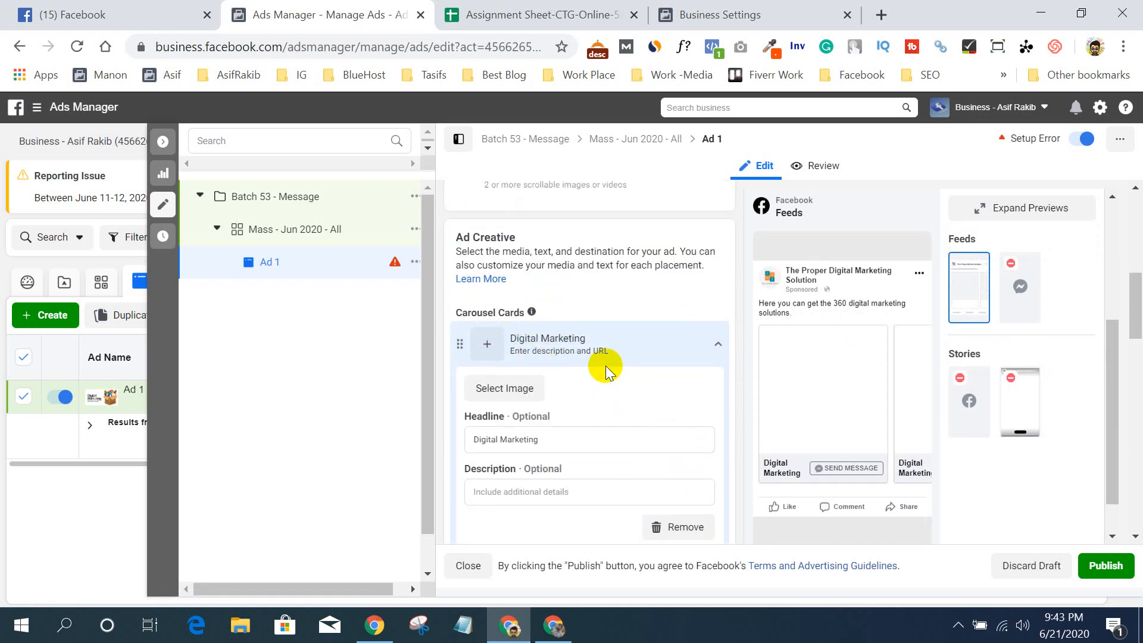
{"action": "scroll", "coordinate": [605, 366], "scroll_direction": "down", "scroll_amount": 2}
{"action": "left_click", "coordinate": [534, 300]}
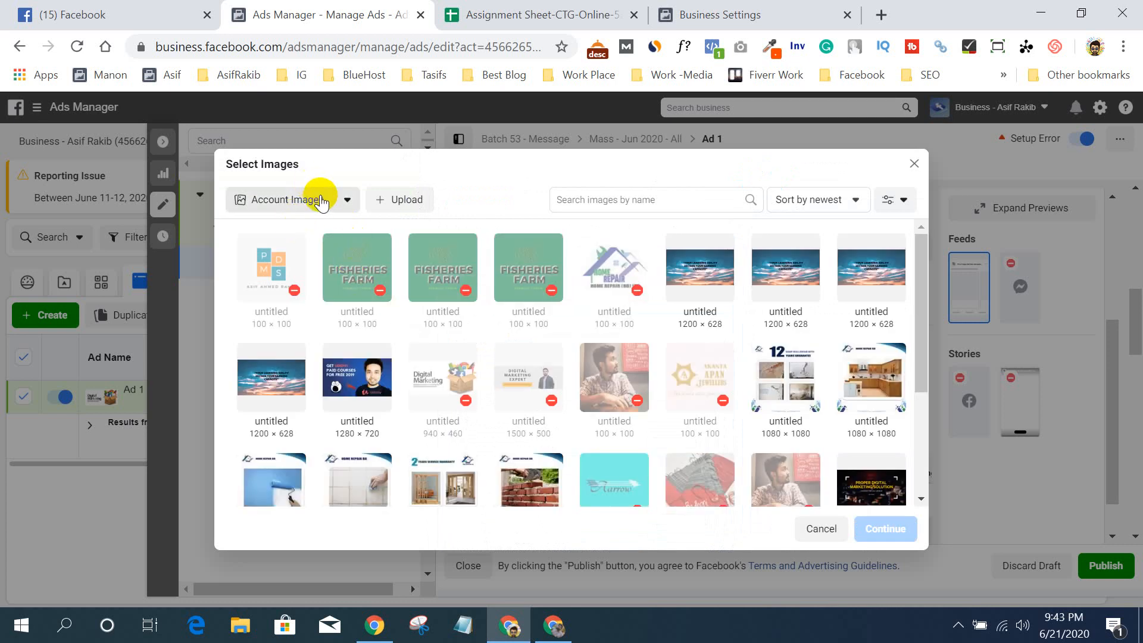
{"action": "left_click", "coordinate": [325, 203]}
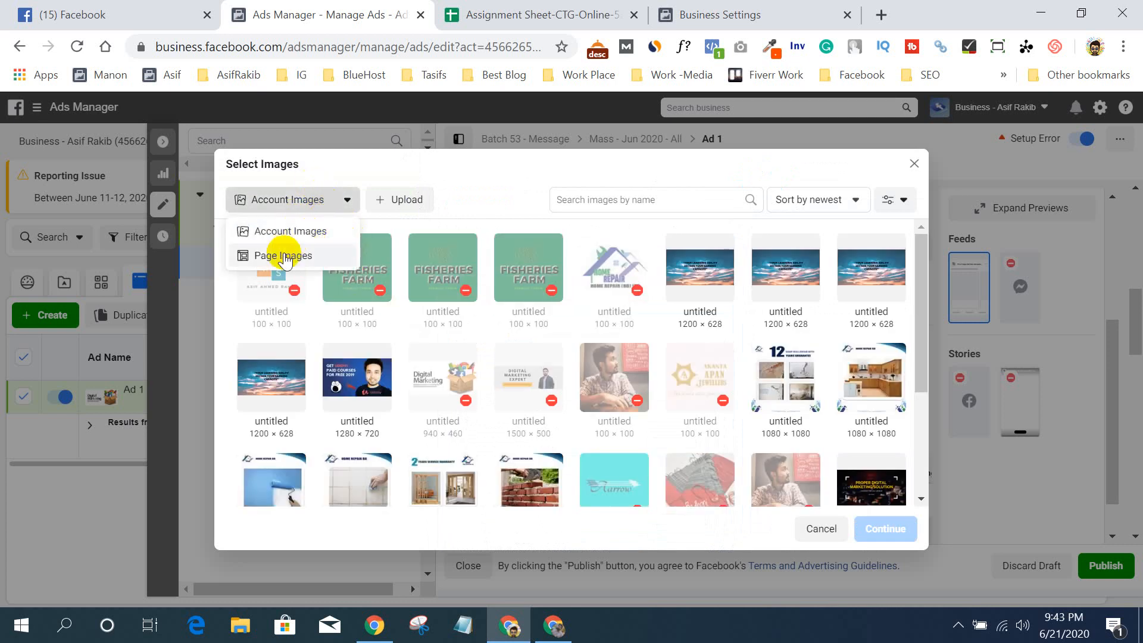
{"action": "left_click", "coordinate": [284, 257]}
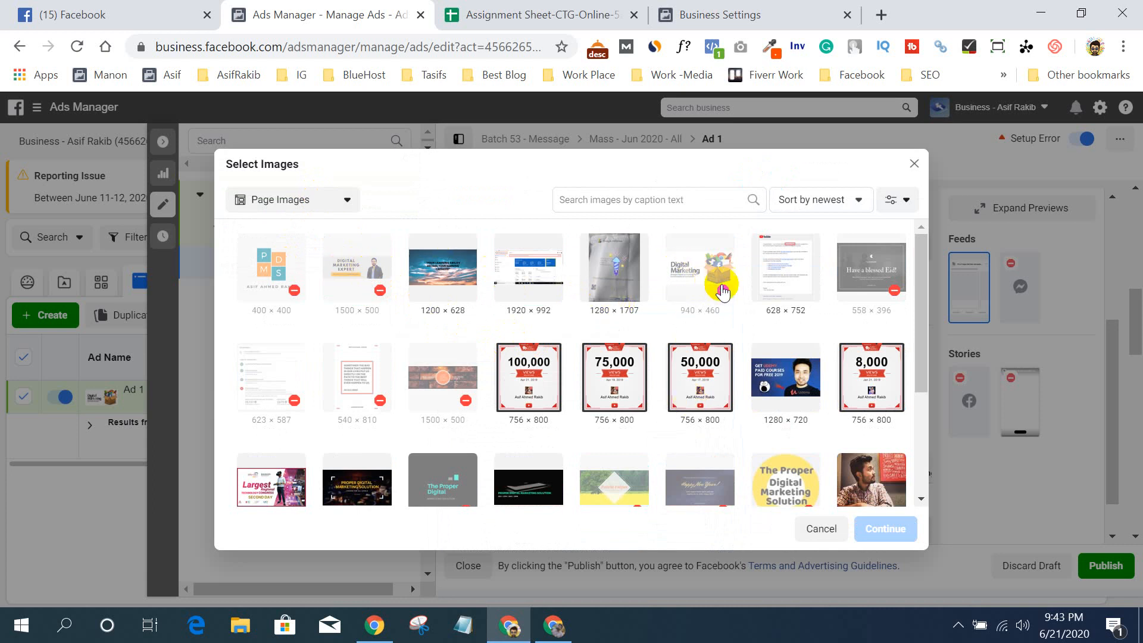
{"action": "mouse_move", "coordinate": [722, 292]}
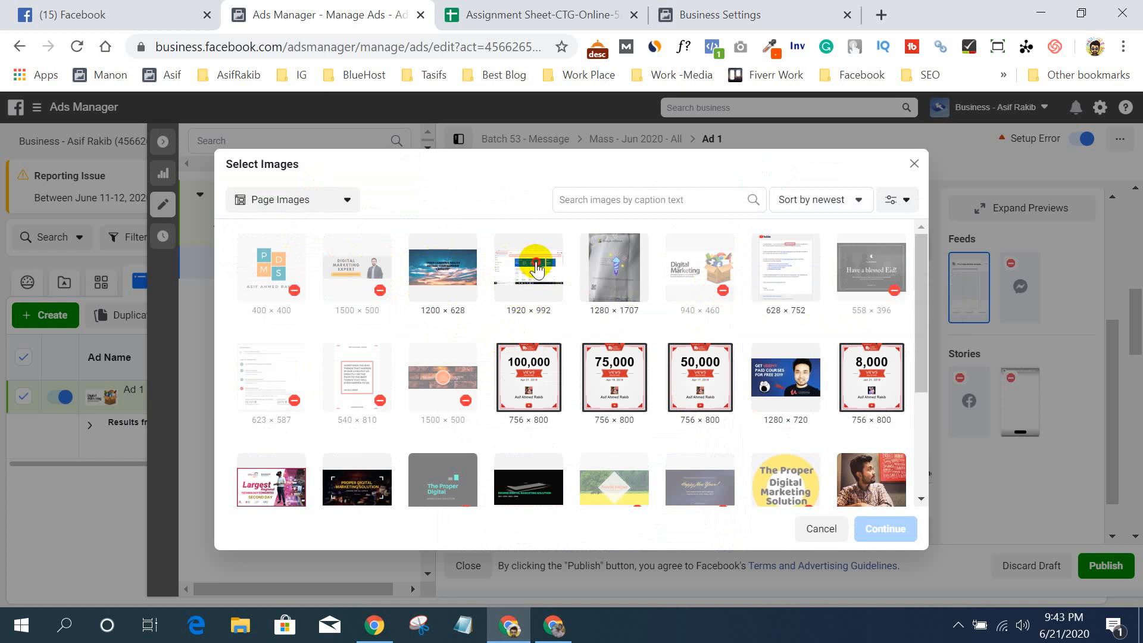
{"action": "left_click", "coordinate": [529, 292]}
{"action": "left_click", "coordinate": [528, 386]}
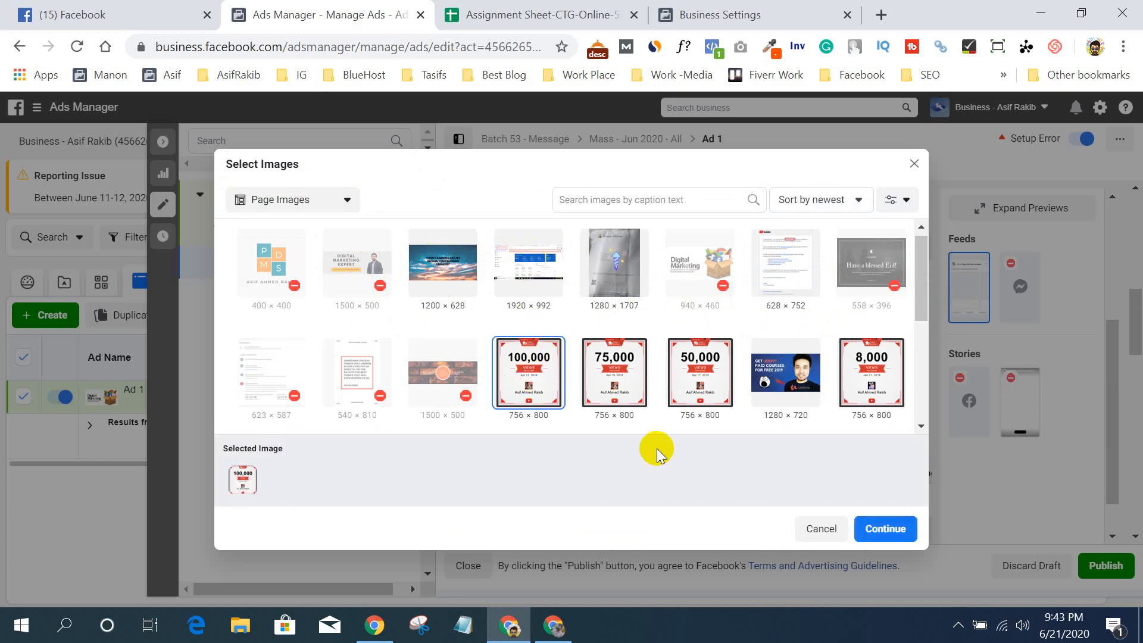
{"action": "left_click", "coordinate": [886, 539]}
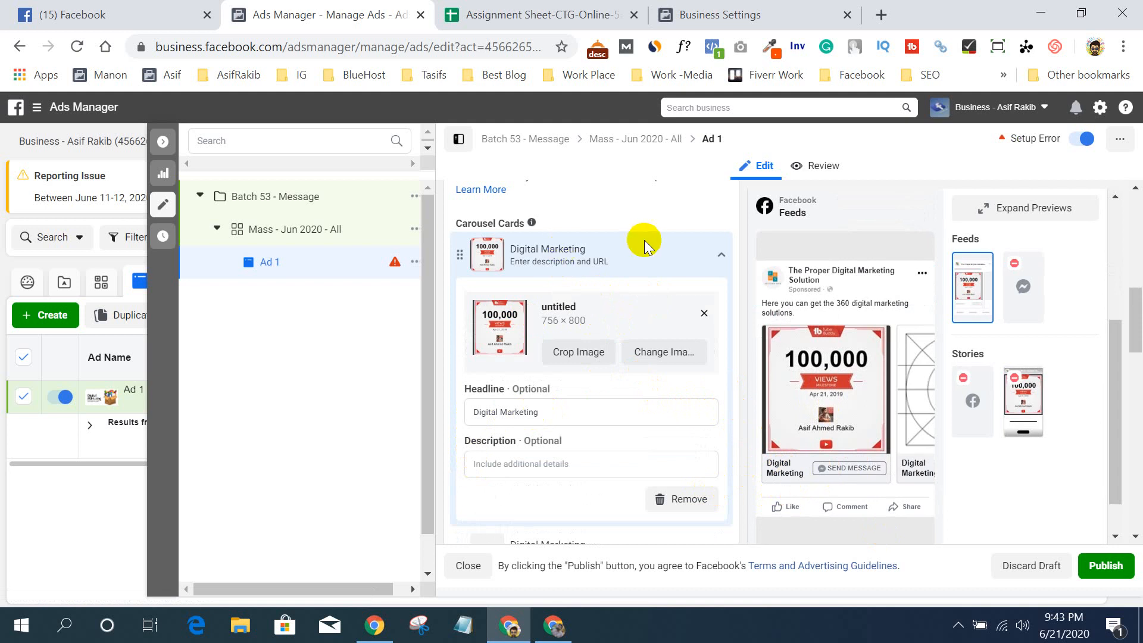
{"action": "left_click", "coordinate": [722, 259]}
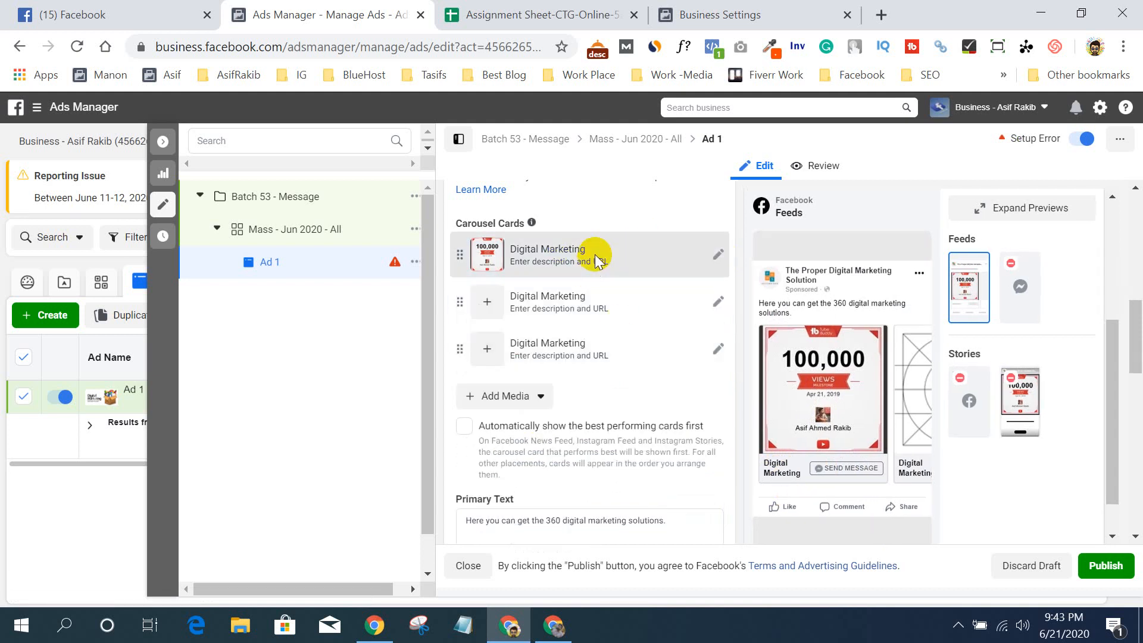
- Set the second carousel card's image to the 1200 × 628 sky quote picture from the Account Images, and collapse the card
{"action": "left_click", "coordinate": [528, 304]}
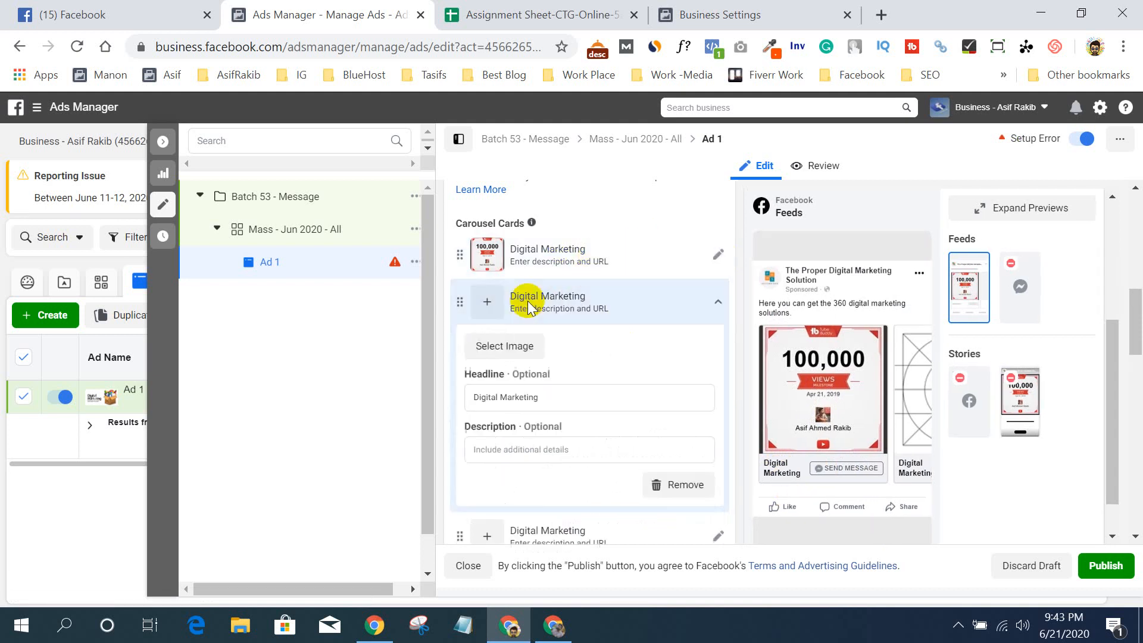
{"action": "left_click", "coordinate": [505, 351]}
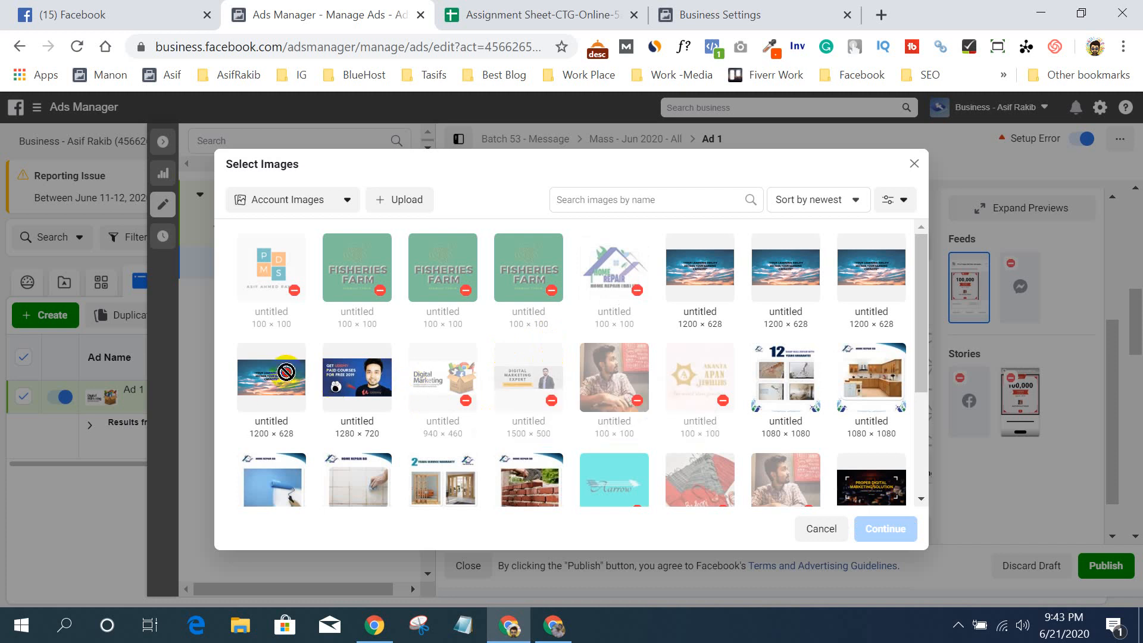
{"action": "left_click", "coordinate": [280, 385]}
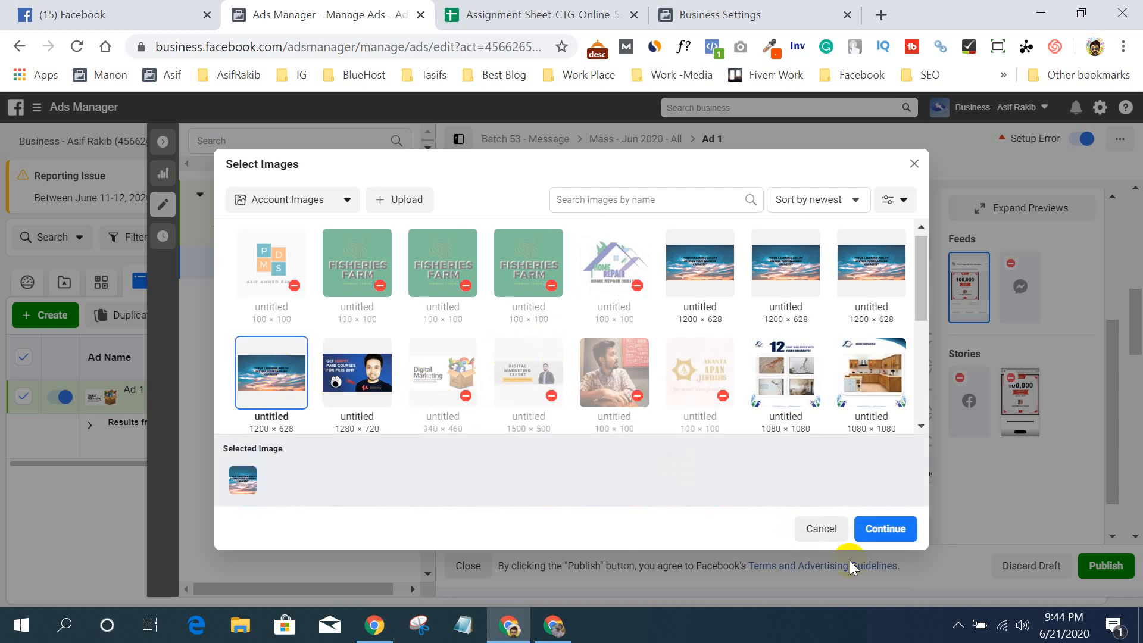
{"action": "left_click", "coordinate": [883, 528]}
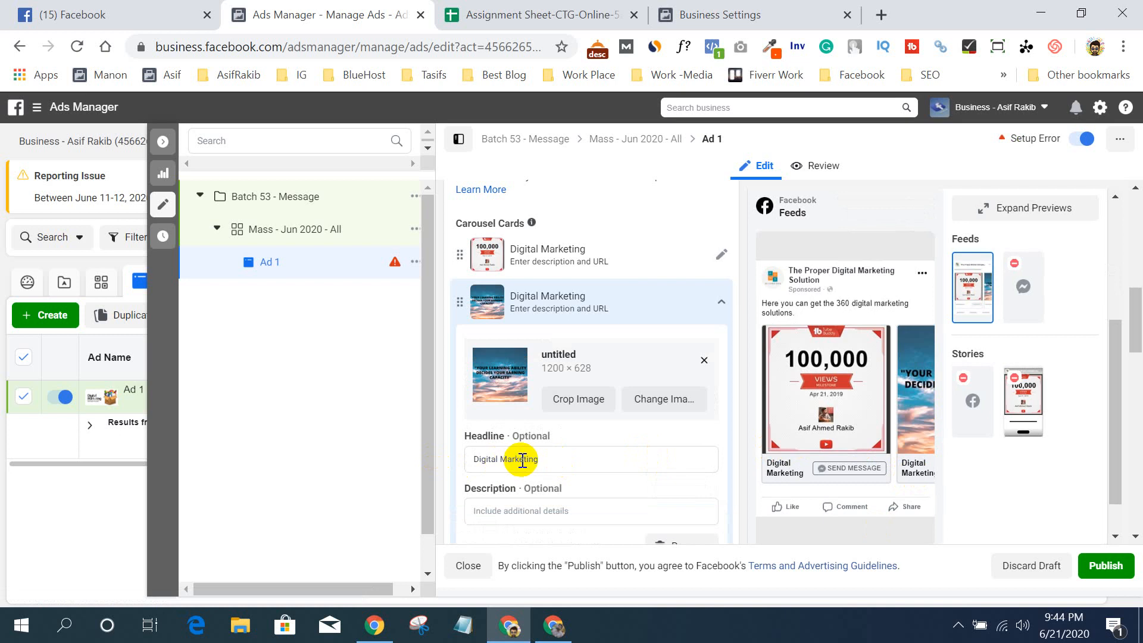
{"action": "scroll", "coordinate": [694, 225], "scroll_direction": "down", "scroll_amount": 2}
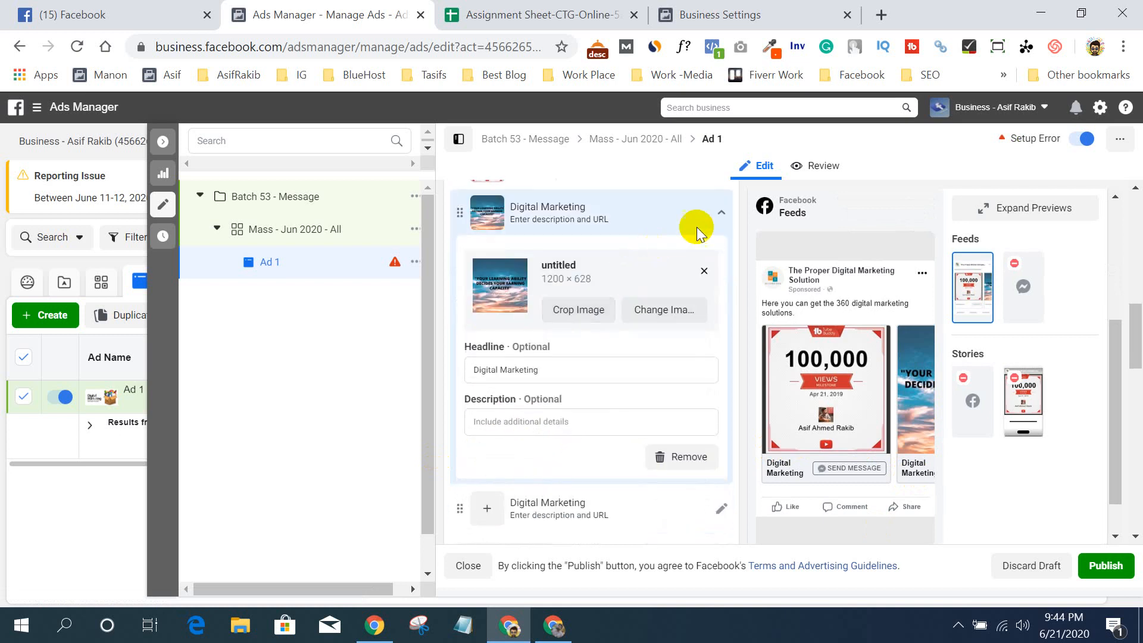
{"action": "left_click", "coordinate": [717, 205]}
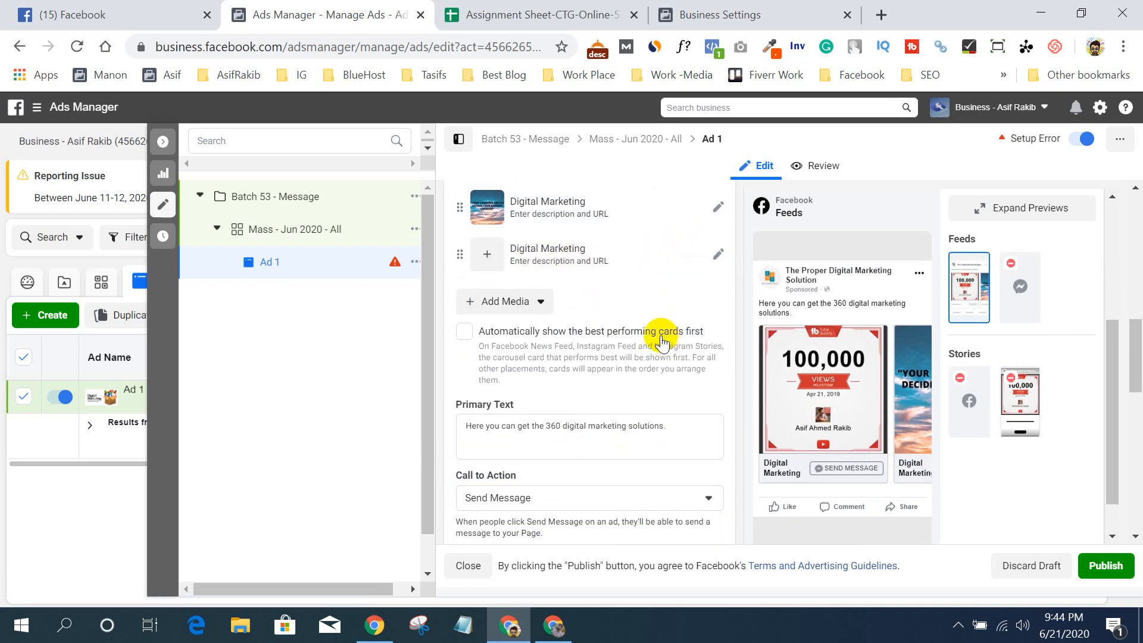
- Add two more image cards to the carousel
{"action": "scroll", "coordinate": [655, 327], "scroll_direction": "down", "scroll_amount": 6}
{"action": "scroll", "coordinate": [653, 325], "scroll_direction": "up", "scroll_amount": 2}
{"action": "scroll", "coordinate": [654, 325], "scroll_direction": "up", "scroll_amount": 3}
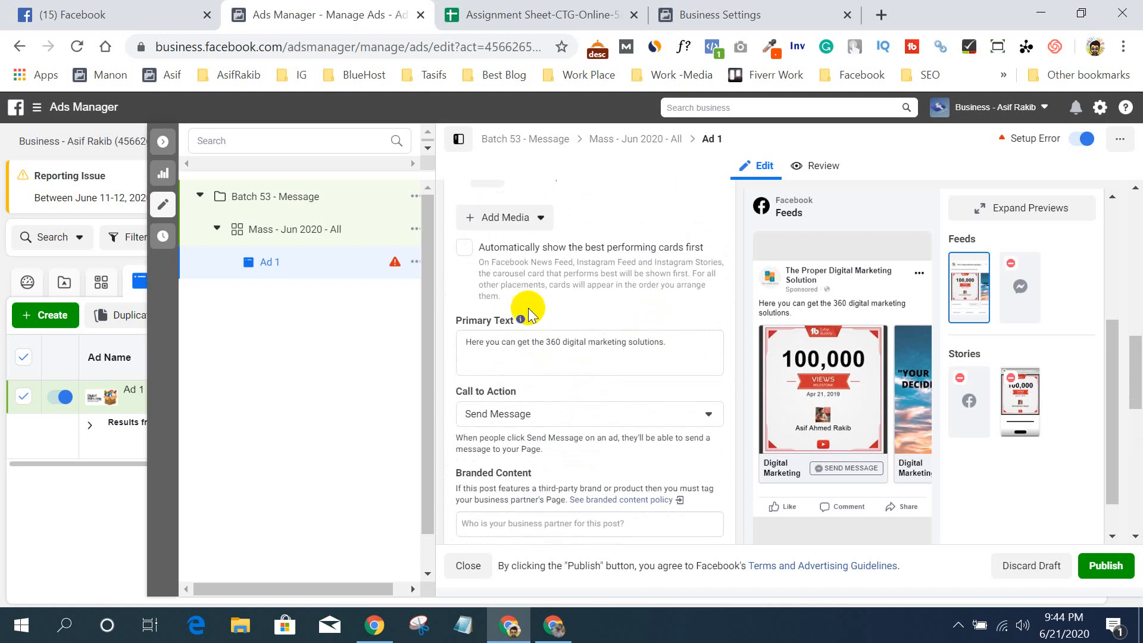
{"action": "left_click", "coordinate": [510, 217]}
{"action": "left_click", "coordinate": [518, 251]}
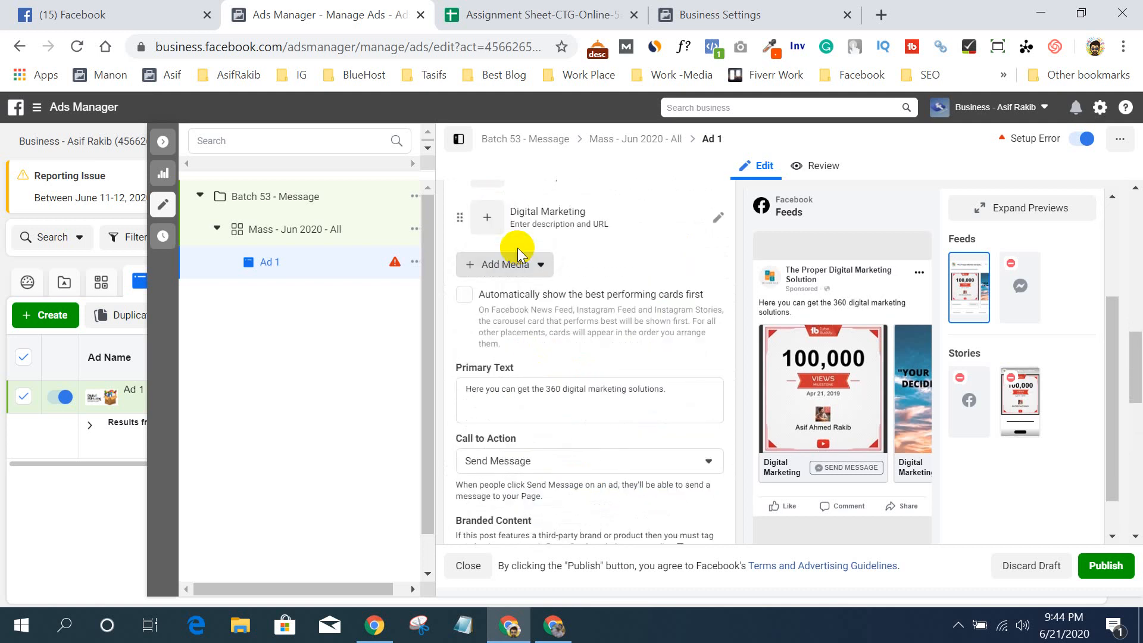
{"action": "scroll", "coordinate": [653, 378], "scroll_direction": "up", "scroll_amount": 3}
{"action": "left_click", "coordinate": [506, 447]}
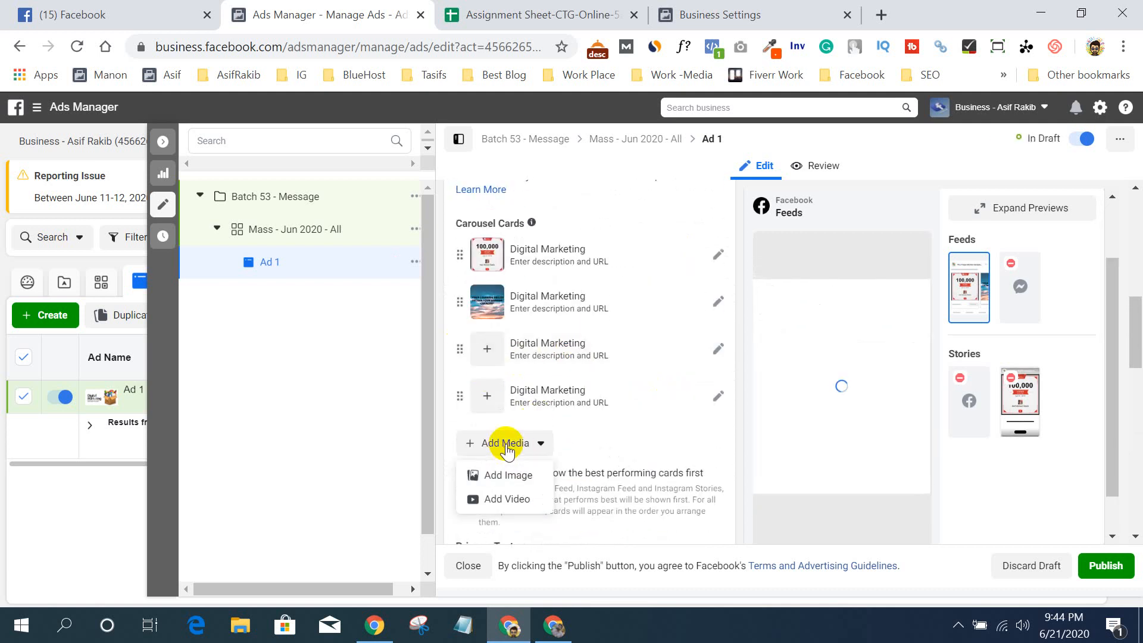
{"action": "left_click", "coordinate": [508, 474]}
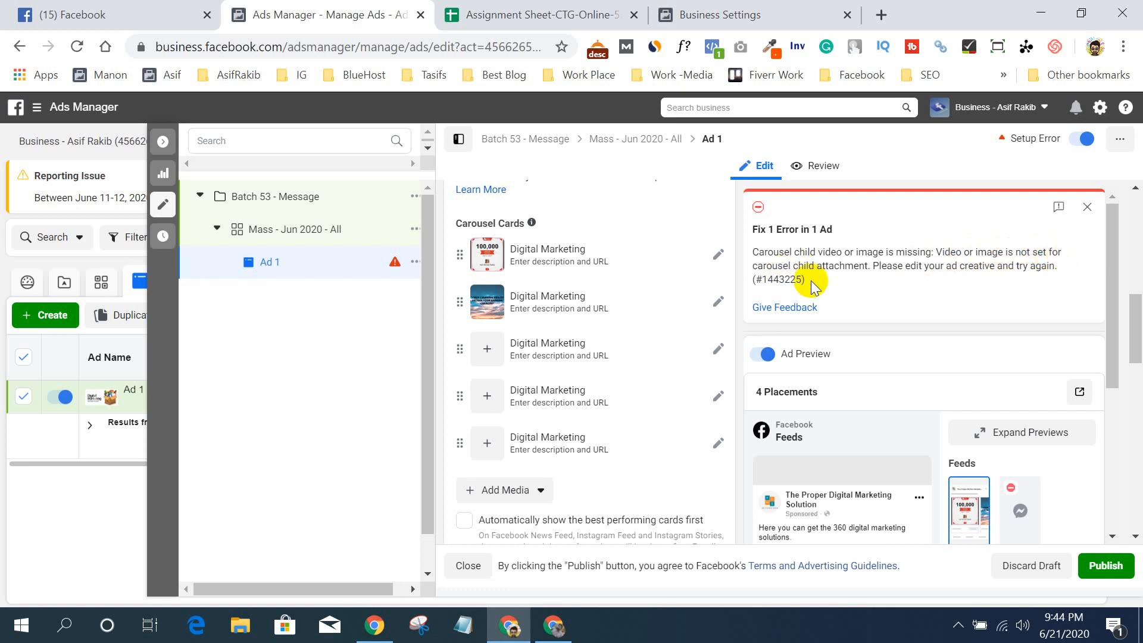
- Remove the three empty carousel cards, keeping only the two cards with images
{"action": "scroll", "coordinate": [845, 265], "scroll_direction": "down", "scroll_amount": 5}
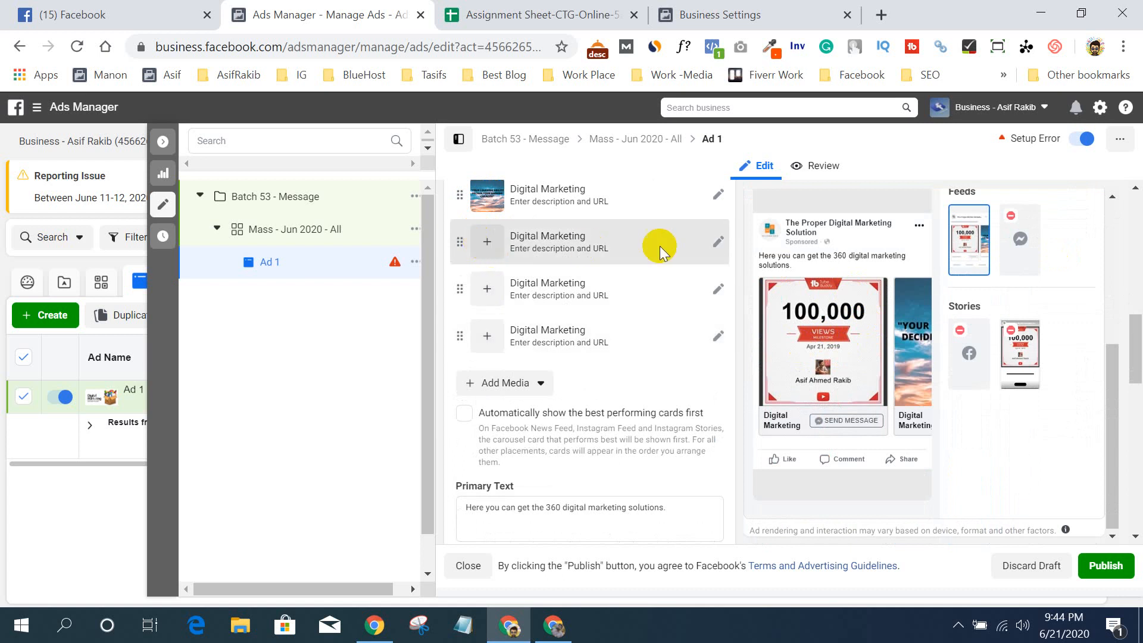
{"action": "left_click", "coordinate": [717, 242]}
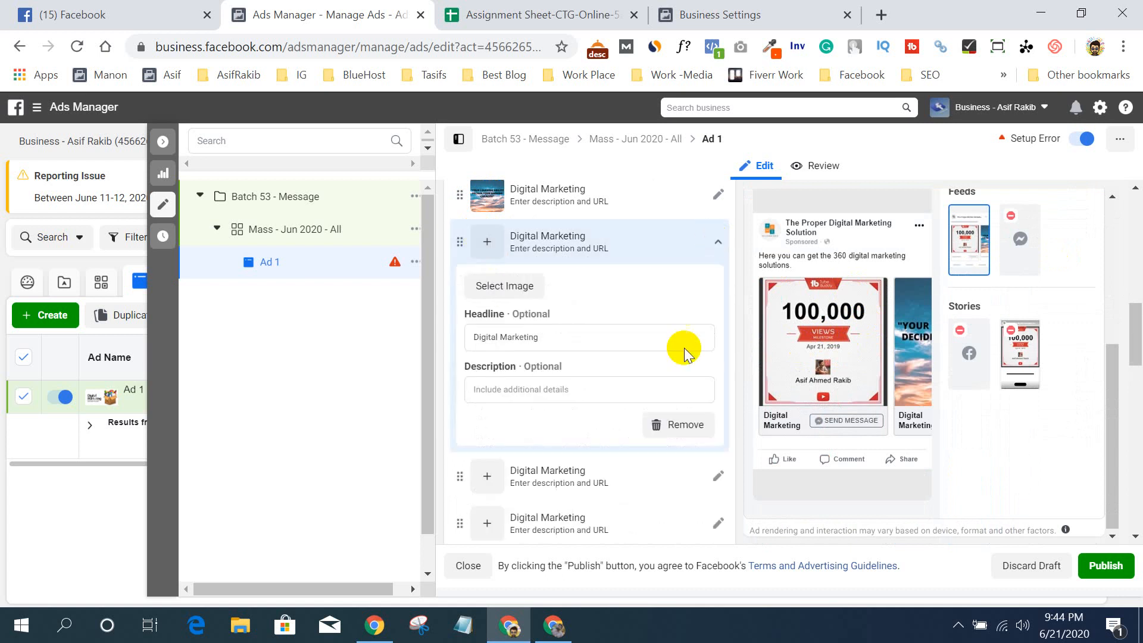
{"action": "left_click", "coordinate": [682, 420]}
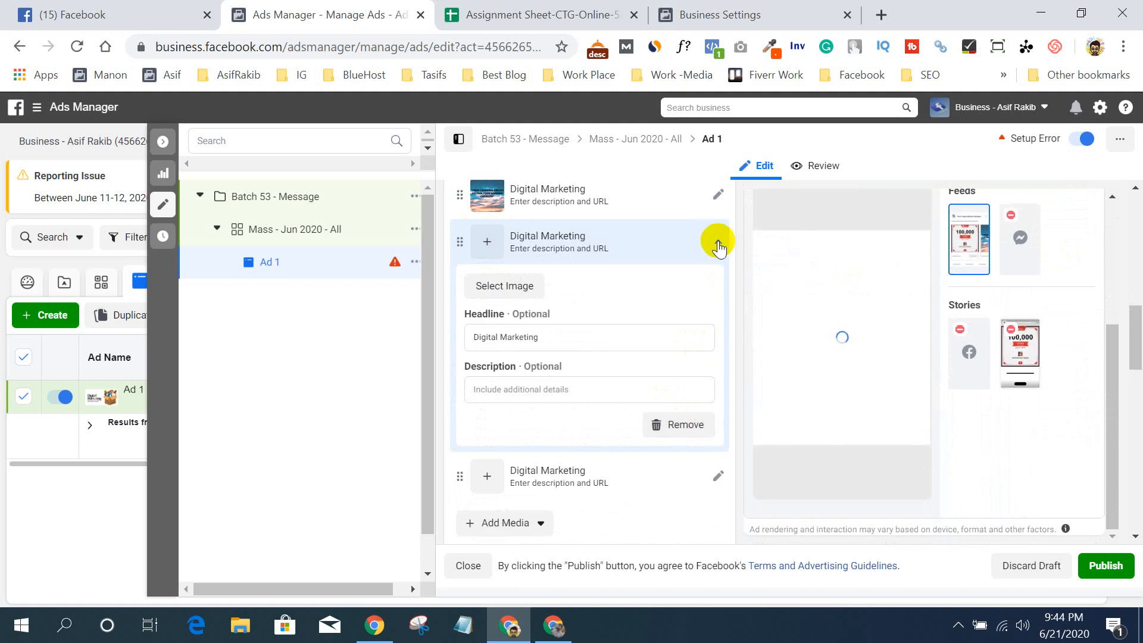
{"action": "left_click", "coordinate": [677, 425]}
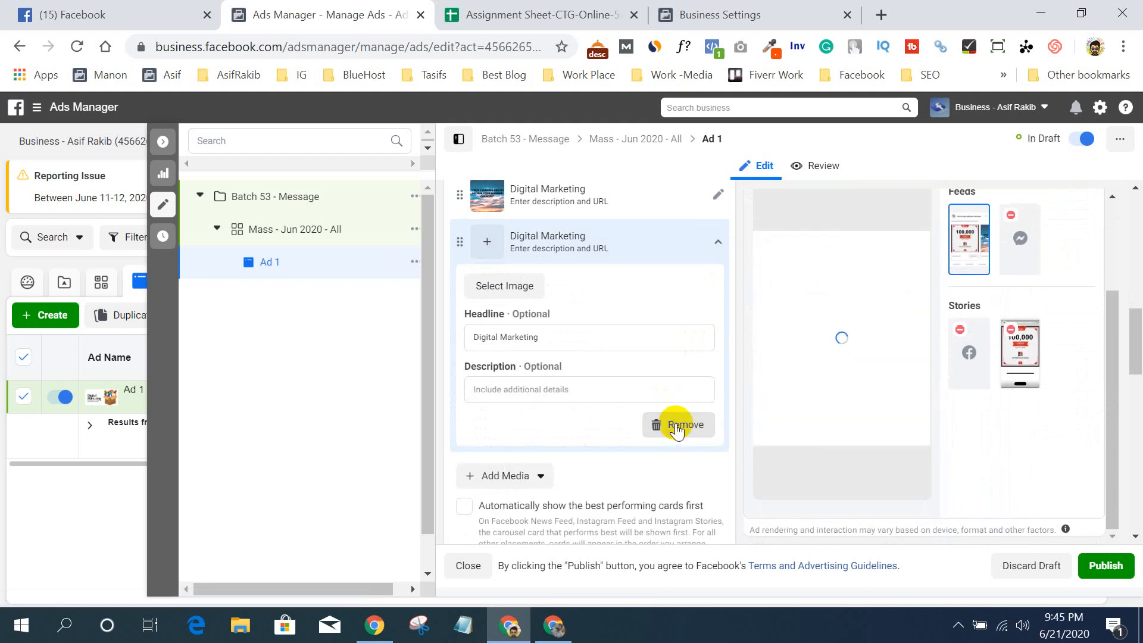
{"action": "left_click", "coordinate": [677, 425]}
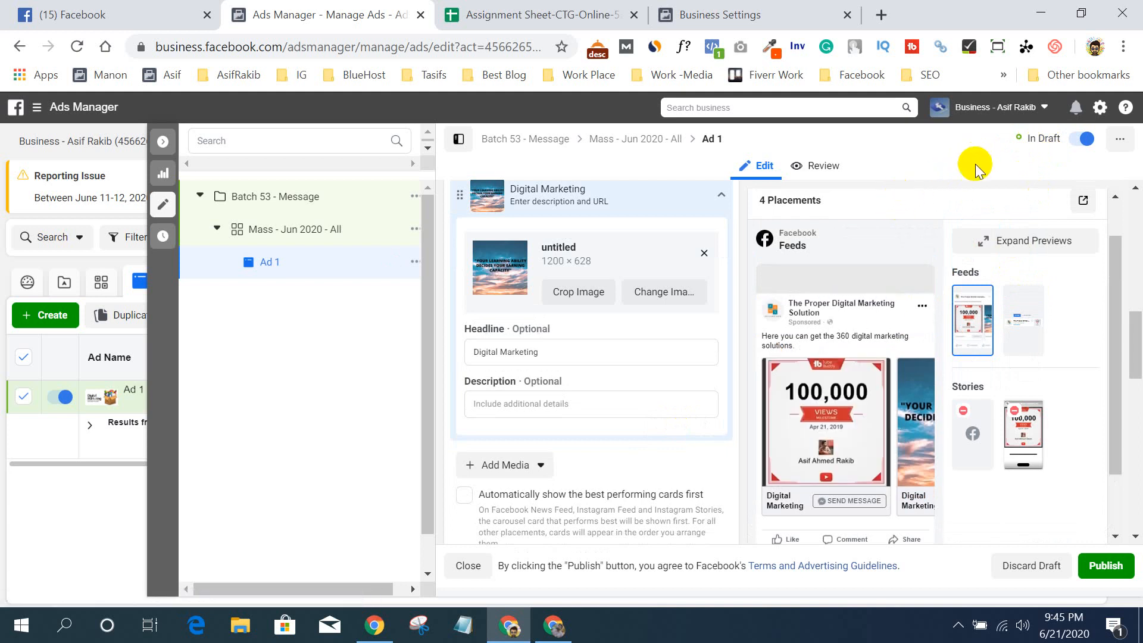
- Examine the two-card carousel in the Facebook Feeds preview and look over the primary text and call to action settings
{"action": "scroll", "coordinate": [866, 421], "scroll_direction": "down", "scroll_amount": 2}
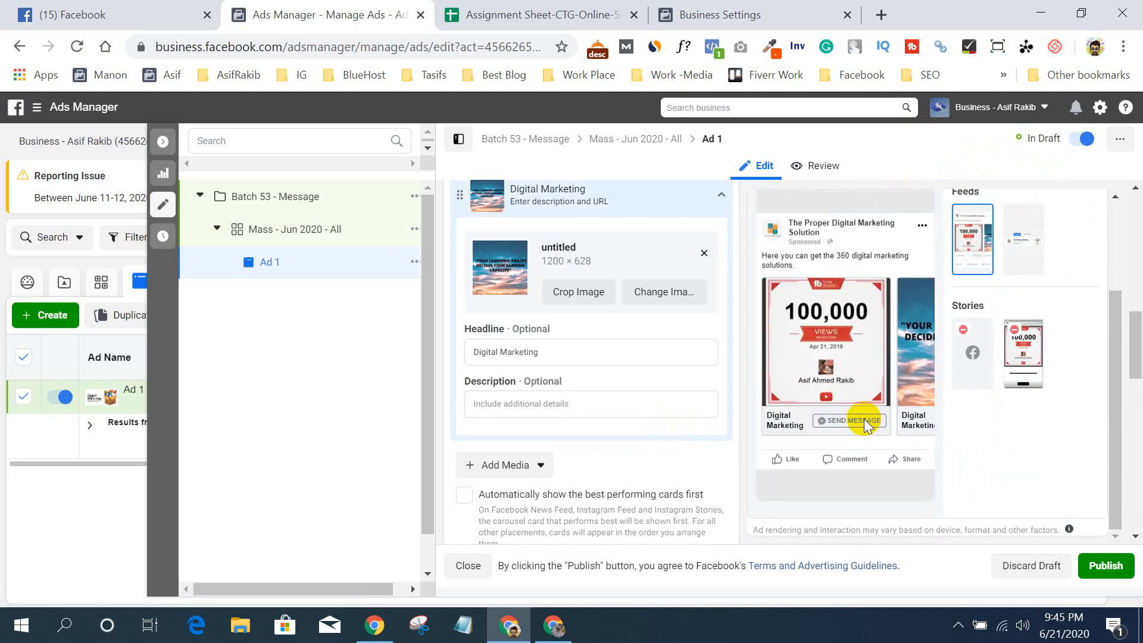
{"action": "scroll", "coordinate": [864, 419], "scroll_direction": "up", "scroll_amount": 3}
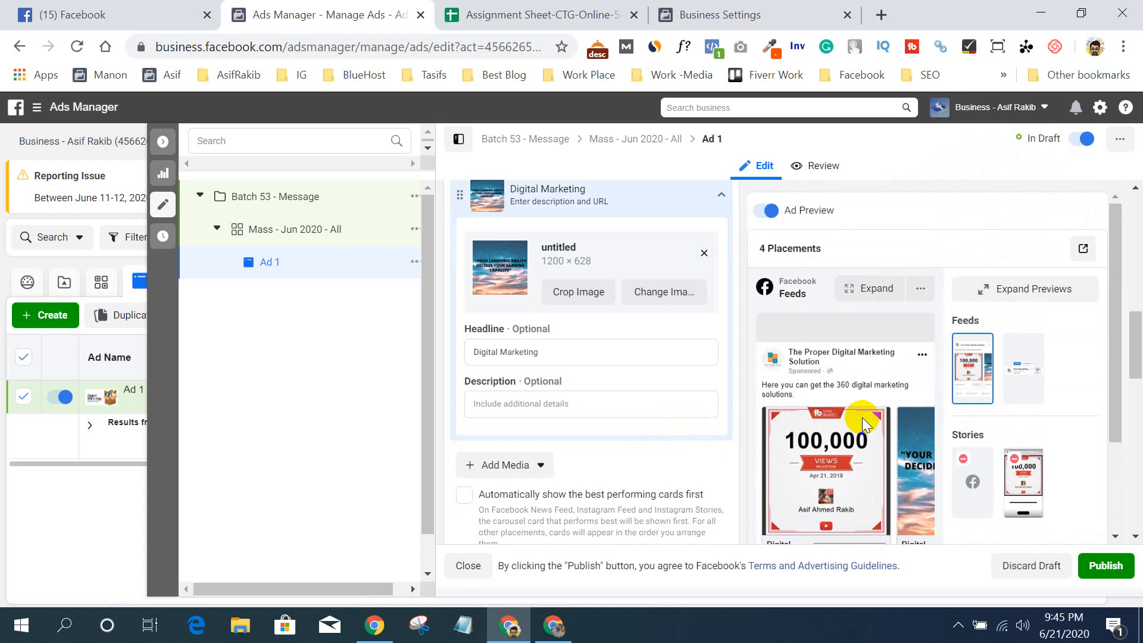
{"action": "scroll", "coordinate": [895, 339], "scroll_direction": "down", "scroll_amount": 2}
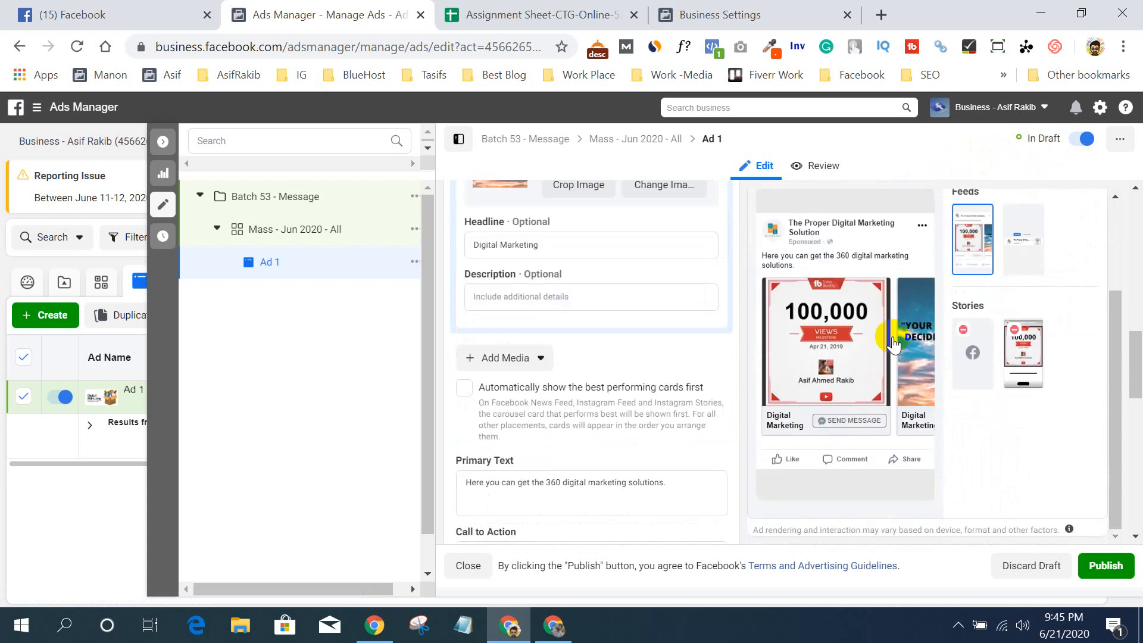
{"action": "scroll", "coordinate": [893, 342], "scroll_direction": "up", "scroll_amount": 3}
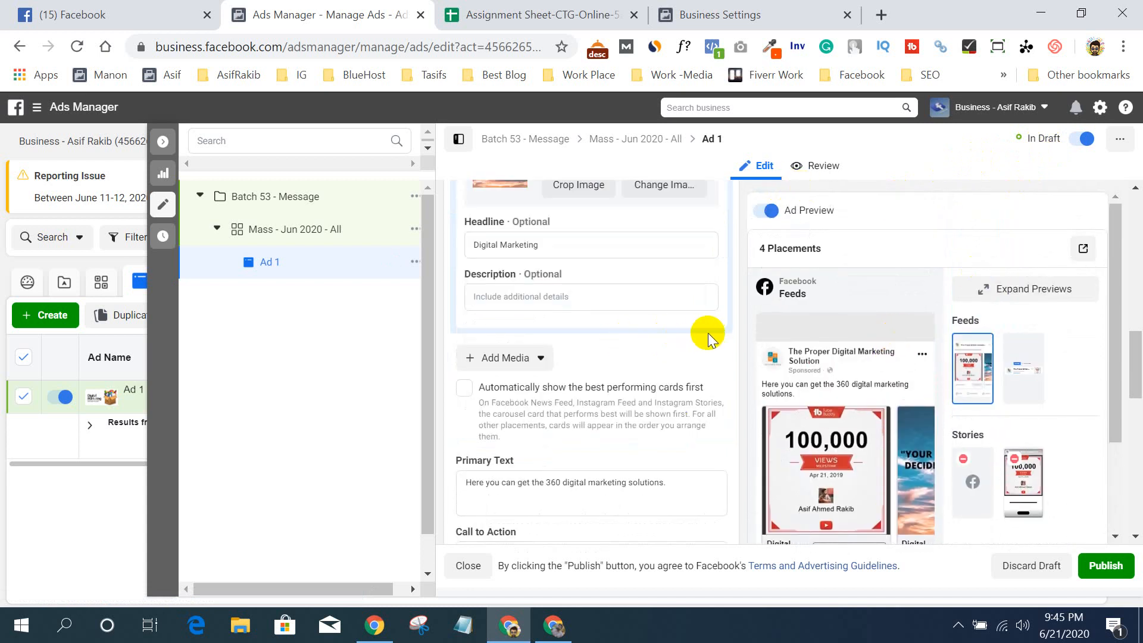
{"action": "scroll", "coordinate": [714, 330], "scroll_direction": "down", "scroll_amount": 5}
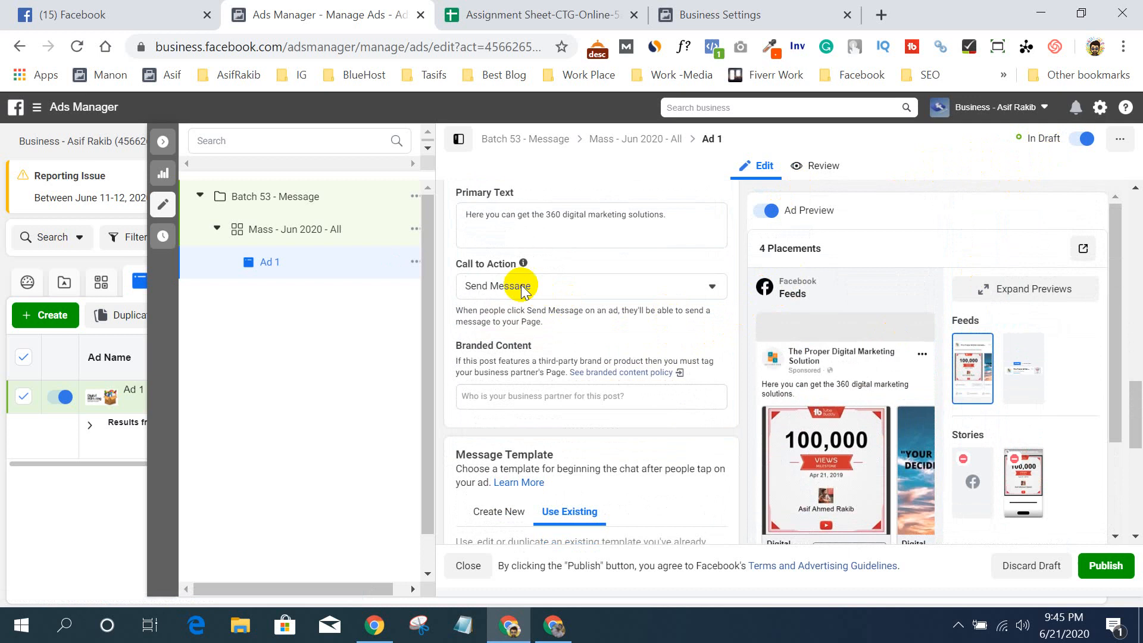
- Examine Ad 1's Send Message call to action in the ad preview, and look over the message template and tracking settings
{"action": "left_click", "coordinate": [563, 286]}
{"action": "left_click", "coordinate": [563, 285]}
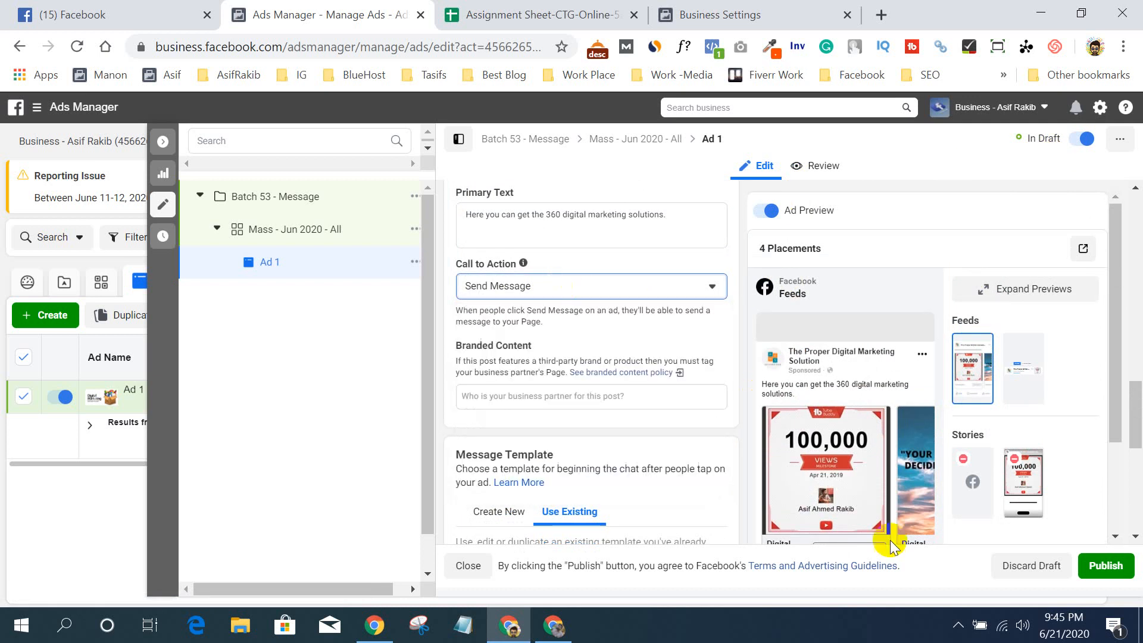
{"action": "scroll", "coordinate": [881, 494], "scroll_direction": "down", "scroll_amount": 3}
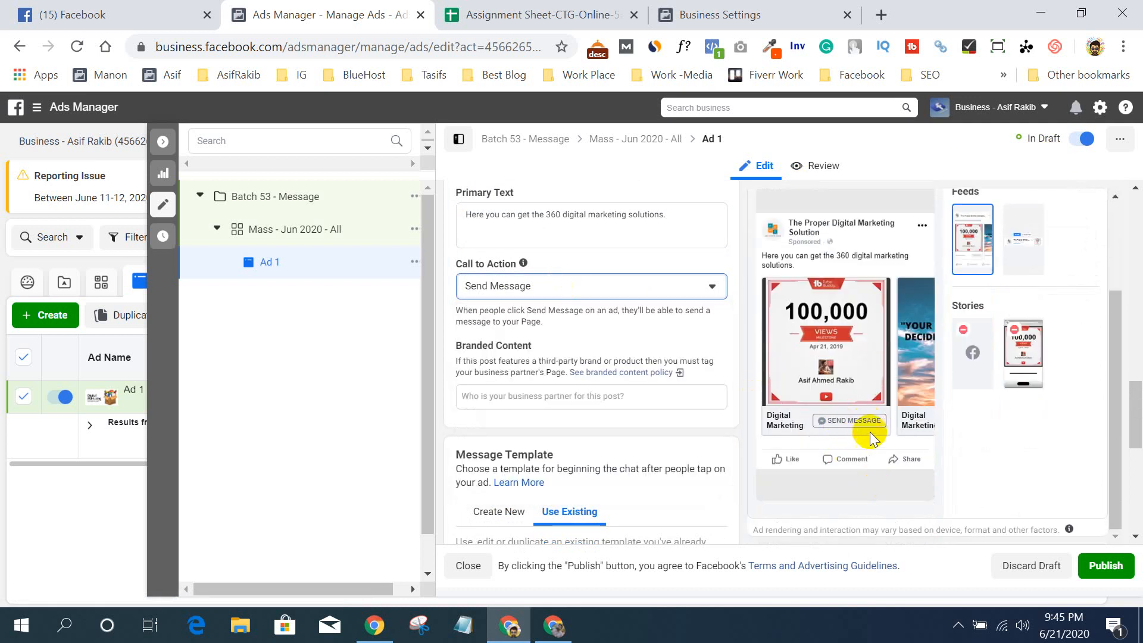
{"action": "scroll", "coordinate": [902, 416], "scroll_direction": "up", "scroll_amount": 3}
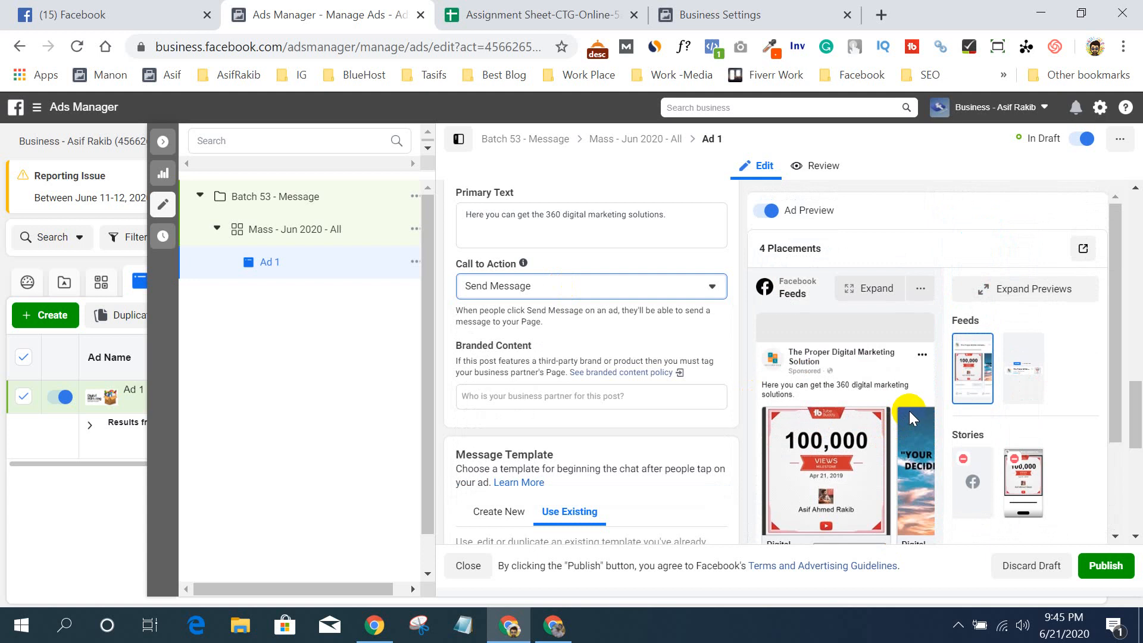
{"action": "scroll", "coordinate": [909, 411], "scroll_direction": "down", "scroll_amount": 3}
{"action": "scroll", "coordinate": [659, 400], "scroll_direction": "down", "scroll_amount": 5}
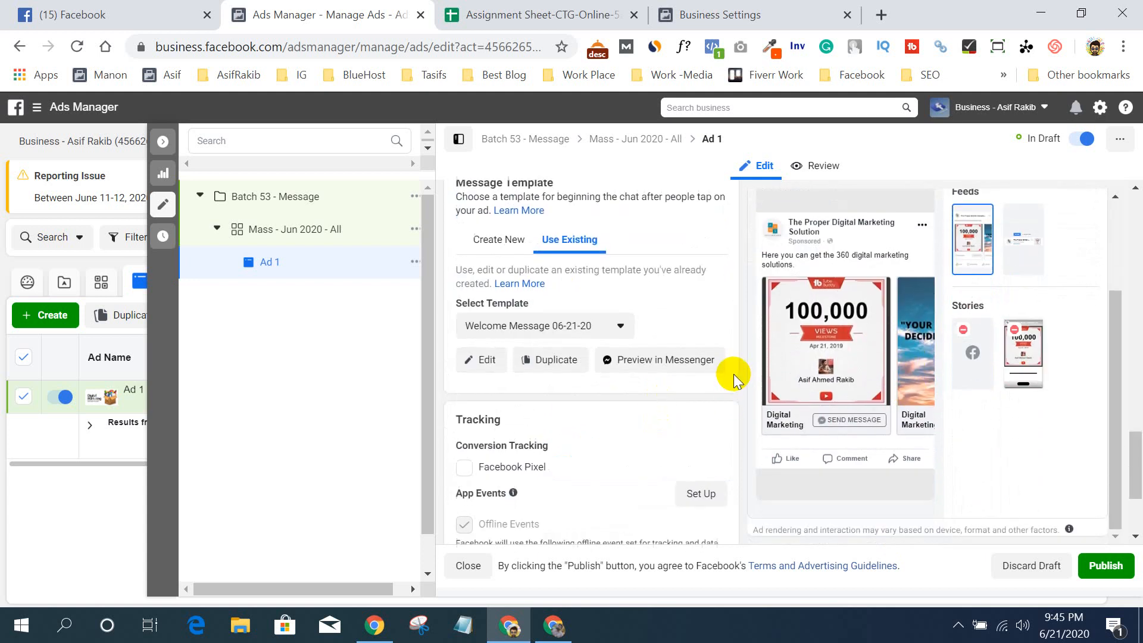
{"action": "scroll", "coordinate": [694, 357], "scroll_direction": "down", "scroll_amount": 3}
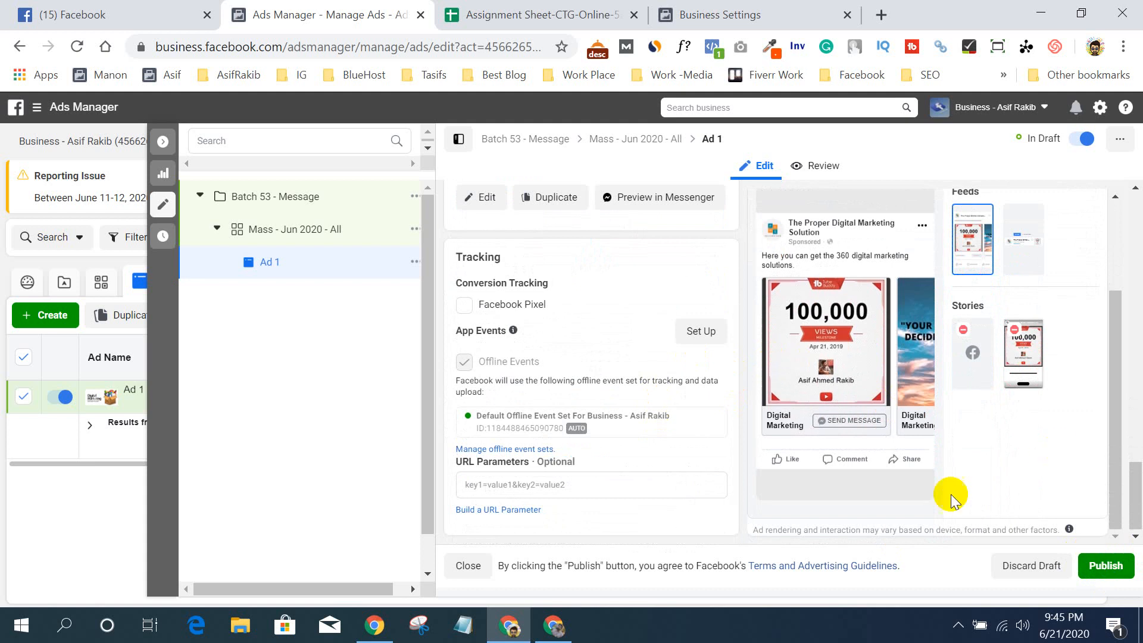
{"action": "scroll", "coordinate": [646, 459], "scroll_direction": "up", "scroll_amount": 5}
{"action": "scroll", "coordinate": [646, 459], "scroll_direction": "up", "scroll_amount": 10}
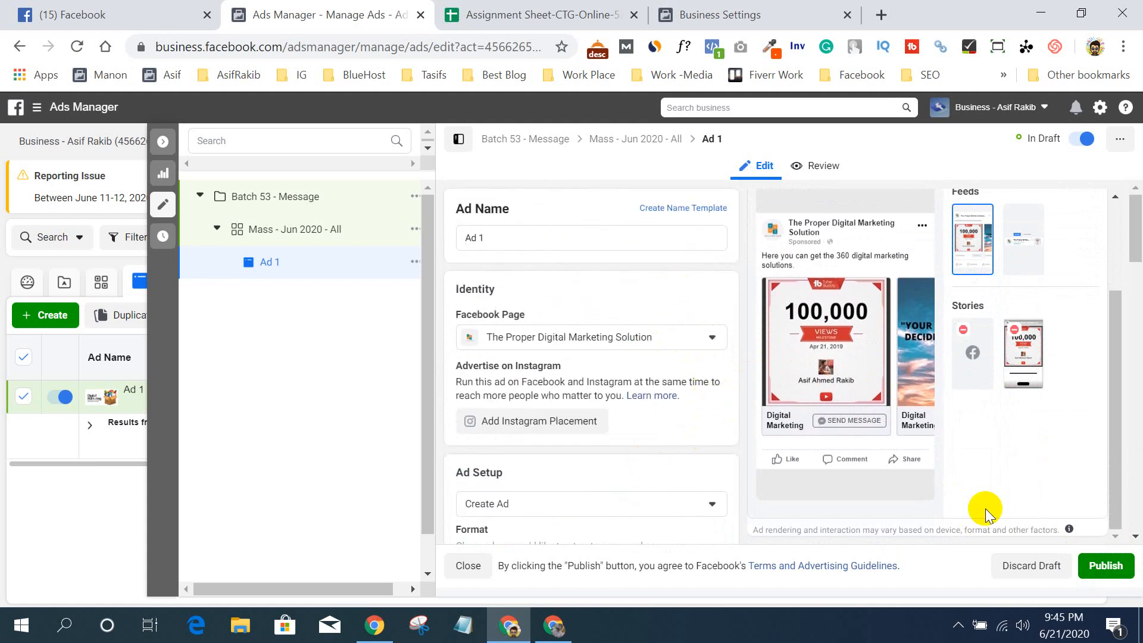
- Close the ad editor without publishing the draft, and open the Batch 53 - Message campaign's ads from the campaign list
{"action": "left_click", "coordinate": [158, 143]}
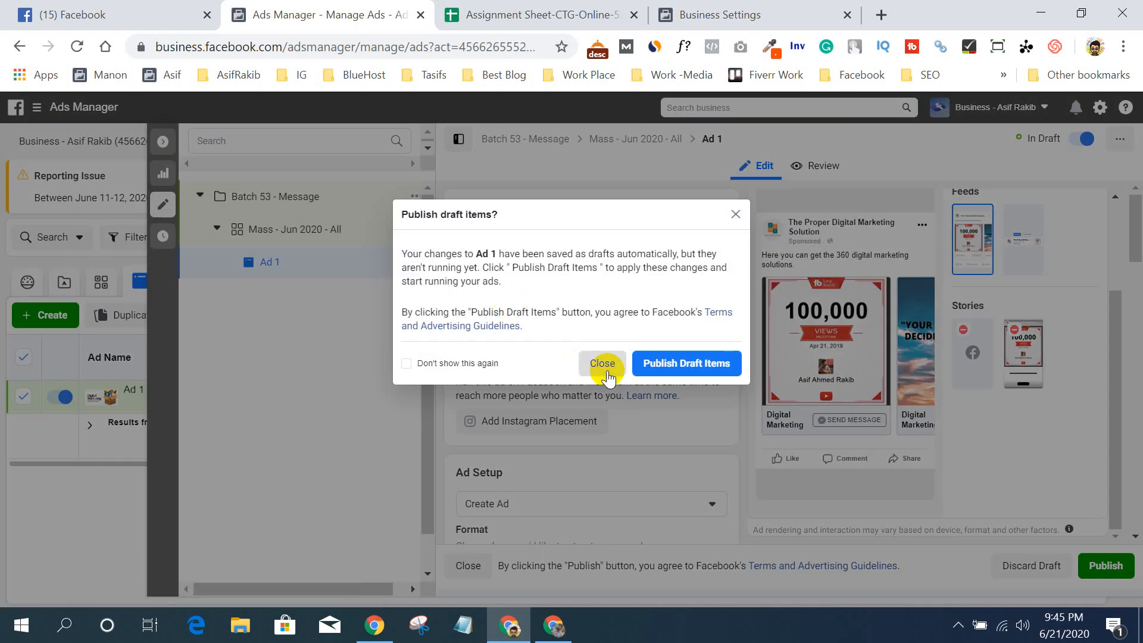
{"action": "left_click", "coordinate": [607, 371]}
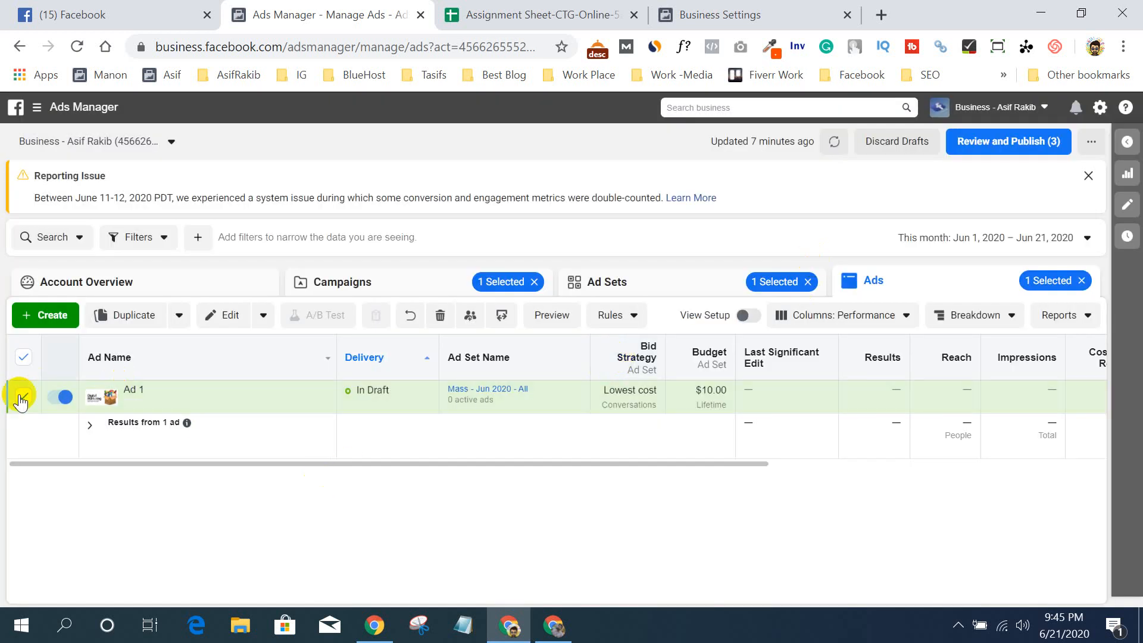
{"action": "left_click", "coordinate": [403, 286]}
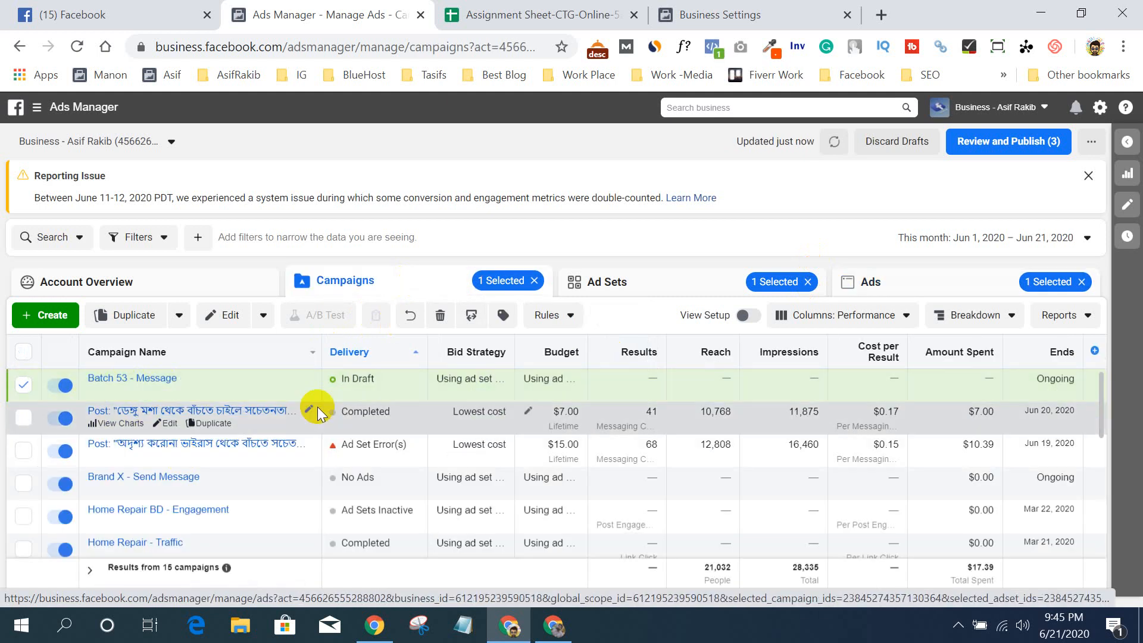
{"action": "left_click", "coordinate": [131, 385]}
{"action": "left_click", "coordinate": [135, 379]}
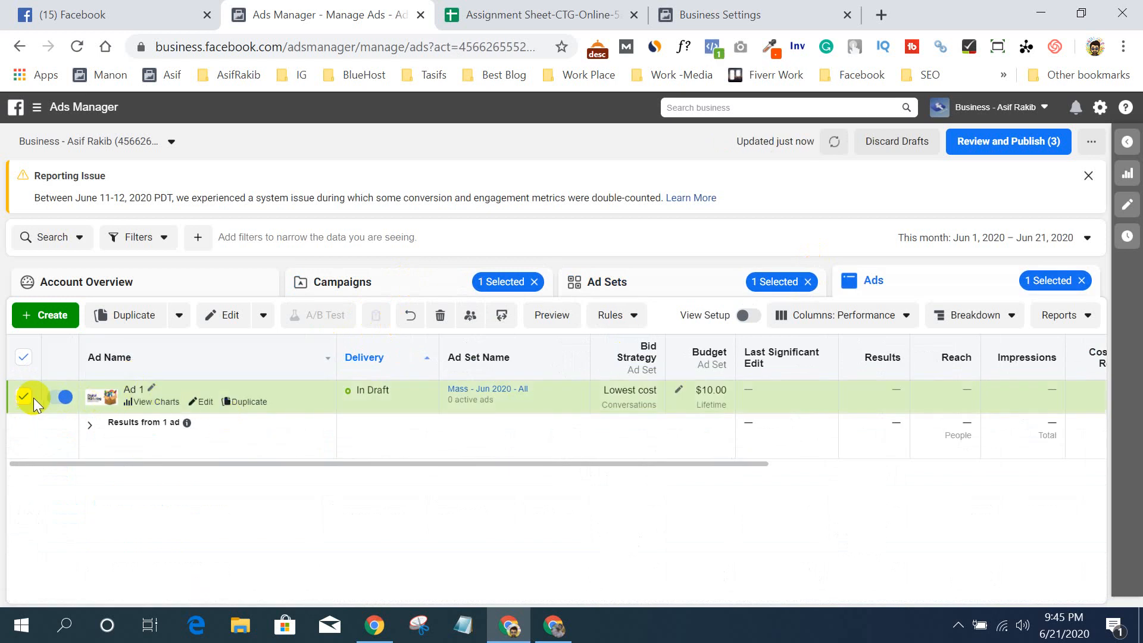
- Open the preview of Ad 1 and examine how the carousel looks in the Mobile News Feed
{"action": "left_click", "coordinate": [552, 315]}
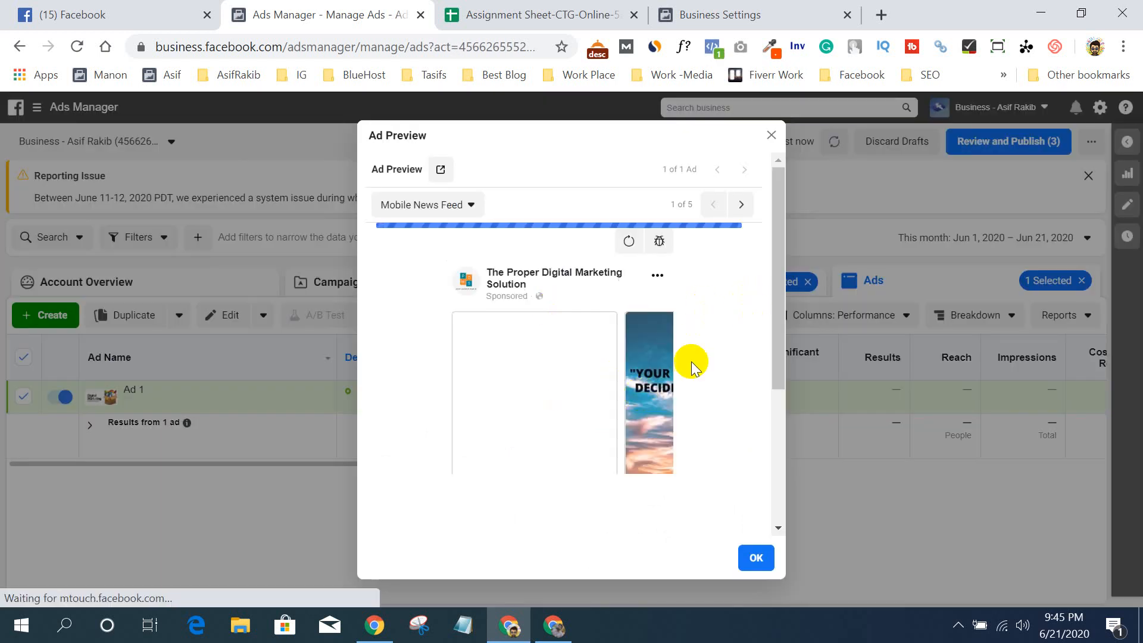
{"action": "scroll", "coordinate": [772, 301], "scroll_direction": "down", "scroll_amount": 1}
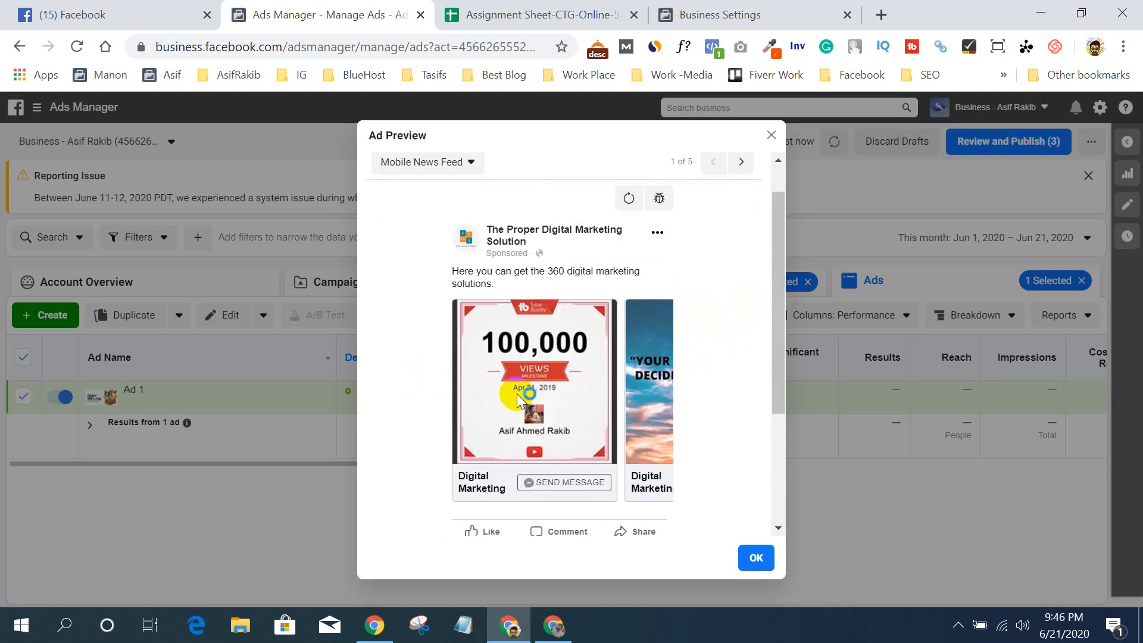
{"action": "scroll", "coordinate": [506, 359], "scroll_direction": "up", "scroll_amount": 1}
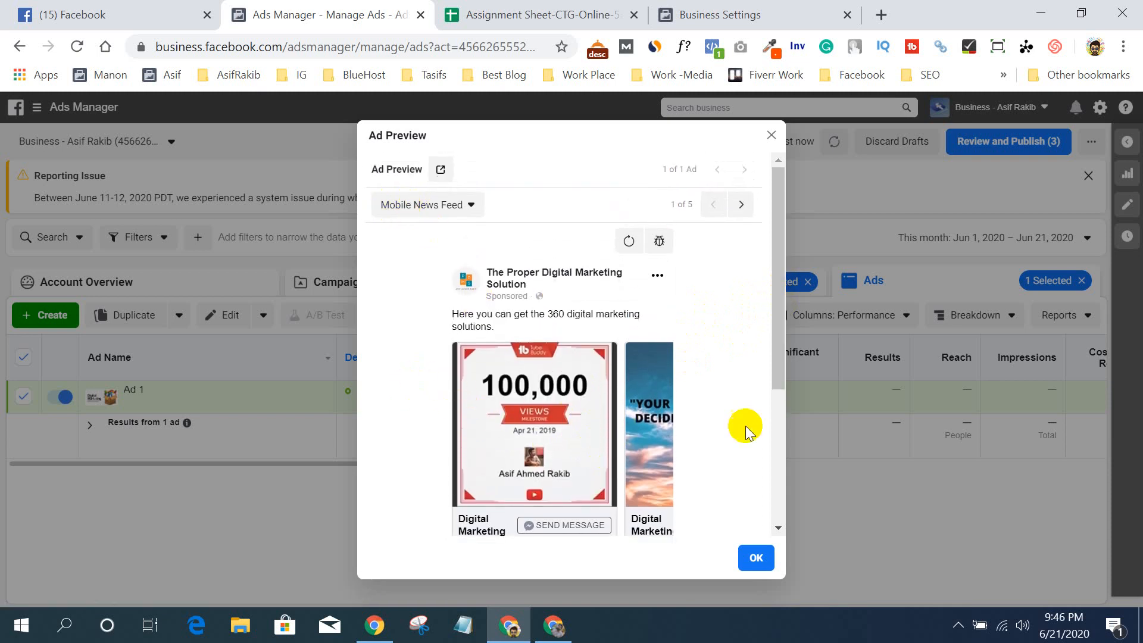
{"action": "left_click_drag", "start_coordinate": [779, 313], "coordinate": [779, 335]}
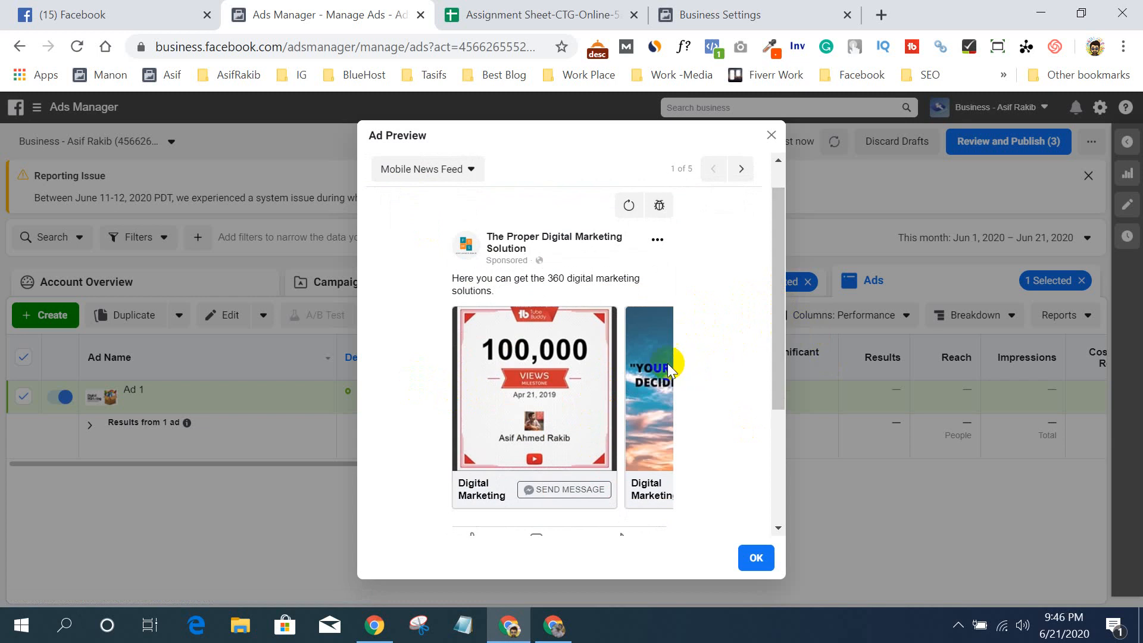
- Switch the ad preview to Desktop News Feed and browse through both carousel cards and back
{"action": "left_click", "coordinate": [466, 169]}
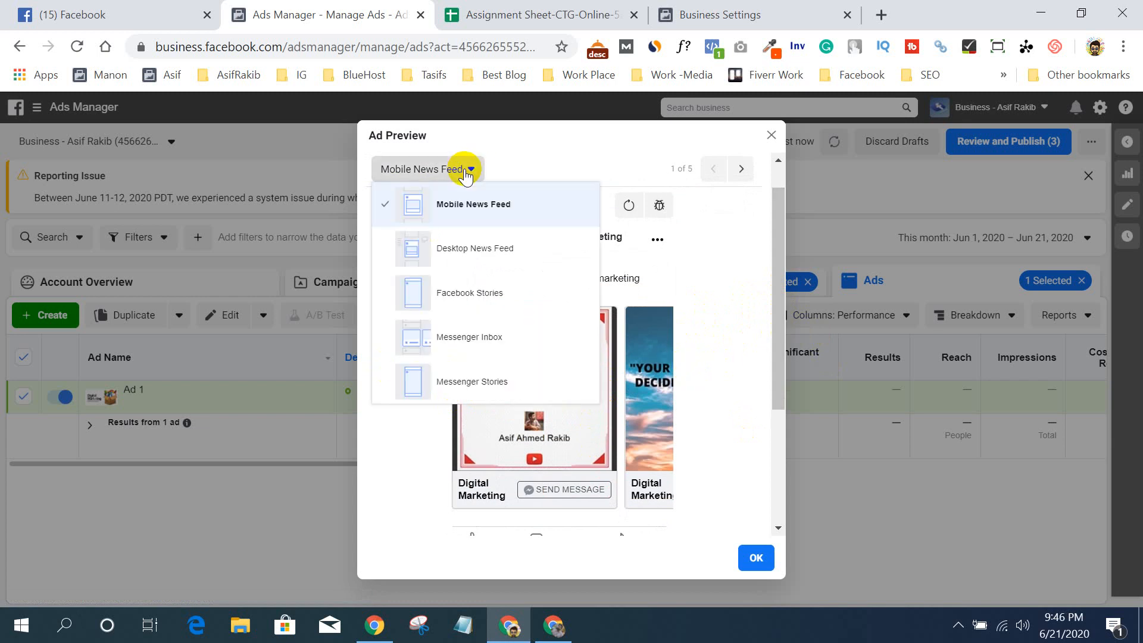
{"action": "left_click", "coordinate": [473, 255]}
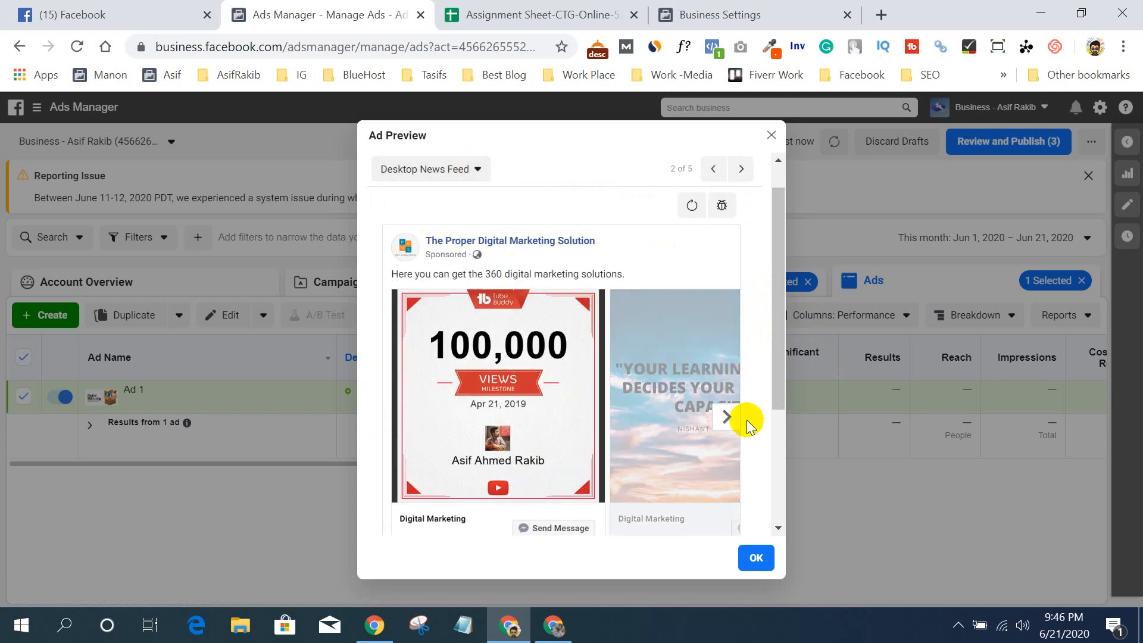
{"action": "left_click", "coordinate": [726, 420]}
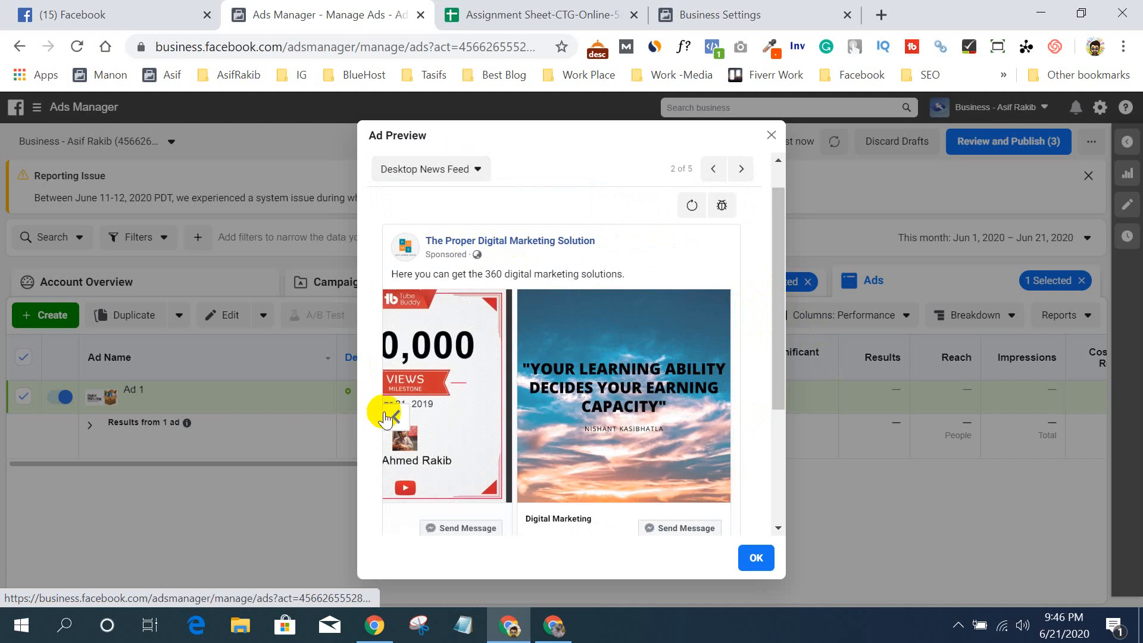
{"action": "left_click", "coordinate": [391, 414]}
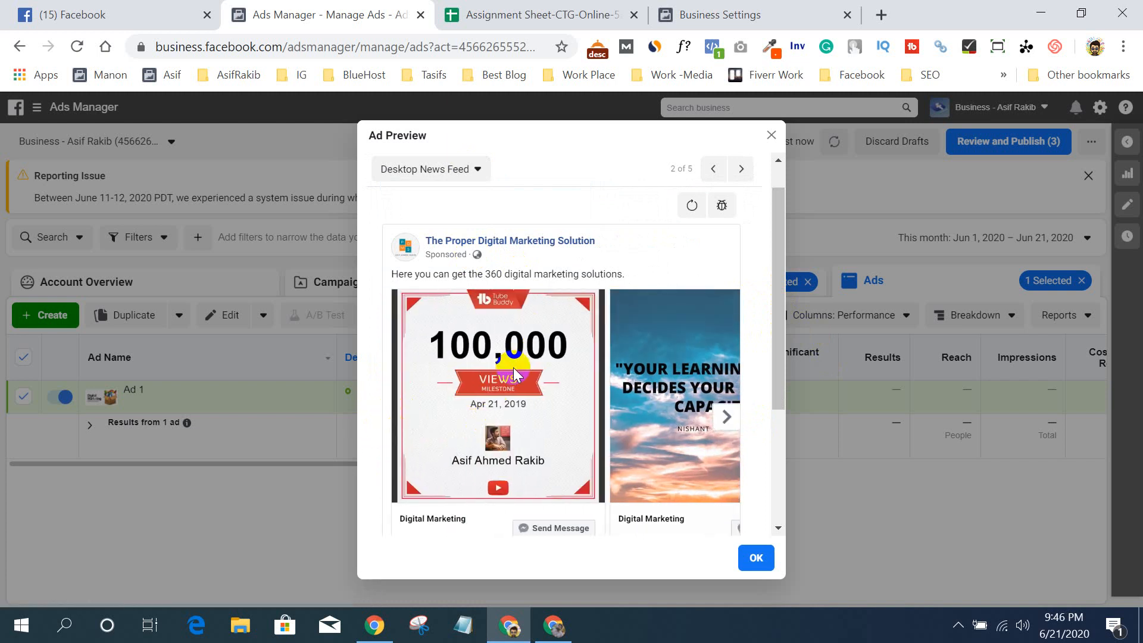
{"action": "left_click", "coordinate": [727, 417]}
{"action": "left_click", "coordinate": [392, 416]}
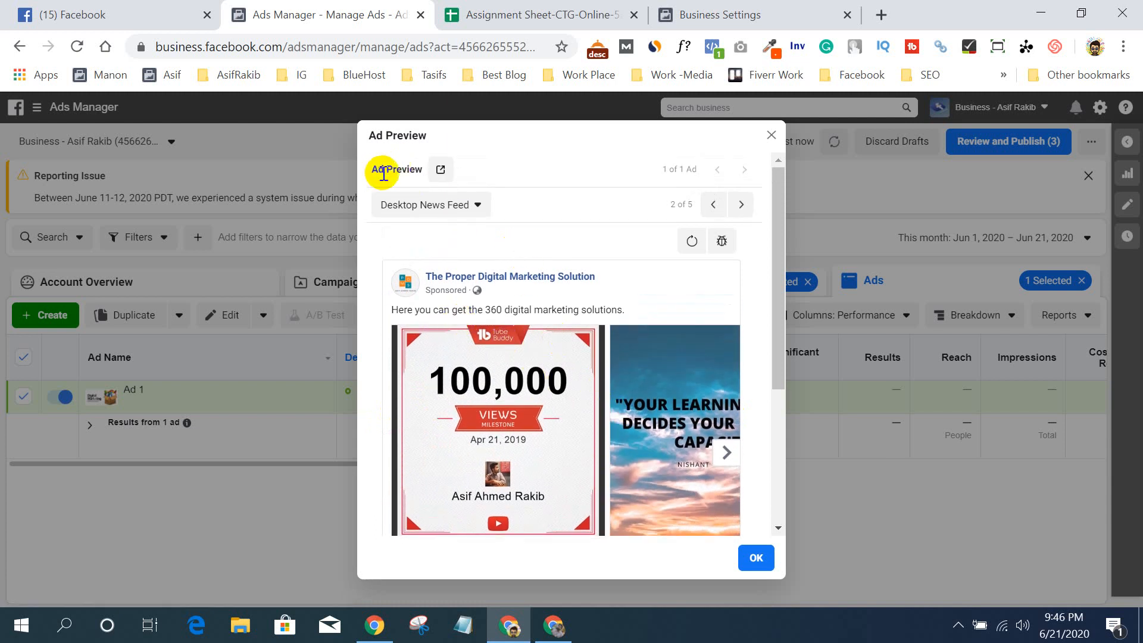
- Check the options for previewing the ad on a device, and close the ad preview
{"action": "left_click", "coordinate": [441, 171]}
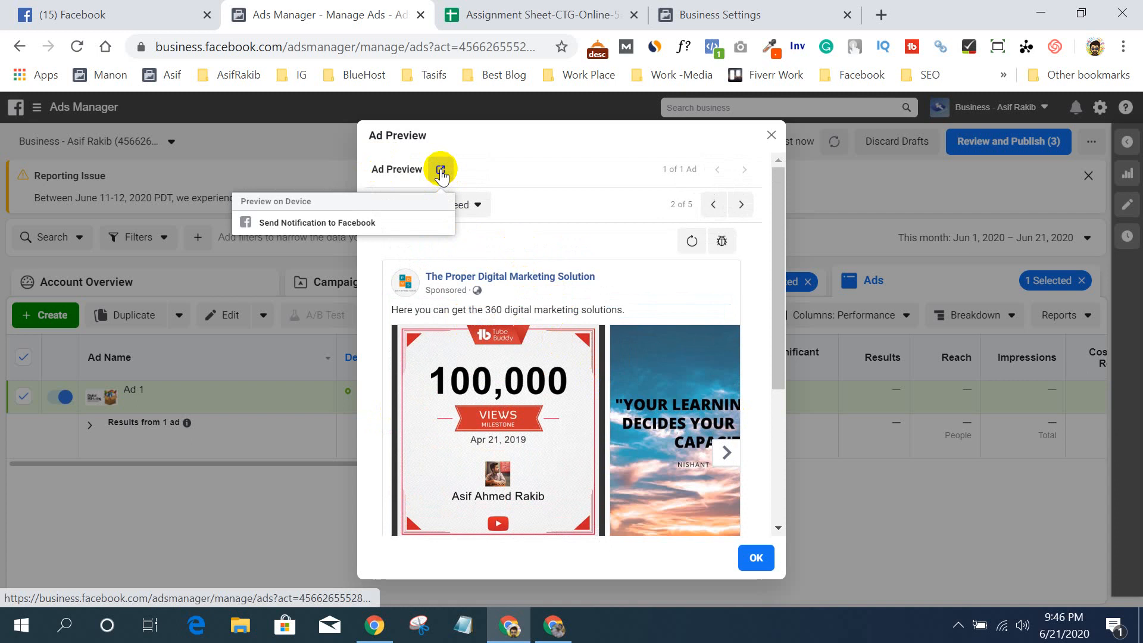
{"action": "left_click", "coordinate": [441, 171]}
{"action": "left_click", "coordinate": [441, 171]}
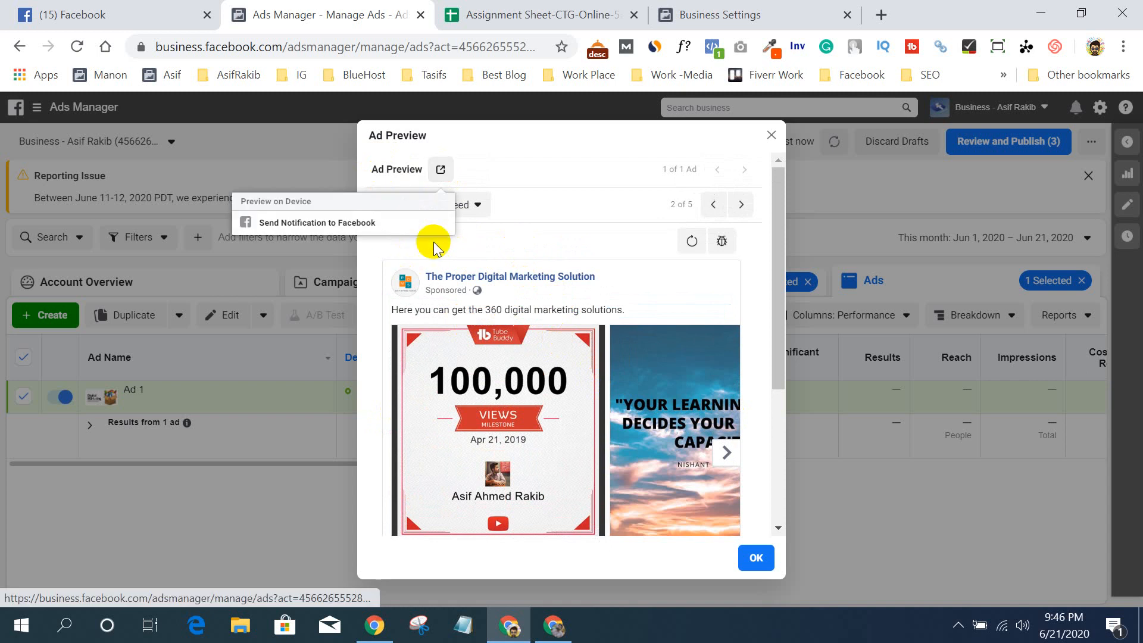
{"action": "left_click", "coordinate": [441, 169]}
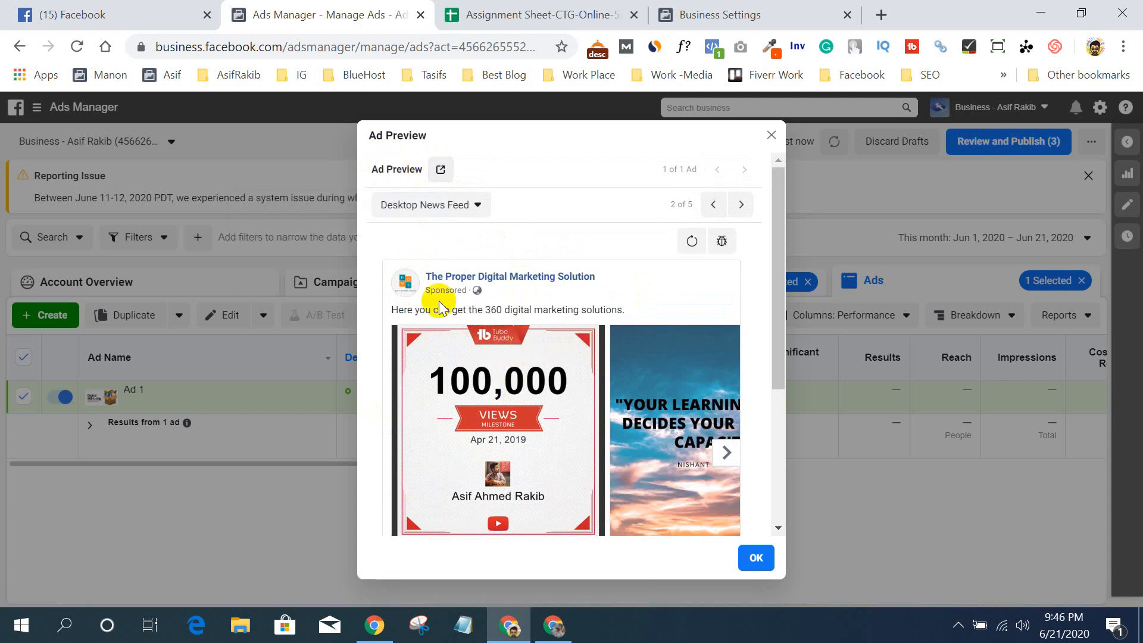
{"action": "left_click", "coordinate": [772, 138]}
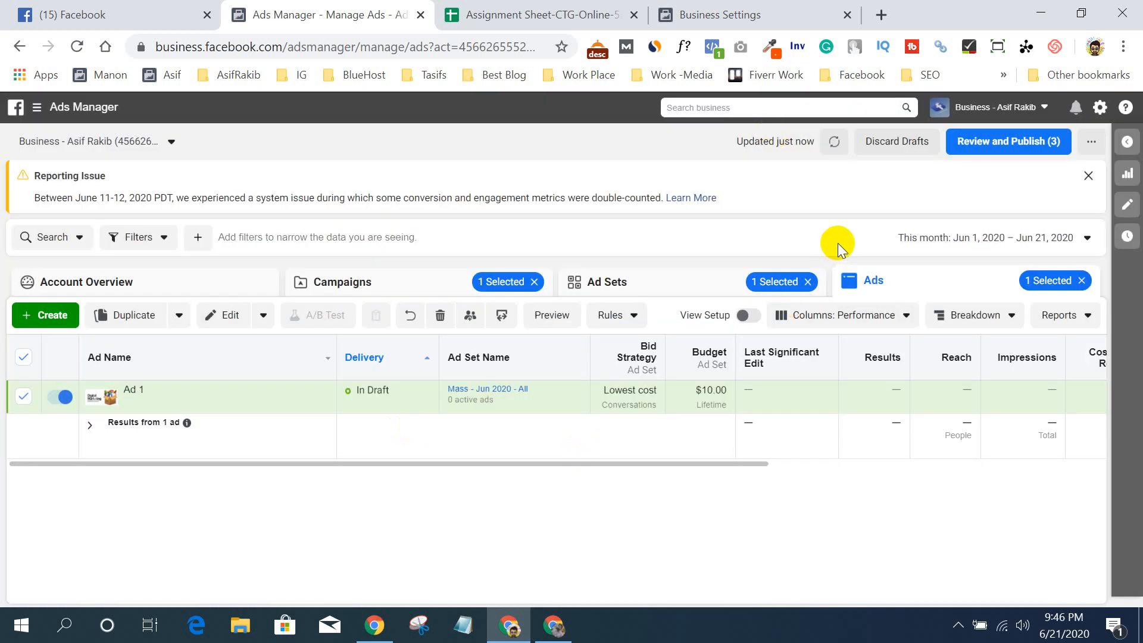
- Return to the campaign list and discard all unpublished drafts in the ad account
{"action": "left_click", "coordinate": [404, 282]}
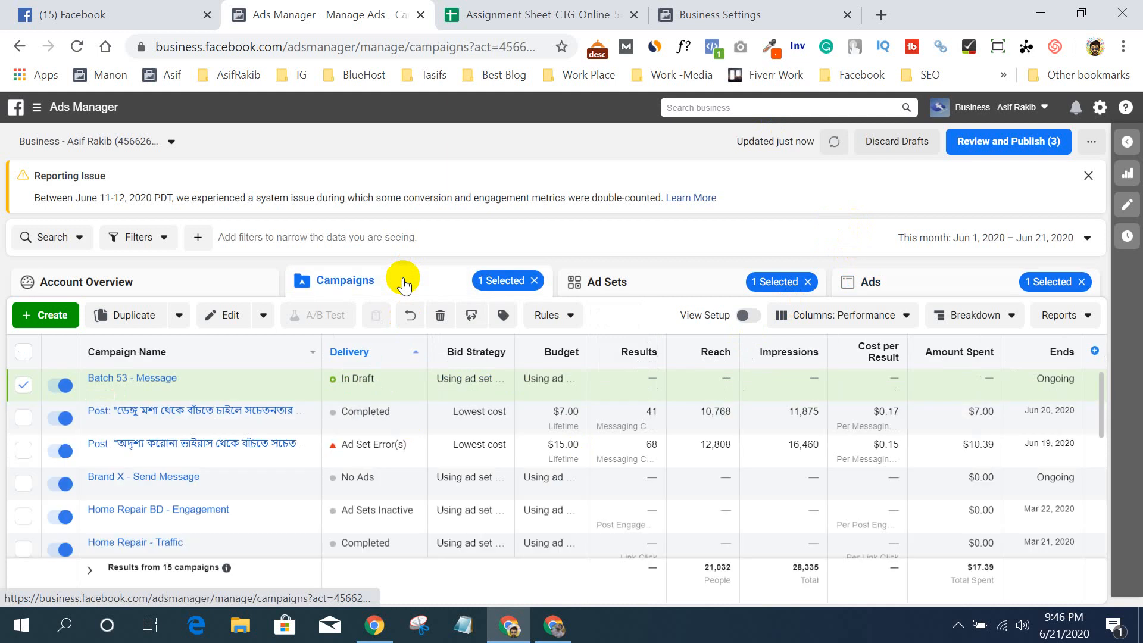
{"action": "left_click", "coordinate": [889, 141]}
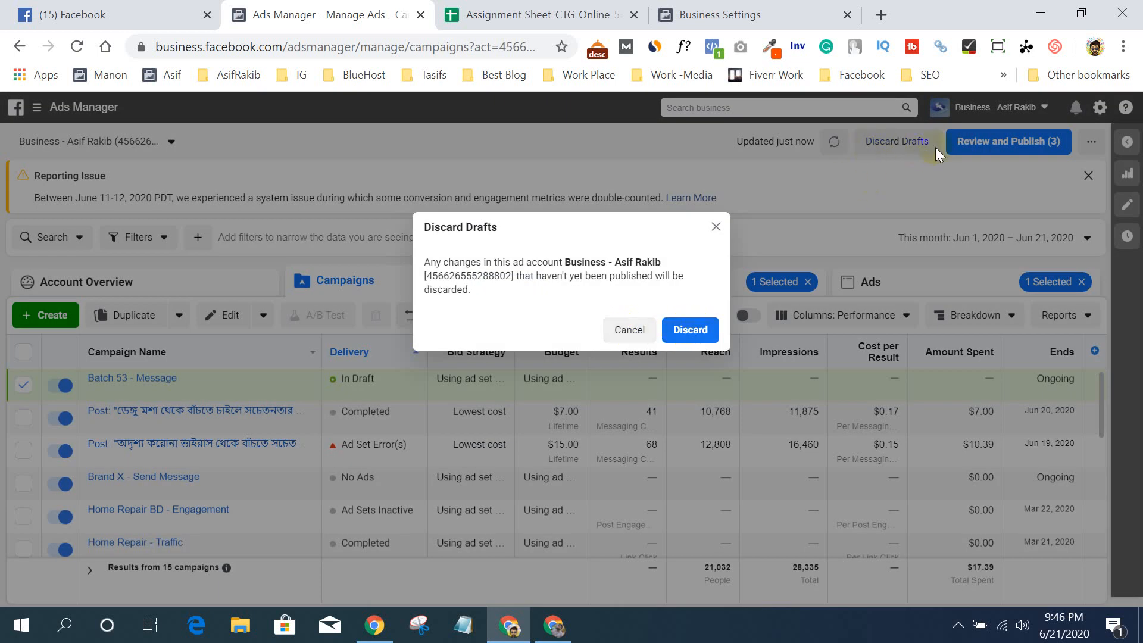
{"action": "left_click", "coordinate": [690, 334]}
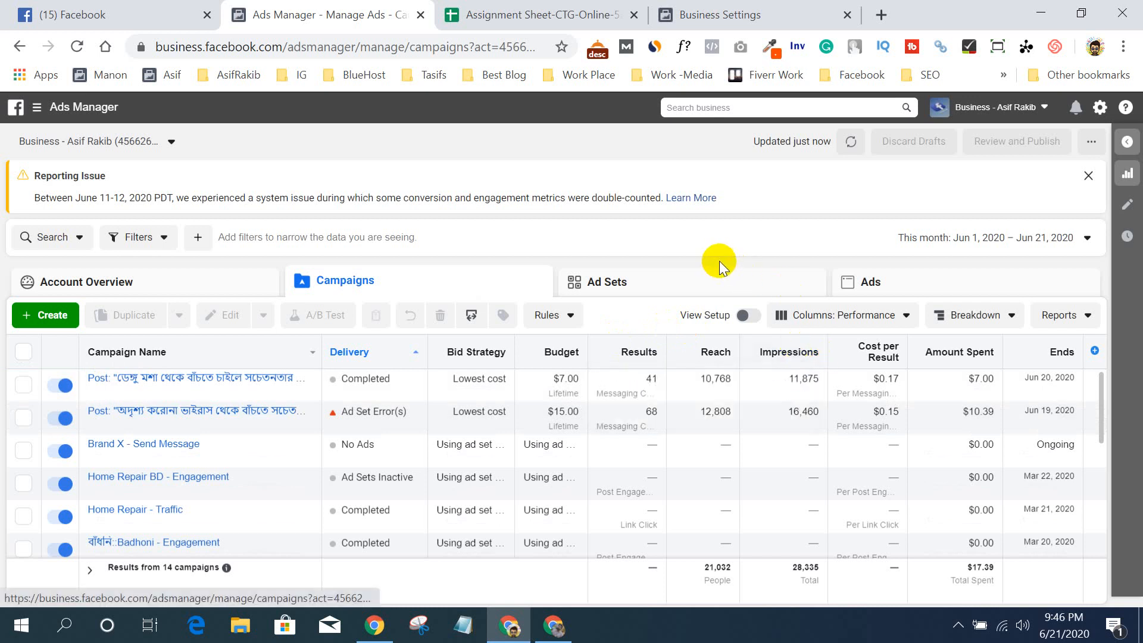
- Start creating a new campaign and switch from Quick Creation to the guided flow with the marketing objectives
{"action": "left_click", "coordinate": [65, 314]}
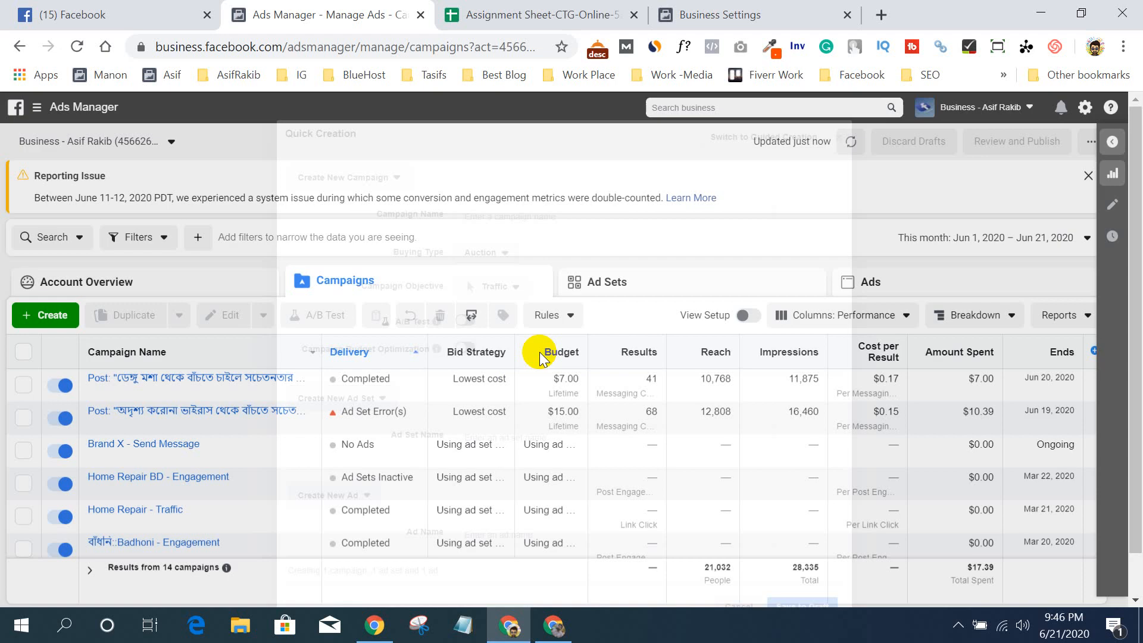
{"action": "left_click", "coordinate": [778, 140]}
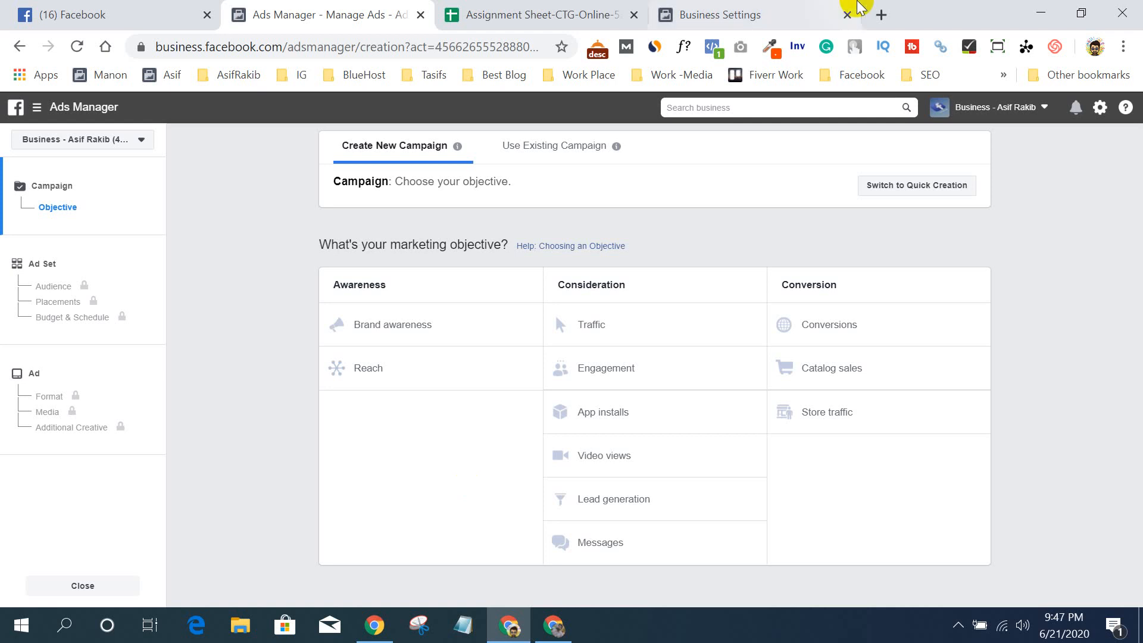
{"action": "left_click", "coordinate": [881, 15]}
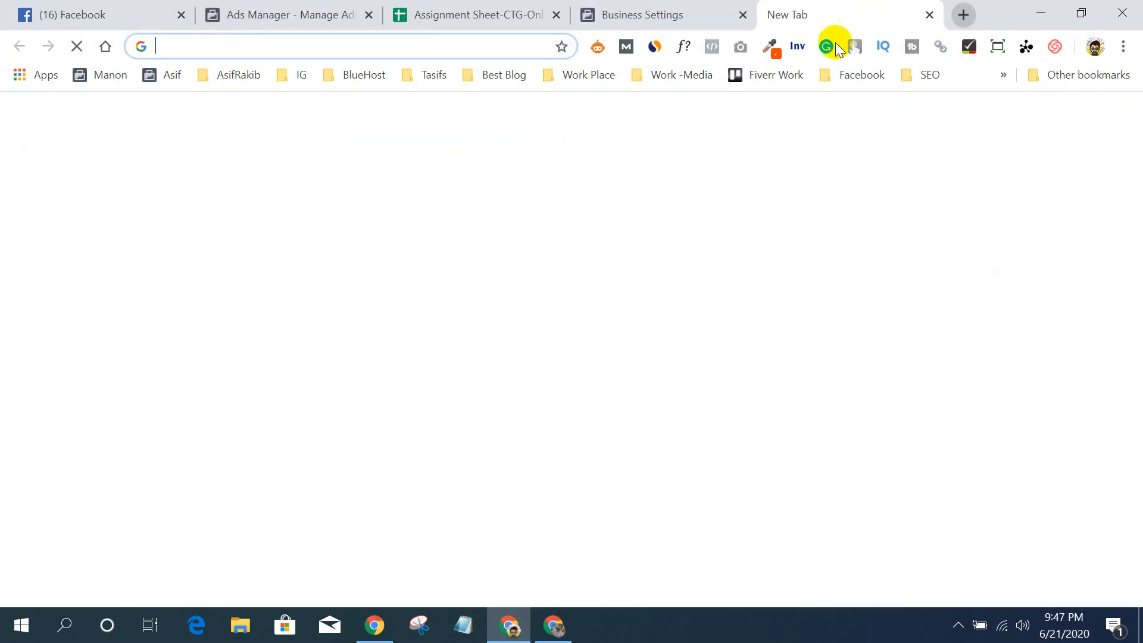
{"action": "left_click", "coordinate": [853, 74]}
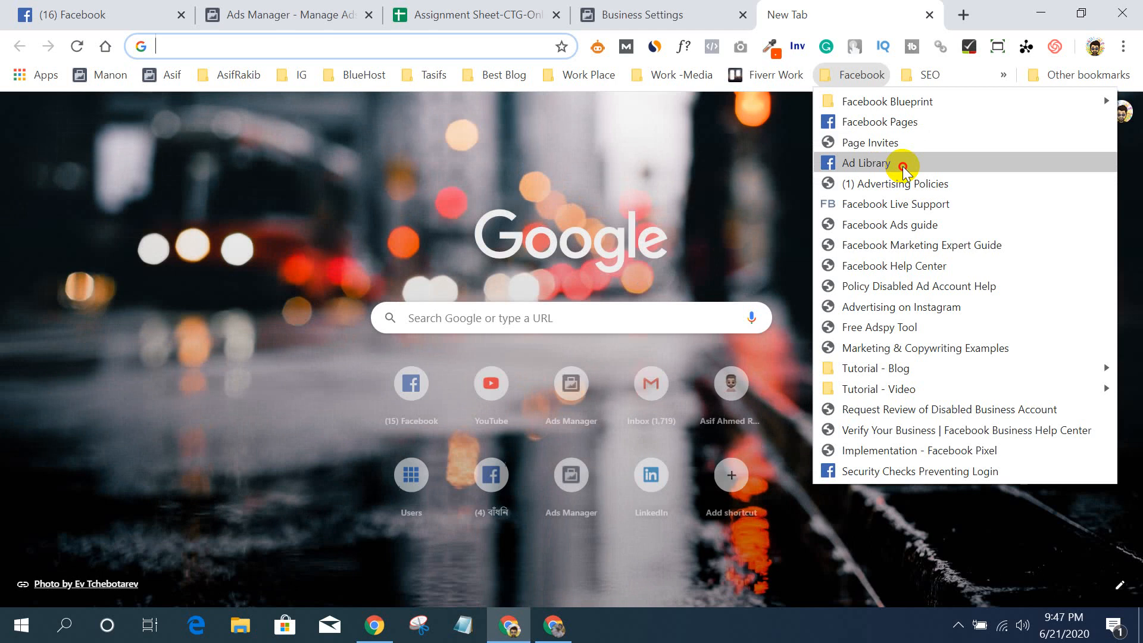
{"action": "left_click", "coordinate": [902, 166]}
{"action": "left_click", "coordinate": [704, 8]}
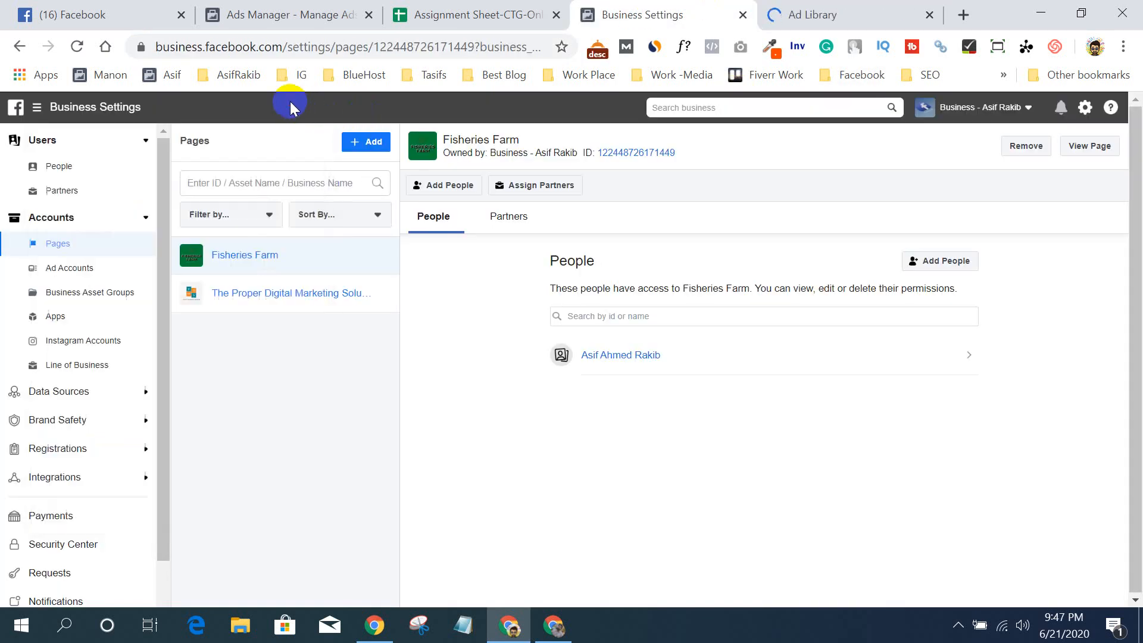
{"action": "left_click", "coordinate": [866, 6]}
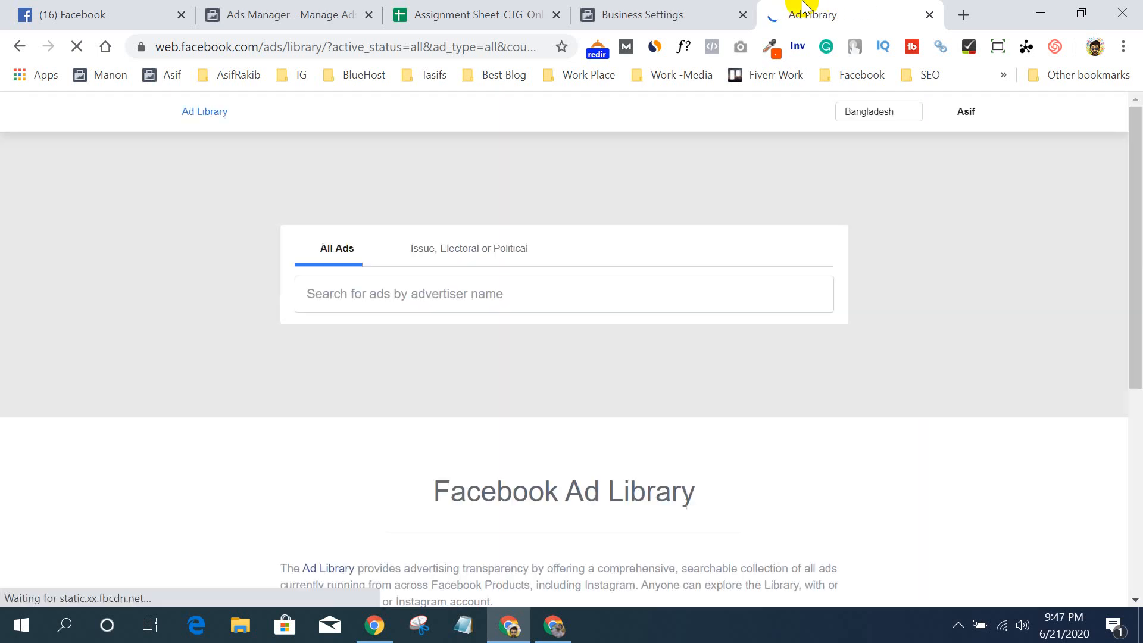
{"action": "left_click", "coordinate": [681, 8]}
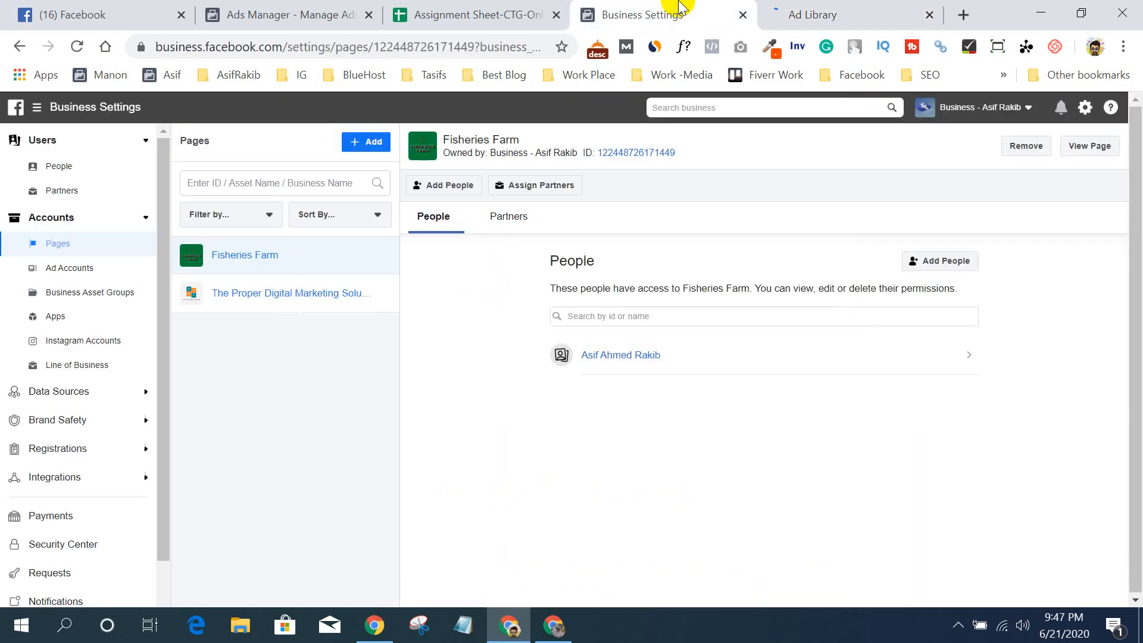
{"action": "left_click", "coordinate": [929, 15]}
- Open the bookmarked Facebook Ads guide in a new tab and dismiss the Marketing Expert sign-up banner
{"action": "left_click", "coordinate": [882, 15]}
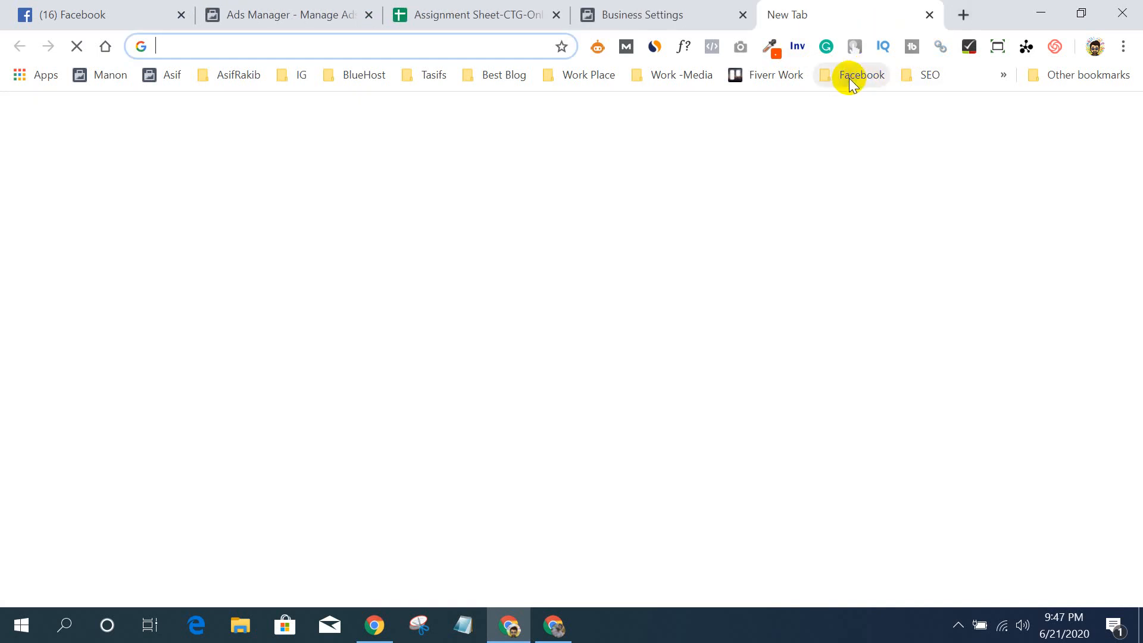
{"action": "left_click", "coordinate": [851, 74]}
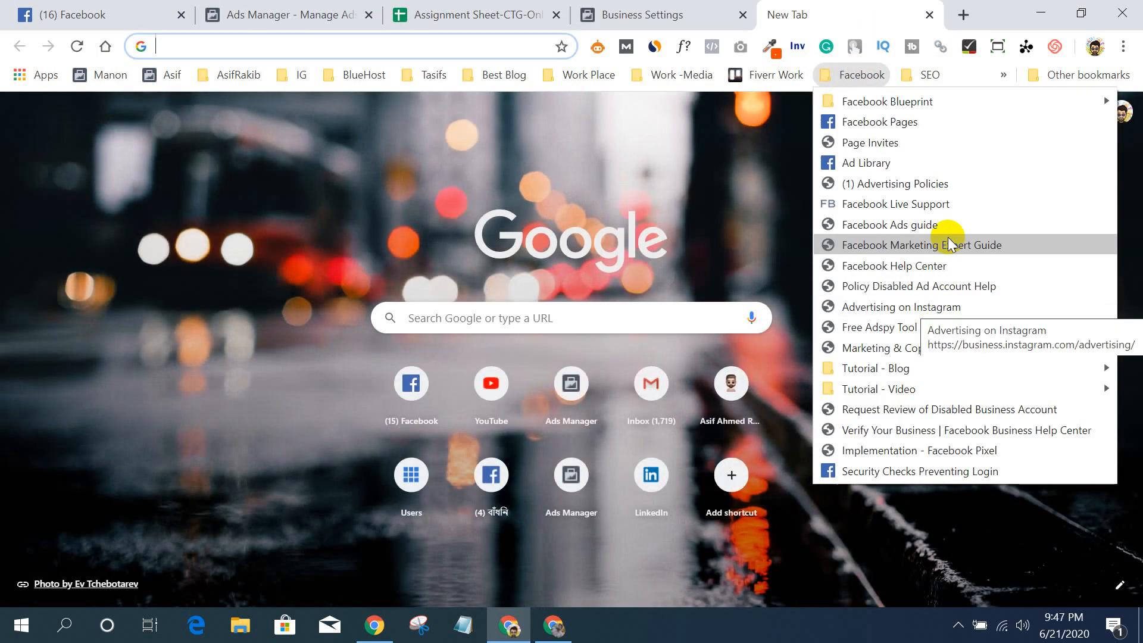
{"action": "left_click", "coordinate": [950, 225]}
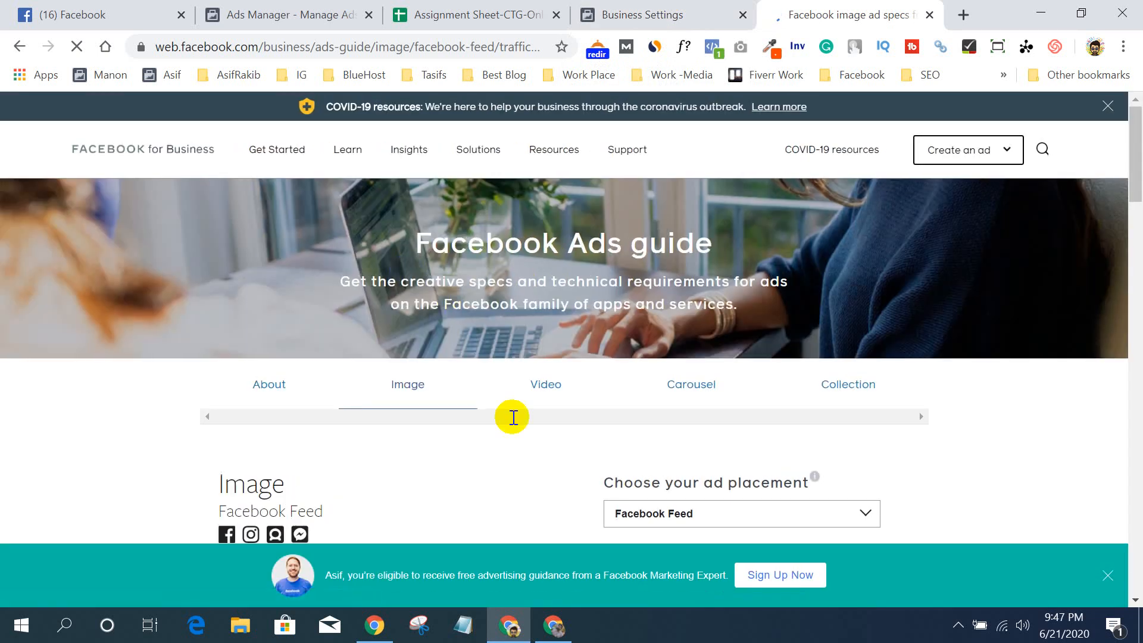
{"action": "left_click", "coordinate": [1109, 577]}
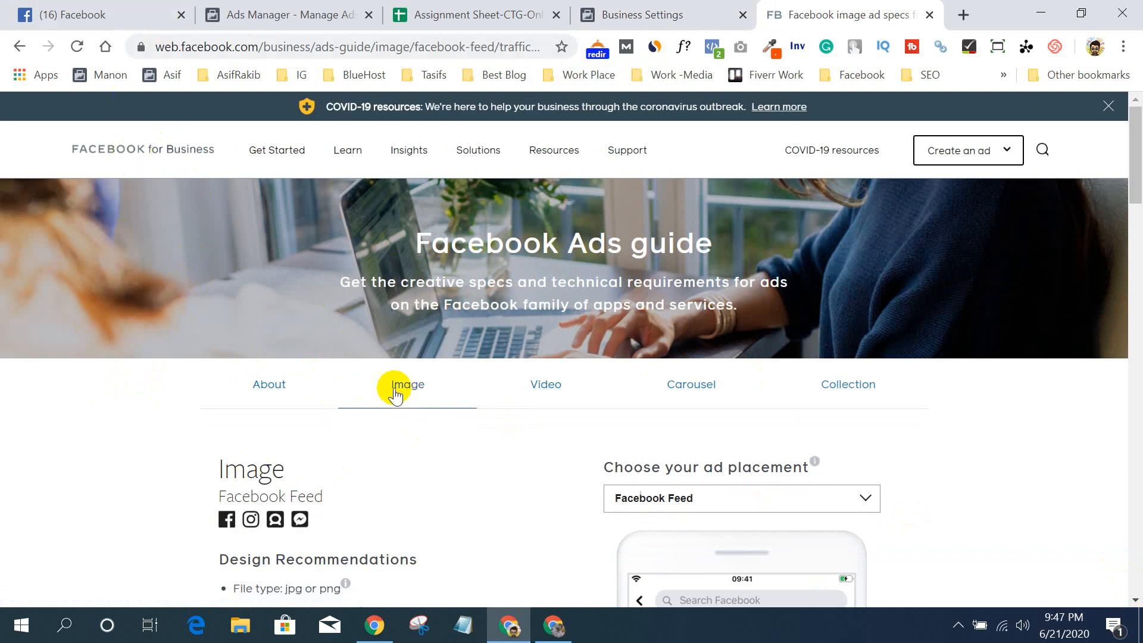
- Open the About section of the Ads guide and review the overview of ad formats from Video to Page likes
{"action": "left_click", "coordinate": [265, 390]}
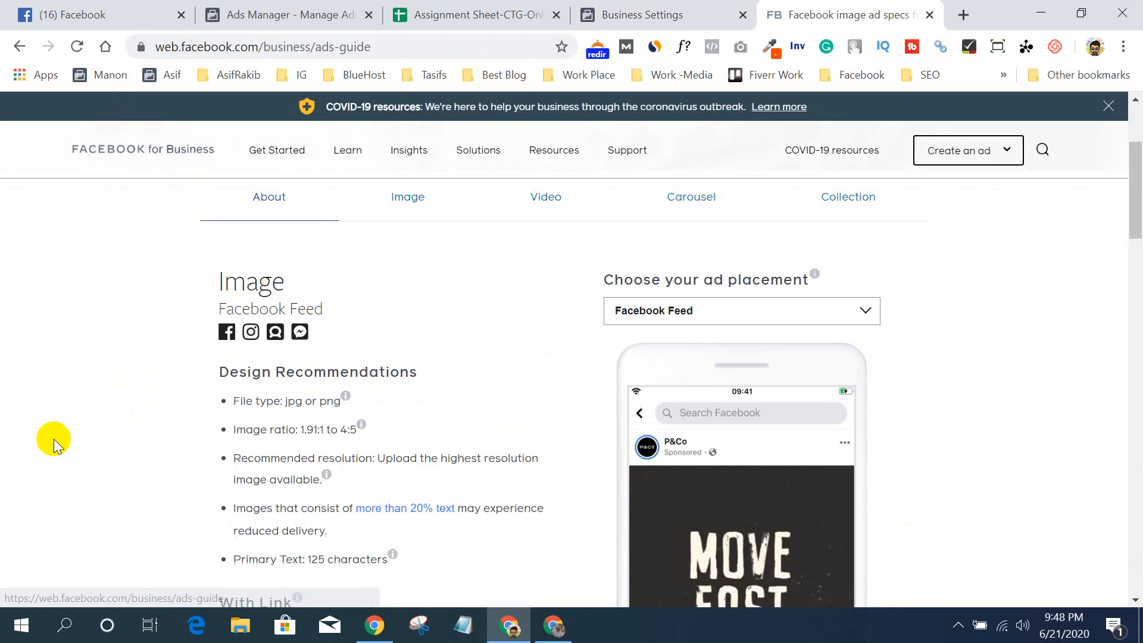
{"action": "scroll", "coordinate": [100, 428], "scroll_direction": "down", "scroll_amount": 3}
{"action": "scroll", "coordinate": [110, 430], "scroll_direction": "up", "scroll_amount": 6}
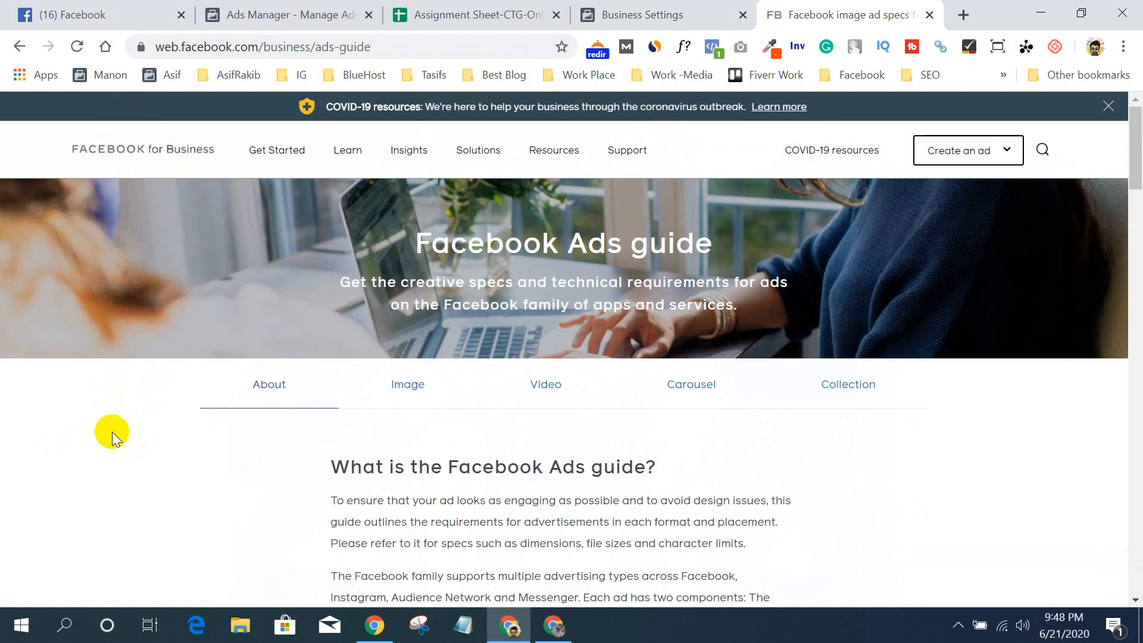
{"action": "scroll", "coordinate": [502, 454], "scroll_direction": "down", "scroll_amount": 5}
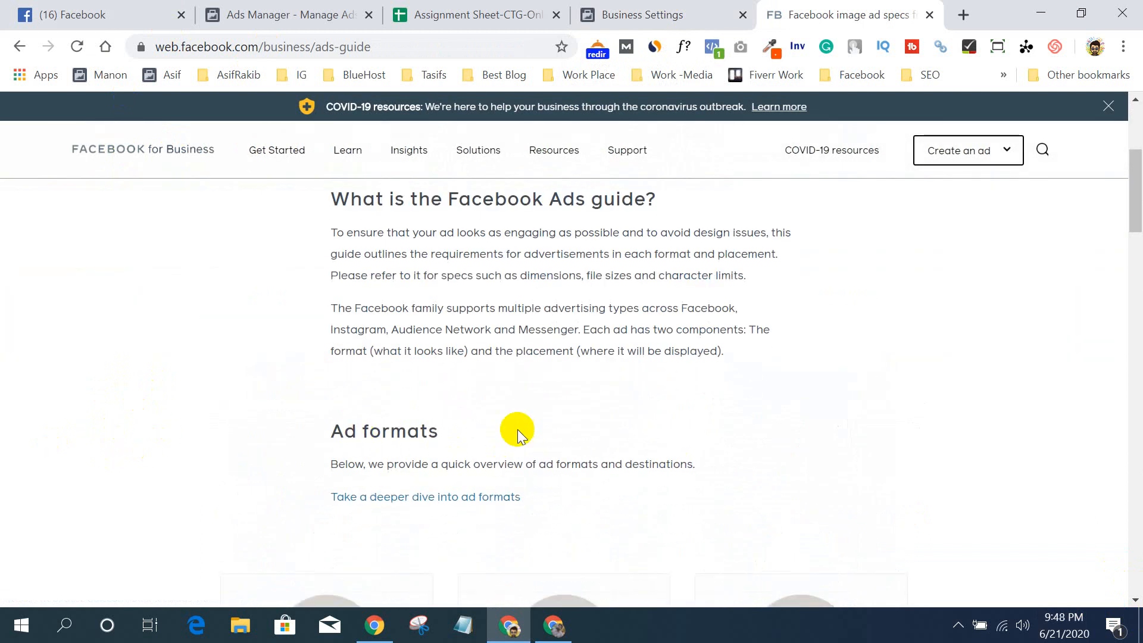
{"action": "scroll", "coordinate": [536, 432], "scroll_direction": "down", "scroll_amount": 6}
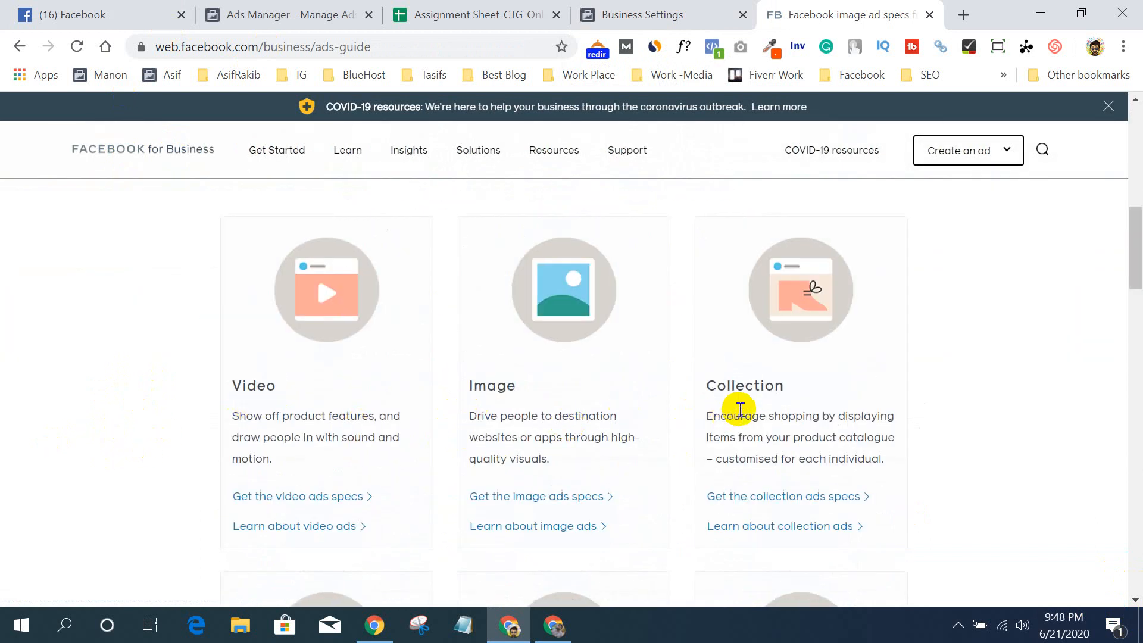
{"action": "scroll", "coordinate": [806, 391], "scroll_direction": "down", "scroll_amount": 7}
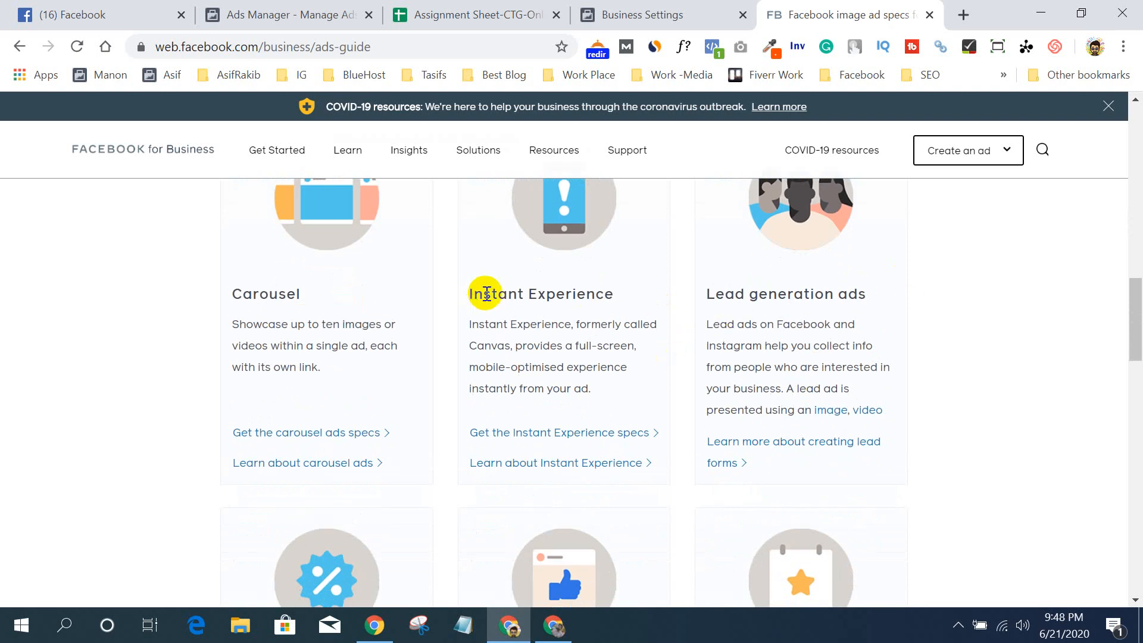
{"action": "scroll", "coordinate": [468, 325], "scroll_direction": "down", "scroll_amount": 6}
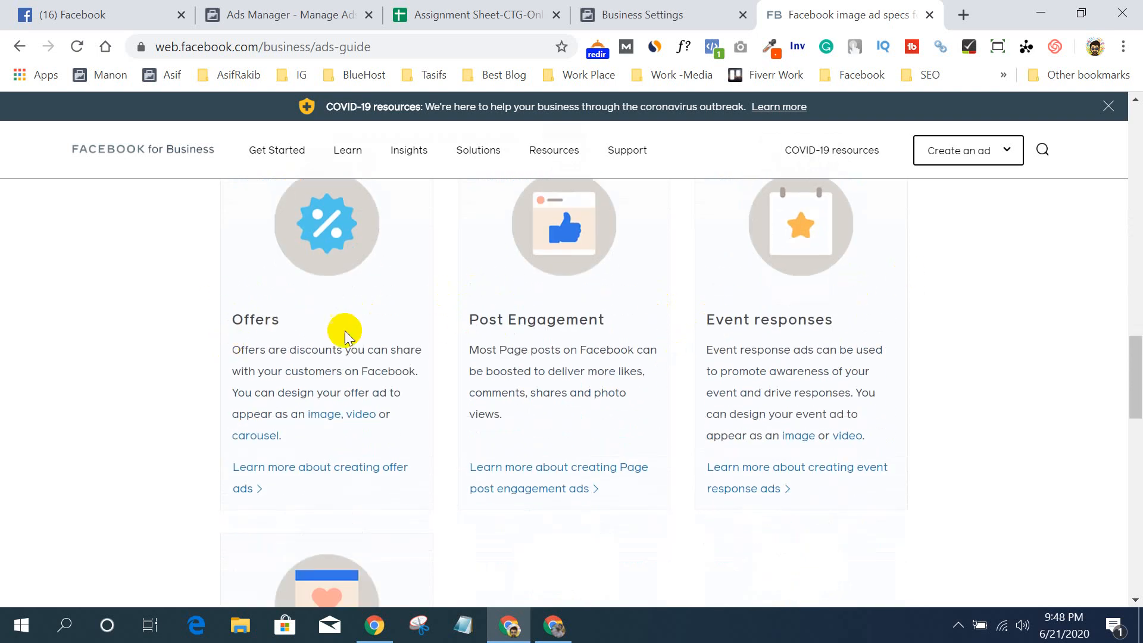
{"action": "scroll", "coordinate": [792, 334], "scroll_direction": "down", "scroll_amount": 6}
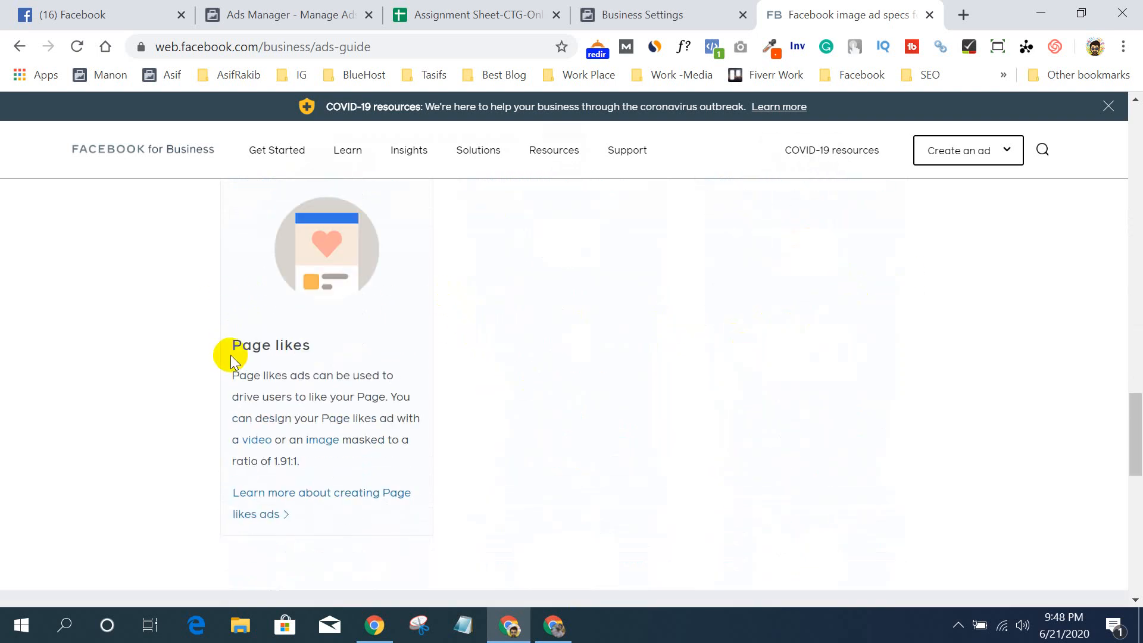
{"action": "scroll", "coordinate": [502, 384], "scroll_direction": "up", "scroll_amount": 15}
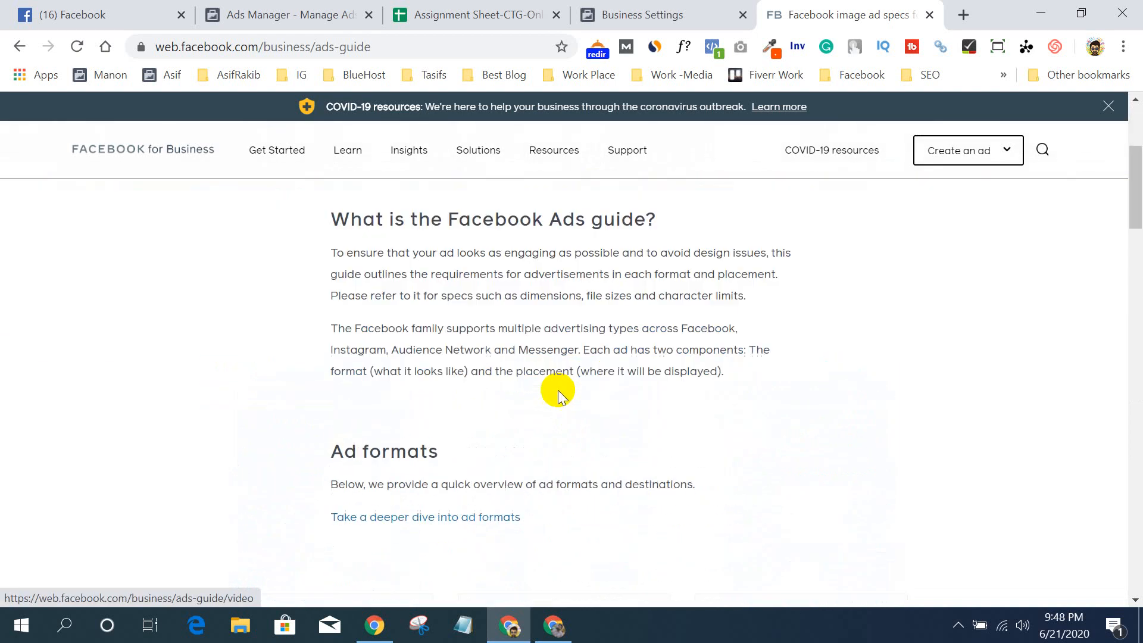
- Open the Image section of the Ads guide and review the Facebook Feed design recommendations and technical requirements
{"action": "scroll", "coordinate": [558, 391], "scroll_direction": "up", "scroll_amount": 3}
{"action": "left_click", "coordinate": [411, 301]}
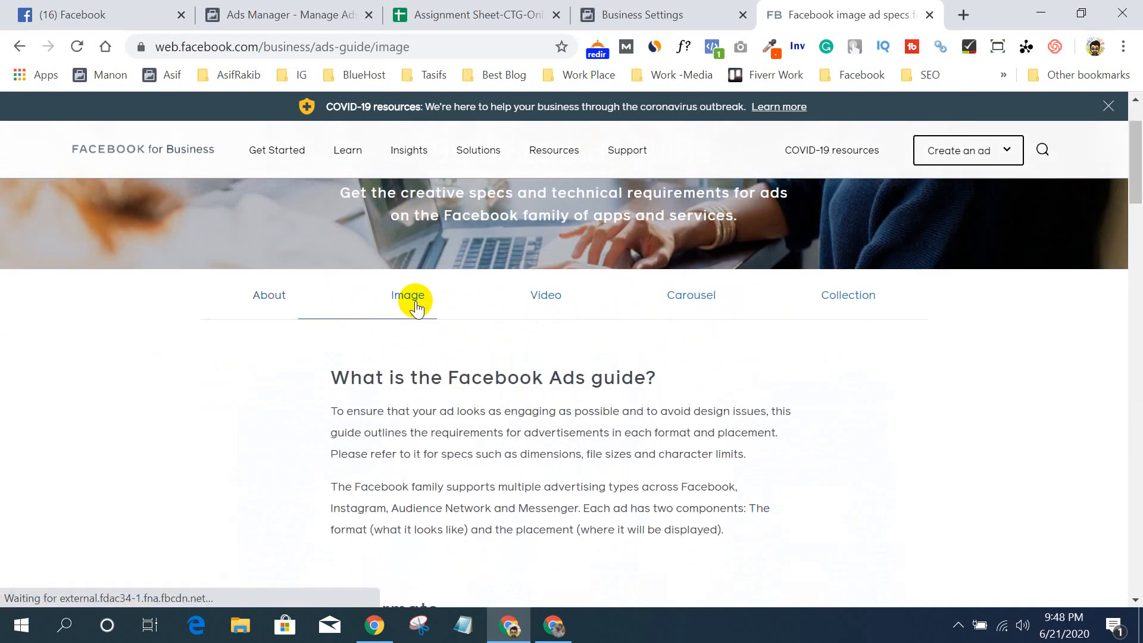
{"action": "scroll", "coordinate": [76, 383], "scroll_direction": "down", "scroll_amount": 3}
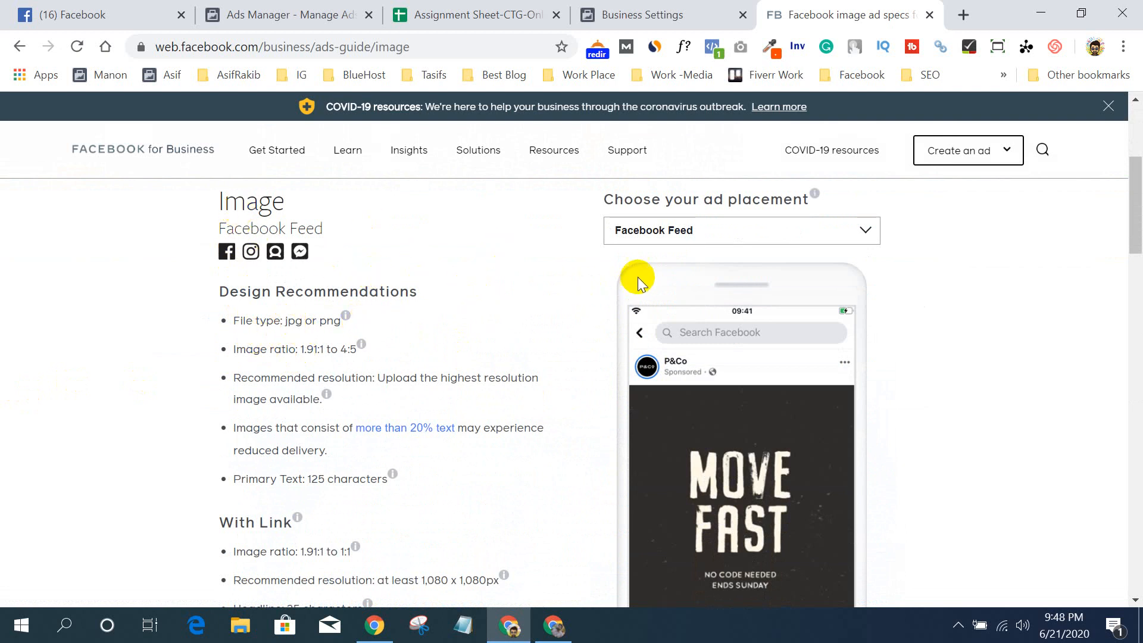
{"action": "scroll", "coordinate": [592, 286], "scroll_direction": "down", "scroll_amount": 10}
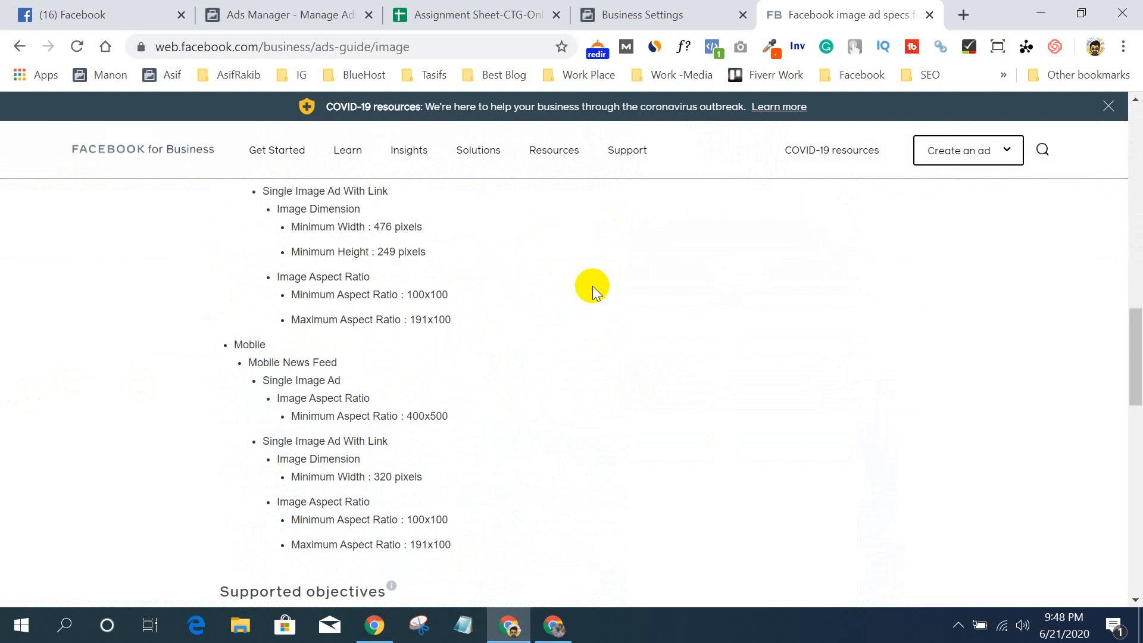
{"action": "scroll", "coordinate": [494, 349], "scroll_direction": "up", "scroll_amount": 2}
{"action": "scroll", "coordinate": [557, 352], "scroll_direction": "up", "scroll_amount": 3}
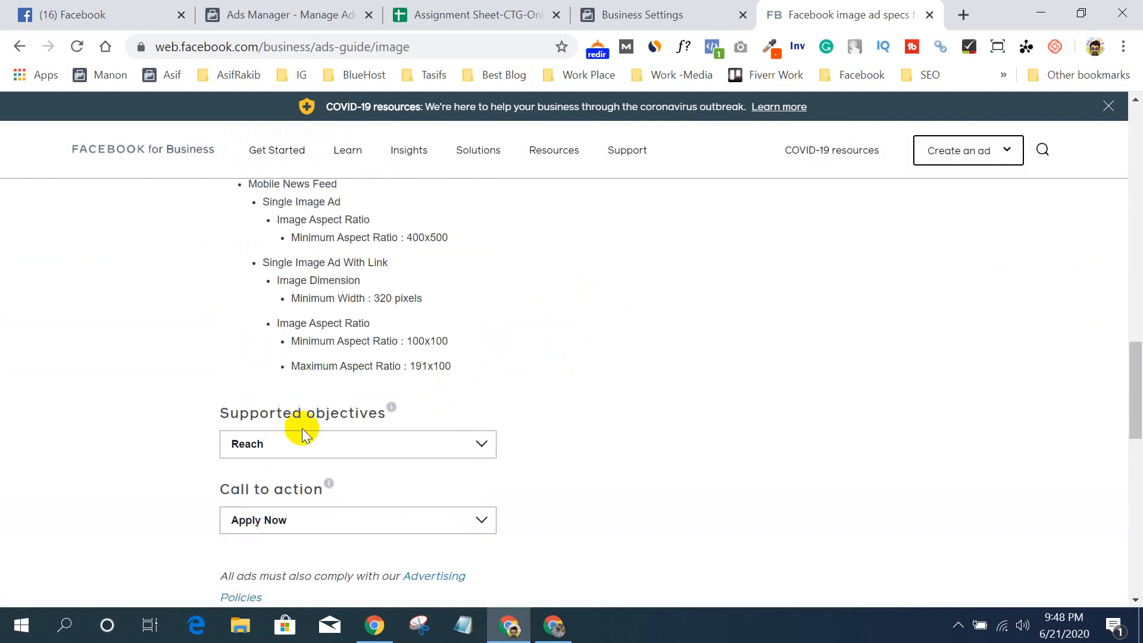
- Set the image ad's supported objective to Engagement and its call to action to Send Message
{"action": "left_click", "coordinate": [309, 451]}
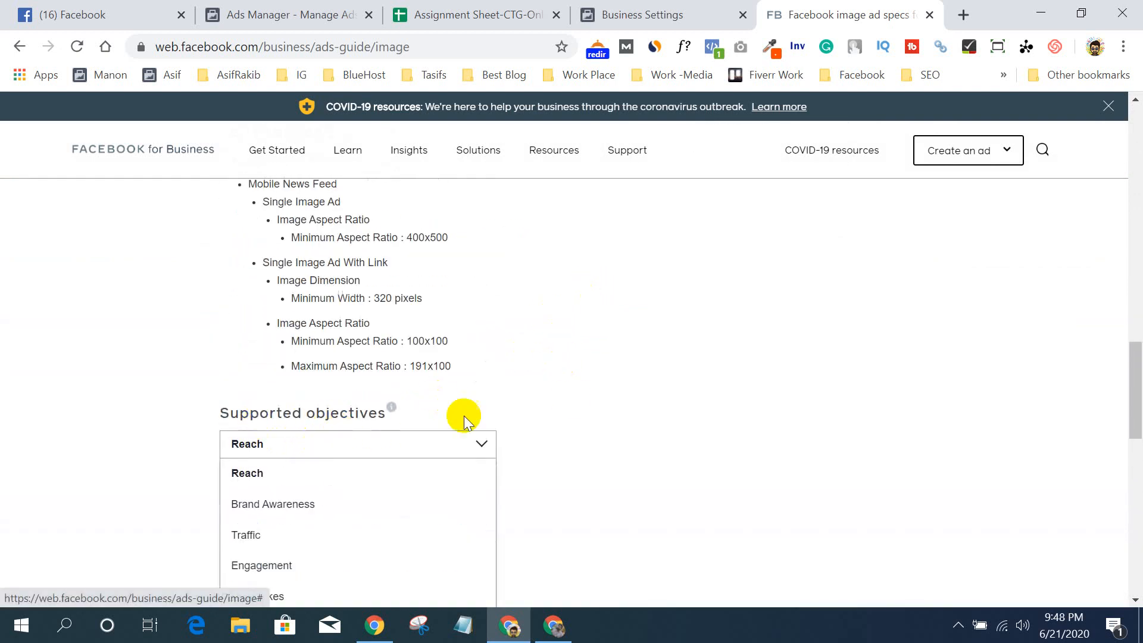
{"action": "scroll", "coordinate": [518, 411], "scroll_direction": "down", "scroll_amount": 3}
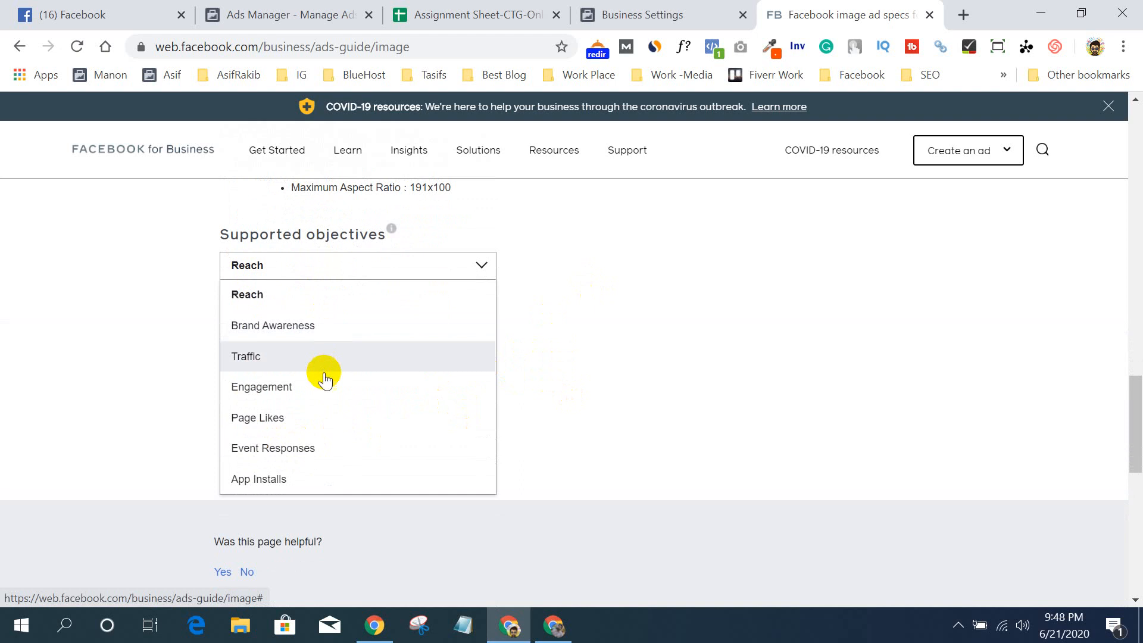
{"action": "left_click", "coordinate": [313, 393]}
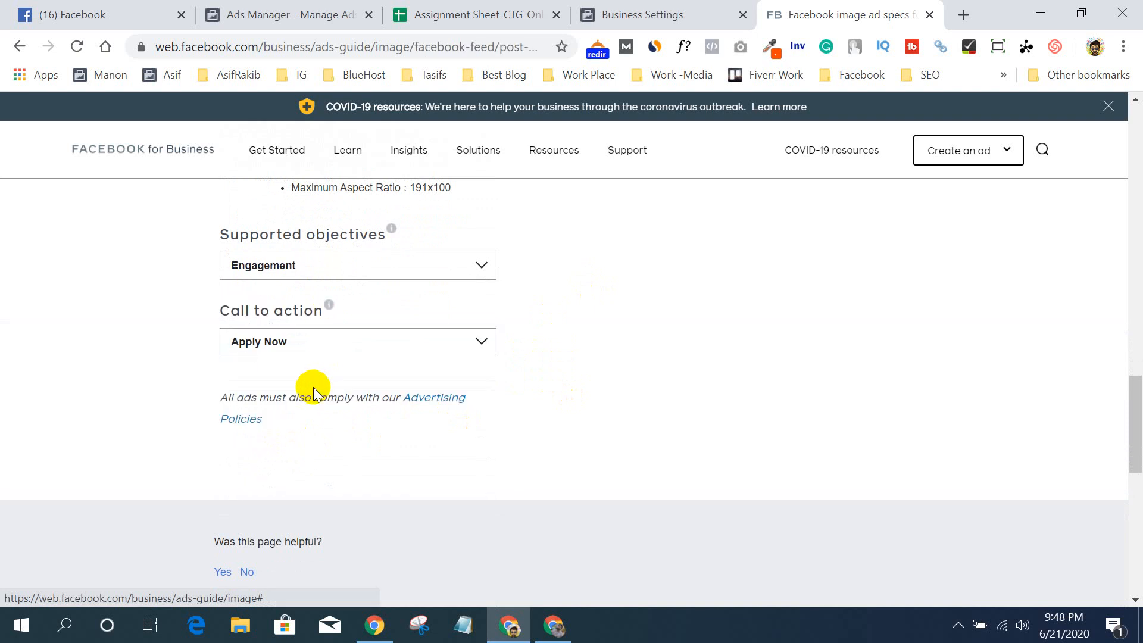
{"action": "left_click", "coordinate": [365, 345]}
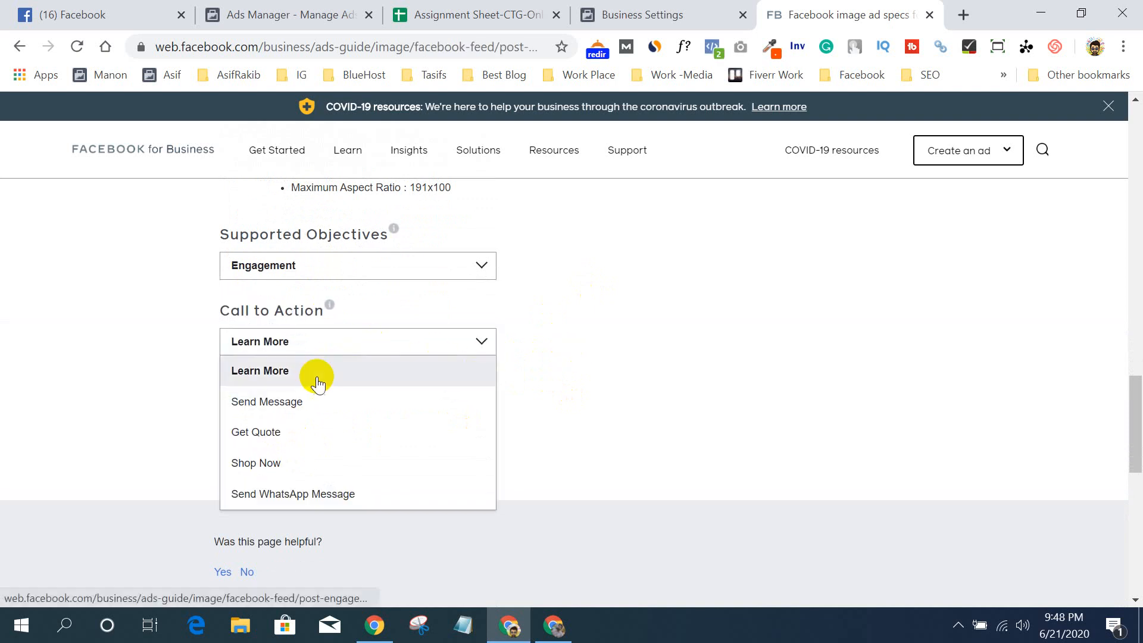
{"action": "left_click", "coordinate": [307, 402]}
- Switch the image ad placement to Facebook Right Column and back to Facebook Feed
{"action": "scroll", "coordinate": [706, 333], "scroll_direction": "up", "scroll_amount": 15}
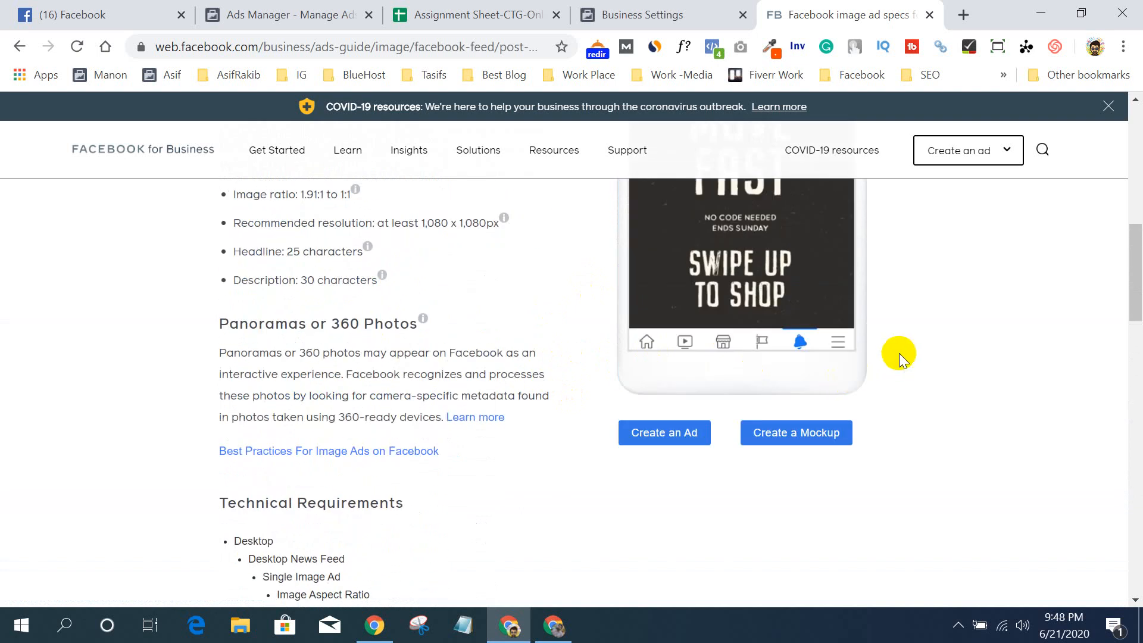
{"action": "scroll", "coordinate": [899, 353], "scroll_direction": "up", "scroll_amount": 10}
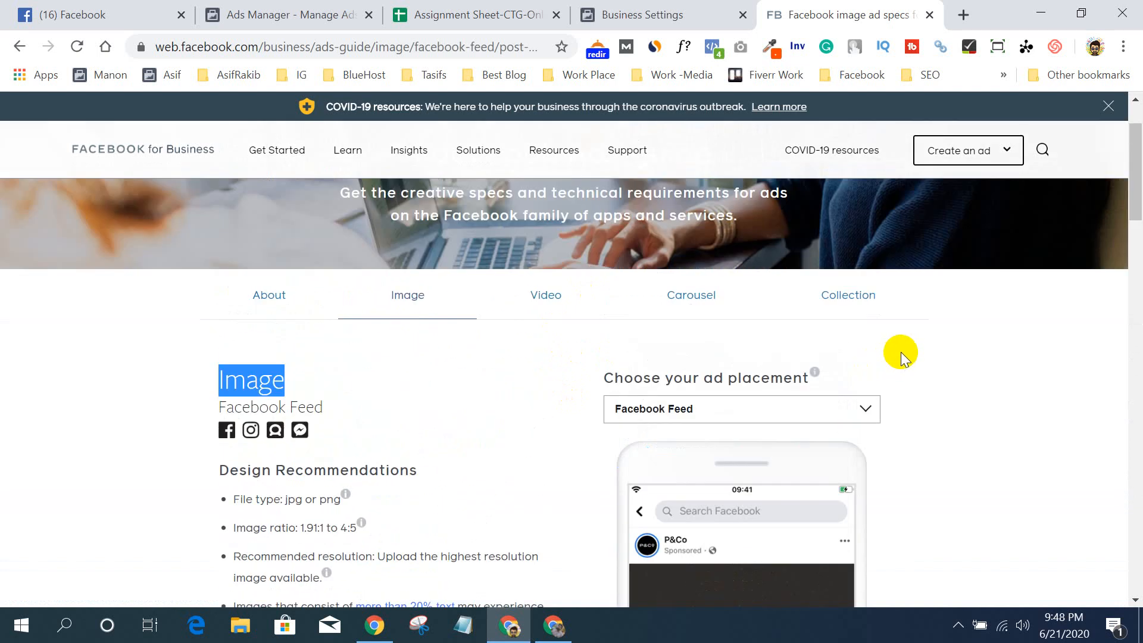
{"action": "scroll", "coordinate": [901, 352], "scroll_direction": "down", "scroll_amount": 3}
{"action": "left_click", "coordinate": [764, 230]}
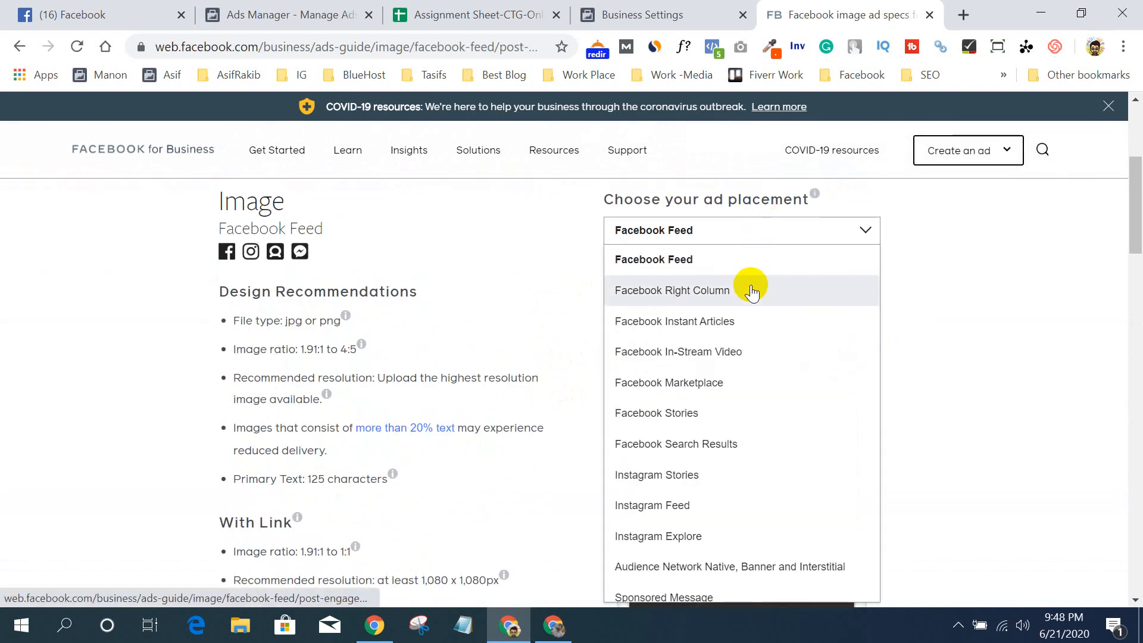
{"action": "left_click", "coordinate": [751, 289]}
{"action": "left_click", "coordinate": [749, 231]}
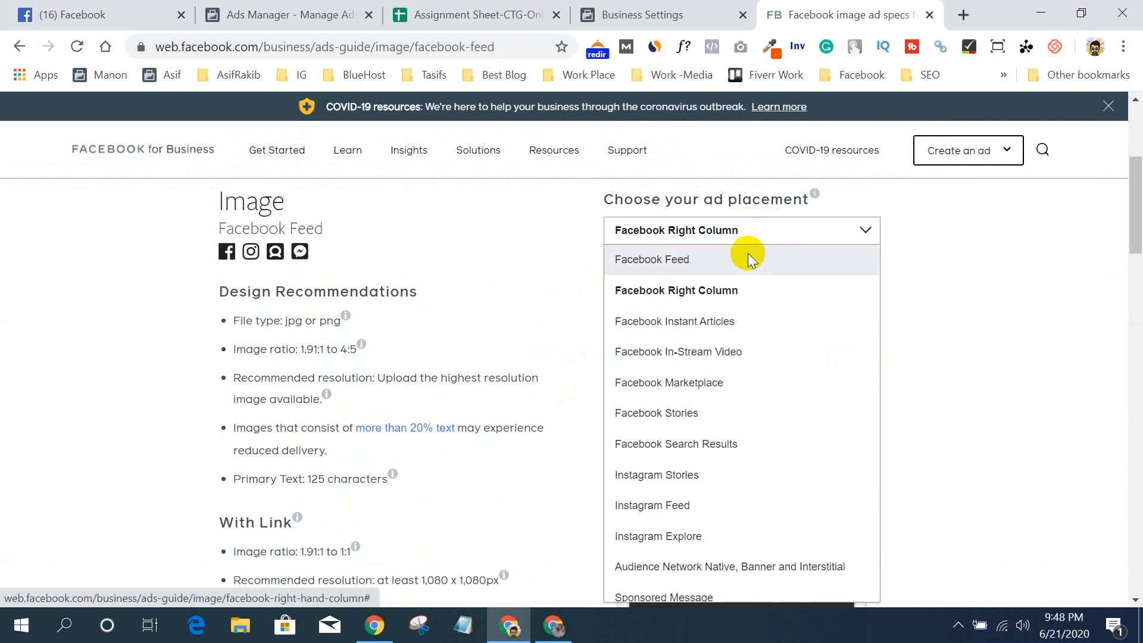
{"action": "left_click", "coordinate": [748, 256]}
- For the Facebook Feed image placement, choose the Engagement objective and the Send Message call to action
{"action": "scroll", "coordinate": [938, 260], "scroll_direction": "down", "scroll_amount": 10}
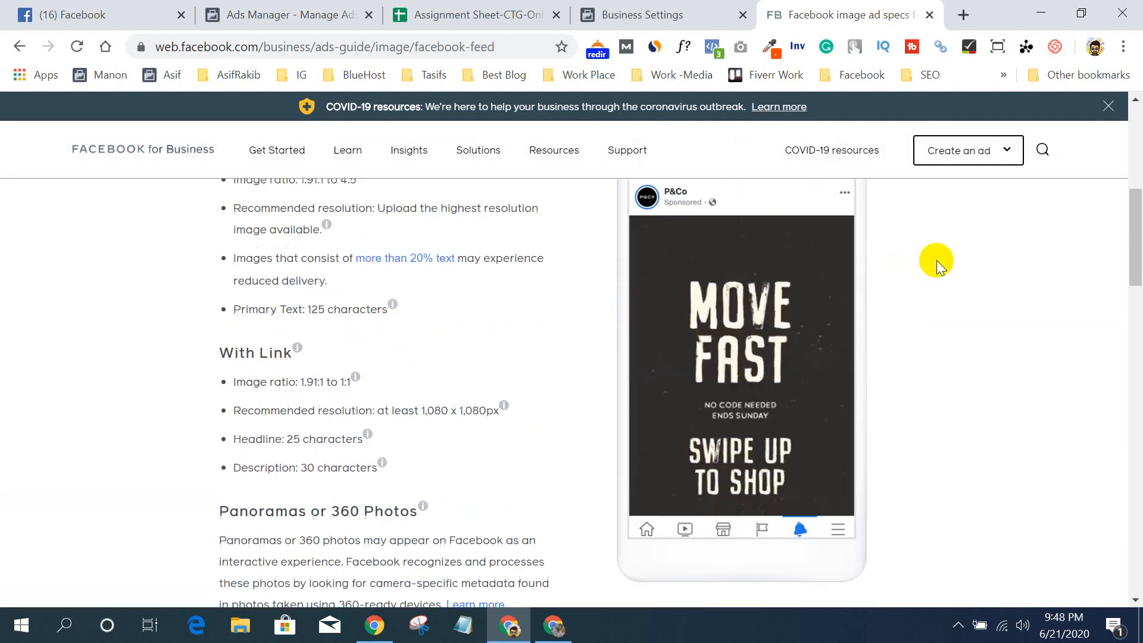
{"action": "scroll", "coordinate": [937, 260], "scroll_direction": "down", "scroll_amount": 12}
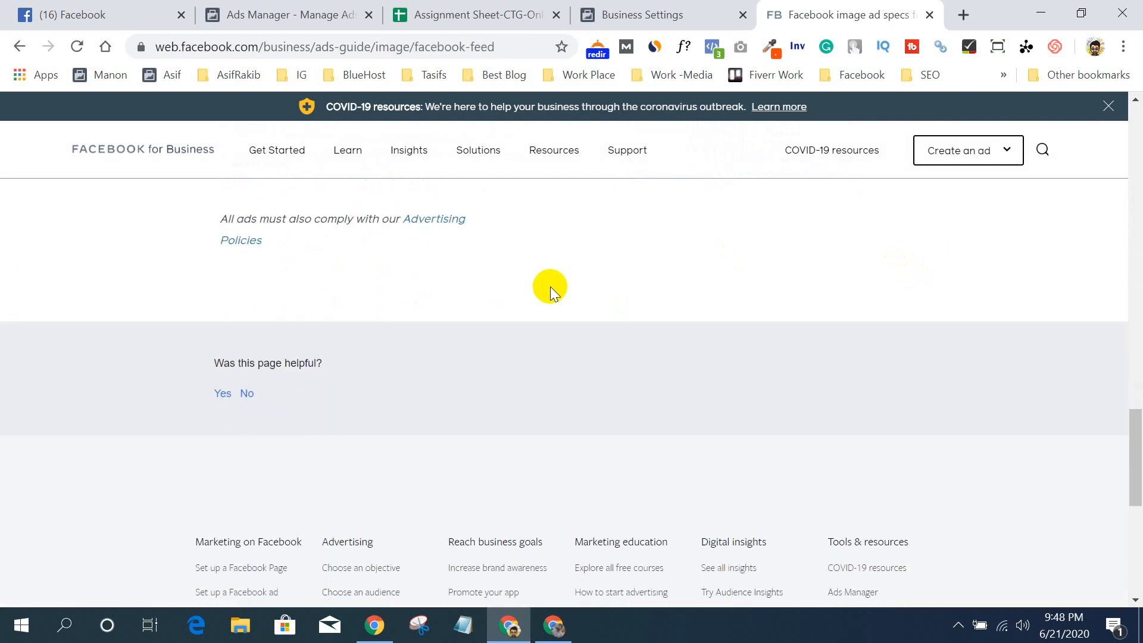
{"action": "scroll", "coordinate": [259, 456], "scroll_direction": "up", "scroll_amount": 5}
{"action": "left_click", "coordinate": [290, 362]}
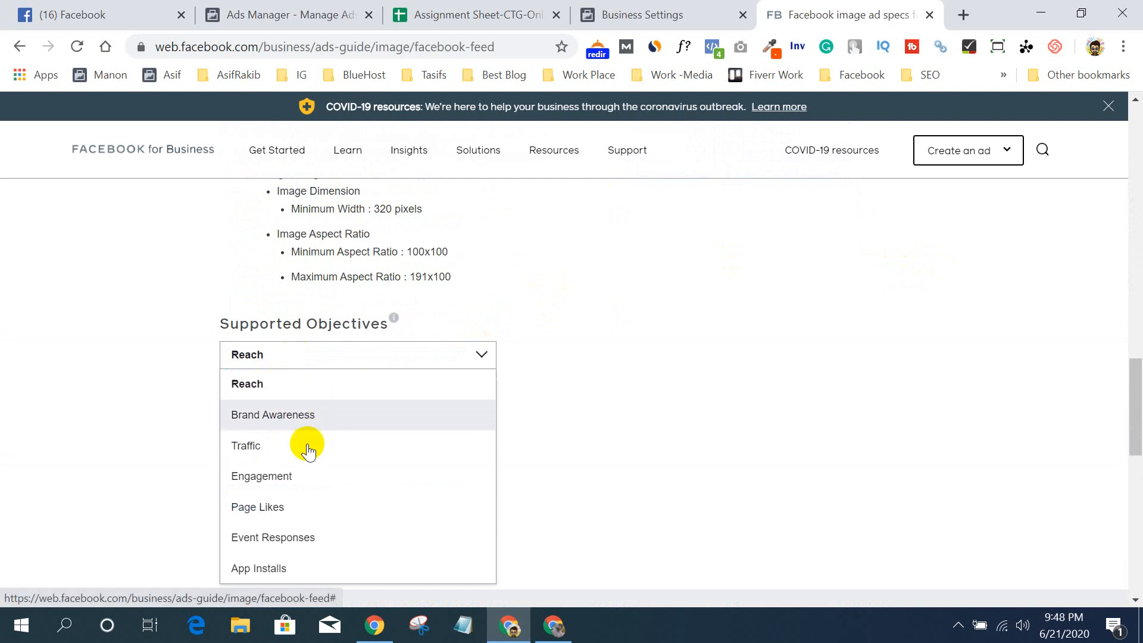
{"action": "left_click", "coordinate": [309, 475]}
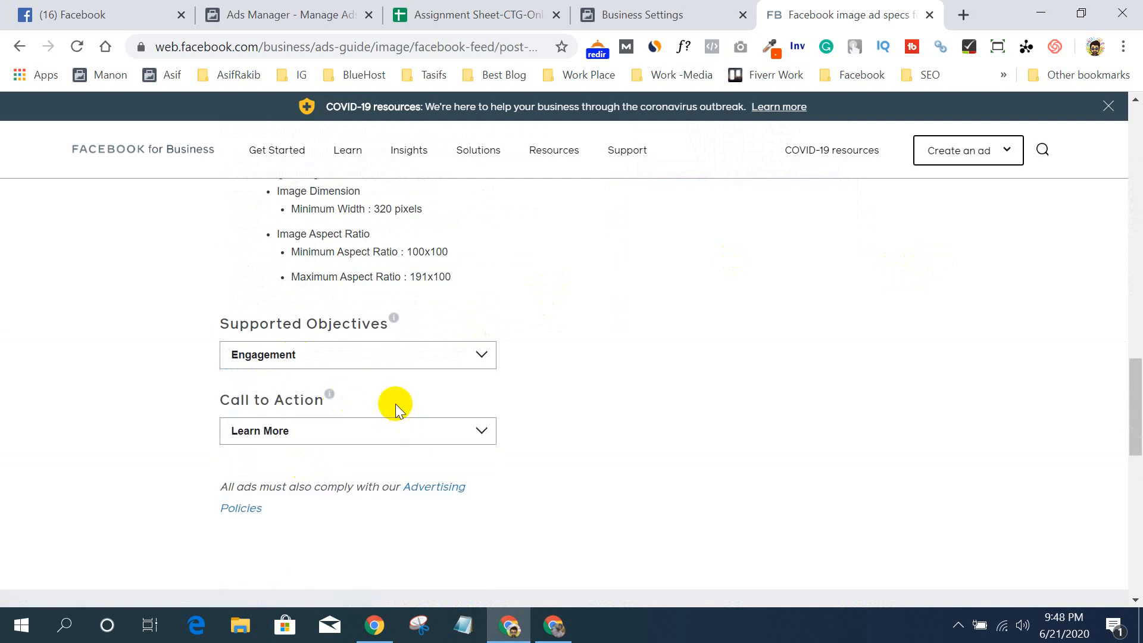
{"action": "left_click", "coordinate": [335, 439]}
{"action": "left_click", "coordinate": [305, 491]}
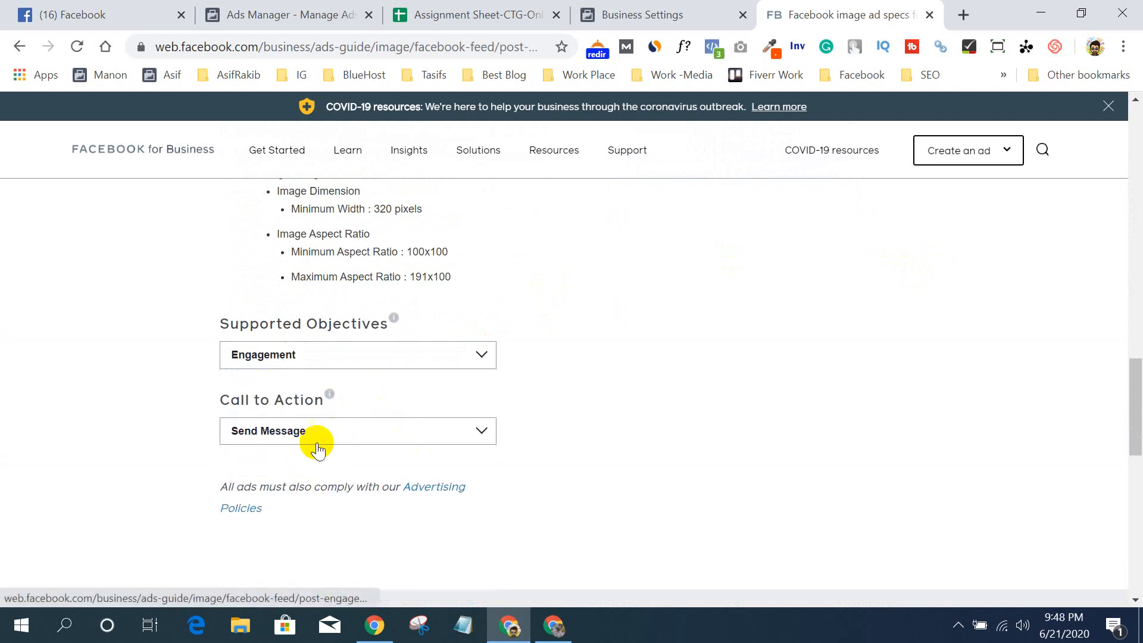
- Examine the Facebook Feed image design recommendations, including the image ratio and the recommended resolution for ads with a link
{"action": "scroll", "coordinate": [641, 416], "scroll_direction": "down", "scroll_amount": 5}
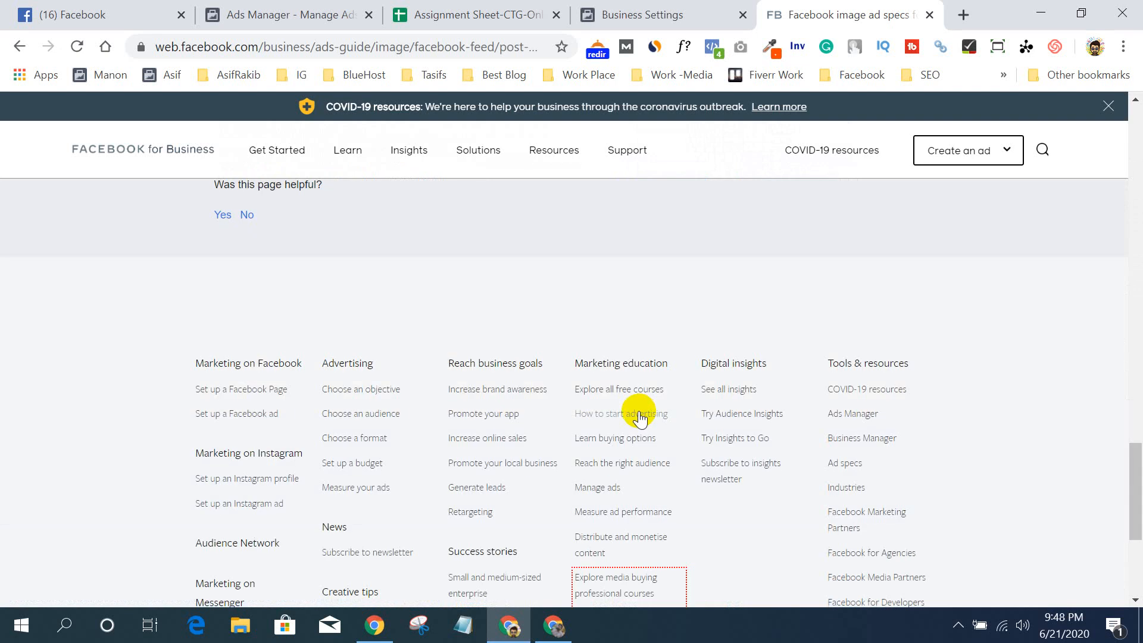
{"action": "scroll", "coordinate": [640, 413], "scroll_direction": "up", "scroll_amount": 20}
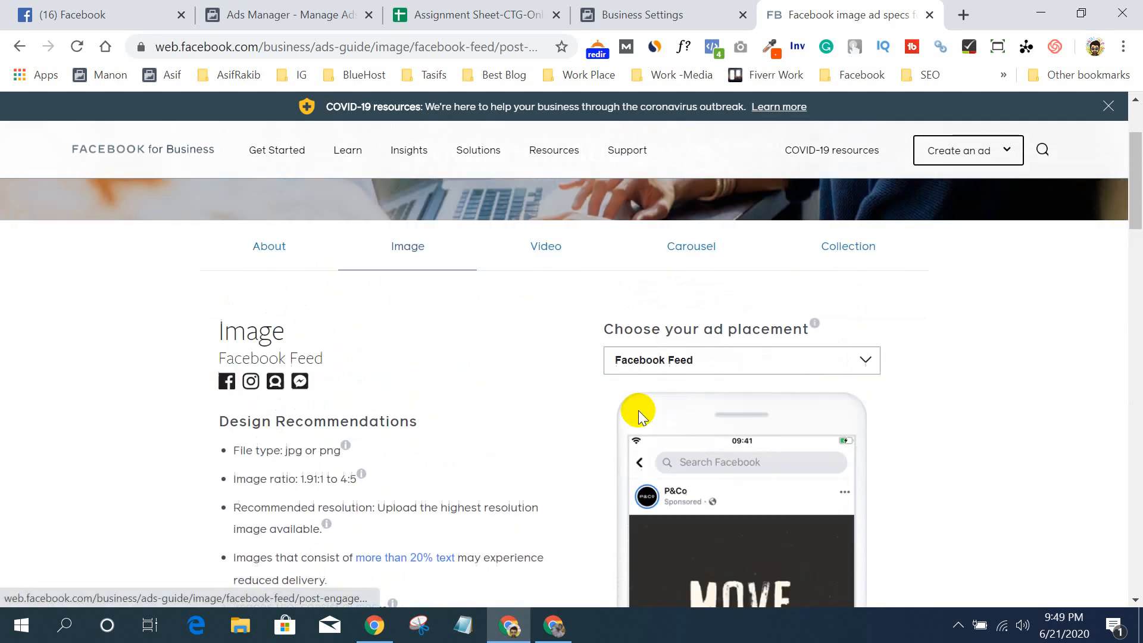
{"action": "scroll", "coordinate": [638, 410], "scroll_direction": "down", "scroll_amount": 2}
{"action": "left_click_drag", "start_coordinate": [228, 294], "coordinate": [382, 317]}
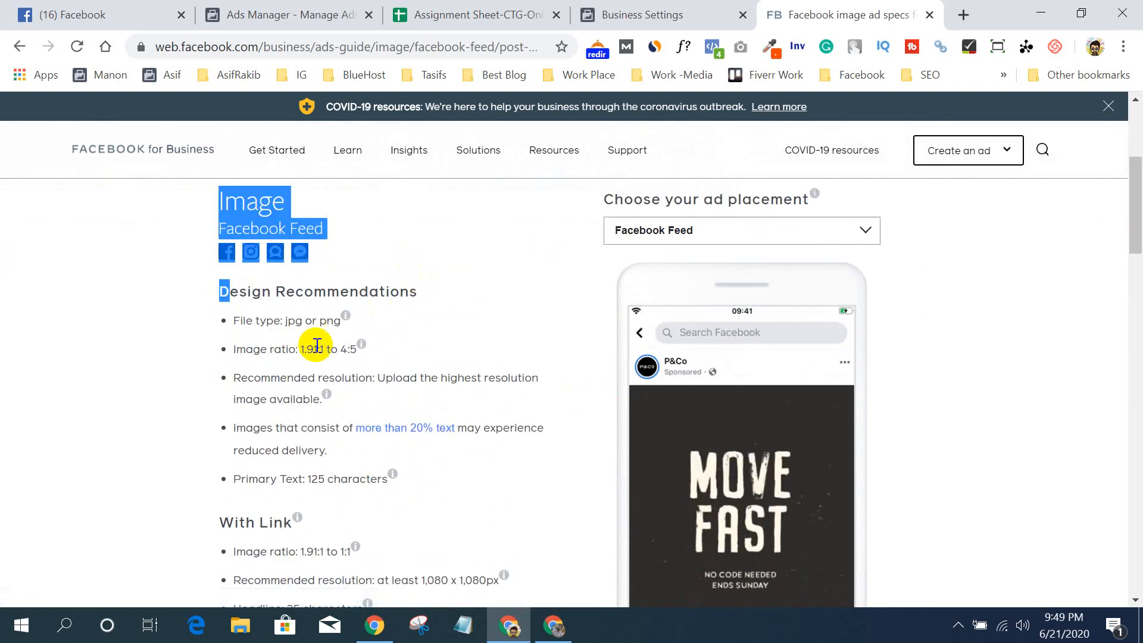
{"action": "triple_click", "coordinate": [317, 345]}
{"action": "left_click", "coordinate": [481, 331]}
{"action": "scroll", "coordinate": [483, 329], "scroll_direction": "down", "scroll_amount": 3}
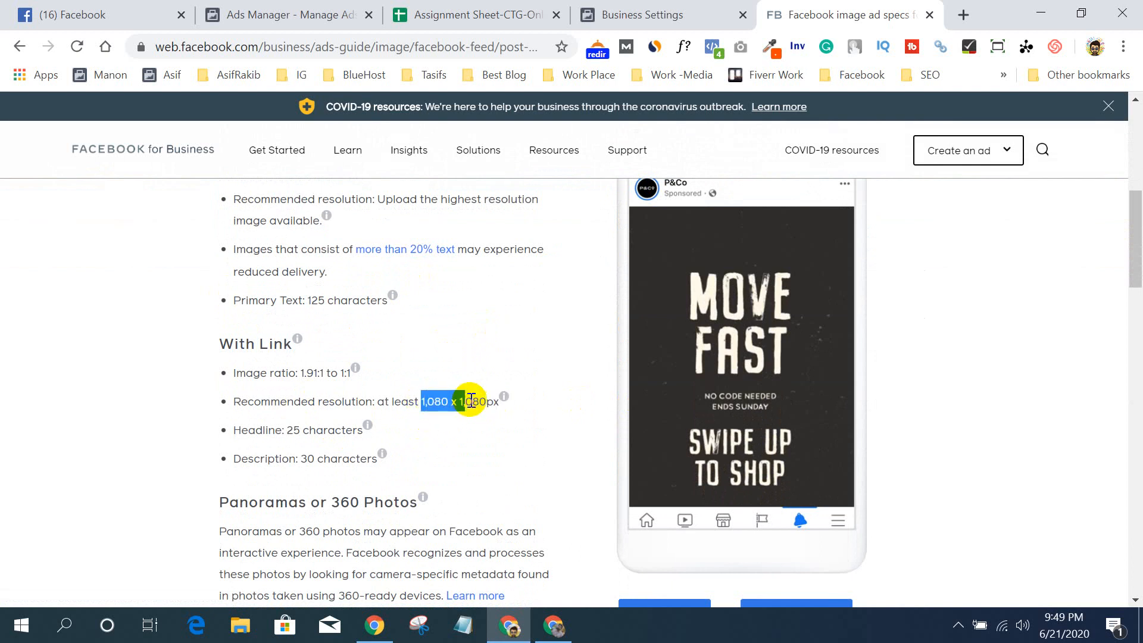
- Review the supported objectives available for the Facebook Feed image ad, leaving the current choice in place
{"action": "scroll", "coordinate": [538, 345], "scroll_direction": "down", "scroll_amount": 15}
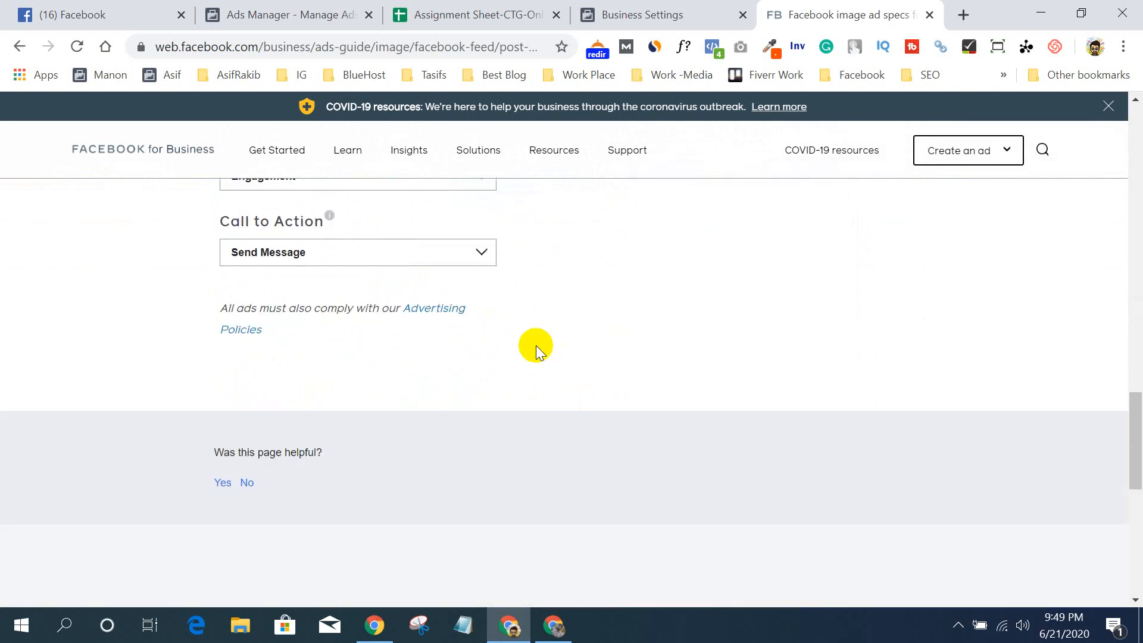
{"action": "scroll", "coordinate": [413, 364], "scroll_direction": "up", "scroll_amount": 3}
{"action": "left_click", "coordinate": [412, 359]}
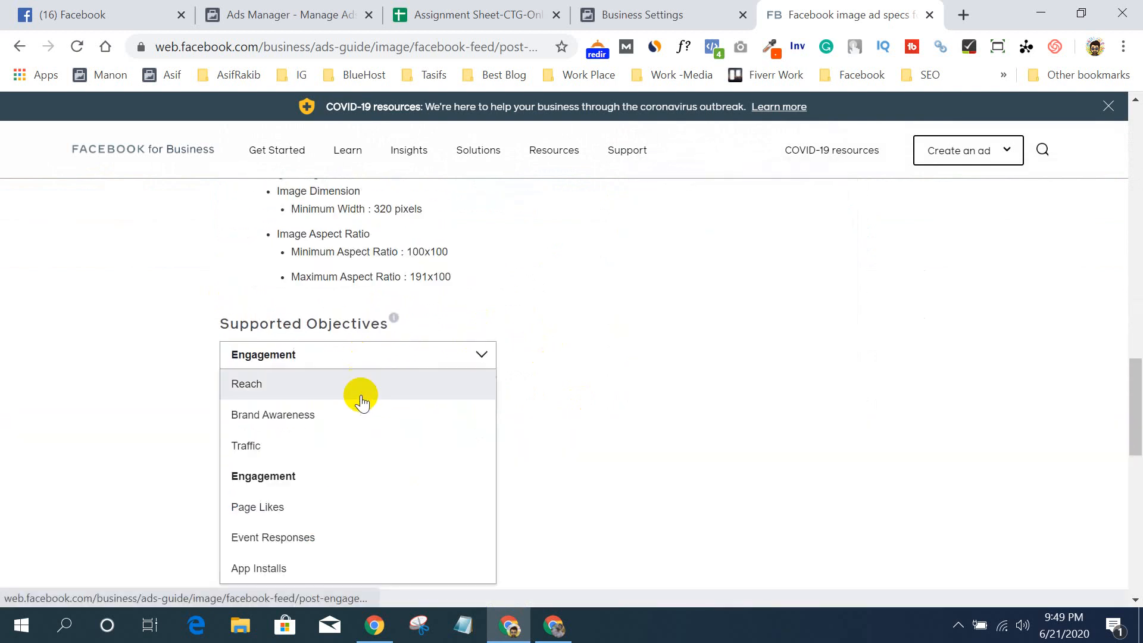
{"action": "left_click", "coordinate": [639, 431]}
{"action": "scroll", "coordinate": [619, 426], "scroll_direction": "up", "scroll_amount": 15}
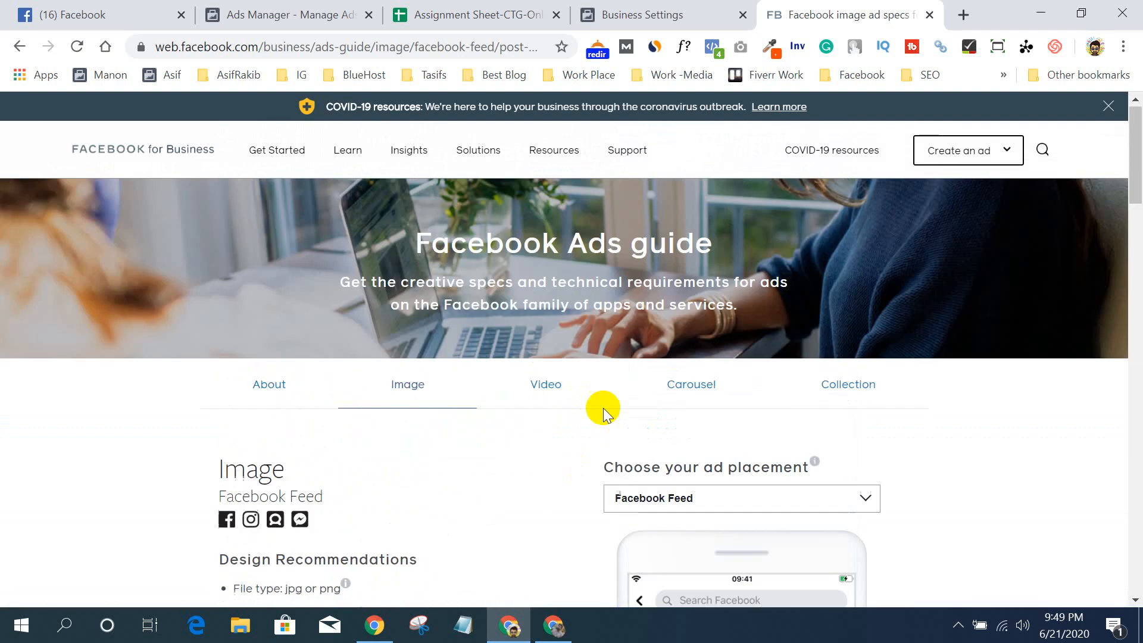
- Open the video ad specs in the Facebook Ads guide and set the ad placement to Facebook Stories
{"action": "scroll", "coordinate": [466, 426], "scroll_direction": "down", "scroll_amount": 4}
{"action": "scroll", "coordinate": [596, 405], "scroll_direction": "up", "scroll_amount": 4}
{"action": "left_click", "coordinate": [552, 394]}
{"action": "scroll", "coordinate": [655, 357], "scroll_direction": "down", "scroll_amount": 4}
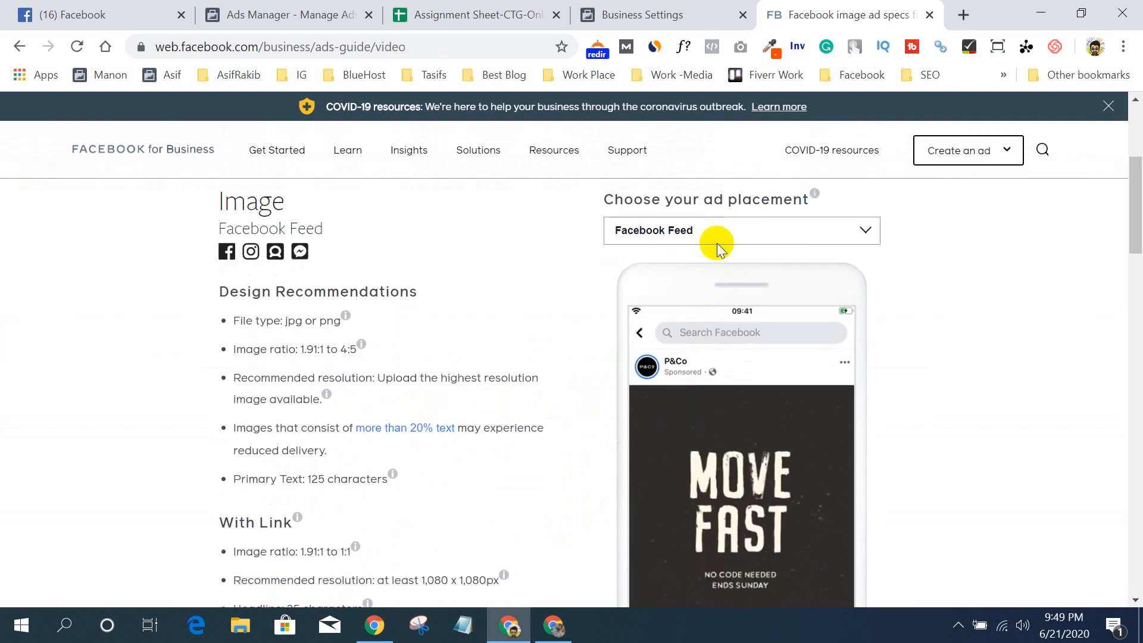
{"action": "left_click", "coordinate": [723, 232]}
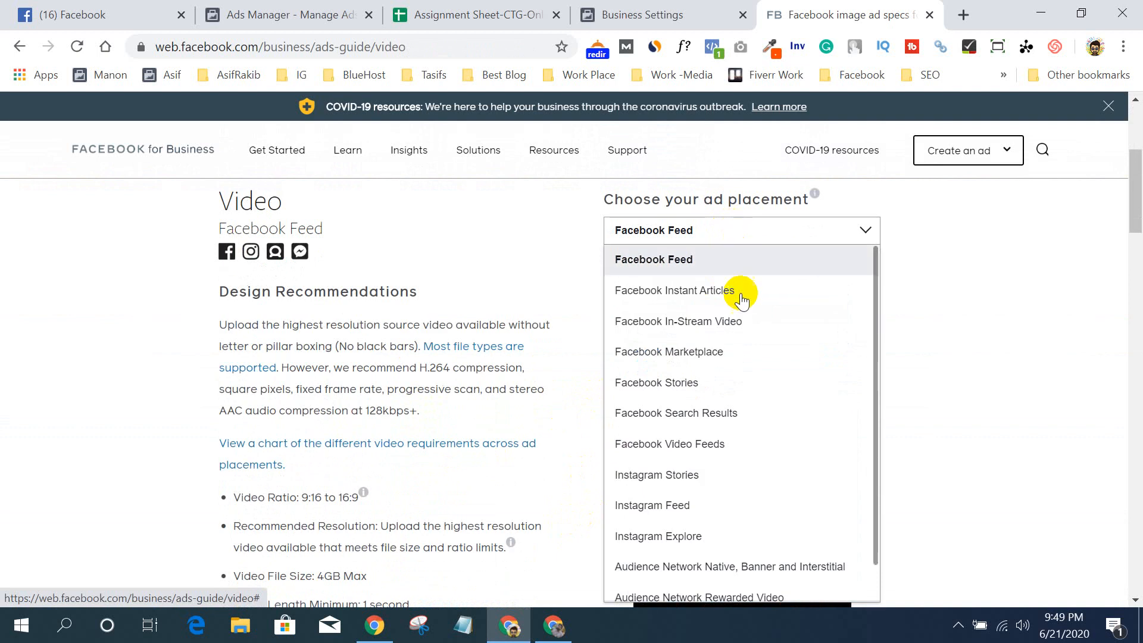
{"action": "left_click", "coordinate": [720, 384]}
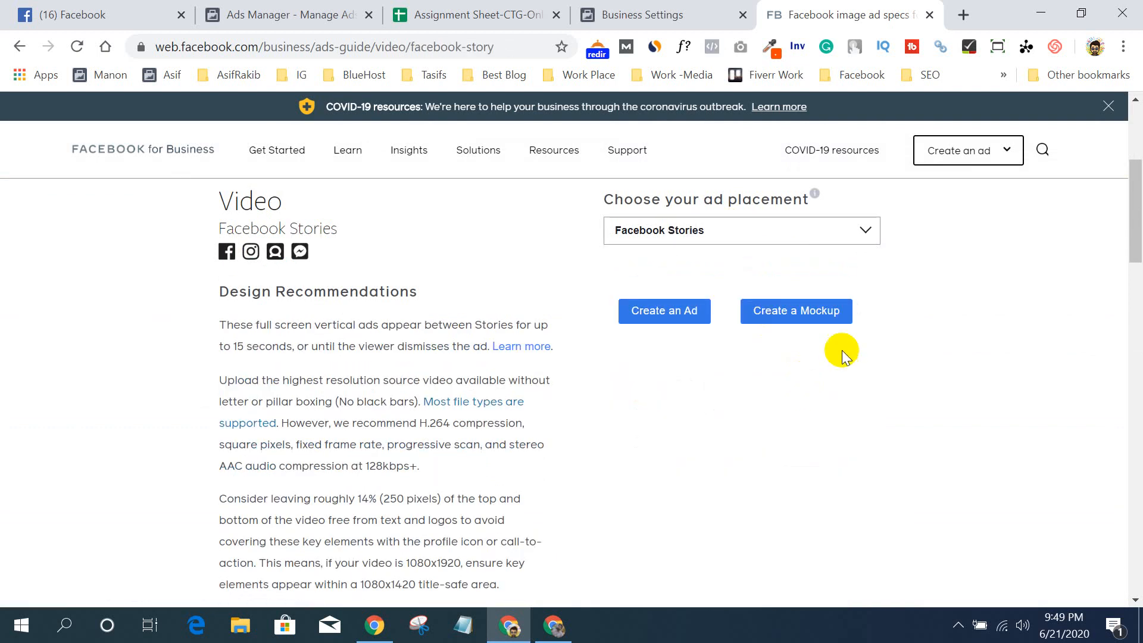
- Examine the Facebook Stories video ad preview, design recommendations and technical requirements, including video duration, dimension and aspect ratio
{"action": "scroll", "coordinate": [911, 378], "scroll_direction": "down", "scroll_amount": 3}
{"action": "scroll", "coordinate": [737, 364], "scroll_direction": "up", "scroll_amount": 3}
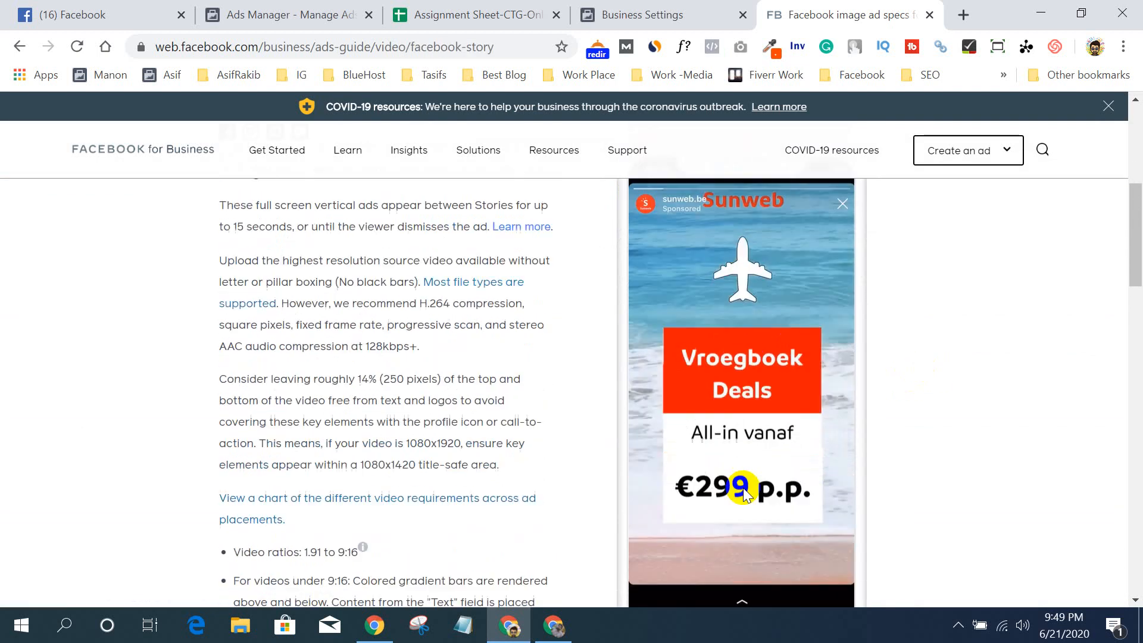
{"action": "scroll", "coordinate": [490, 258], "scroll_direction": "down", "scroll_amount": 6}
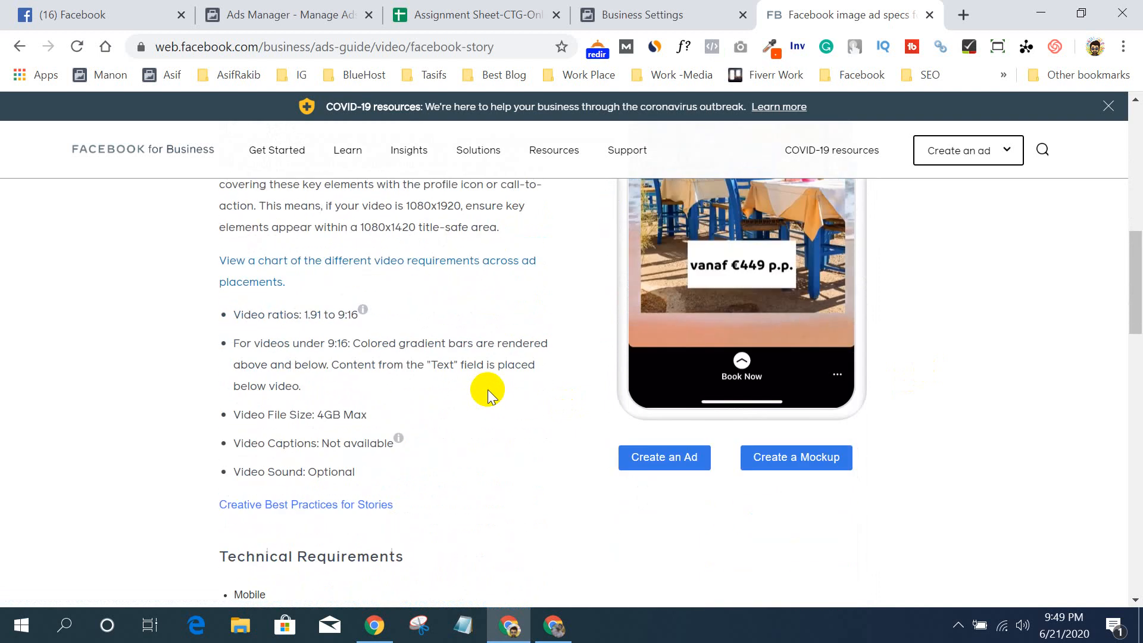
{"action": "scroll", "coordinate": [488, 389], "scroll_direction": "down", "scroll_amount": 3}
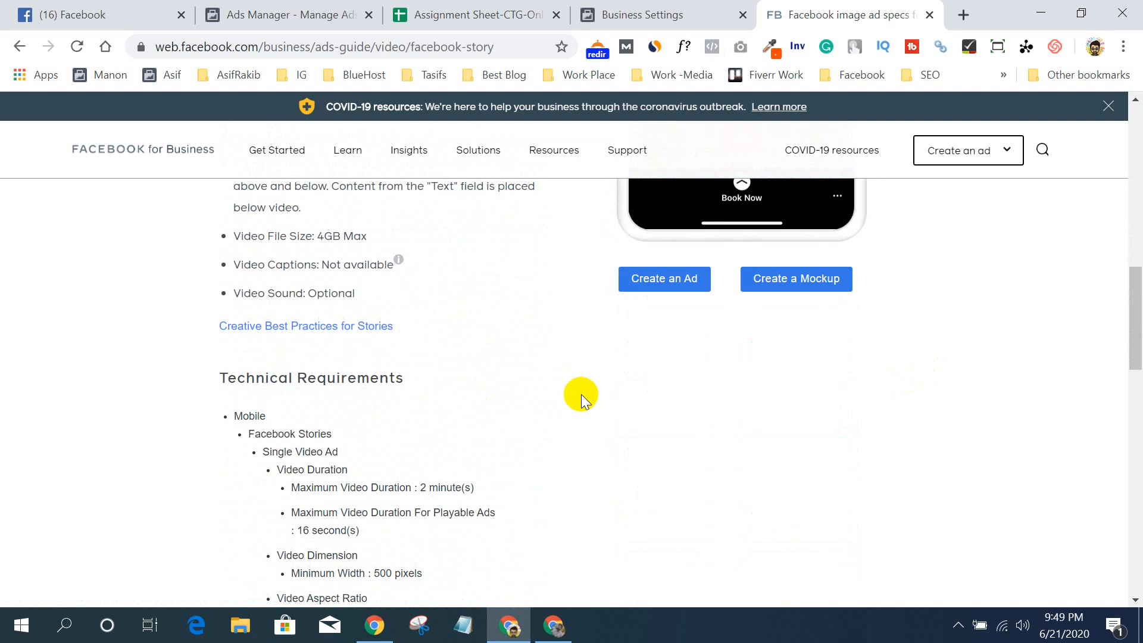
{"action": "scroll", "coordinate": [589, 415], "scroll_direction": "up", "scroll_amount": 10}
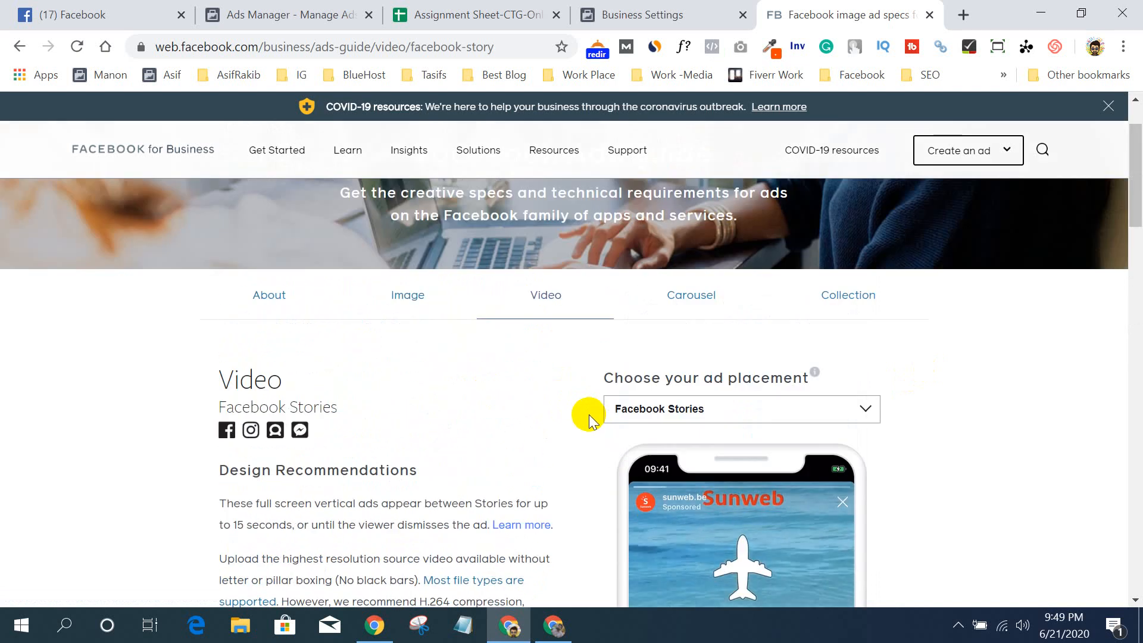
{"action": "scroll", "coordinate": [588, 414], "scroll_direction": "down", "scroll_amount": 10}
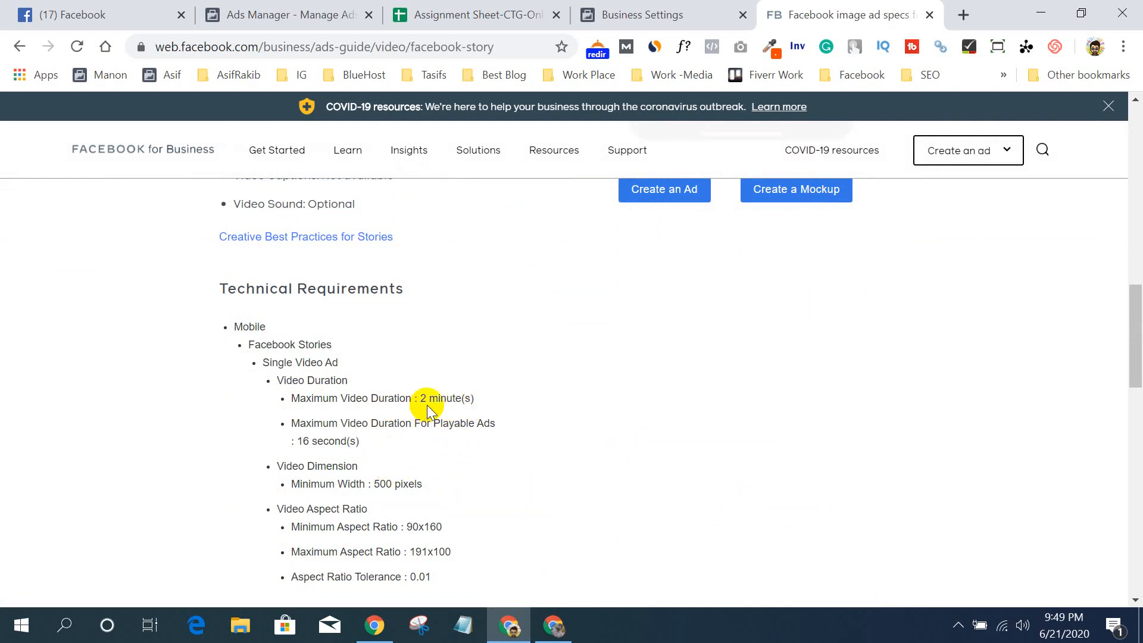
{"action": "scroll", "coordinate": [504, 411], "scroll_direction": "down", "scroll_amount": 3}
{"action": "scroll", "coordinate": [517, 415], "scroll_direction": "up", "scroll_amount": 9}
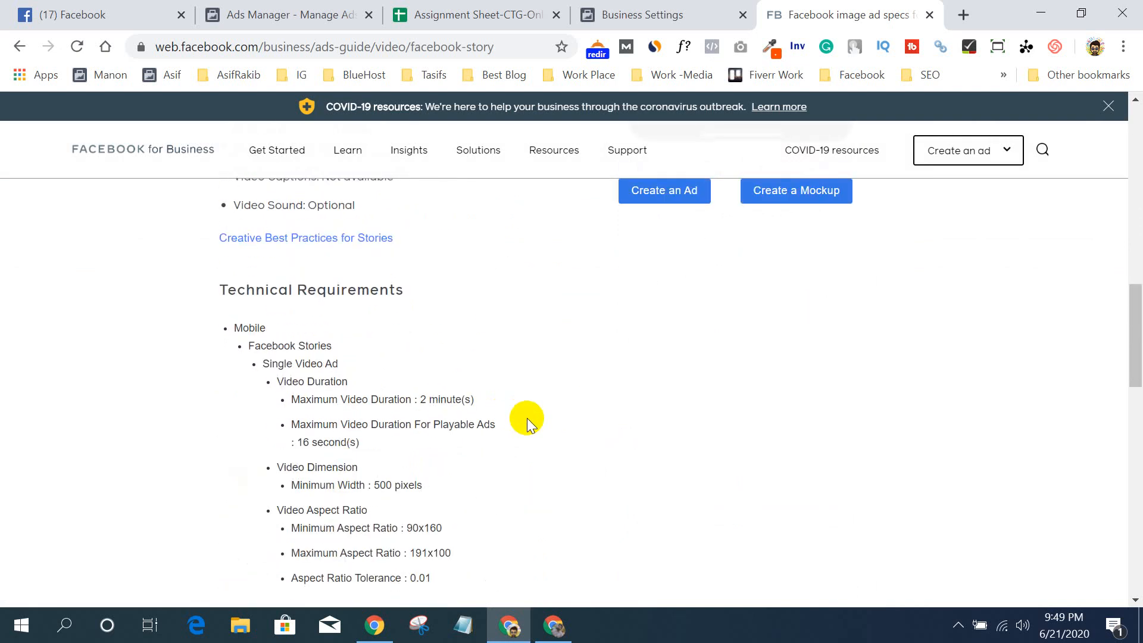
{"action": "scroll", "coordinate": [529, 420], "scroll_direction": "down", "scroll_amount": 5}
{"action": "scroll", "coordinate": [530, 421], "scroll_direction": "up", "scroll_amount": 6}
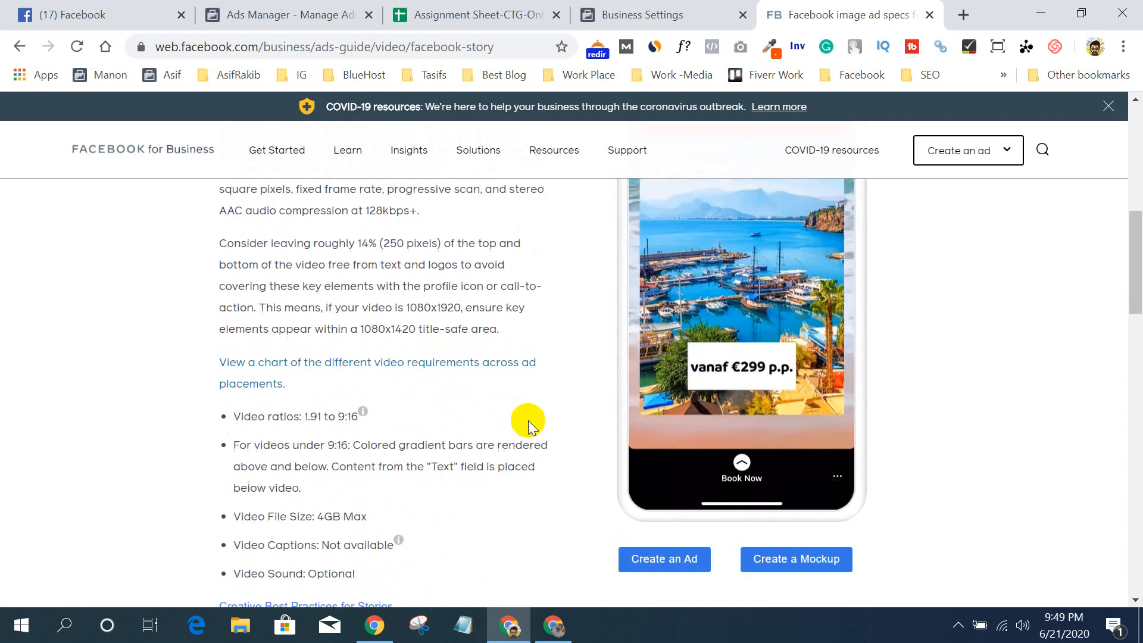
{"action": "scroll", "coordinate": [527, 421], "scroll_direction": "down", "scroll_amount": 3}
{"action": "scroll", "coordinate": [527, 421], "scroll_direction": "up", "scroll_amount": 6}
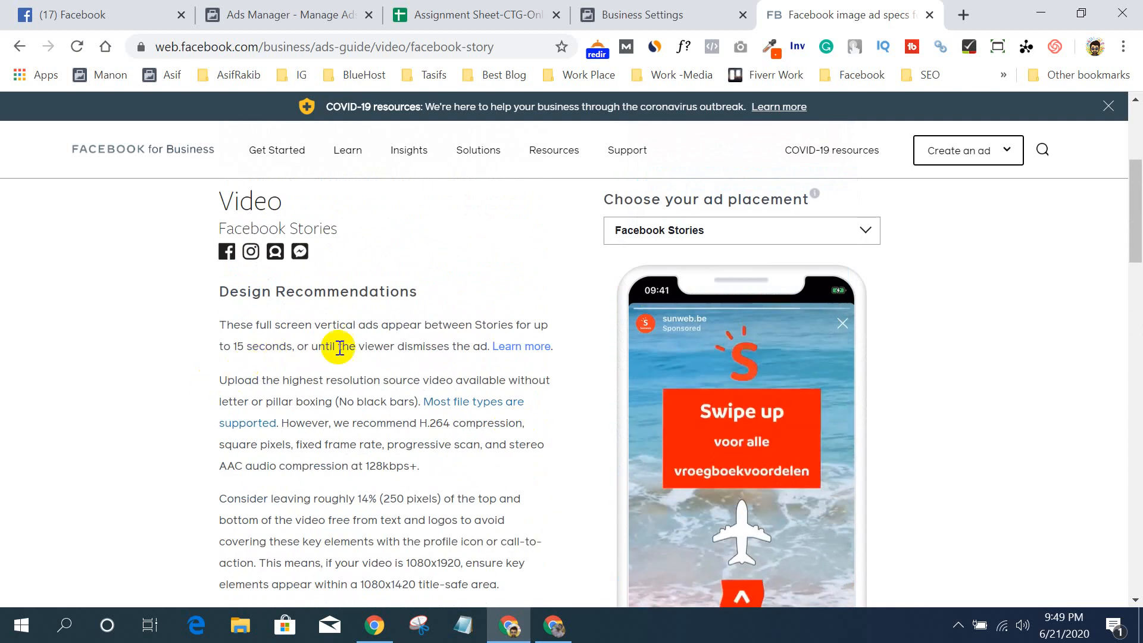
- Read how long full screen vertical ads appear between Stories in the Facebook Stories video recommendations
{"action": "left_click_drag", "start_coordinate": [234, 346], "coordinate": [296, 347]}
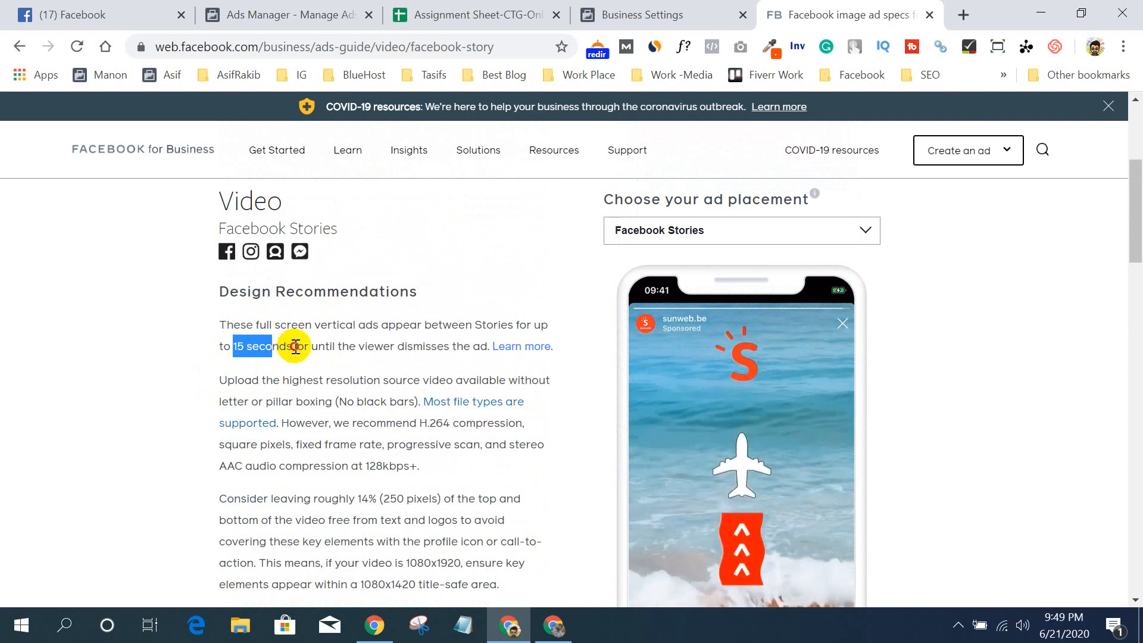
{"action": "left_click", "coordinate": [296, 346]}
{"action": "scroll", "coordinate": [916, 409], "scroll_direction": "down", "scroll_amount": 6}
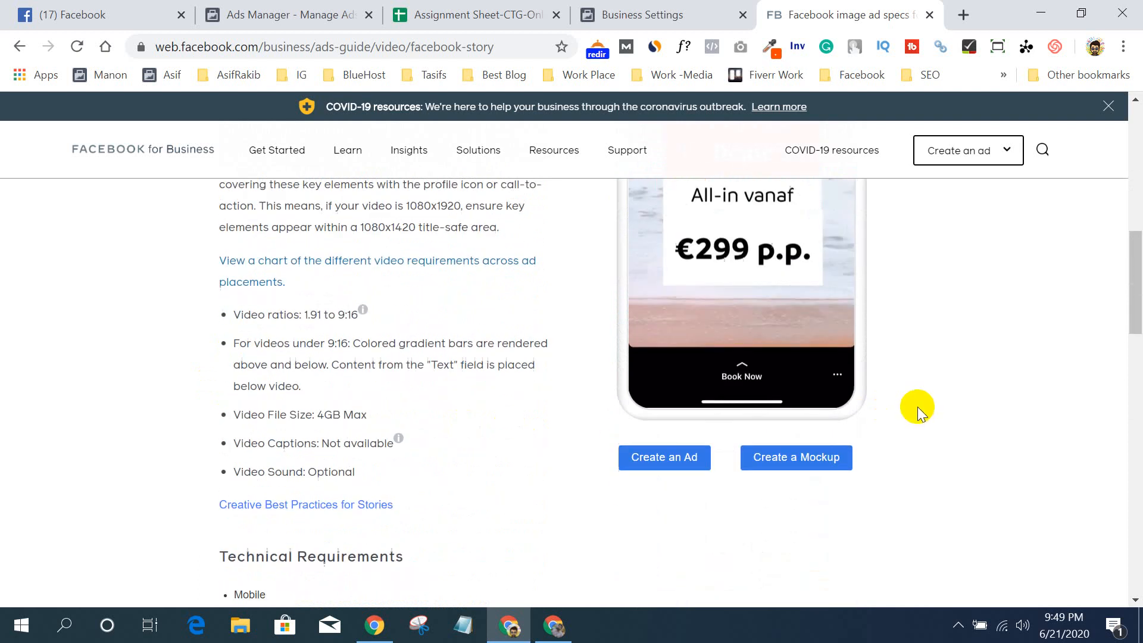
{"action": "scroll", "coordinate": [887, 418], "scroll_direction": "up", "scroll_amount": 7}
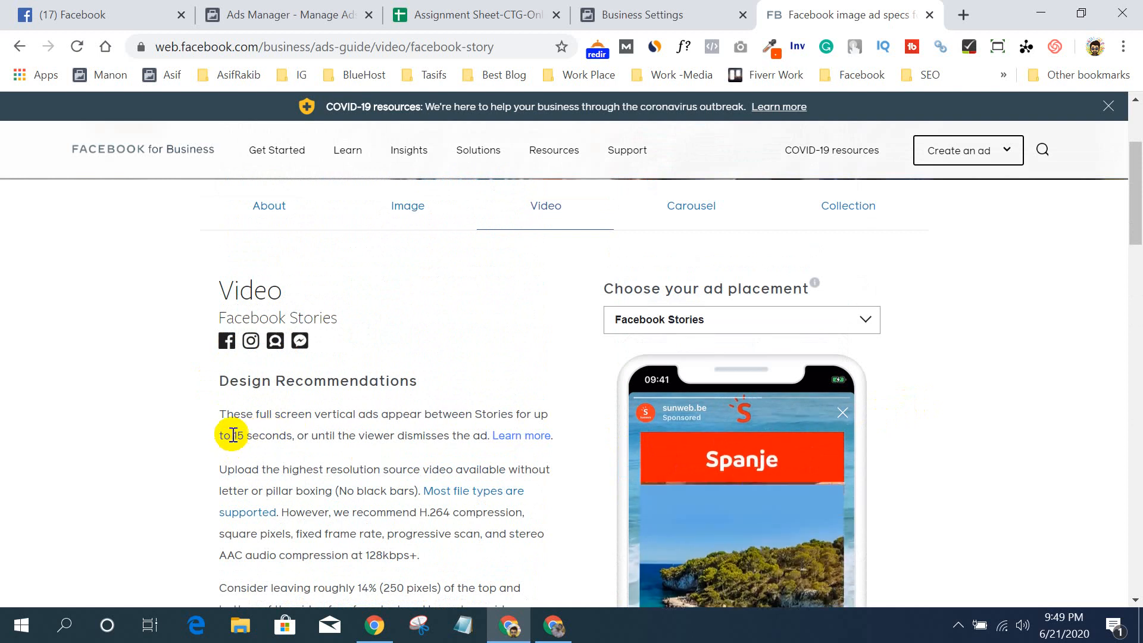
{"action": "left_click_drag", "start_coordinate": [231, 436], "coordinate": [286, 448]}
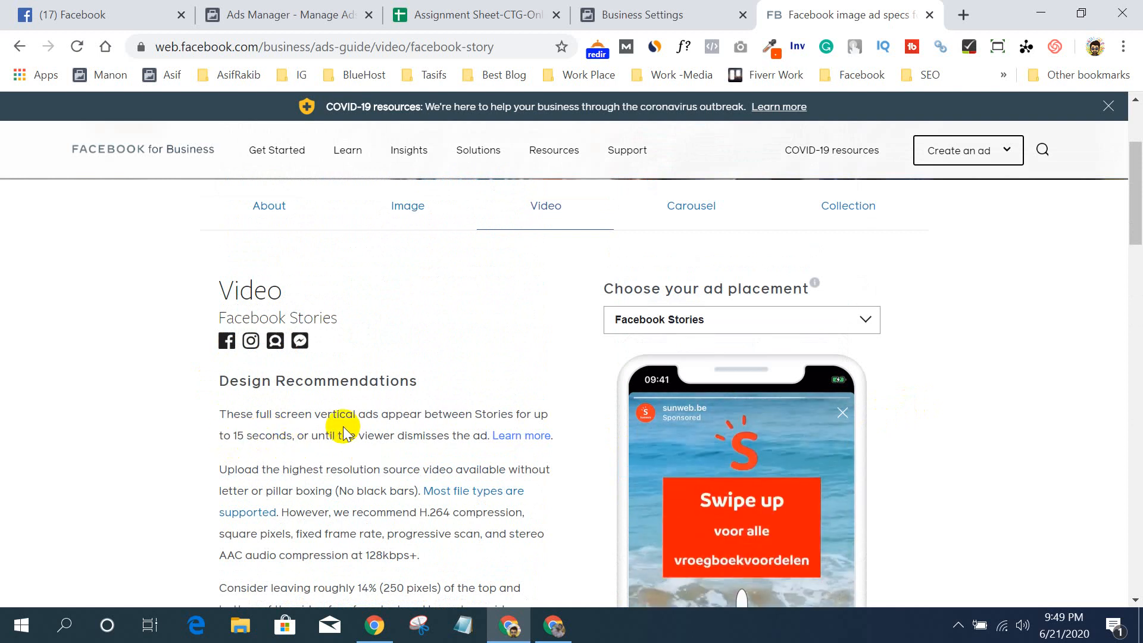
{"action": "scroll", "coordinate": [348, 426], "scroll_direction": "down", "scroll_amount": 4}
{"action": "scroll", "coordinate": [352, 427], "scroll_direction": "up", "scroll_amount": 2}
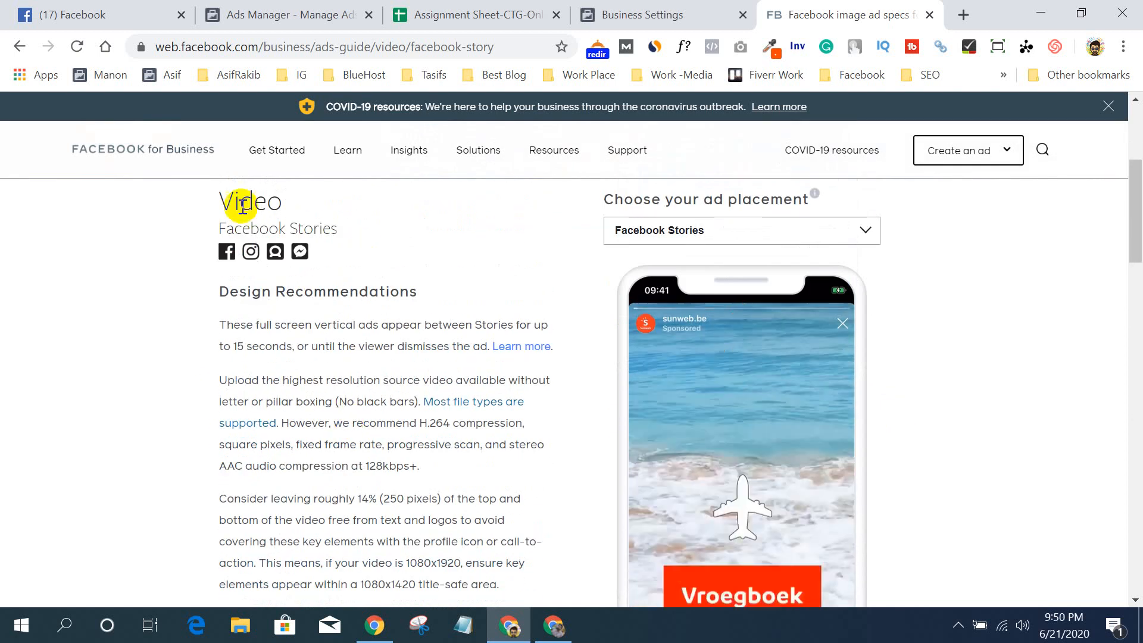
- Open the carousel ad specs and check the minimum and maximum number of cards in the design recommendations
{"action": "scroll", "coordinate": [465, 238], "scroll_direction": "up", "scroll_amount": 4}
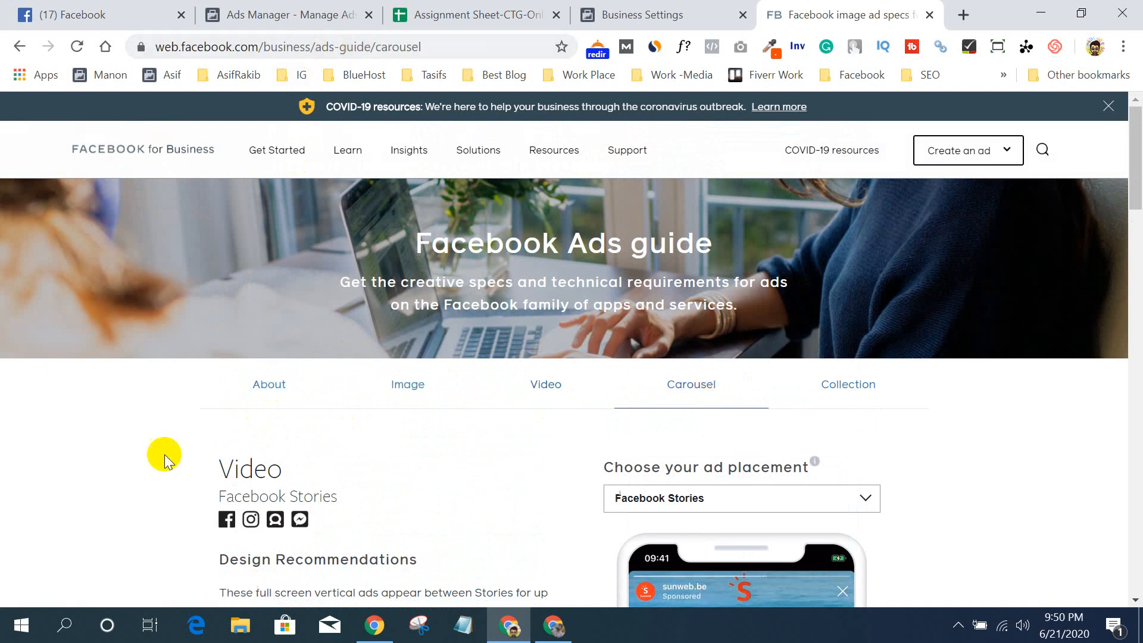
{"action": "scroll", "coordinate": [107, 460], "scroll_direction": "down", "scroll_amount": 3}
{"action": "scroll", "coordinate": [106, 460], "scroll_direction": "down", "scroll_amount": 3}
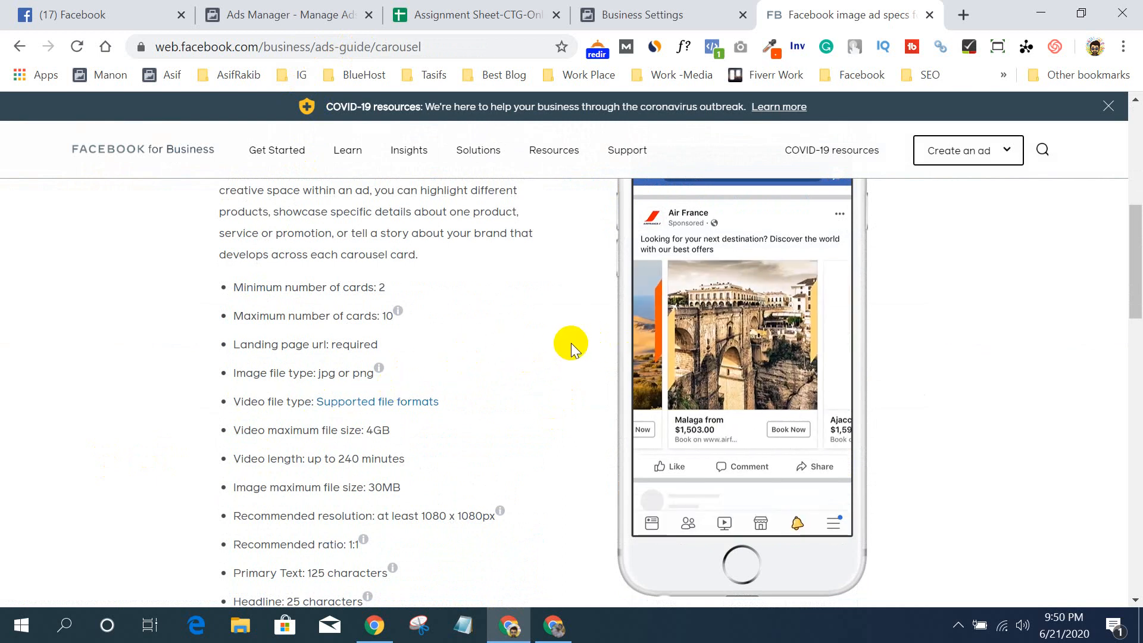
{"action": "left_click_drag", "start_coordinate": [235, 318], "coordinate": [364, 319]}
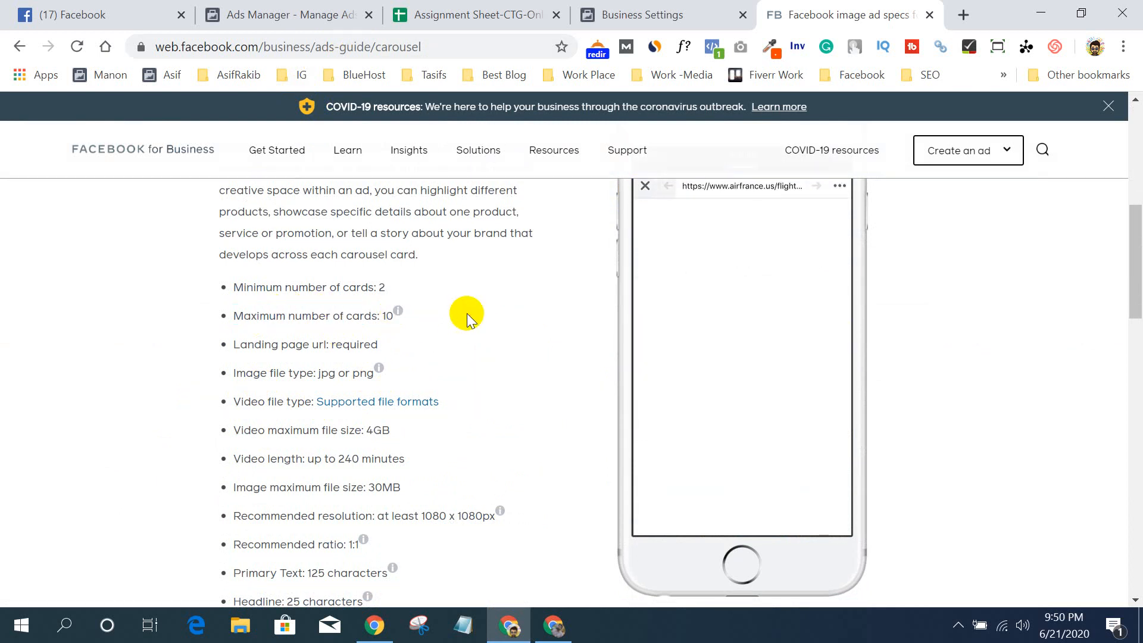
{"action": "scroll", "coordinate": [471, 315], "scroll_direction": "down", "scroll_amount": 10}
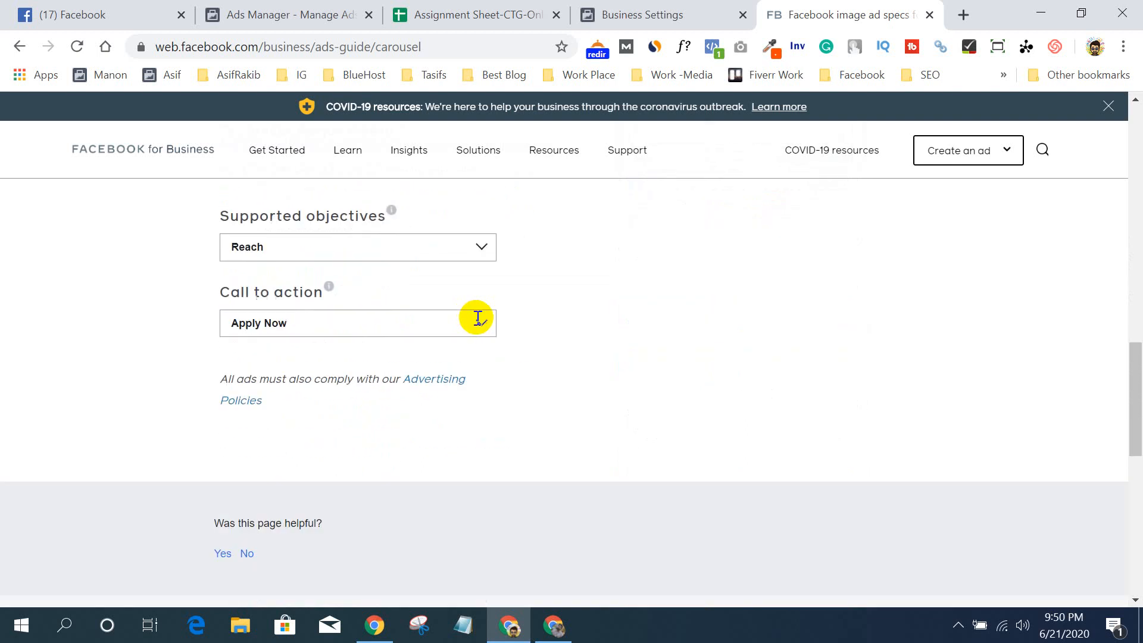
- Look through the whole carousel specs page, from the card and media recommendations to the supported objectives and call to action
{"action": "scroll", "coordinate": [477, 319], "scroll_direction": "down", "scroll_amount": 3}
{"action": "scroll", "coordinate": [479, 357], "scroll_direction": "up", "scroll_amount": 12}
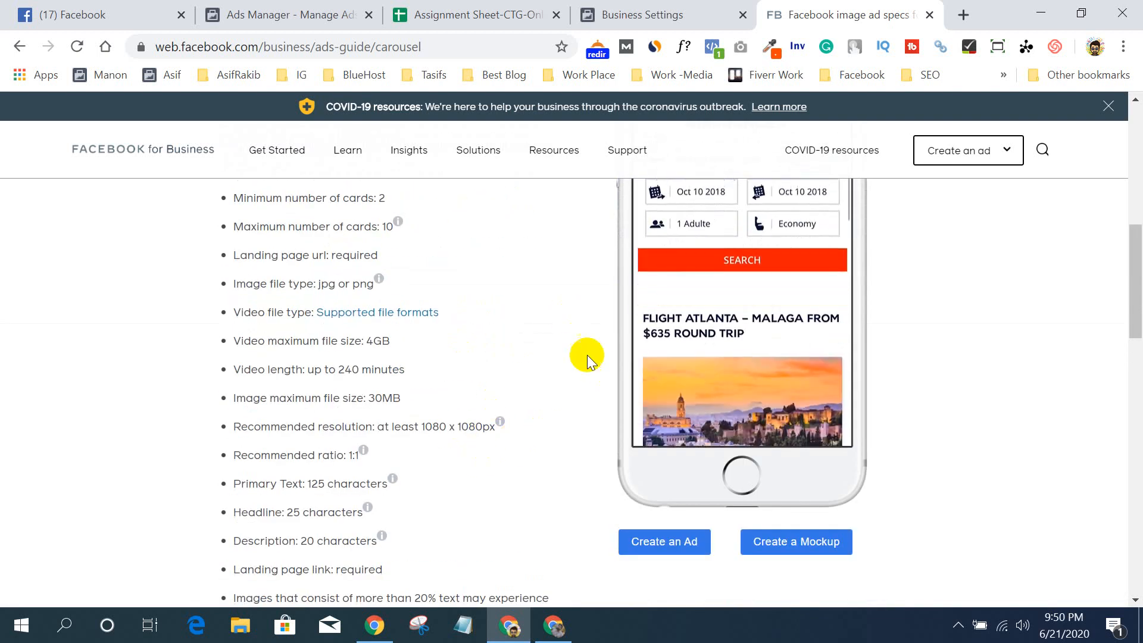
{"action": "scroll", "coordinate": [620, 375], "scroll_direction": "up", "scroll_amount": 10}
{"action": "scroll", "coordinate": [573, 425], "scroll_direction": "down", "scroll_amount": 10}
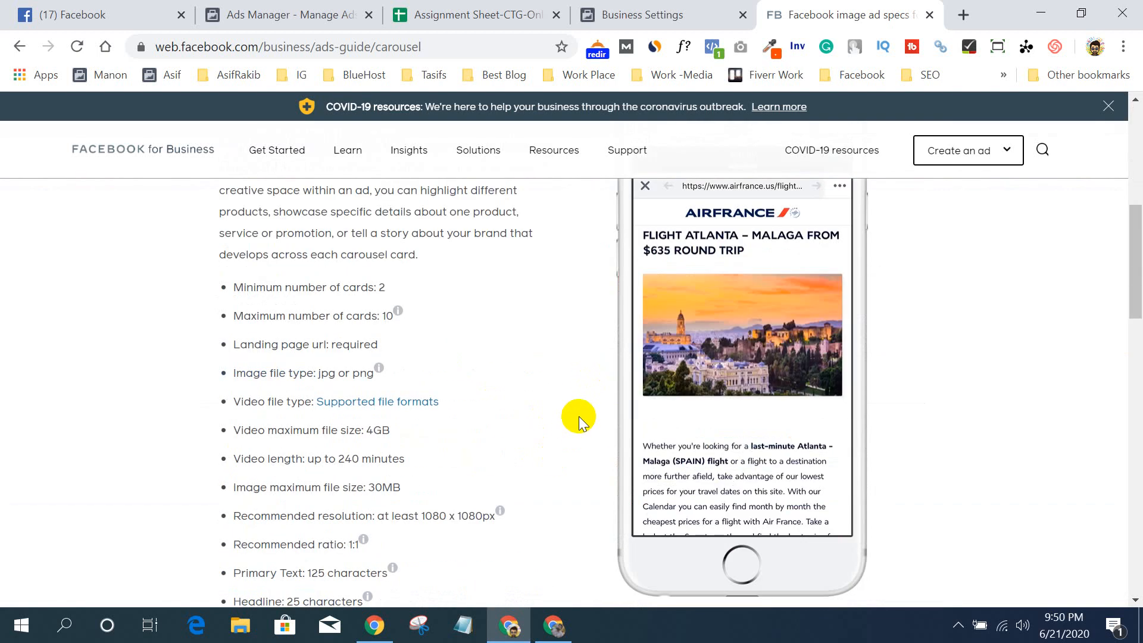
{"action": "scroll", "coordinate": [578, 419], "scroll_direction": "down", "scroll_amount": 10}
{"action": "scroll", "coordinate": [580, 419], "scroll_direction": "up", "scroll_amount": 10}
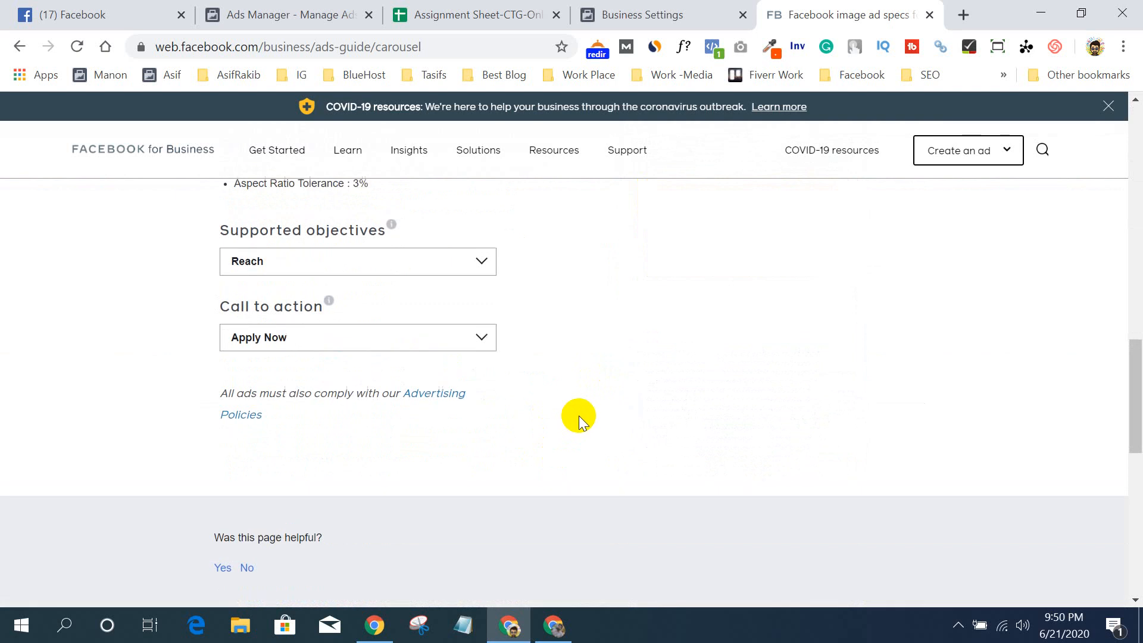
{"action": "scroll", "coordinate": [578, 420], "scroll_direction": "down", "scroll_amount": 4}
{"action": "scroll", "coordinate": [579, 420], "scroll_direction": "up", "scroll_amount": 5}
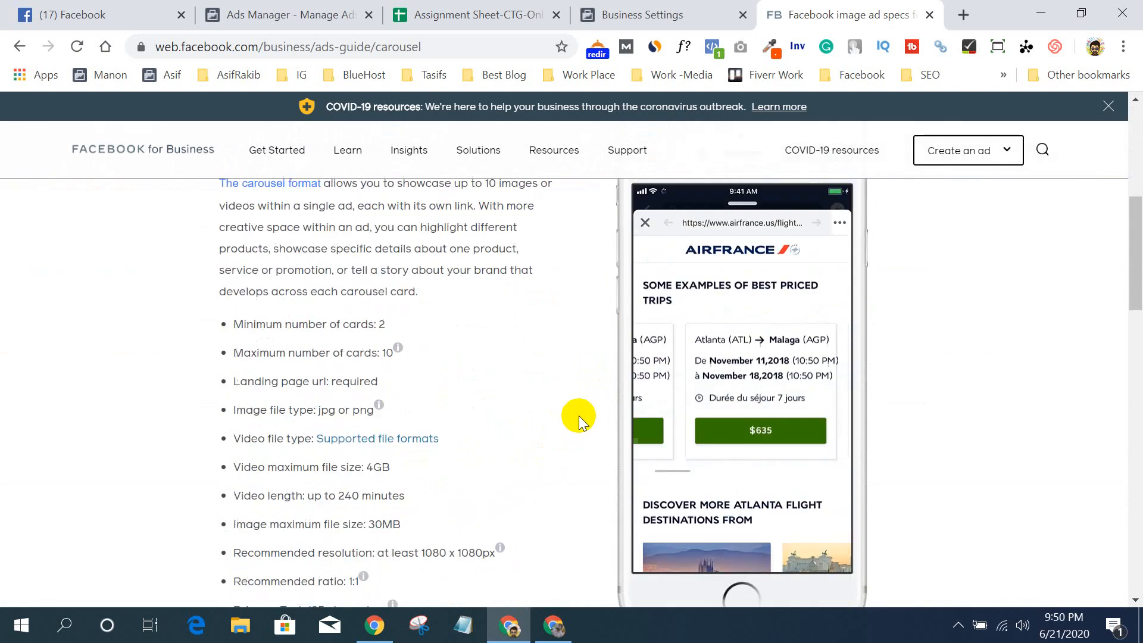
{"action": "scroll", "coordinate": [579, 420], "scroll_direction": "down", "scroll_amount": 7}
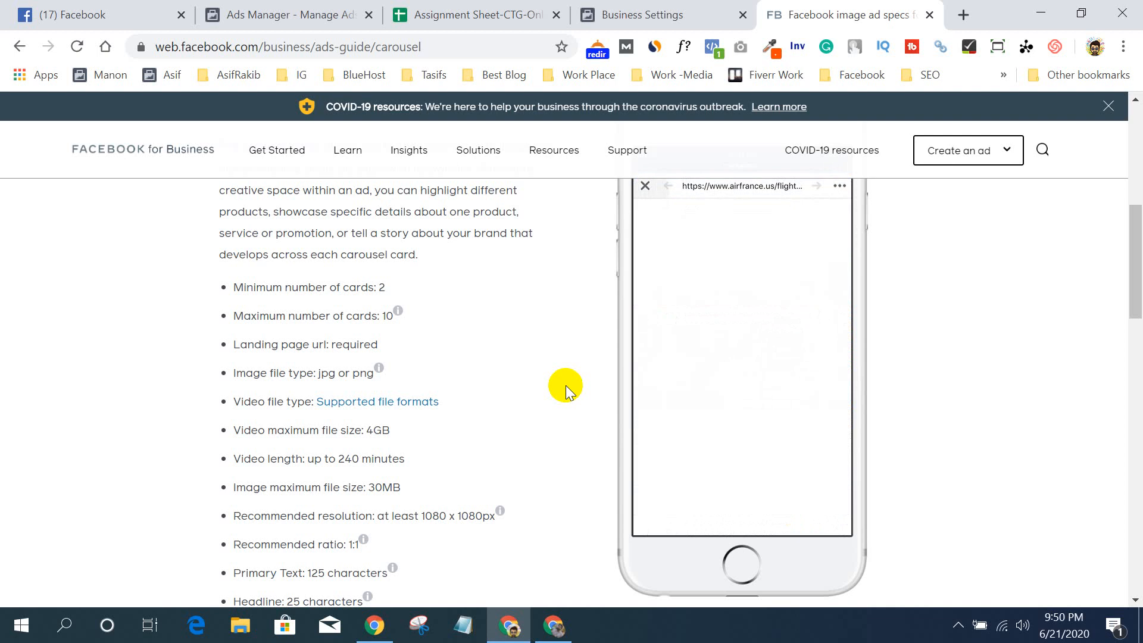
- Switch to Ads Manager and leave campaign creation to return to the campaigns list
{"action": "left_click", "coordinate": [329, 7]}
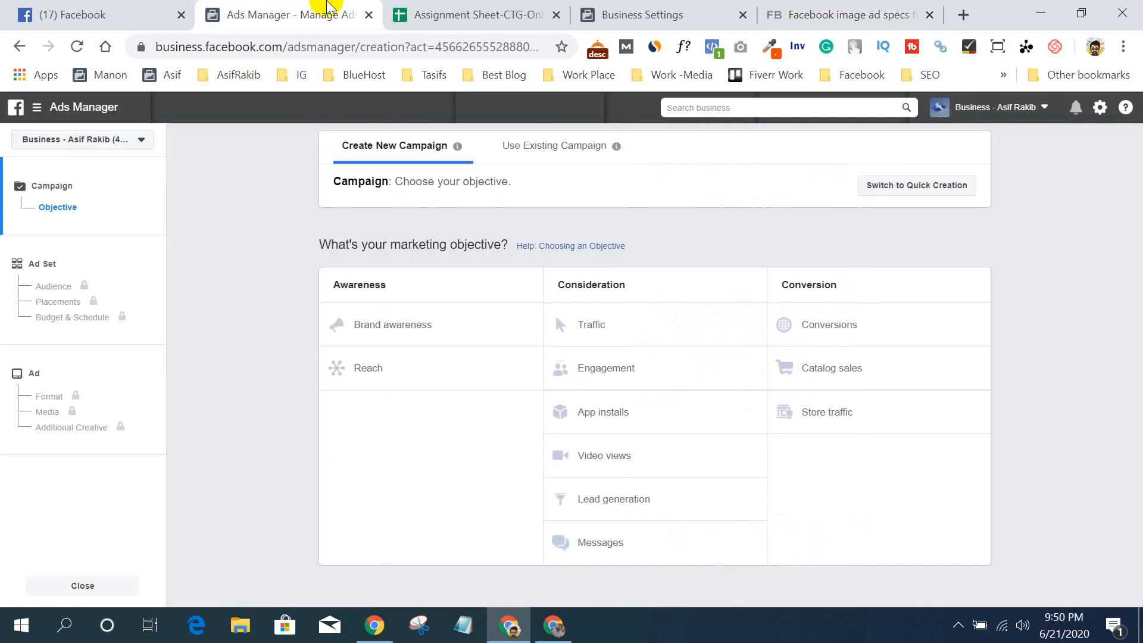
{"action": "left_click", "coordinate": [723, 9]}
{"action": "left_click", "coordinate": [292, 10]}
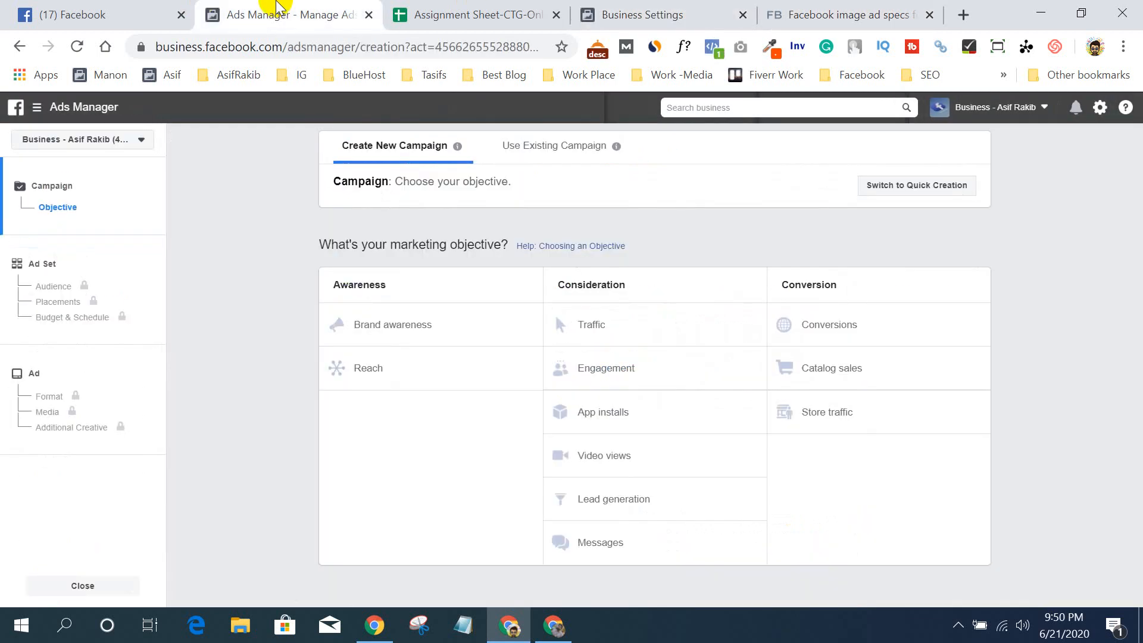
{"action": "left_click", "coordinate": [20, 45]}
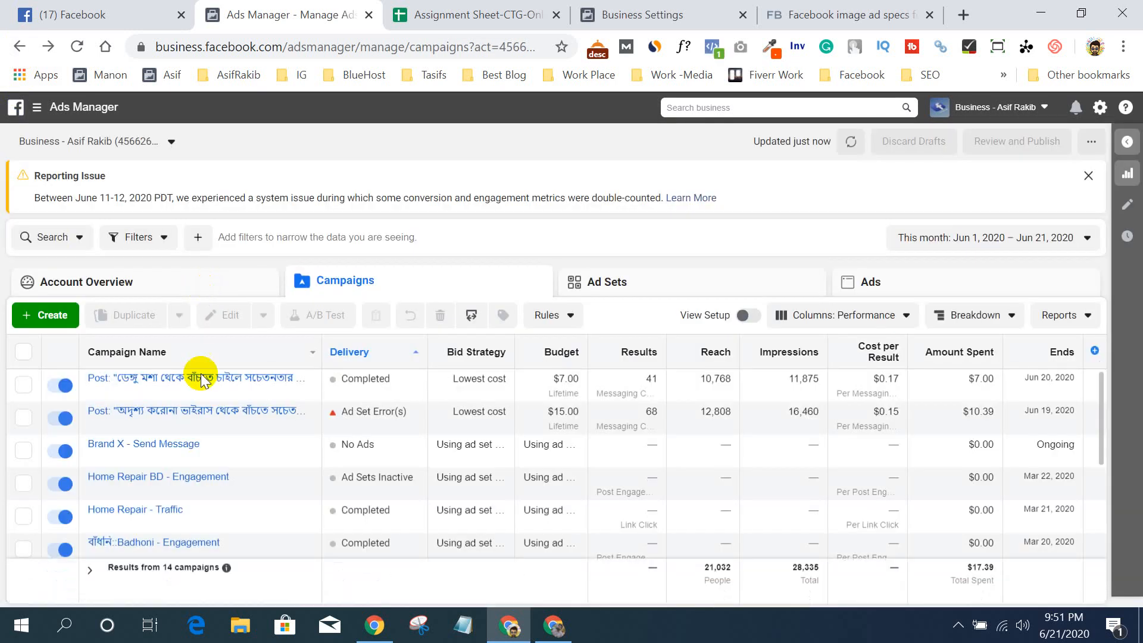
- Look through the existing campaigns, view the ads list, and return to the campaigns list
{"action": "scroll", "coordinate": [197, 420], "scroll_direction": "down", "scroll_amount": 1}
{"action": "scroll", "coordinate": [197, 421], "scroll_direction": "down", "scroll_amount": 3}
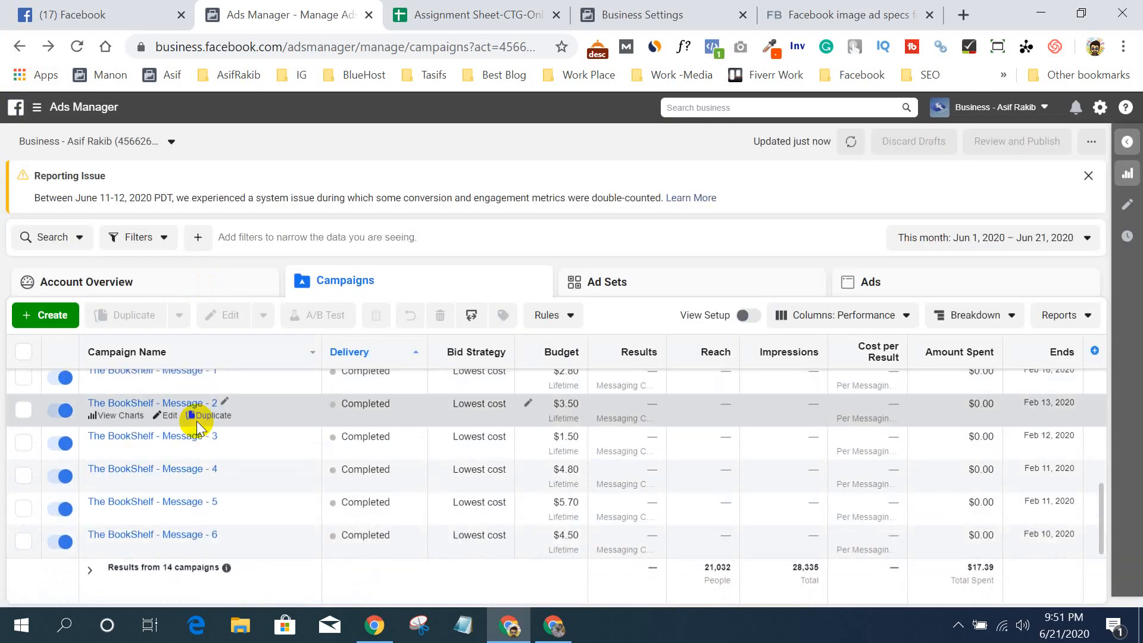
{"action": "scroll", "coordinate": [188, 421], "scroll_direction": "up", "scroll_amount": 5}
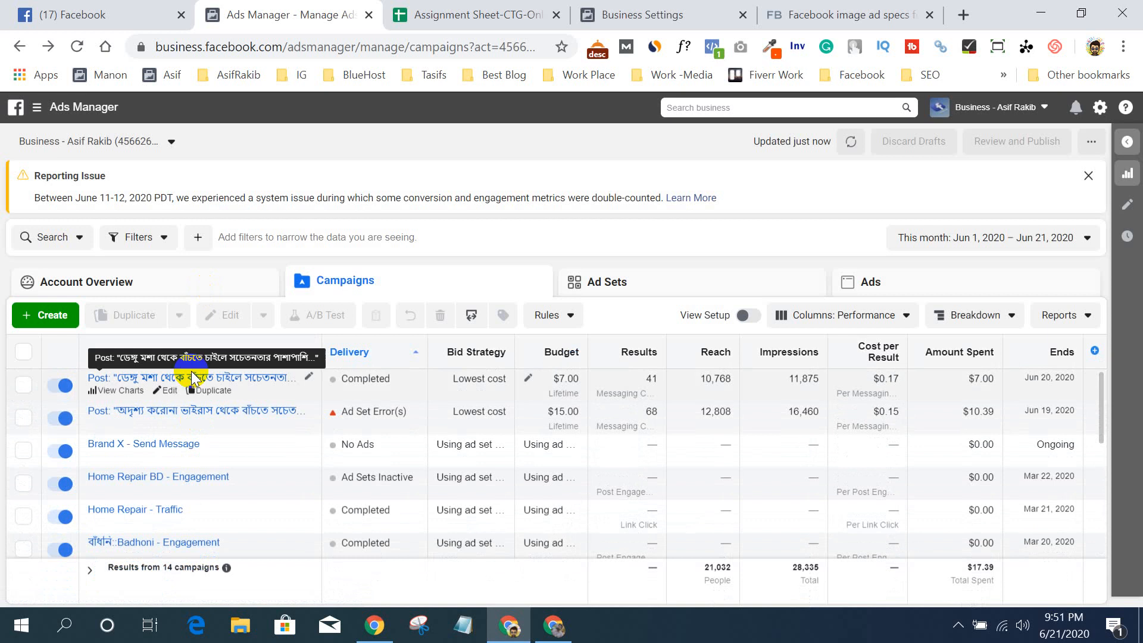
{"action": "left_click", "coordinate": [914, 283]}
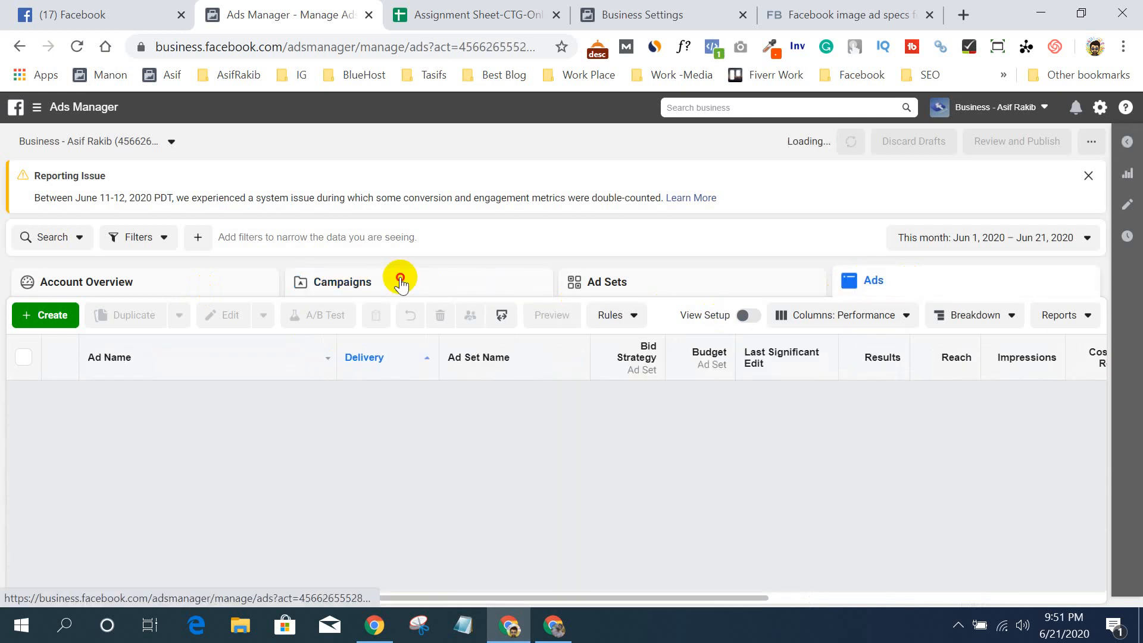
{"action": "left_click", "coordinate": [401, 283]}
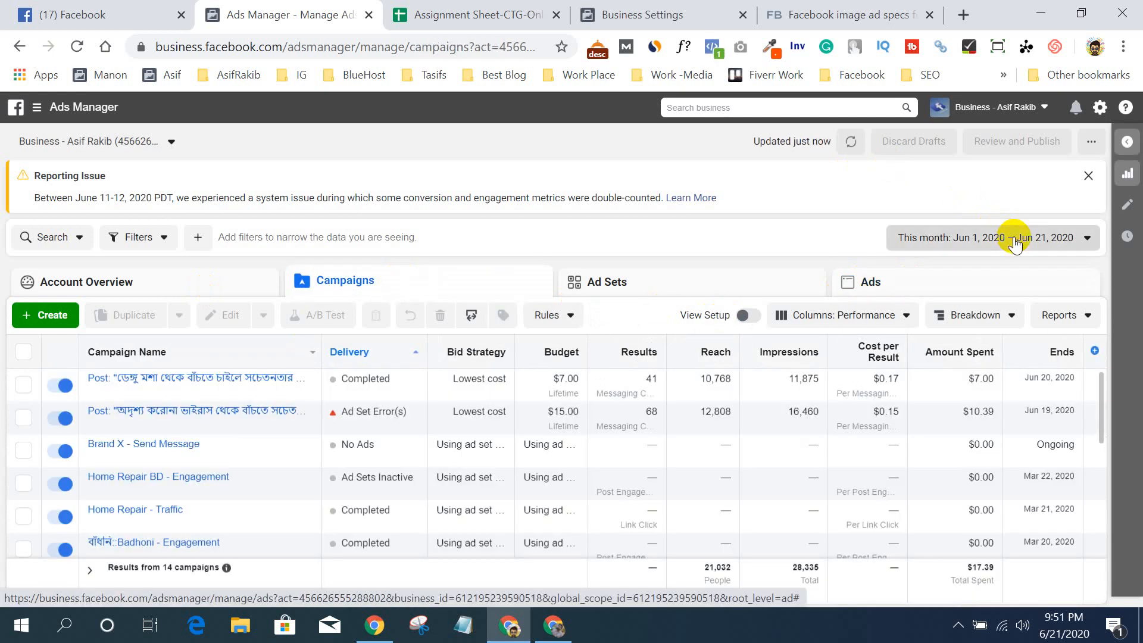
- View the campaign results for the Last month date preset, and return the reporting period to This month
{"action": "left_click", "coordinate": [1016, 236]}
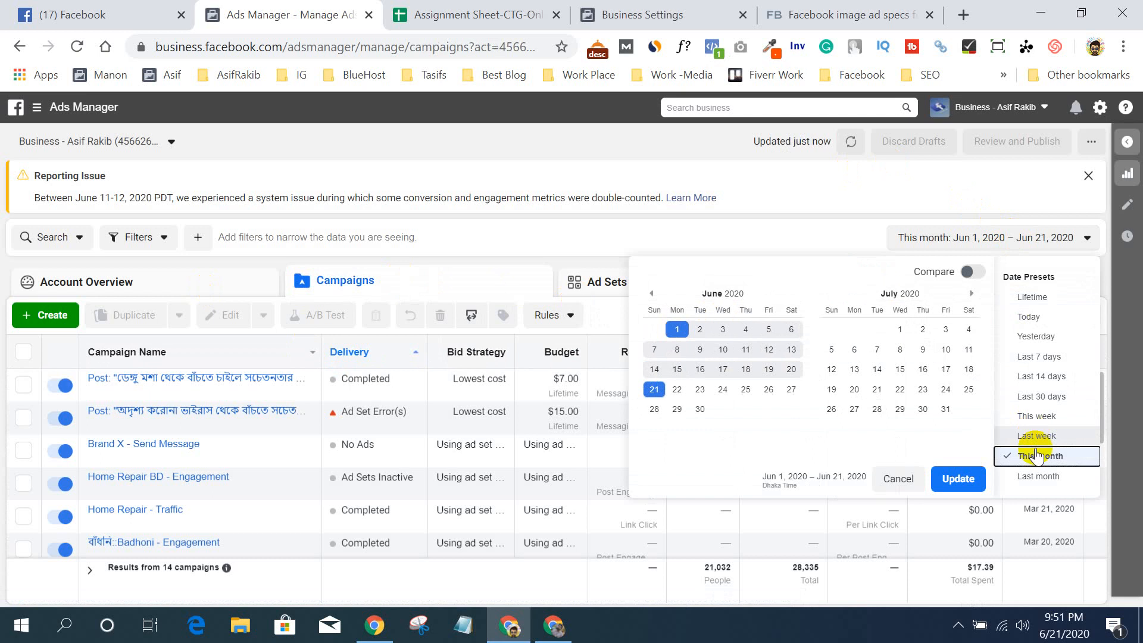
{"action": "left_click", "coordinate": [1046, 479]}
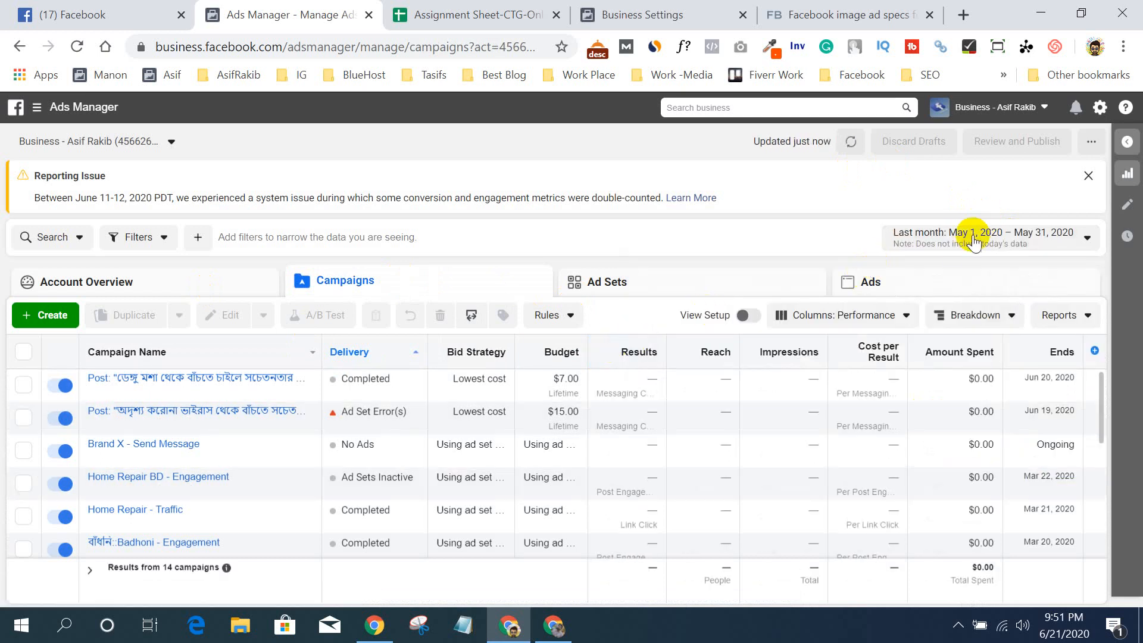
{"action": "left_click", "coordinate": [952, 247]}
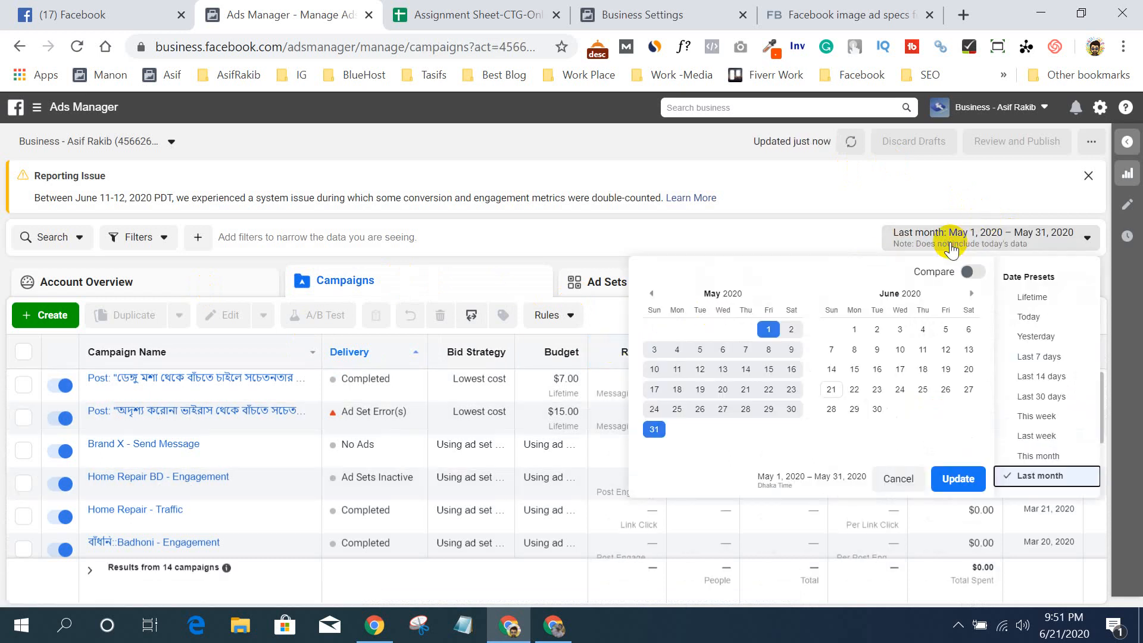
{"action": "left_click", "coordinate": [1047, 454]}
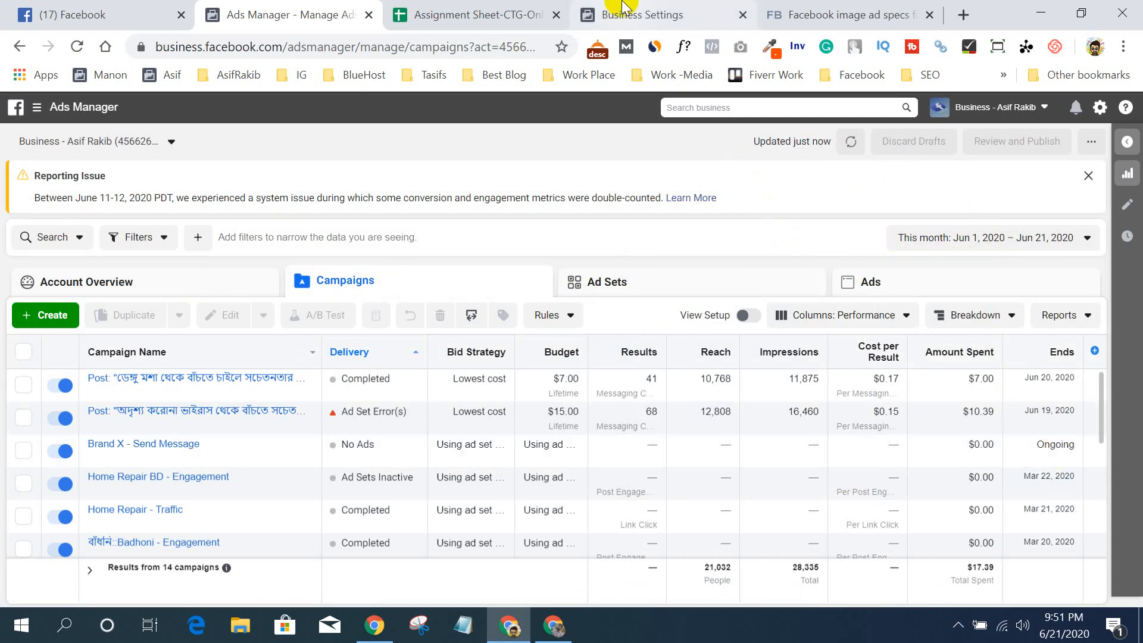
- Switch to the Facebook Ads guide and look over the carousel specs, from the design recommendations to the technical requirements
{"action": "left_click", "coordinate": [488, 8]}
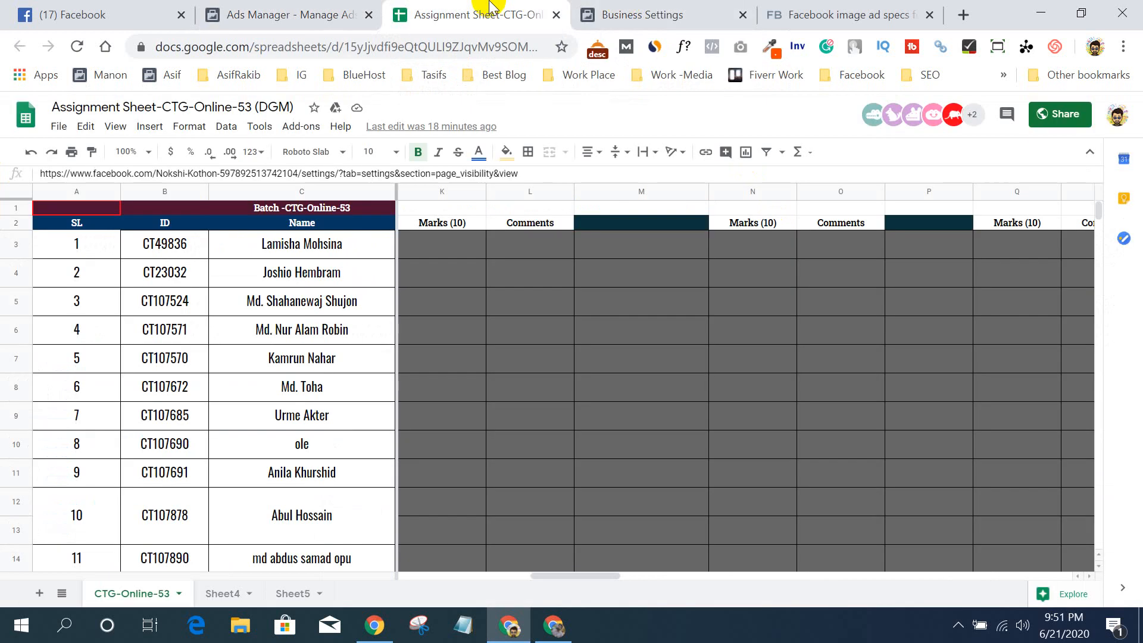
{"action": "left_click", "coordinate": [270, 7]}
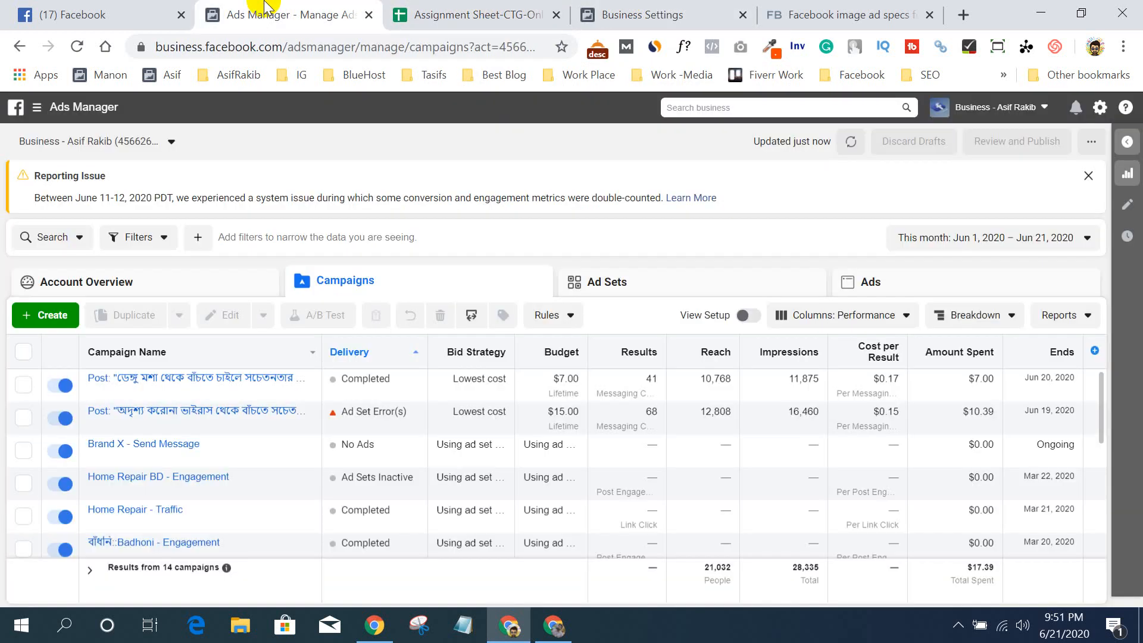
{"action": "left_click", "coordinate": [771, 8]}
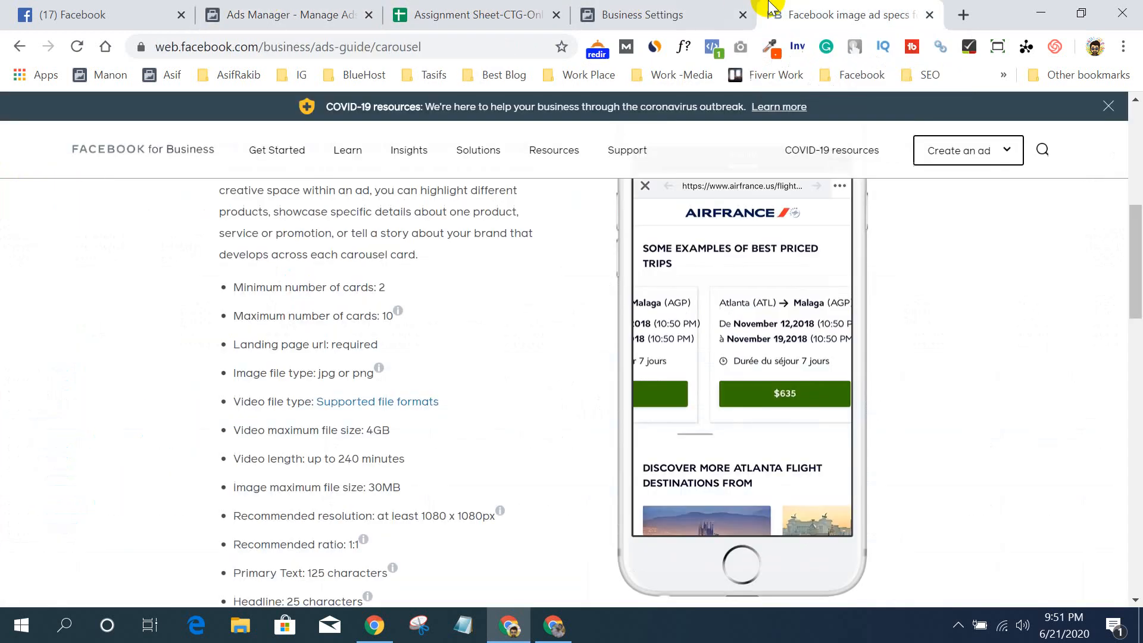
{"action": "scroll", "coordinate": [586, 402], "scroll_direction": "down", "scroll_amount": 10}
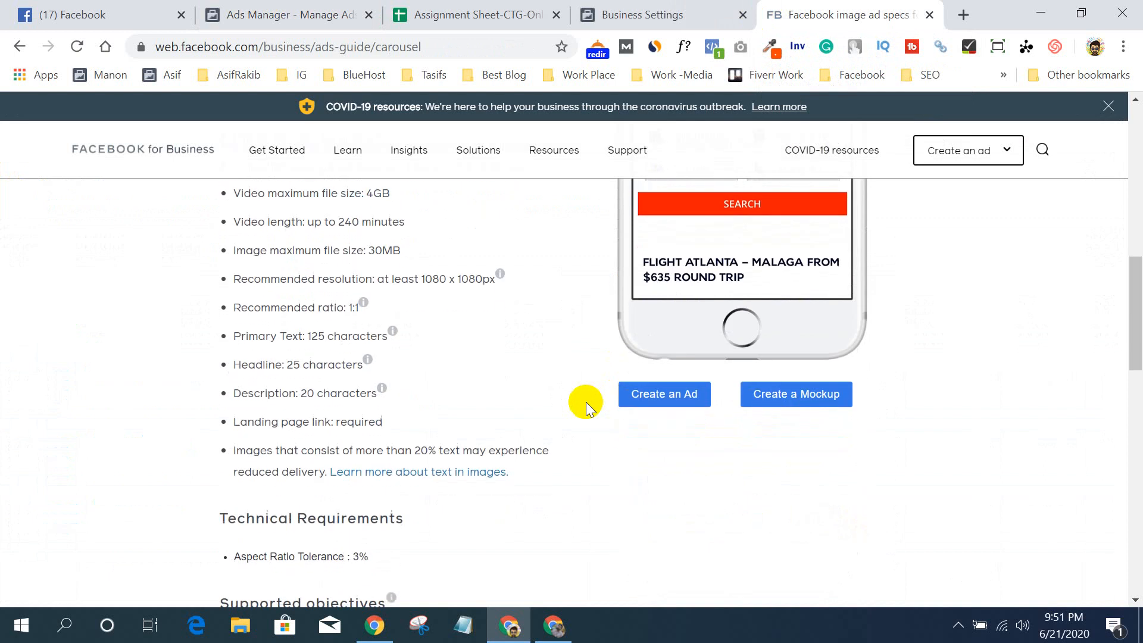
{"action": "scroll", "coordinate": [586, 402], "scroll_direction": "up", "scroll_amount": 1}
{"action": "scroll", "coordinate": [586, 402], "scroll_direction": "up", "scroll_amount": 15}
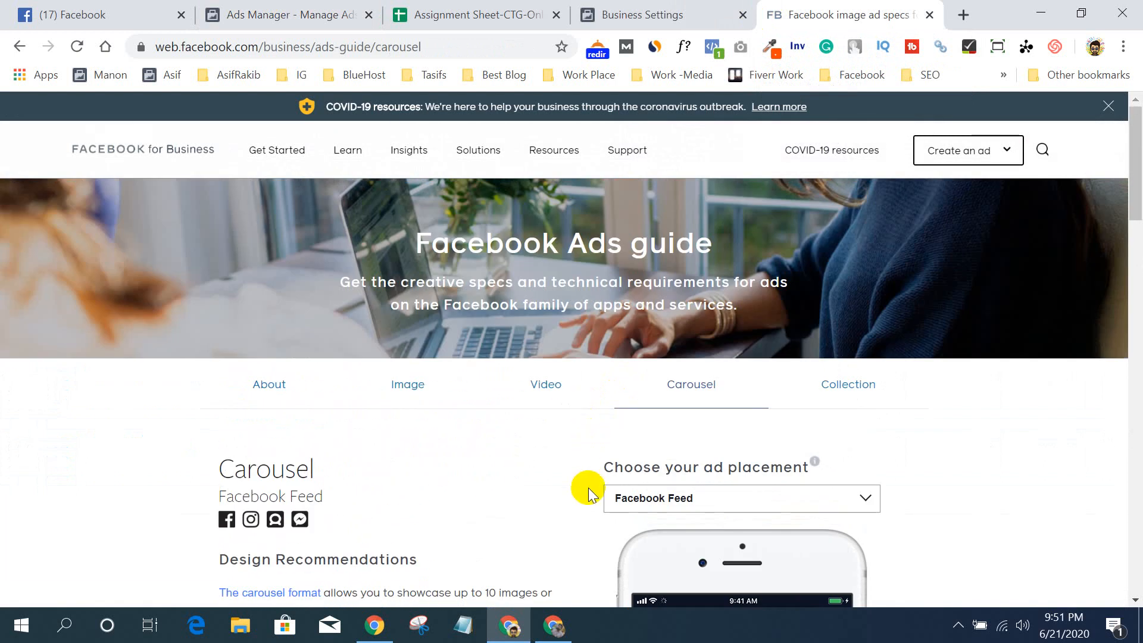
{"action": "scroll", "coordinate": [589, 494], "scroll_direction": "down", "scroll_amount": 5}
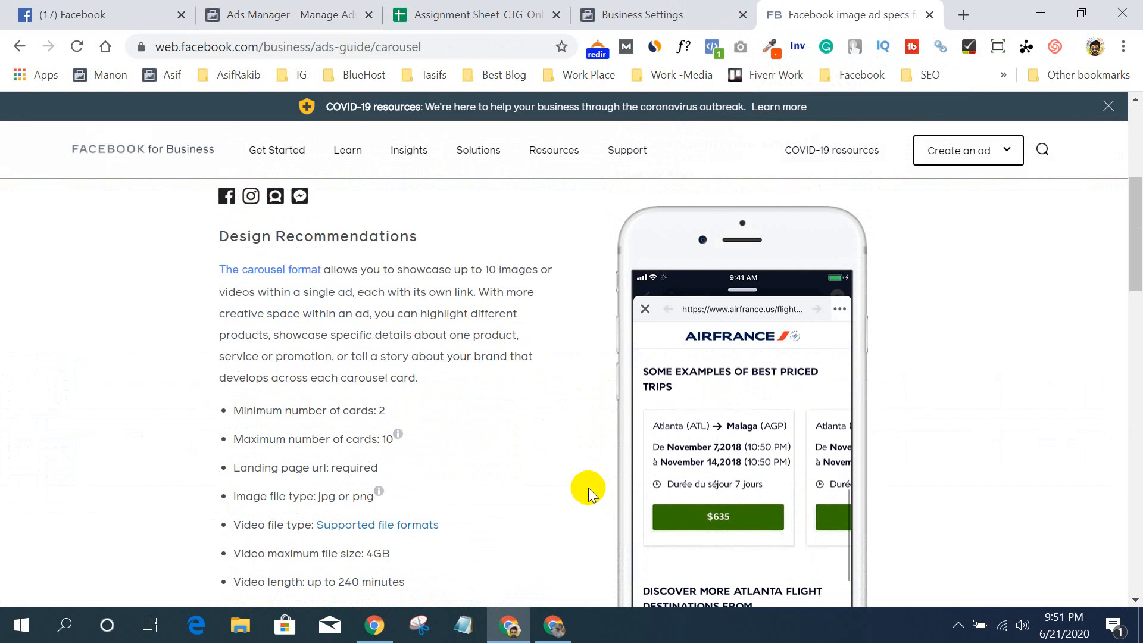
{"action": "scroll", "coordinate": [589, 495], "scroll_direction": "up", "scroll_amount": 5}
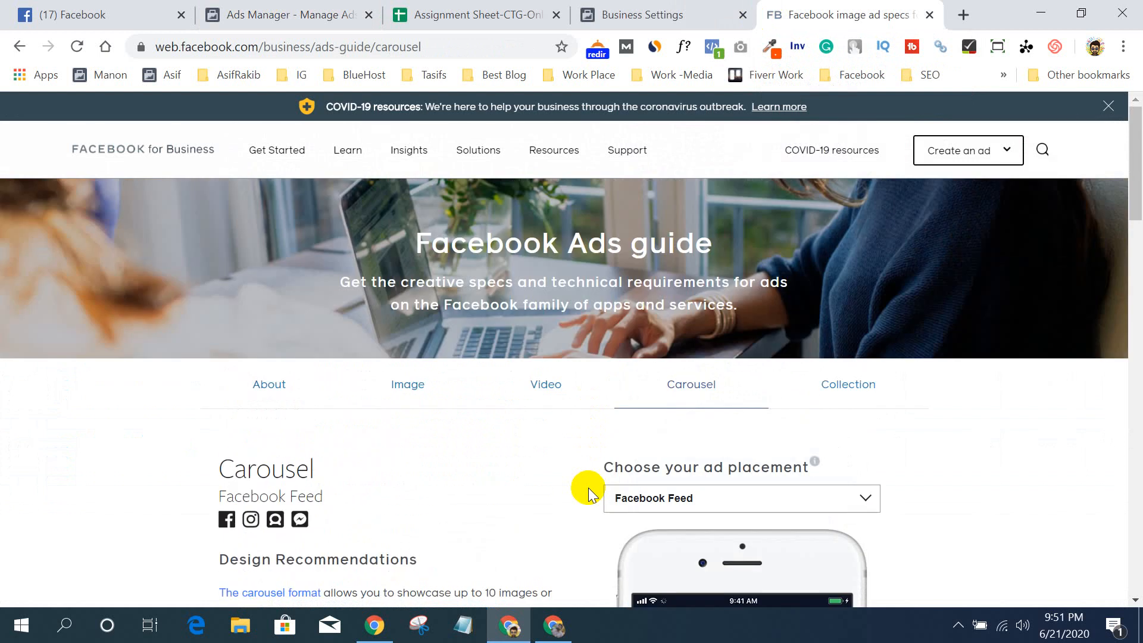
- Open the image ad specs for Facebook Feed and look through the page down to the supported objectives and call to action
{"action": "left_click", "coordinate": [388, 393]}
{"action": "scroll", "coordinate": [561, 473], "scroll_direction": "down", "scroll_amount": 2}
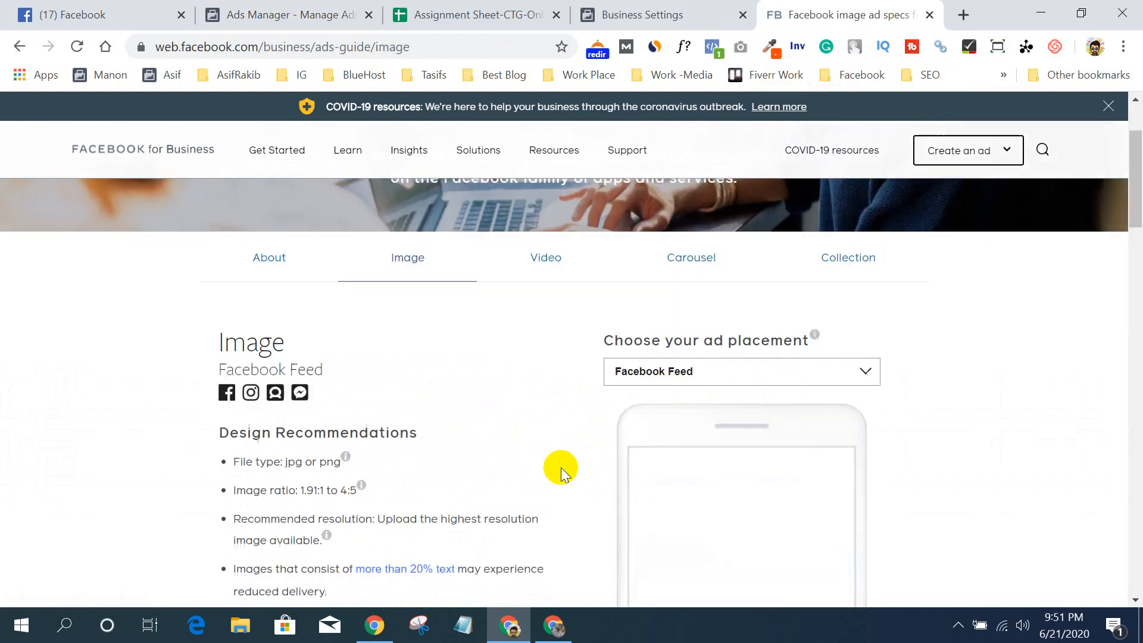
{"action": "scroll", "coordinate": [585, 498], "scroll_direction": "down", "scroll_amount": 15}
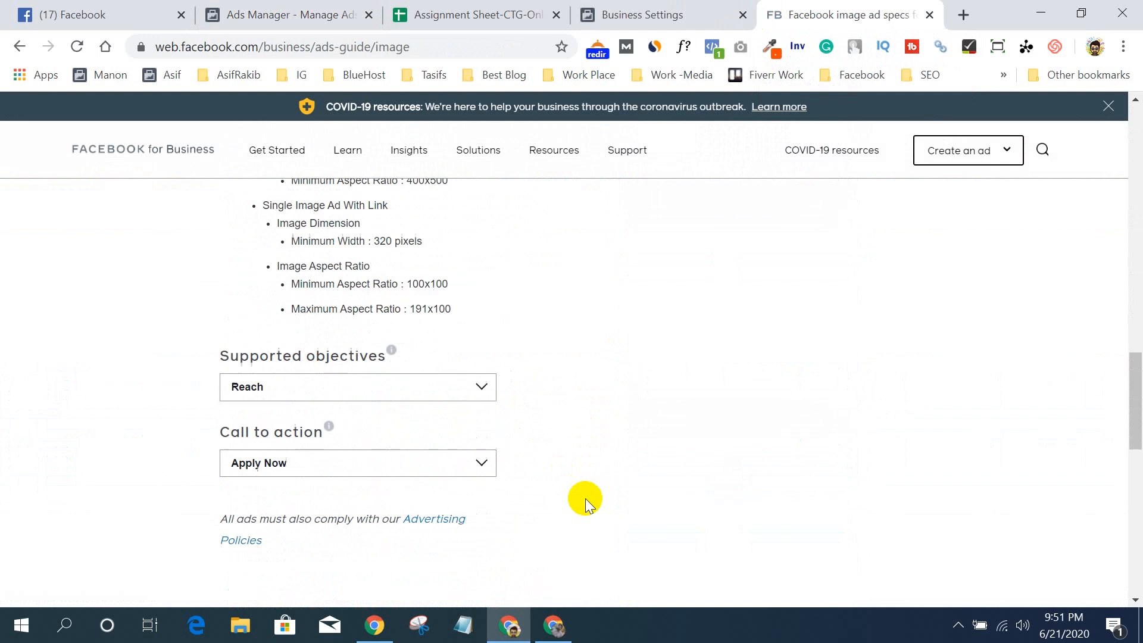
{"action": "scroll", "coordinate": [585, 498], "scroll_direction": "down", "scroll_amount": 8}
{"action": "scroll", "coordinate": [584, 499], "scroll_direction": "up", "scroll_amount": 15}
{"action": "scroll", "coordinate": [585, 498], "scroll_direction": "up", "scroll_amount": 3}
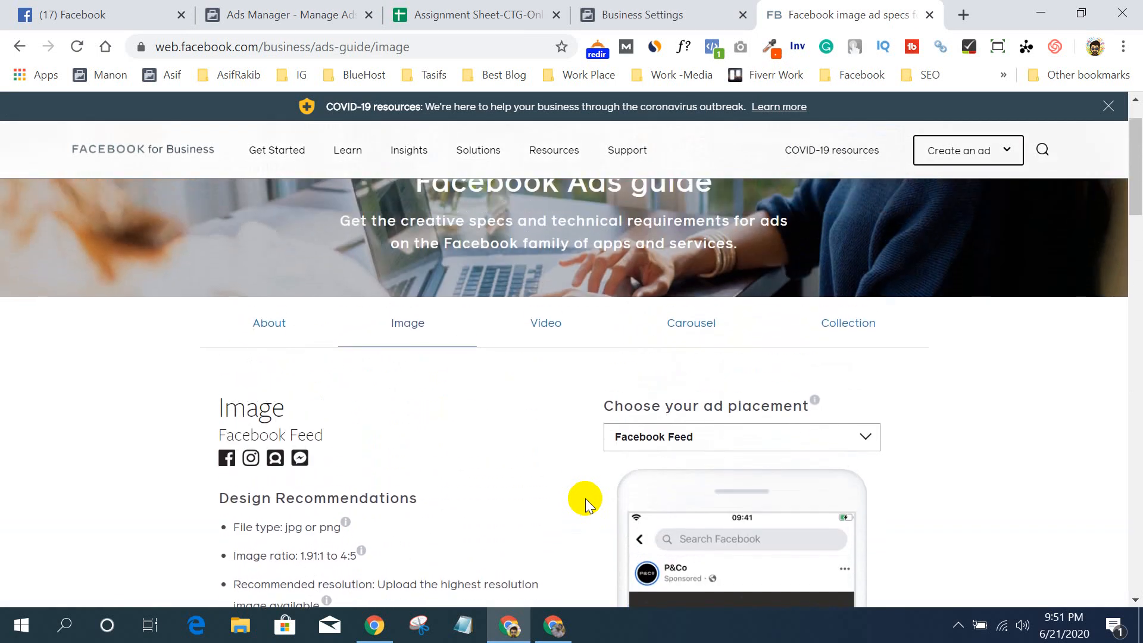
- Review the image design recommendations, the With Link specs, the panorama section and the technical requirements
{"action": "scroll", "coordinate": [585, 498], "scroll_direction": "down", "scroll_amount": 15}
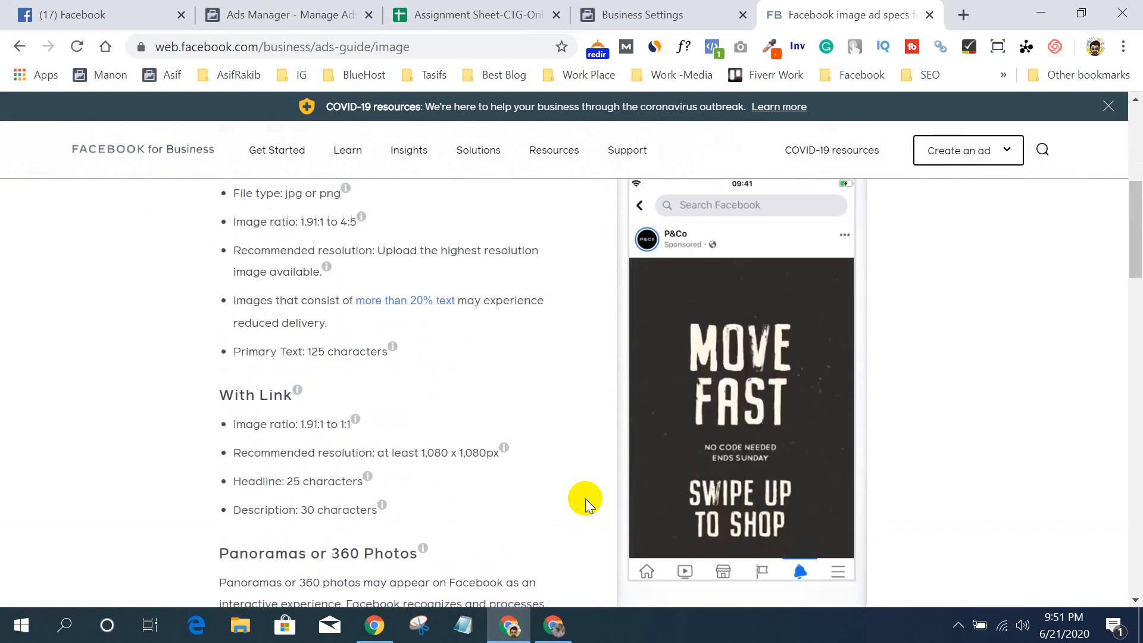
{"action": "scroll", "coordinate": [585, 498], "scroll_direction": "up", "scroll_amount": 15}
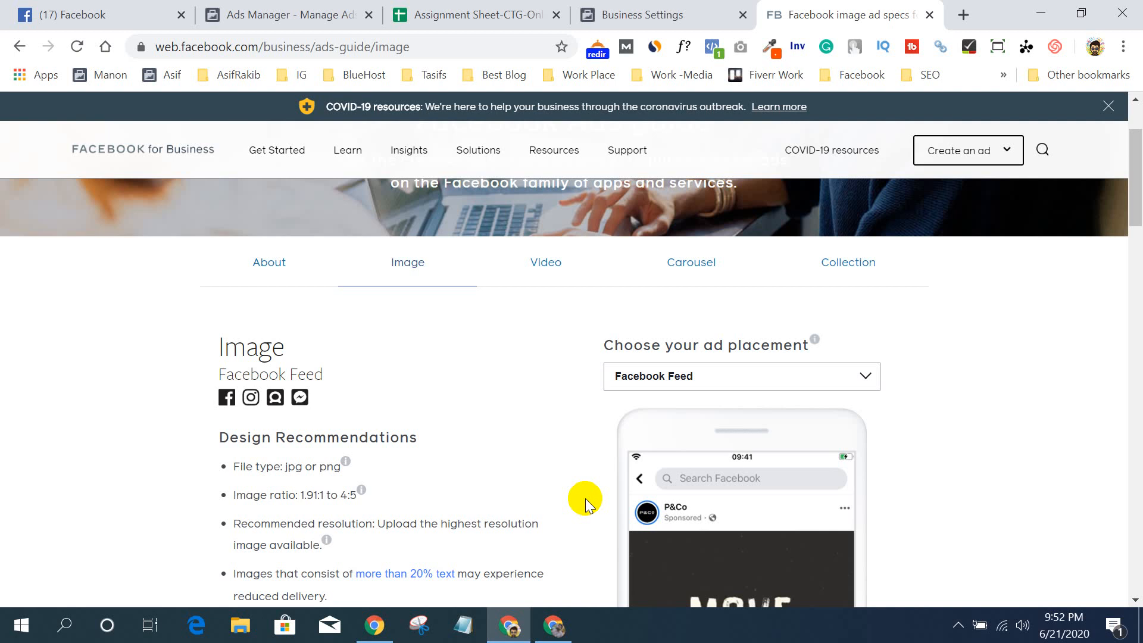
{"action": "scroll", "coordinate": [585, 498], "scroll_direction": "down", "scroll_amount": 3}
{"action": "scroll", "coordinate": [585, 498], "scroll_direction": "down", "scroll_amount": 5}
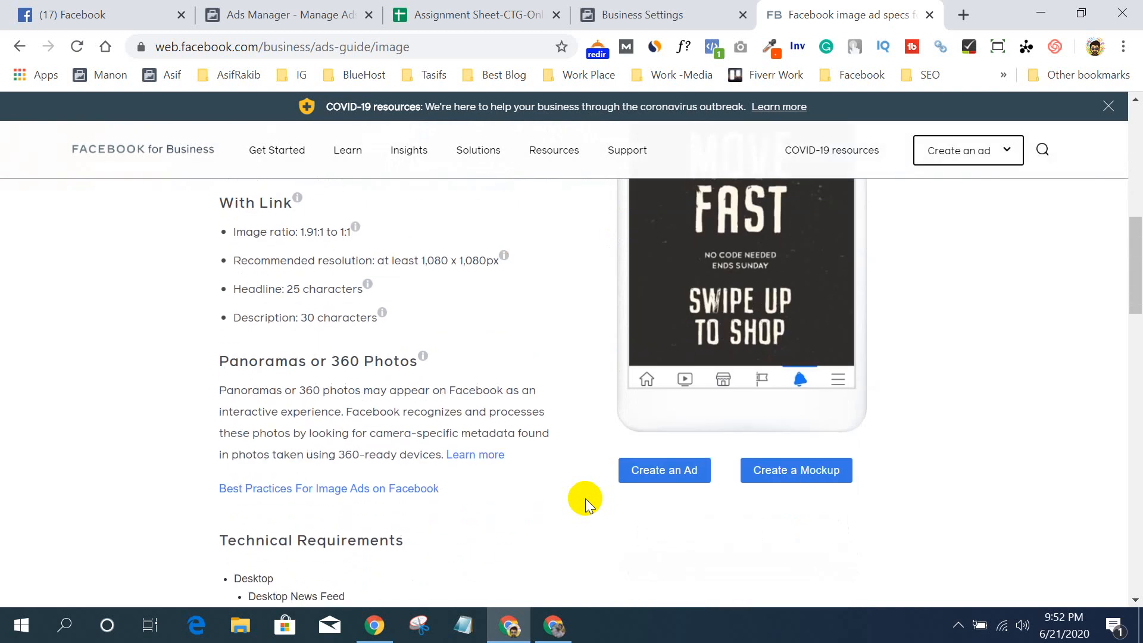
{"action": "scroll", "coordinate": [584, 499], "scroll_direction": "up", "scroll_amount": 3}
{"action": "scroll", "coordinate": [584, 499], "scroll_direction": "down", "scroll_amount": 5}
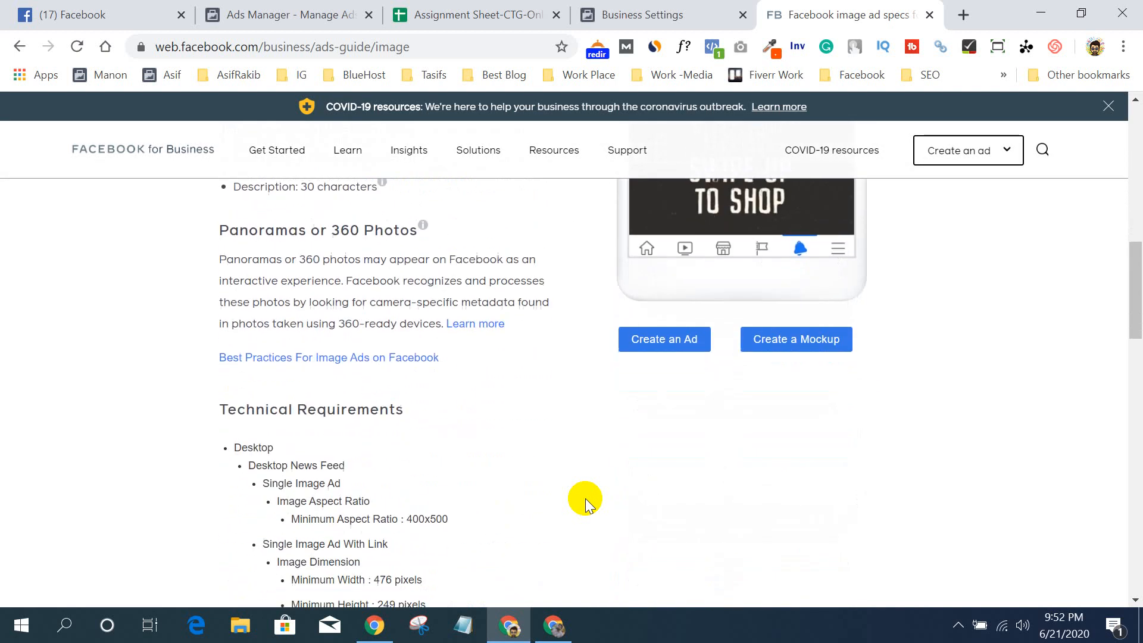
{"action": "scroll", "coordinate": [585, 498], "scroll_direction": "up", "scroll_amount": 12}
- Switch to Ads Manager and start a new campaign with the Engagement objective
{"action": "left_click", "coordinate": [649, 9]}
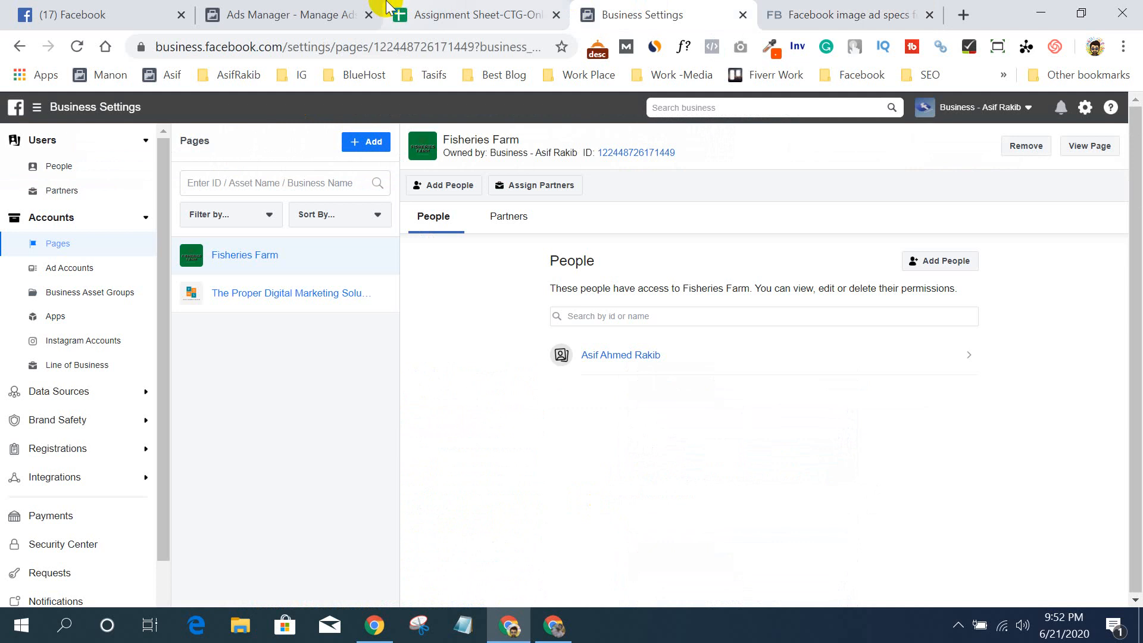
{"action": "left_click", "coordinate": [352, 12]}
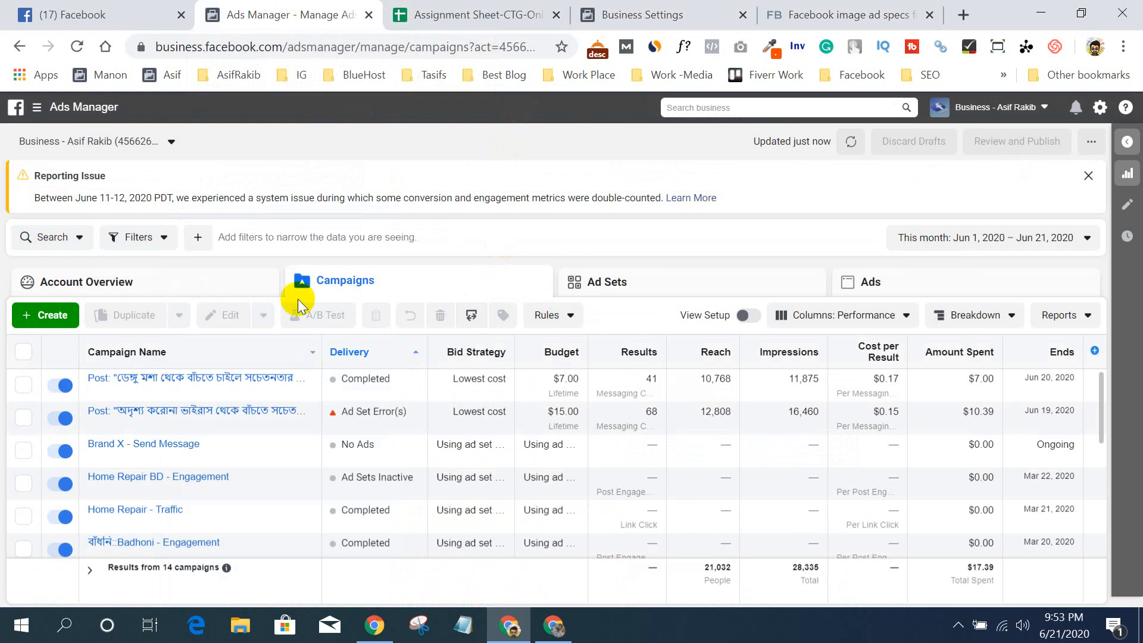
{"action": "left_click", "coordinate": [53, 311]}
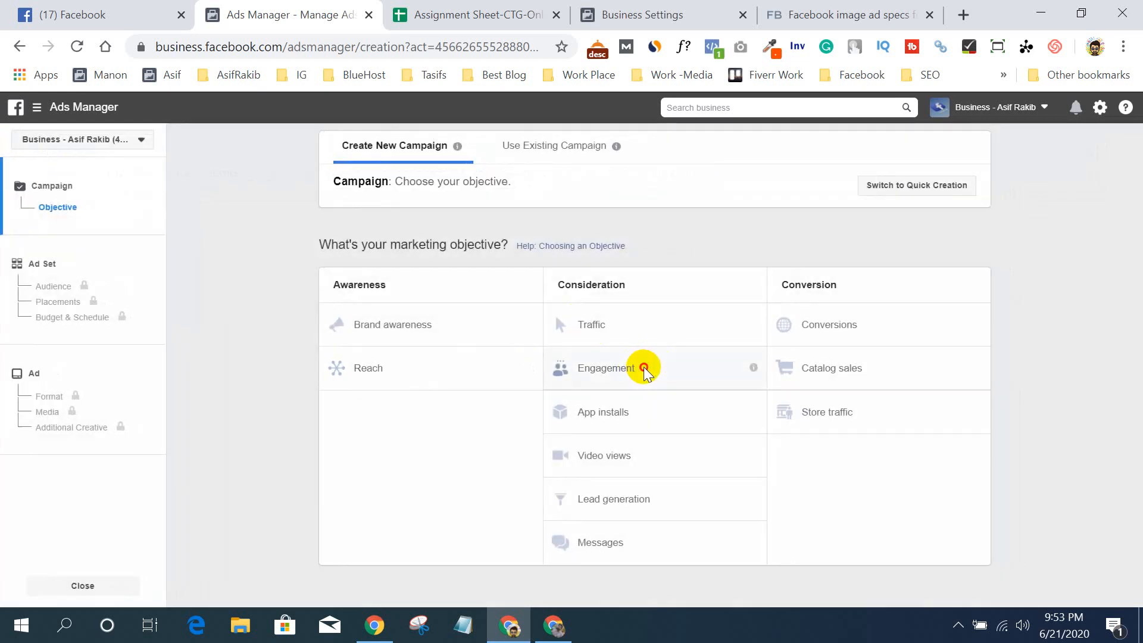
{"action": "left_click", "coordinate": [648, 372]}
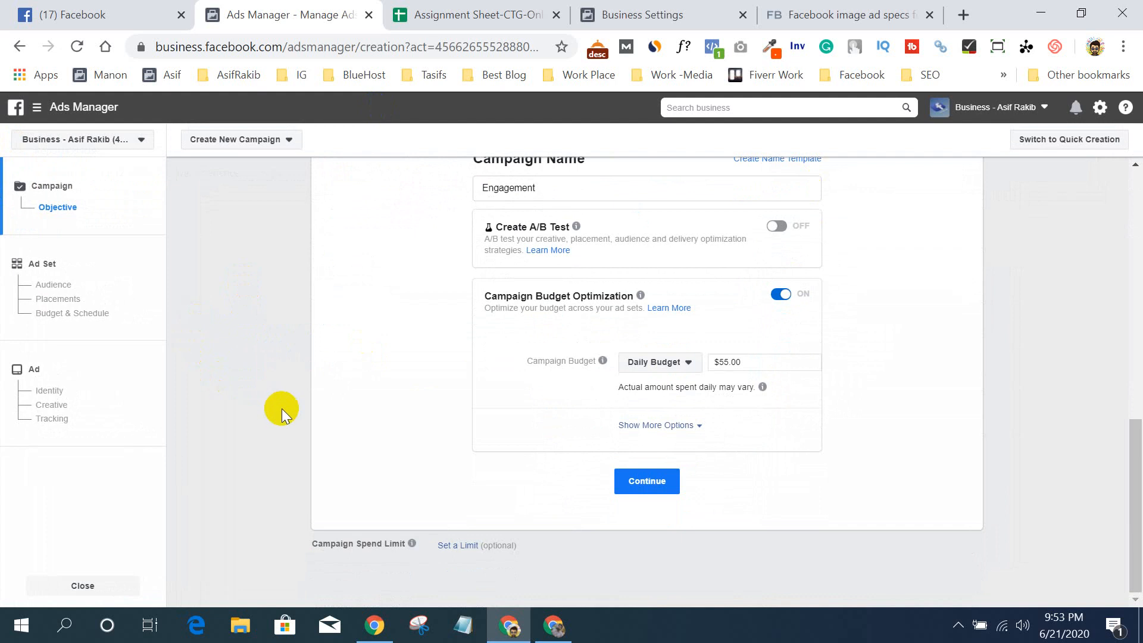
- Capture a full-page screenshot of the campaign creation page and enlarge the capture to inspect it
{"action": "scroll", "coordinate": [281, 408], "scroll_direction": "up", "scroll_amount": 10}
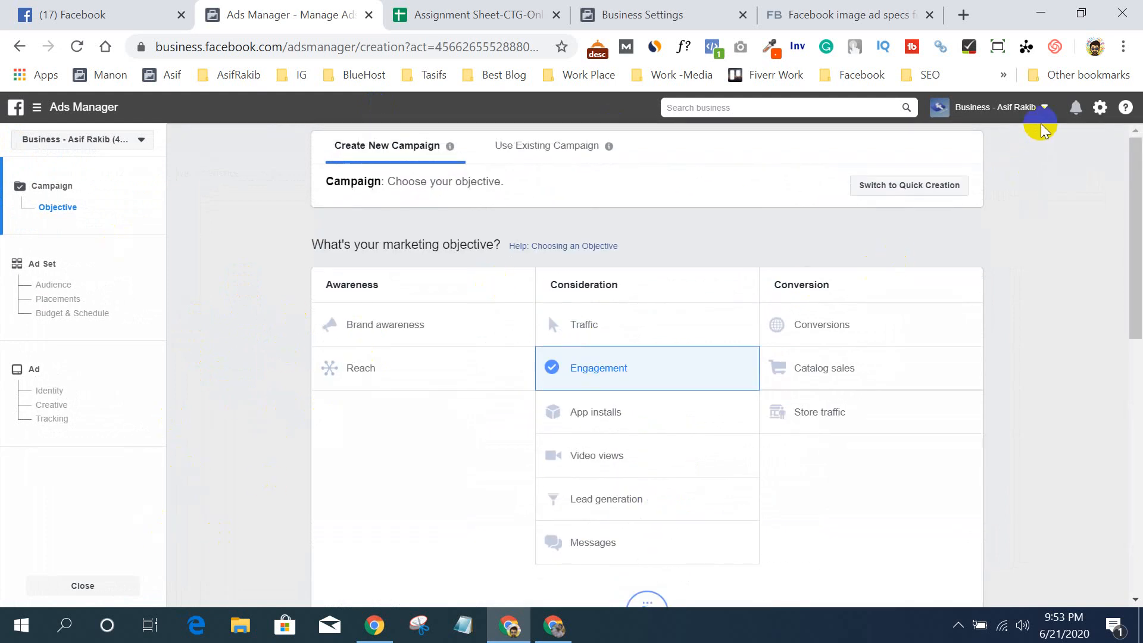
{"action": "left_click", "coordinate": [738, 49]}
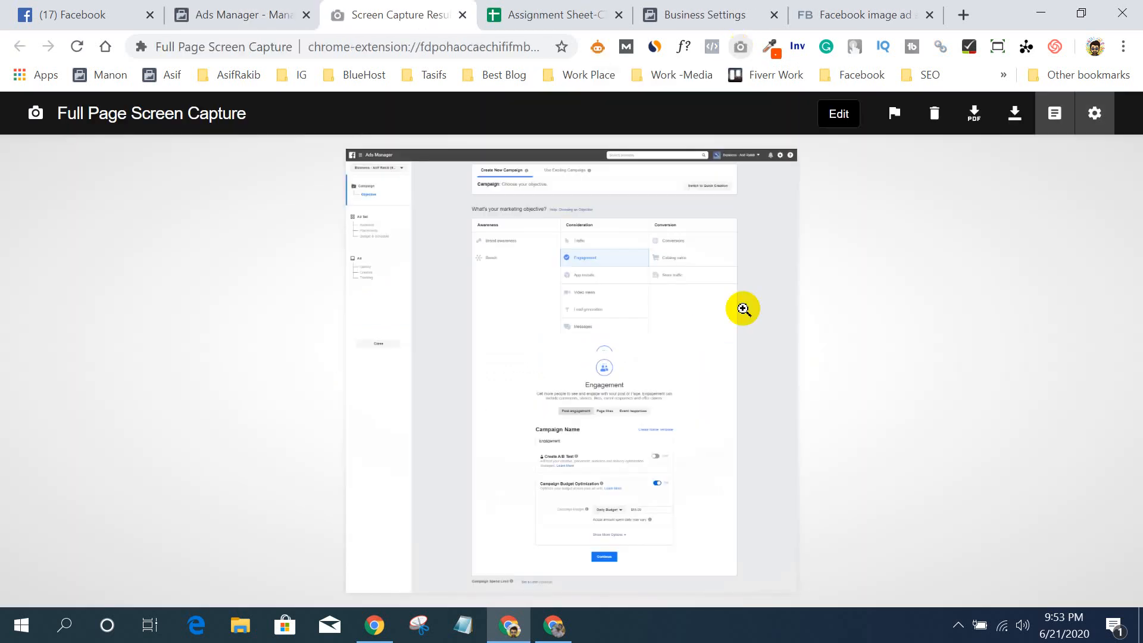
{"action": "left_click", "coordinate": [605, 303]}
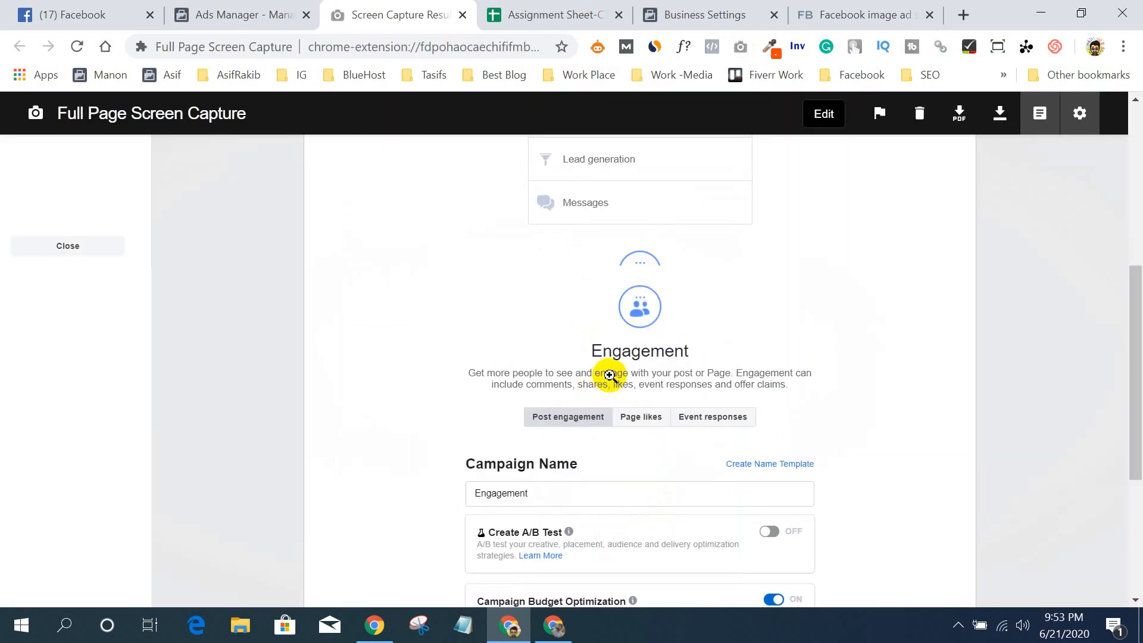
{"action": "left_click", "coordinate": [608, 374]}
- Return to Ads Manager and examine the campaign objectives and the Engagement campaign's type, name, A/B test and budget settings
{"action": "left_click", "coordinate": [276, 8]}
{"action": "scroll", "coordinate": [332, 235], "scroll_direction": "up", "scroll_amount": 10}
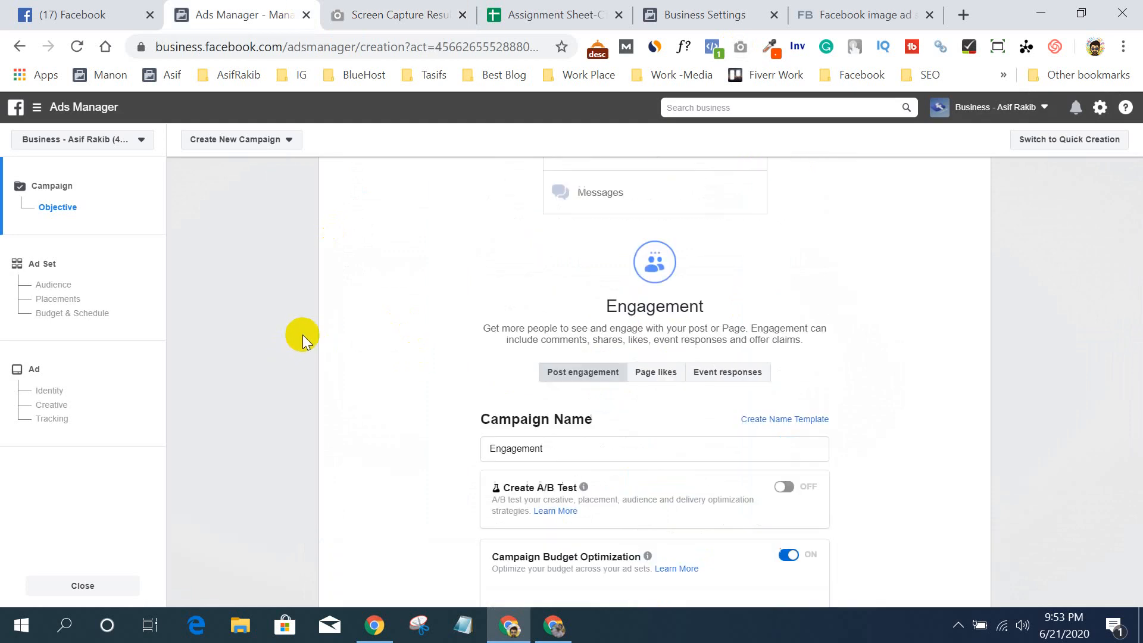
{"action": "scroll", "coordinate": [655, 477], "scroll_direction": "down", "scroll_amount": 10}
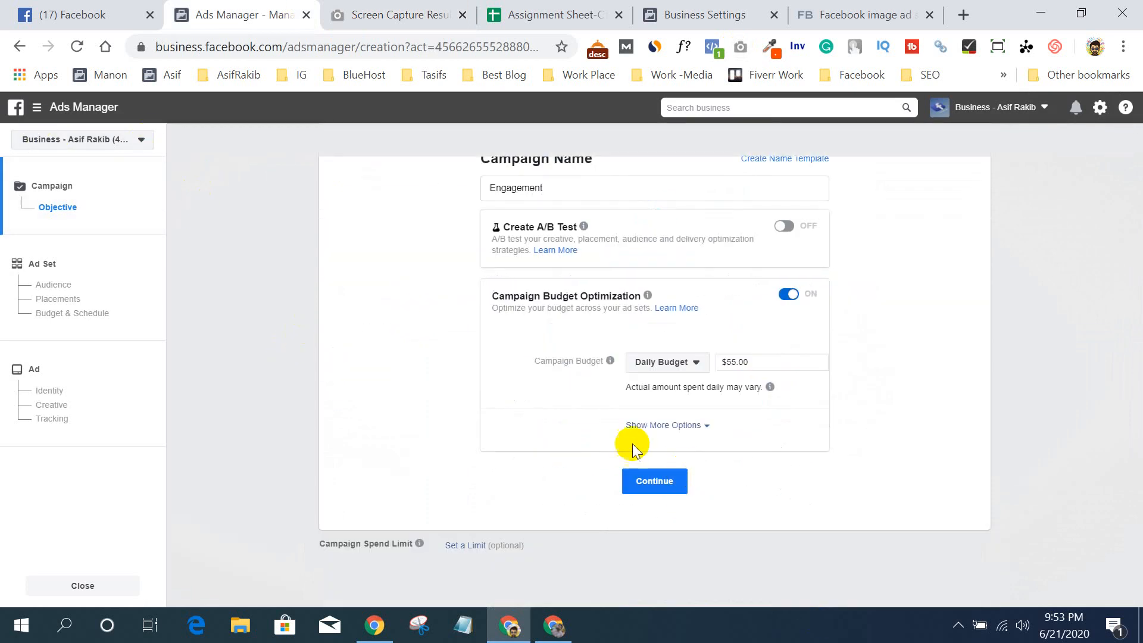
{"action": "scroll", "coordinate": [800, 568], "scroll_direction": "up", "scroll_amount": 5}
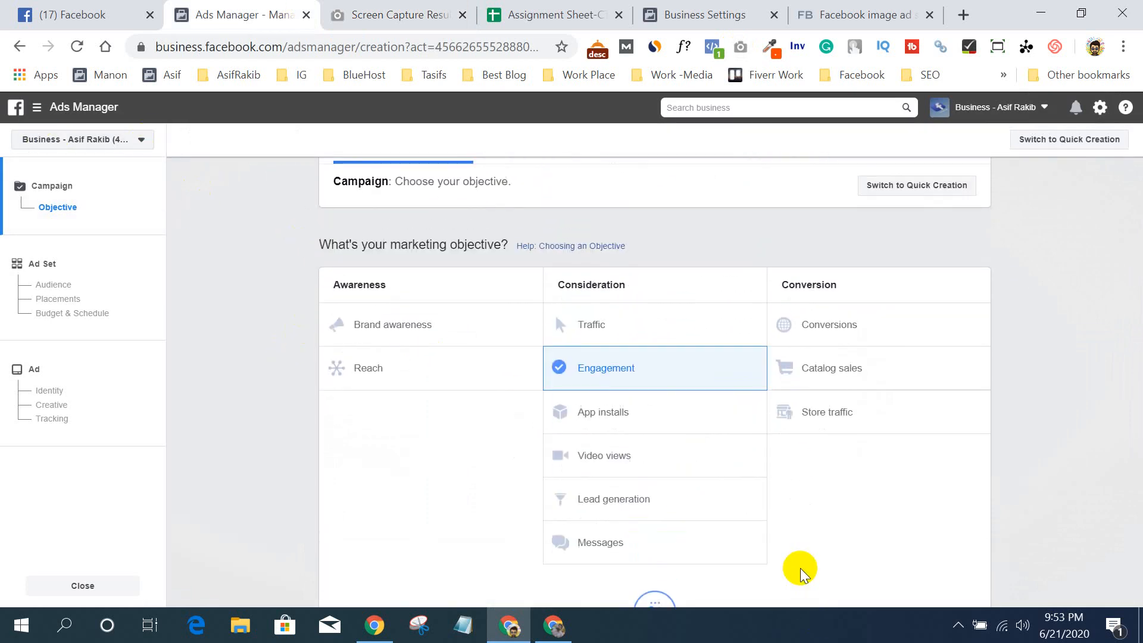
{"action": "scroll", "coordinate": [916, 457], "scroll_direction": "down", "scroll_amount": 10}
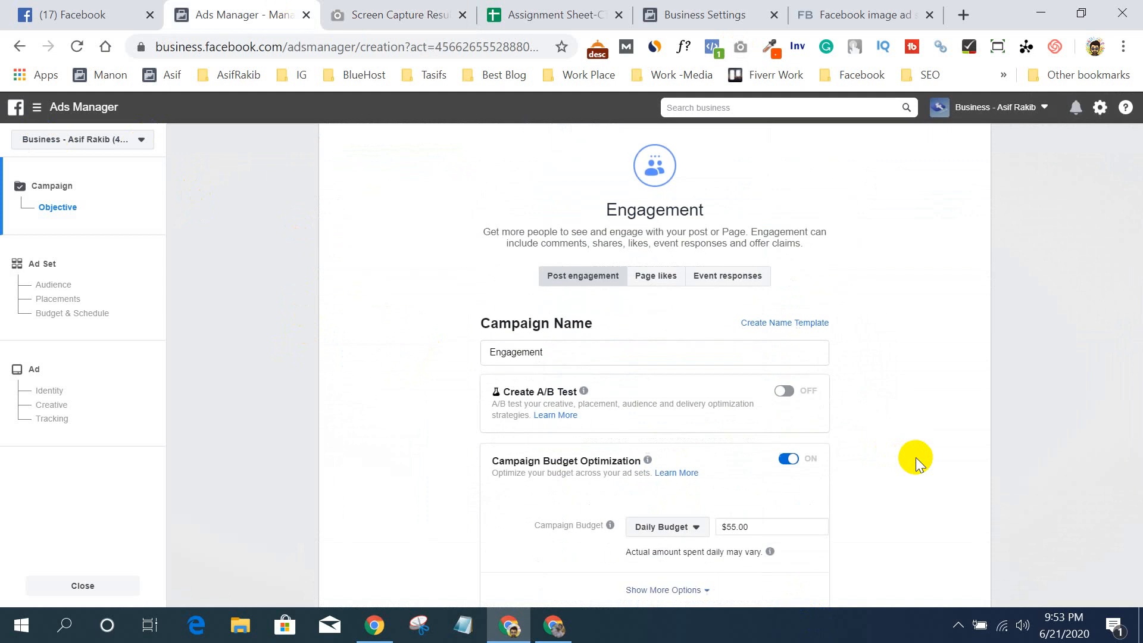
{"action": "scroll", "coordinate": [795, 409], "scroll_direction": "up", "scroll_amount": 10}
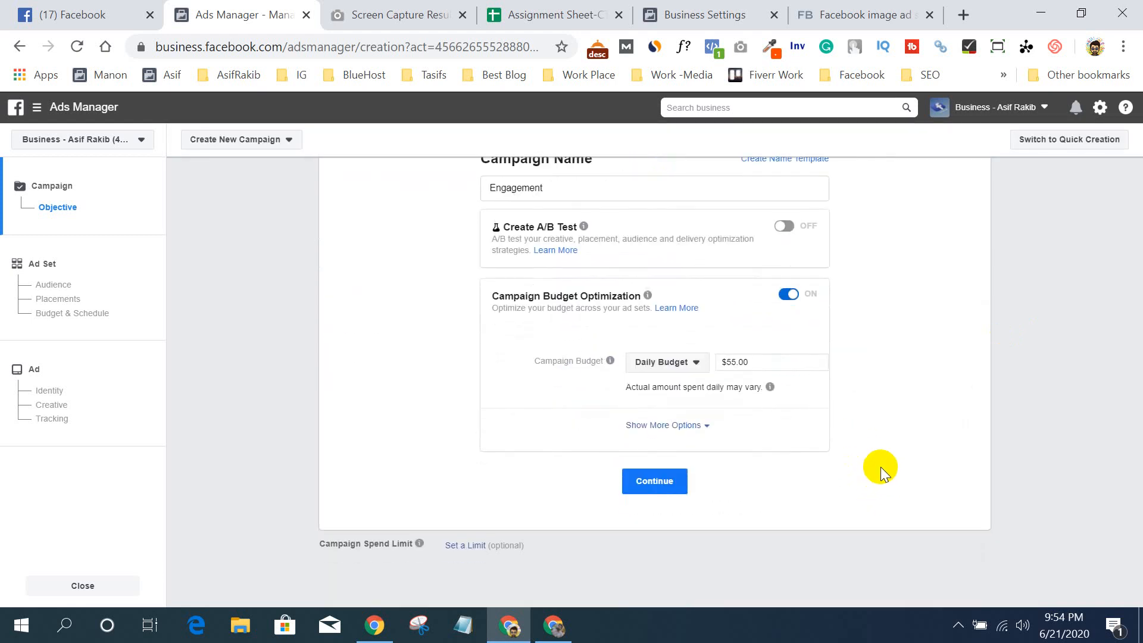
{"action": "scroll", "coordinate": [870, 477], "scroll_direction": "up", "scroll_amount": 6}
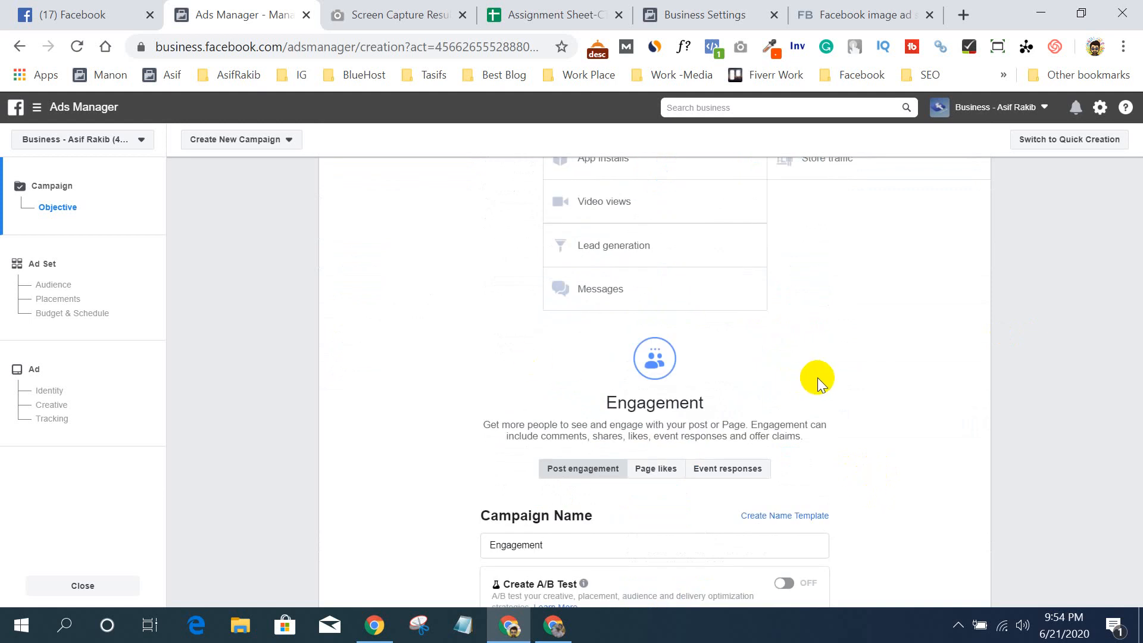
{"action": "scroll", "coordinate": [817, 377], "scroll_direction": "up", "scroll_amount": 4}
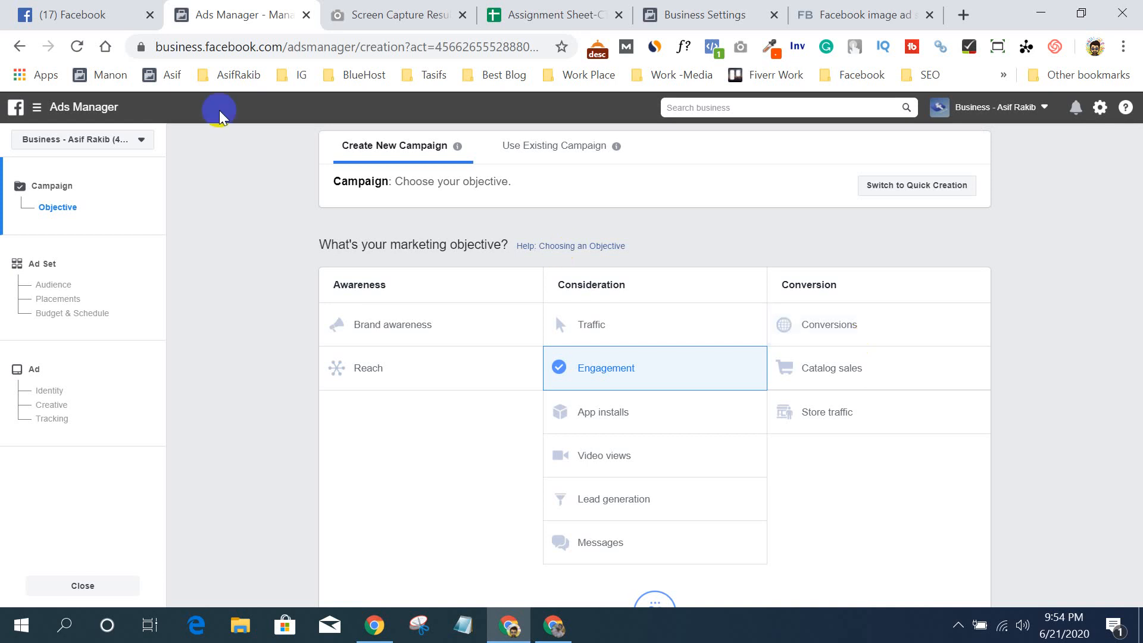
- Look through the business tools listed under Shortcuts, Manage Business, Advertise, and Analyze and Report, and close the list
{"action": "left_click", "coordinate": [35, 111]}
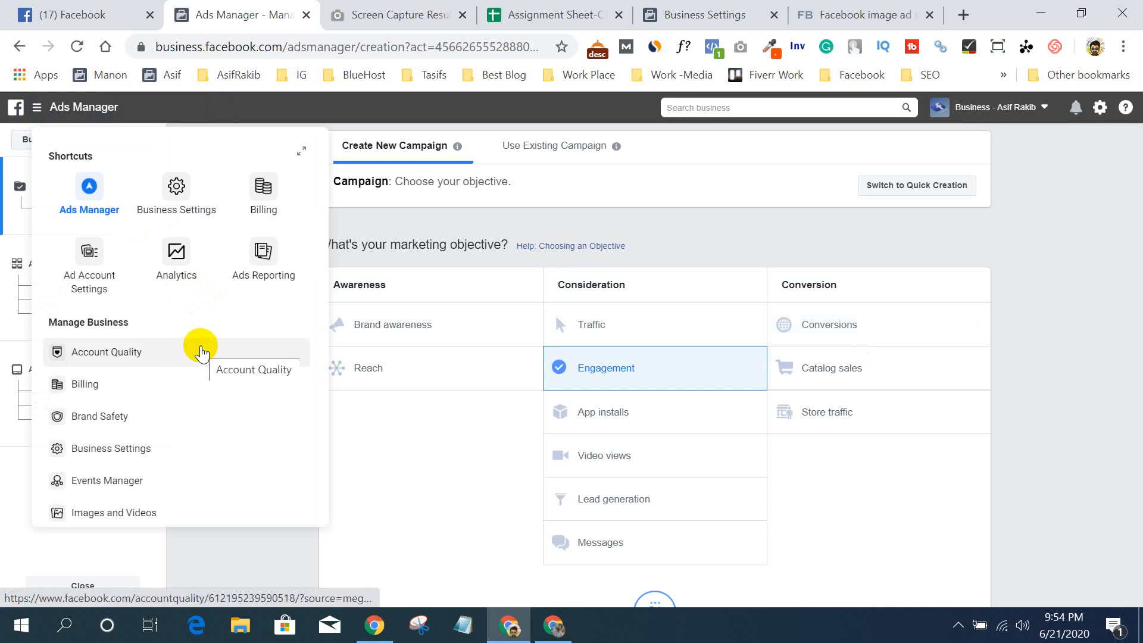
{"action": "scroll", "coordinate": [201, 352], "scroll_direction": "down", "scroll_amount": 5}
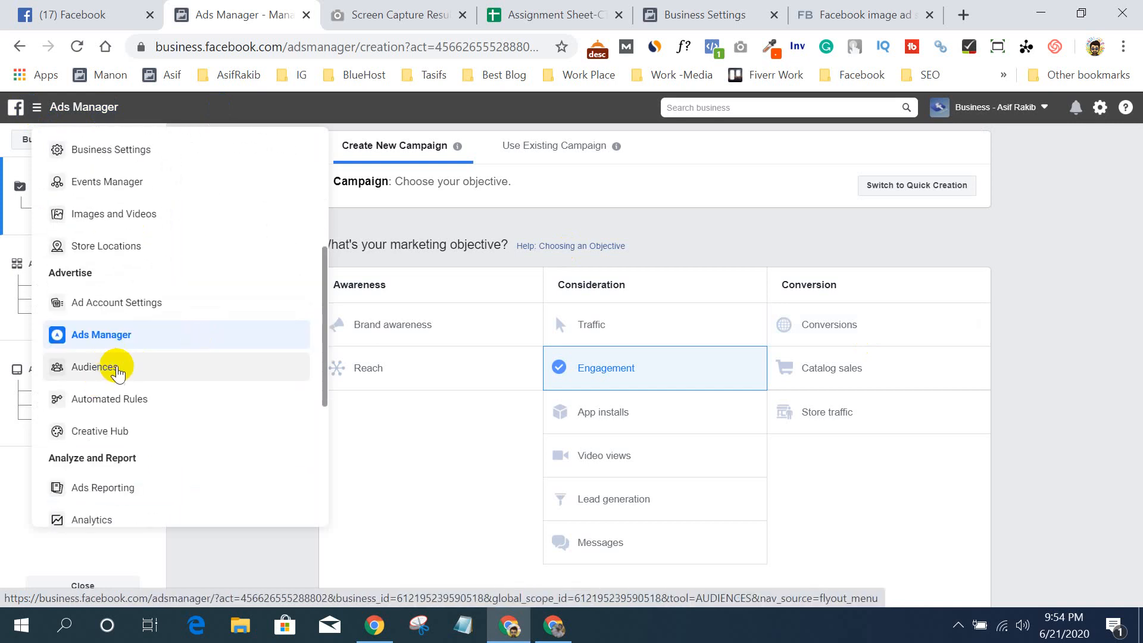
{"action": "scroll", "coordinate": [165, 367], "scroll_direction": "up", "scroll_amount": 5}
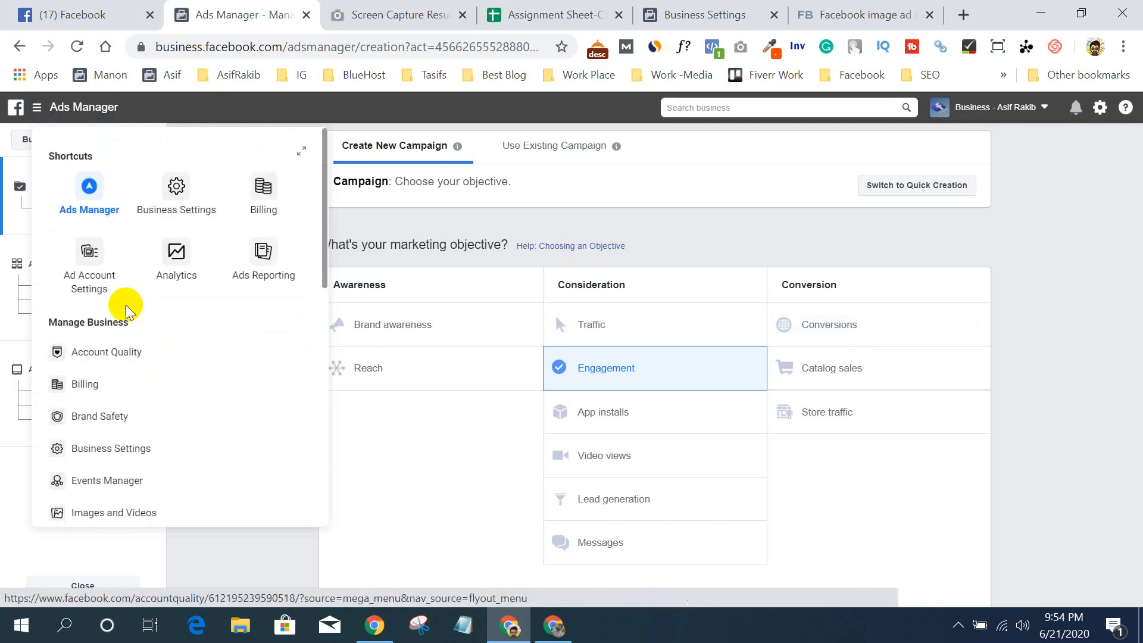
{"action": "scroll", "coordinate": [173, 402], "scroll_direction": "down", "scroll_amount": 2}
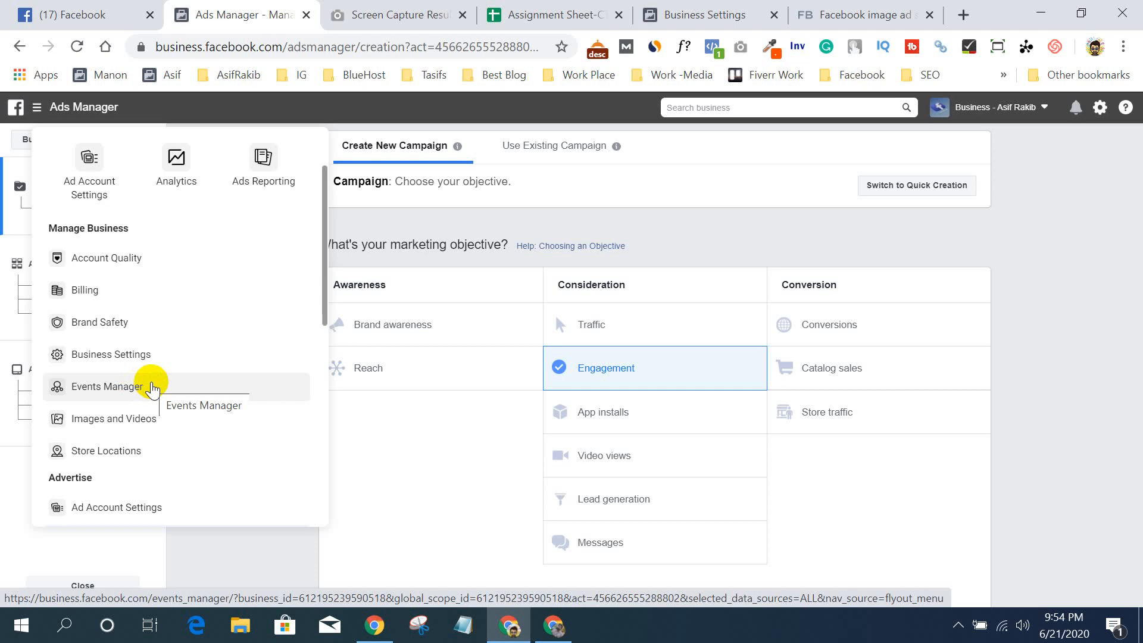
{"action": "scroll", "coordinate": [152, 384], "scroll_direction": "down", "scroll_amount": 4}
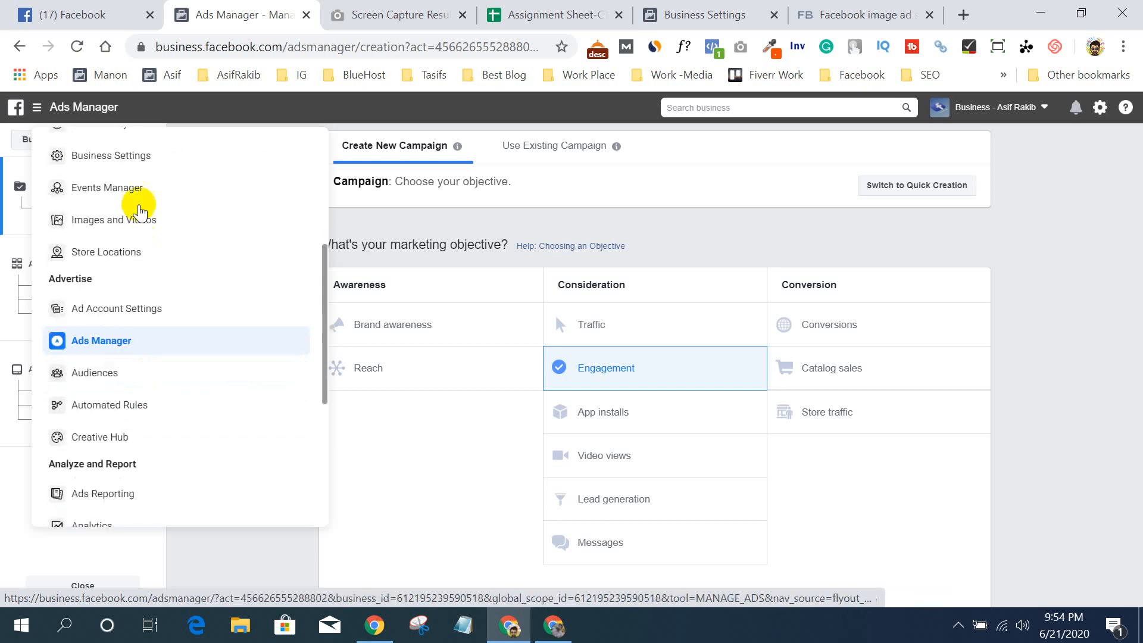
{"action": "left_click", "coordinate": [241, 567]}
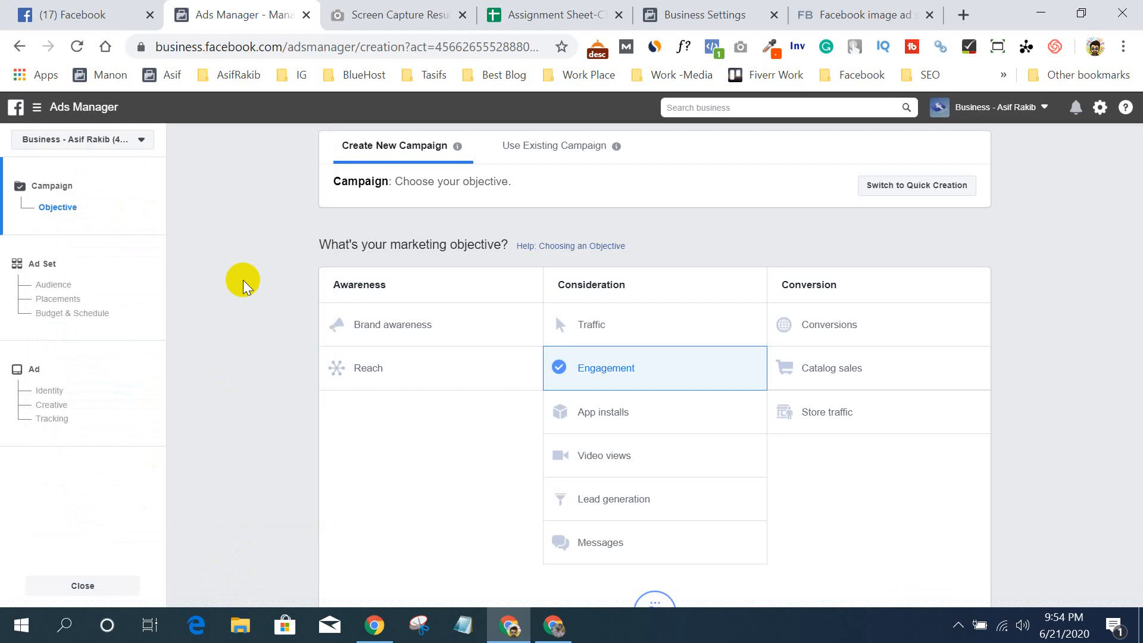
{"action": "scroll", "coordinate": [242, 341], "scroll_direction": "down", "scroll_amount": 2}
{"action": "scroll", "coordinate": [242, 341], "scroll_direction": "down", "scroll_amount": 7}
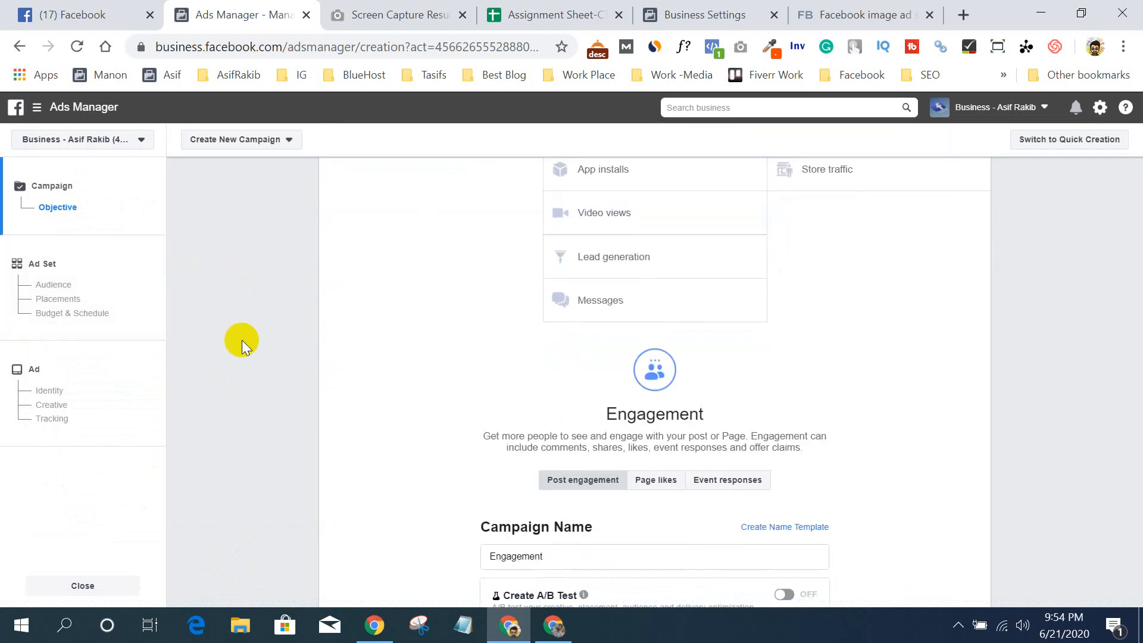
{"action": "scroll", "coordinate": [241, 341], "scroll_direction": "up", "scroll_amount": 9}
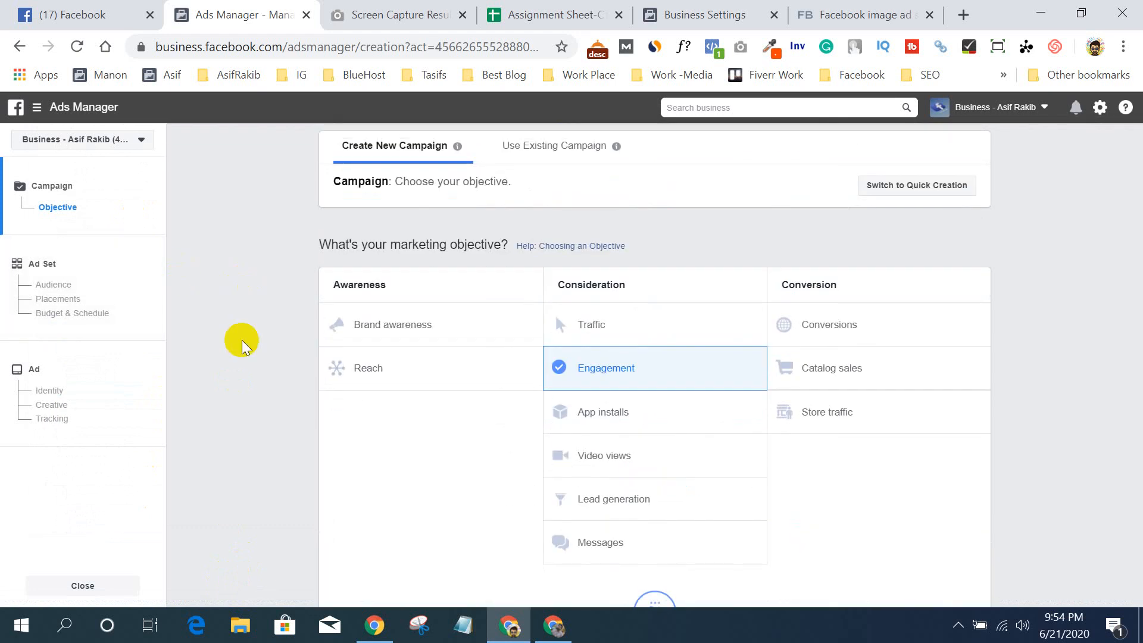